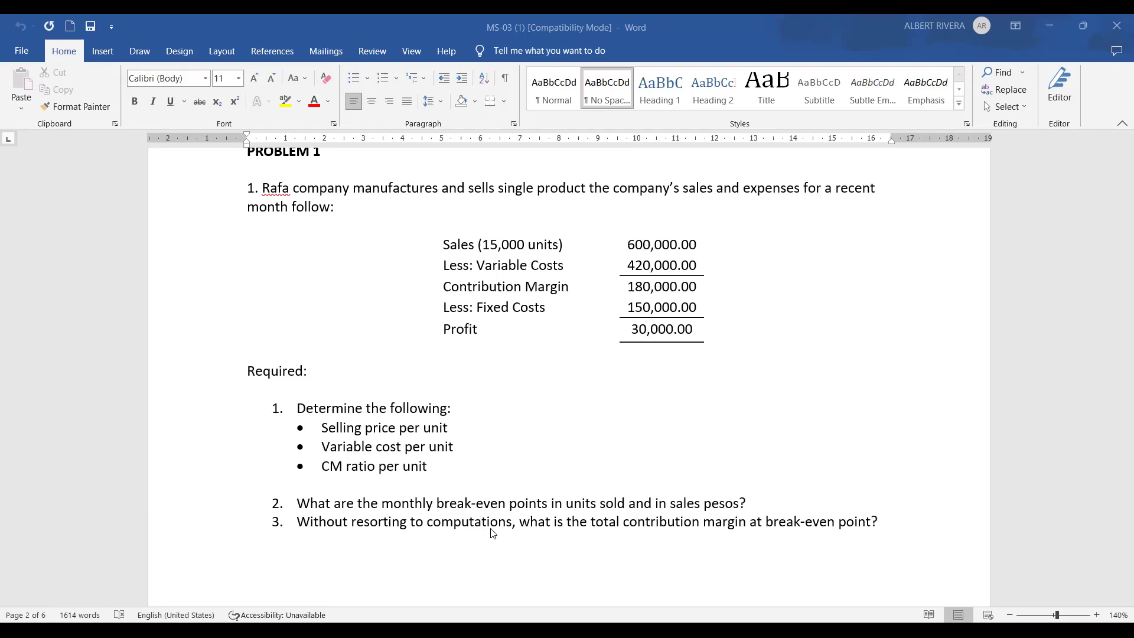
# Step: Bring the Problem 1 text from the Word document into Excel's Sheet11 as a picture and enlarge it to about column L, row 22
pyautogui.scroll(-1, 565, 528)
pyautogui.scroll(1, 588, 514)
pyautogui.click(240, 169)
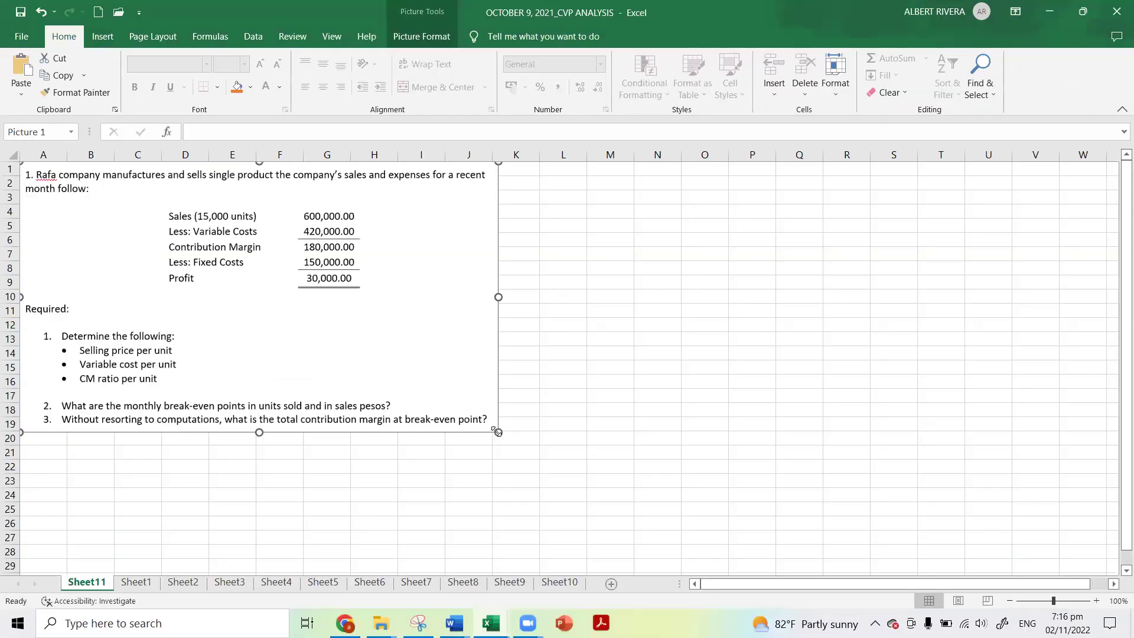
pyautogui.click(502, 437)
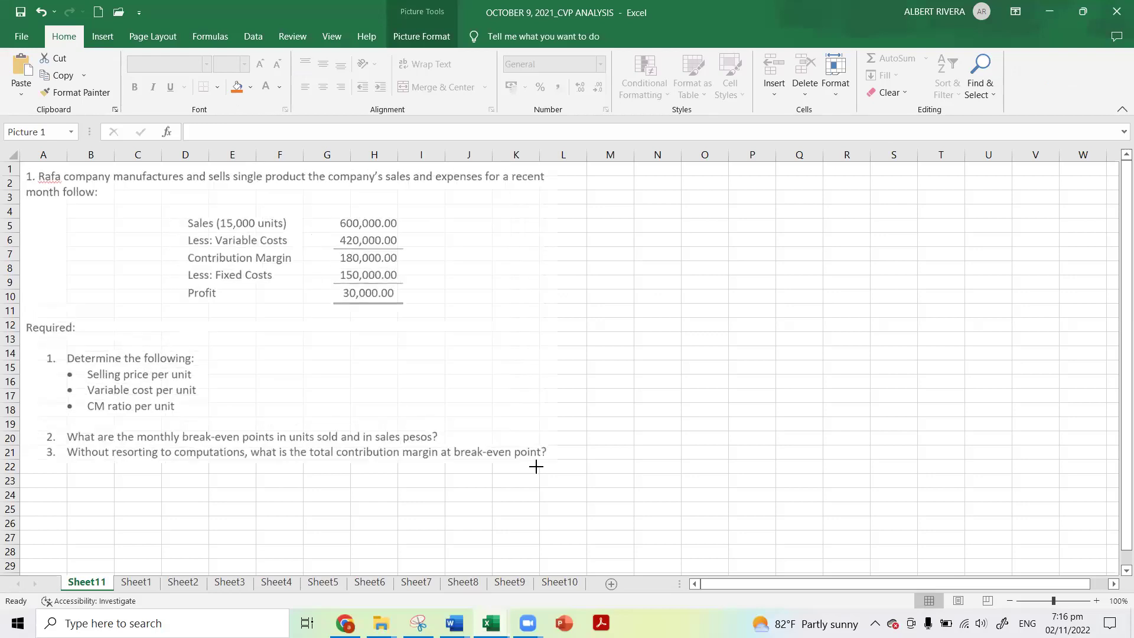
pyautogui.hotkey('ctrl', 'z')
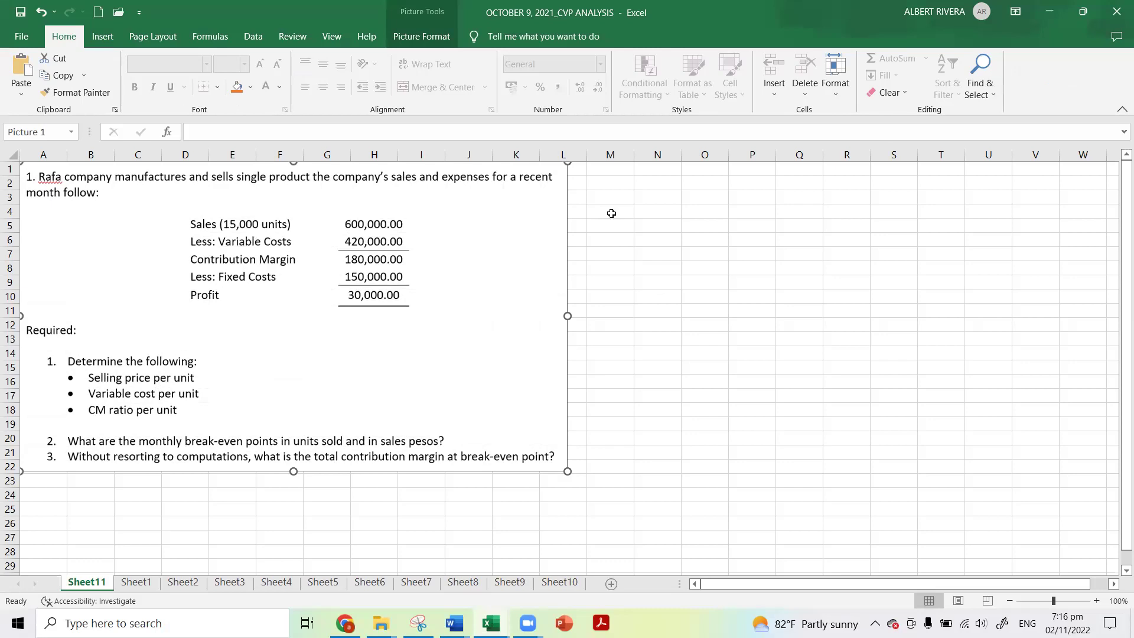
# Step: Label N3 as SPU and calculate the selling price per unit in O3 with =600000/15000
pyautogui.click(657, 196)
pyautogui.write('SPU')
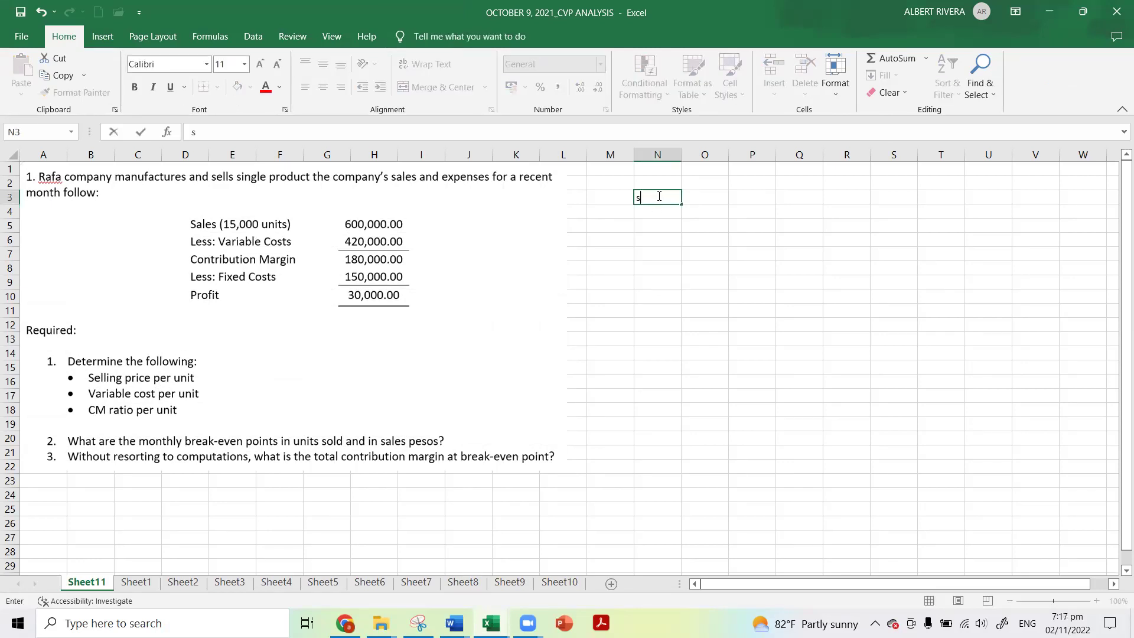
pyautogui.press('capslock')
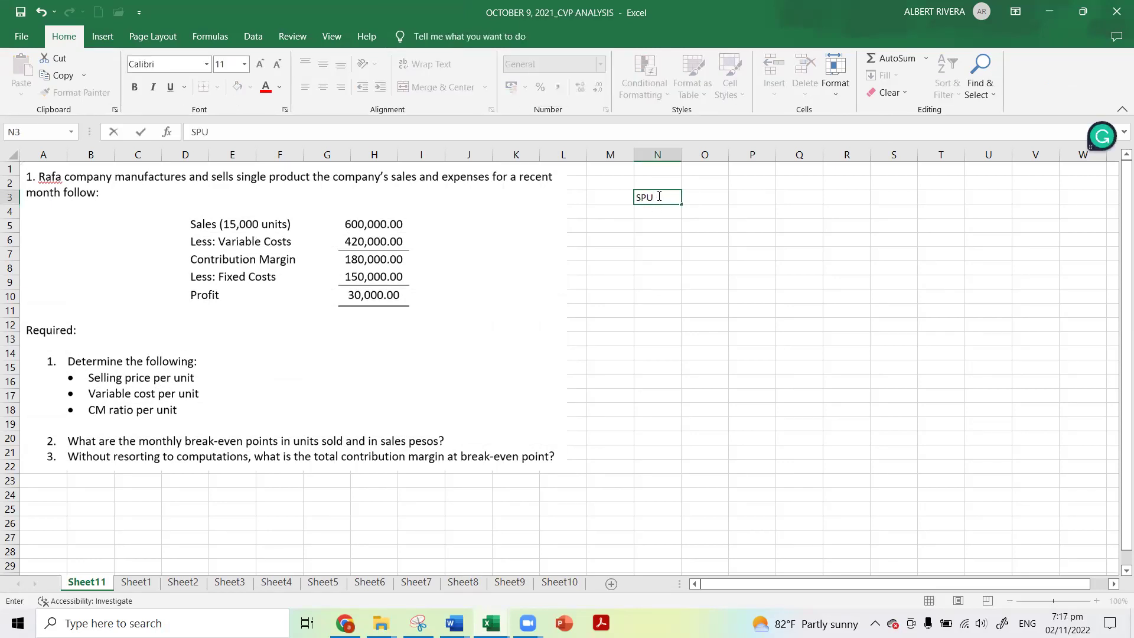
pyautogui.click(704, 196)
pyautogui.write('=')
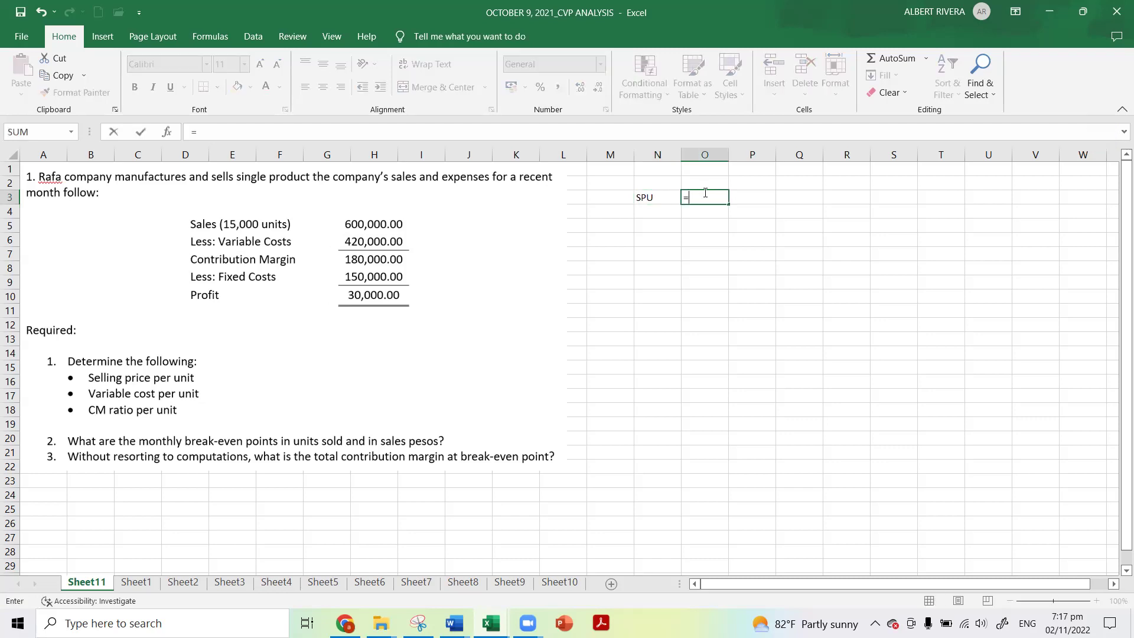
pyautogui.write('600000')
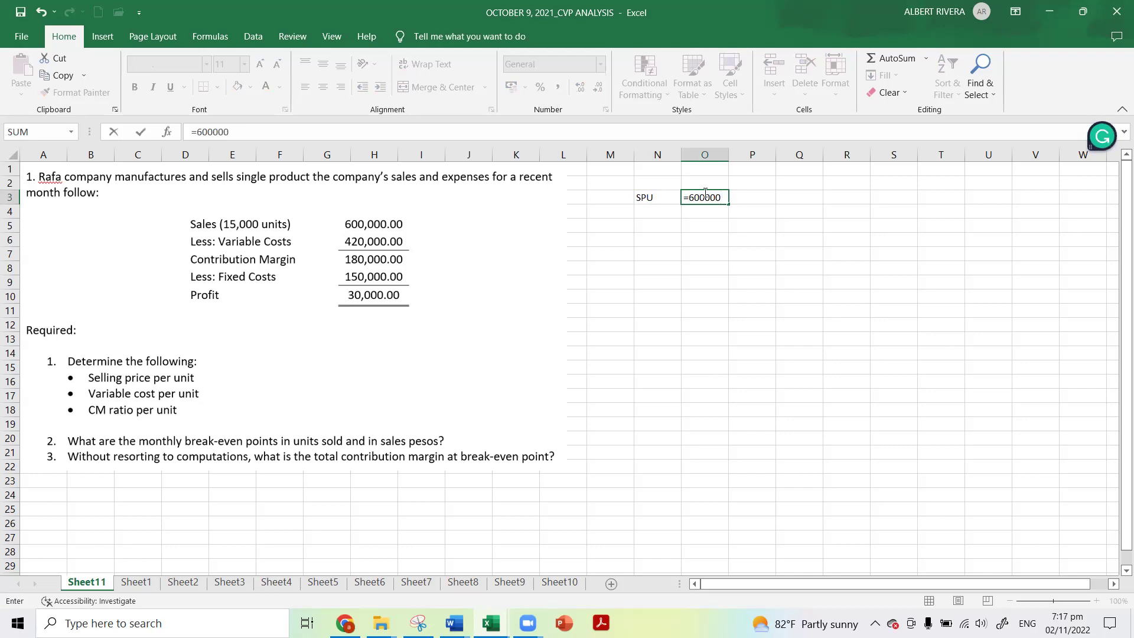
pyautogui.write('/15000')
pyautogui.press('Return')
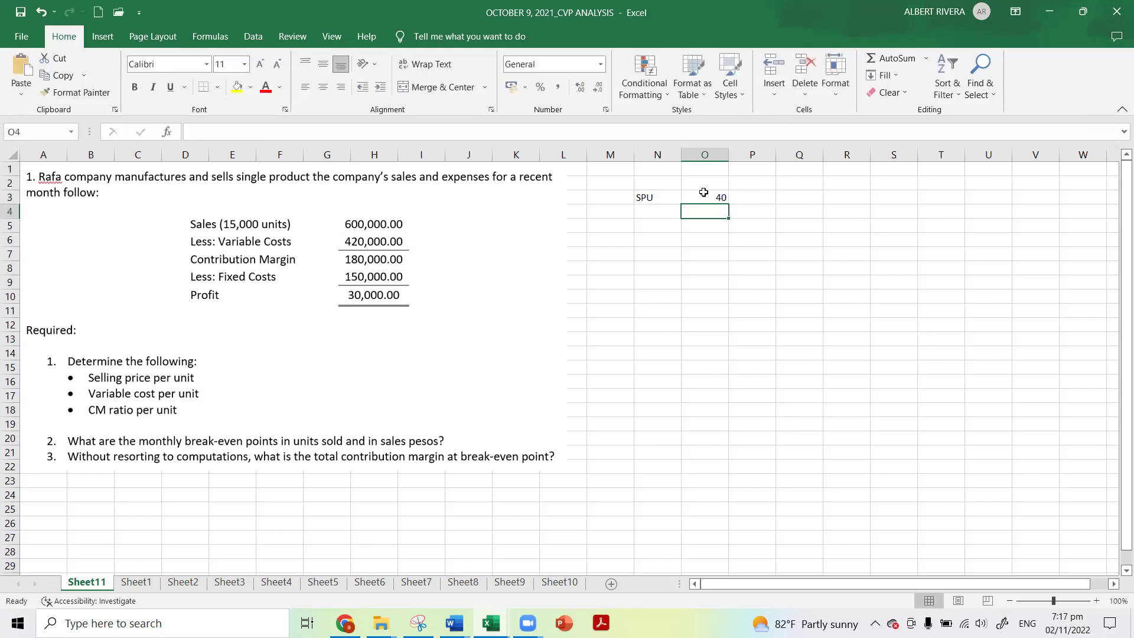
# Step: Apply the comma number style with two decimals to all of column O
pyautogui.click(704, 193)
pyautogui.click(704, 155)
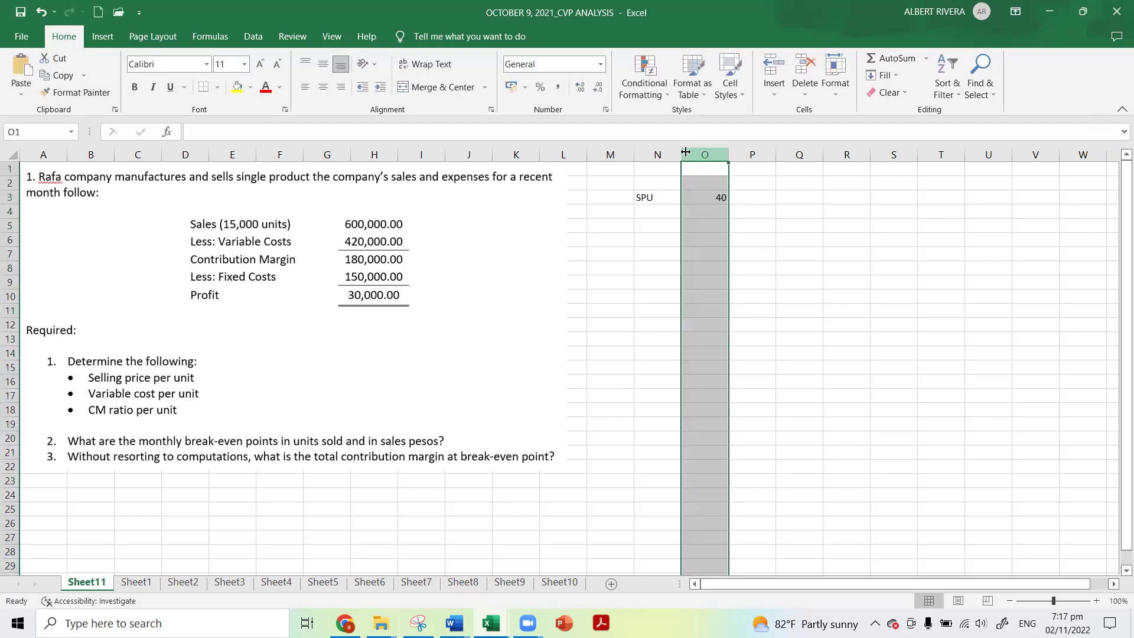
pyautogui.click(557, 87)
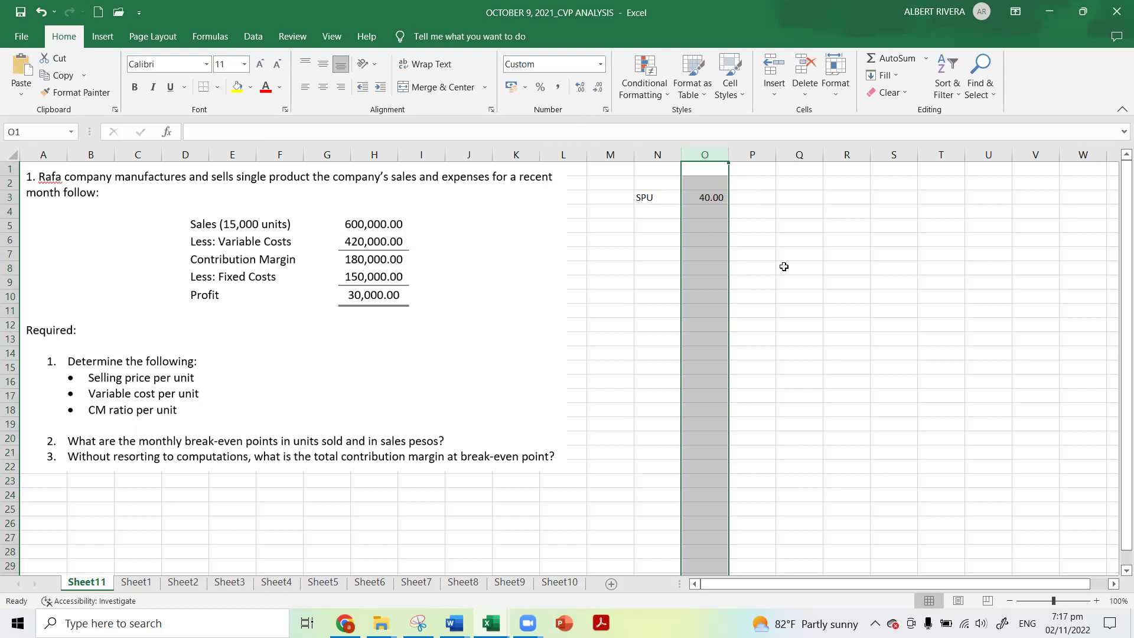
# Step: Label N4 as VCU and calculate the variable cost per unit in O4 with =420000/15000
pyautogui.click(655, 212)
pyautogui.write('VCU')
pyautogui.click(697, 211)
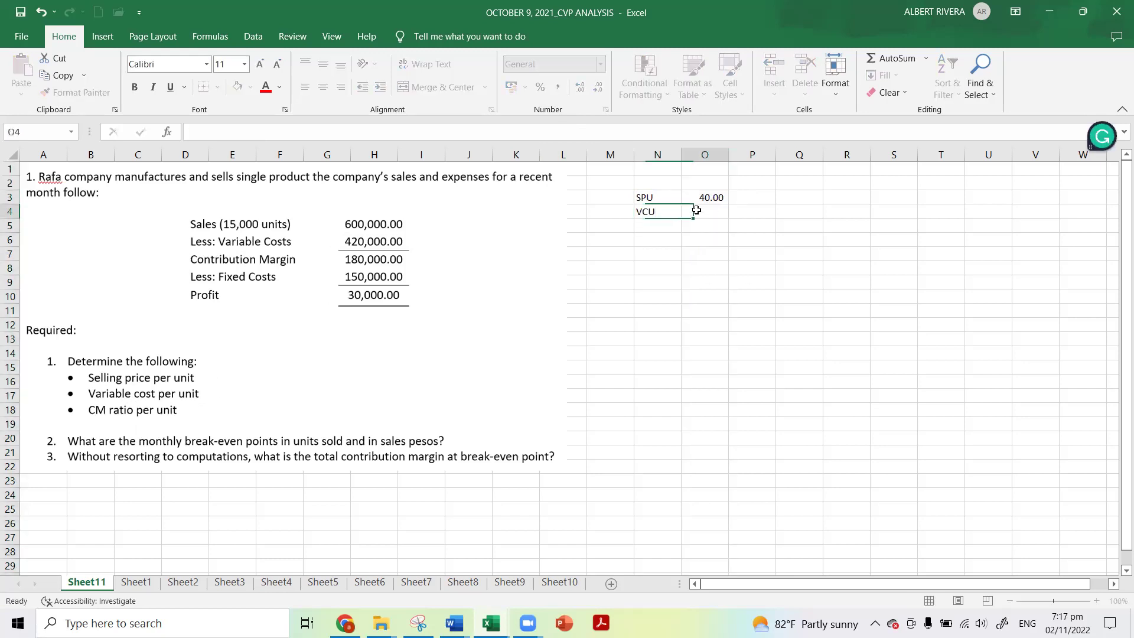
pyautogui.write('=420000')
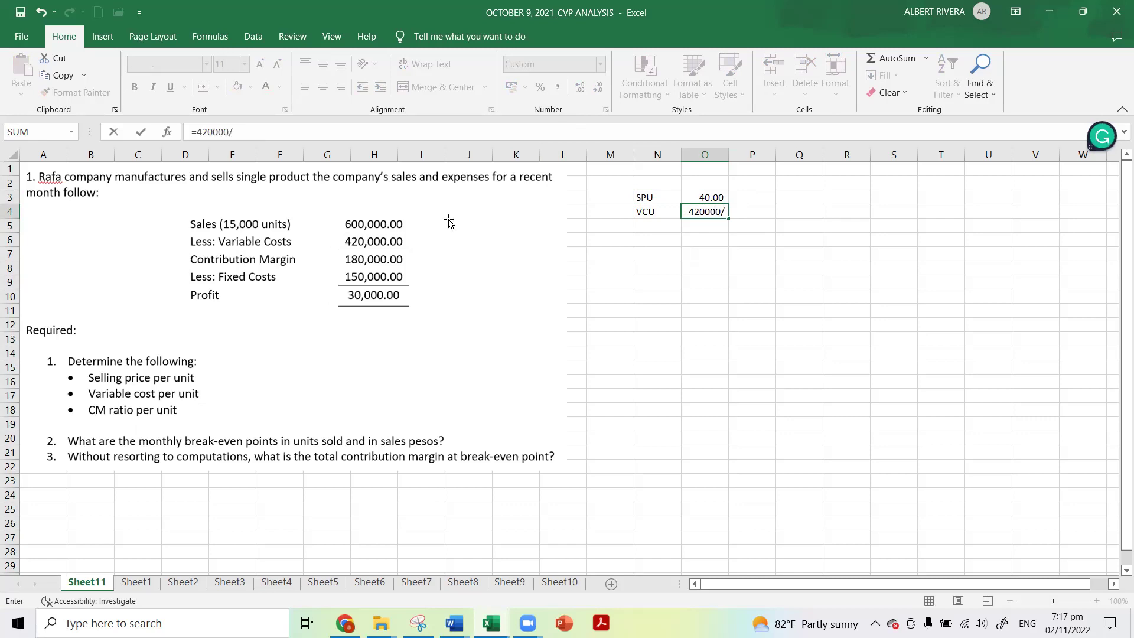
pyautogui.write('/15000')
pyautogui.press('Return')
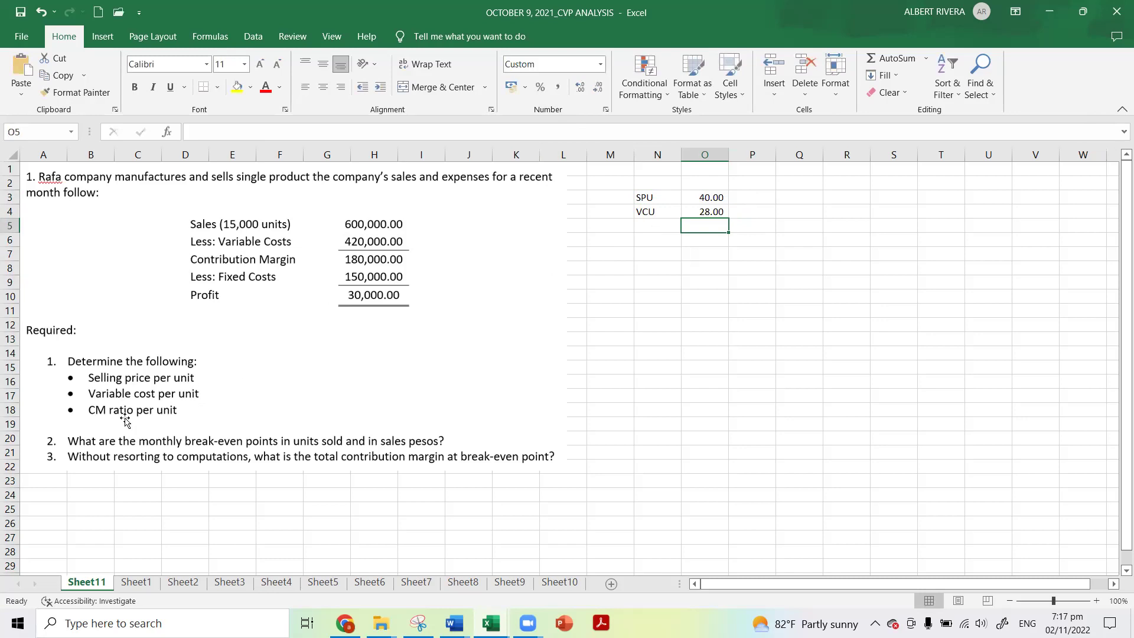
# Step: Add the label CMU in N5 for the contribution margin per unit
pyautogui.moveTo(703, 300); pyautogui.dragTo(703, 286)
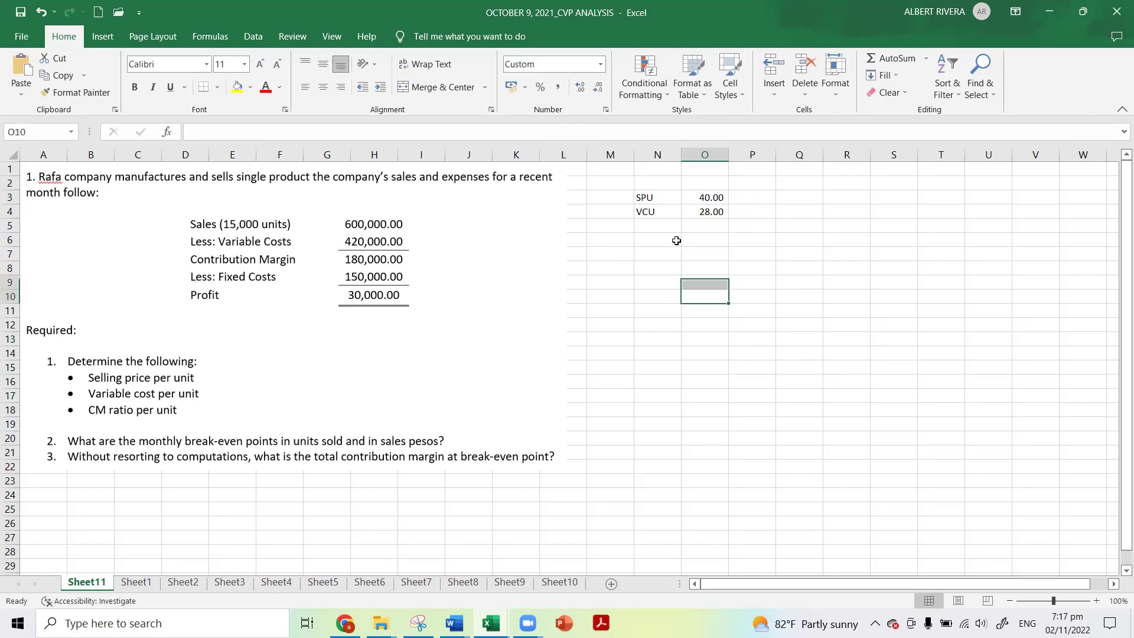
pyautogui.click(660, 223)
pyautogui.write('C')
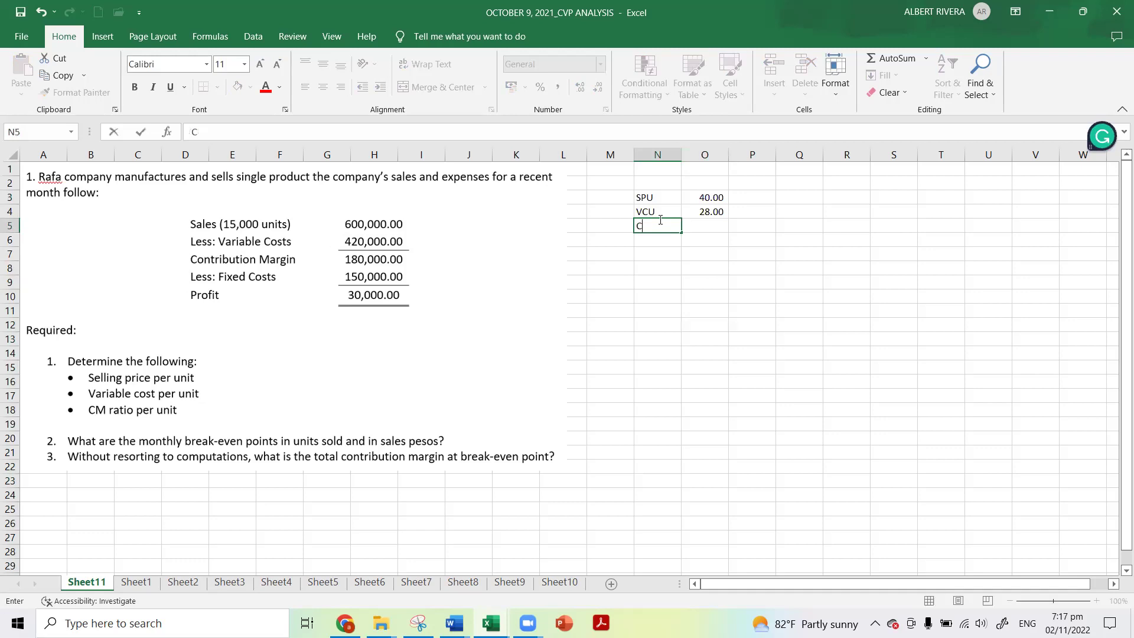
pyautogui.write('MU')
pyautogui.scroll(-1, 137, 420)
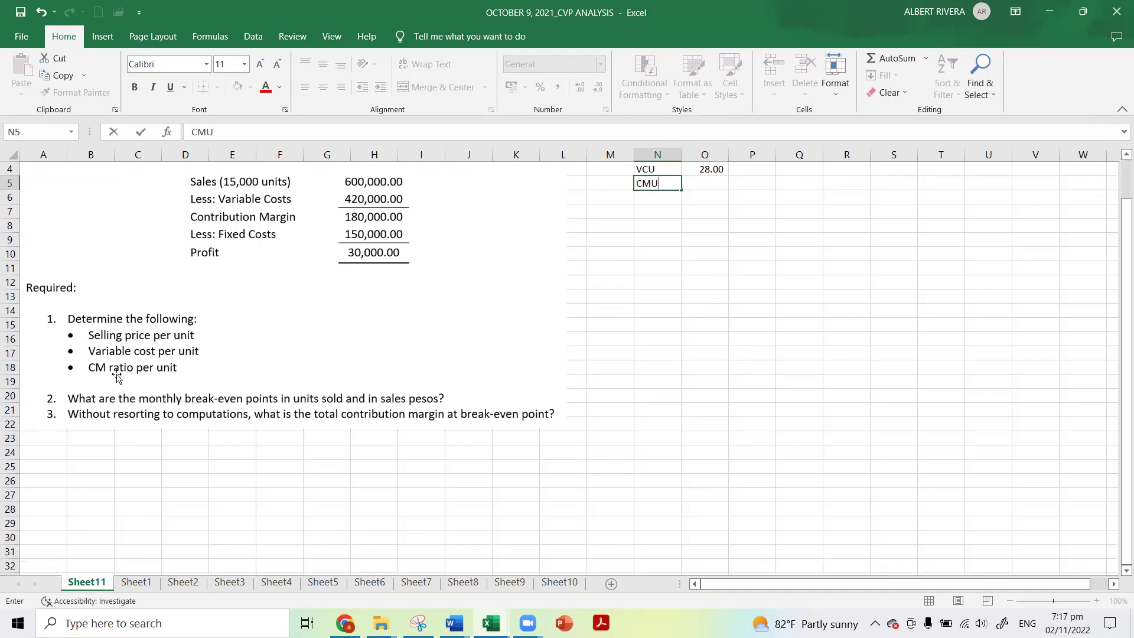
pyautogui.click(741, 255)
pyautogui.scroll(1, 744, 265)
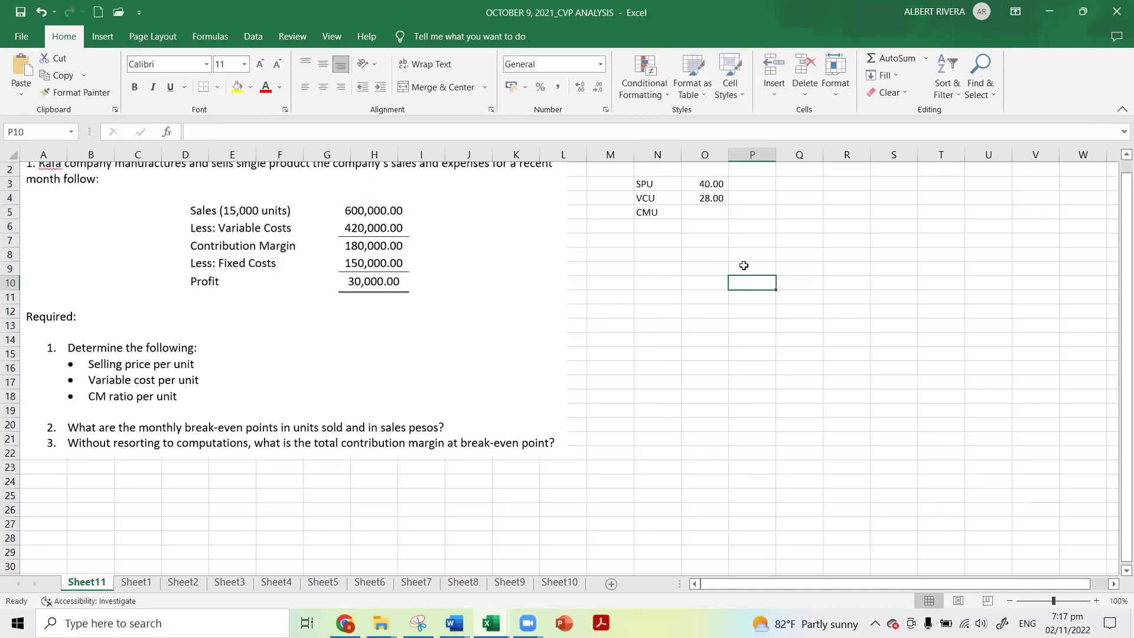
pyautogui.scroll(1, 741, 260)
# Step: Calculate the contribution margin per unit in O5 as selling price minus variable cost, =O3-O4
pyautogui.click(724, 225)
pyautogui.write('=')
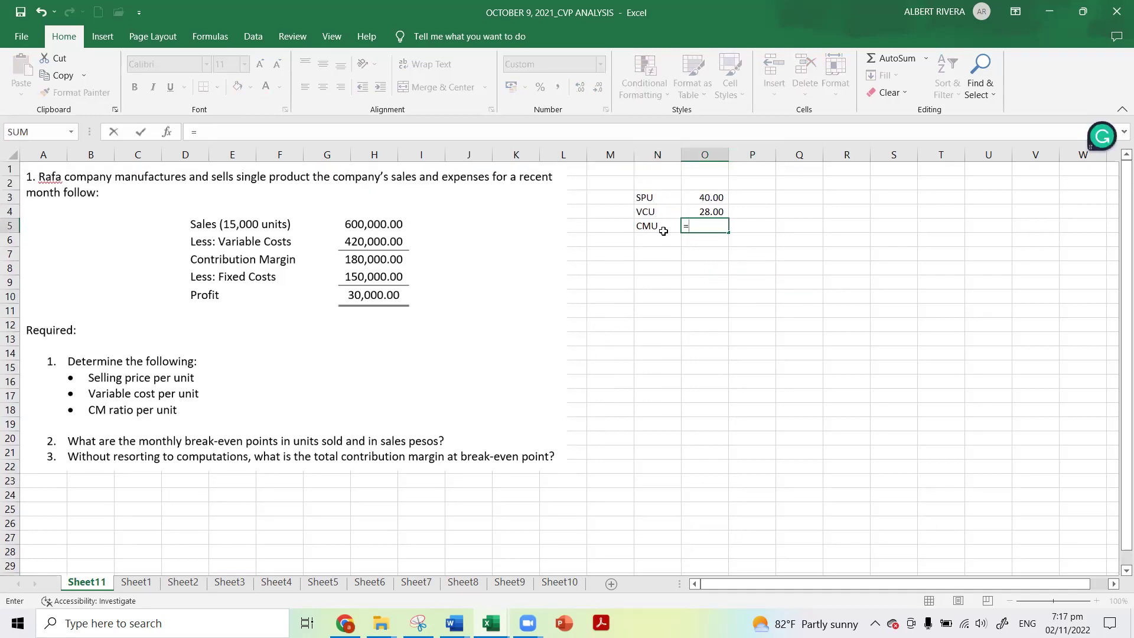
pyautogui.click(711, 195)
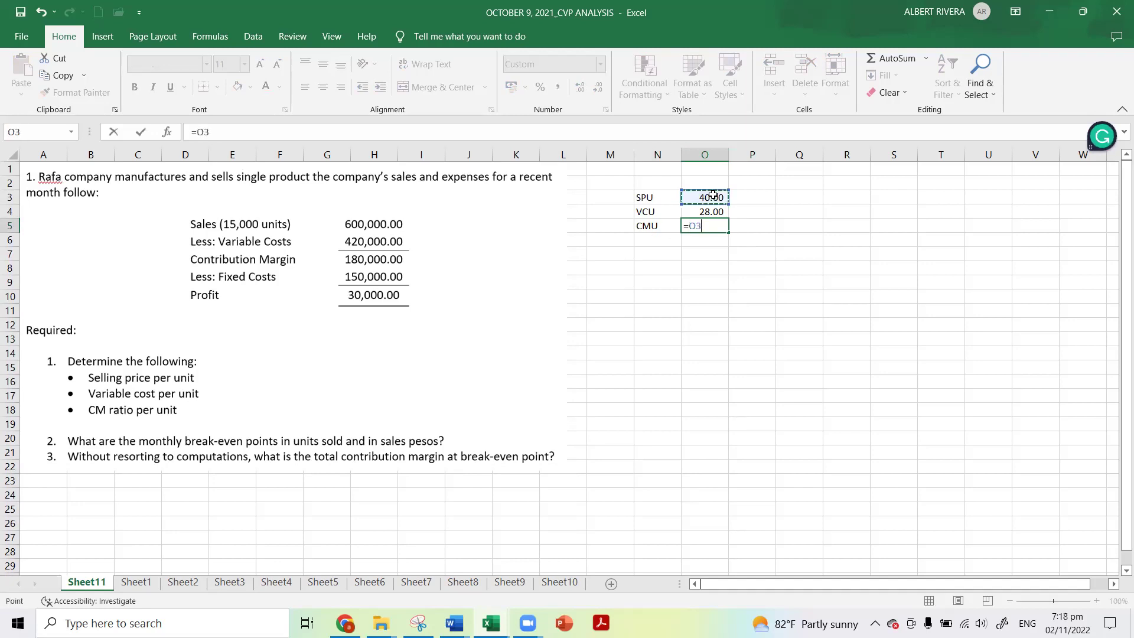
pyautogui.write('-')
pyautogui.click(702, 211)
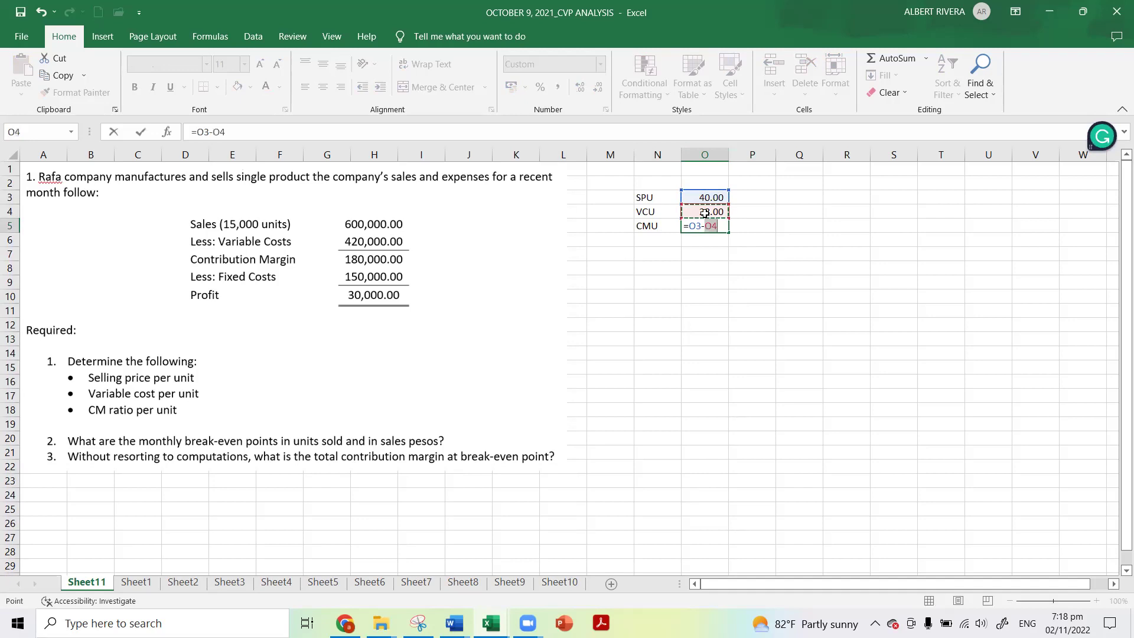
pyautogui.press('Return')
pyautogui.click(689, 230)
pyautogui.click(657, 275)
pyautogui.click(708, 228)
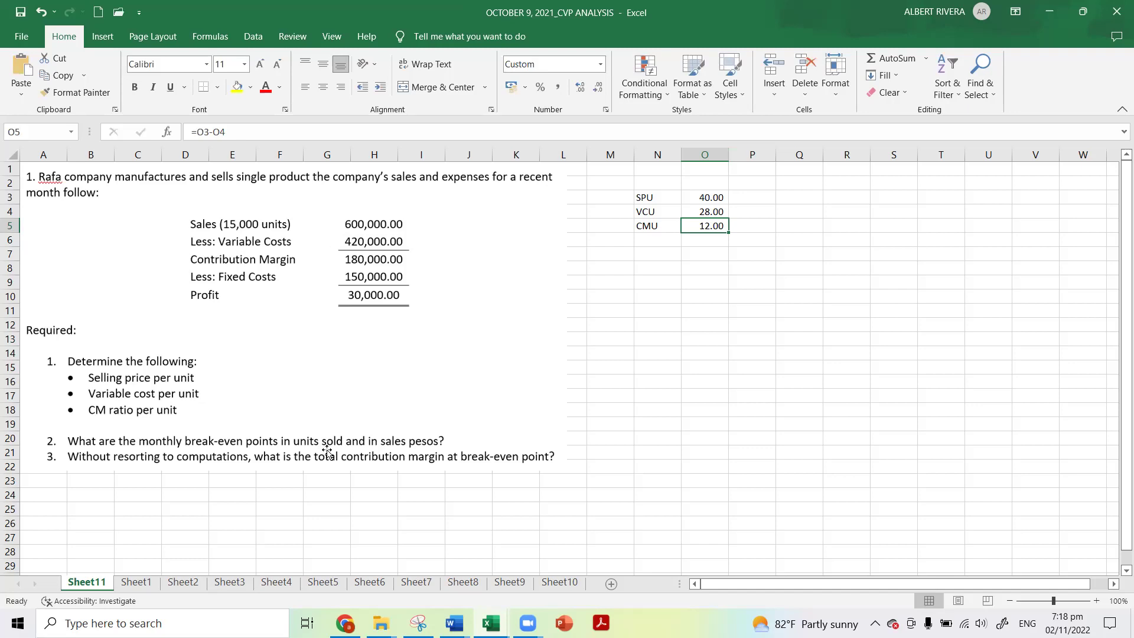
# Step: Enter the label BEP in N8 and write its formula as the text FC/CMU in O8
pyautogui.click(713, 297)
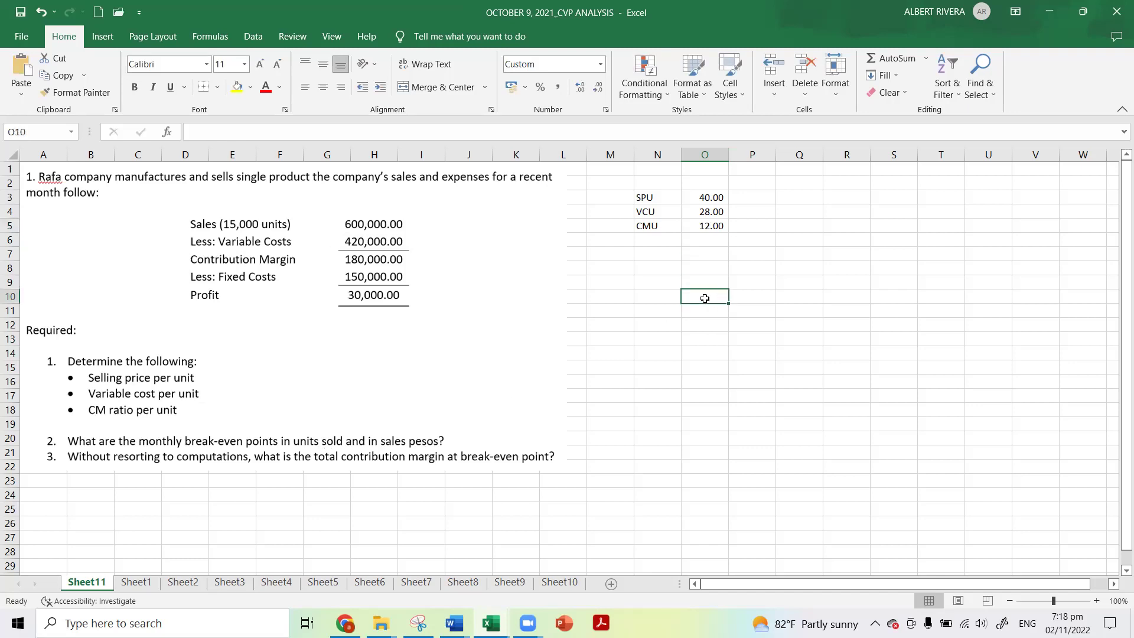
pyautogui.click(667, 263)
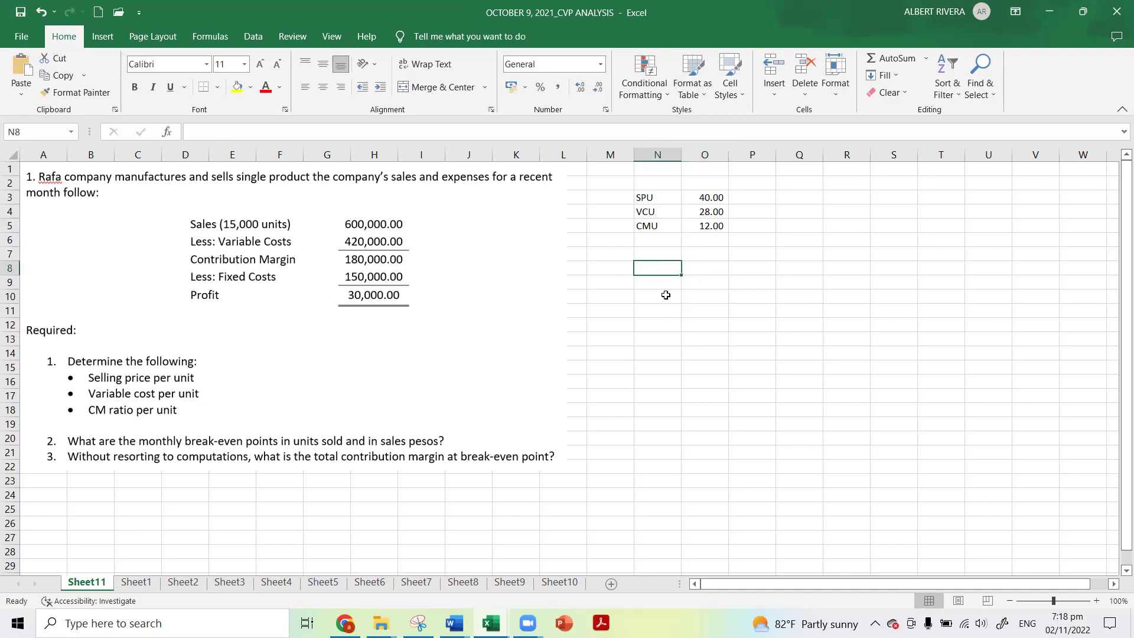
pyautogui.write('BEP')
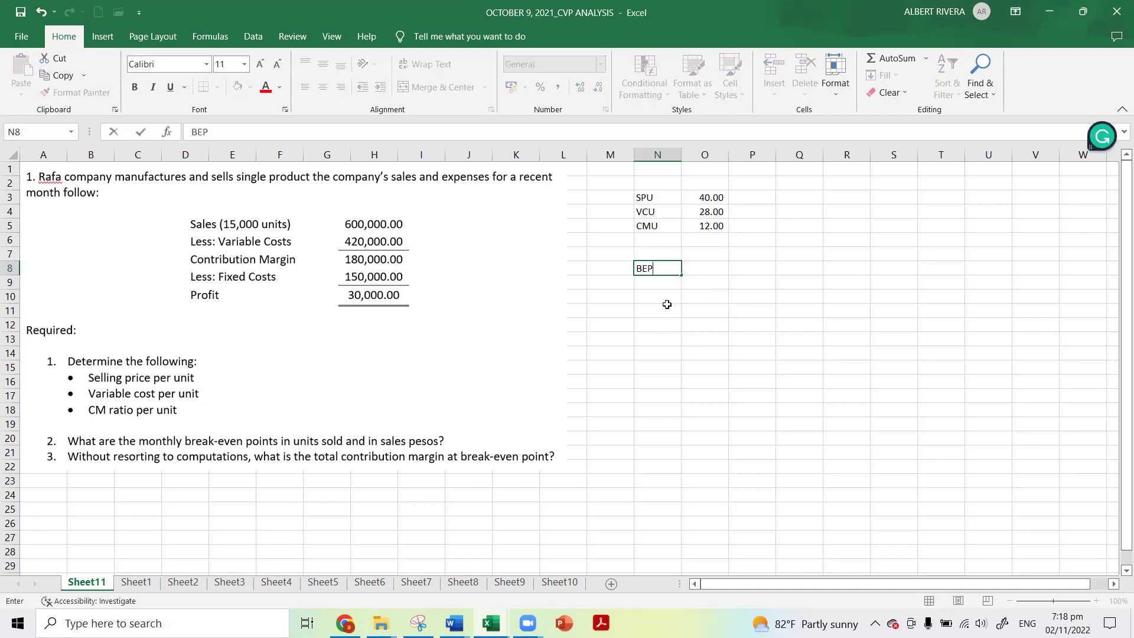
pyautogui.click(666, 307)
pyautogui.click(693, 263)
pyautogui.scroll(-1, 716, 291)
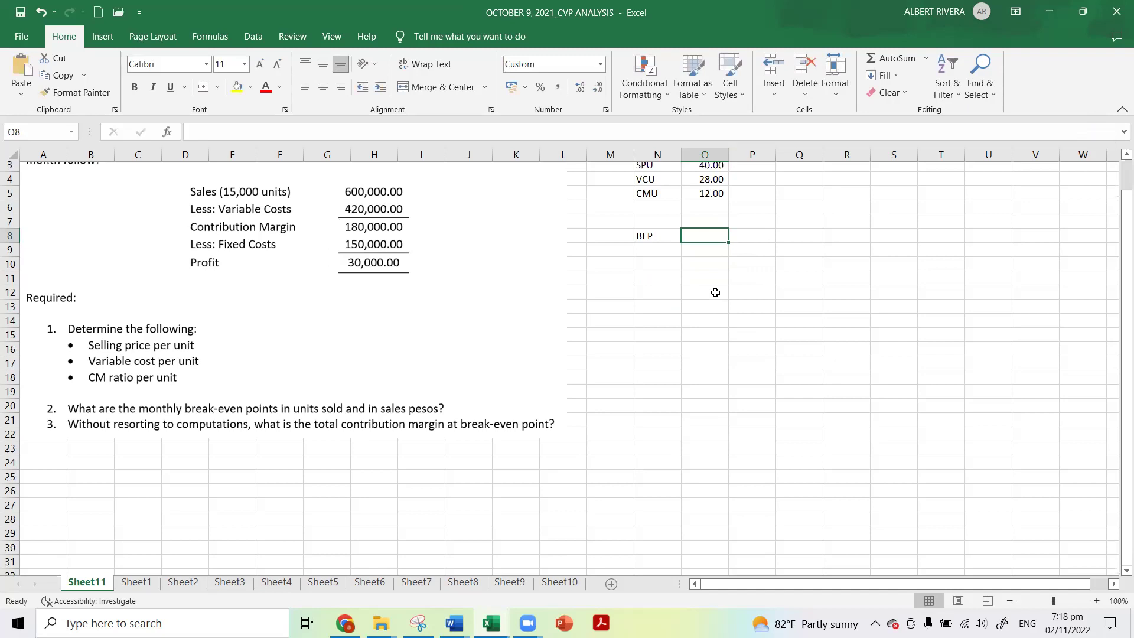
pyautogui.write('FC/CMU')
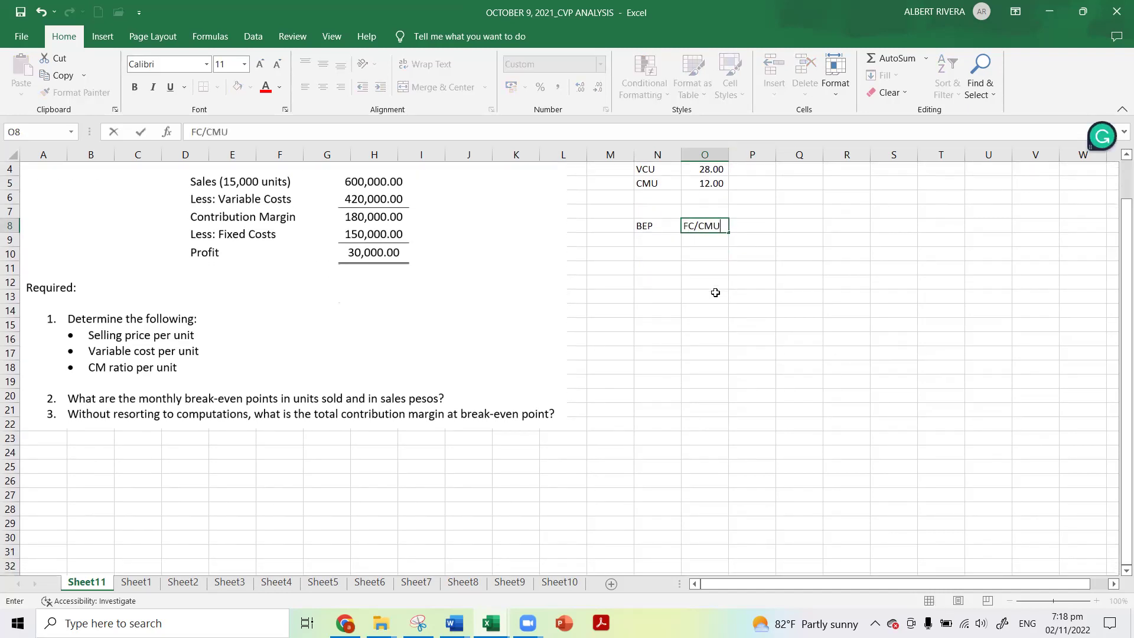
pyautogui.press('Return')
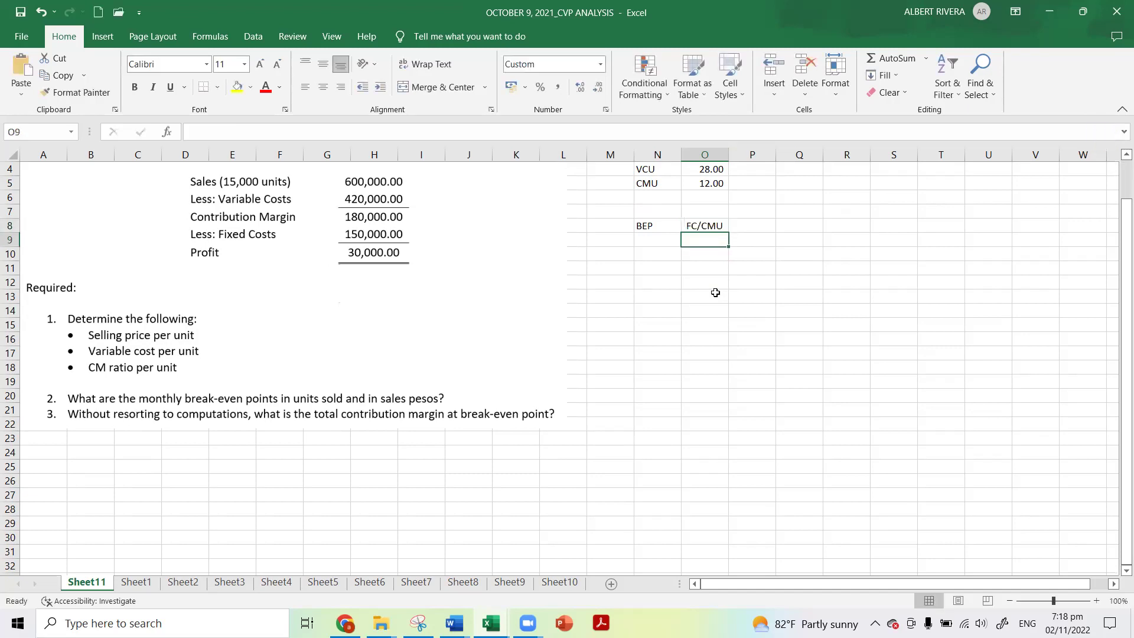
# Step: Enter the label BEP pesos in N9 and widen column N slightly to fit it
pyautogui.press('Left')
pyautogui.write('B')
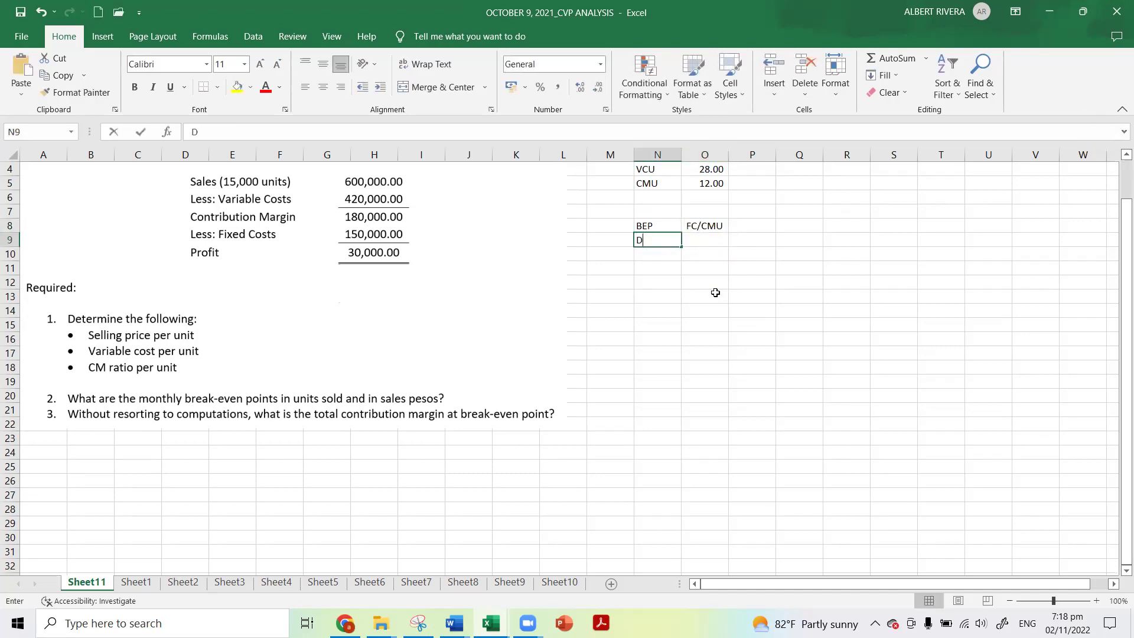
pyautogui.write('EP p')
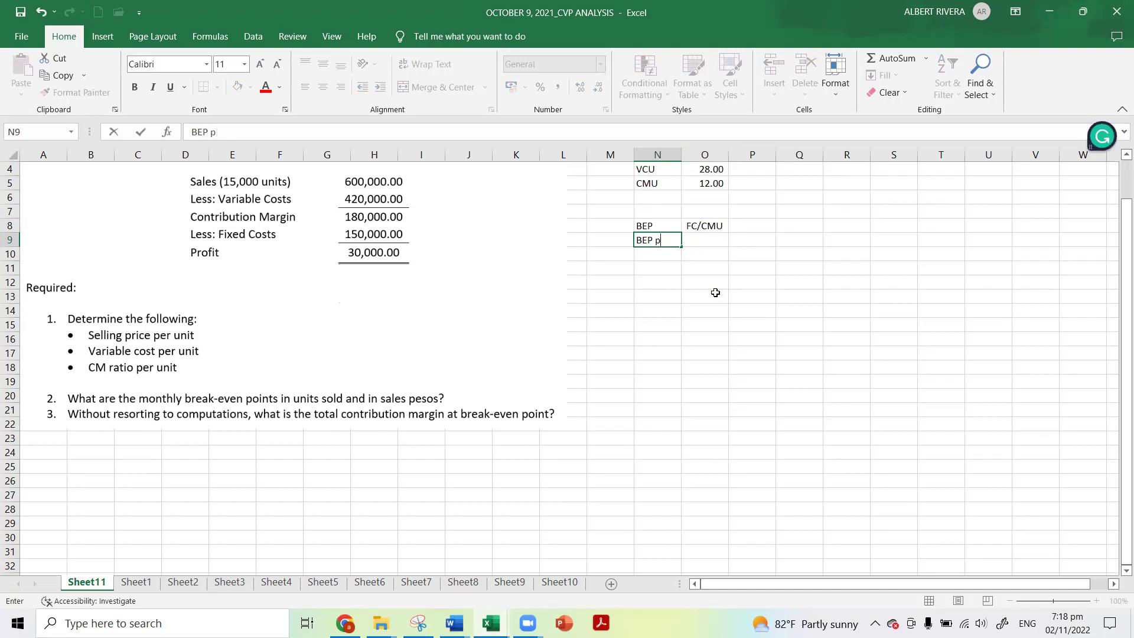
pyautogui.press('capslock')
pyautogui.write('pesos')
pyautogui.click(783, 292)
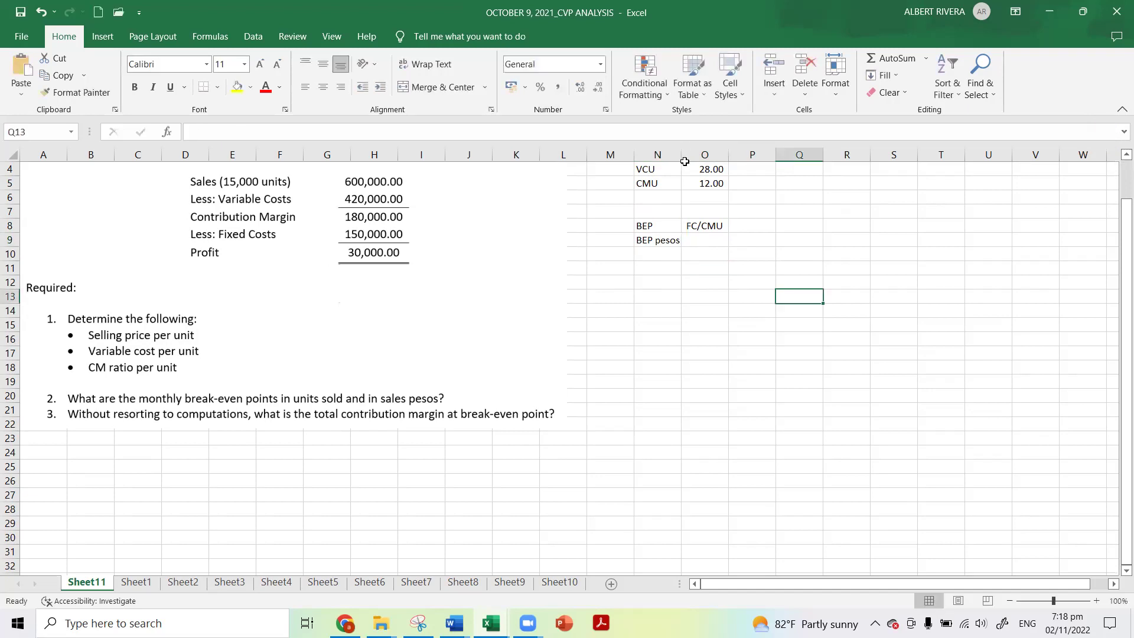
pyautogui.moveTo(682, 152); pyautogui.dragTo(684, 152)
# Step: Write the break-even pesos formula as the text FC/CM% in O9
pyautogui.click(716, 241)
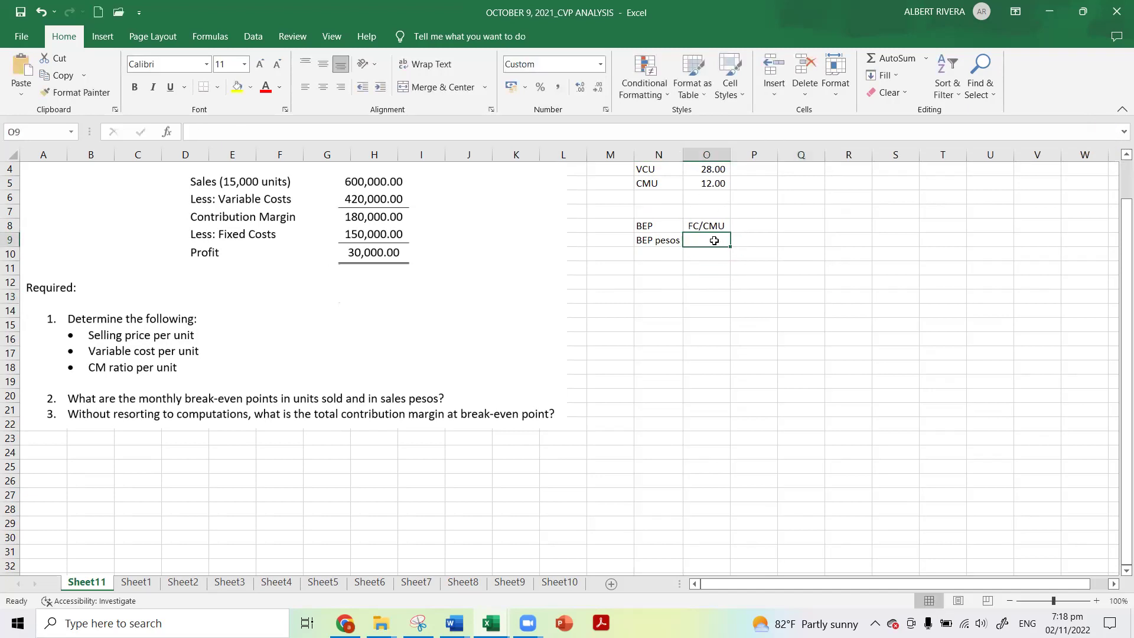
pyautogui.write('cr')
pyautogui.press('BackSpace')
pyautogui.press('BackSpace')
pyautogui.press('capslock')
pyautogui.write('FC/CMU')
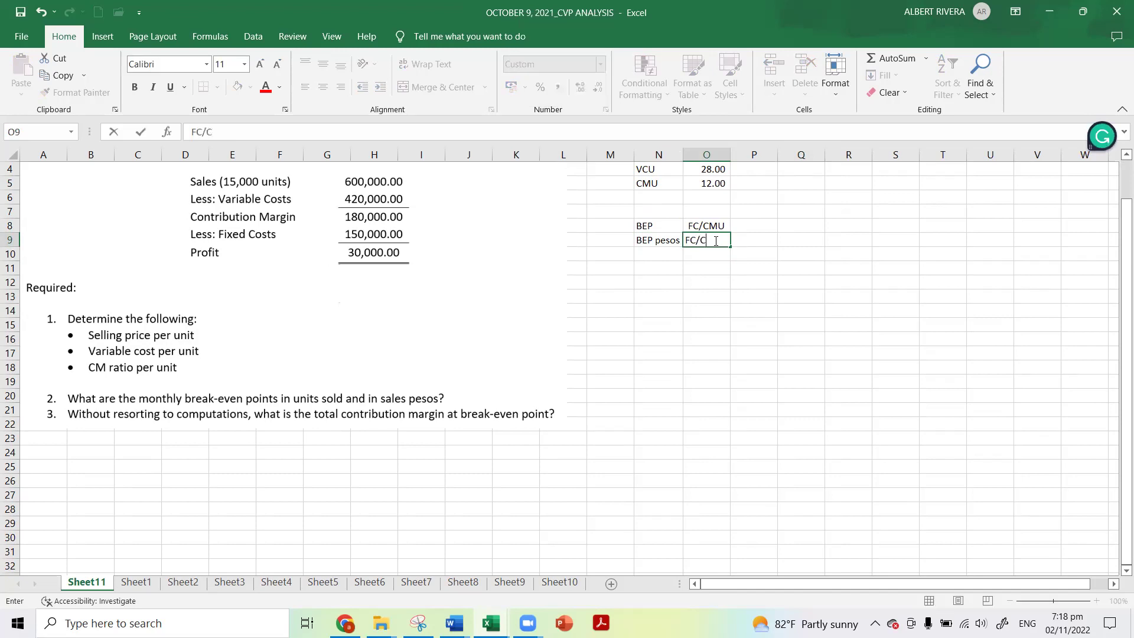
pyautogui.press('BackSpace')
pyautogui.press('BackSpace')
pyautogui.write('M%')
pyautogui.press('Return')
pyautogui.scroll(1, 732, 258)
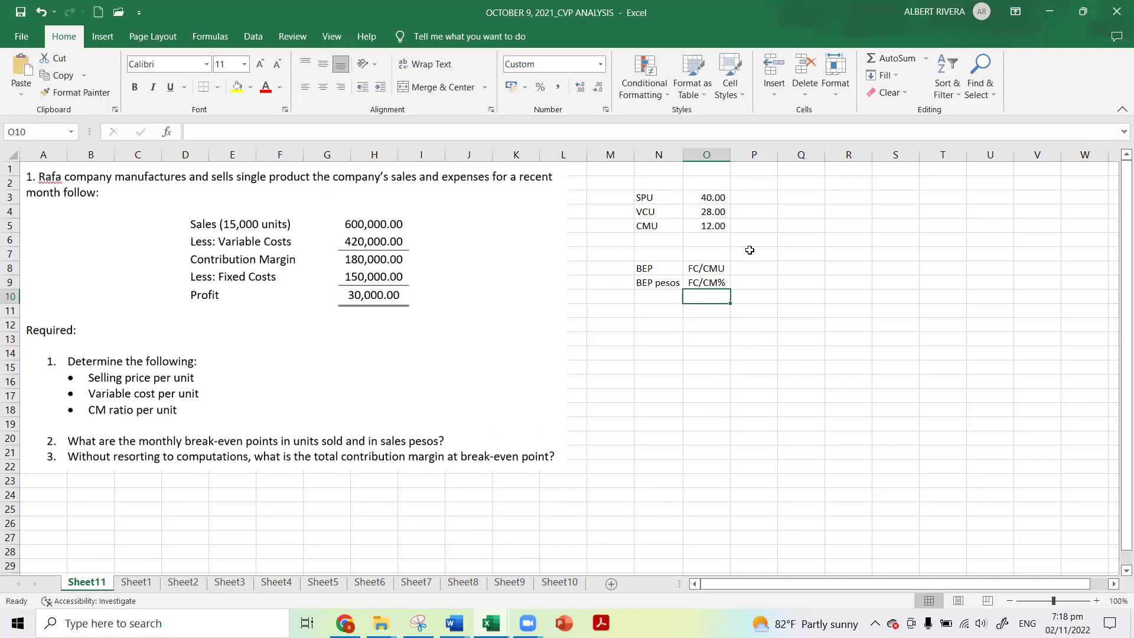
# Step: Calculate the break-even point in units in Q8 as fixed costs divided by unit contribution margin, =150000/12
pyautogui.click(709, 269)
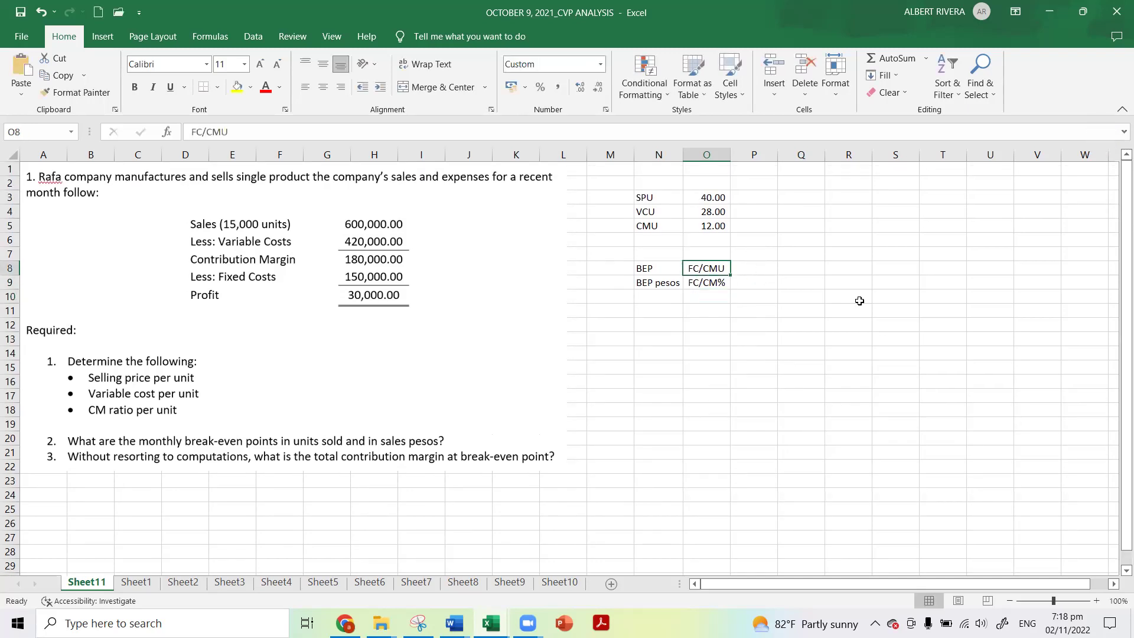
pyautogui.click(778, 271)
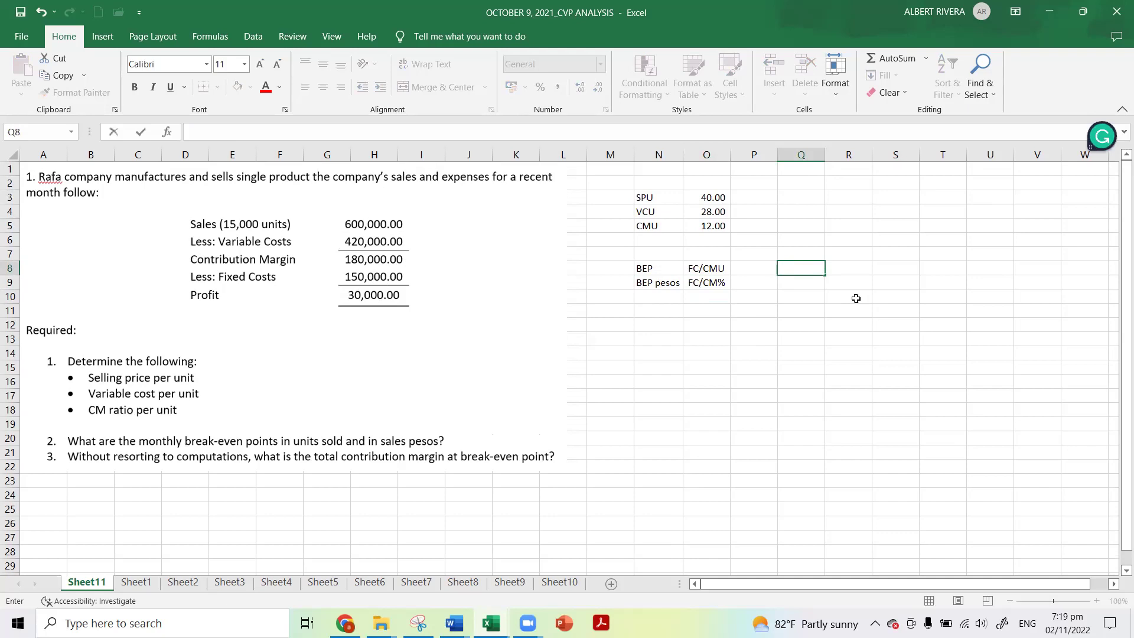
pyautogui.write('150000/')
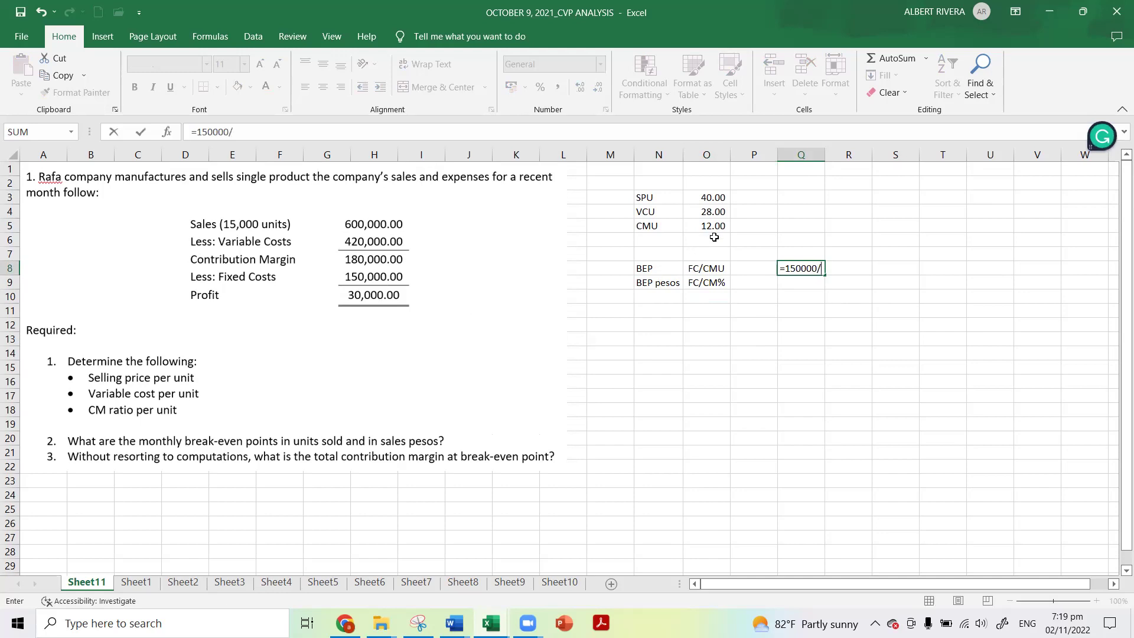
pyautogui.write('12')
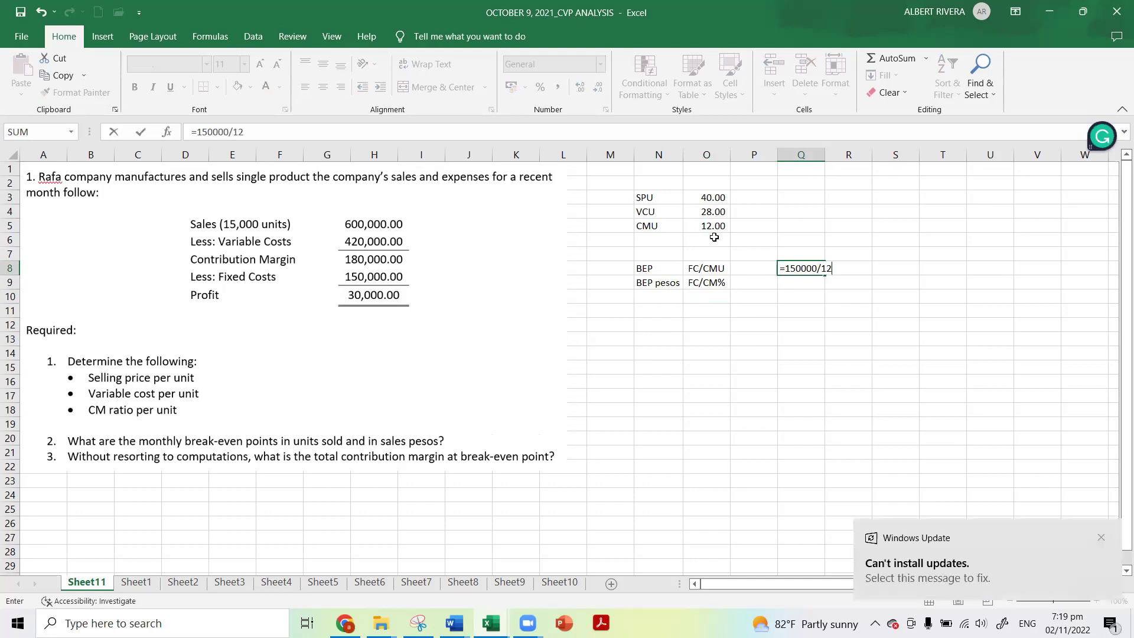
pyautogui.press('Return')
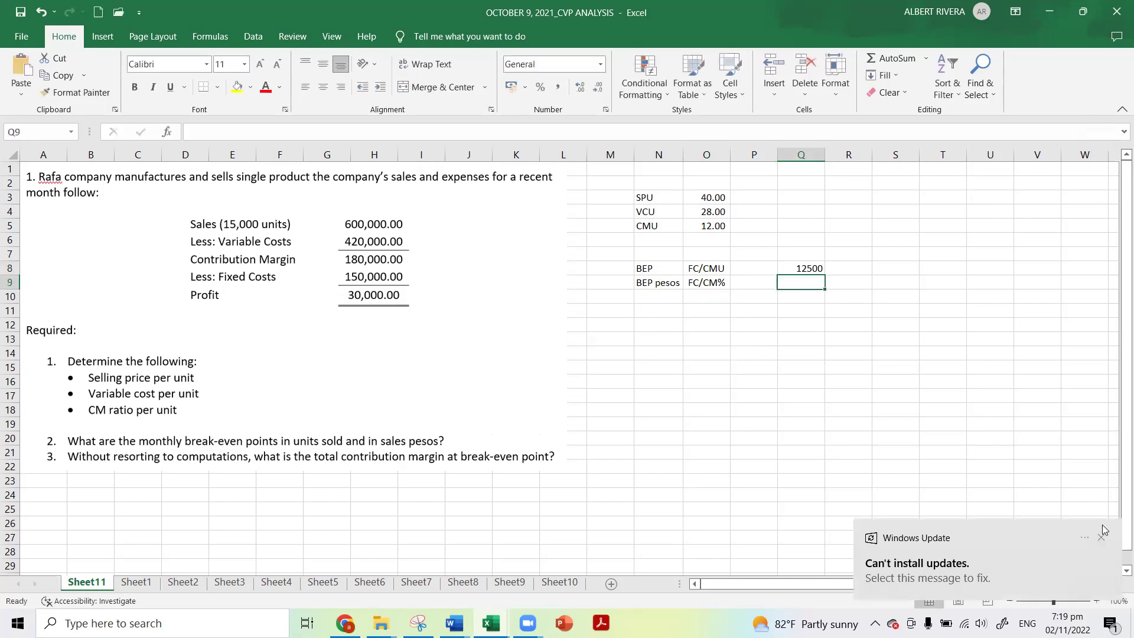
pyautogui.click(1103, 539)
# Step: Format the break-even units in Q8 in comma style with no decimal places
pyautogui.click(813, 267)
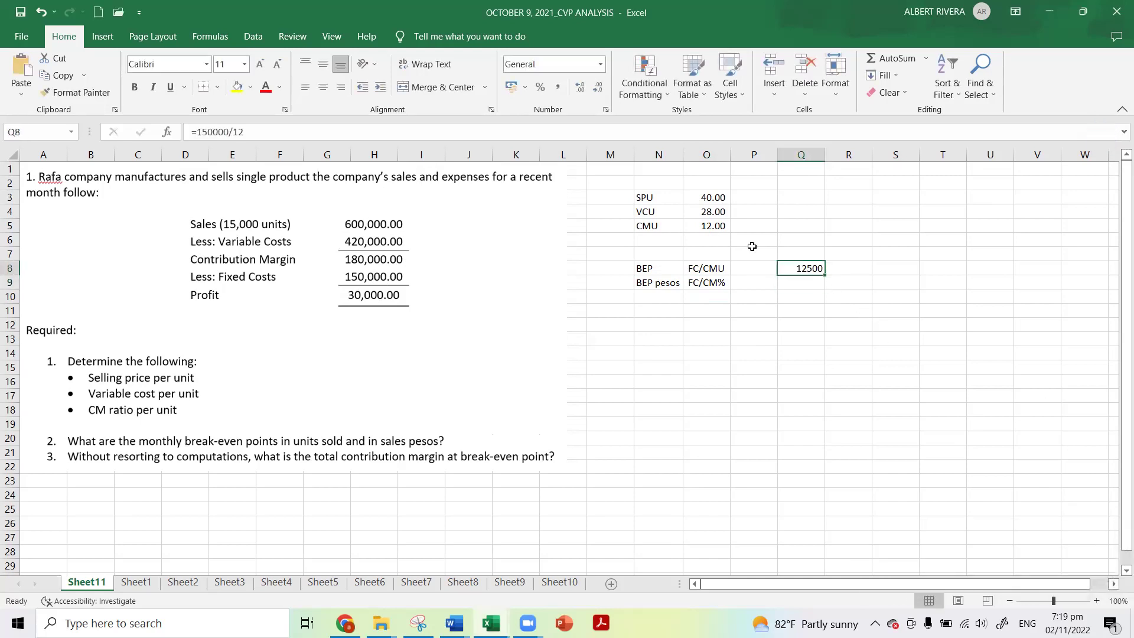
pyautogui.click(560, 91)
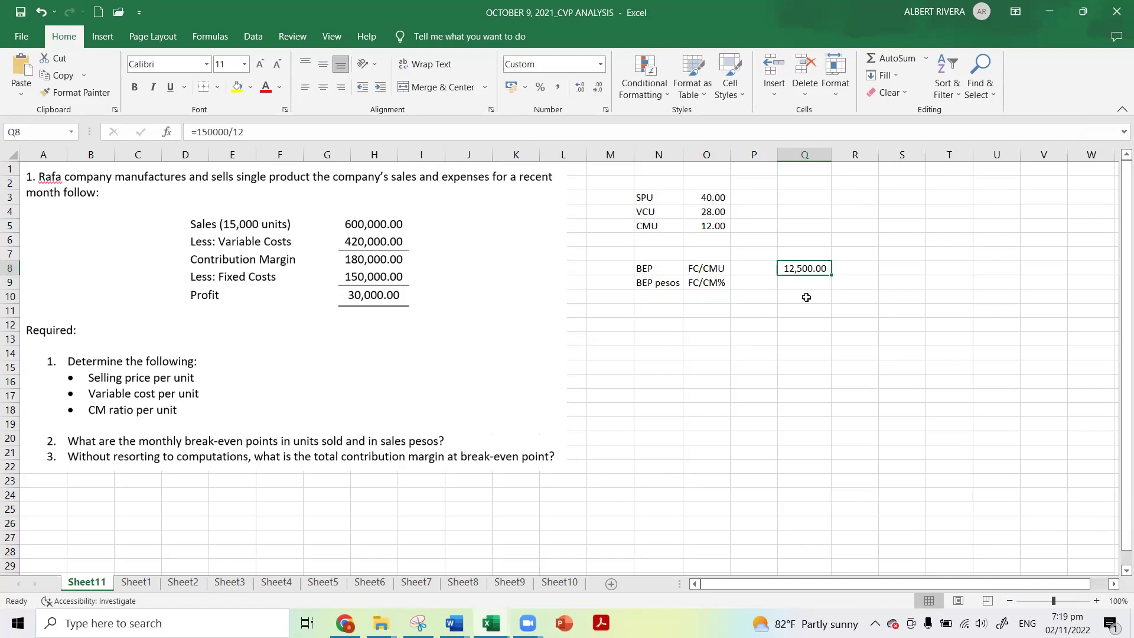
pyautogui.click(599, 90)
pyautogui.click(599, 90)
# Step: Review the break-even units in Q8 against the selling price, variable cost and contribution margin per unit in N3:O5
pyautogui.click(769, 267)
pyautogui.click(815, 267)
pyautogui.click(811, 294)
pyautogui.click(818, 268)
pyautogui.click(712, 200)
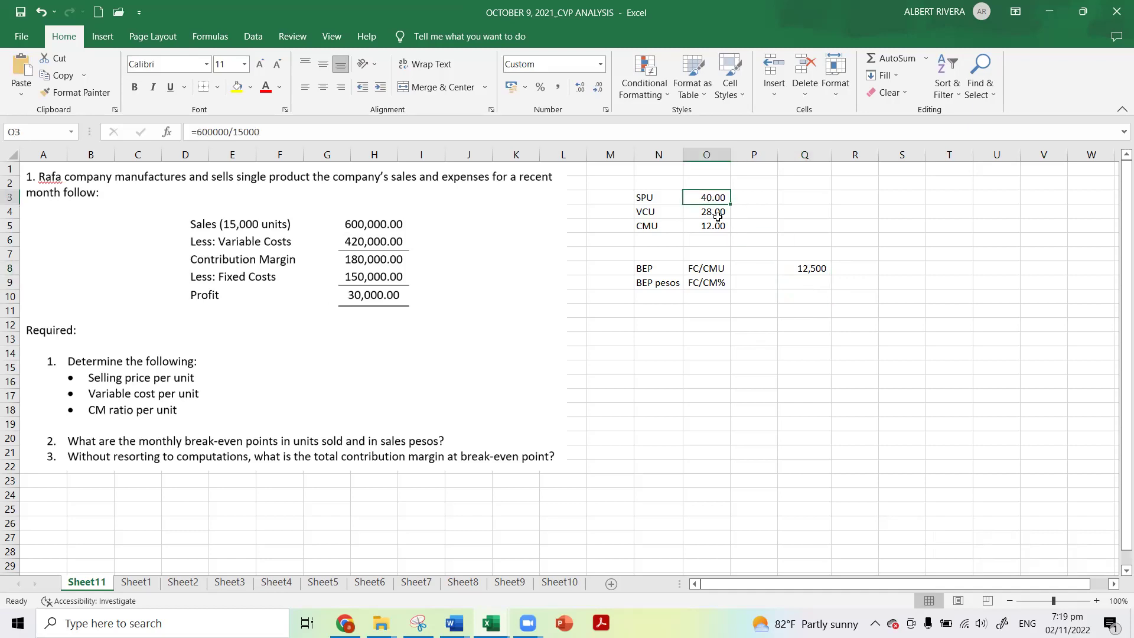
pyautogui.click(714, 211)
pyautogui.click(715, 224)
pyautogui.moveTo(654, 197); pyautogui.dragTo(712, 226)
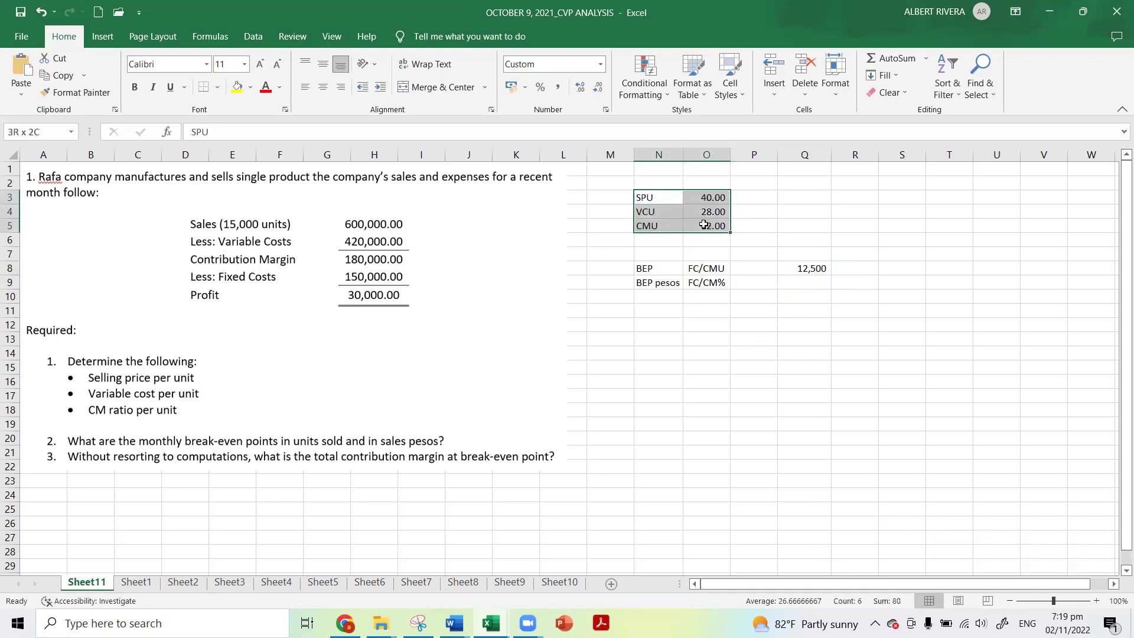
pyautogui.click(707, 192)
pyautogui.click(709, 239)
# Step: Enter the label SP in S3 to start an income check at the break-even volume
pyautogui.click(894, 199)
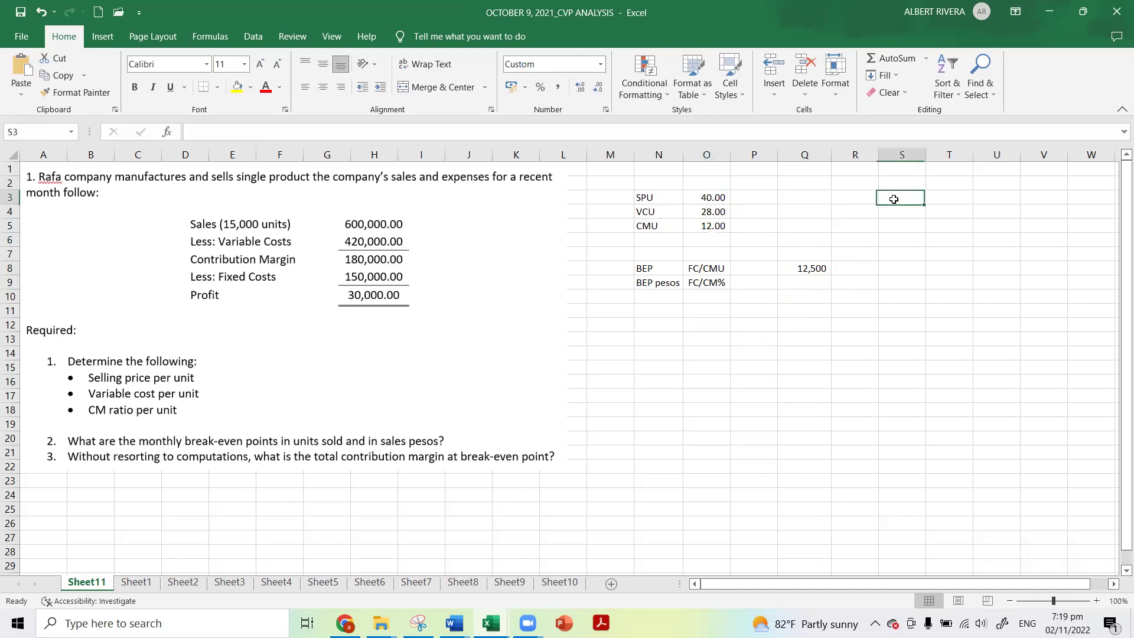
pyautogui.write('SP')
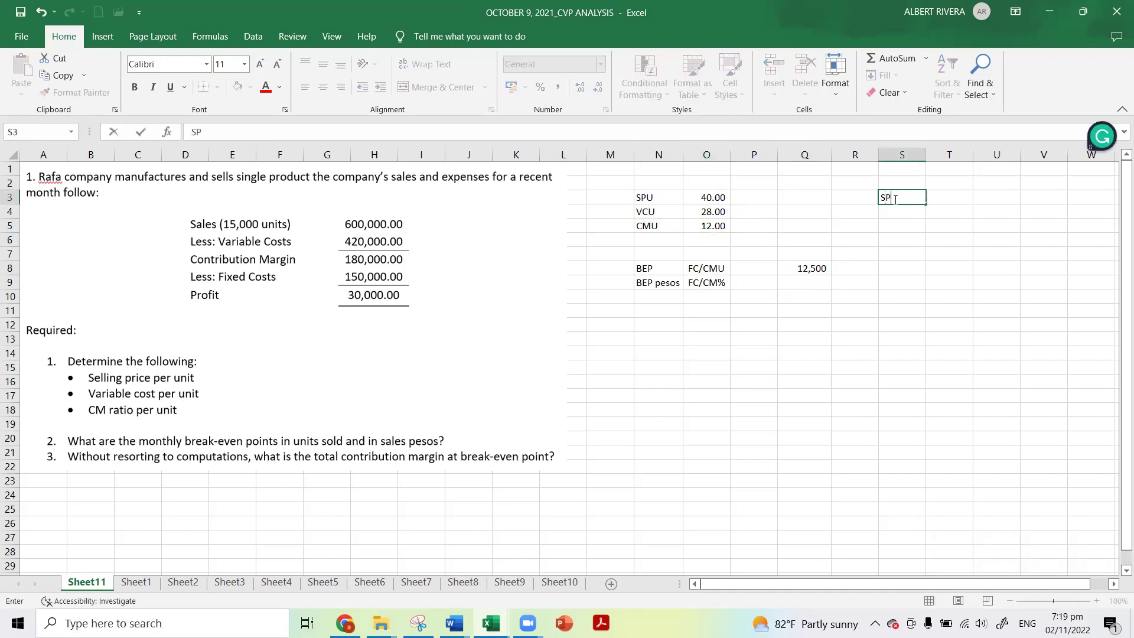
pyautogui.press('Return')
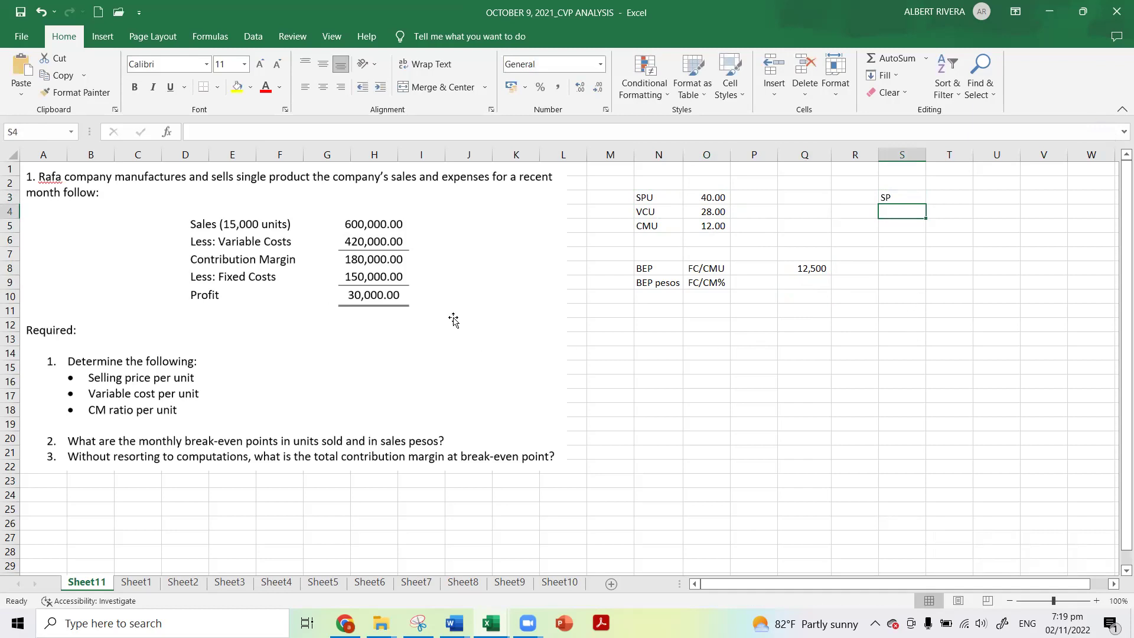
pyautogui.click(801, 270)
pyautogui.click(819, 299)
pyautogui.click(820, 266)
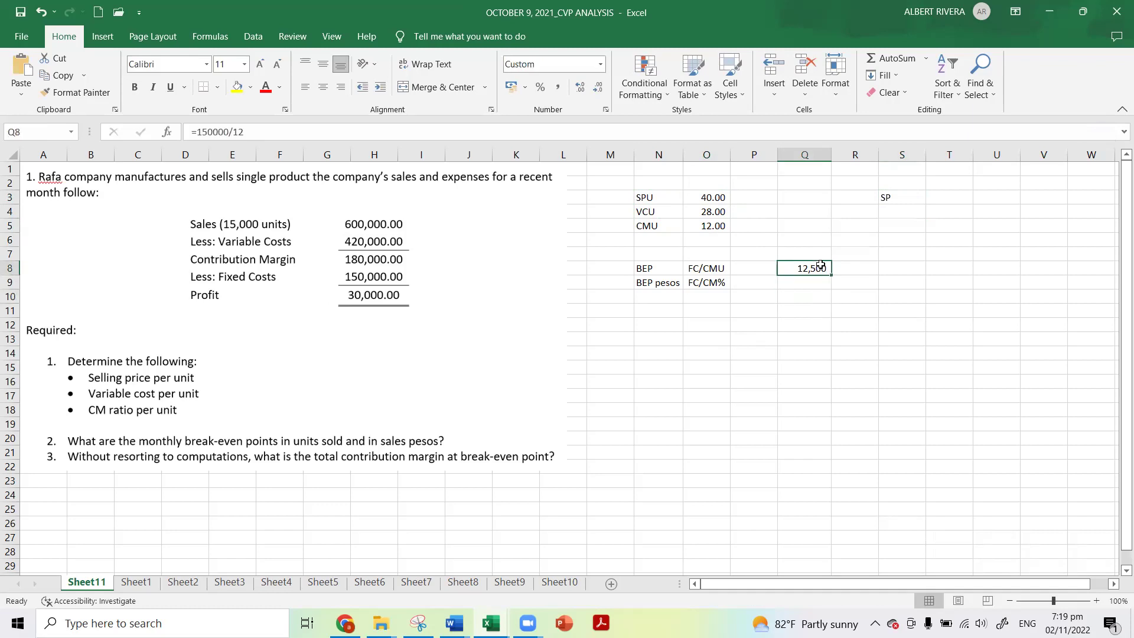
pyautogui.click(833, 338)
pyautogui.click(821, 269)
pyautogui.click(824, 333)
pyautogui.press('Up')
pyautogui.press('Up')
pyautogui.press('Up')
pyautogui.press('Up')
pyautogui.press('Up')
pyautogui.click(849, 341)
pyautogui.click(813, 269)
# Step: Calculate total sales at break-even in T3 as break-even units times selling price per unit, =Q8*O3
pyautogui.click(927, 196)
pyautogui.write('=')
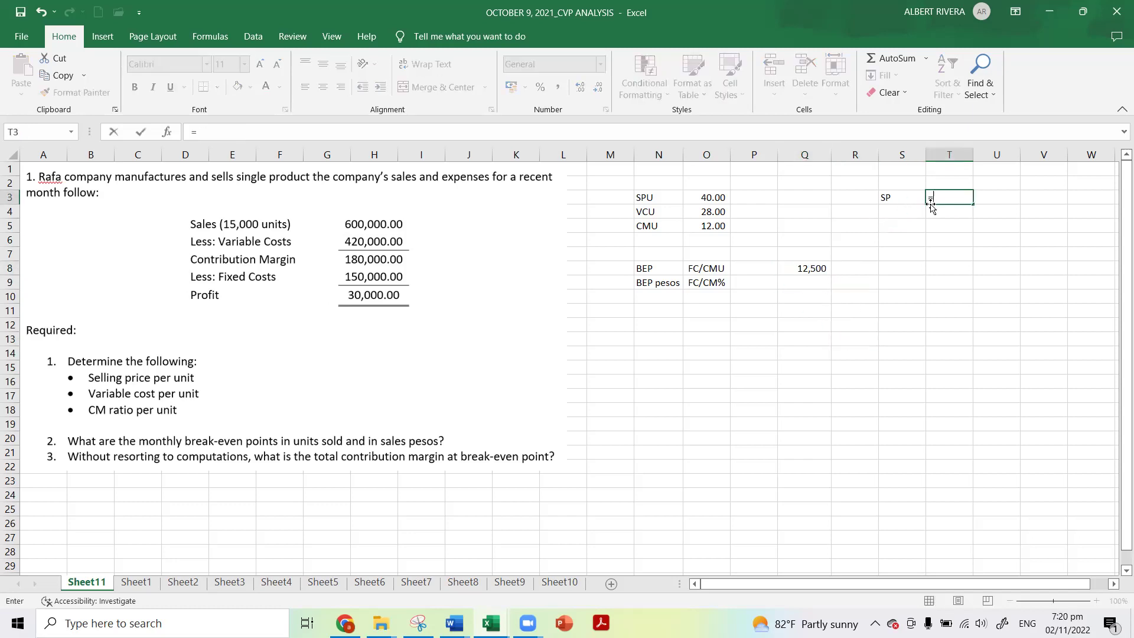
pyautogui.click(814, 268)
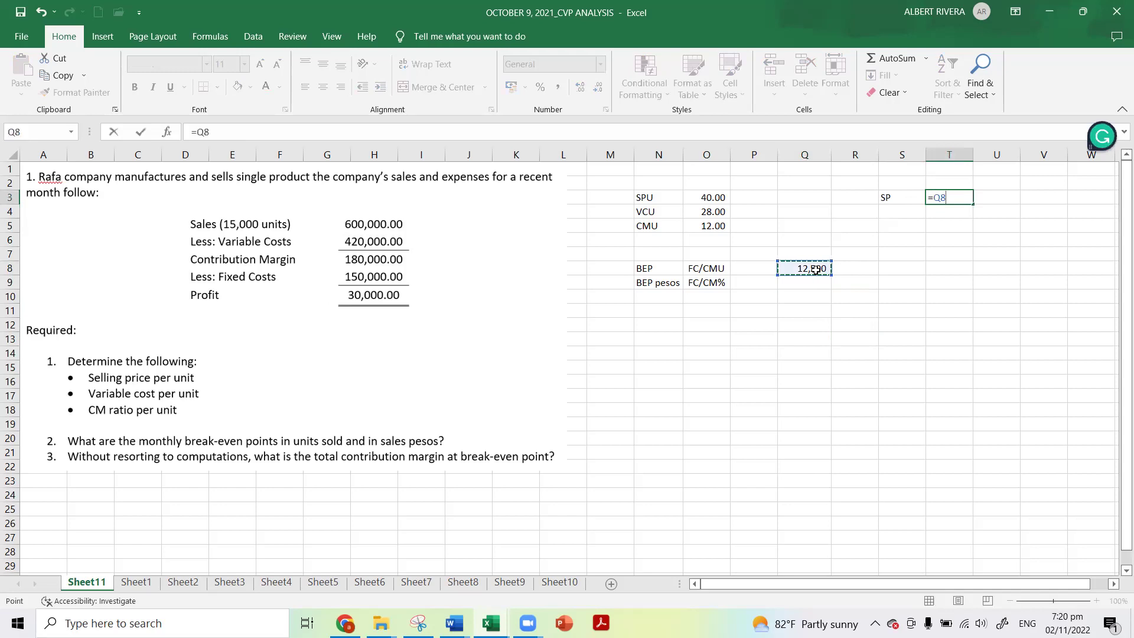
pyautogui.write('*')
pyautogui.click(715, 195)
pyautogui.press('Return')
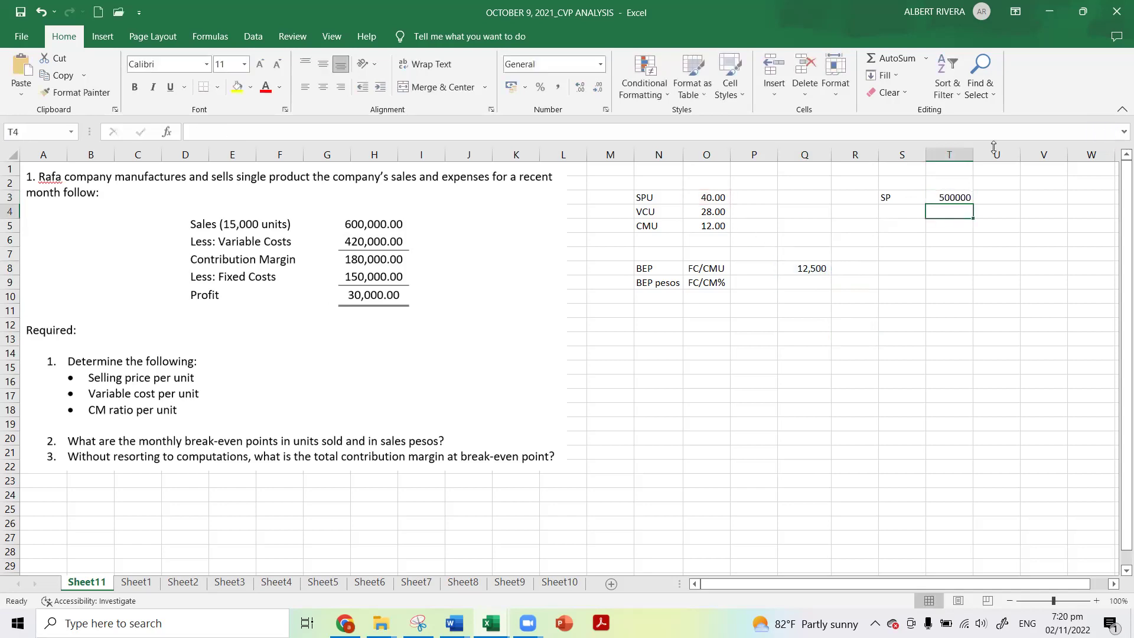
# Step: Apply comma style with two decimals to the whole of column T
pyautogui.click(942, 149)
pyautogui.click(558, 87)
pyautogui.click(954, 196)
# Step: Enter the label VC in S4 and calculate total variable cost in T4 as break-even units times unit variable cost, =Q8*O4
pyautogui.click(900, 211)
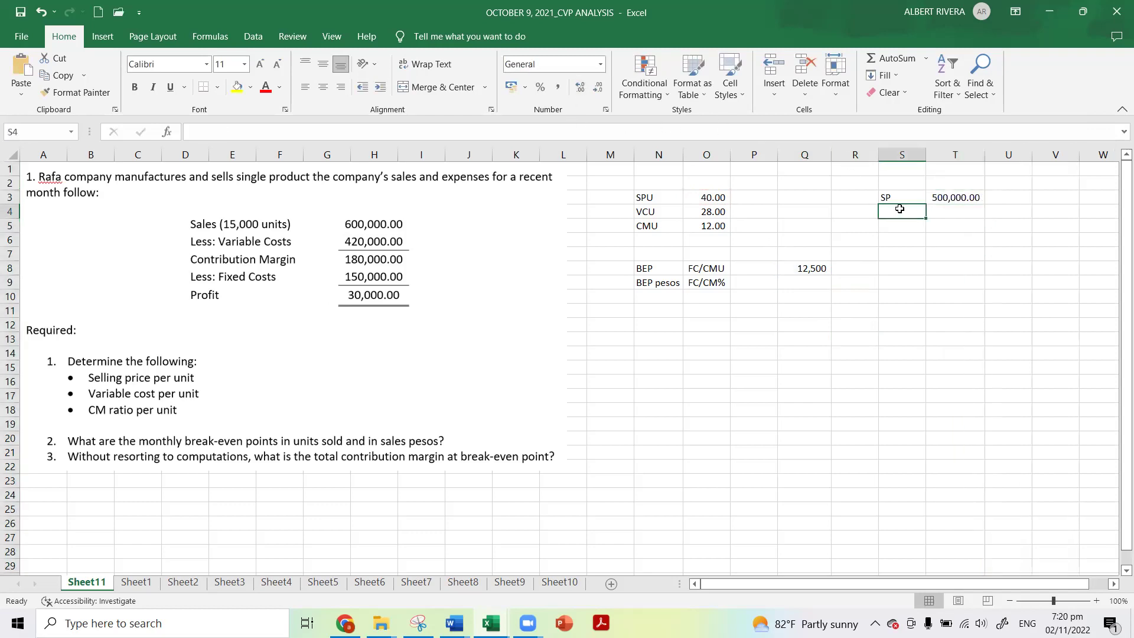
pyautogui.write('VC')
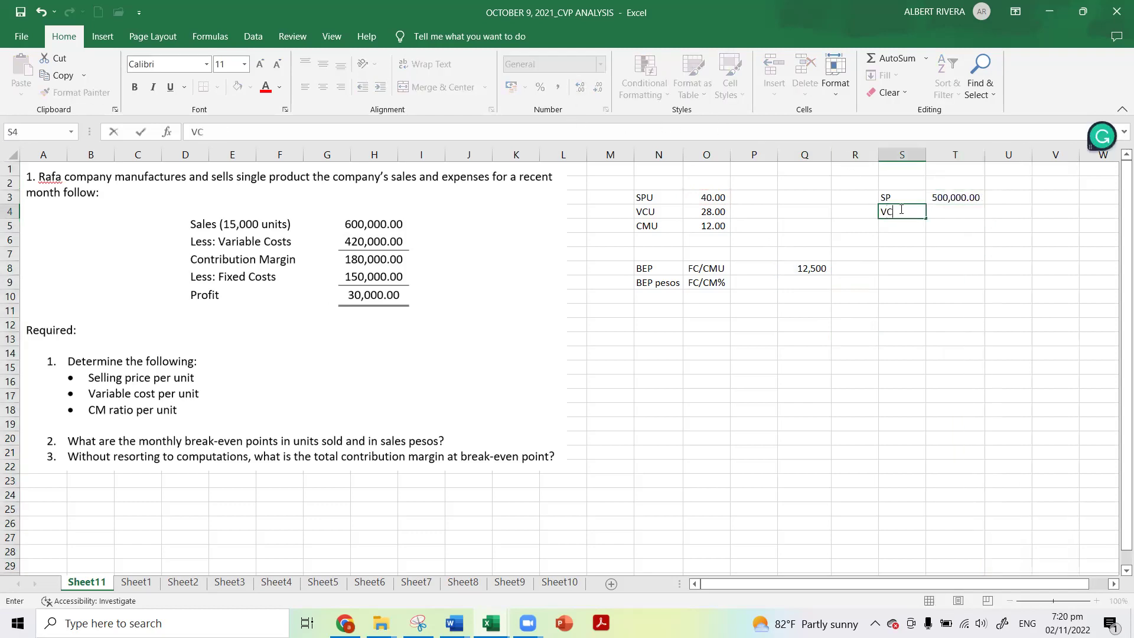
pyautogui.click(964, 211)
pyautogui.write('=')
pyautogui.click(809, 267)
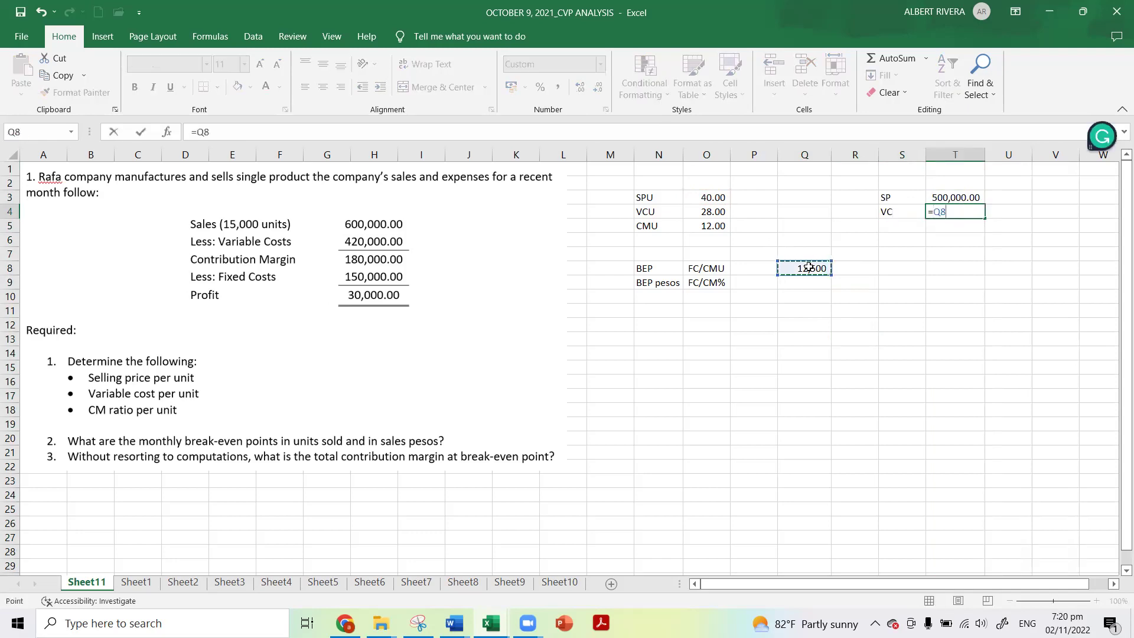
pyautogui.write('*')
pyautogui.click(716, 214)
pyautogui.press('Return')
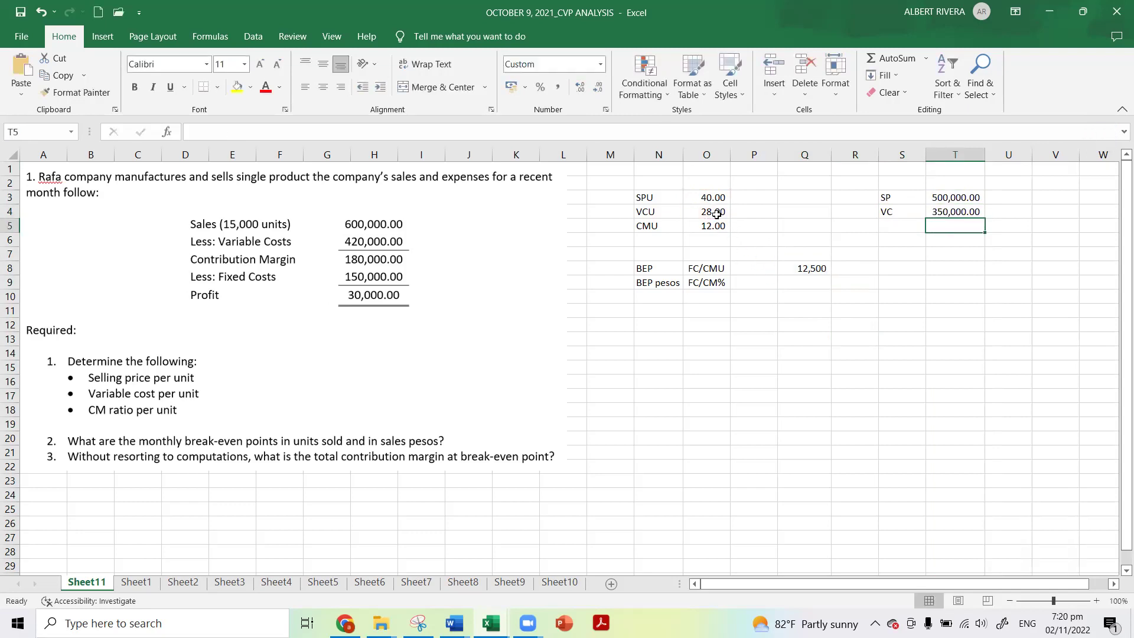
# Step: Enter the label CM in S5 and calculate the total contribution margin in T5 as sales minus variable cost, =T3-T4
pyautogui.click(914, 222)
pyautogui.write('CM')
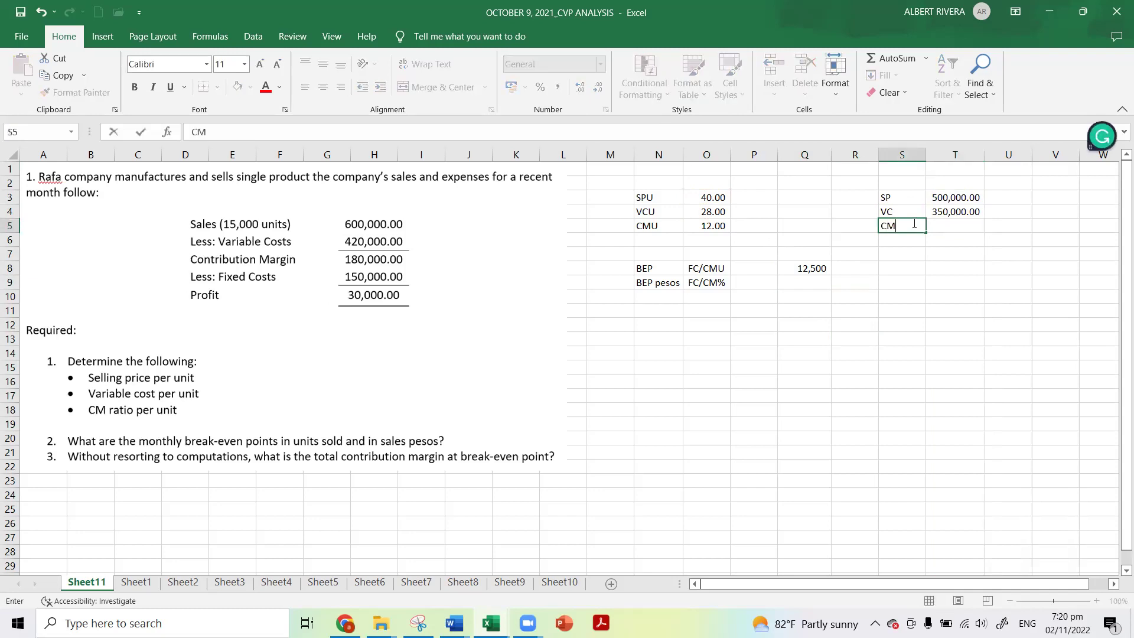
pyautogui.press('pagedown')
pyautogui.press('pageup')
pyautogui.click(959, 228)
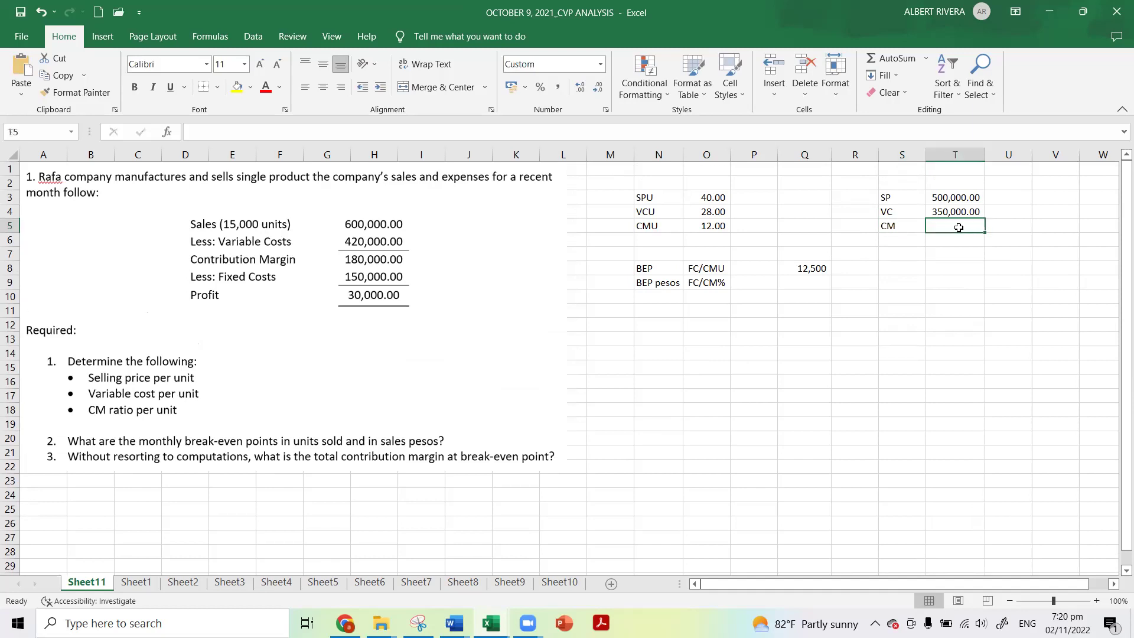
pyautogui.write('=')
pyautogui.click(944, 195)
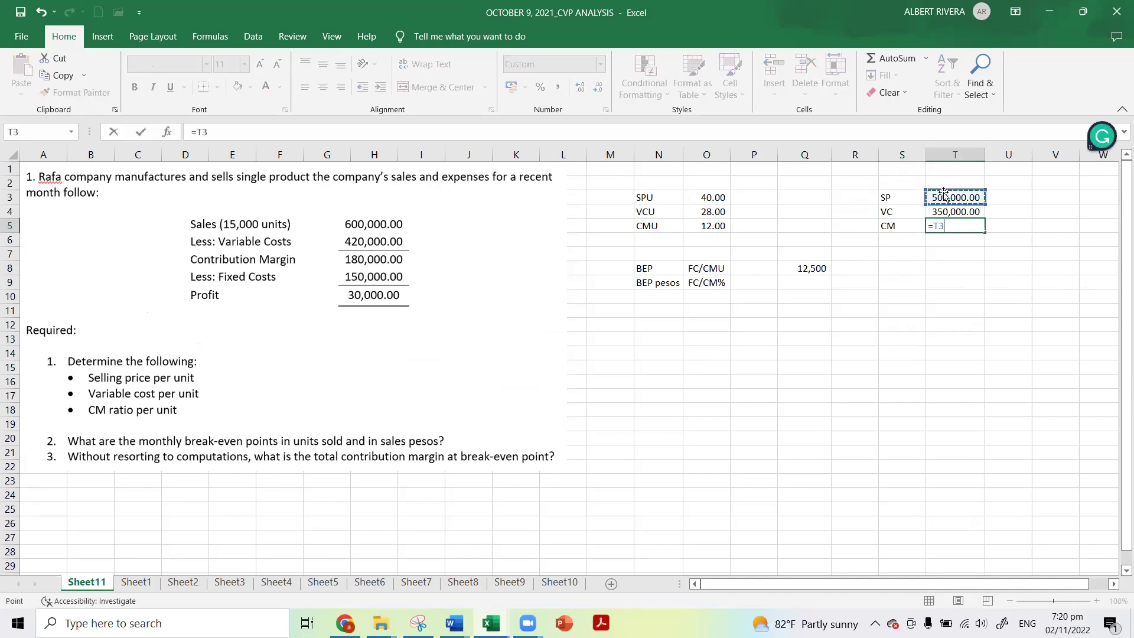
pyautogui.write('-')
pyautogui.click(931, 210)
pyautogui.press('Return')
pyautogui.click(956, 226)
pyautogui.click(913, 228)
pyautogui.click(939, 229)
# Step: Enter the label FC in S6 and the fixed costs of 150,000 in T6
pyautogui.click(910, 244)
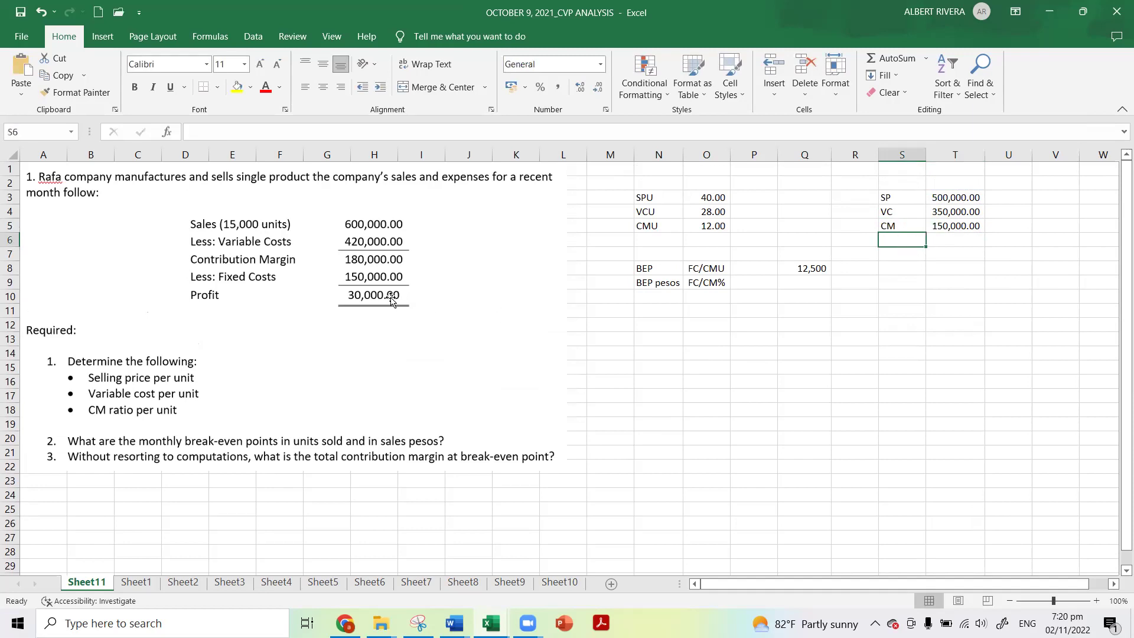
pyautogui.write('FC')
pyautogui.click(952, 242)
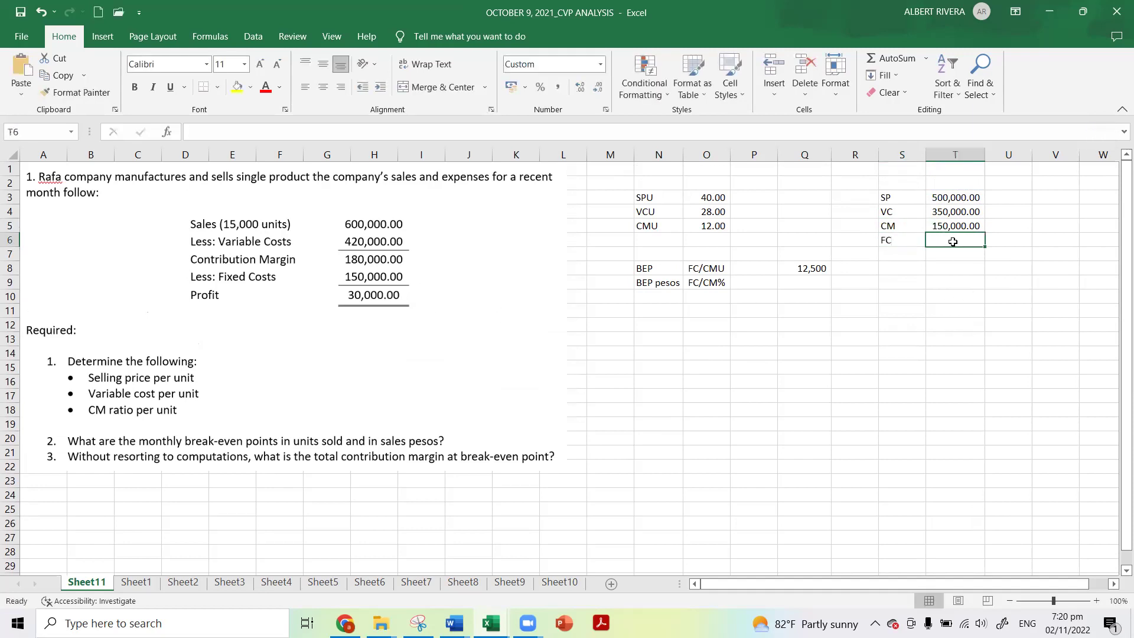
pyautogui.write('1')
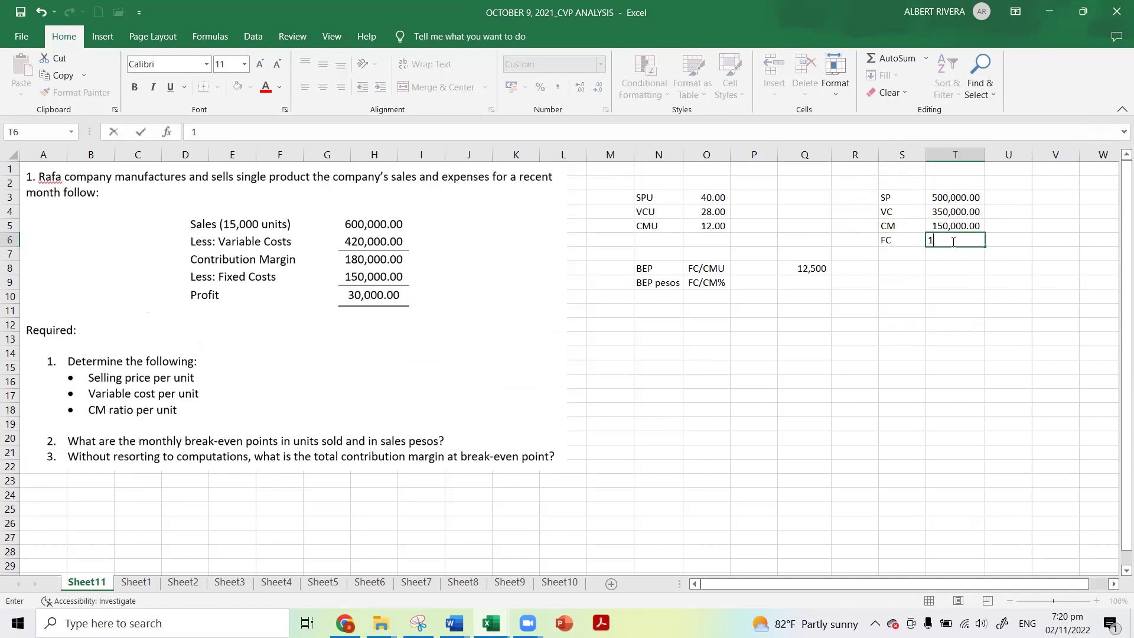
pyautogui.write('50,000')
pyautogui.press('Return')
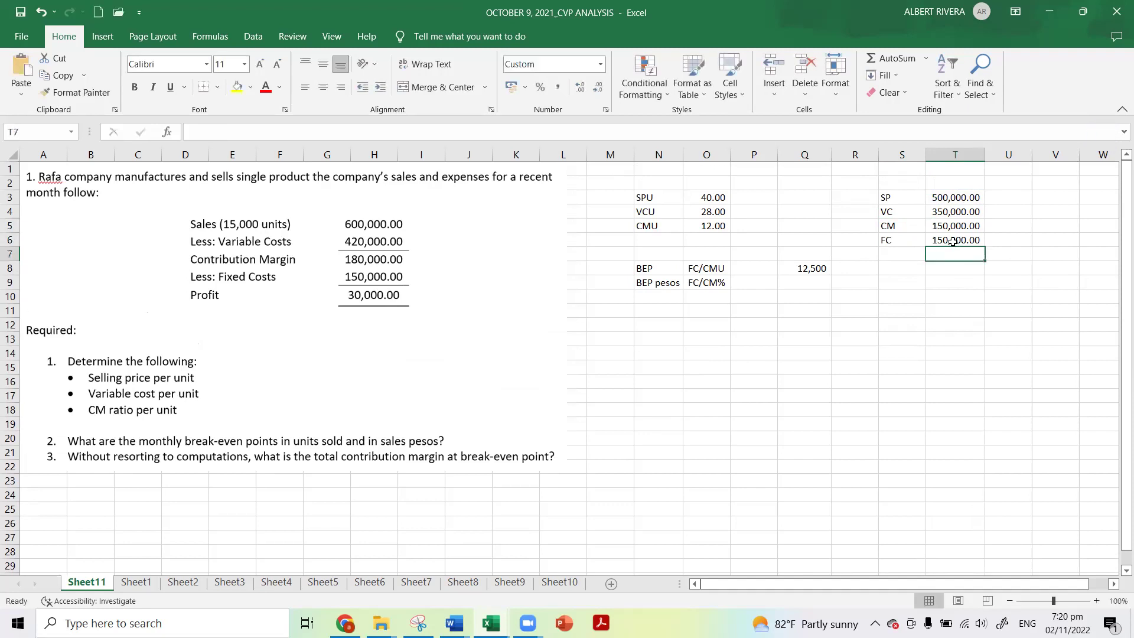
# Step: Enter the label P in S7 and calculate profit in T7 as contribution margin minus fixed costs, =T5-T6
pyautogui.click(813, 269)
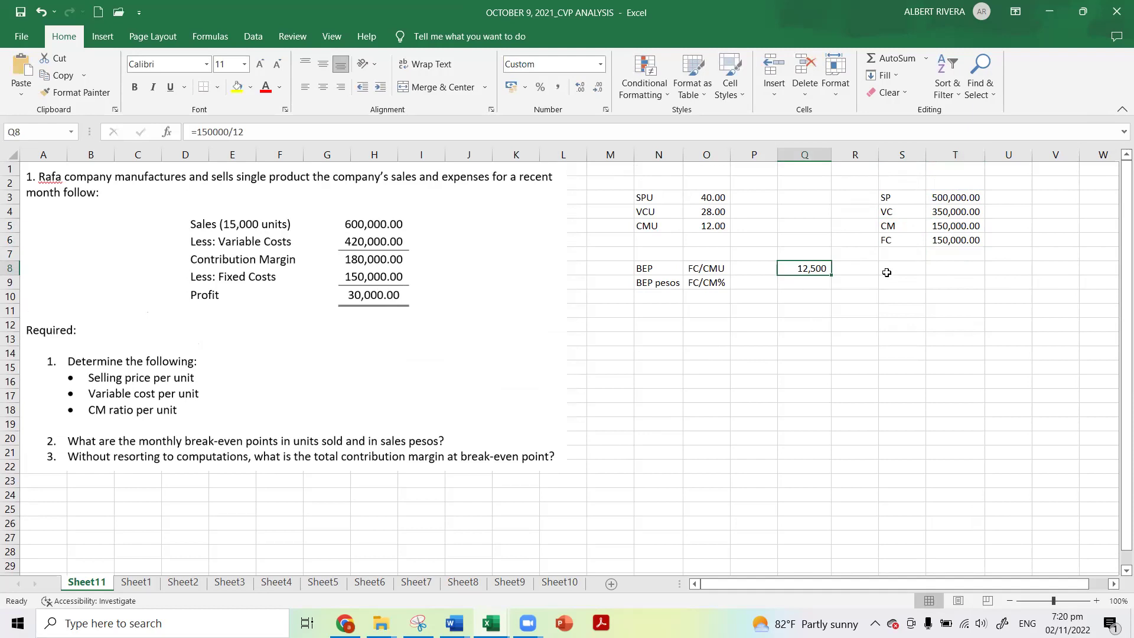
pyautogui.click(898, 252)
pyautogui.write('P')
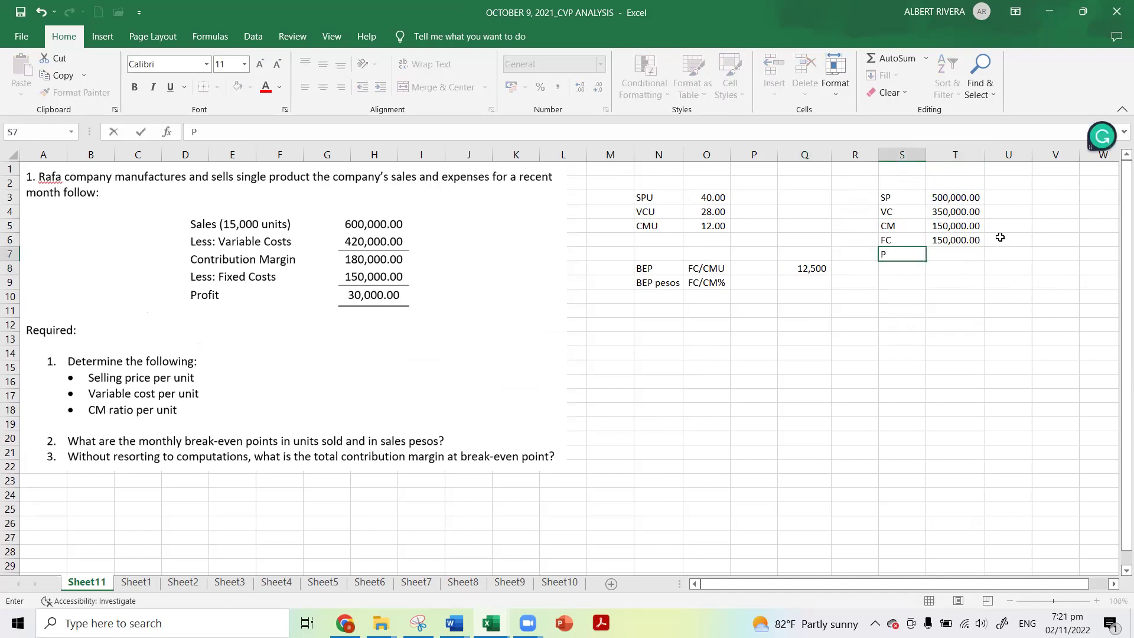
pyautogui.click(941, 255)
pyautogui.write('=')
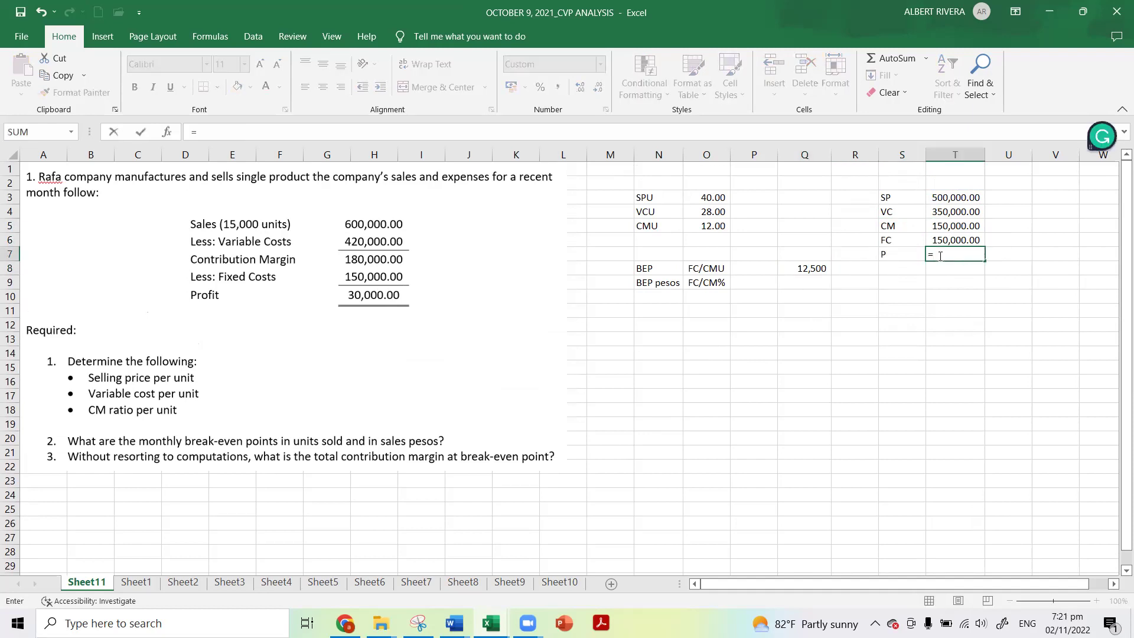
pyautogui.click(950, 228)
pyautogui.write('-')
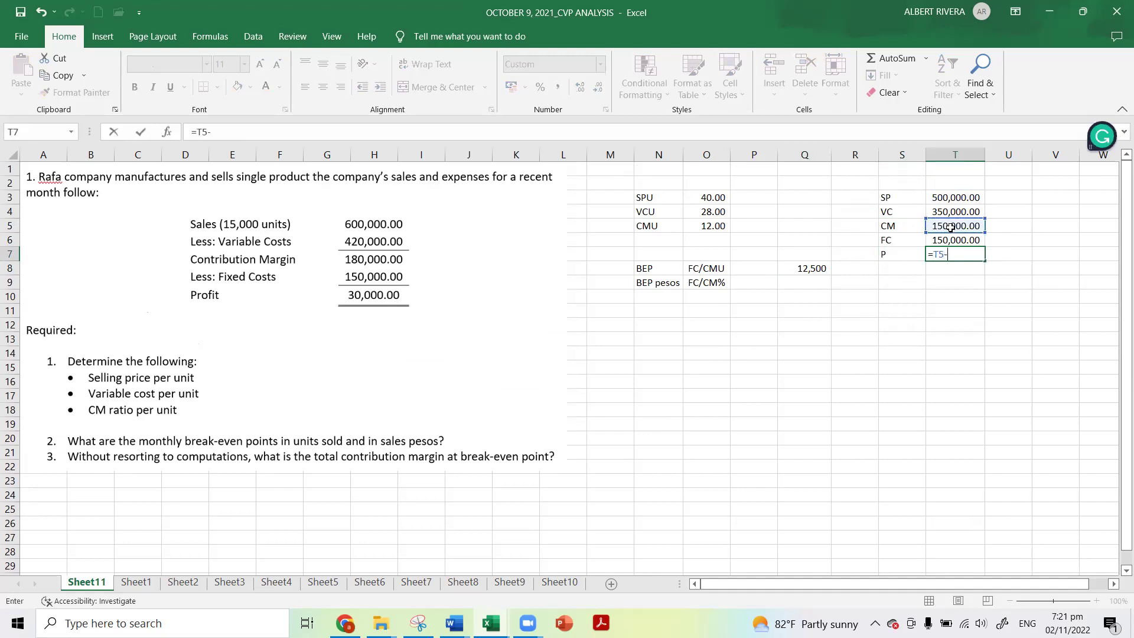
pyautogui.click(939, 241)
pyautogui.press('Return')
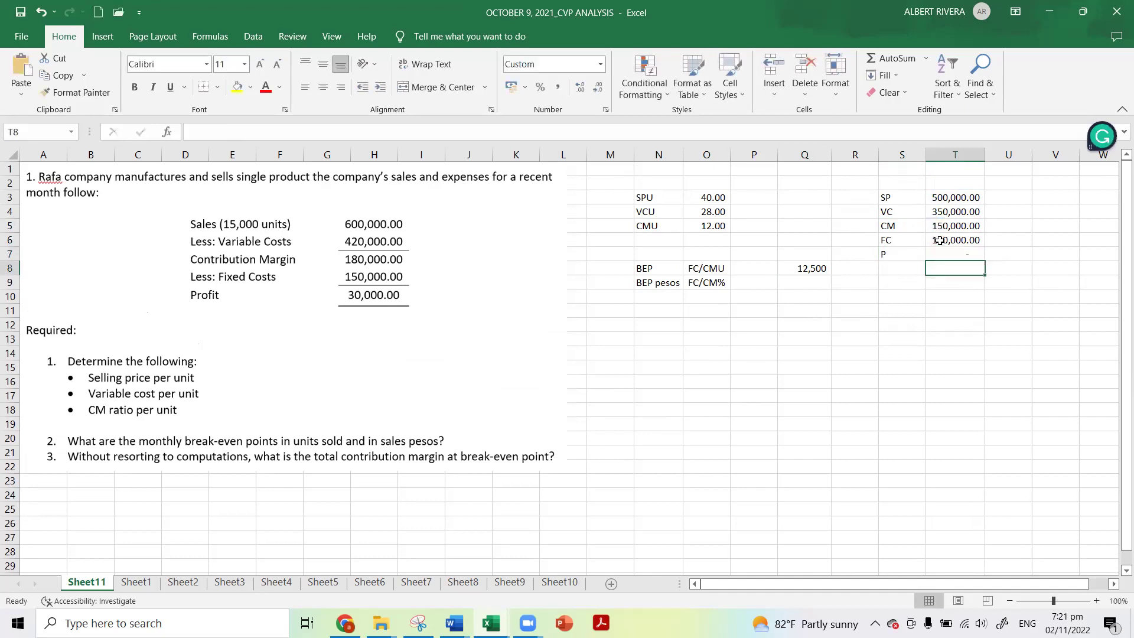
pyautogui.click(945, 254)
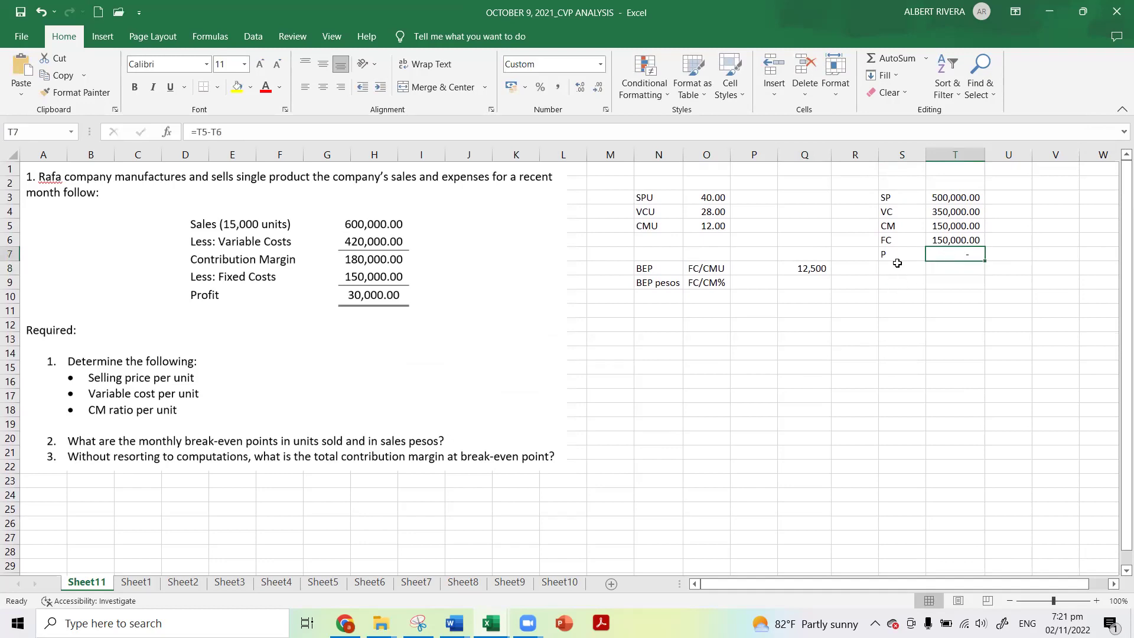
pyautogui.click(816, 269)
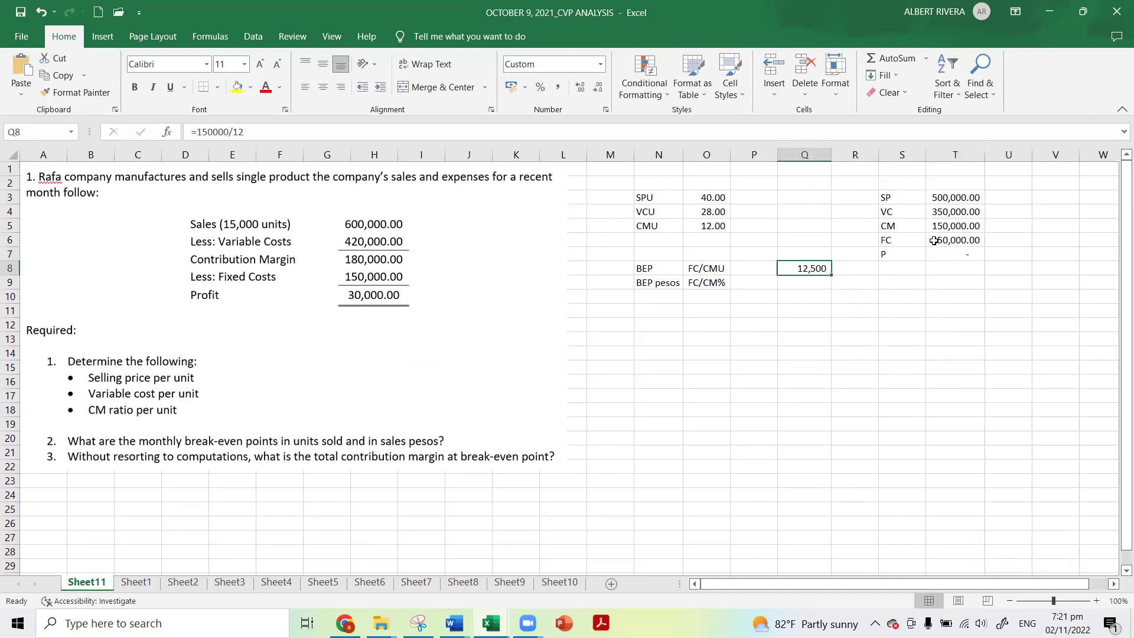
pyautogui.click(939, 321)
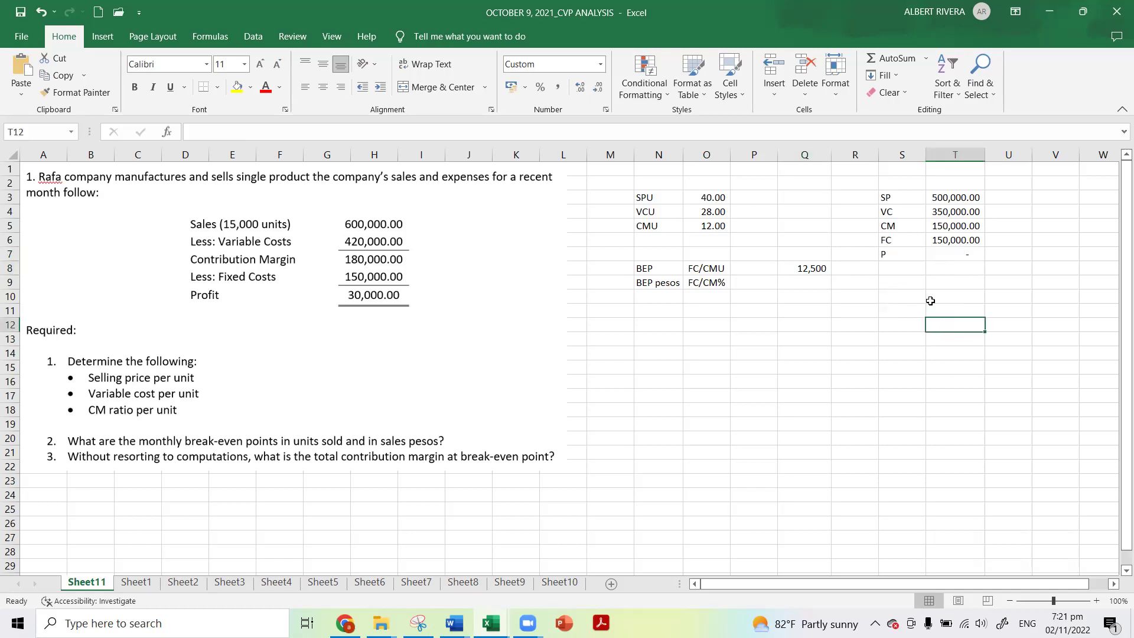
pyautogui.click(856, 322)
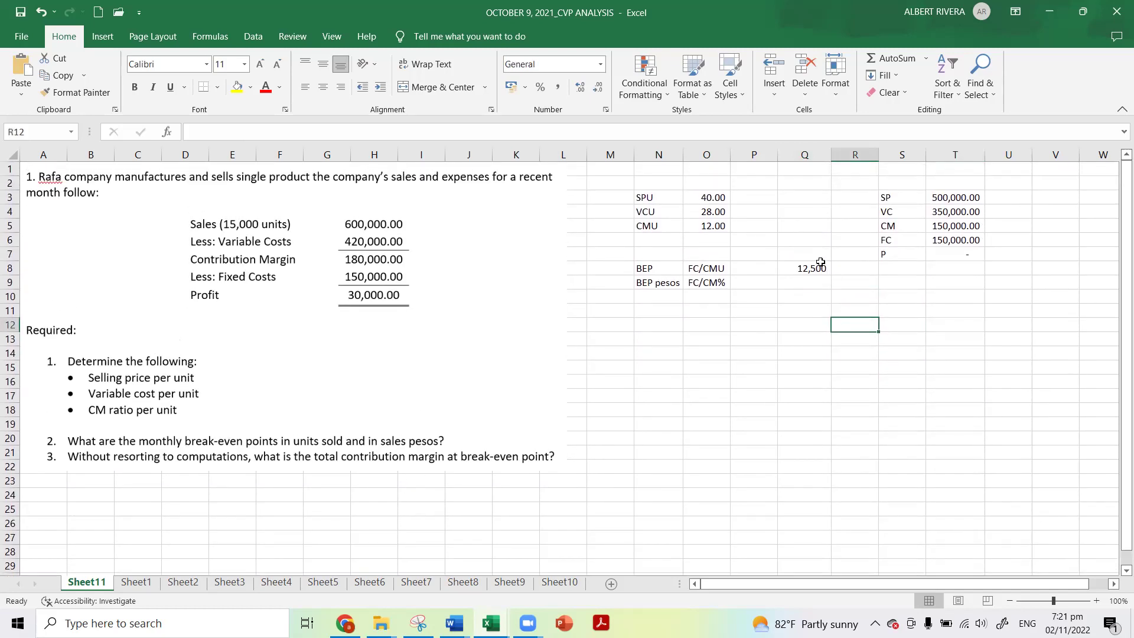
pyautogui.click(820, 264)
pyautogui.click(873, 289)
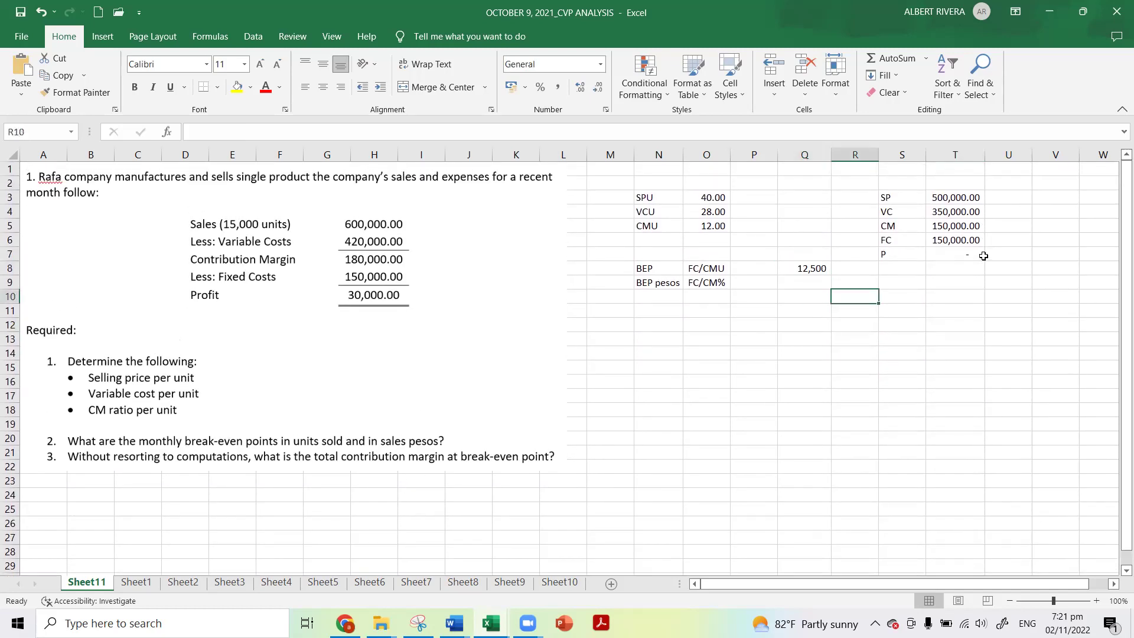
pyautogui.click(963, 243)
pyautogui.click(963, 255)
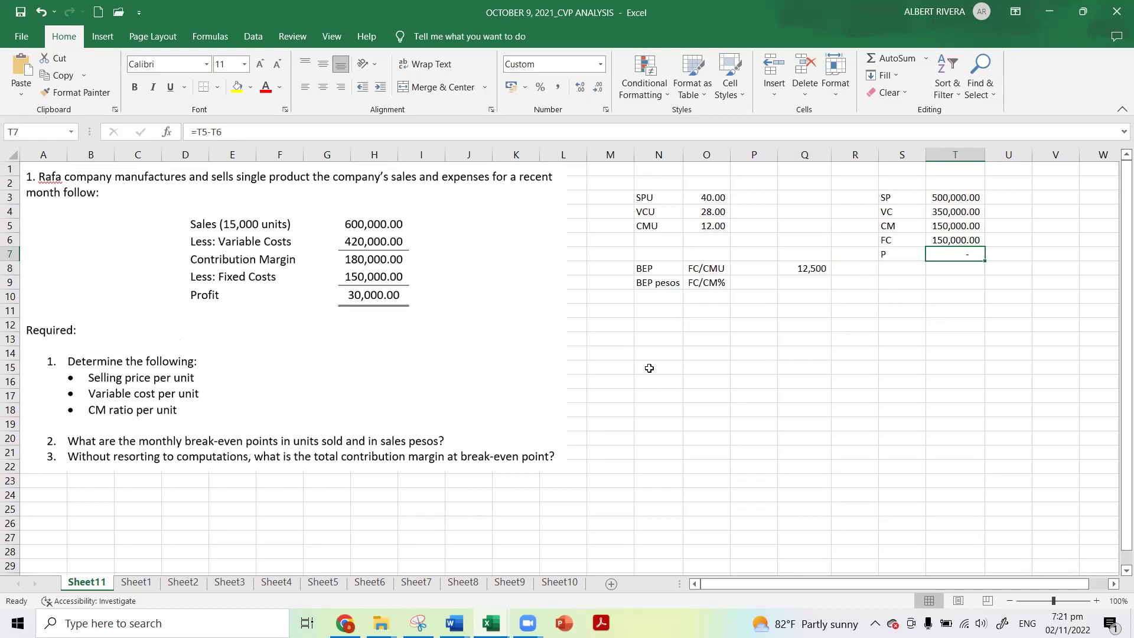
# Step: Highlight the break-even sales amount in T3 with a yellow fill
pyautogui.click(802, 270)
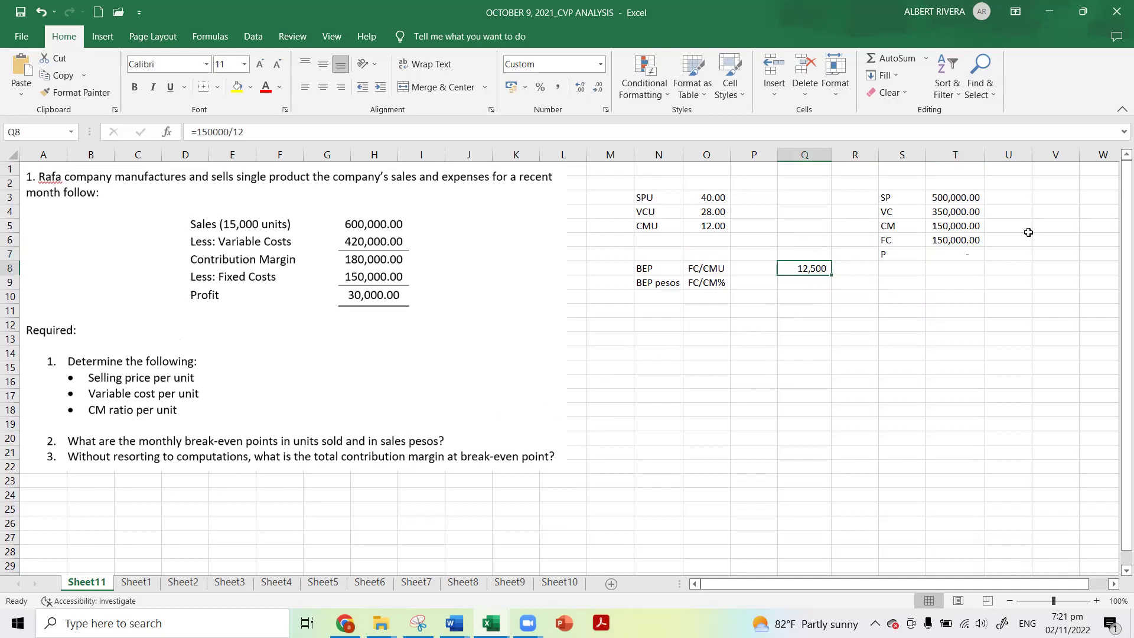
pyautogui.click(950, 198)
pyautogui.click(239, 87)
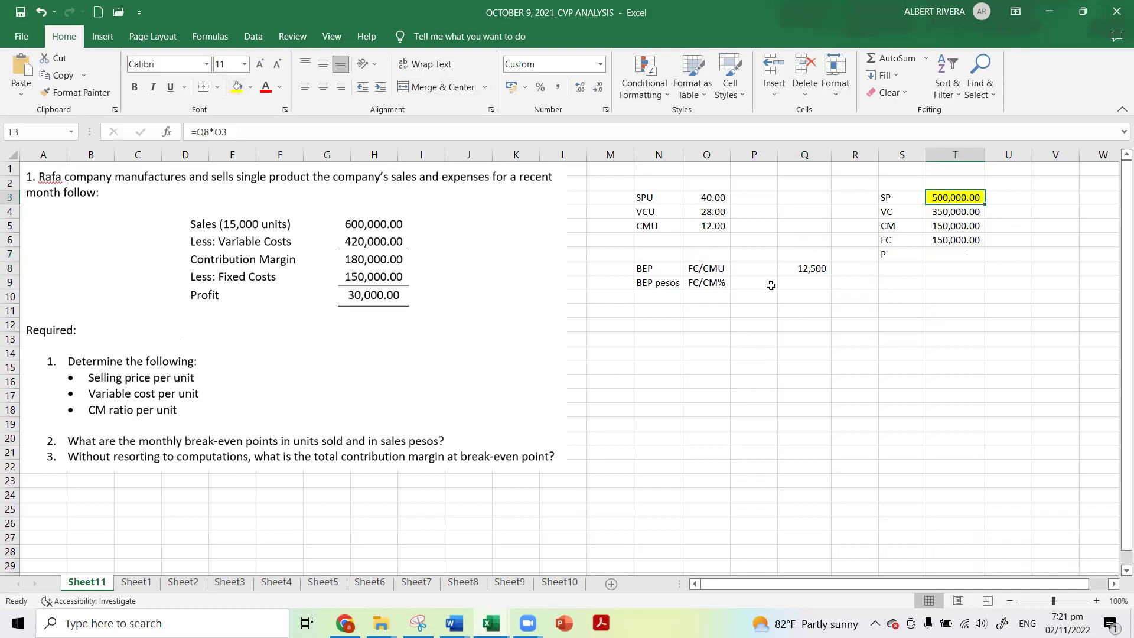
# Step: Review the break-even units in Q8, the unit selling price in O3, the sales amount in T3 and the FC/CM% formula note in O9
pyautogui.click(817, 275)
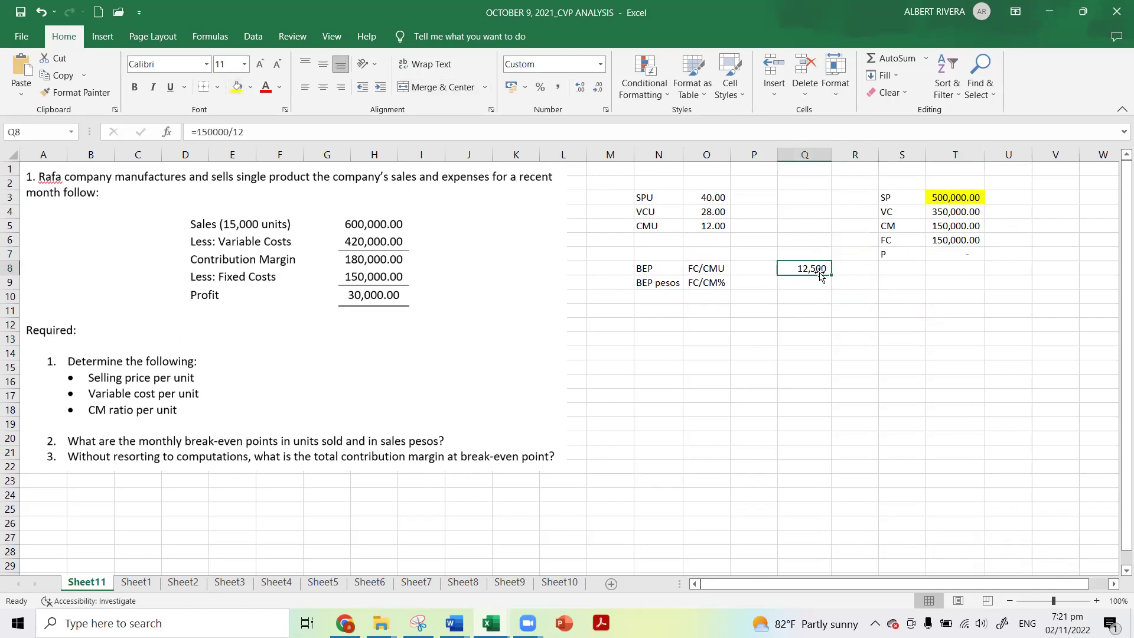
pyautogui.click(703, 199)
pyautogui.click(961, 211)
pyautogui.click(960, 199)
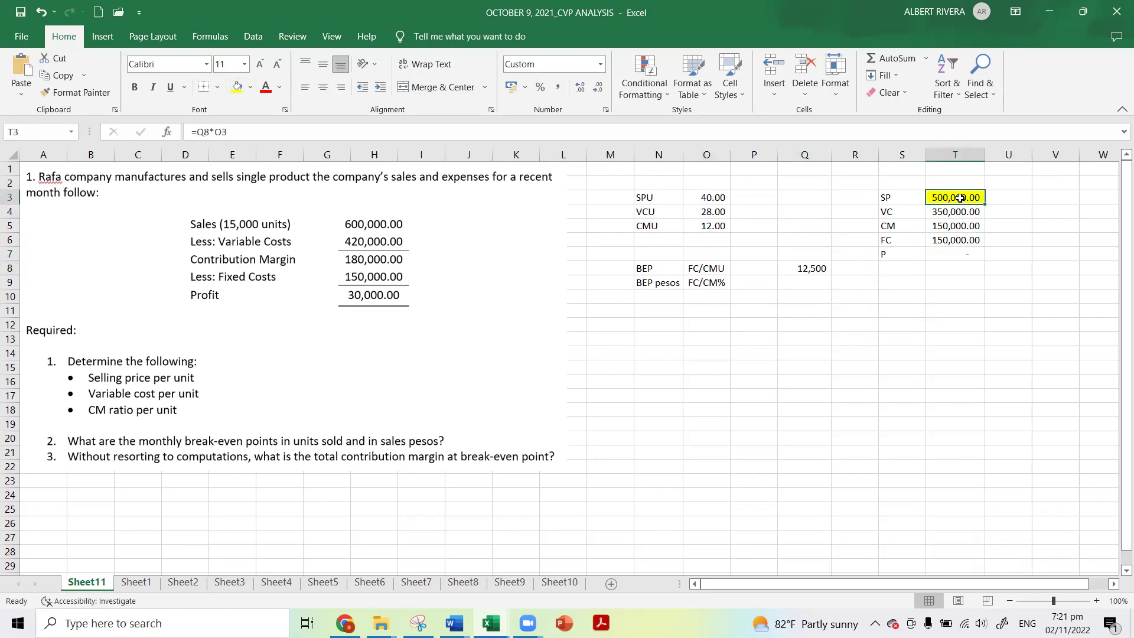
pyautogui.click(709, 281)
pyautogui.click(720, 322)
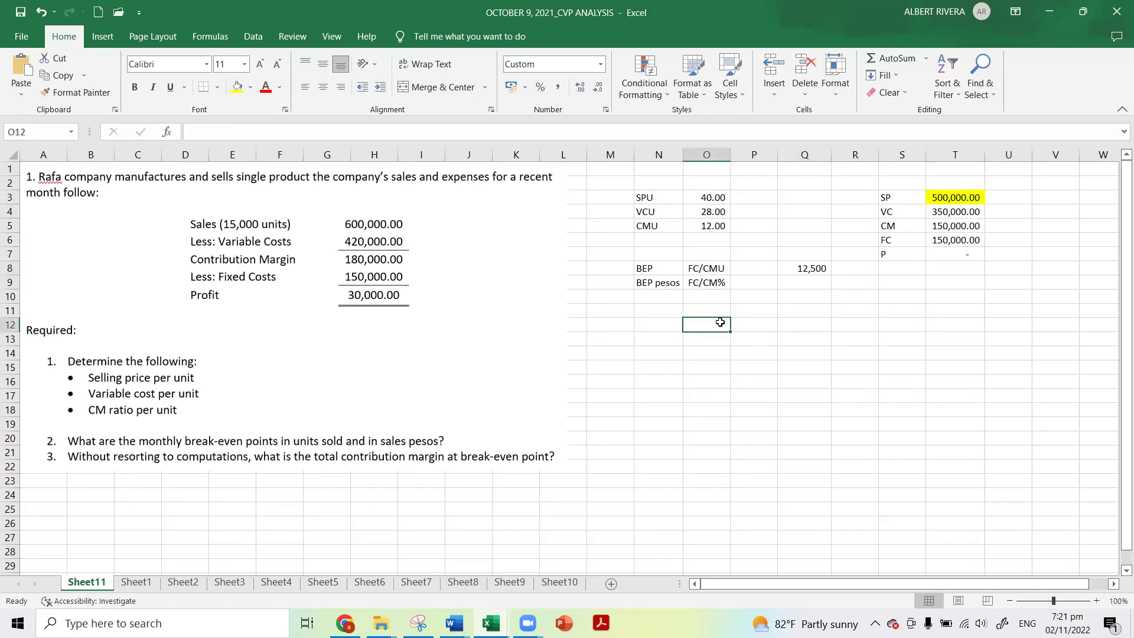
pyautogui.click(661, 282)
pyautogui.click(706, 287)
pyautogui.click(712, 315)
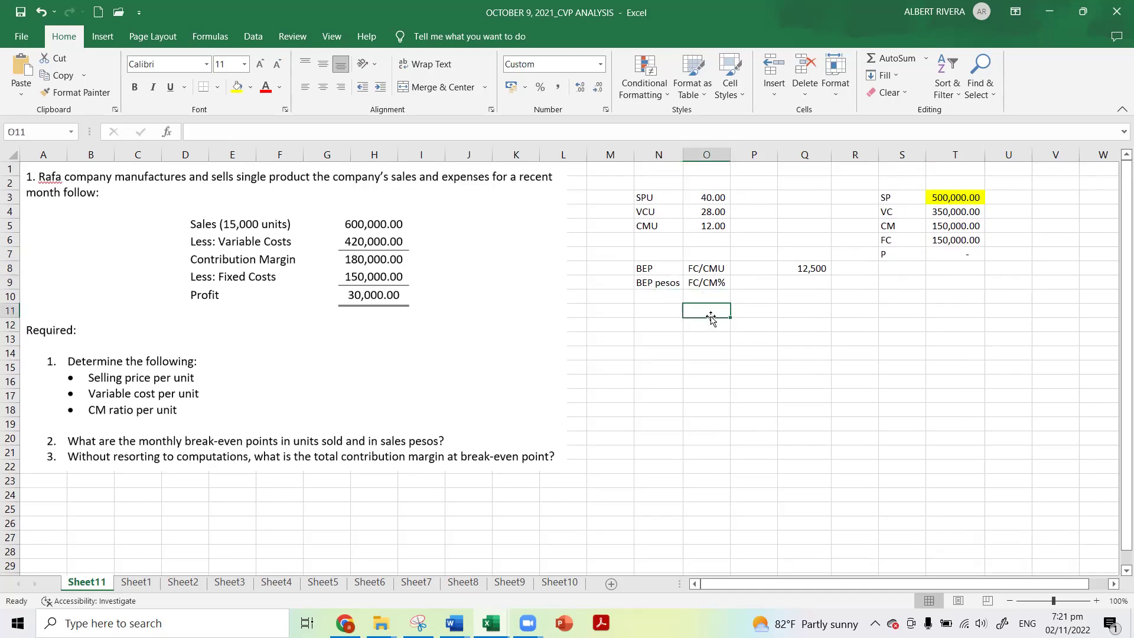
pyautogui.click(720, 283)
pyautogui.click(733, 312)
pyautogui.click(720, 286)
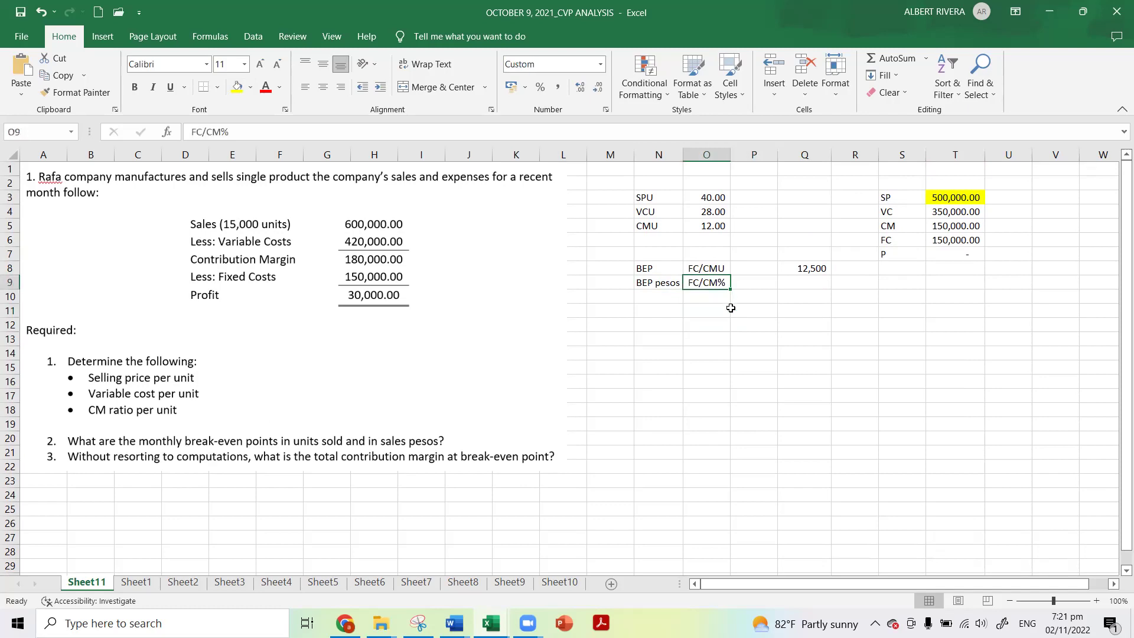
pyautogui.click(732, 311)
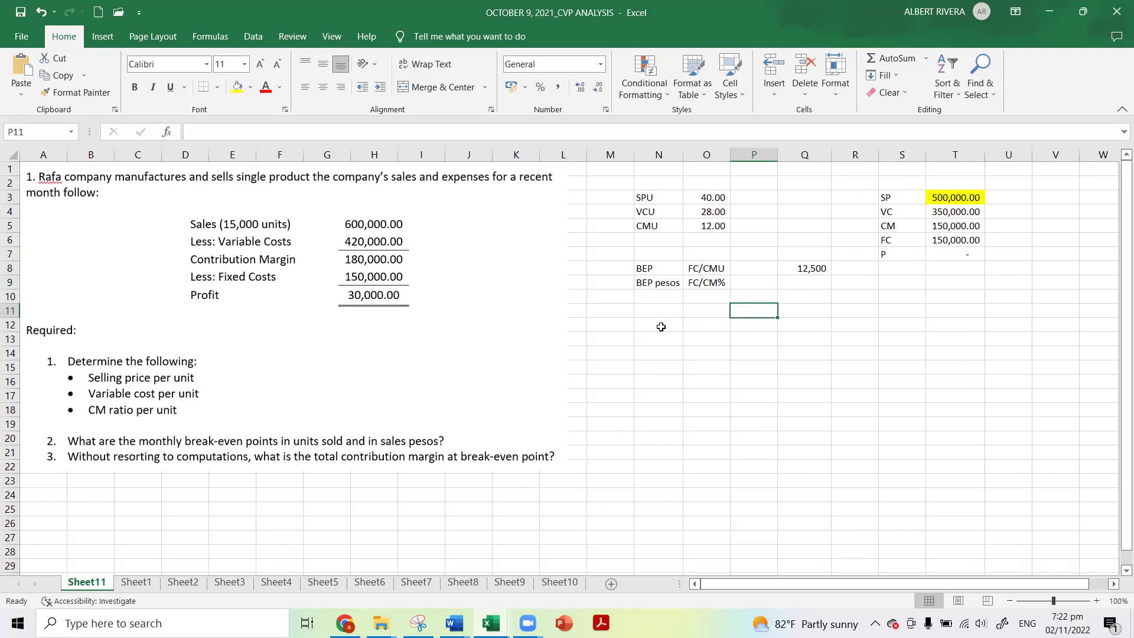
# Step: Calculate the contribution margin ratio in O11 as =180000/600000 and format it as a percentage
pyautogui.click(695, 311)
pyautogui.write('=')
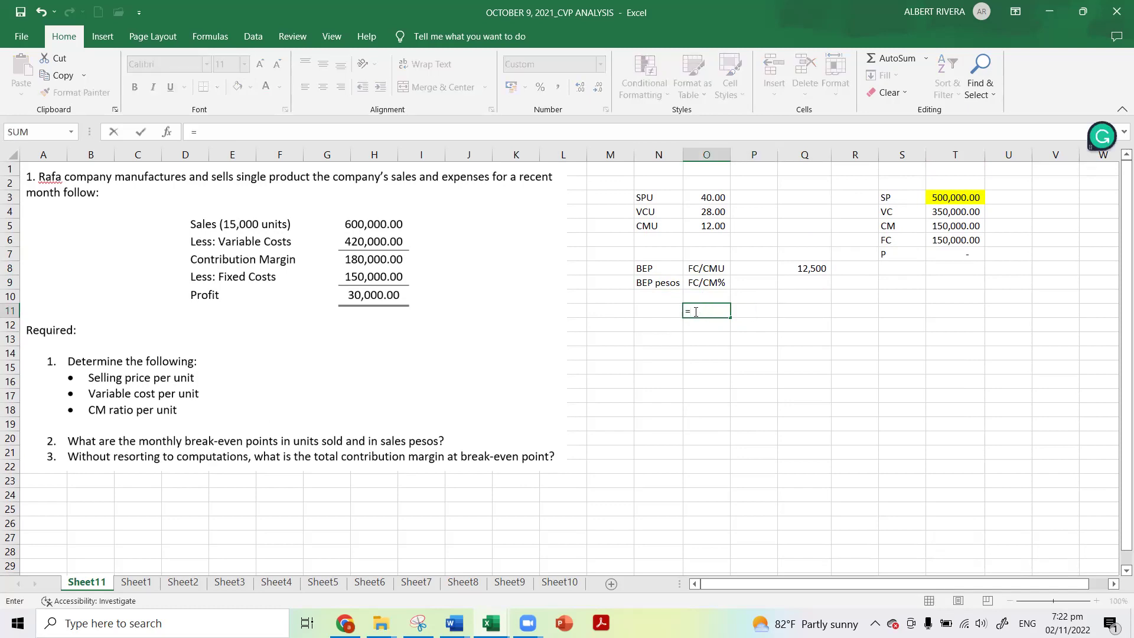
pyautogui.write('180000/600000')
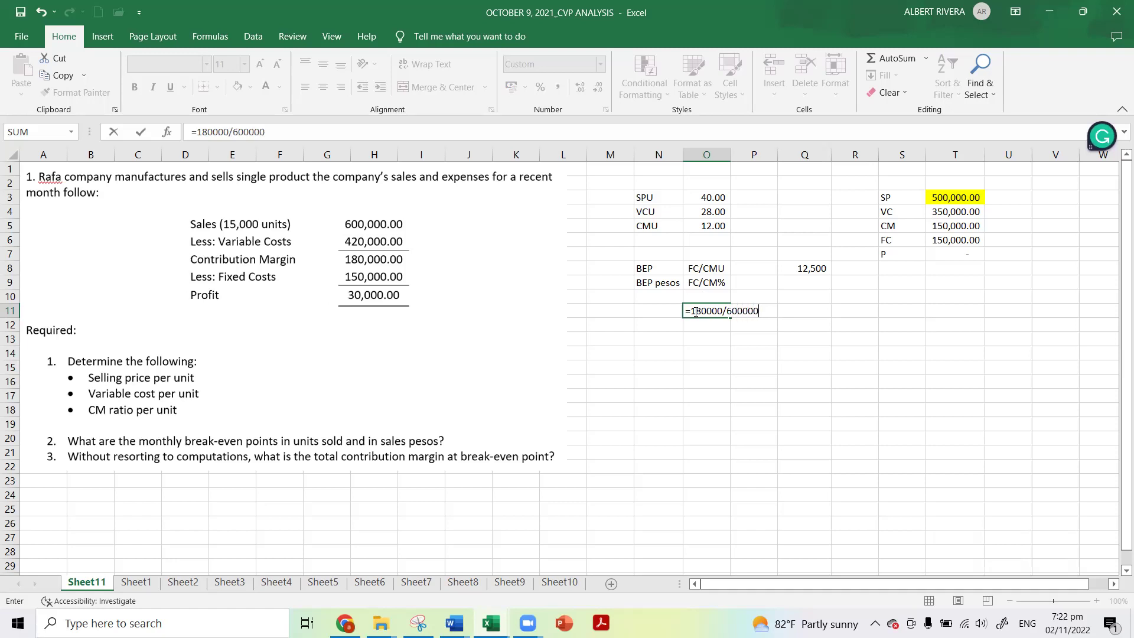
pyautogui.press('Return')
pyautogui.press('Up')
pyautogui.press('Up')
pyautogui.click(703, 311)
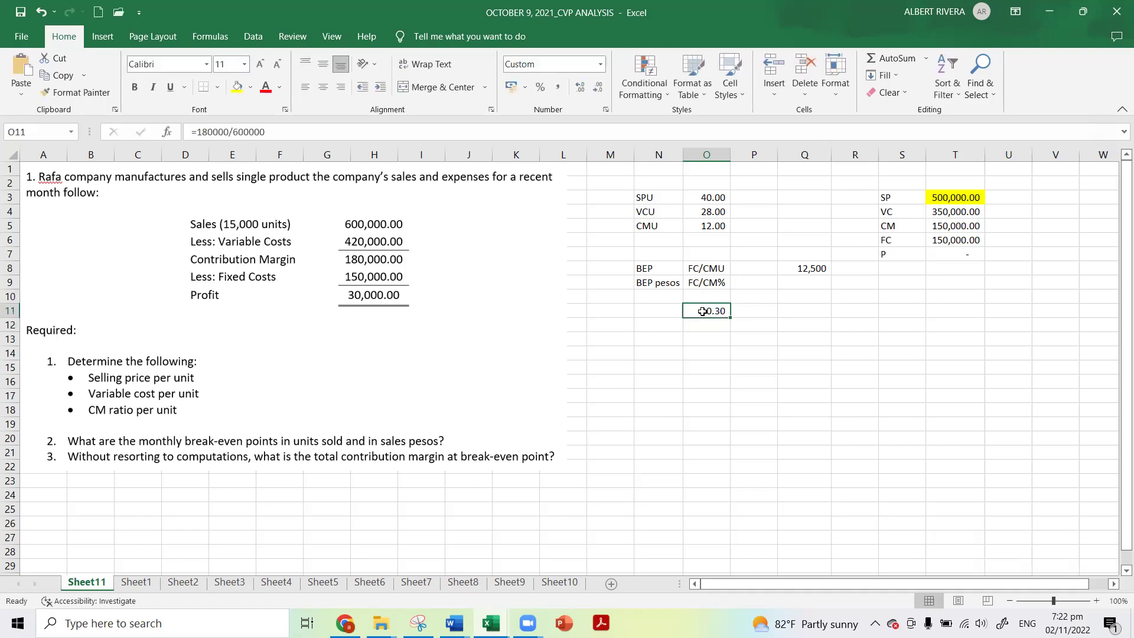
pyautogui.click(540, 87)
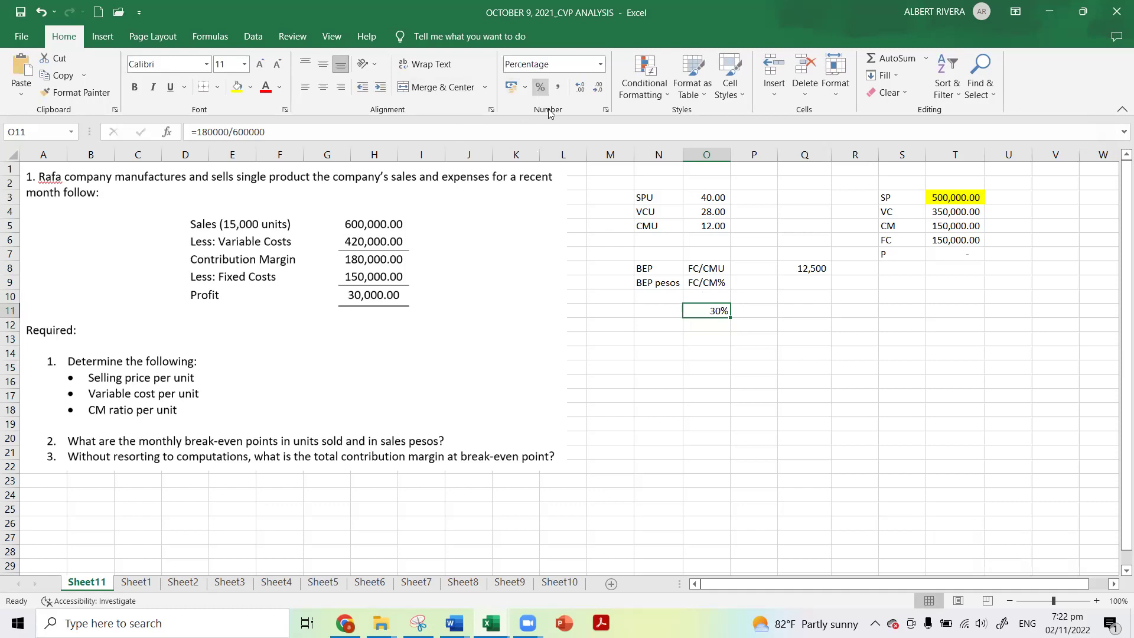
# Step: Enter the label CM% in N11 beside the contribution margin ratio
pyautogui.click(654, 310)
pyautogui.write('C')
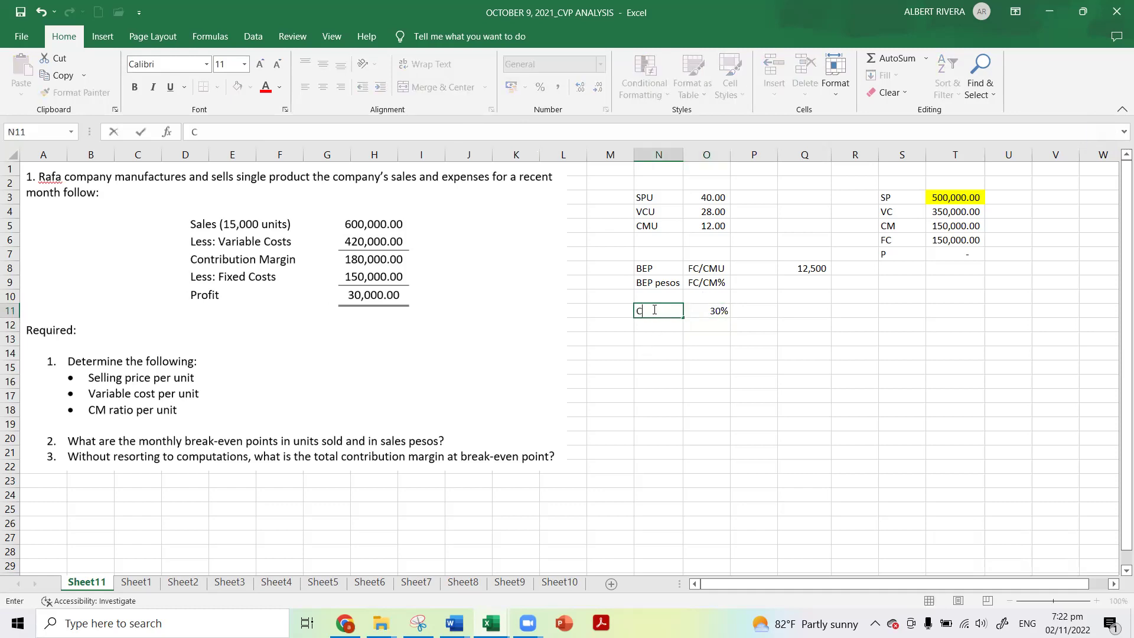
pyautogui.write('M%')
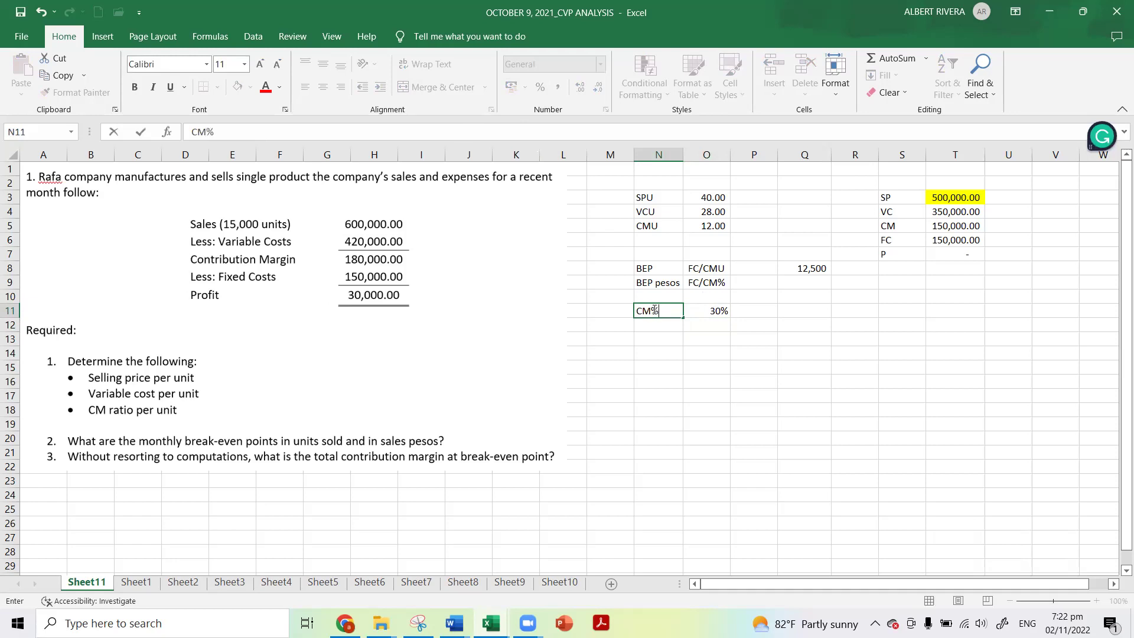
pyautogui.press('Return')
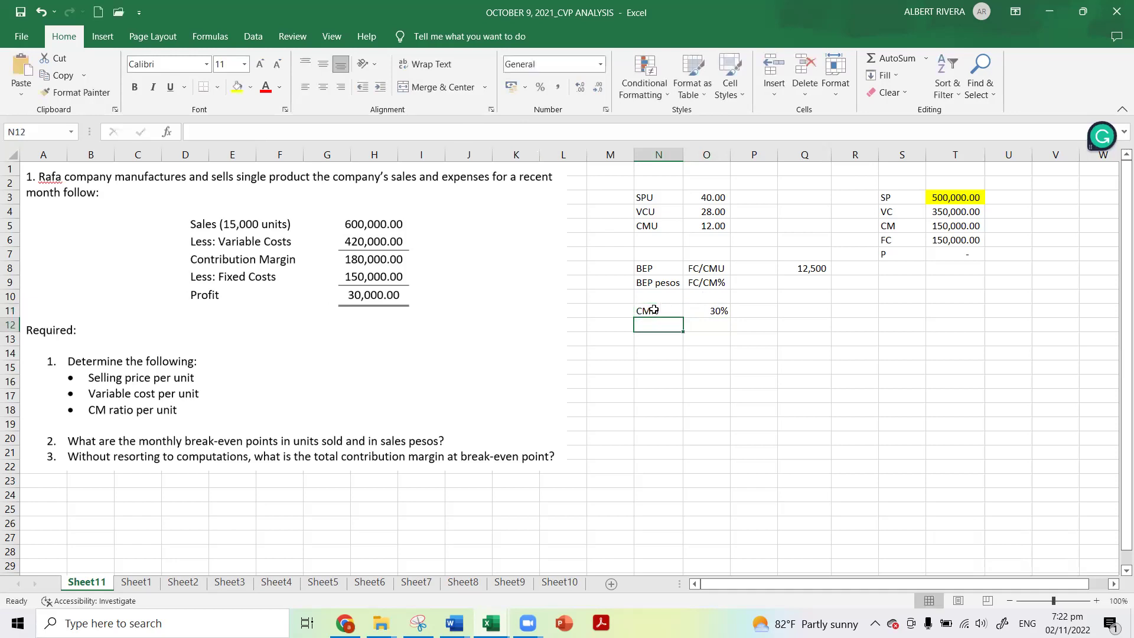
pyautogui.click(748, 364)
pyautogui.click(717, 312)
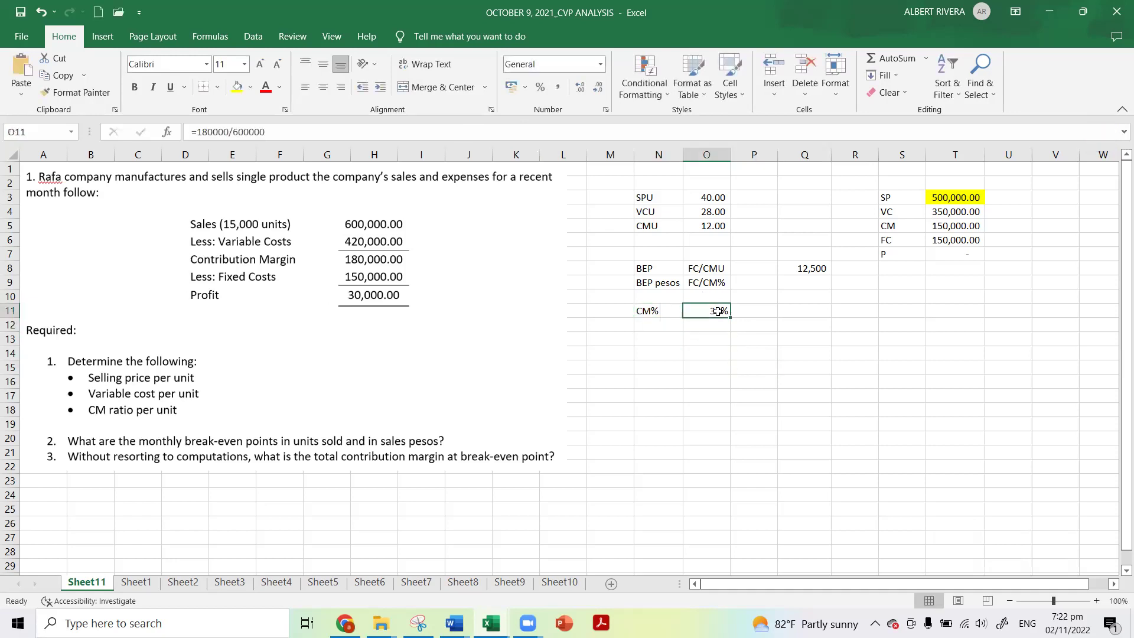
# Step: Calculate the per-unit contribution margin ratio in P5 as =O5/O3 and format it as a percentage
pyautogui.click(707, 227)
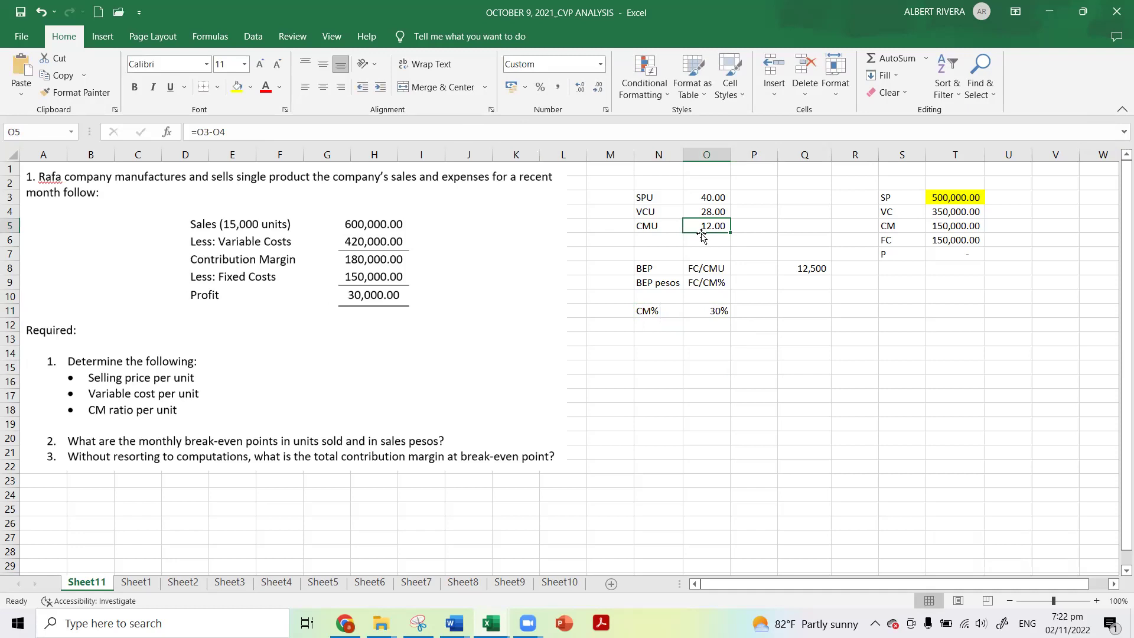
pyautogui.click(676, 253)
pyautogui.click(668, 229)
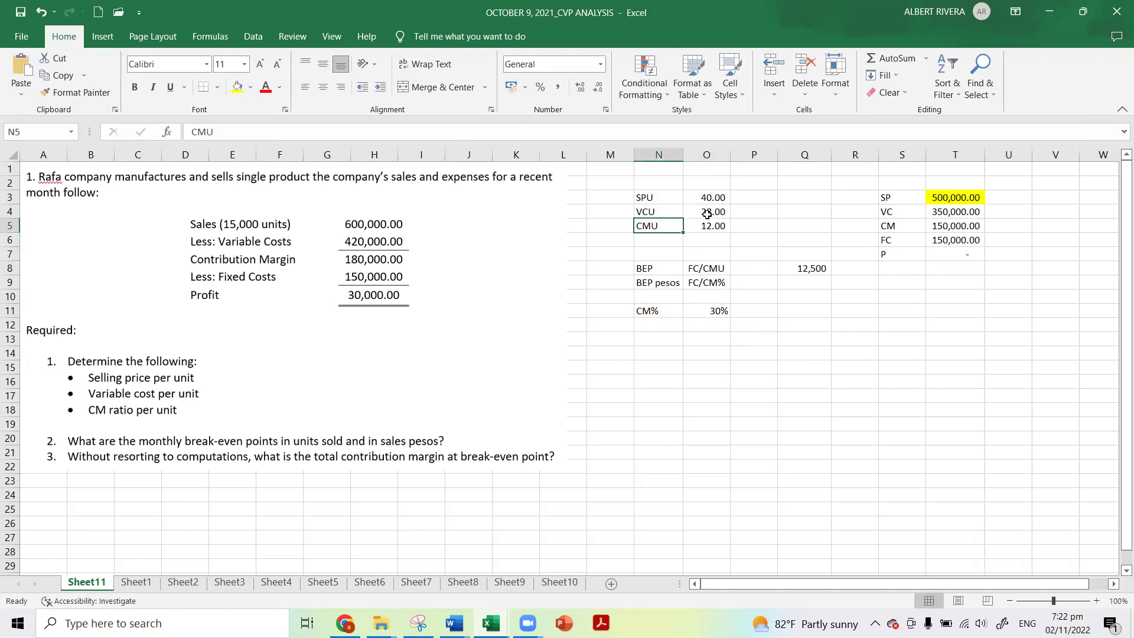
pyautogui.click(745, 220)
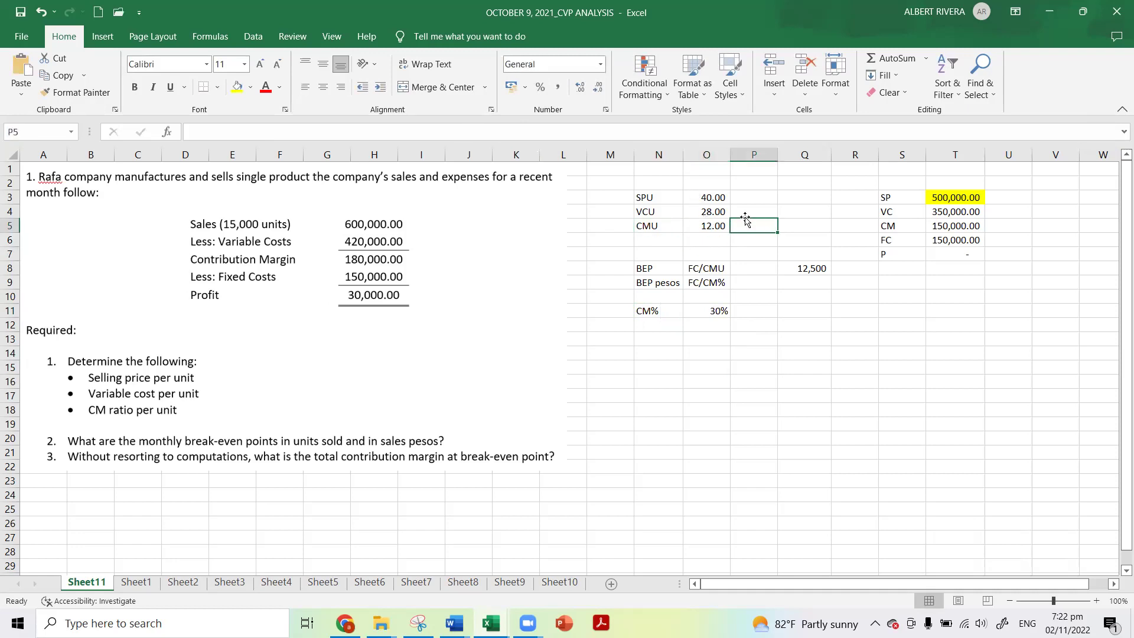
pyautogui.write('=')
pyautogui.click(711, 224)
pyautogui.write('/')
pyautogui.click(711, 196)
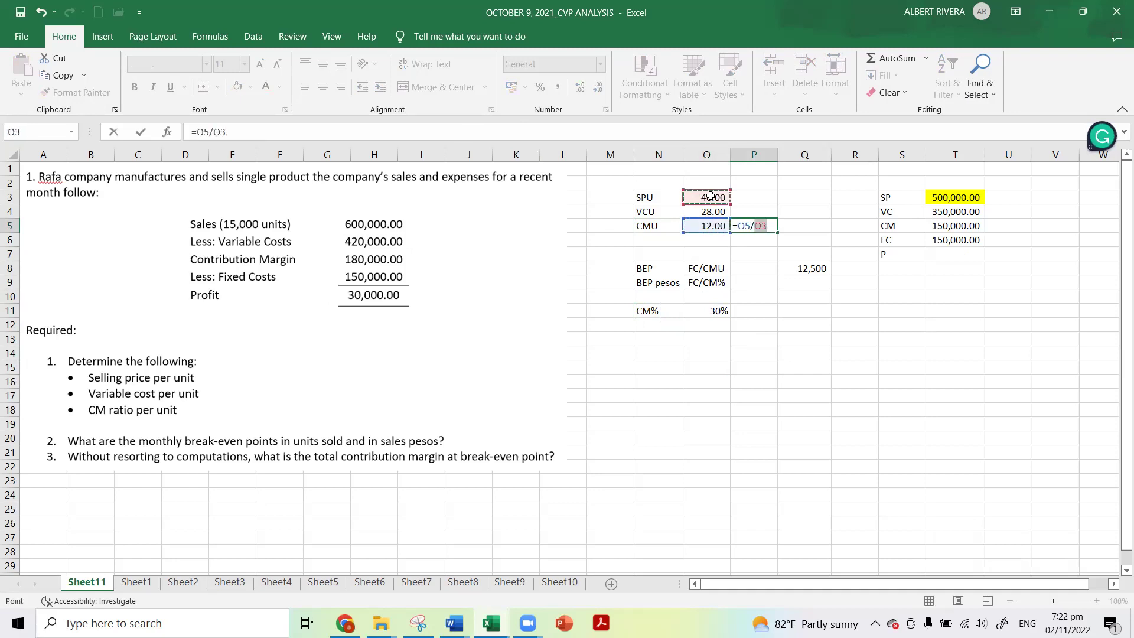
pyautogui.press('Return')
pyautogui.click(762, 225)
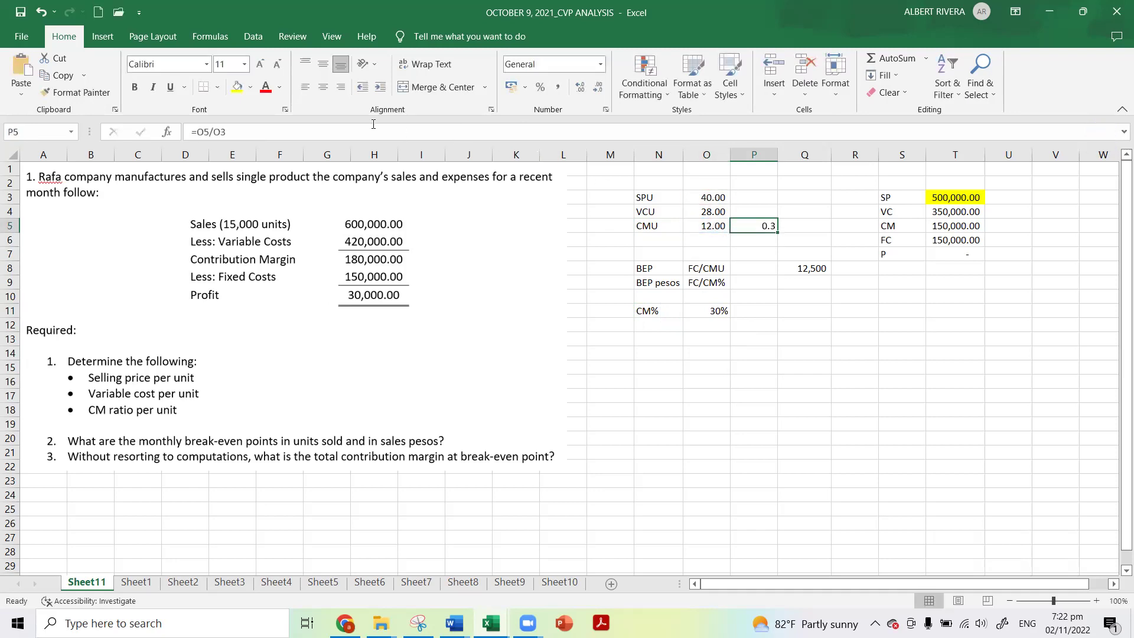
pyautogui.click(540, 87)
# Step: Calculate the break-even point in pesos in Q9 as fixed costs divided by the contribution margin ratio, =150000/P5
pyautogui.click(647, 283)
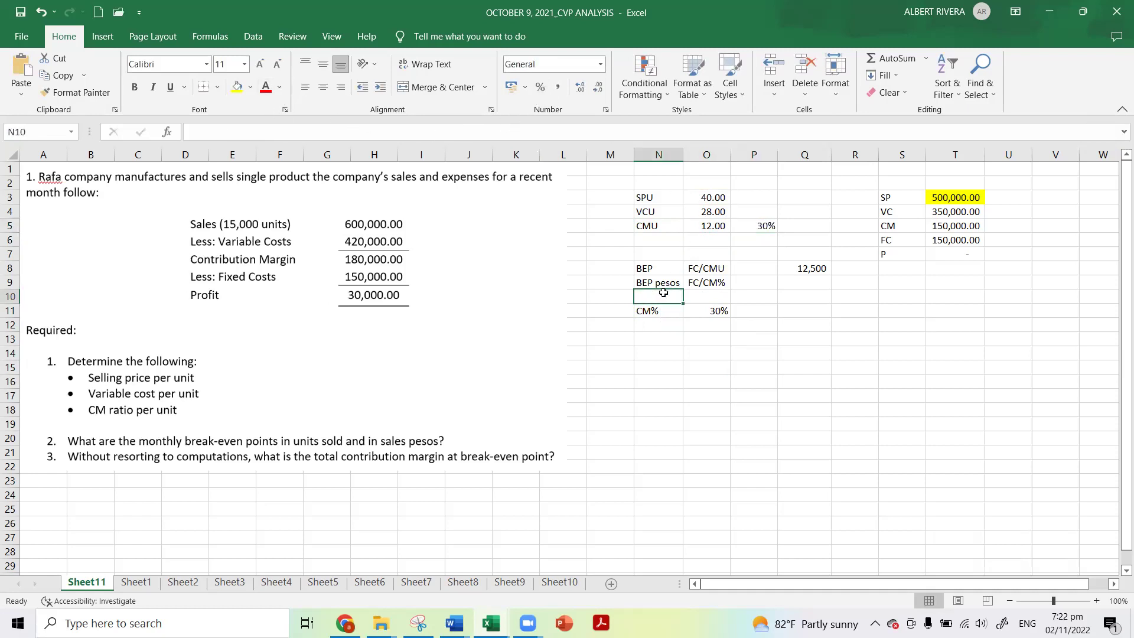
pyautogui.click(703, 283)
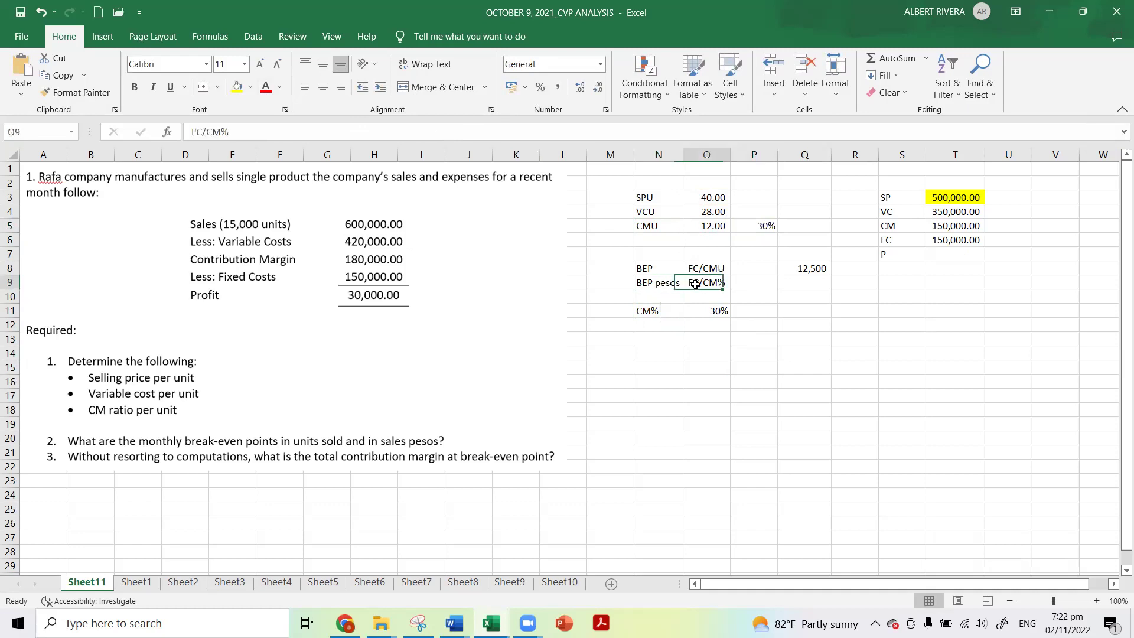
pyautogui.click(759, 227)
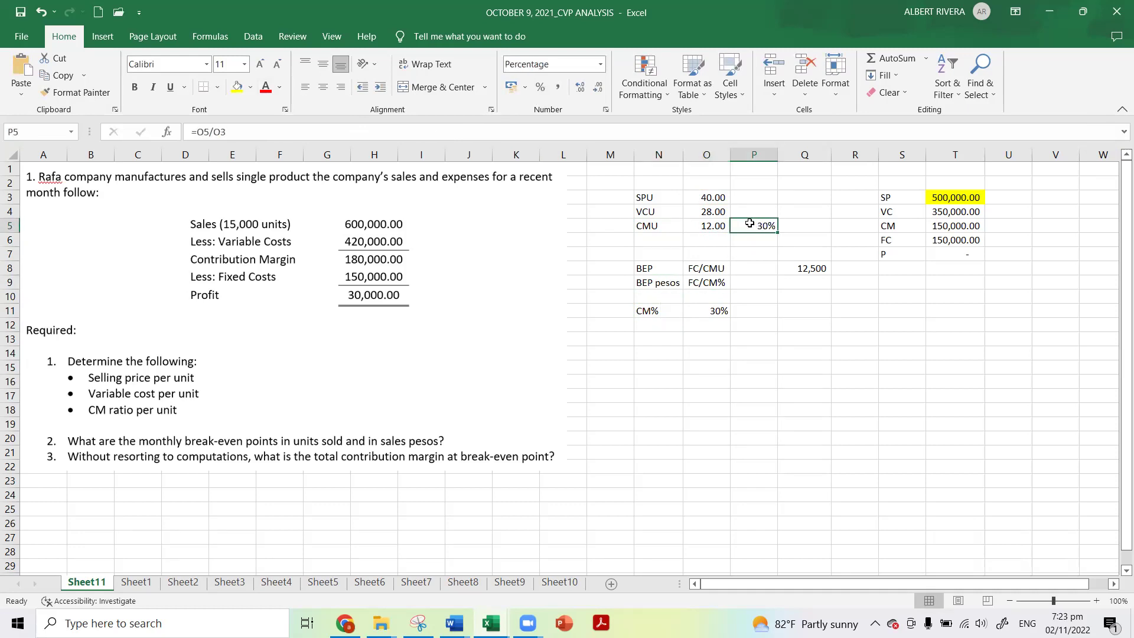
pyautogui.click(809, 287)
pyautogui.write('=')
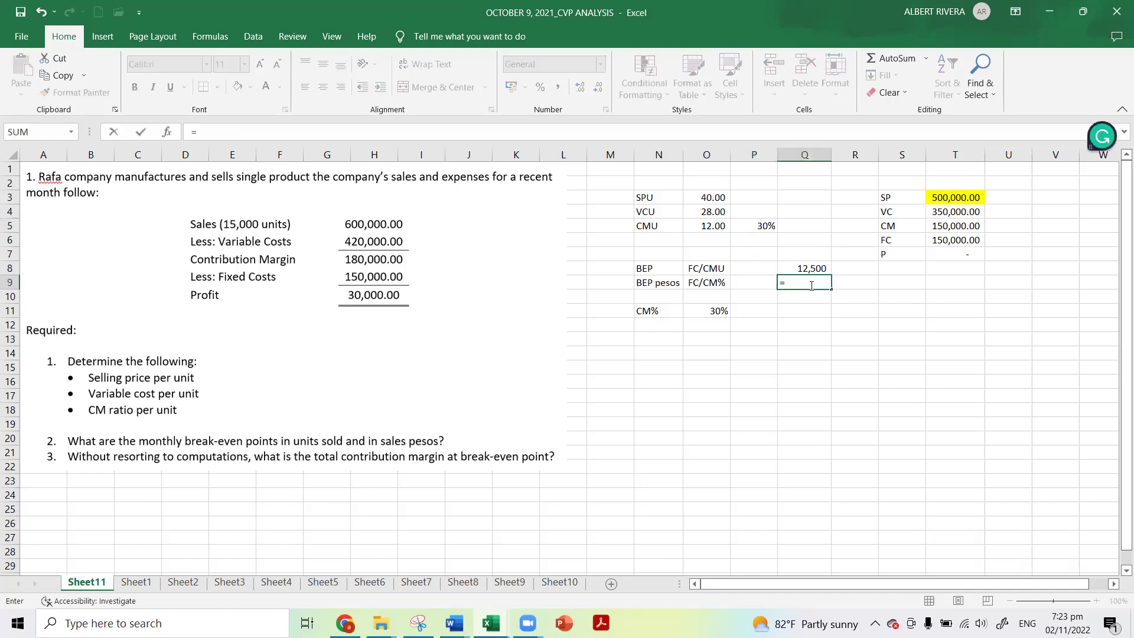
pyautogui.write('150000/')
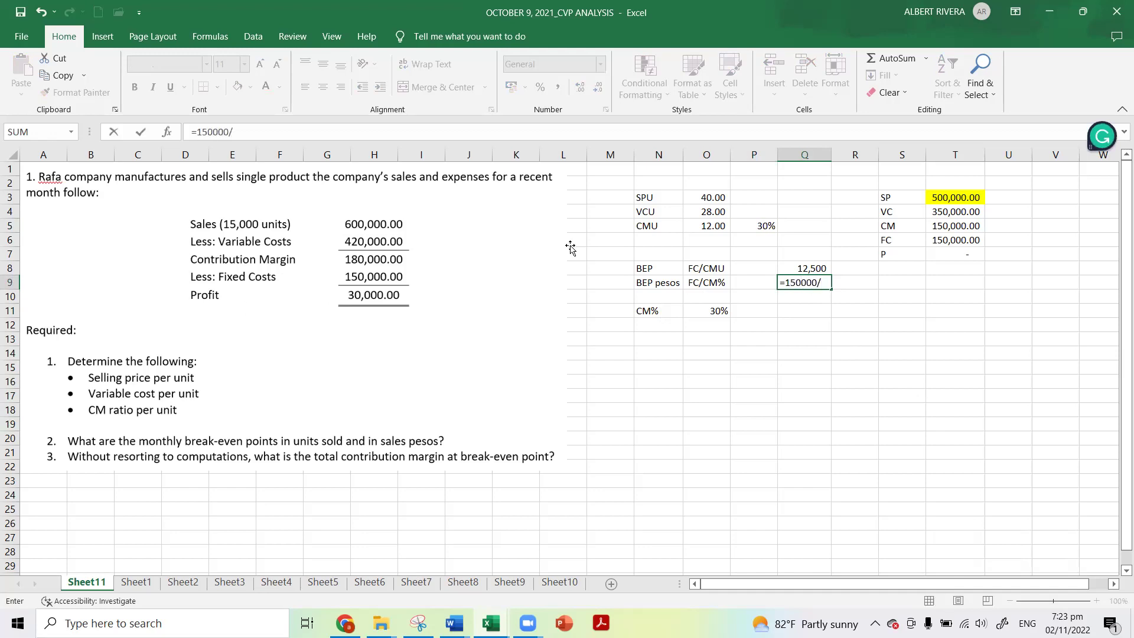
pyautogui.click(757, 226)
pyautogui.press('Return')
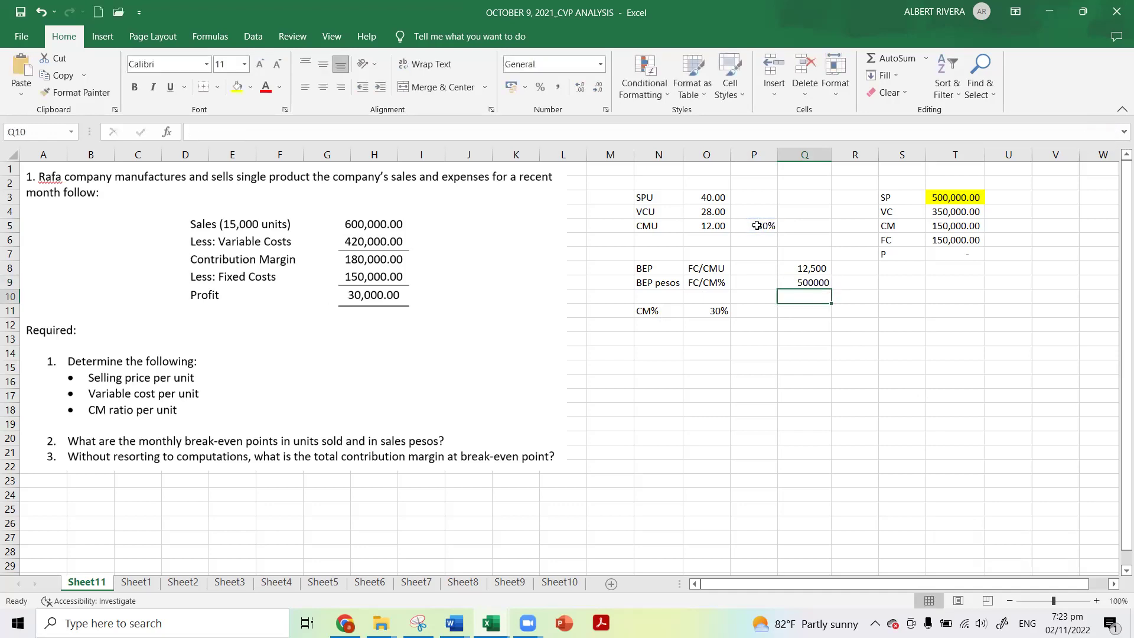
# Step: Format the break-even pesos in Q9 with comma style and highlight the cell with a yellow fill
pyautogui.click(817, 283)
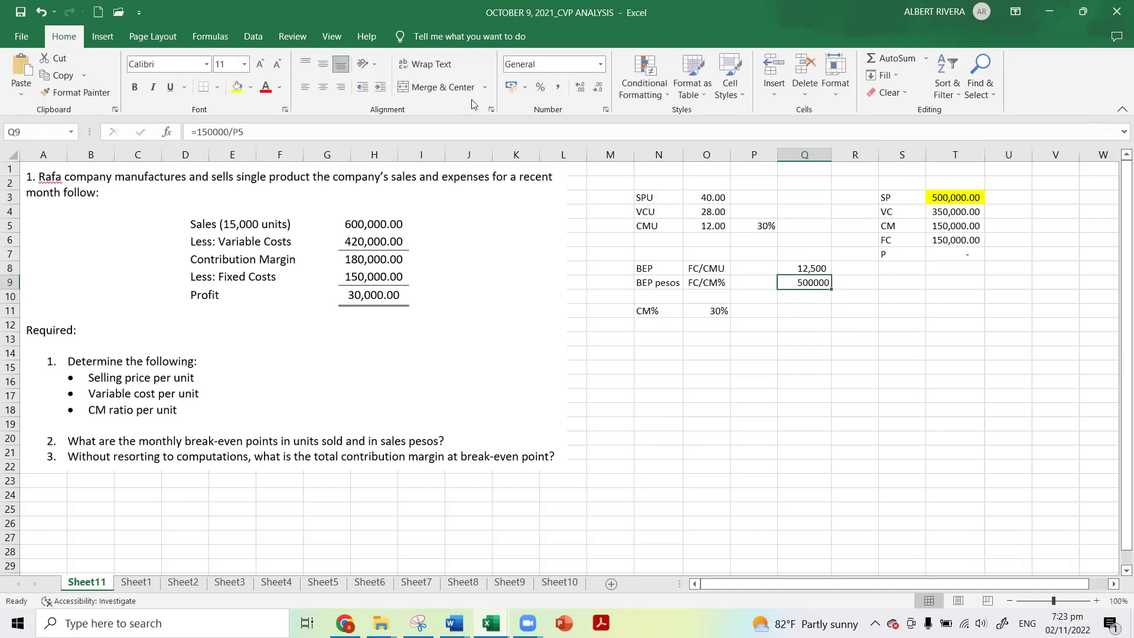
pyautogui.click(557, 87)
pyautogui.click(807, 311)
pyautogui.click(807, 340)
pyautogui.click(822, 282)
pyautogui.click(234, 93)
pyautogui.click(786, 338)
# Step: Compare the break-even pesos in Q9 with the sales in T3, checking the units in Q8 and the unit selling price in O3
pyautogui.click(678, 284)
pyautogui.click(821, 283)
pyautogui.scroll(-1, 798, 349)
pyautogui.scroll(1, 797, 361)
pyautogui.click(796, 376)
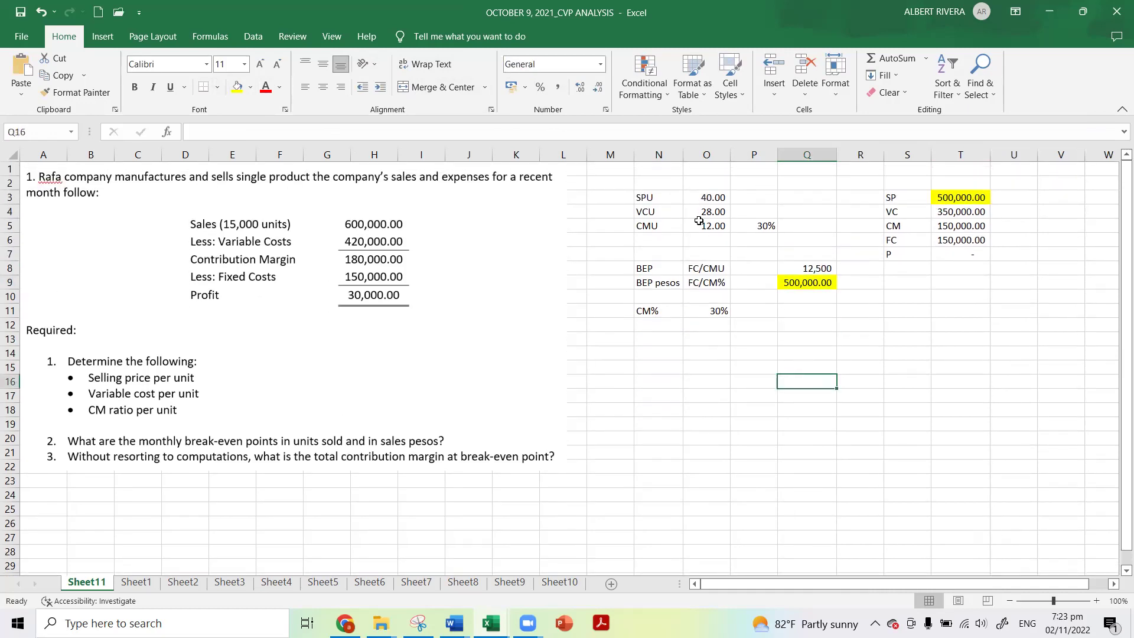
pyautogui.click(821, 269)
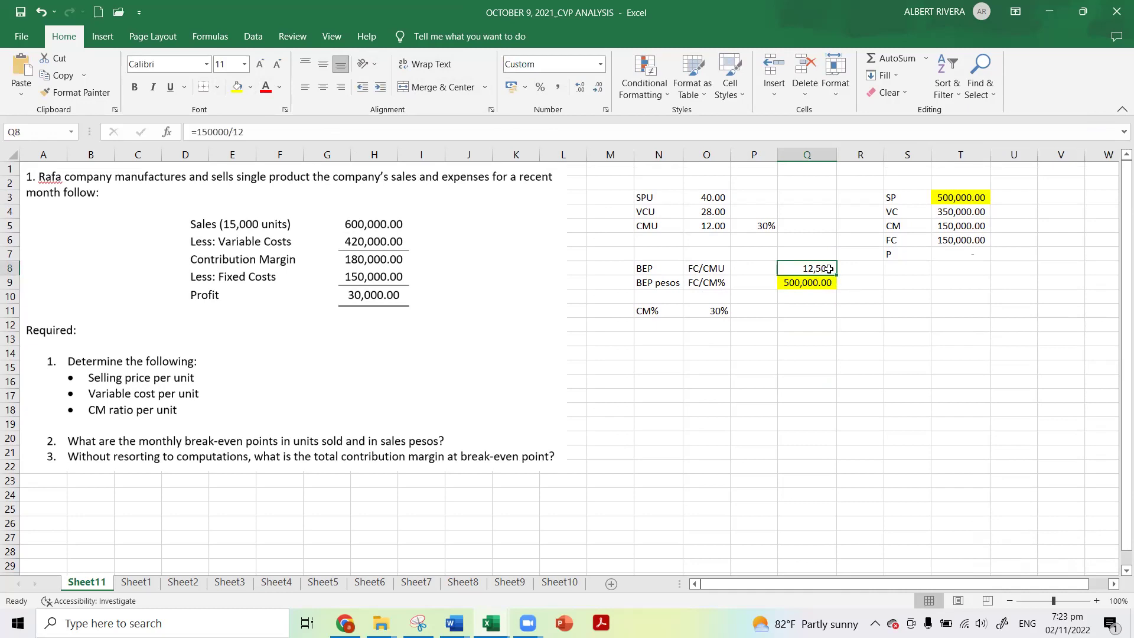
pyautogui.click(710, 196)
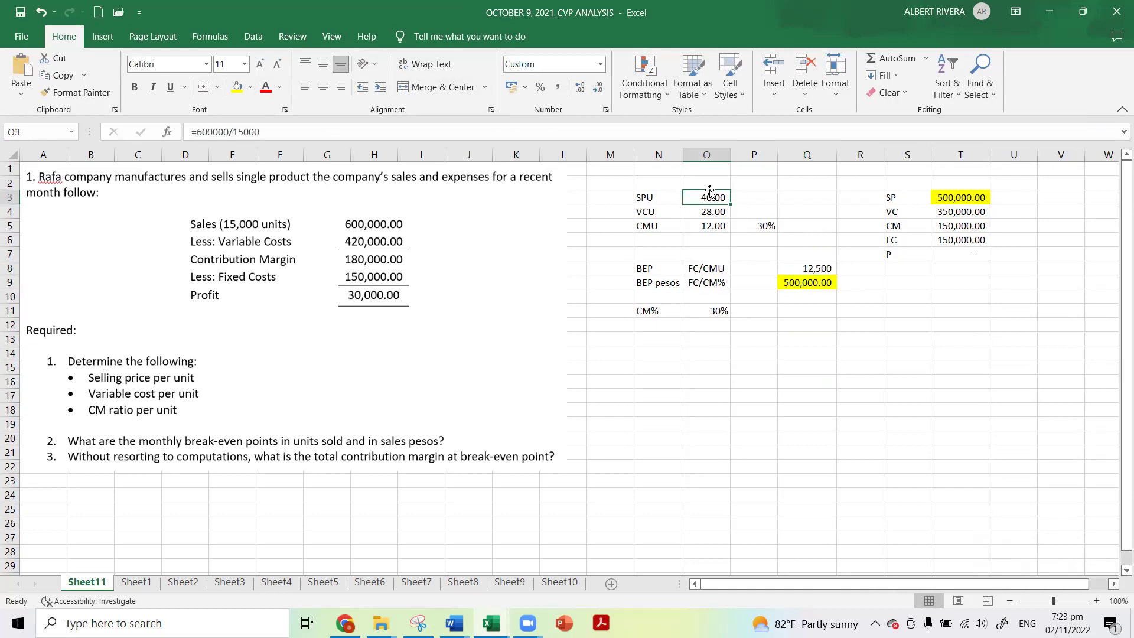
pyautogui.click(939, 198)
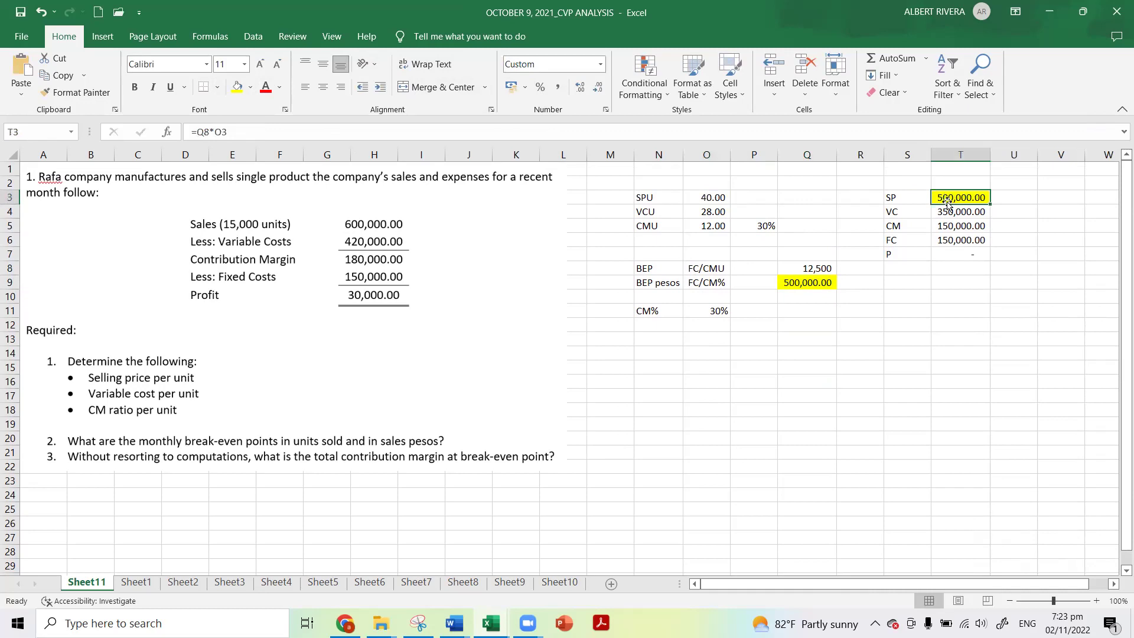
# Step: Trace the break-even sales in T3 to the units in Q8 and selling price in O3, checking them against Q9
pyautogui.click(814, 280)
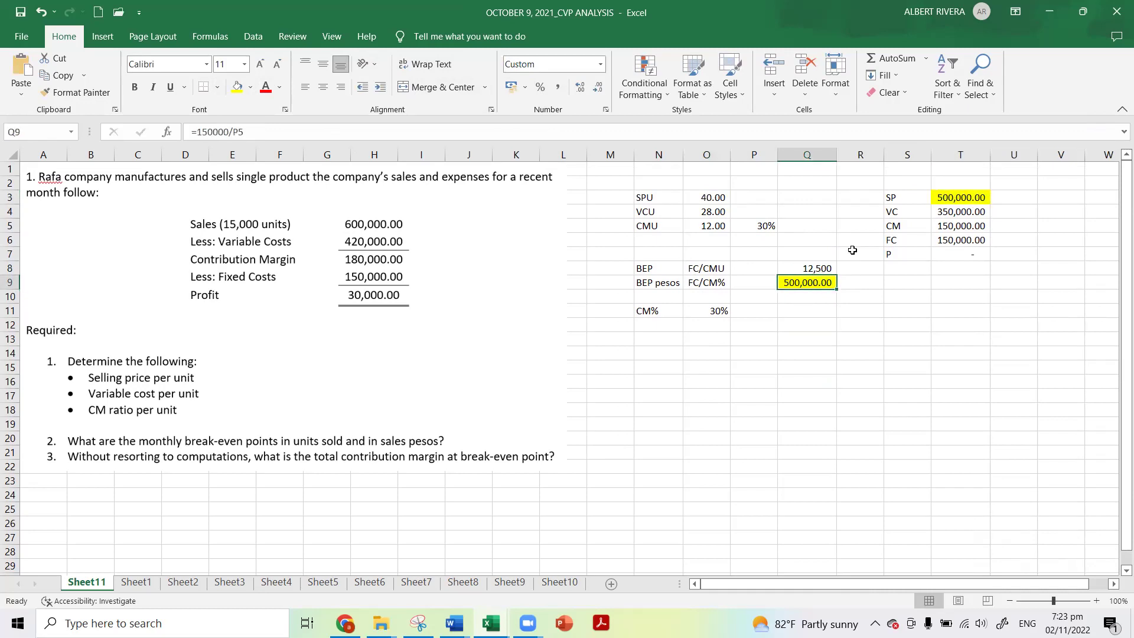
pyautogui.click(834, 267)
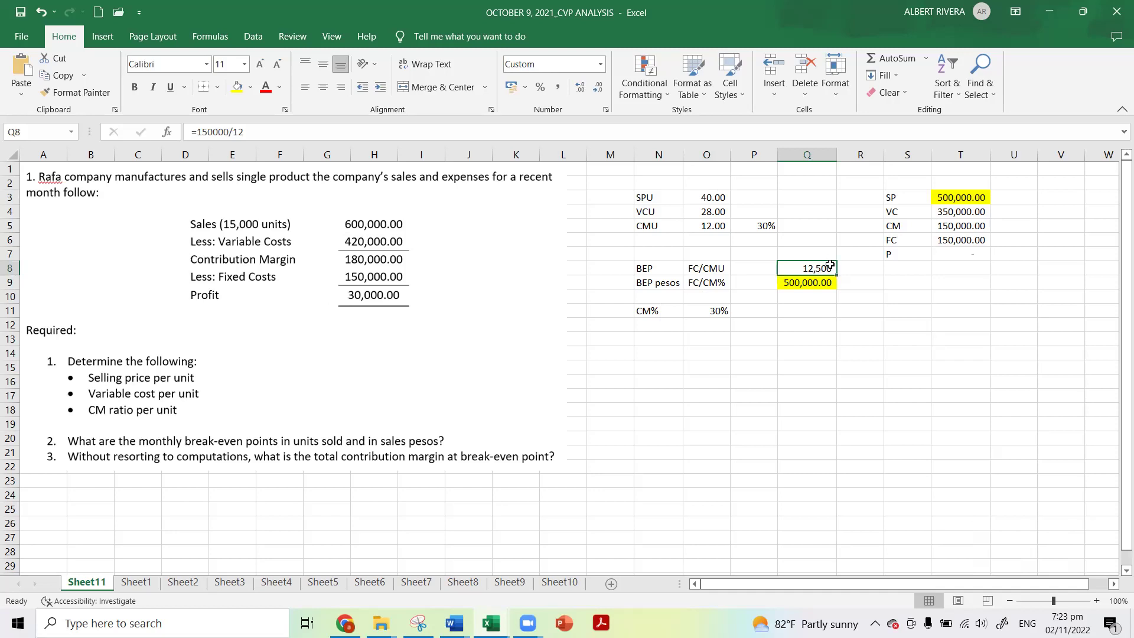
pyautogui.click(713, 198)
pyautogui.click(959, 198)
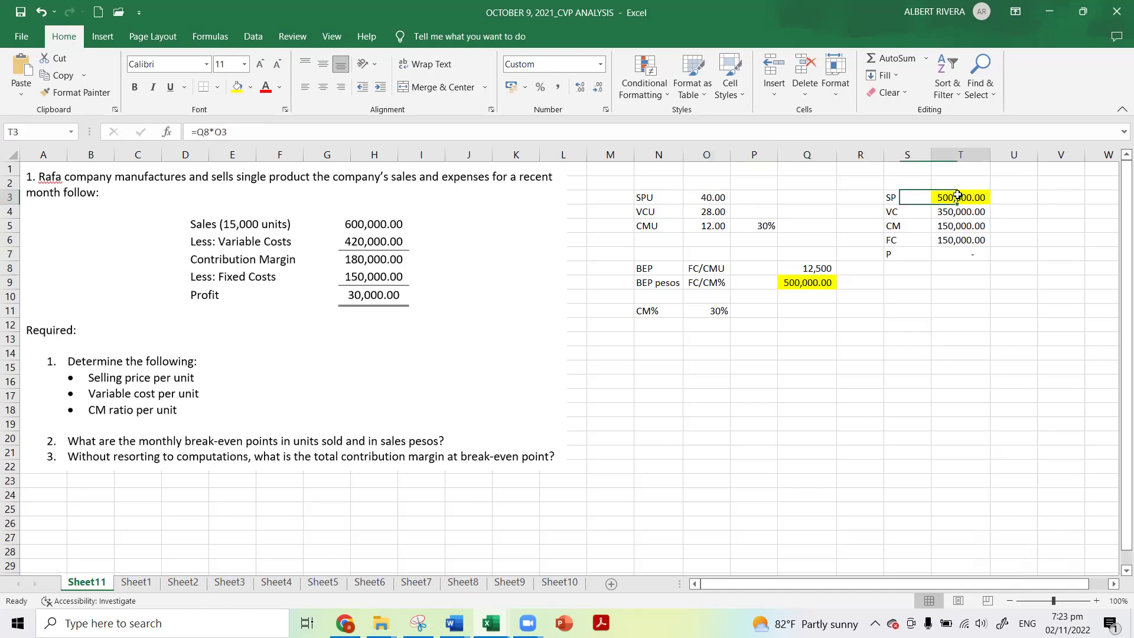
pyautogui.click(872, 333)
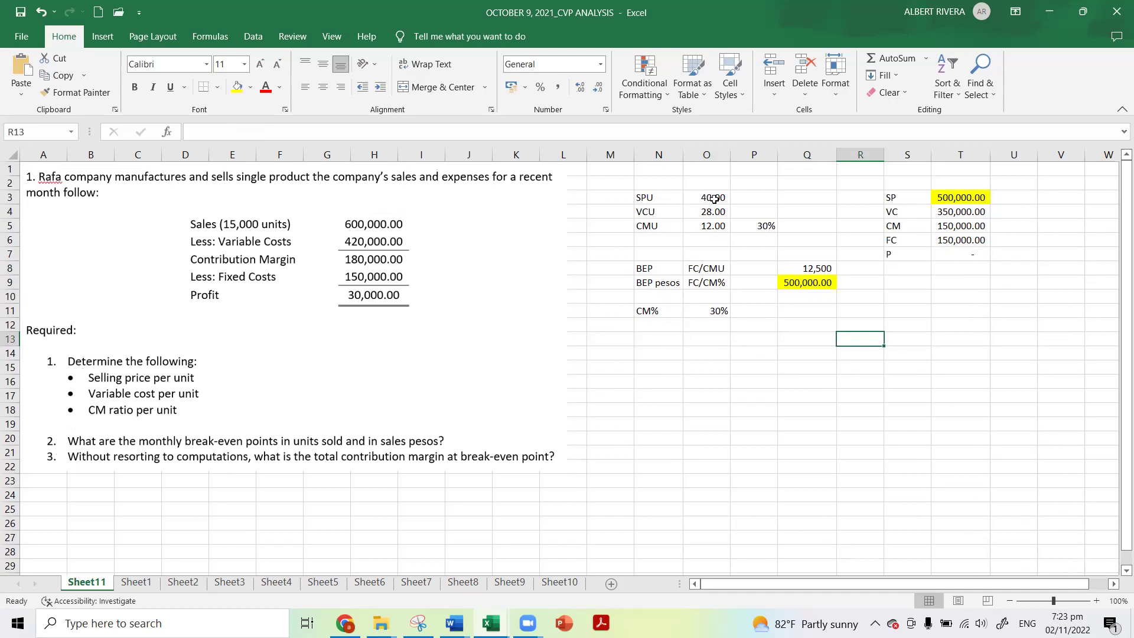
# Step: Review the per-unit selling price, variable cost and contribution margin in O3:O5, and the break-even formulas in Q8 and Q9
pyautogui.moveTo(713, 199); pyautogui.dragTo(708, 230)
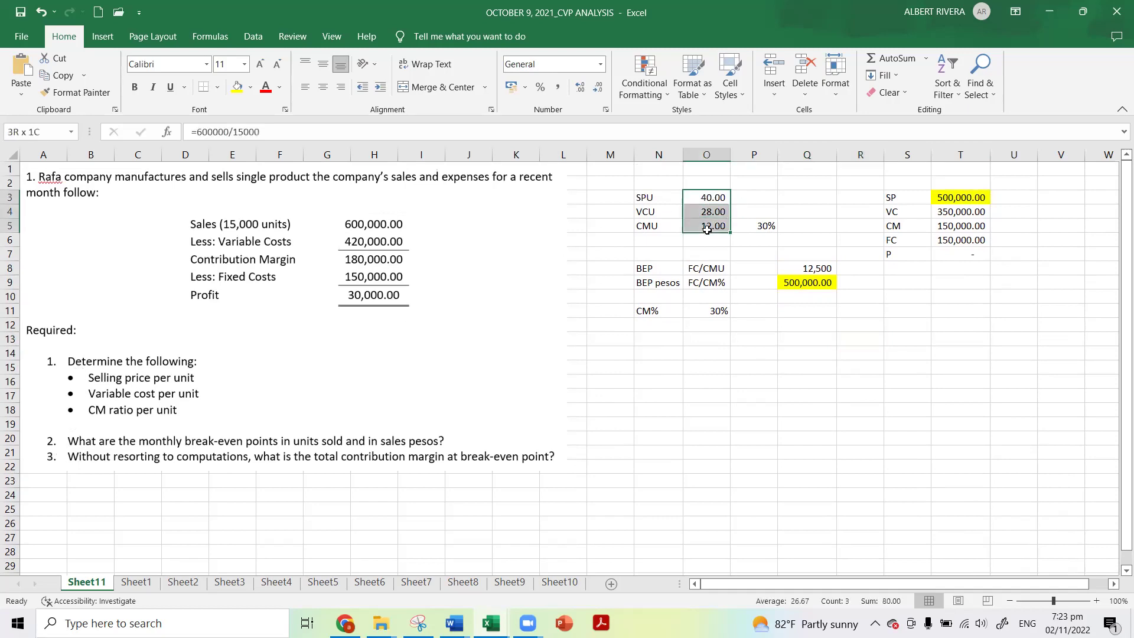
pyautogui.click(718, 199)
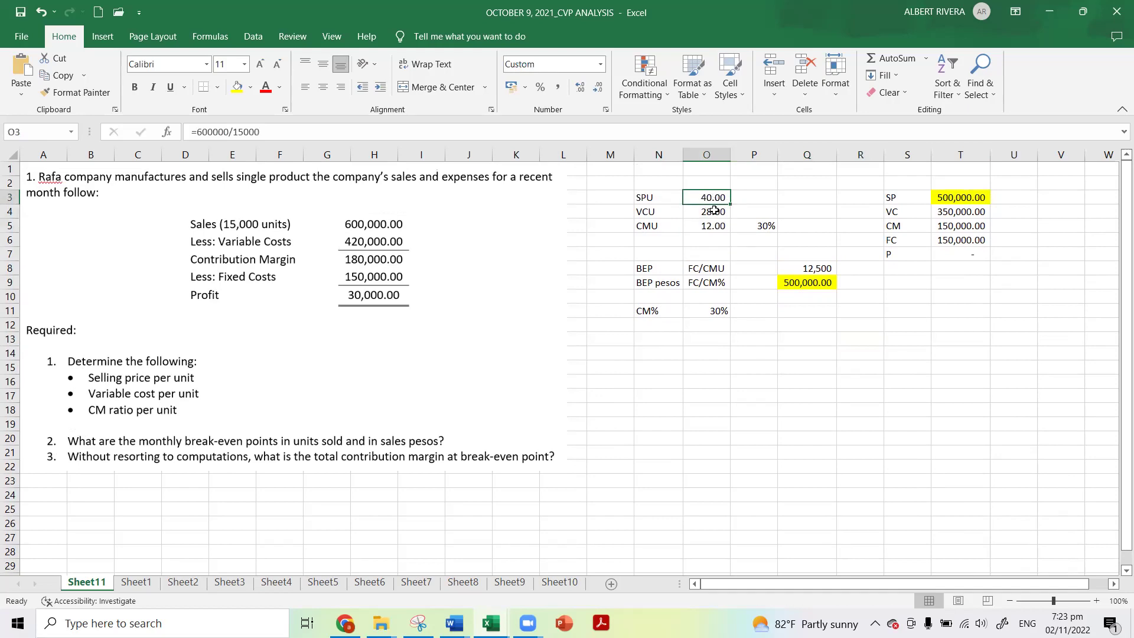
pyautogui.click(714, 214)
pyautogui.click(716, 227)
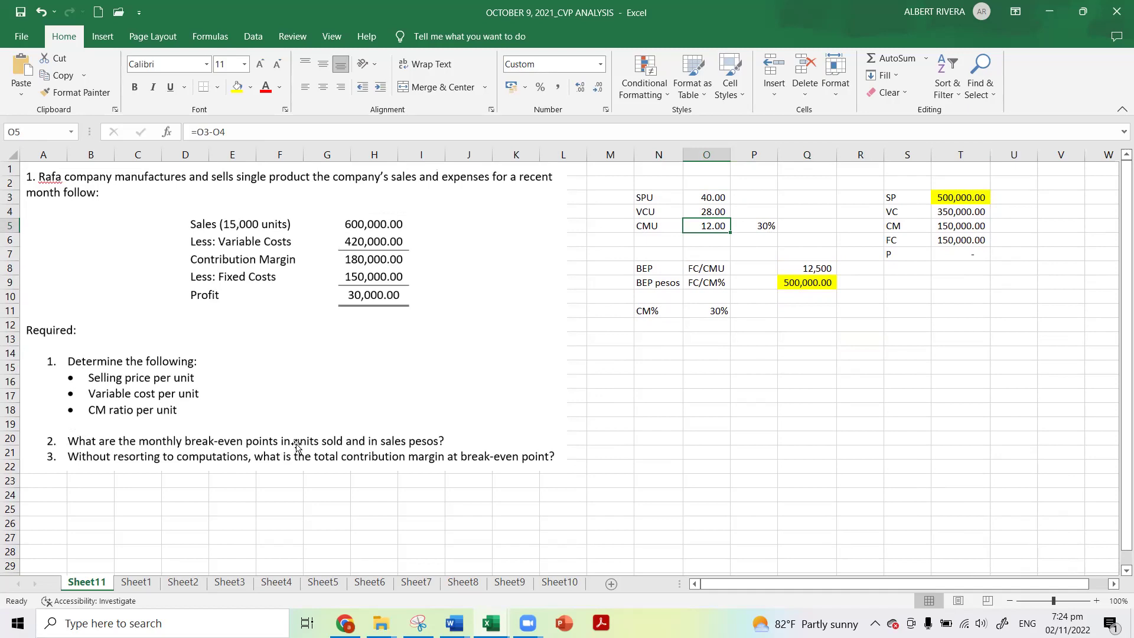
pyautogui.click(807, 337)
pyautogui.click(824, 268)
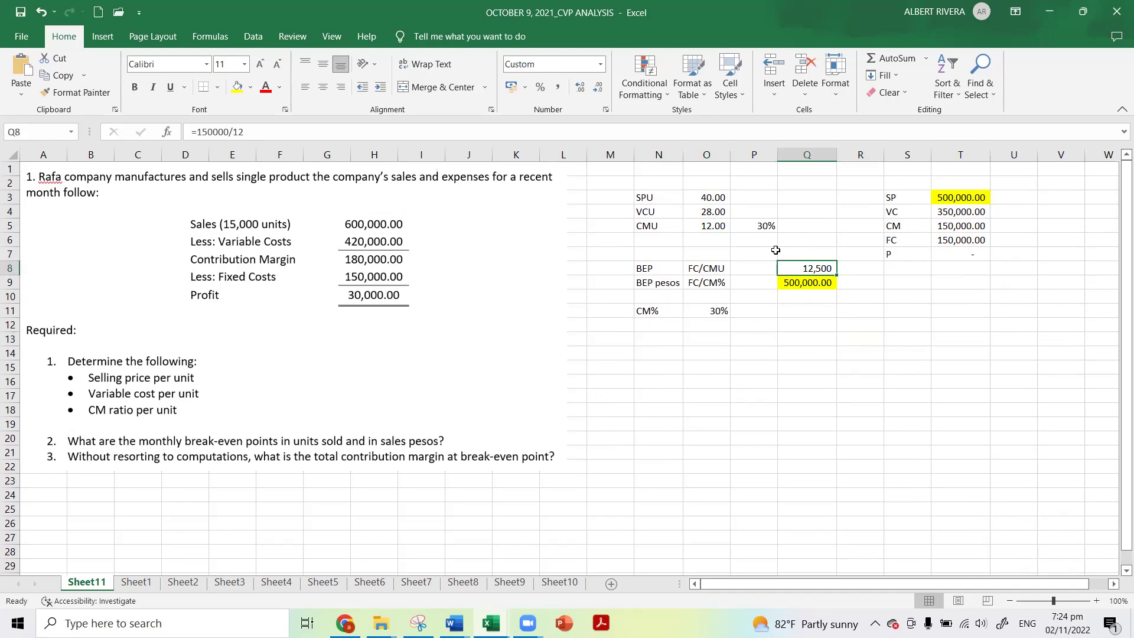
pyautogui.click(798, 282)
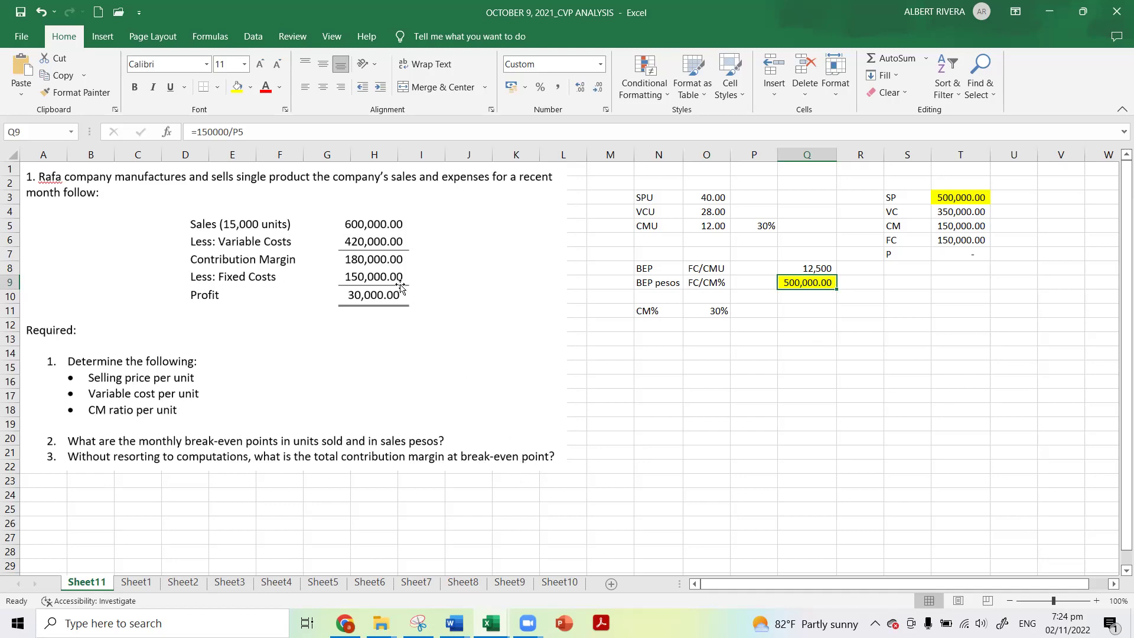
# Step: Highlight the fixed costs amount in T6 with a yellow fill
pyautogui.moveTo(966, 409); pyautogui.dragTo(967, 381)
pyautogui.click(965, 242)
pyautogui.click(235, 87)
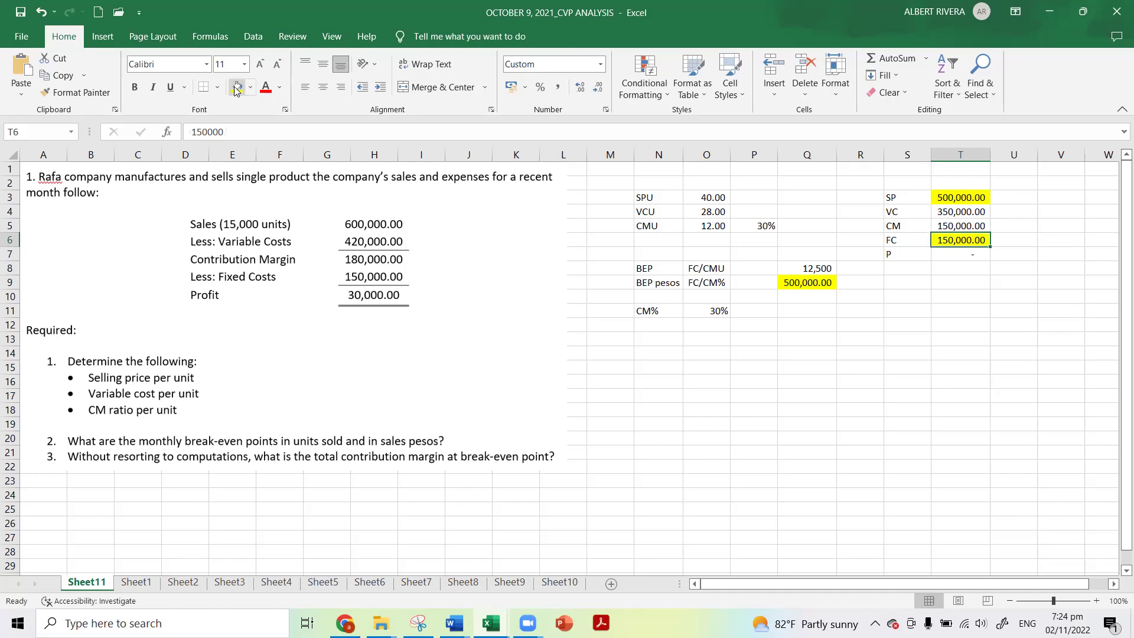
pyautogui.click(940, 282)
pyautogui.click(936, 312)
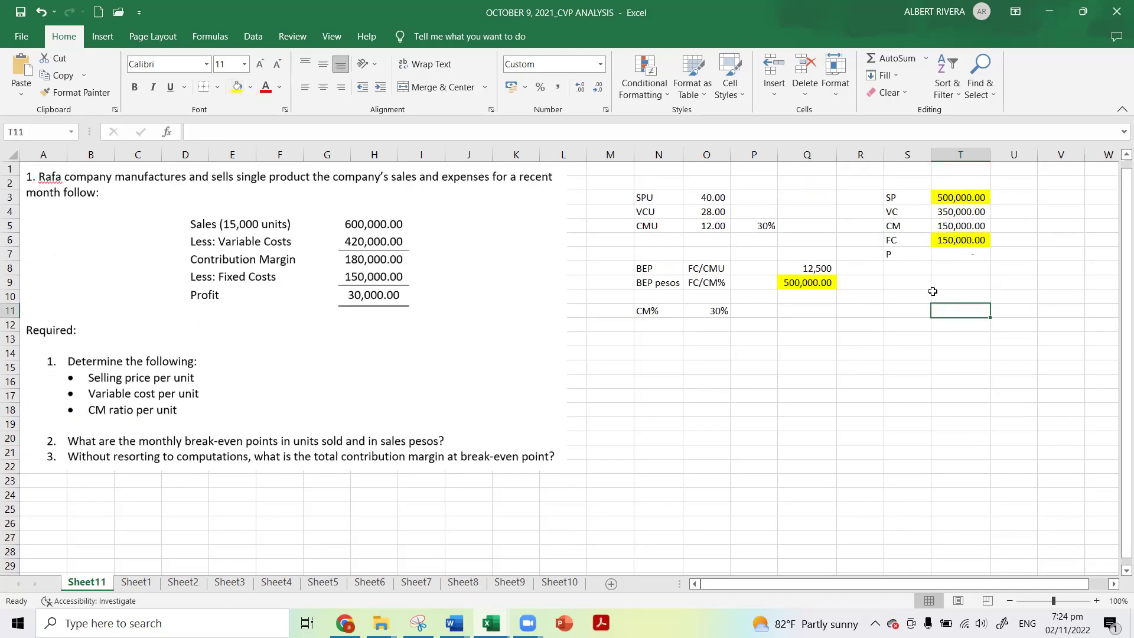
# Step: Examine the break-even profit in T7 against the contribution margin in T5 and the fixed costs in T6
pyautogui.click(910, 256)
pyautogui.click(971, 256)
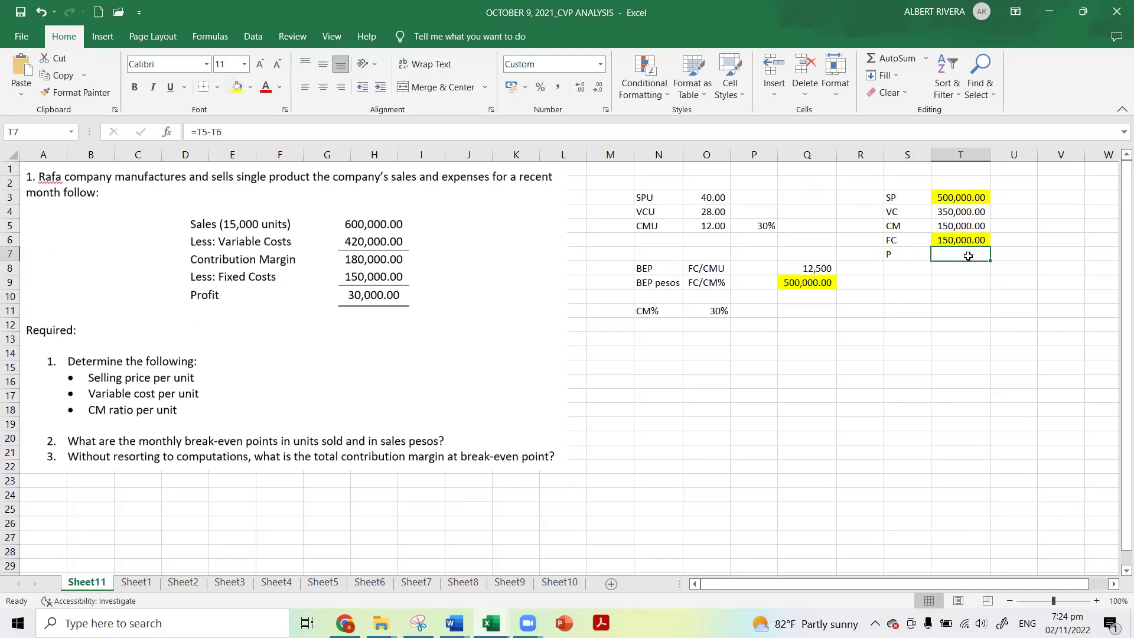
pyautogui.click(963, 236)
pyautogui.click(963, 229)
pyautogui.click(964, 242)
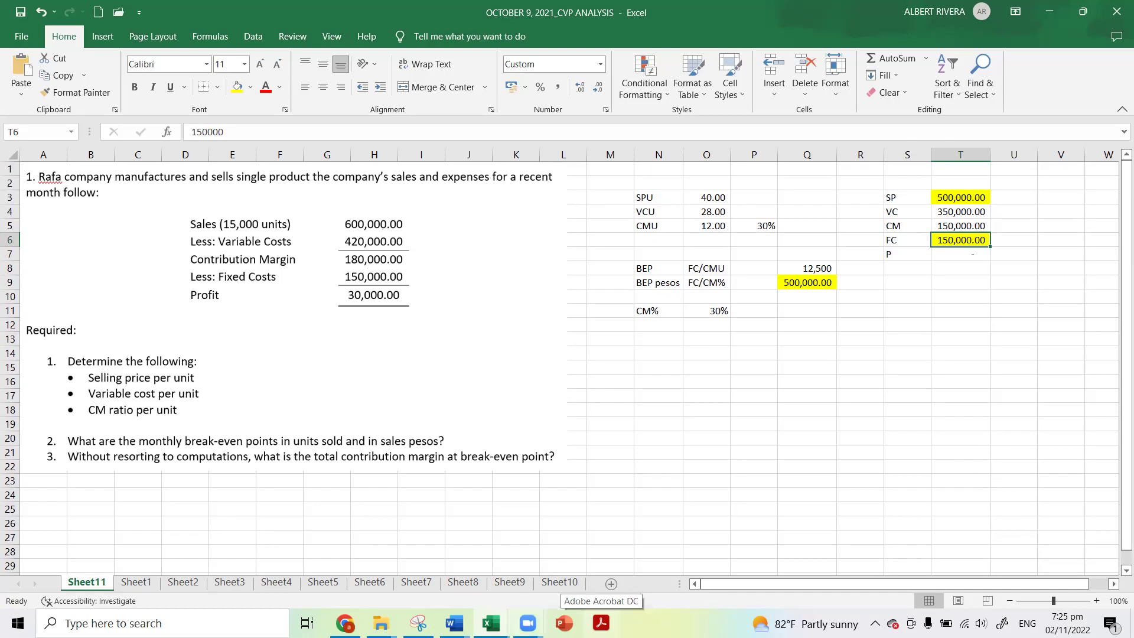
# Step: Switch to the MS-03 document in Word and go to Problem 2 about Hunter Inc
pyautogui.moveTo(453, 623)
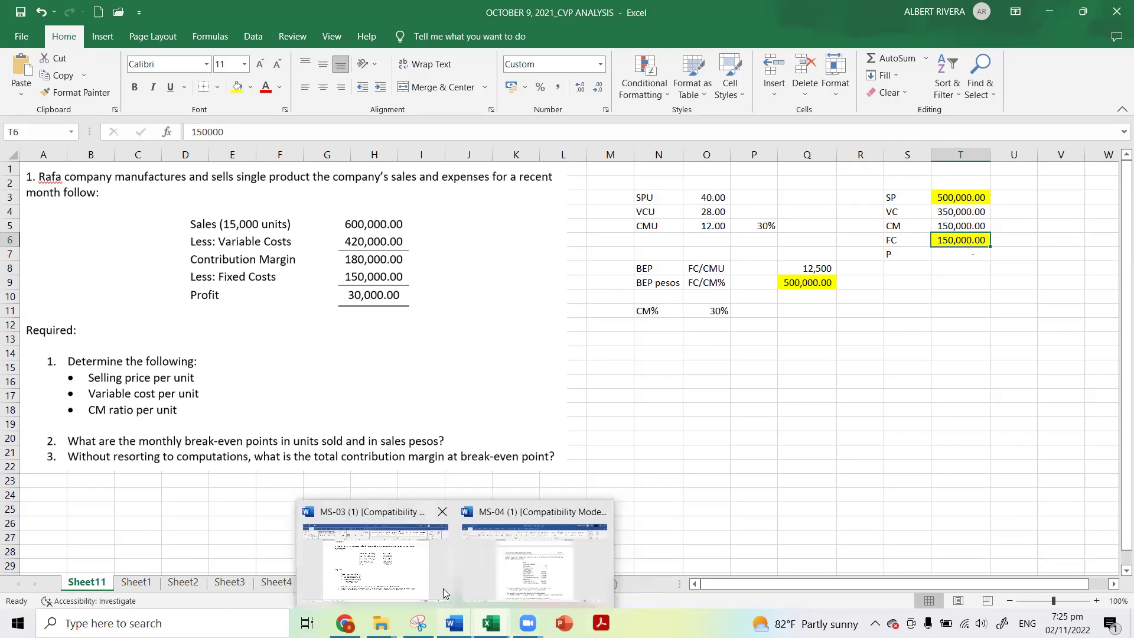
pyautogui.click(400, 567)
pyautogui.scroll(-10, 554, 412)
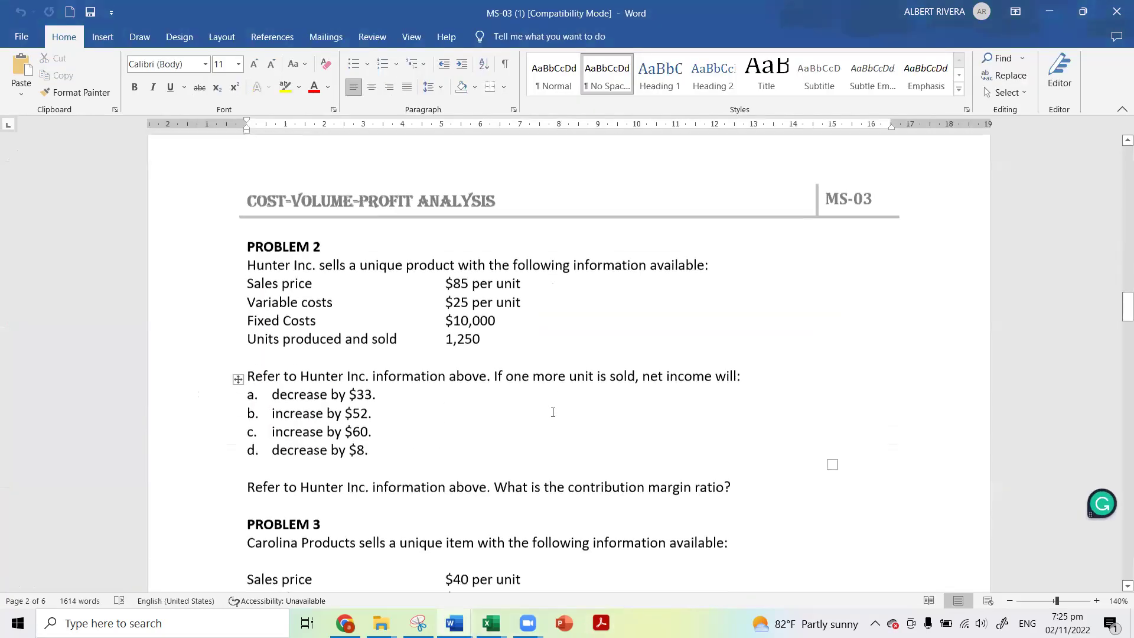
pyautogui.scroll(4, 554, 412)
pyautogui.scroll(-1, 520, 423)
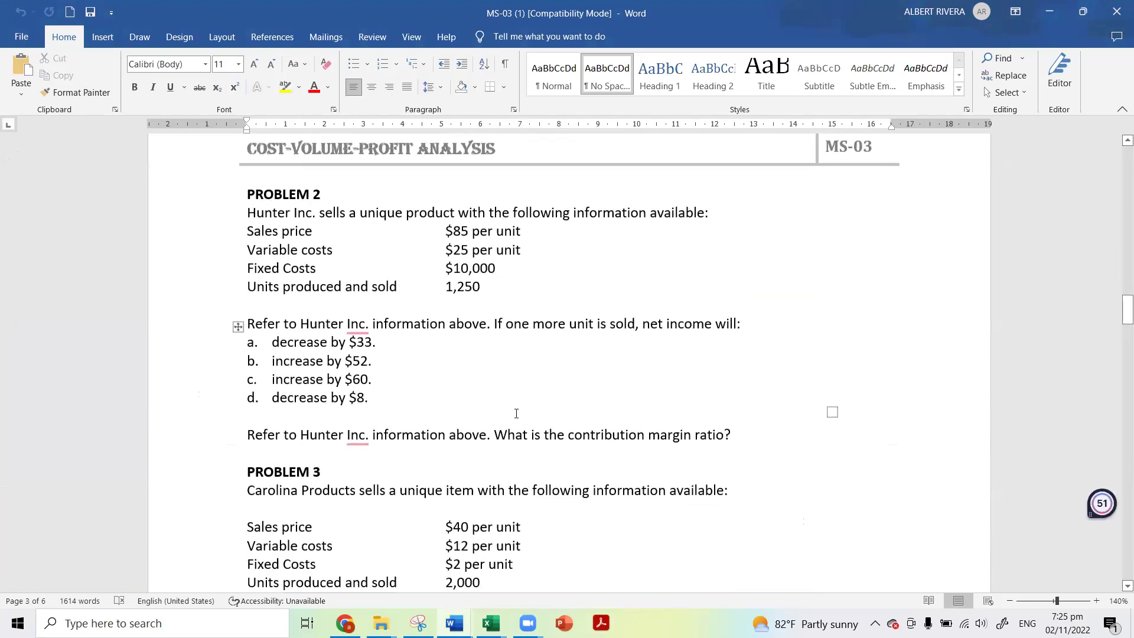
# Step: Read Problem 2's data and its questions on selling one more unit and on the contribution margin ratio
pyautogui.click(551, 323)
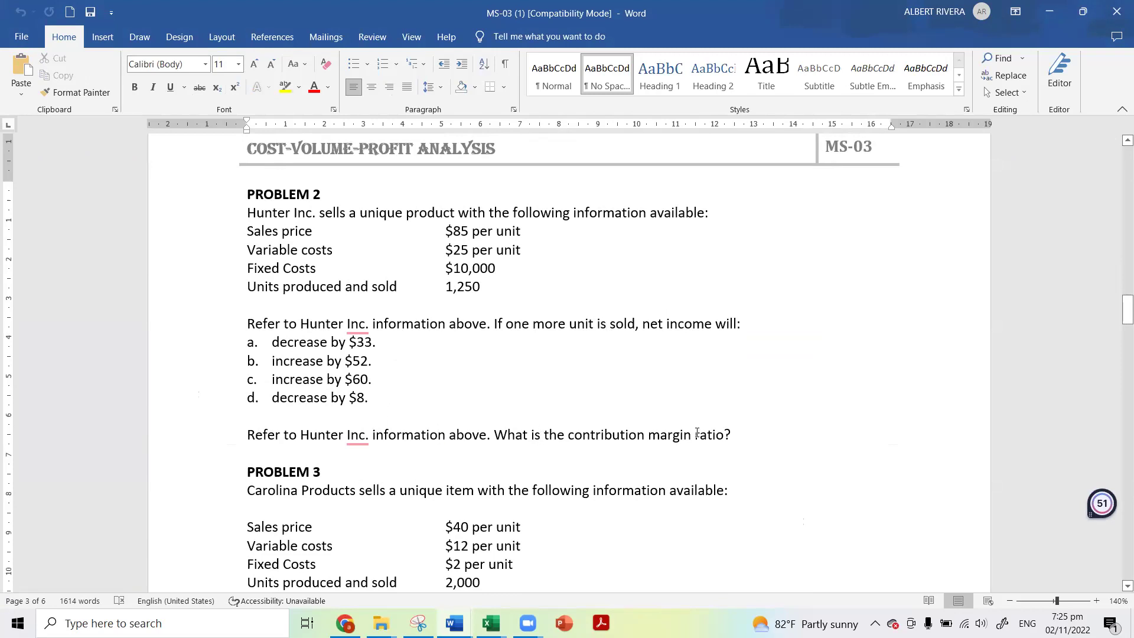
pyautogui.scroll(-1, 720, 437)
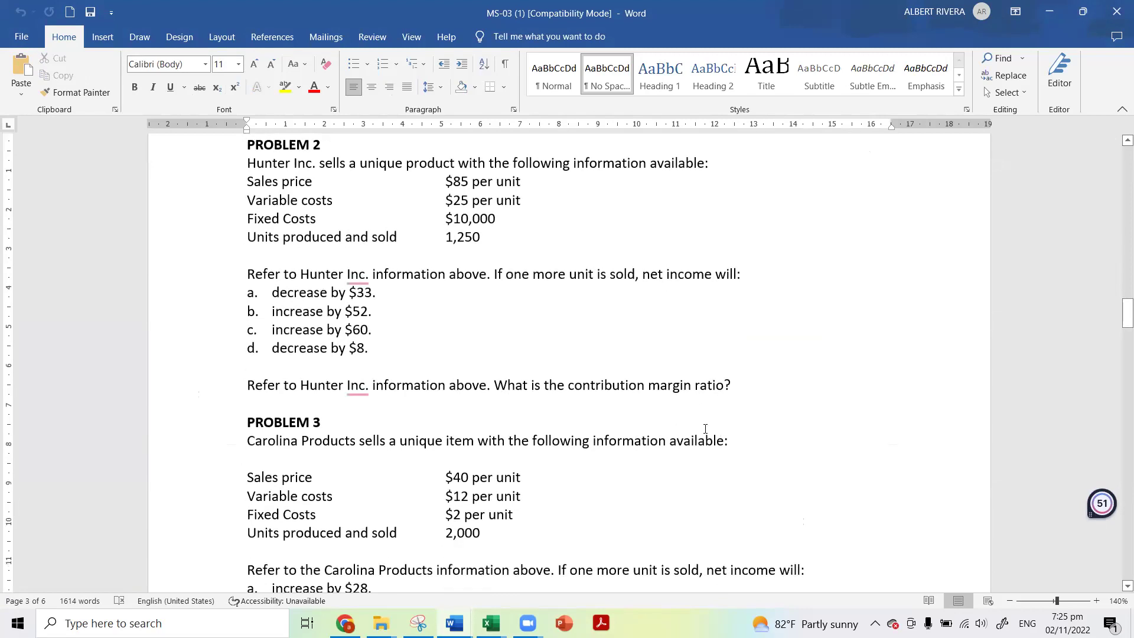
pyautogui.scroll(1, 704, 430)
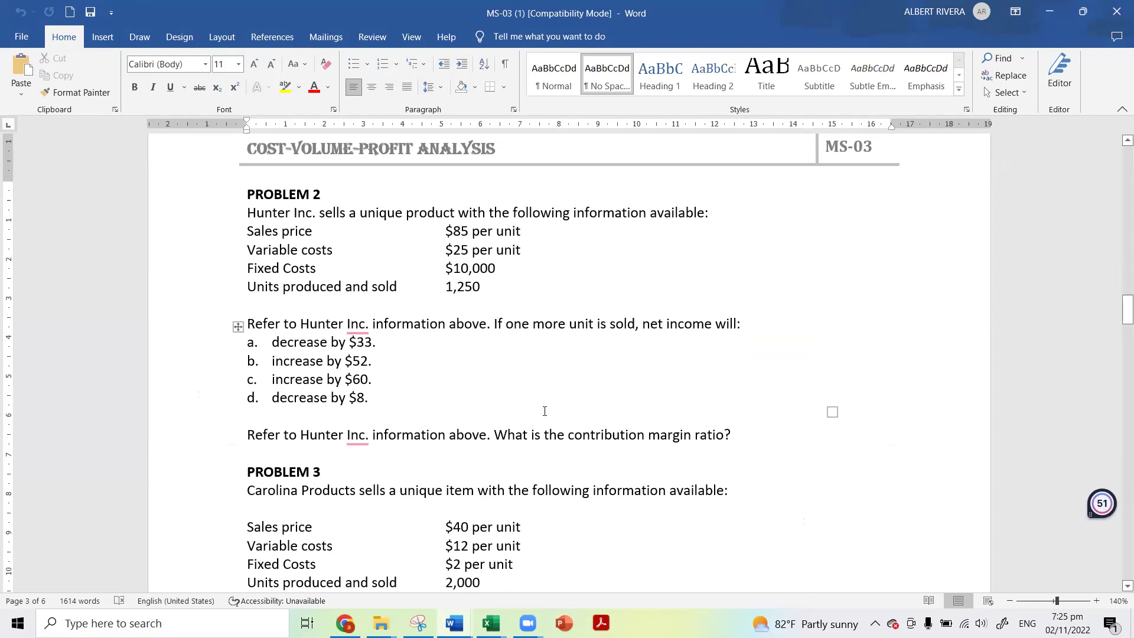
pyautogui.click(511, 444)
pyautogui.click(496, 435)
pyautogui.click(700, 450)
pyautogui.click(680, 435)
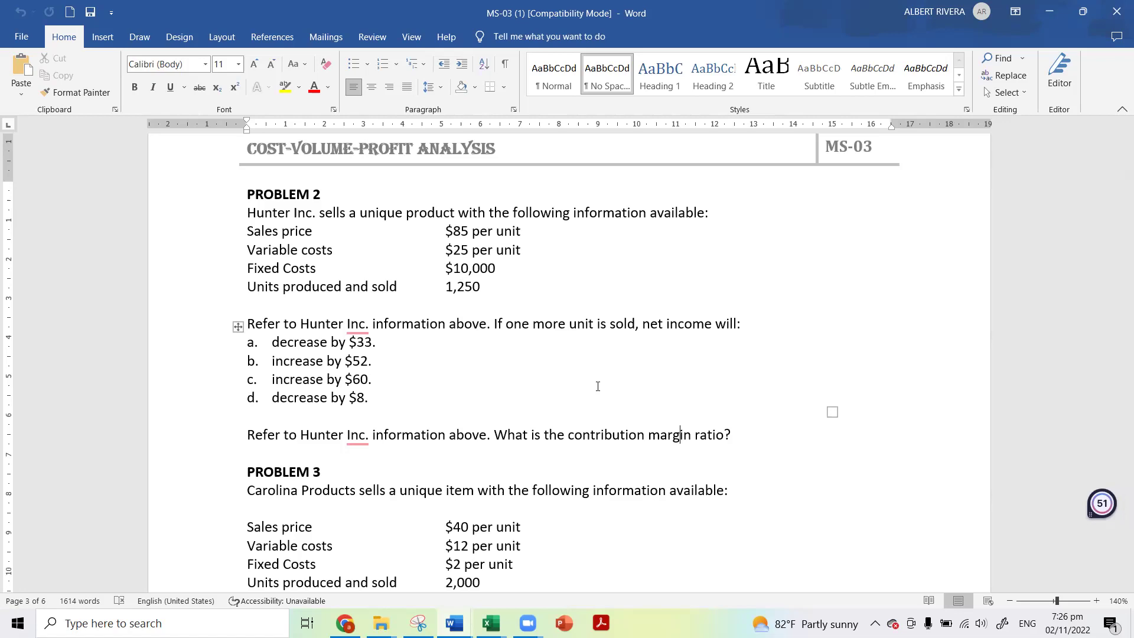
pyautogui.scroll(-1, 591, 389)
pyautogui.scroll(1, 591, 389)
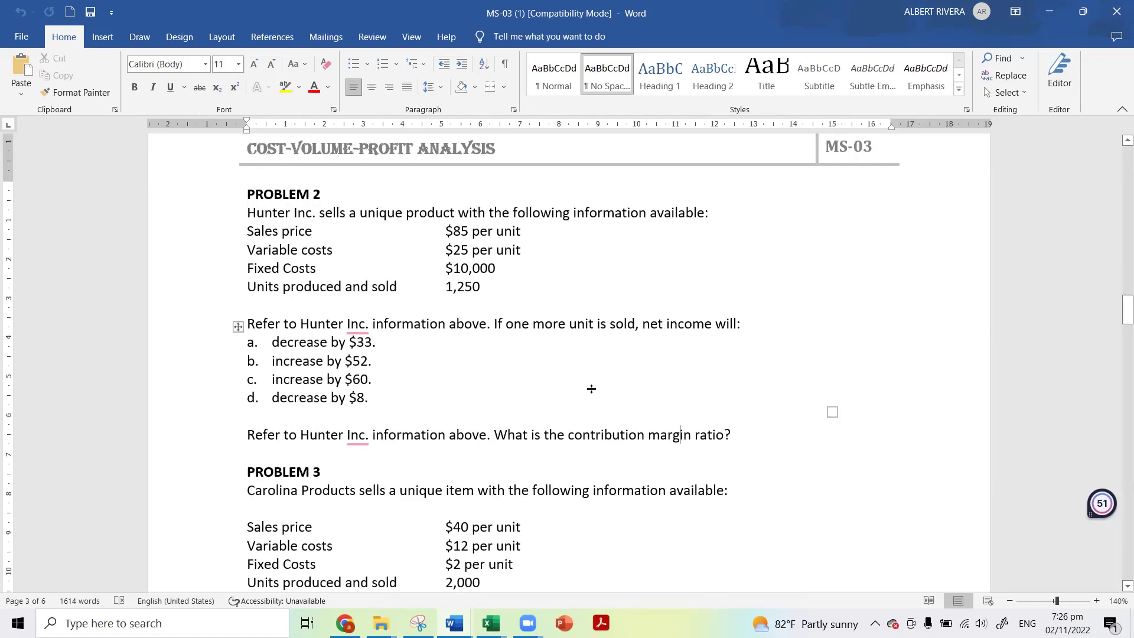
pyautogui.scroll(1, 508, 404)
pyautogui.scroll(-2, 457, 403)
pyautogui.click(491, 425)
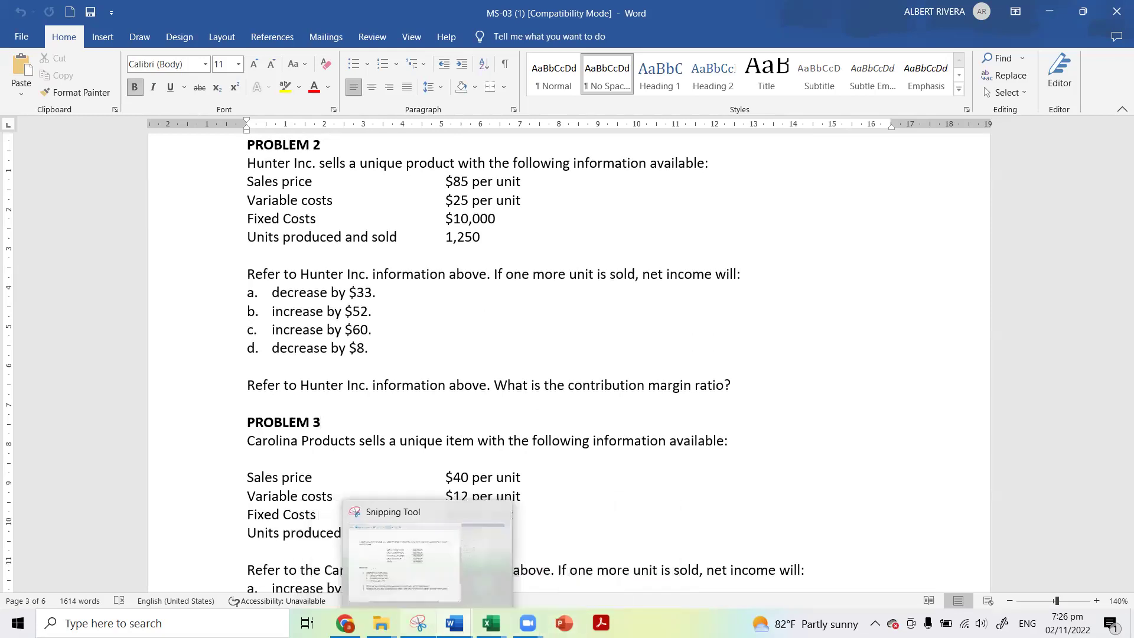
# Step: Capture the whole of Problem 2, from its heading to the contribution margin ratio question, with Snipping Tool
pyautogui.click(418, 623)
pyautogui.click(177, 75)
pyautogui.moveTo(242, 133); pyautogui.dragTo(835, 422)
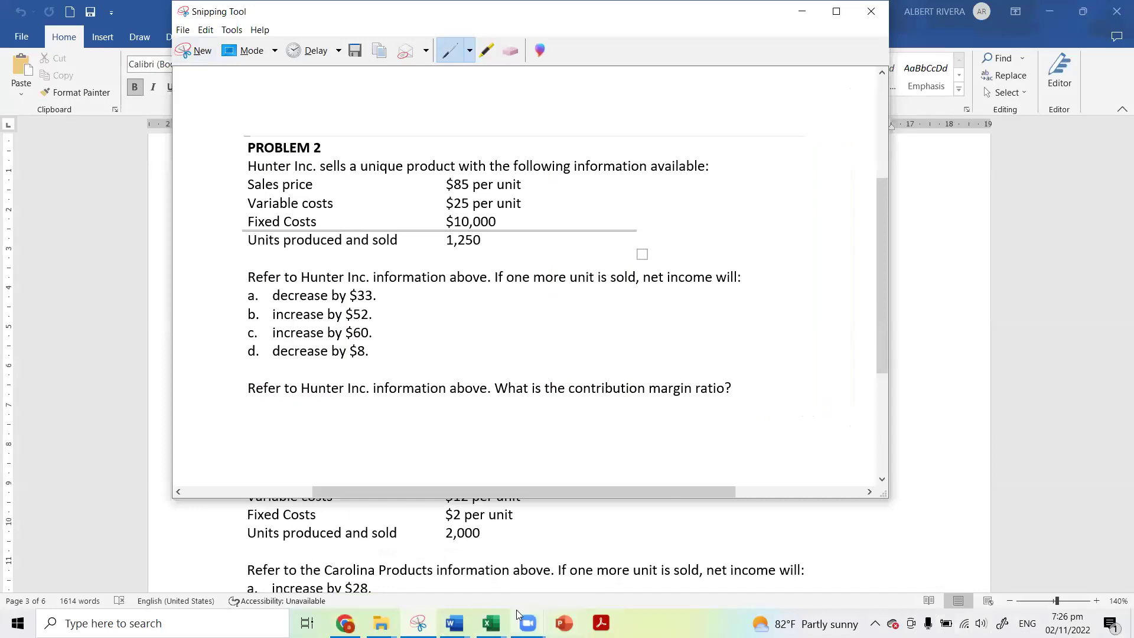
# Step: Paste the Problem 2 snip at A1 of the blank Book1 workbook in Excel and shrink the picture
pyautogui.click(490, 623)
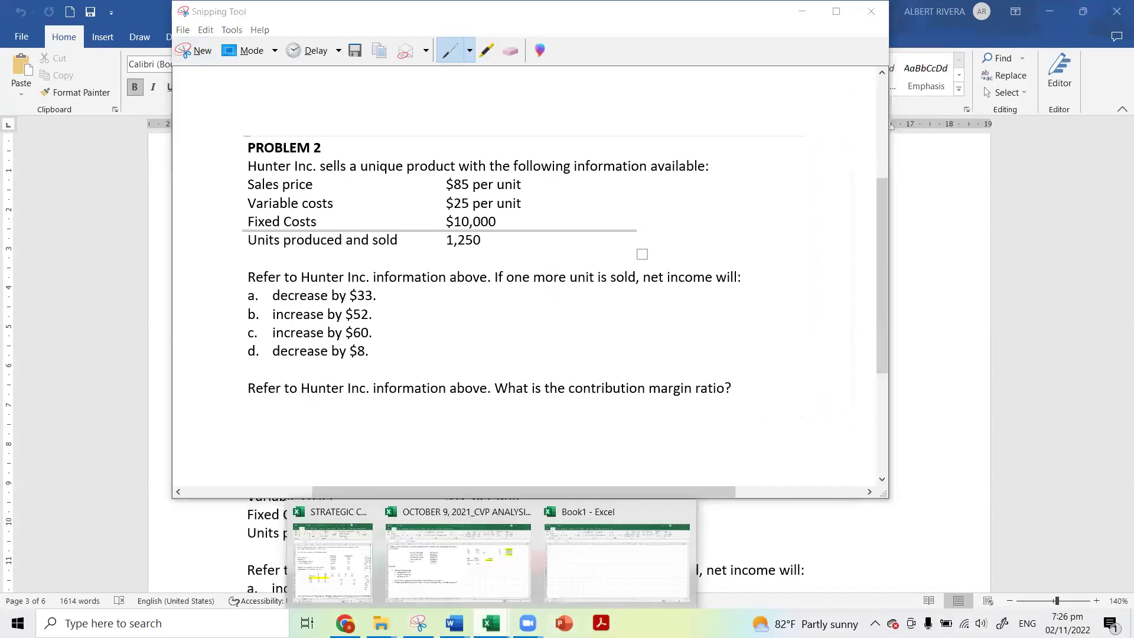
pyautogui.click(622, 566)
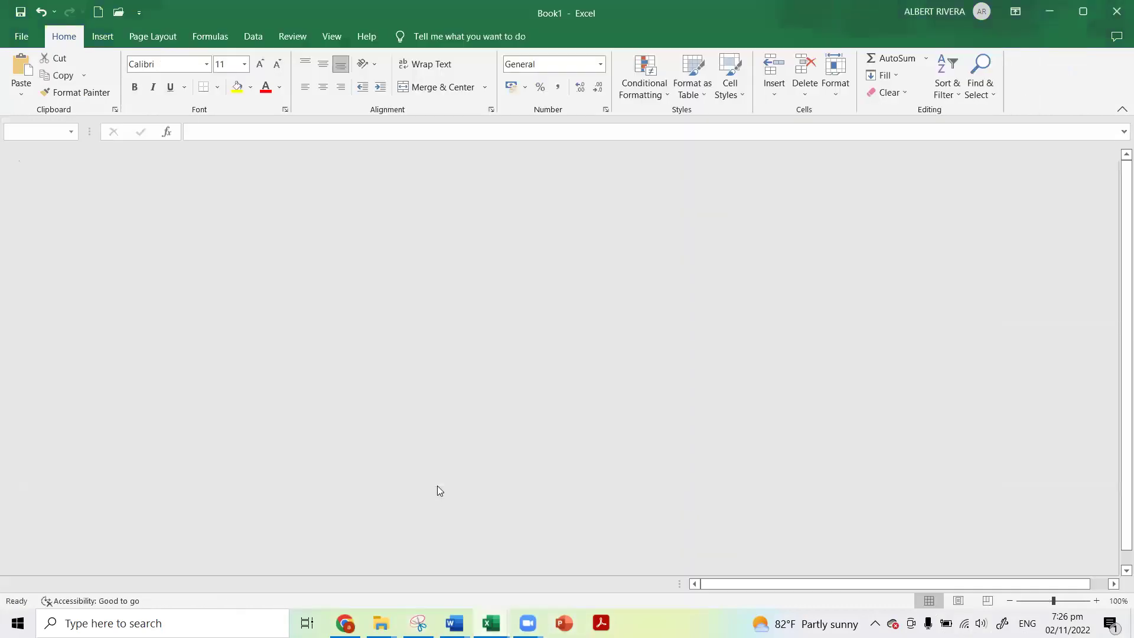
pyautogui.rightClick(49, 168)
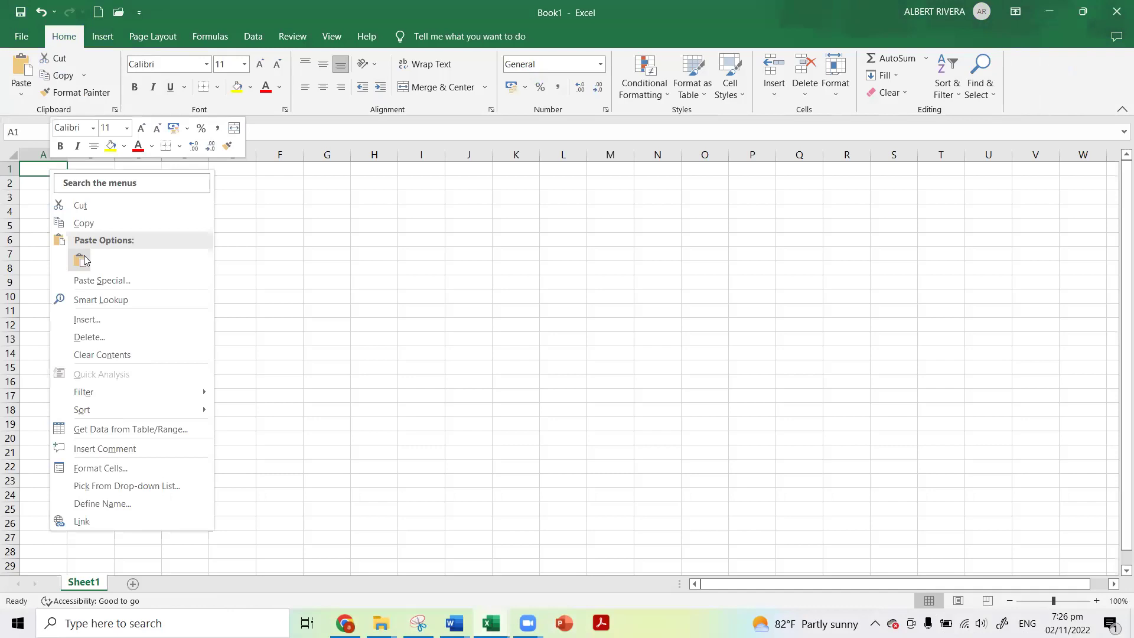
pyautogui.click(78, 261)
pyautogui.moveTo(734, 516); pyautogui.dragTo(542, 447)
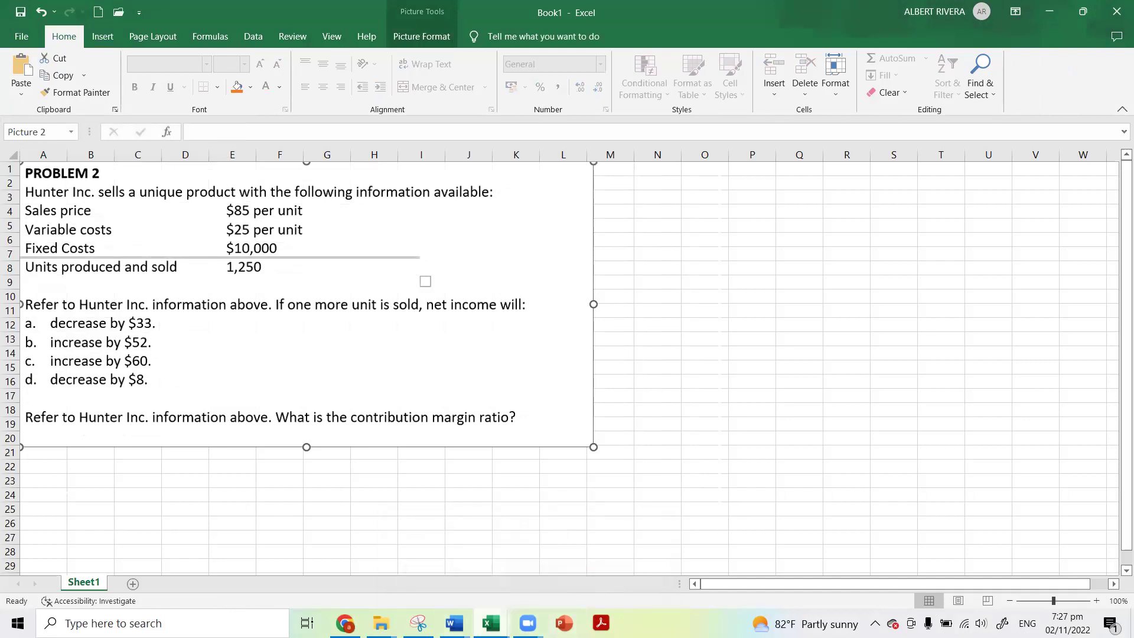
pyautogui.click(527, 624)
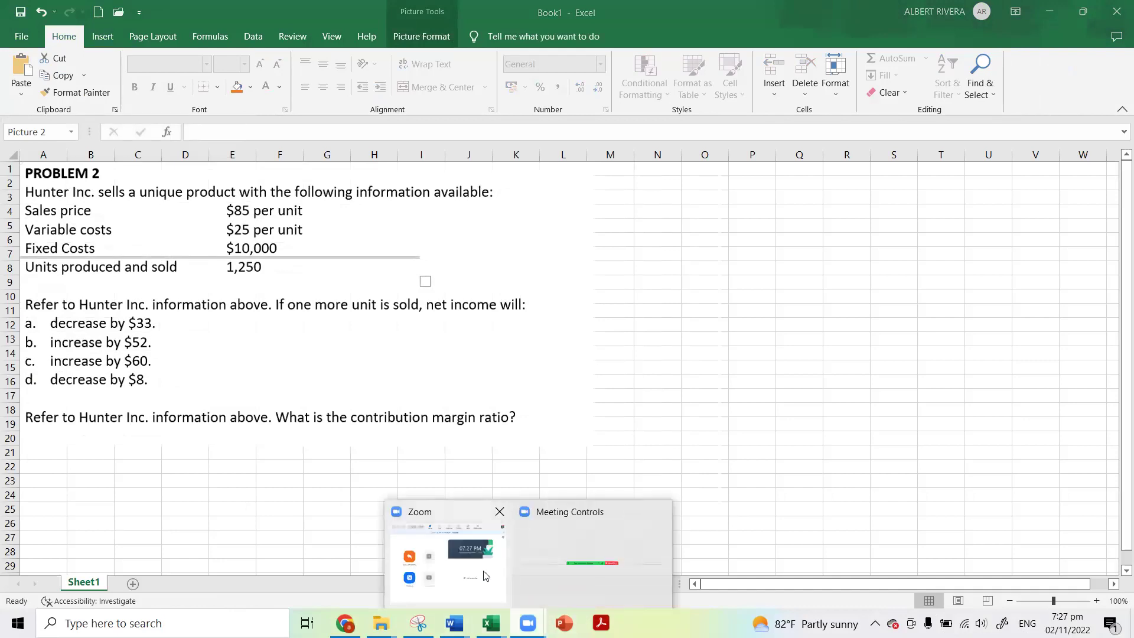
pyautogui.click(485, 576)
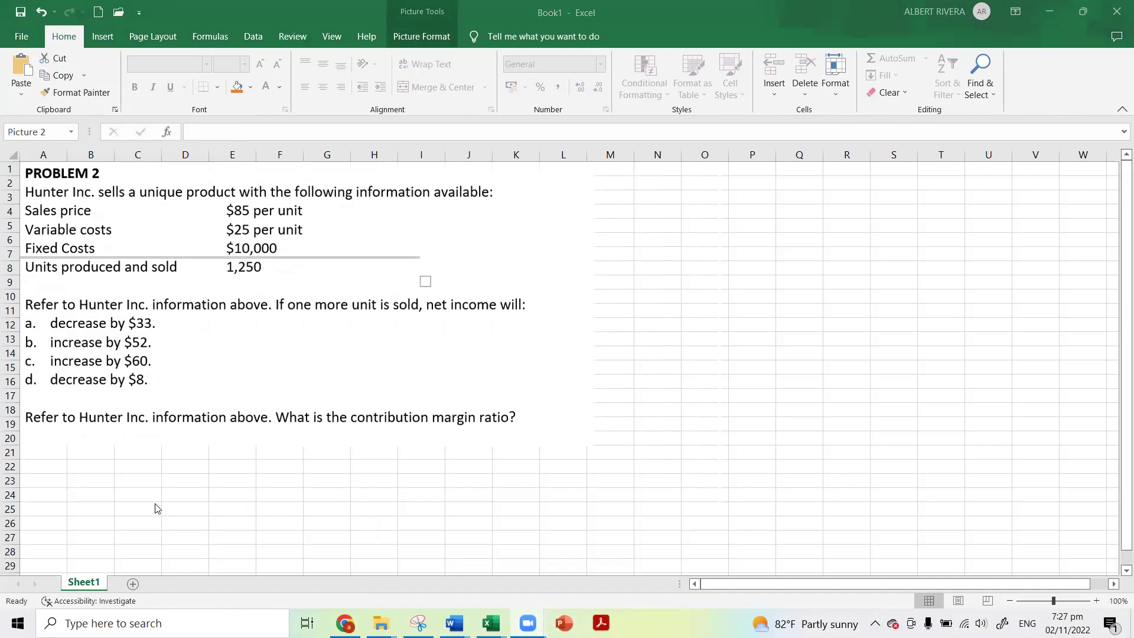
pyautogui.click(236, 414)
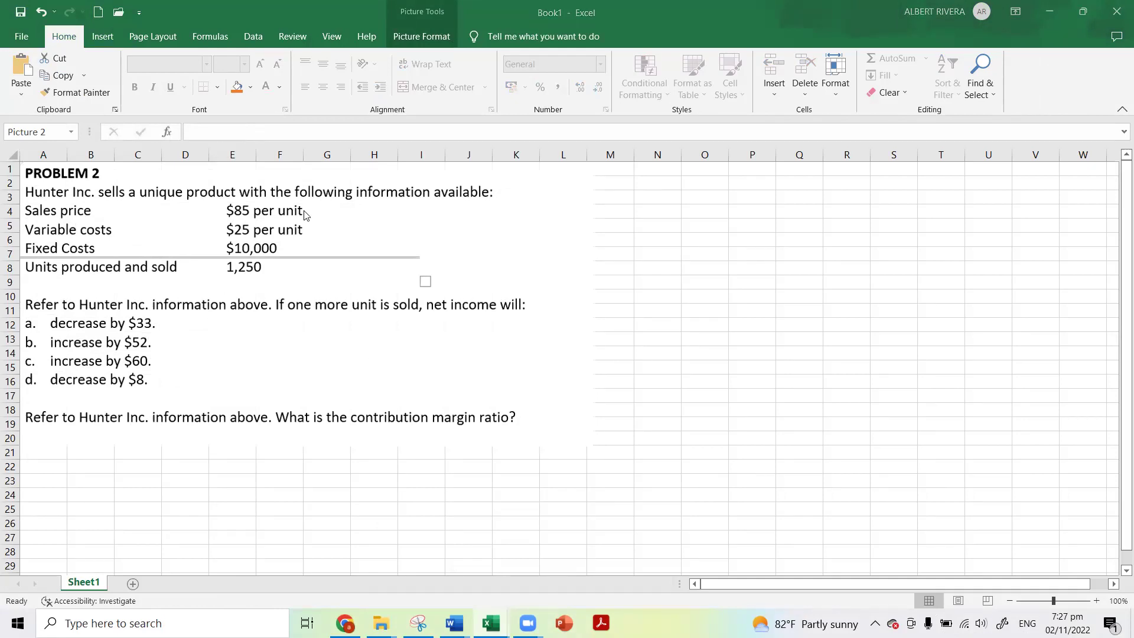
# Step: Move the Problem 2 picture slightly away from the sheet's corner, shrink it to end near L19, and select cell N2
pyautogui.click(338, 428)
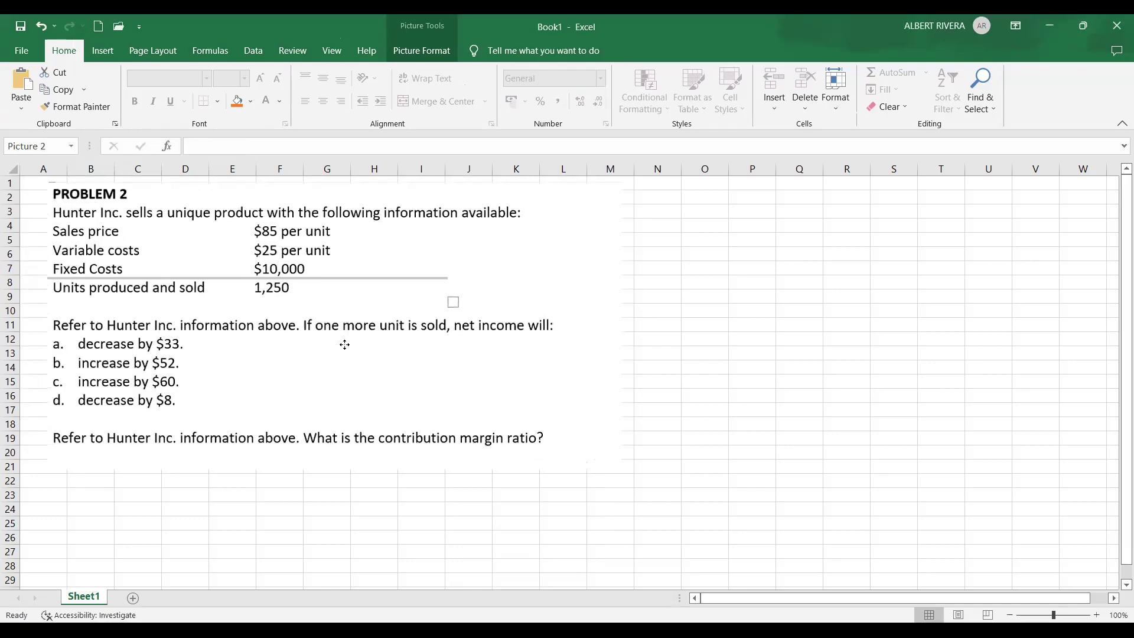
pyautogui.moveTo(344, 344); pyautogui.dragTo(334, 342)
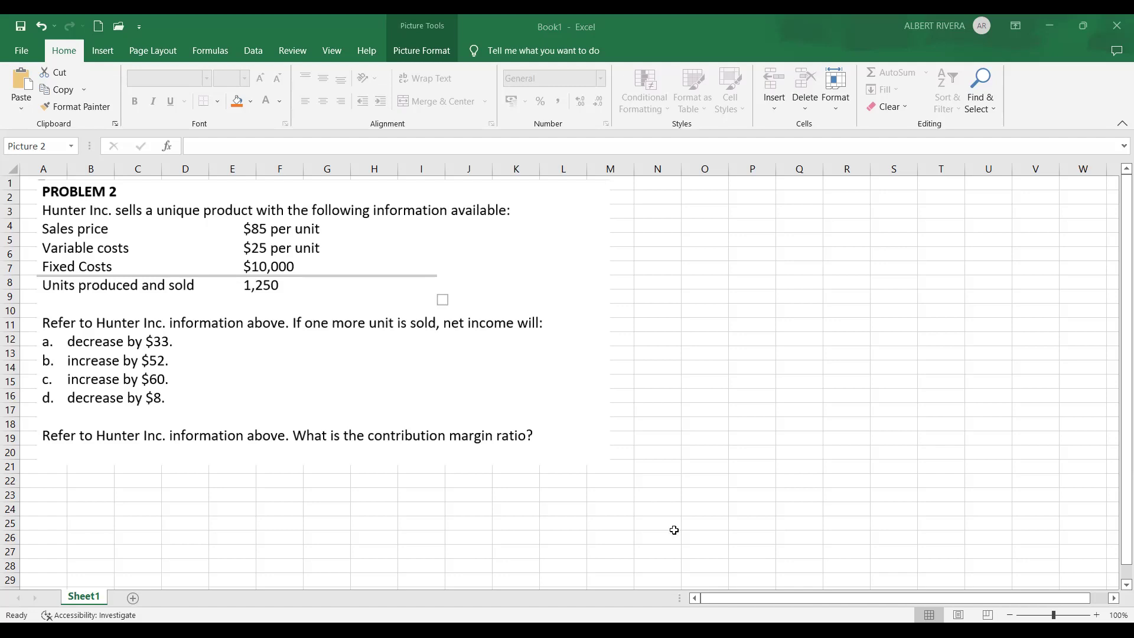
pyautogui.moveTo(609, 466); pyautogui.dragTo(561, 440)
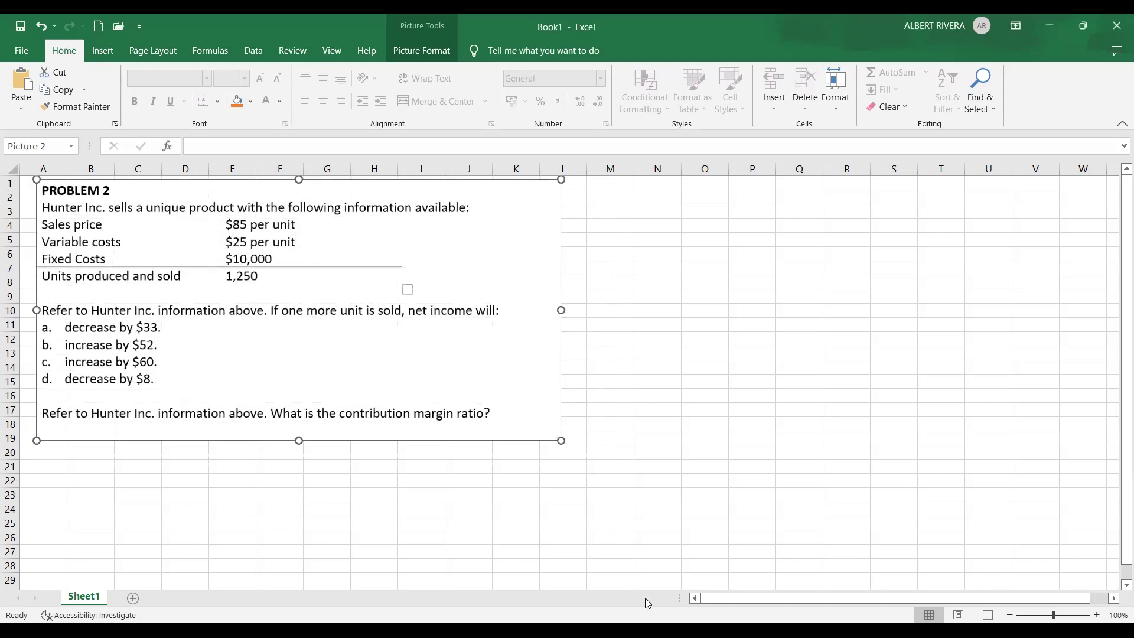
pyautogui.click(691, 311)
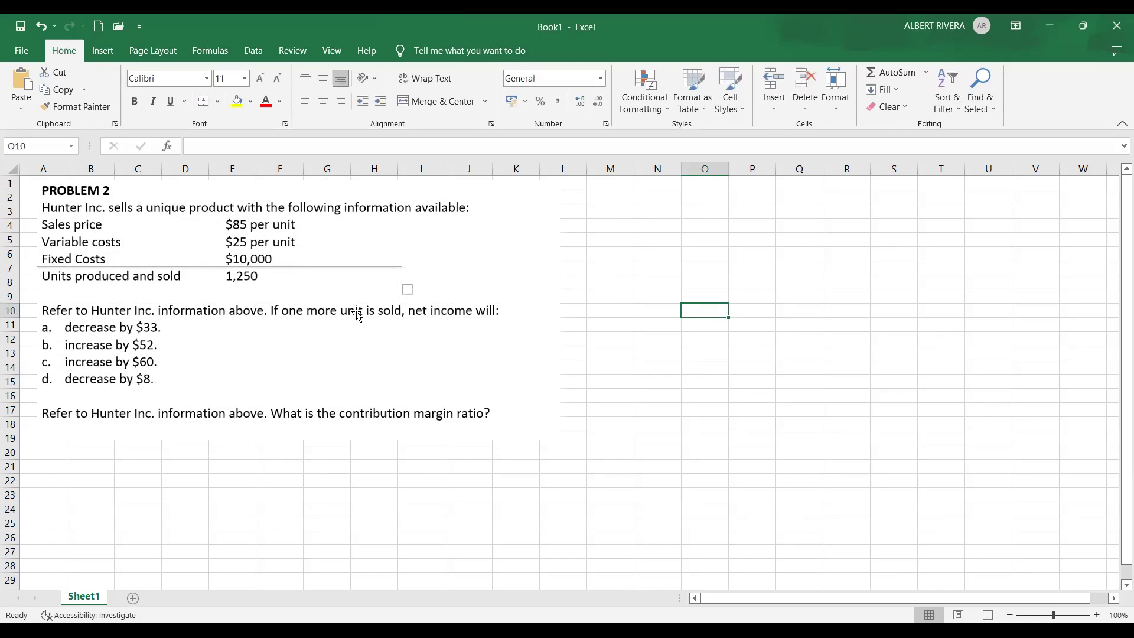
pyautogui.click(643, 199)
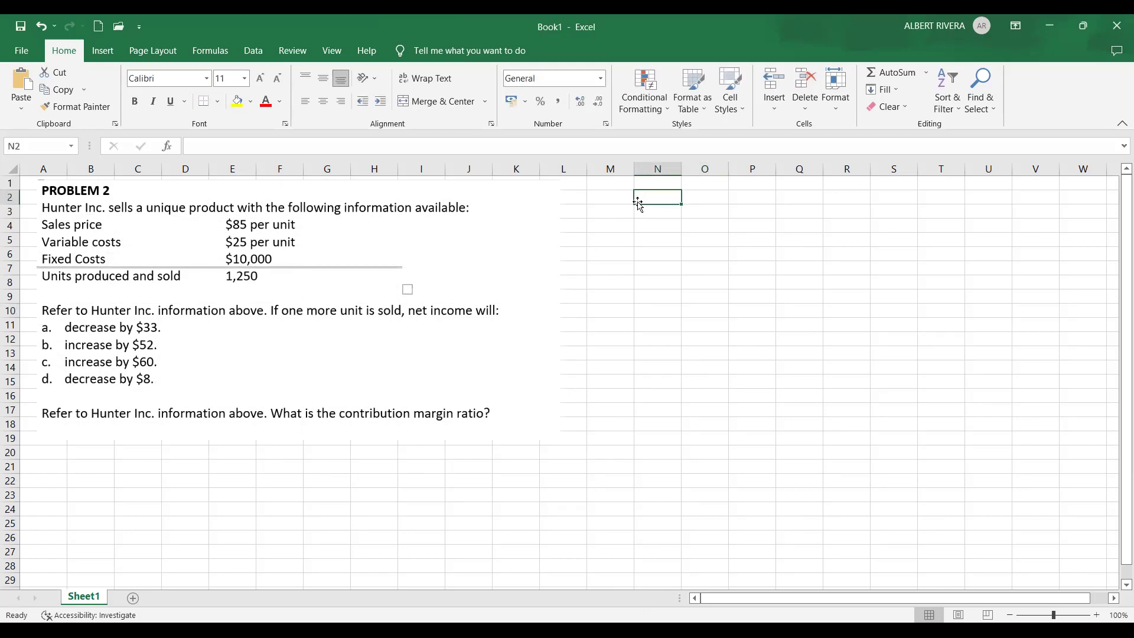
# Step: Enter 1250 as the unit count in N2 and the row labels S, VC, CM, FC and P in M3:M7
pyautogui.write('1250')
pyautogui.press('Return')
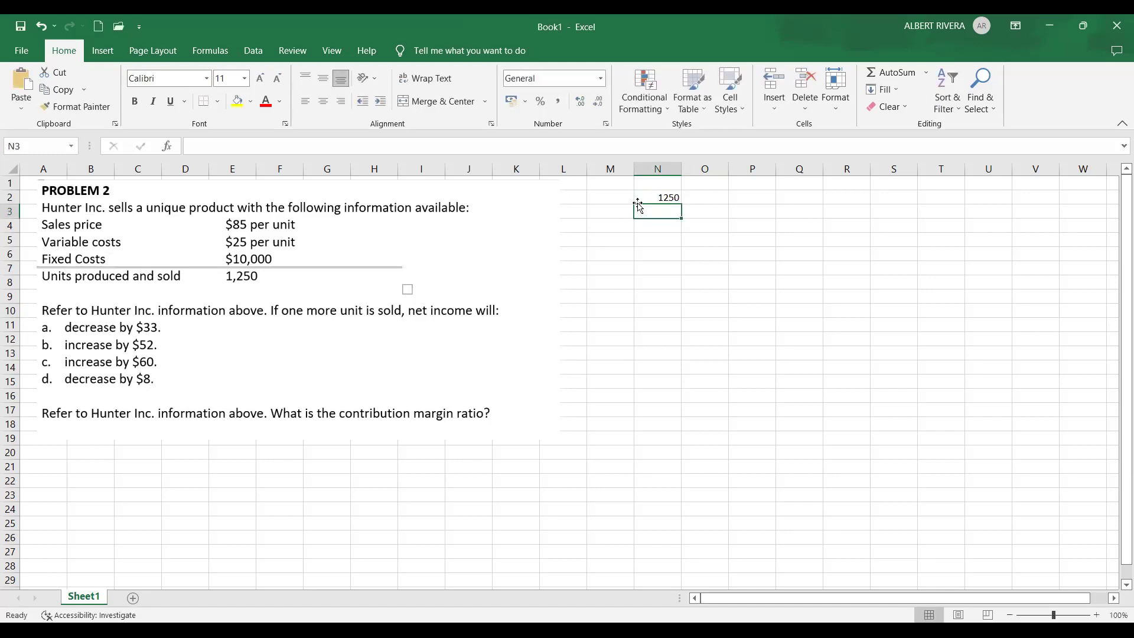
pyautogui.click(614, 213)
pyautogui.write('S')
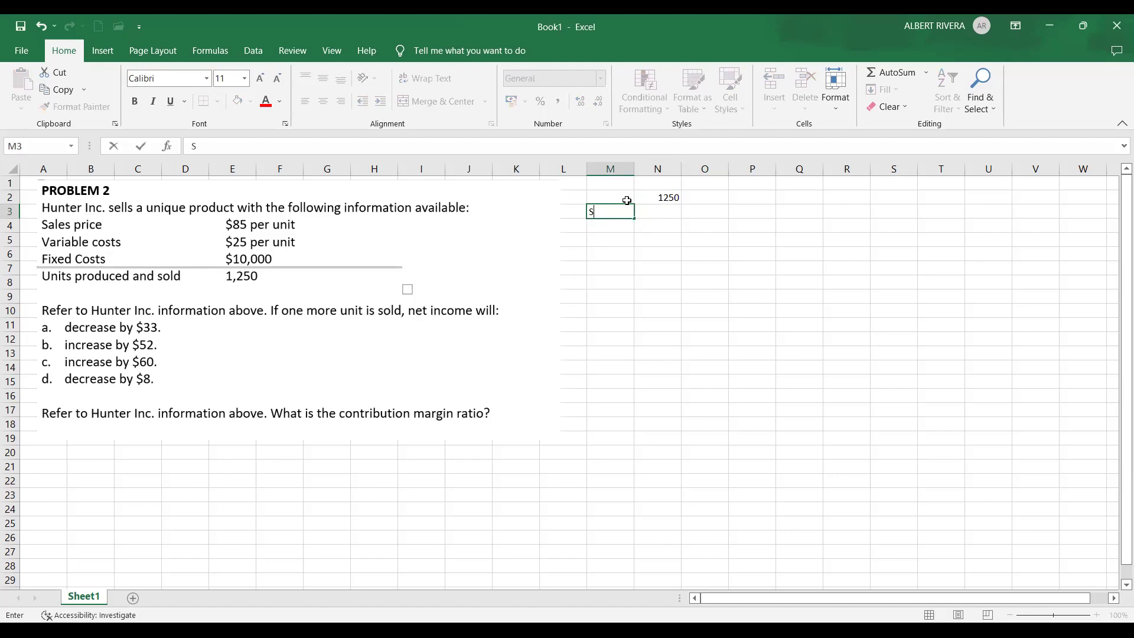
pyautogui.press('Return')
pyautogui.write('VC')
pyautogui.press('Return')
pyautogui.write('CM')
pyautogui.press('Return')
pyautogui.write('I')
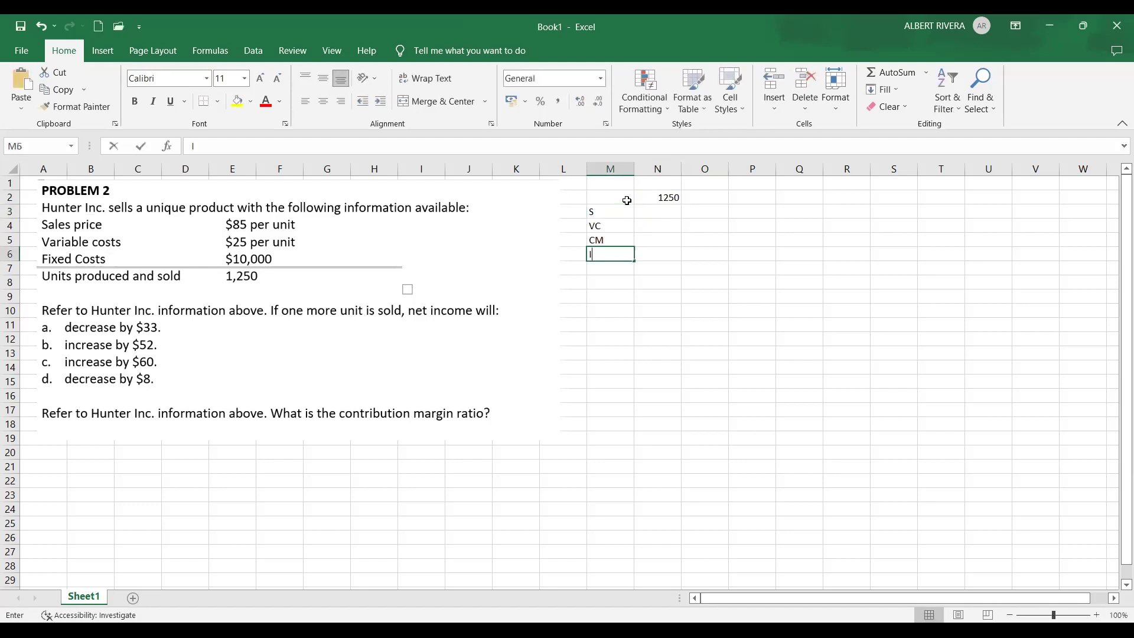
pyautogui.press('BackSpace')
pyautogui.write('FC')
pyautogui.press('Return')
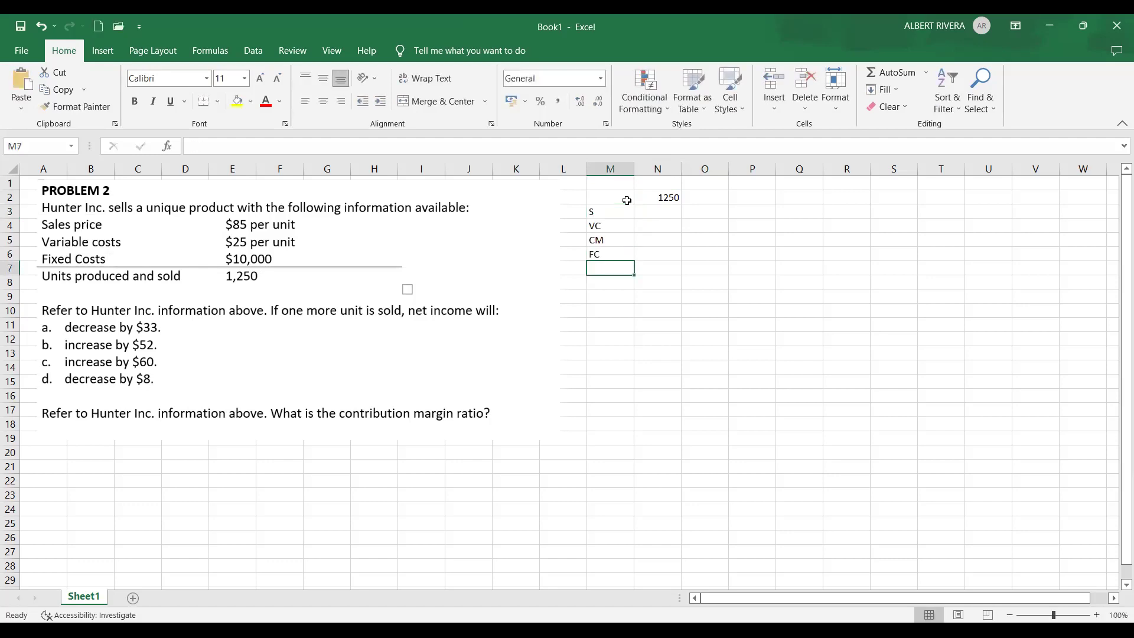
pyautogui.write('P')
pyautogui.press('Return')
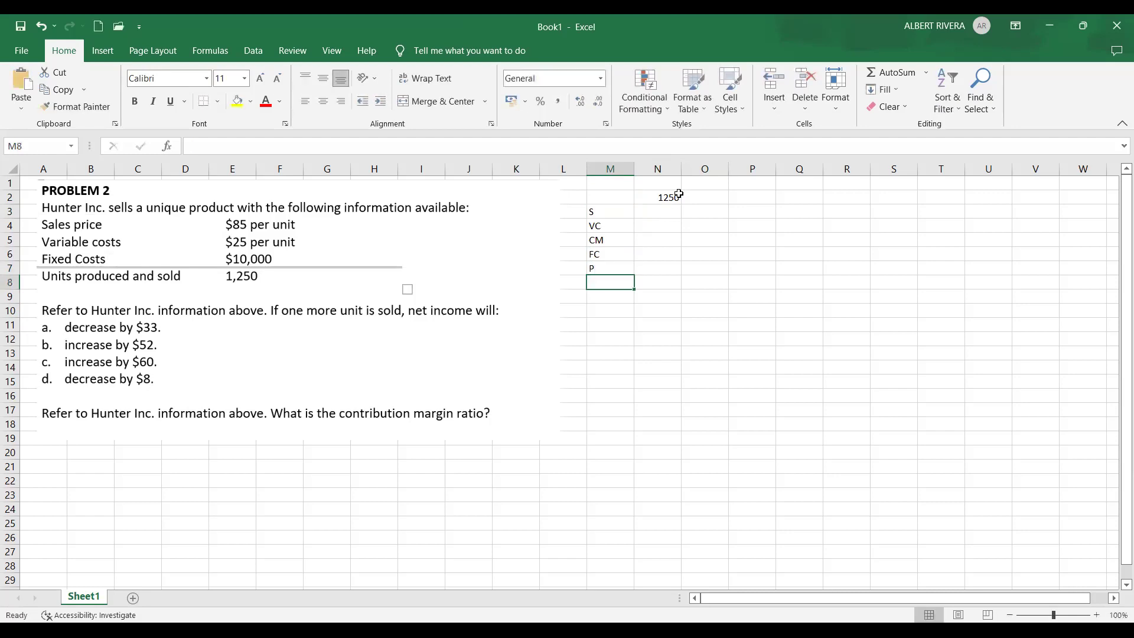
# Step: Calculate sales in N3 with the formula =N2*85 and apply the comma number style to N3:N10
pyautogui.click(674, 196)
pyautogui.click(666, 211)
pyautogui.write('=')
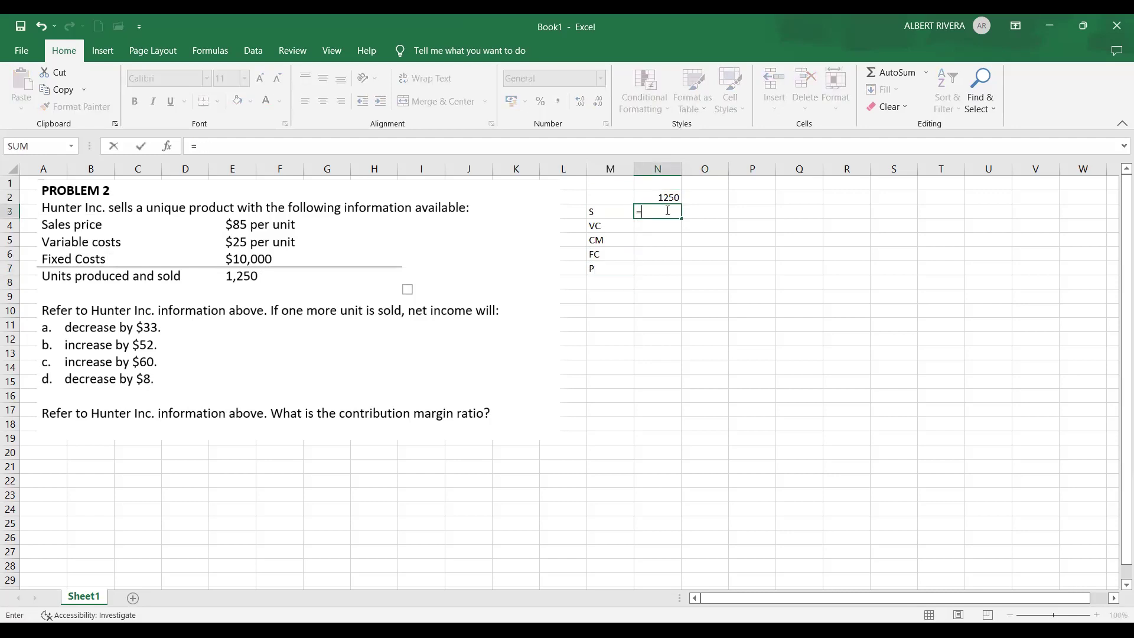
pyautogui.click(654, 197)
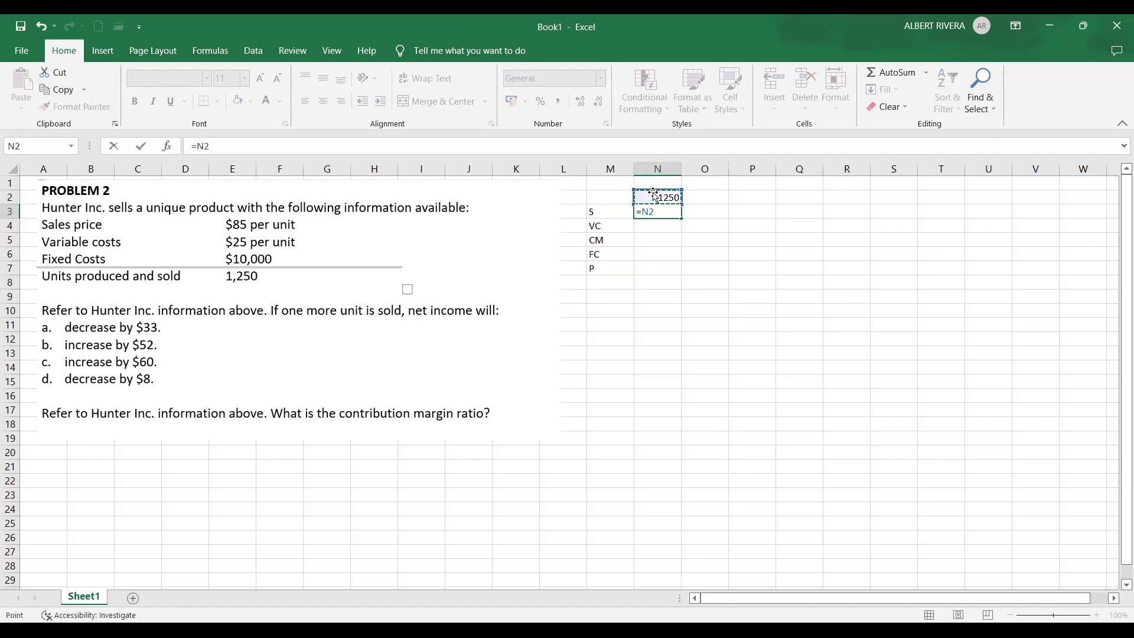
pyautogui.write('*85')
pyautogui.press('Return')
pyautogui.moveTo(671, 214); pyautogui.dragTo(673, 312)
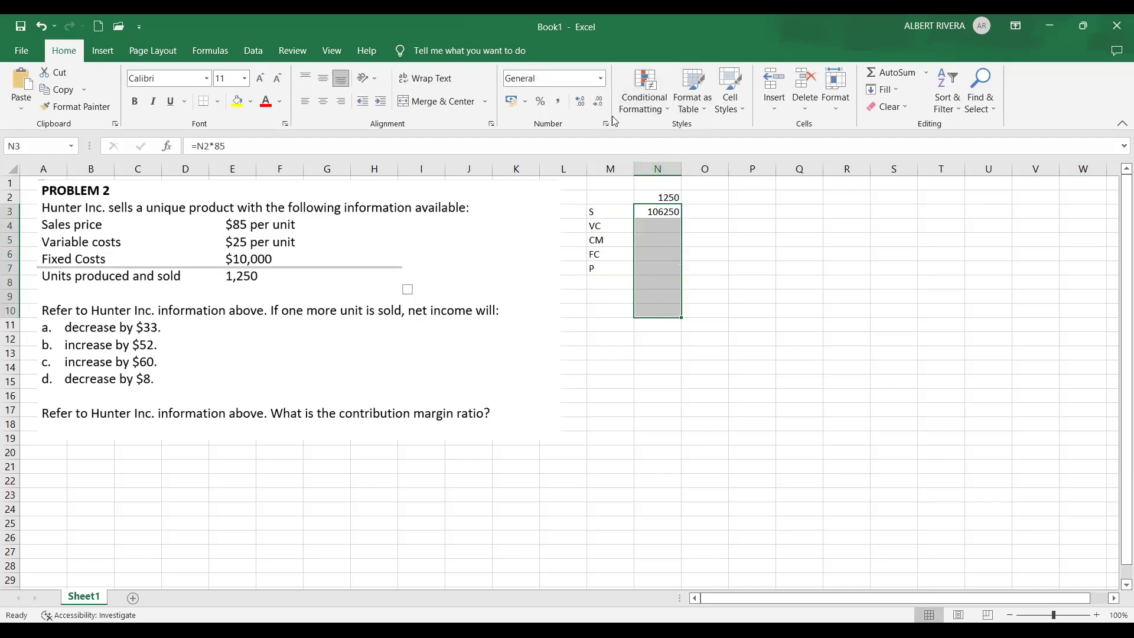
pyautogui.click(560, 103)
# Step: Calculate the variable costs for 1250 units in N4 with the formula =N2*25
pyautogui.click(681, 228)
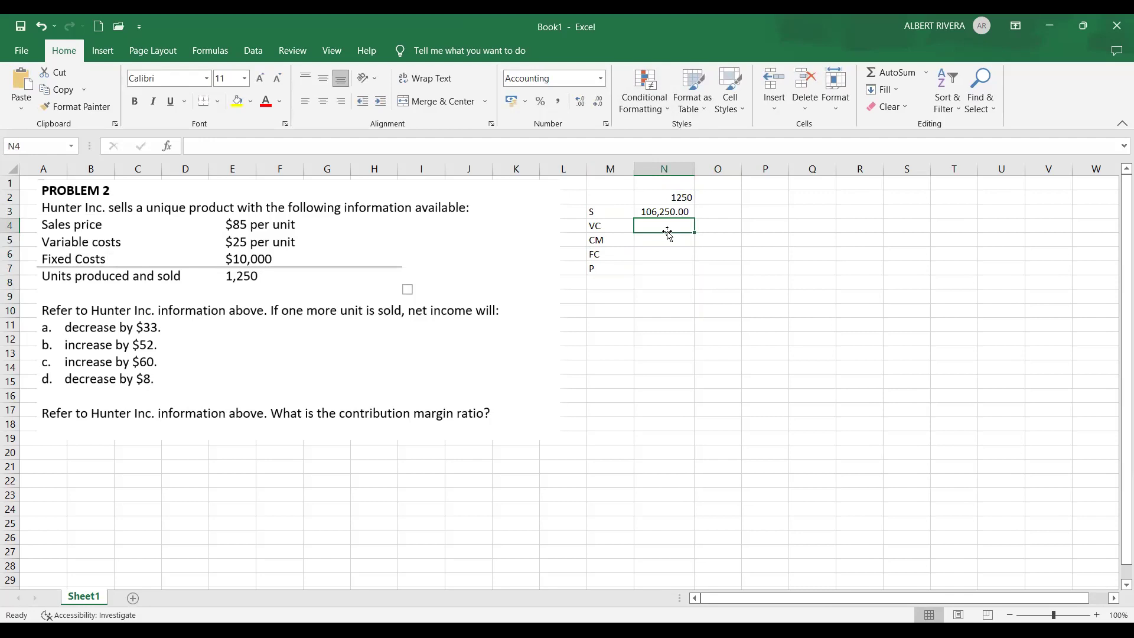
pyautogui.write('=')
pyautogui.click(685, 197)
pyautogui.write('*25')
pyautogui.press('Return')
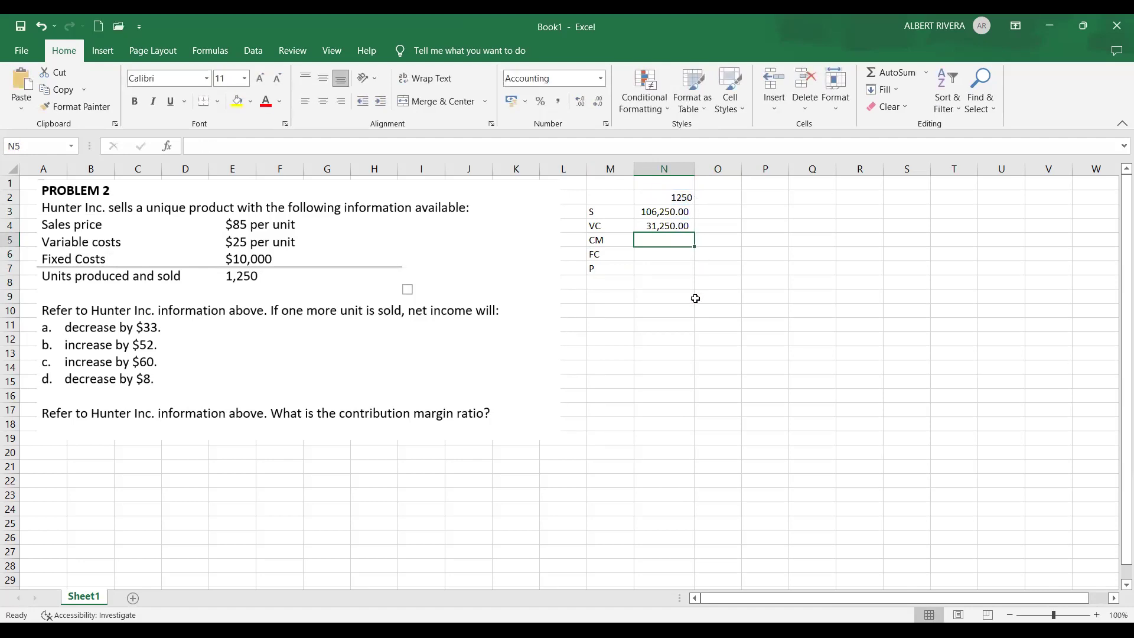
# Step: Calculate the contribution margin for 1250 units in N5 with the formula =N3-N4
pyautogui.write('=')
pyautogui.click(665, 207)
pyautogui.write('-')
pyautogui.click(665, 225)
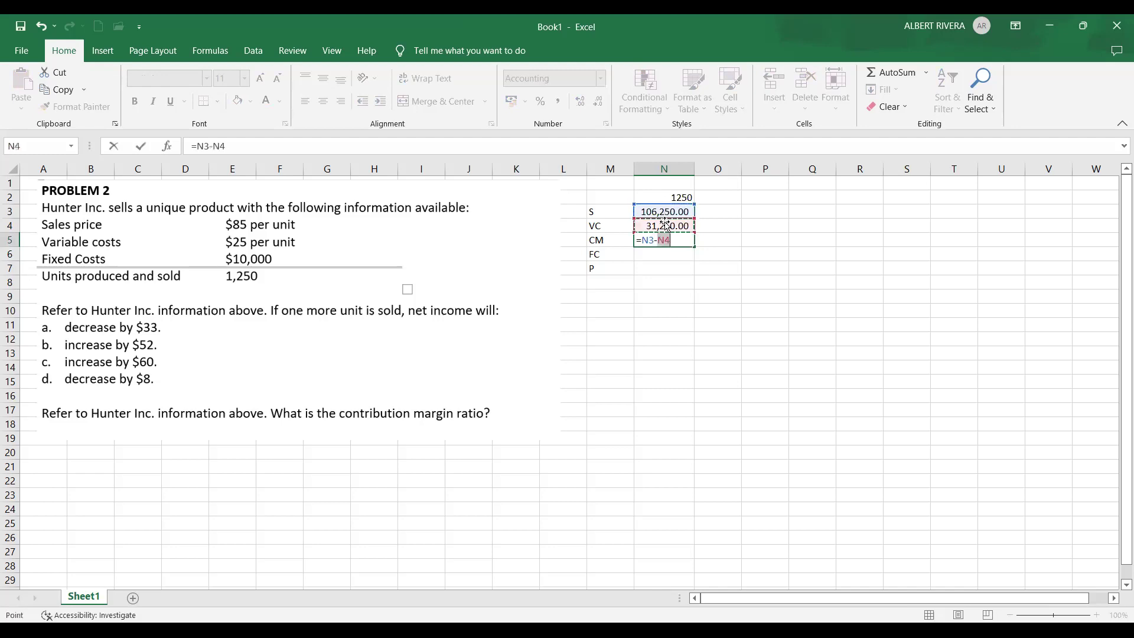
pyautogui.press('Return')
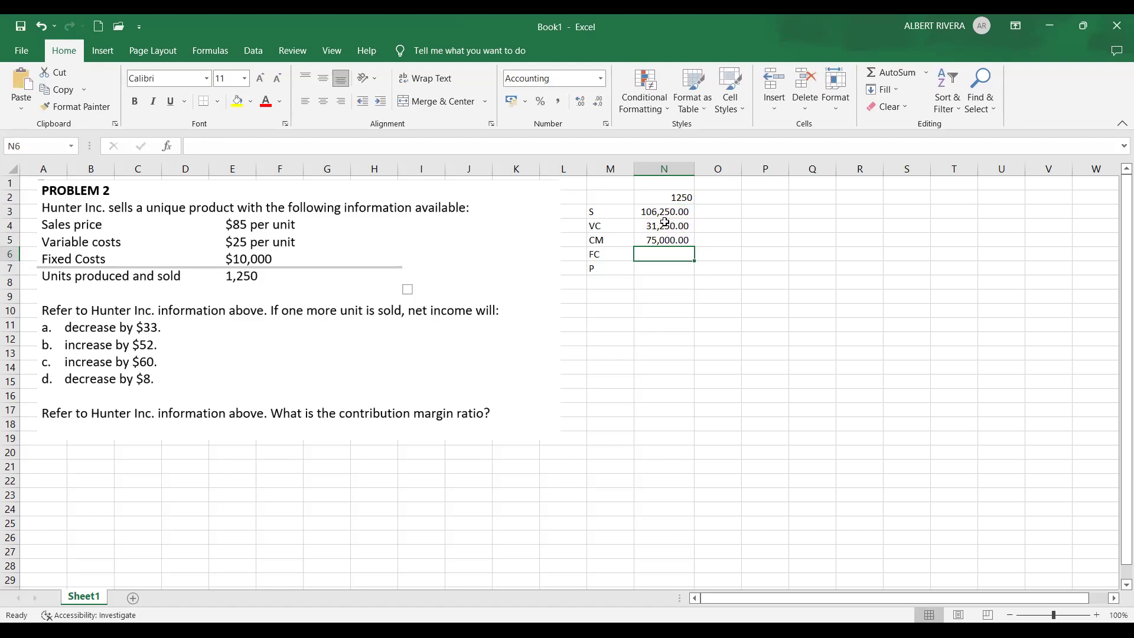
# Step: Enter fixed costs of 10000 in N6 and calculate the profit in N7 with the formula =N5-N6
pyautogui.write('10000')
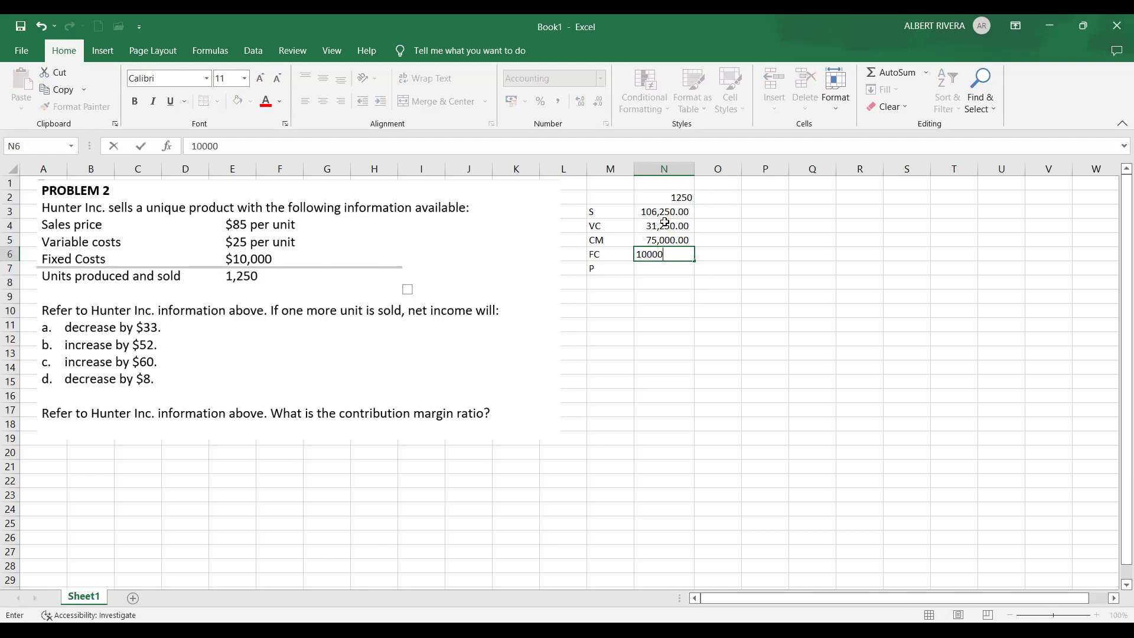
pyautogui.press('Return')
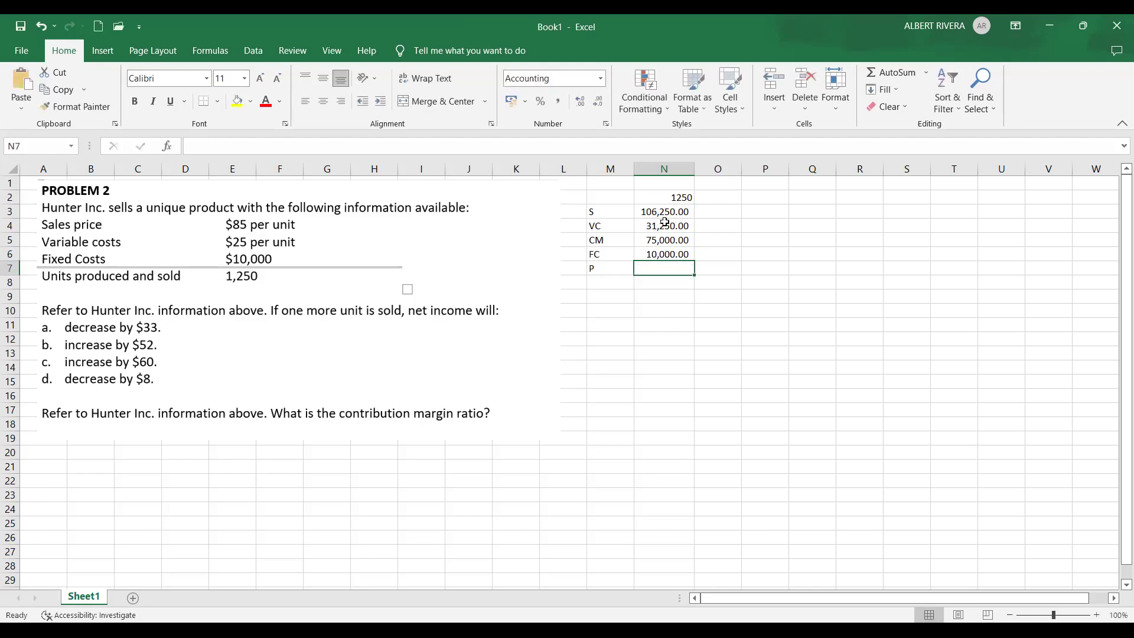
pyautogui.write('=')
pyautogui.click(671, 232)
pyautogui.click(669, 236)
pyautogui.write('-')
pyautogui.click(675, 254)
pyautogui.press('Return')
pyautogui.press('Up')
# Step: Enter 1251 as the unit count in O2 and calculate its sales in O3 with the formula =O2*85
pyautogui.click(734, 239)
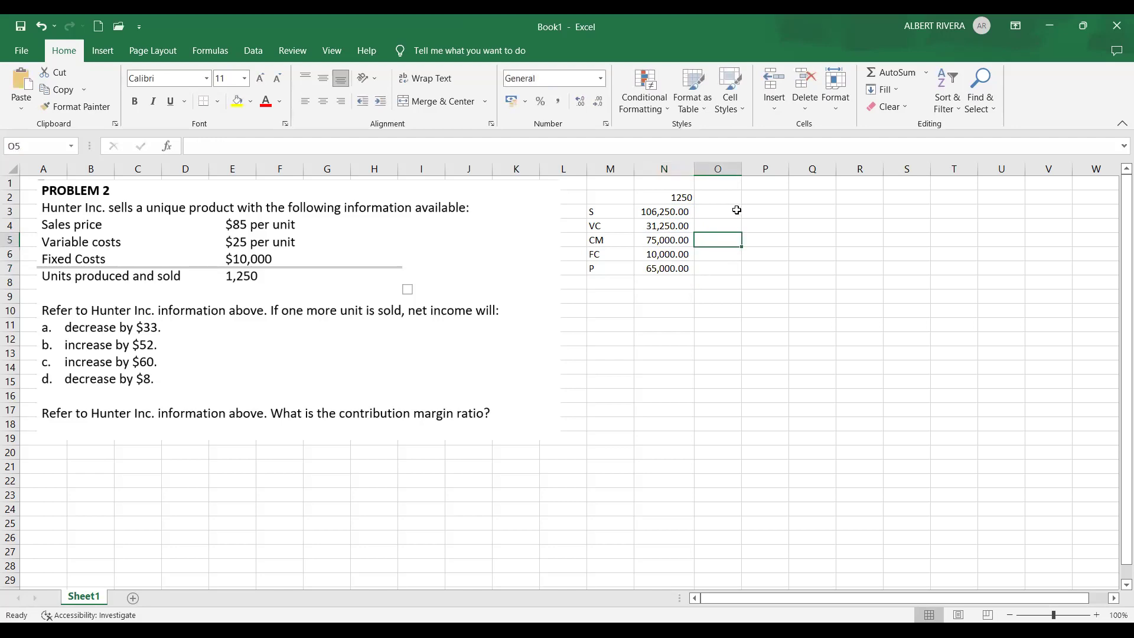
pyautogui.click(724, 197)
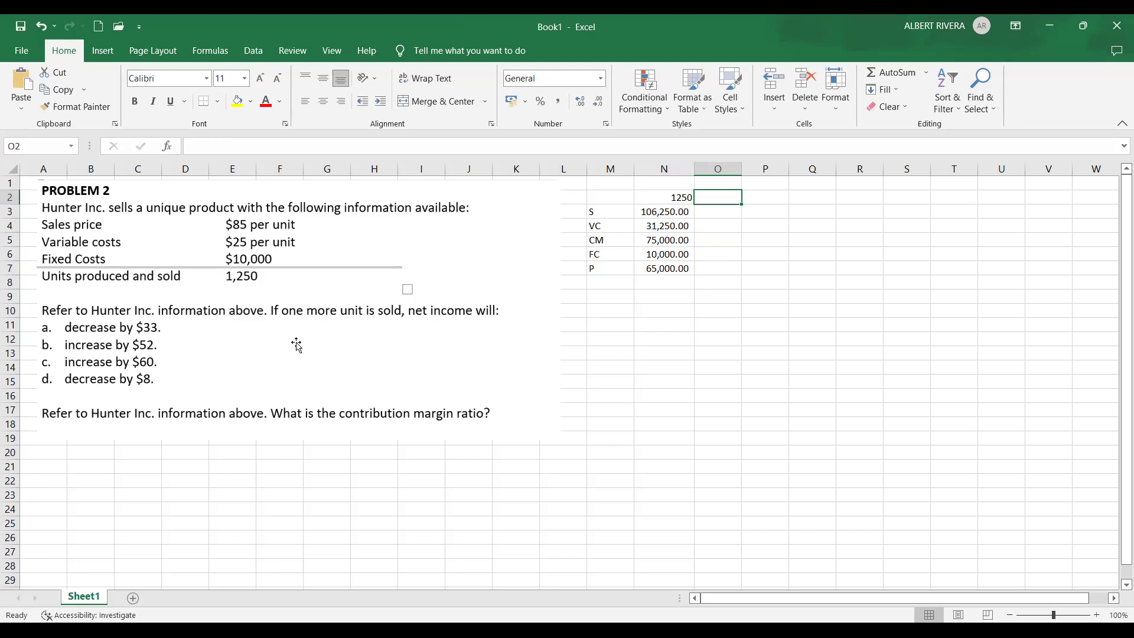
pyautogui.write('1')
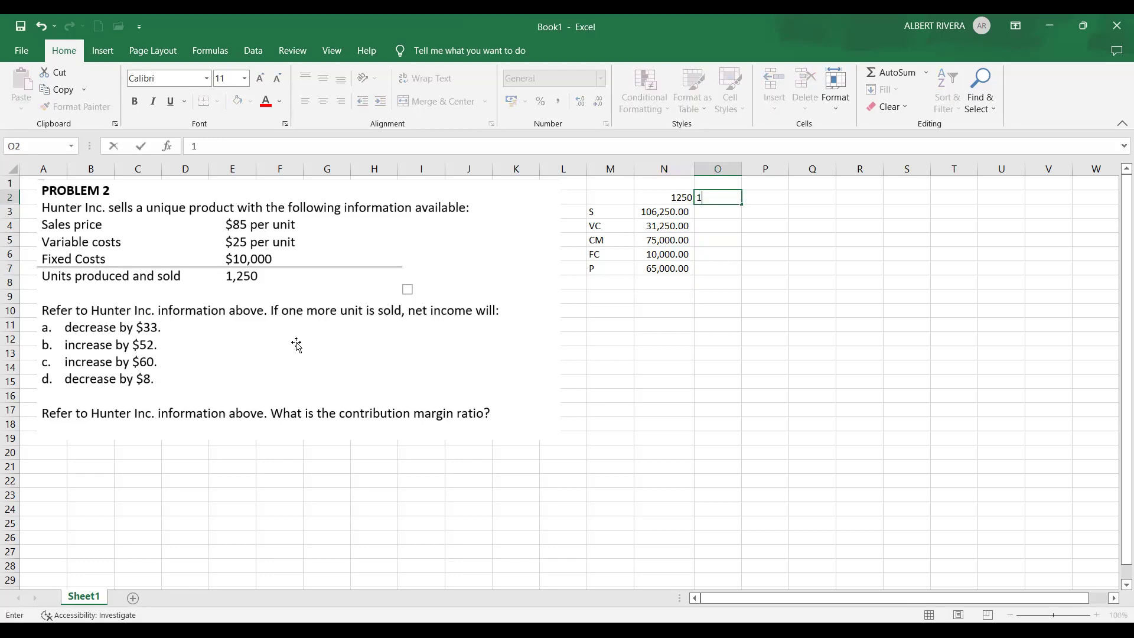
pyautogui.write('251')
pyautogui.press('Return')
pyautogui.write('=')
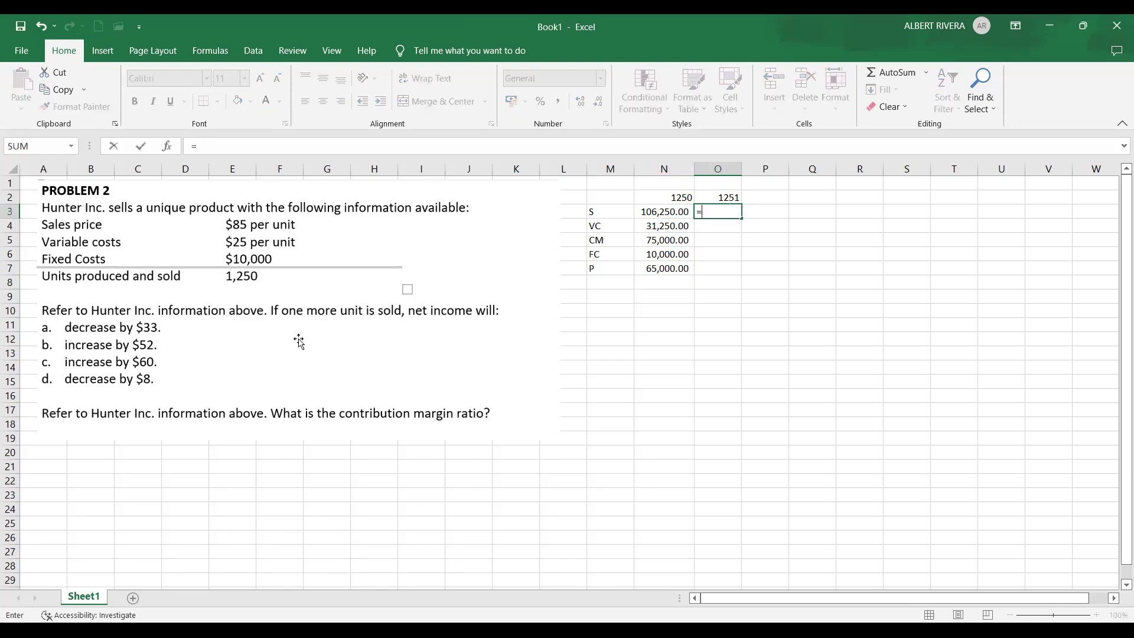
pyautogui.click(728, 197)
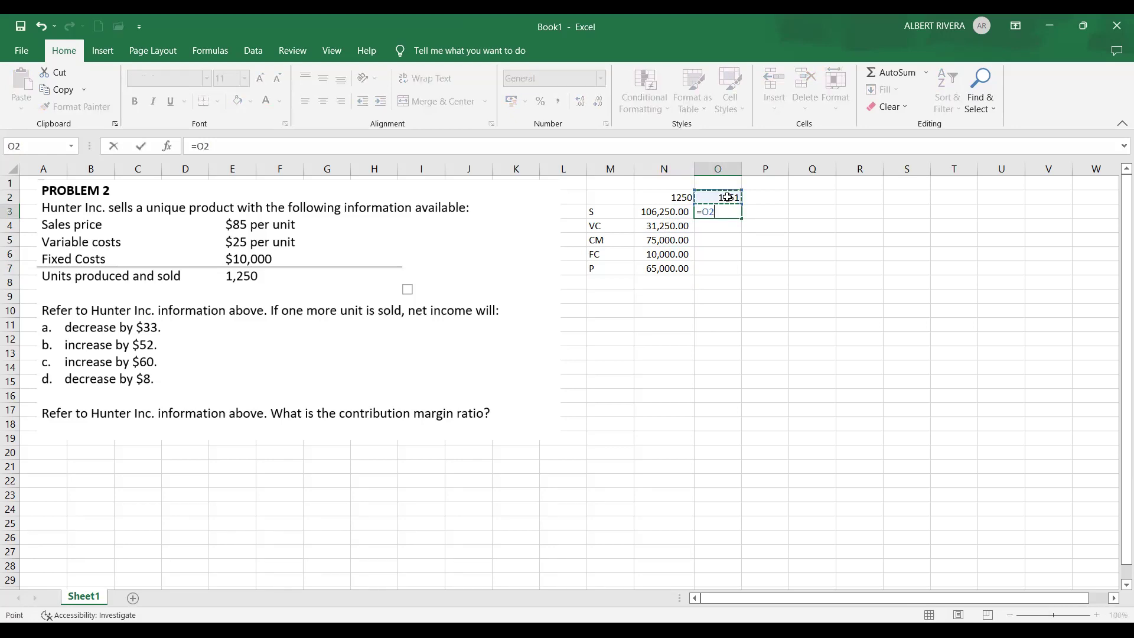
pyautogui.write('*85')
pyautogui.press('Return')
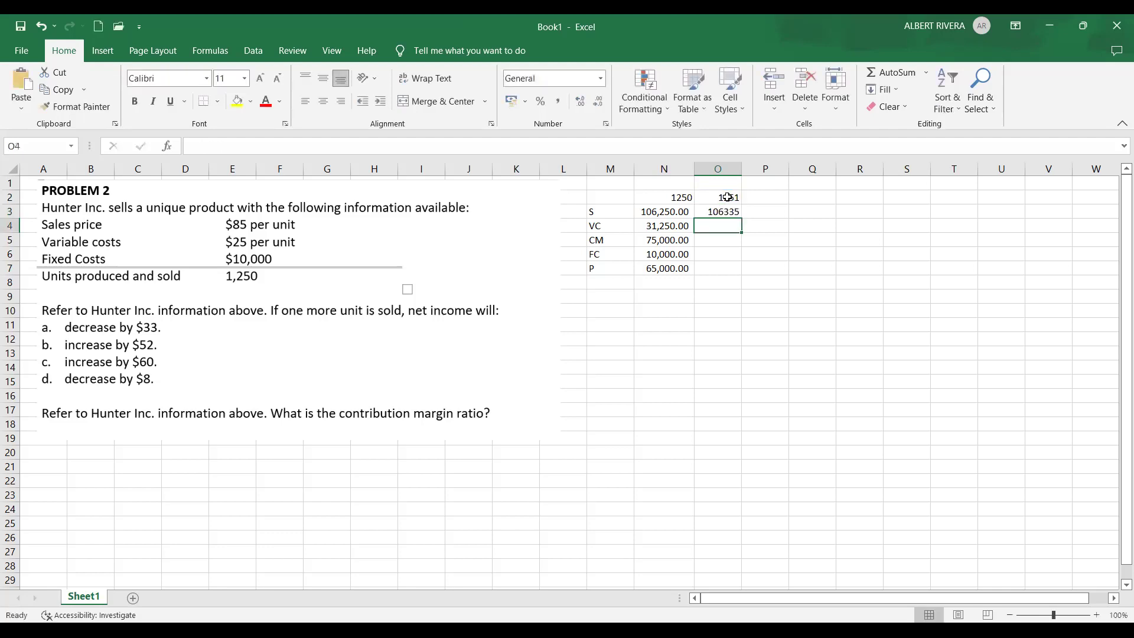
# Step: Calculate the variable costs in O4 with the formula =O2*25 and apply the comma number style to O3:O7
pyautogui.write('=')
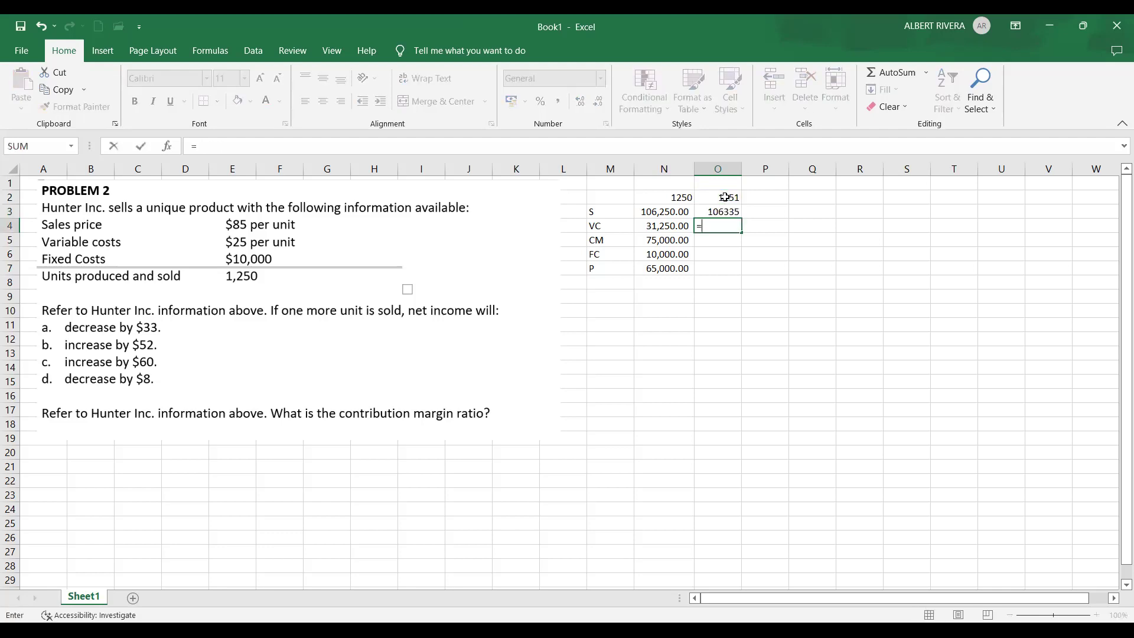
pyautogui.click(725, 197)
pyautogui.write('*2')
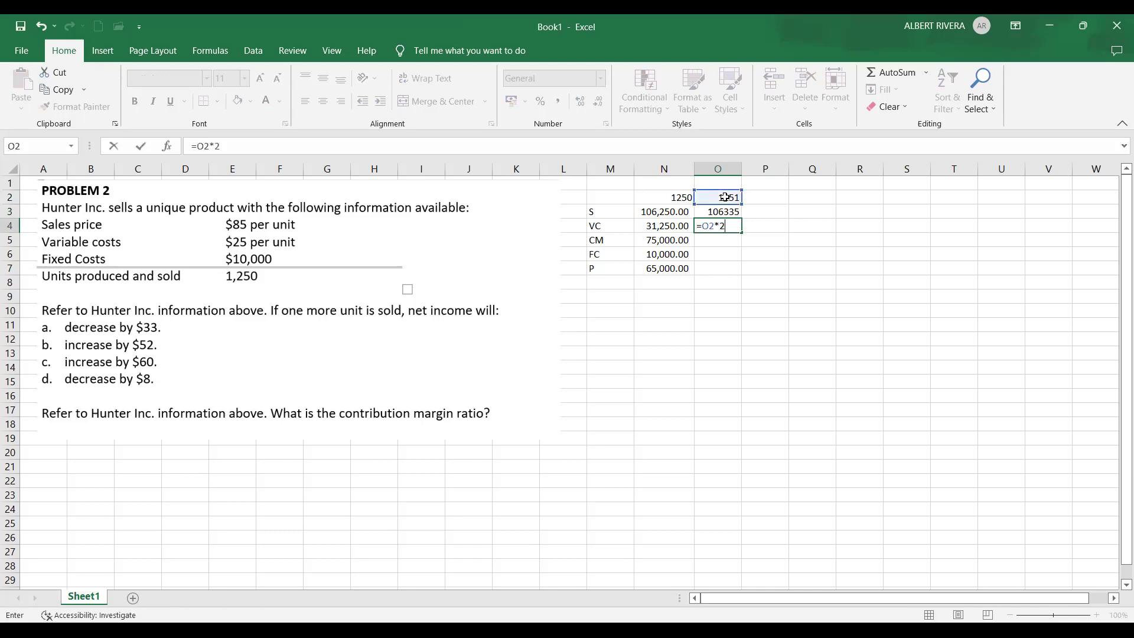
pyautogui.write('5')
pyautogui.press('Return')
pyautogui.moveTo(722, 211); pyautogui.dragTo(724, 268)
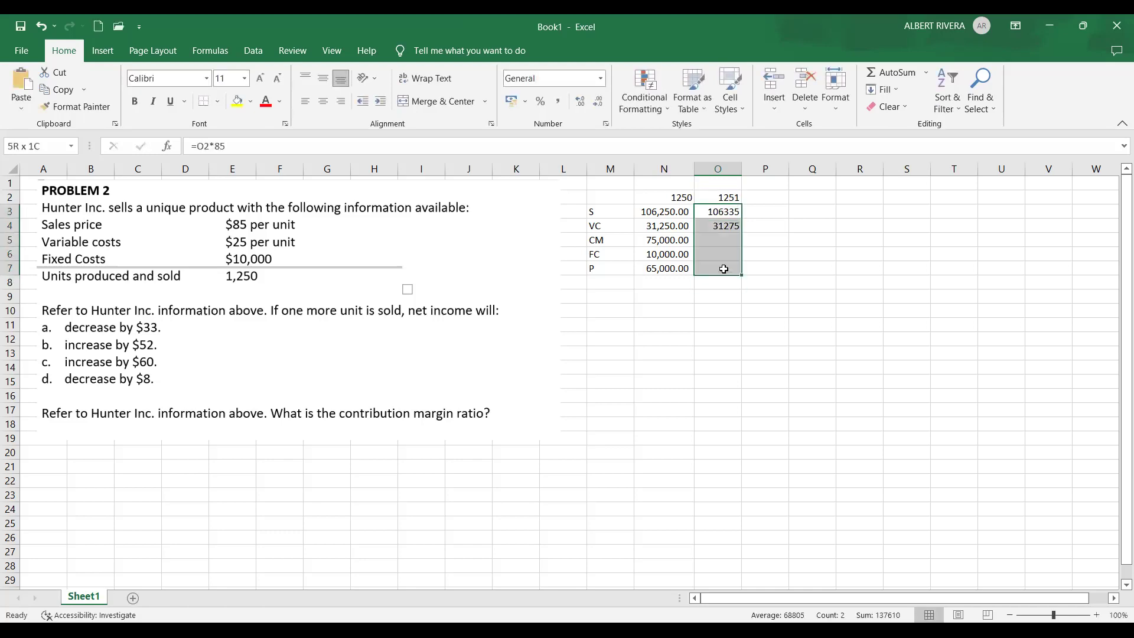
pyautogui.click(558, 101)
# Step: Calculate the contribution margin for 1251 units in O5 with the formula =O3-O4
pyautogui.click(730, 240)
pyautogui.write('=')
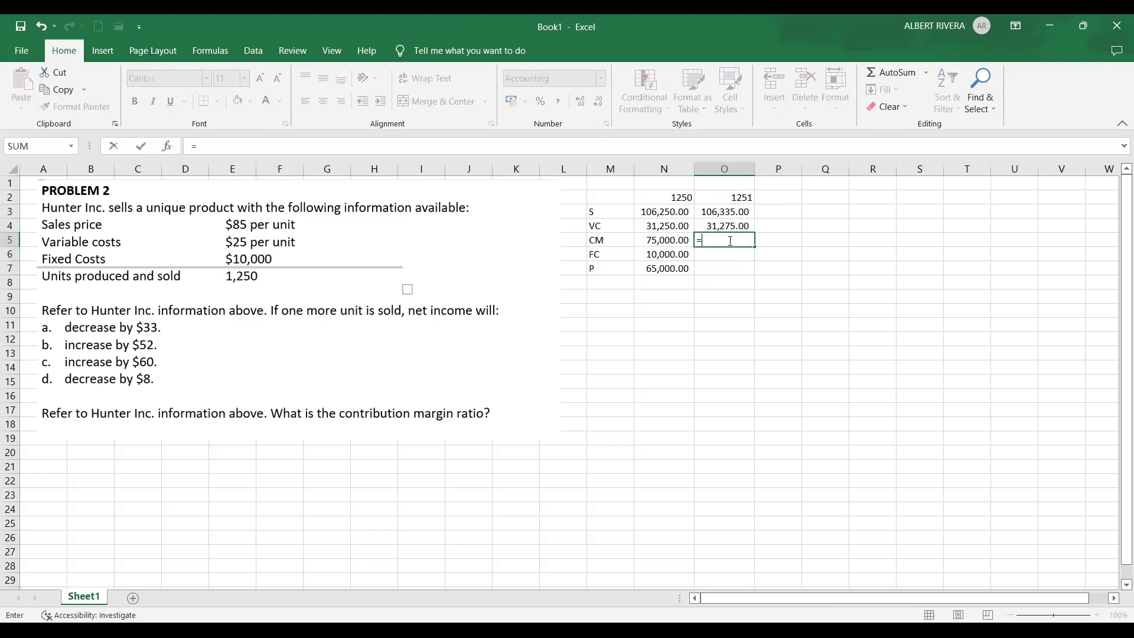
pyautogui.click(734, 211)
pyautogui.write('-')
pyautogui.click(728, 227)
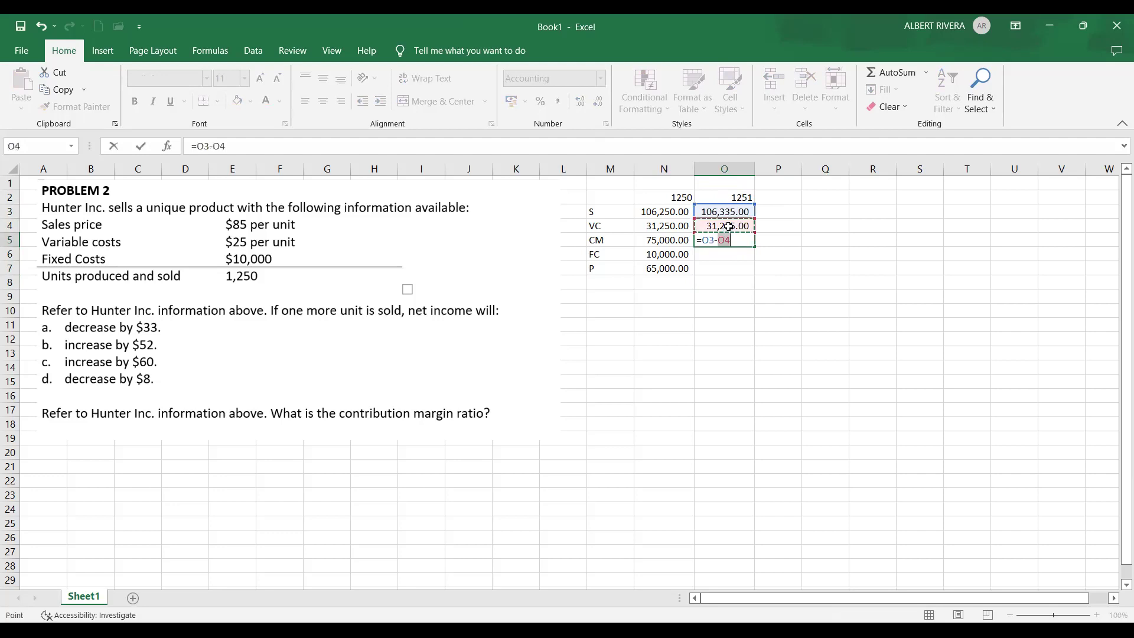
pyautogui.press('Return')
pyautogui.click(724, 243)
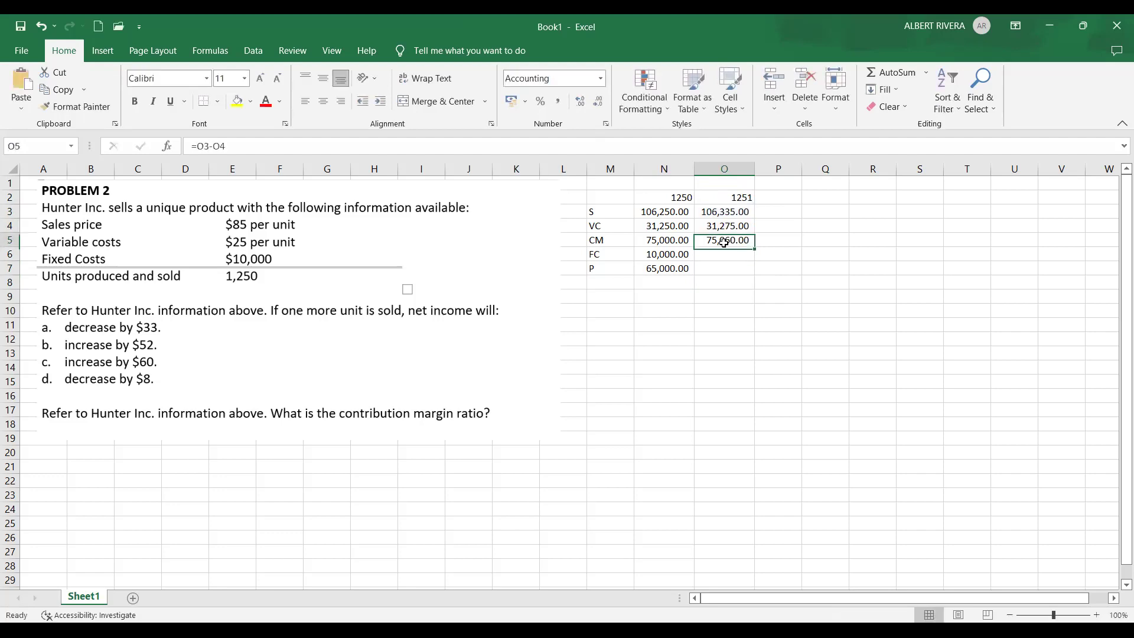
# Step: Enter fixed costs of 10000 in O6 and calculate the profit in O7 with the formula =O5-O6
pyautogui.click(741, 269)
pyautogui.click(737, 253)
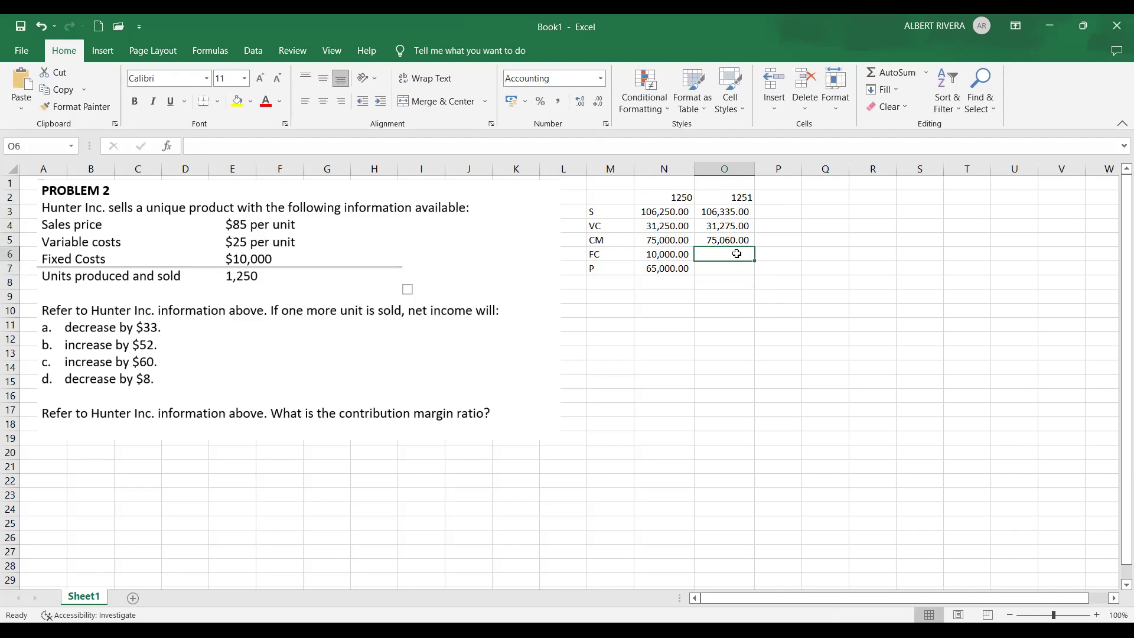
pyautogui.write('100,000')
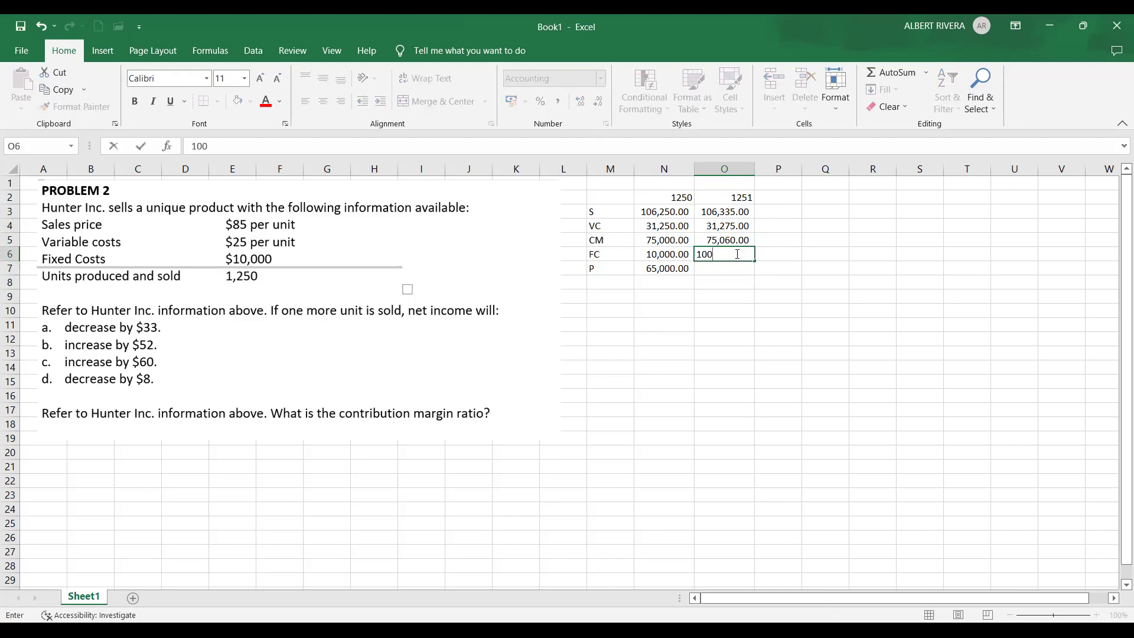
pyautogui.press('Return')
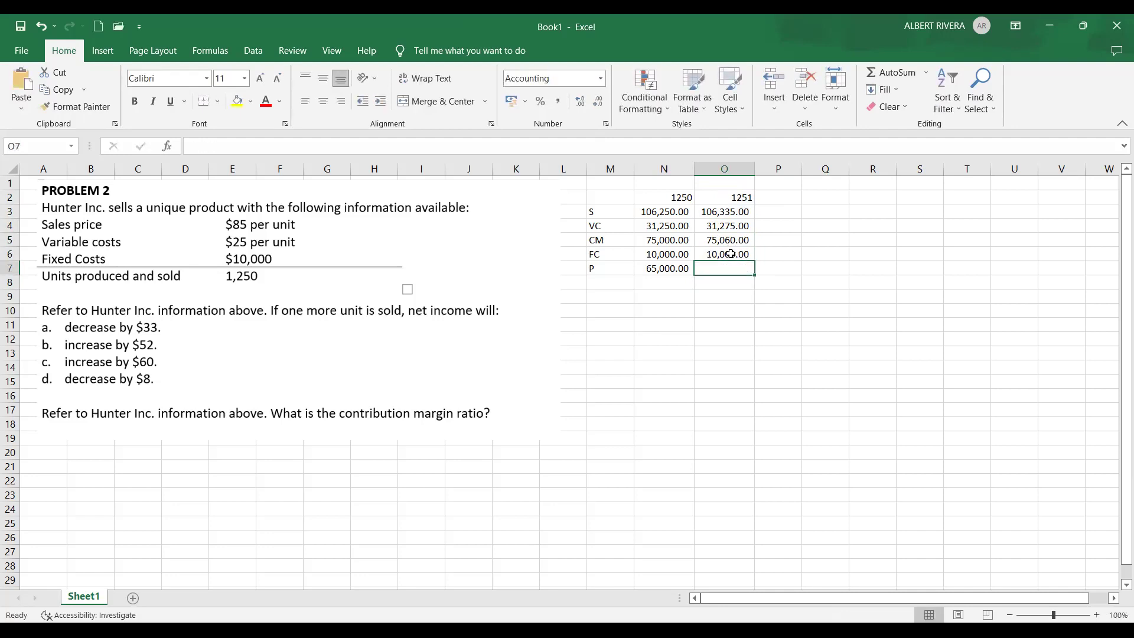
pyautogui.write('=')
pyautogui.click(718, 239)
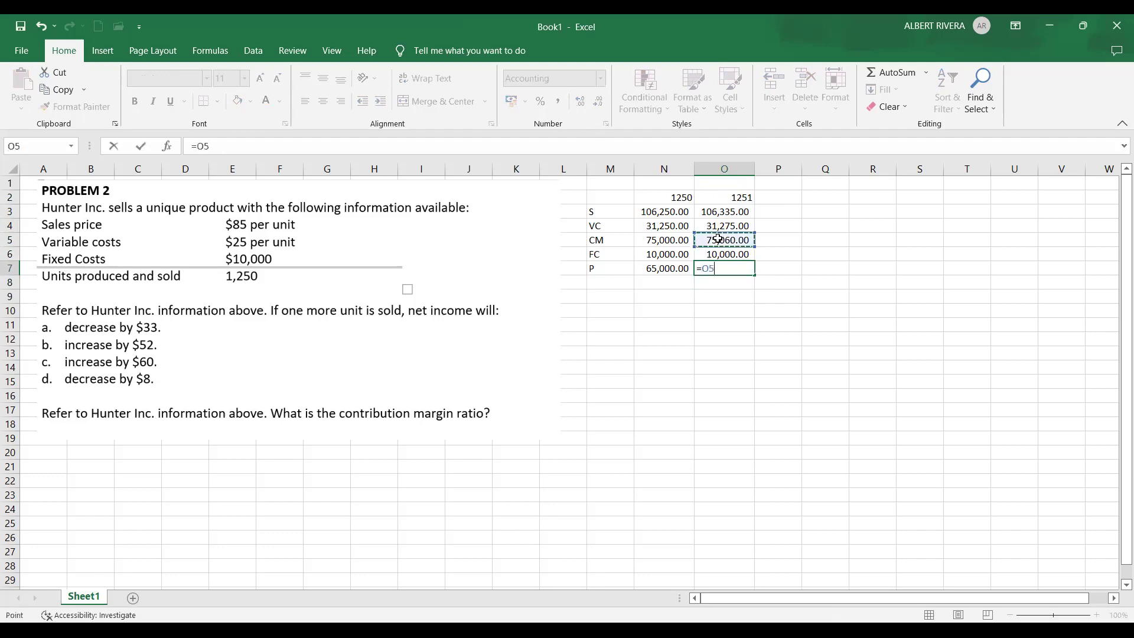
pyautogui.write('-')
pyautogui.click(716, 253)
pyautogui.press('Return')
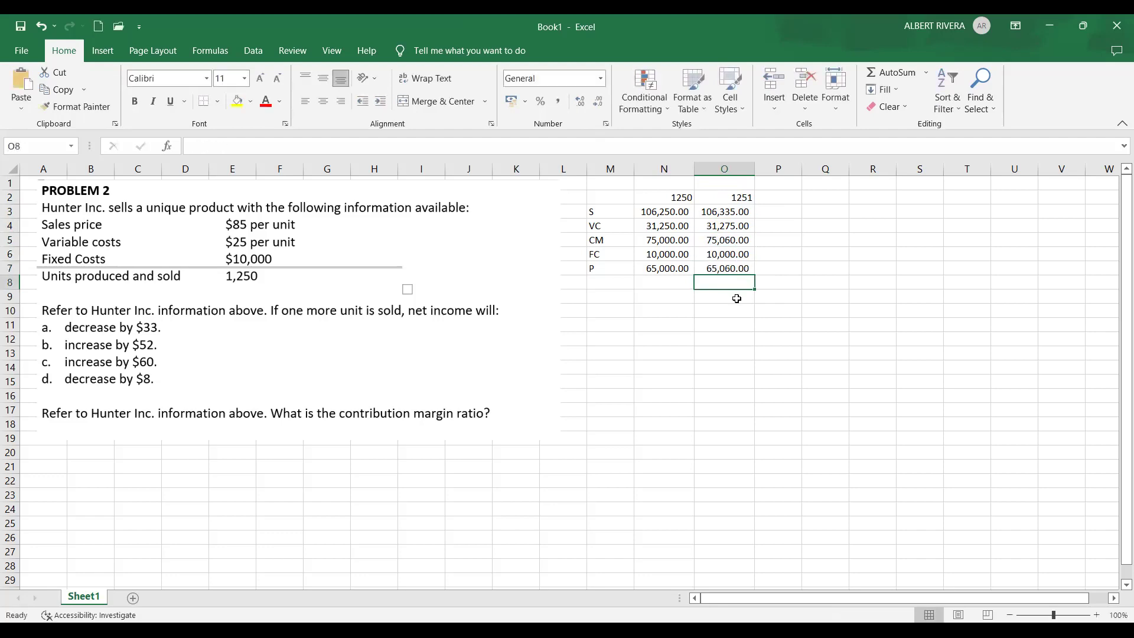
# Step: Compare the profit for 1251 units in O7 with the profit for 1250 units in N7
pyautogui.scroll(-1, 736, 296)
pyautogui.scroll(1, 737, 296)
pyautogui.click(730, 311)
pyautogui.click(729, 294)
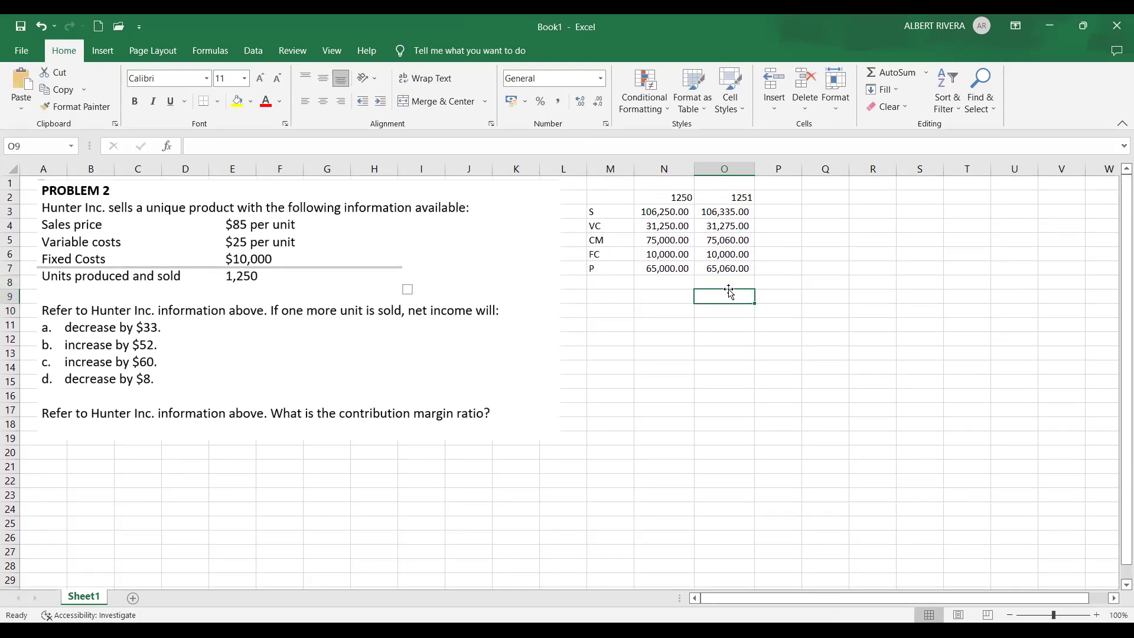
pyautogui.click(733, 272)
pyautogui.click(691, 272)
pyautogui.click(730, 269)
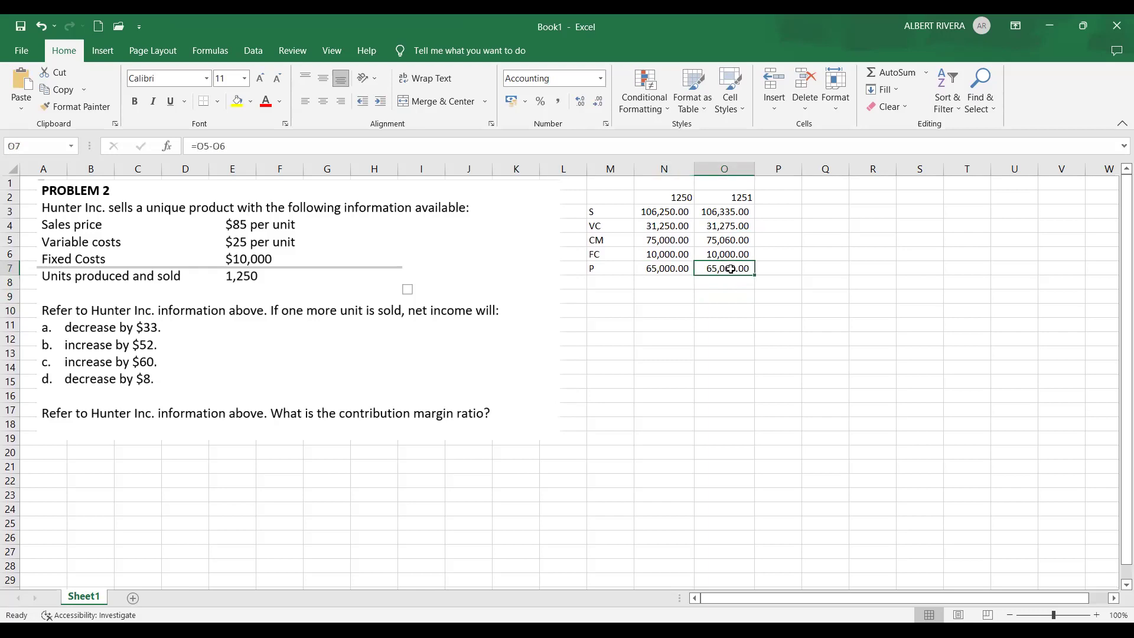
pyautogui.click(735, 280)
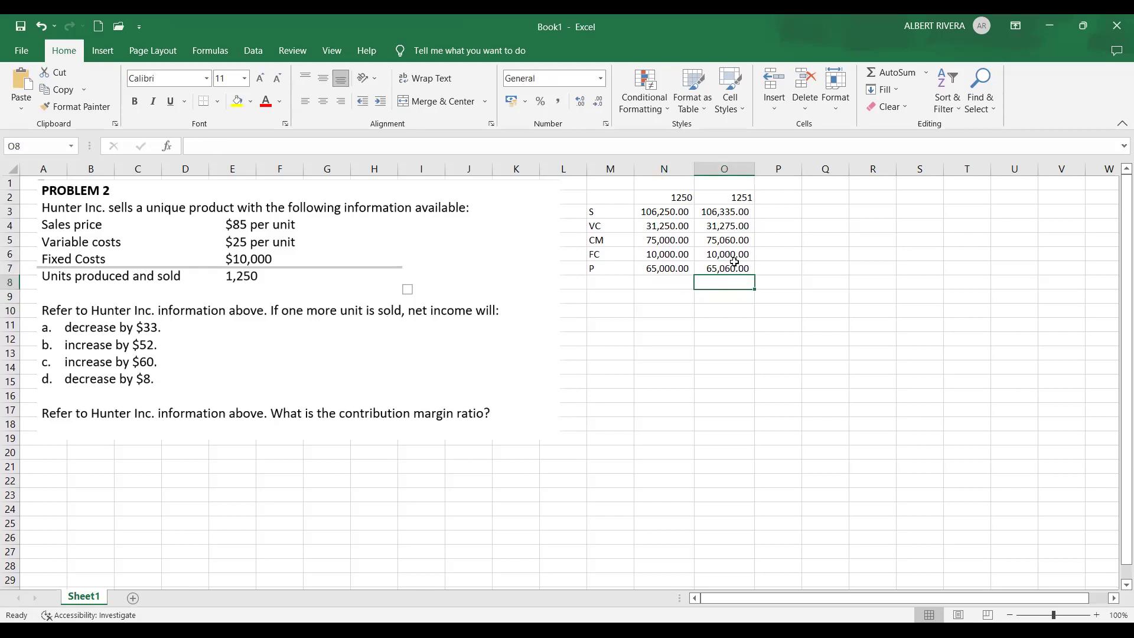
# Step: Calculate the profit difference between 1251 and 1250 units in P7 with the formula =O7-N7
pyautogui.click(784, 269)
pyautogui.write('=')
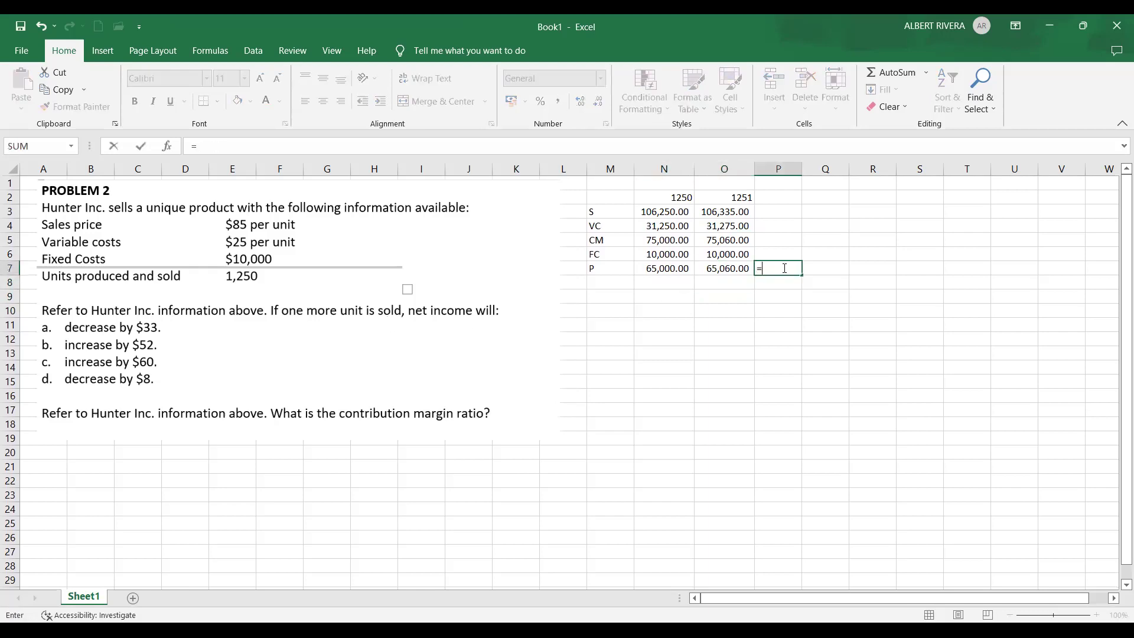
pyautogui.click(726, 269)
pyautogui.write('-')
pyautogui.click(666, 266)
pyautogui.press('Return')
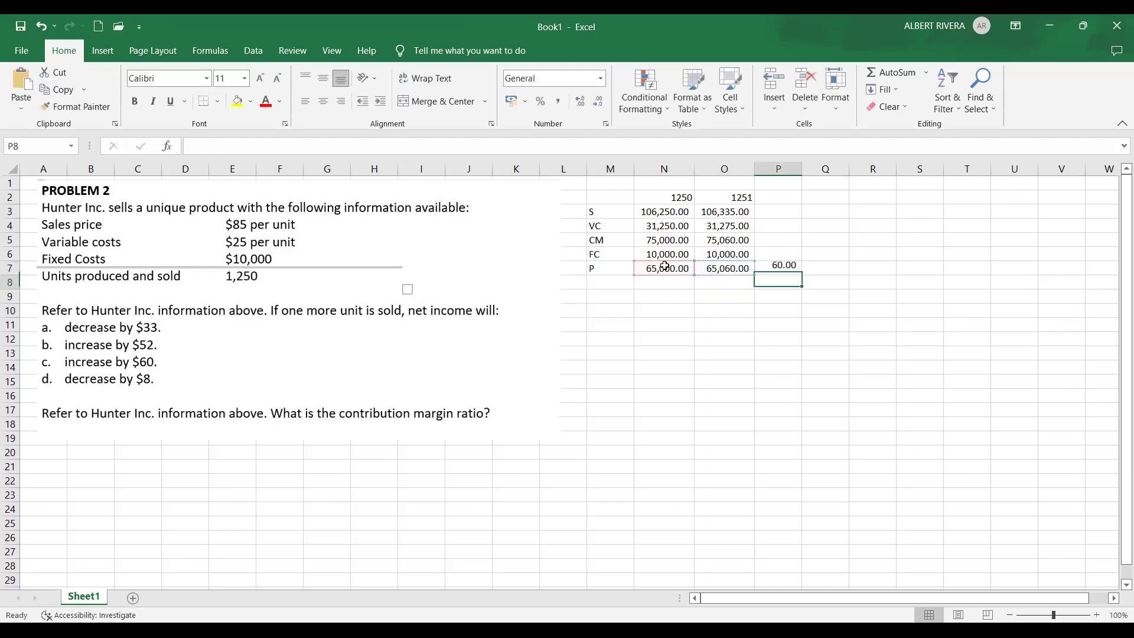
# Step: Narrow column M to fit its short row labels
pyautogui.scroll(-1, 729, 317)
pyautogui.click(731, 313)
pyautogui.scroll(1, 731, 314)
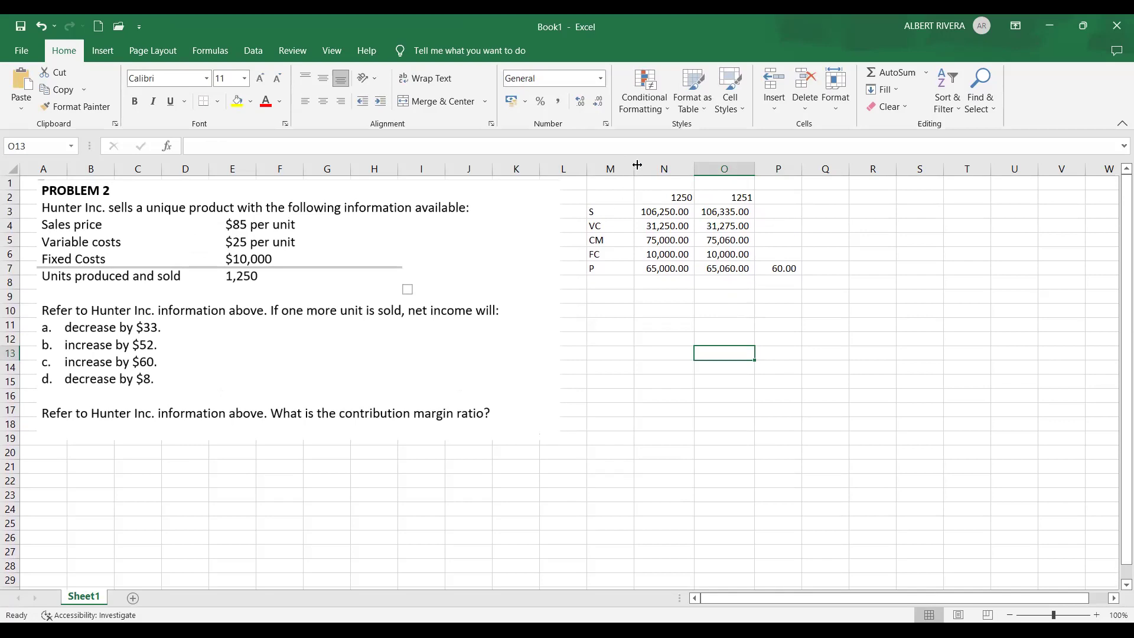
pyautogui.moveTo(637, 165); pyautogui.dragTo(611, 165)
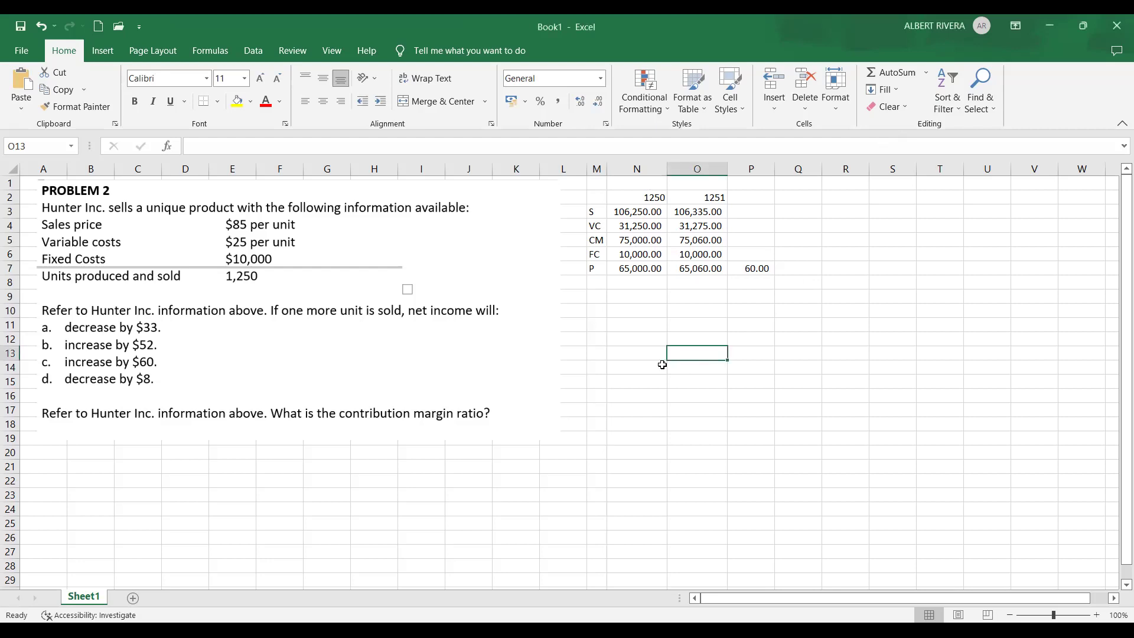
pyautogui.click(637, 339)
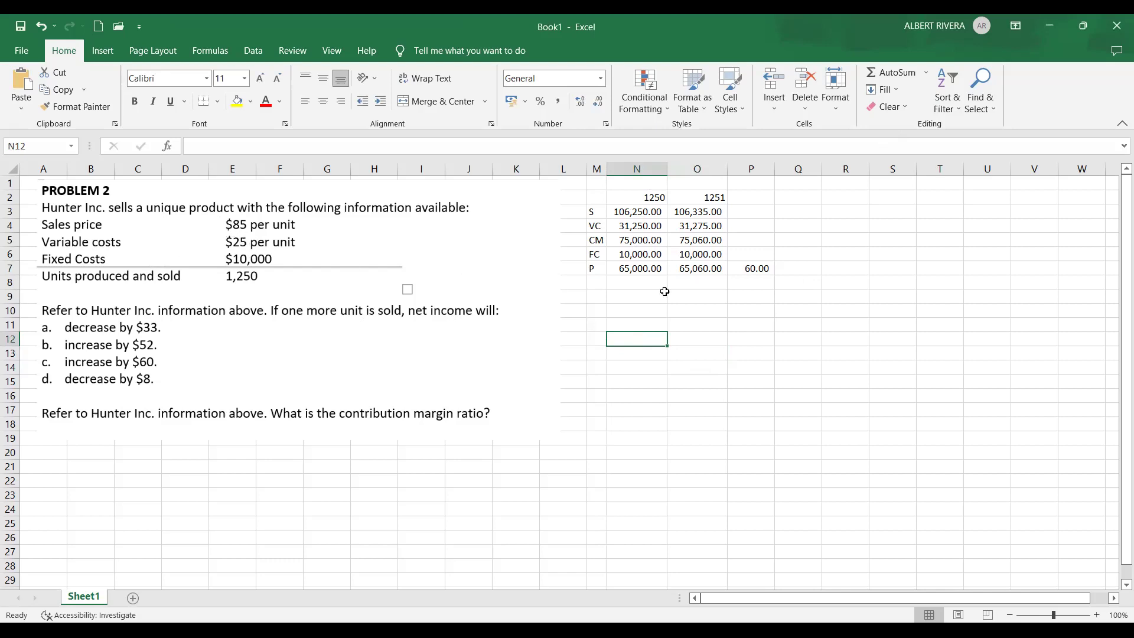
# Step: Add the row labels SPU in M10 and VCU in M11 for a per-unit calculation
pyautogui.click(603, 310)
pyautogui.write('SP')
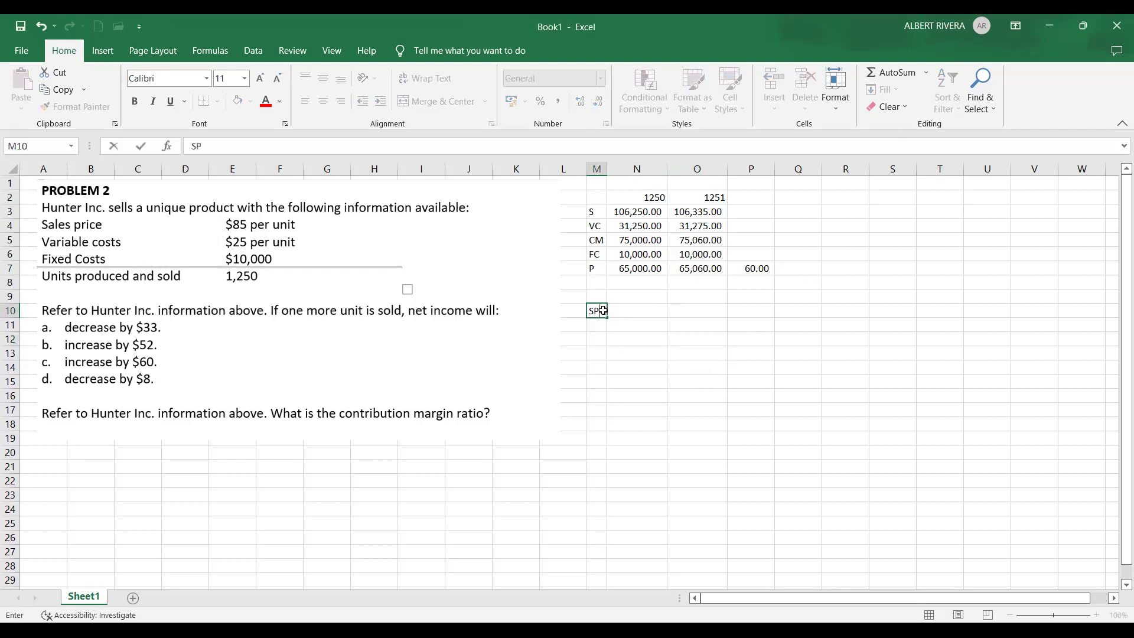
pyautogui.write('U')
pyautogui.press('Return')
pyautogui.write('VCU')
# Step: Enter the unit selling price of 85 in N10 and the unit variable cost of 25 in N11
pyautogui.click(624, 312)
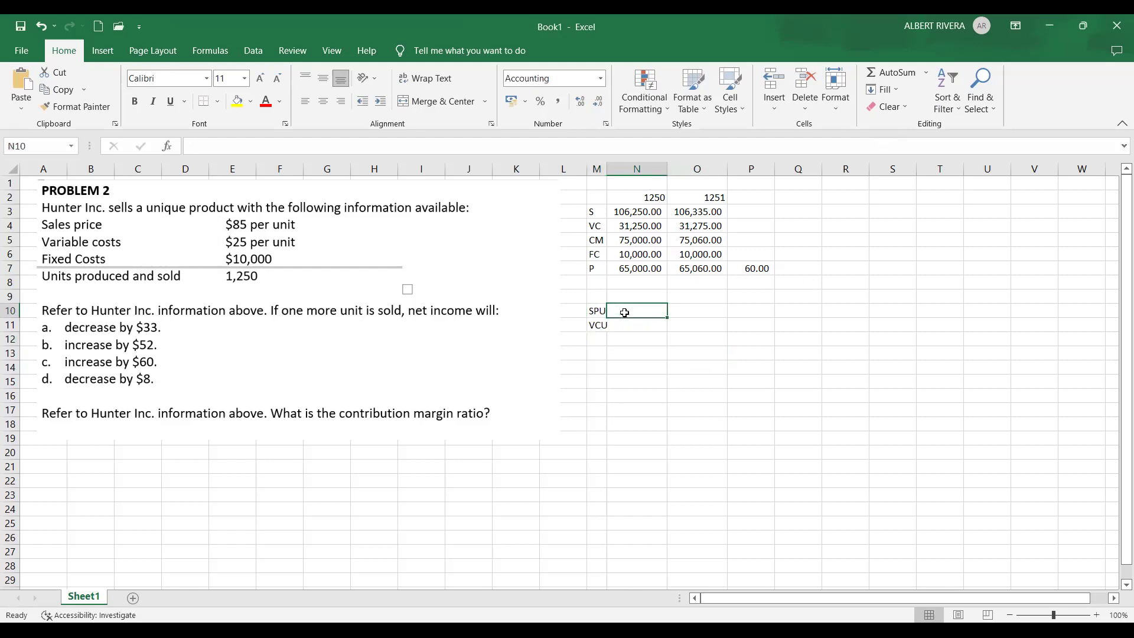
pyautogui.write('85')
pyautogui.press('Return')
pyautogui.write('2')
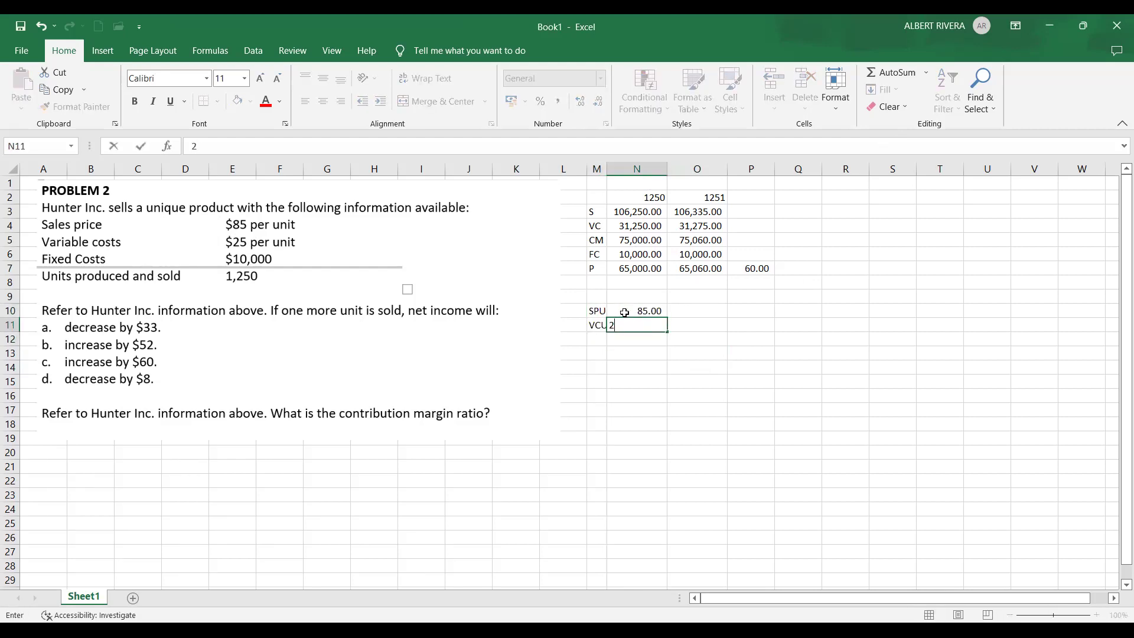
pyautogui.write('5')
pyautogui.press('Return')
# Step: Label M12 as CMU and calculate the unit contribution margin in N12 with the formula =N10-N11
pyautogui.press('Left')
pyautogui.write('C')
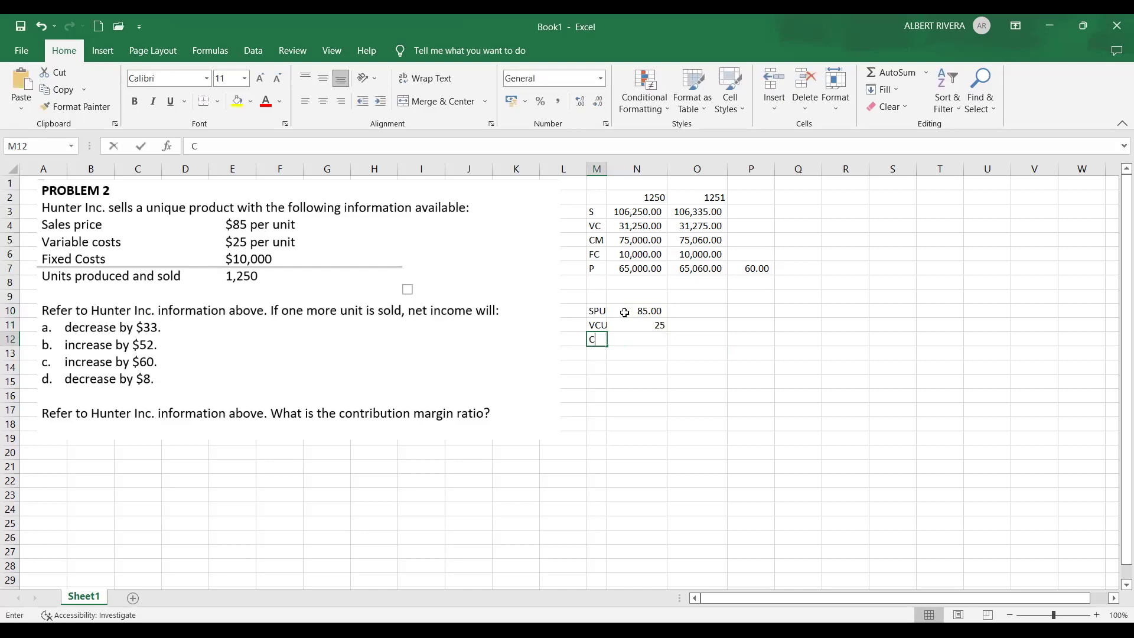
pyautogui.write('MU')
pyautogui.press('Right')
pyautogui.write('=')
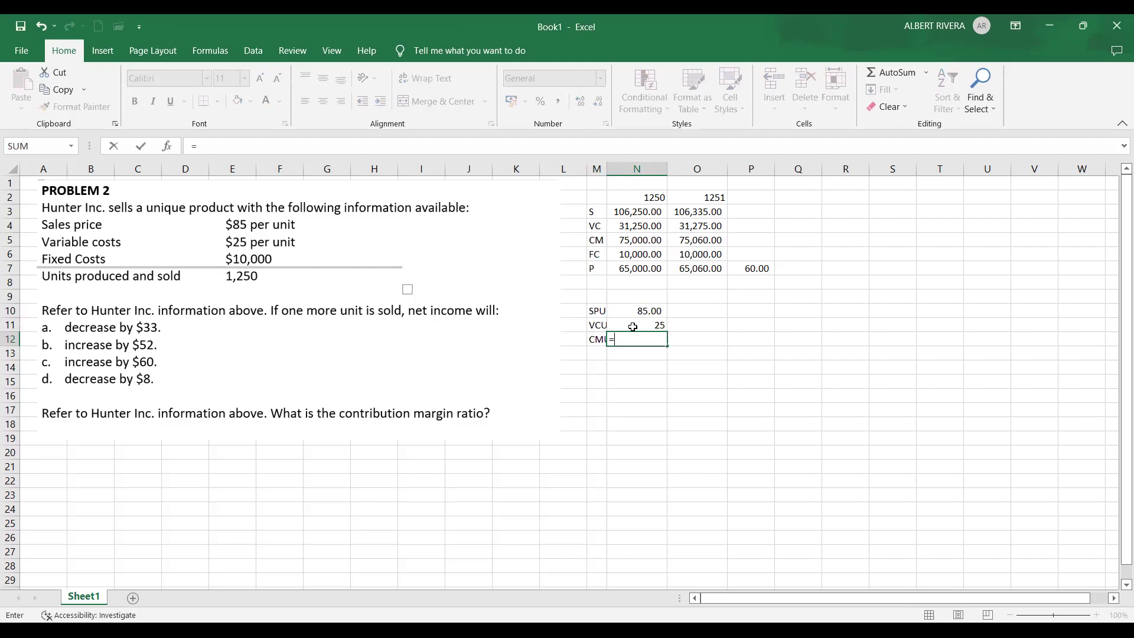
pyautogui.click(635, 312)
pyautogui.write('-')
pyautogui.click(633, 327)
pyautogui.press('Return')
# Step: Apply the comma number style to N10:N12 and fill N12 with yellow
pyautogui.moveTo(636, 312); pyautogui.dragTo(638, 340)
pyautogui.click(555, 101)
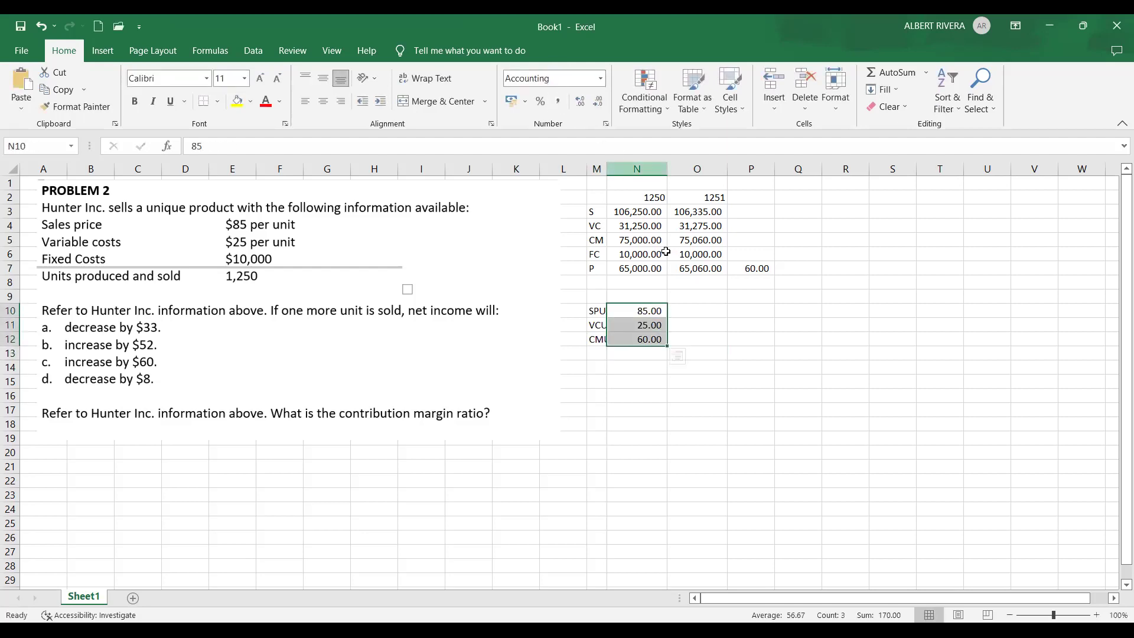
pyautogui.click(641, 337)
pyautogui.click(238, 101)
# Step: Review how the selling price in N10 and variable cost in N11 lead to the unit contribution margin in N12
pyautogui.click(633, 378)
pyautogui.click(637, 394)
pyautogui.scroll(-1, 658, 387)
pyautogui.scroll(1, 658, 387)
pyautogui.click(680, 354)
pyautogui.click(648, 309)
pyautogui.click(649, 328)
pyautogui.click(648, 339)
pyautogui.scroll(-1, 655, 360)
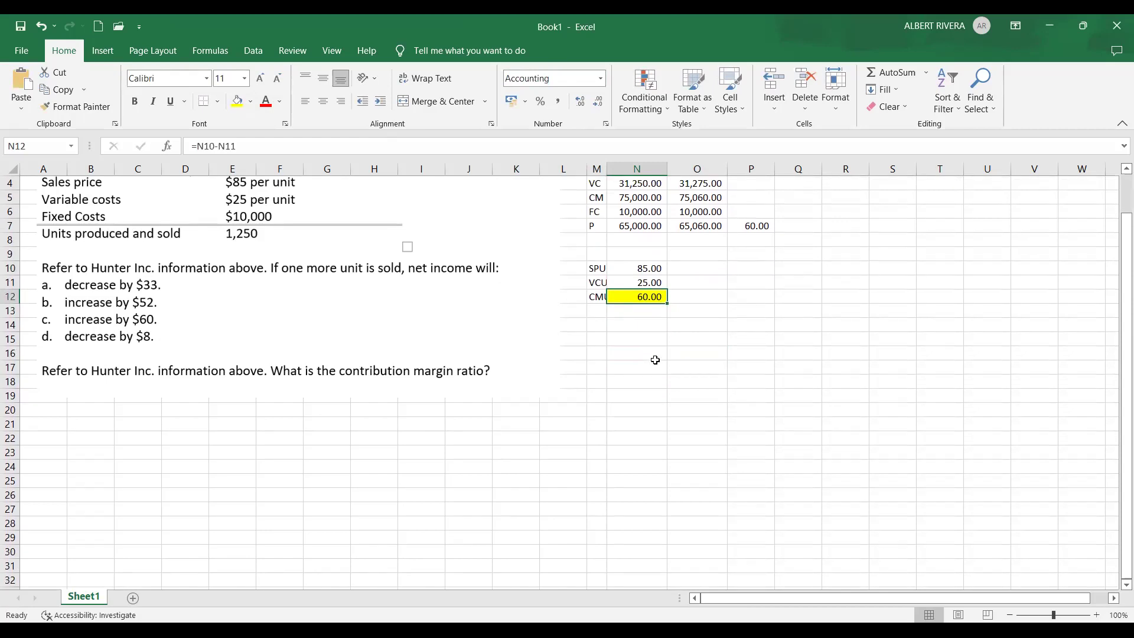
pyautogui.scroll(1, 655, 360)
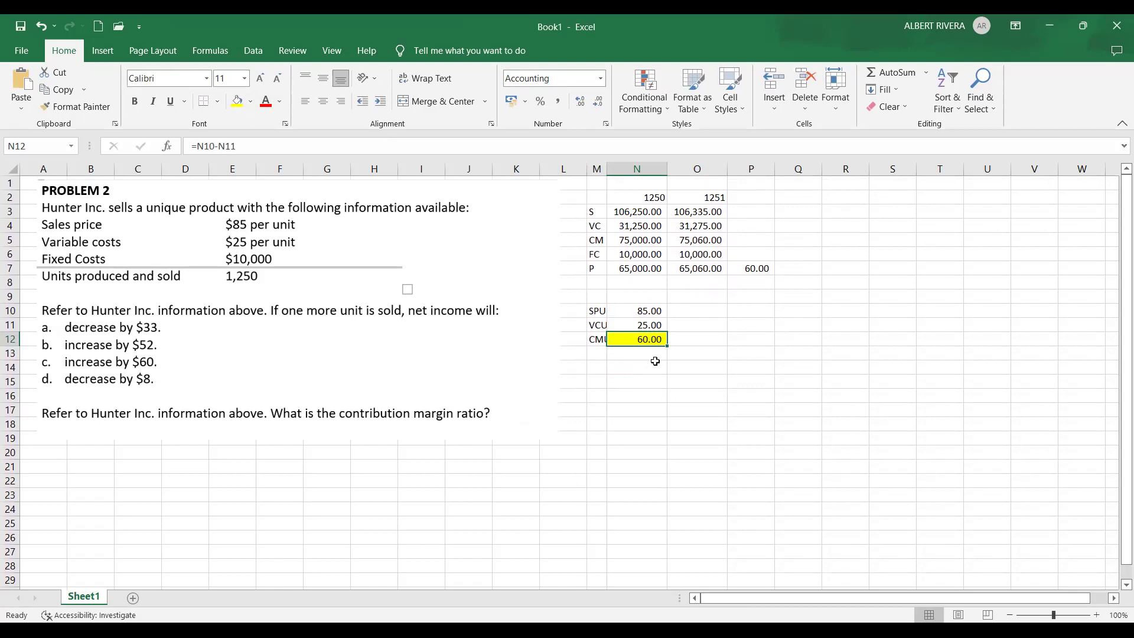
# Step: Fill the 1250-unit heading in N2 with yellow
pyautogui.click(723, 293)
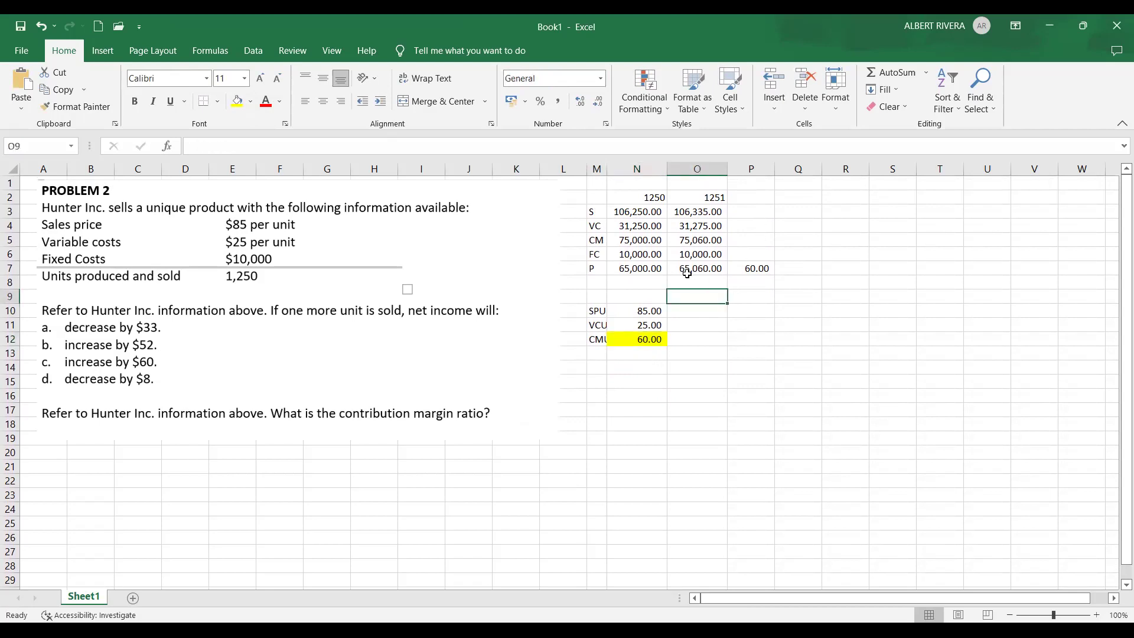
pyautogui.click(651, 199)
pyautogui.click(244, 106)
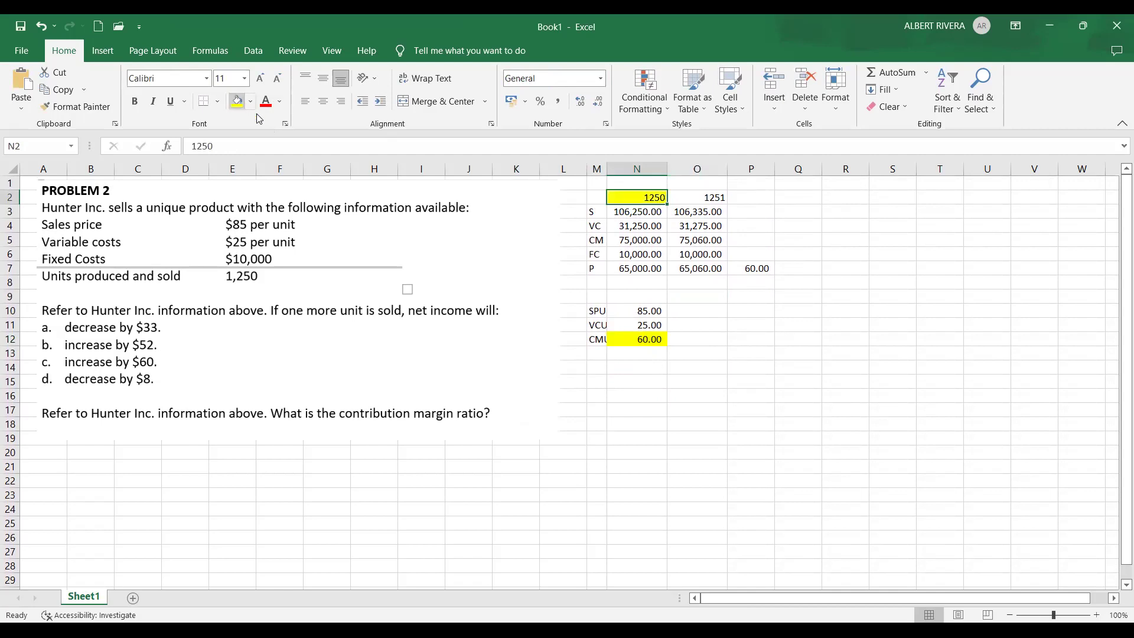
# Step: Compare the unit quantities in N2 and O2 and the corresponding profits in N7 and O7
pyautogui.scroll(-1, 684, 266)
pyautogui.scroll(1, 685, 266)
pyautogui.click(709, 197)
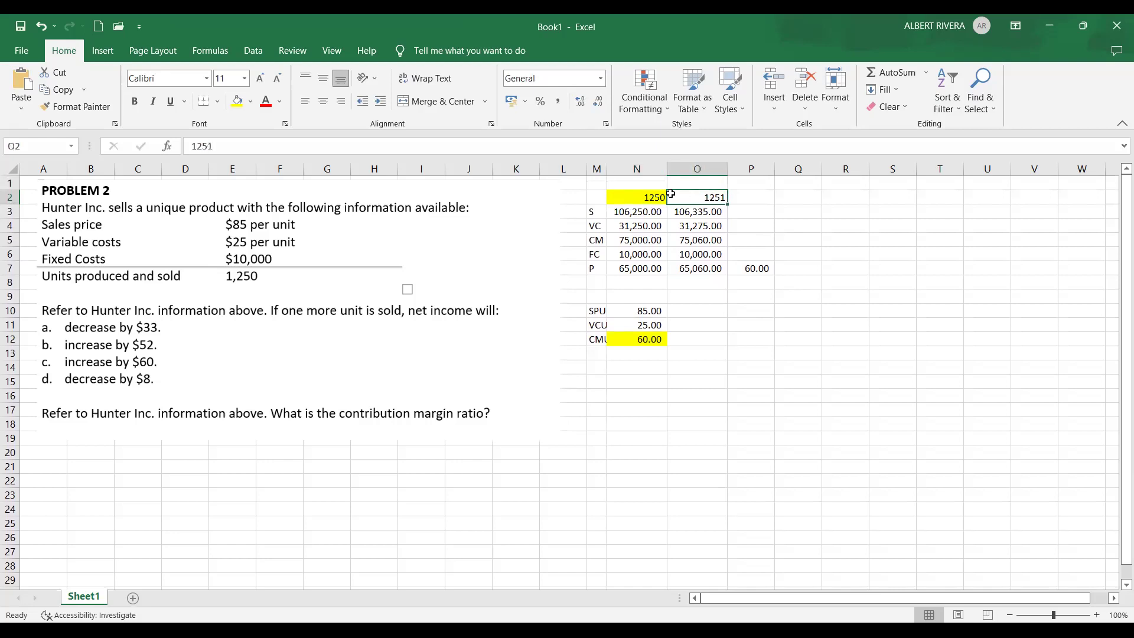
pyautogui.click(652, 197)
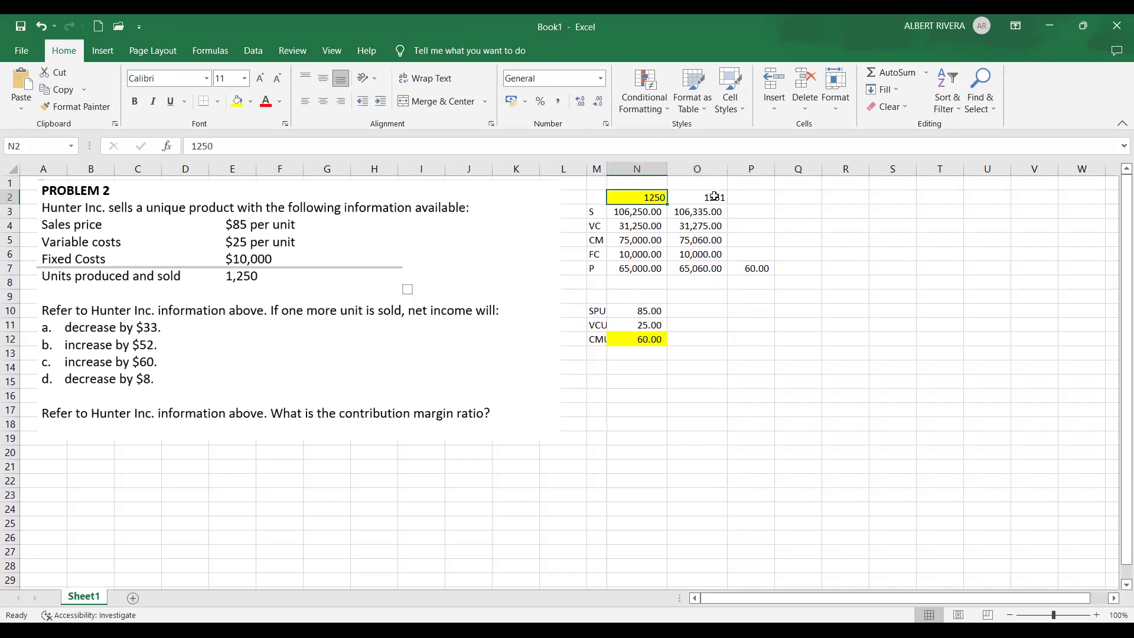
pyautogui.click(714, 196)
pyautogui.click(657, 199)
pyautogui.click(697, 197)
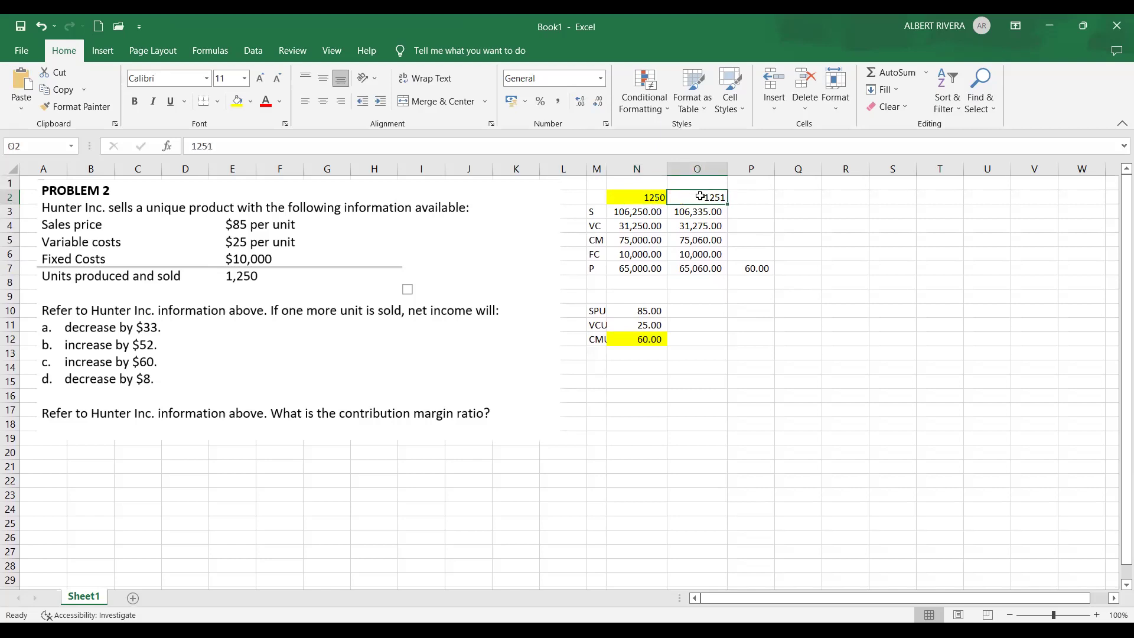
pyautogui.click(690, 270)
pyautogui.click(648, 267)
pyautogui.click(706, 268)
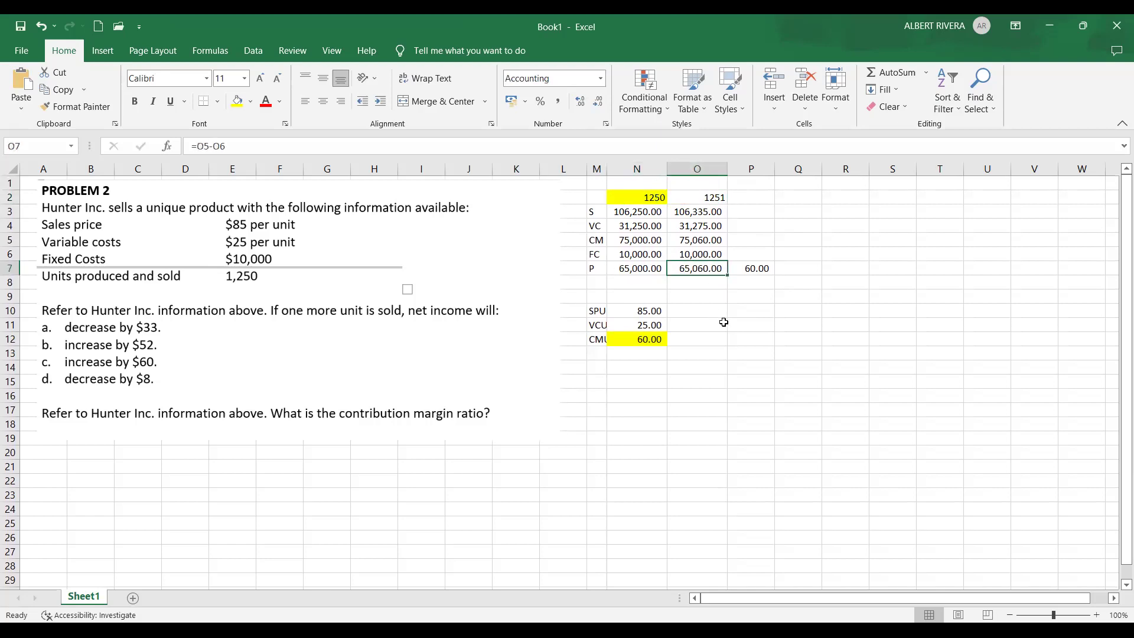
# Step: Examine the change in units sold between N2 and O2
pyautogui.scroll(-1, 724, 322)
pyautogui.scroll(1, 726, 319)
pyautogui.click(706, 199)
pyautogui.click(653, 197)
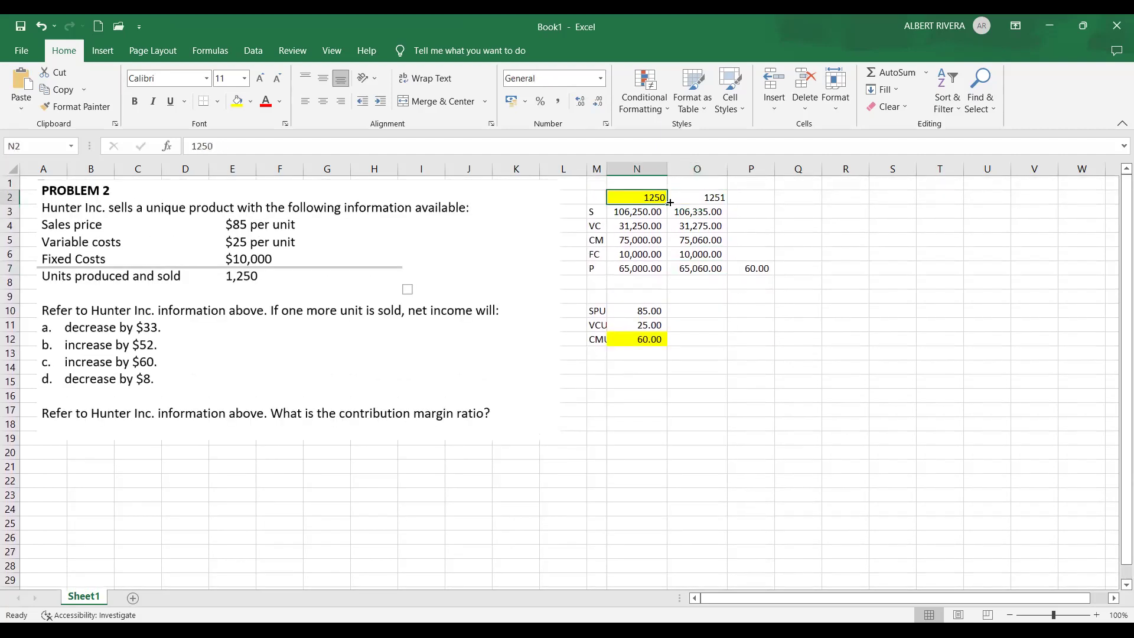
pyautogui.click(704, 196)
pyautogui.click(657, 197)
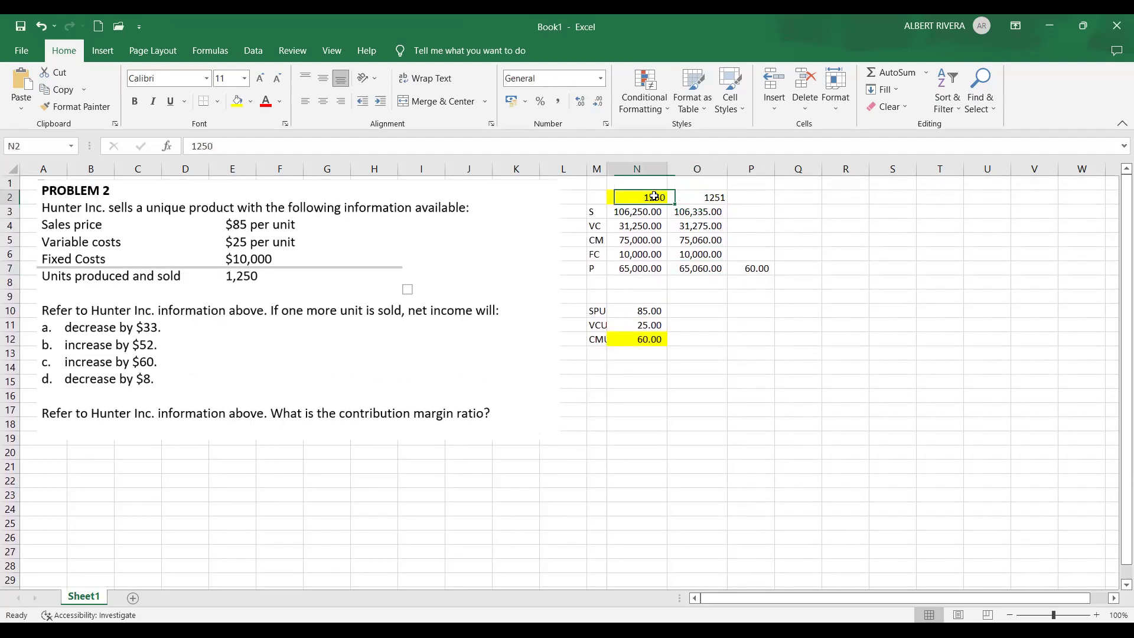
pyautogui.click(689, 198)
pyautogui.click(650, 198)
# Step: Compare the unit contribution margin in N12 with the profit difference in P7 for the one-unit increase
pyautogui.click(650, 340)
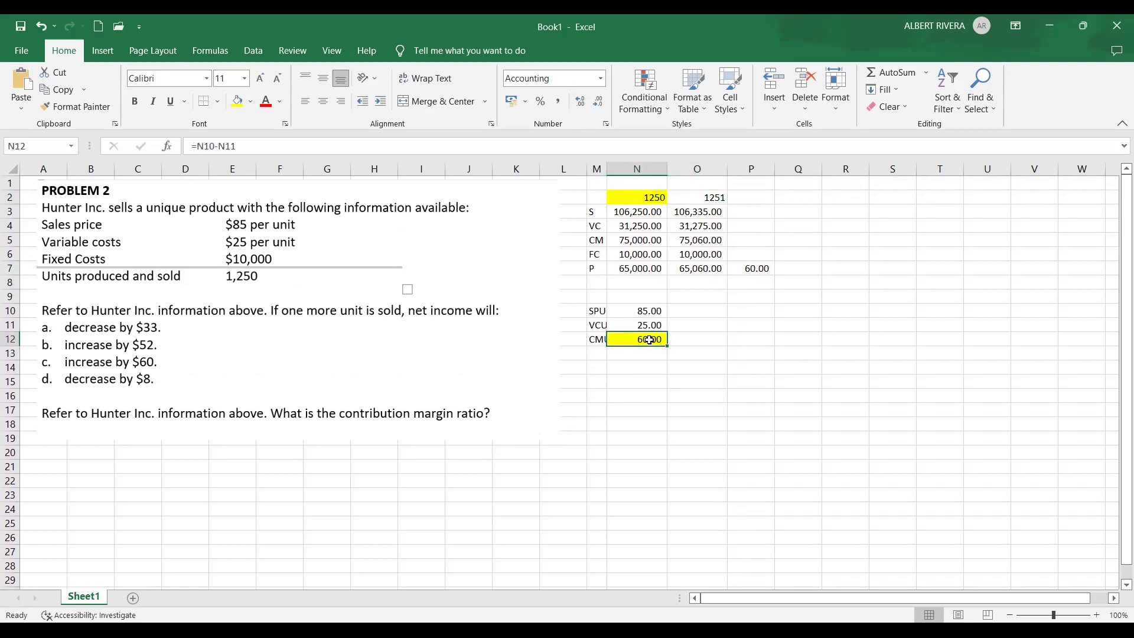
pyautogui.click(703, 350)
pyautogui.click(643, 341)
pyautogui.click(756, 266)
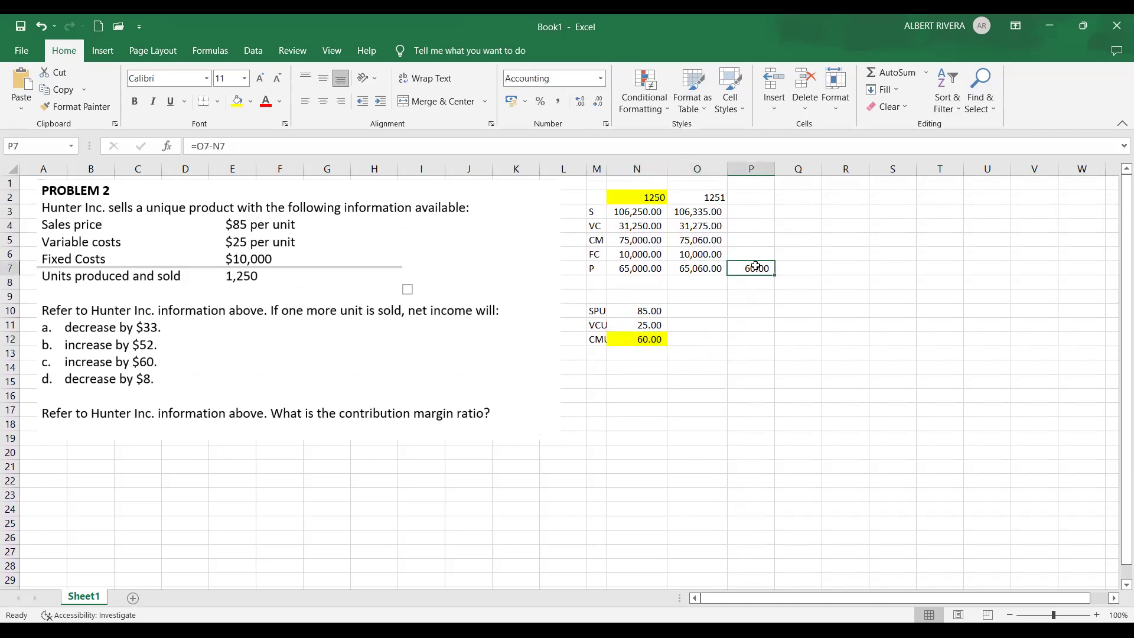
pyautogui.scroll(-1, 753, 309)
pyautogui.scroll(1, 744, 310)
pyautogui.click(708, 199)
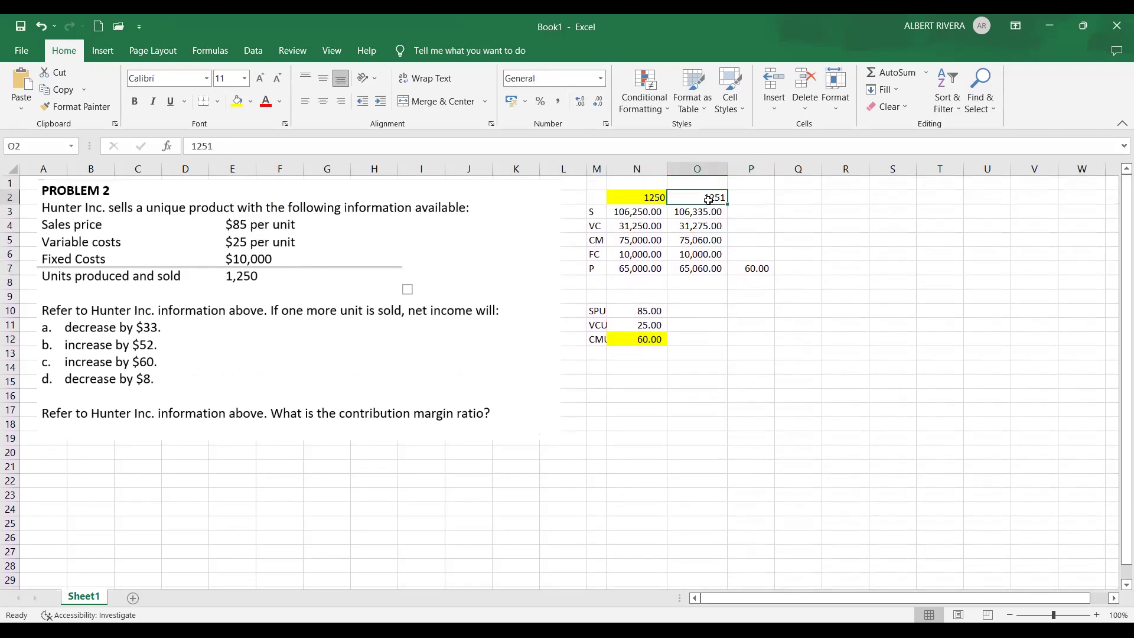
pyautogui.click(653, 203)
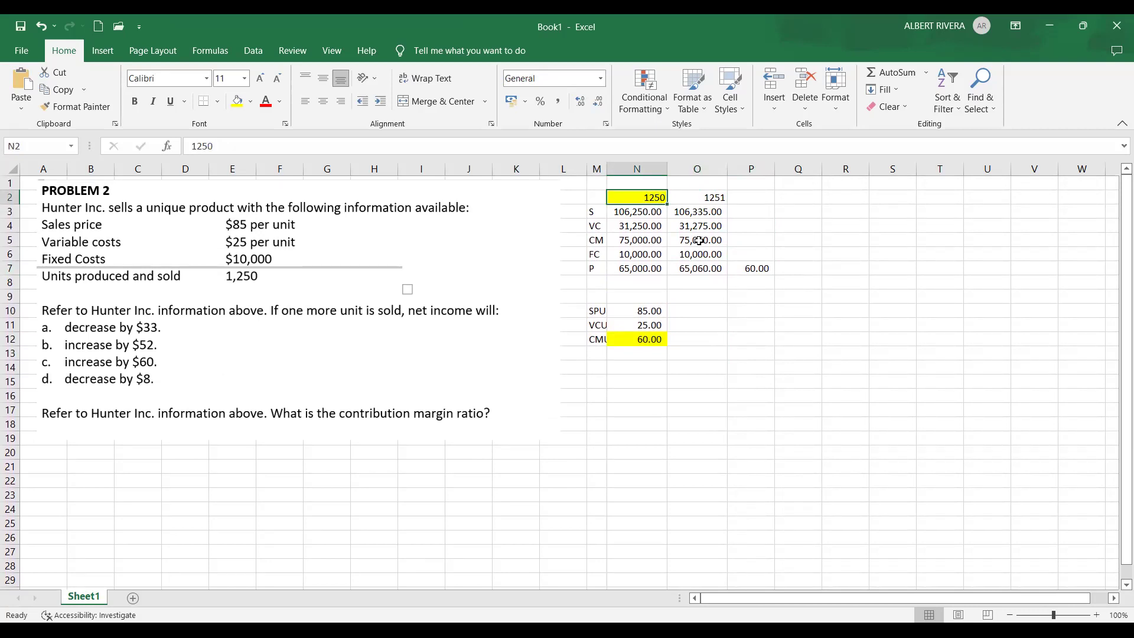
pyautogui.click(649, 346)
# Step: Calculate the income effect of one extra unit in P8 with the formula =N12*1
pyautogui.click(756, 281)
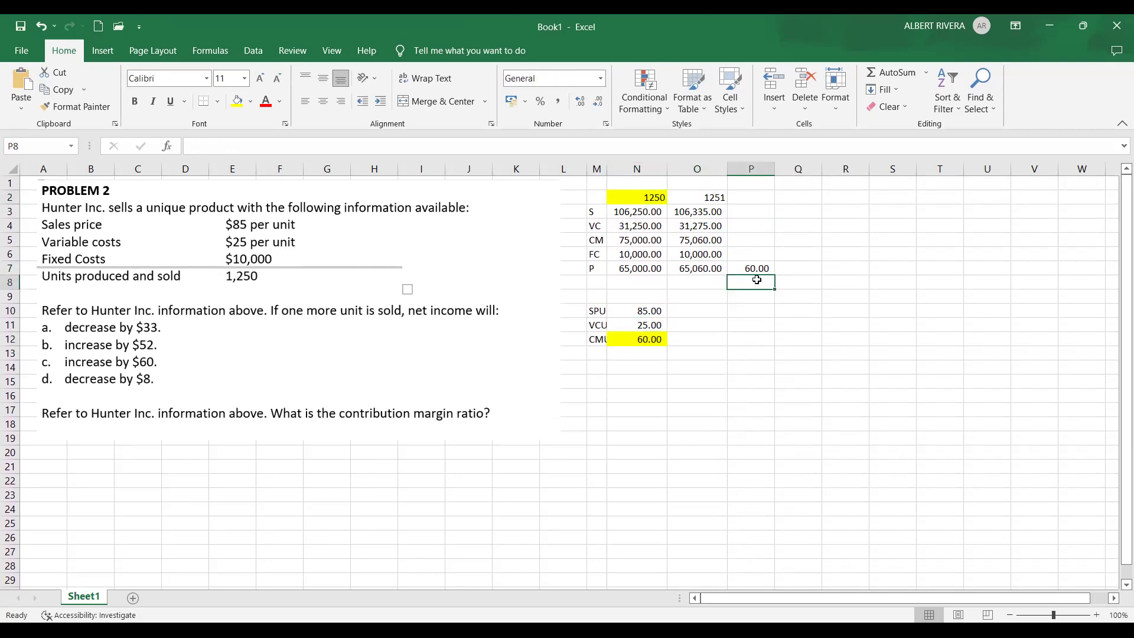
pyautogui.write('=')
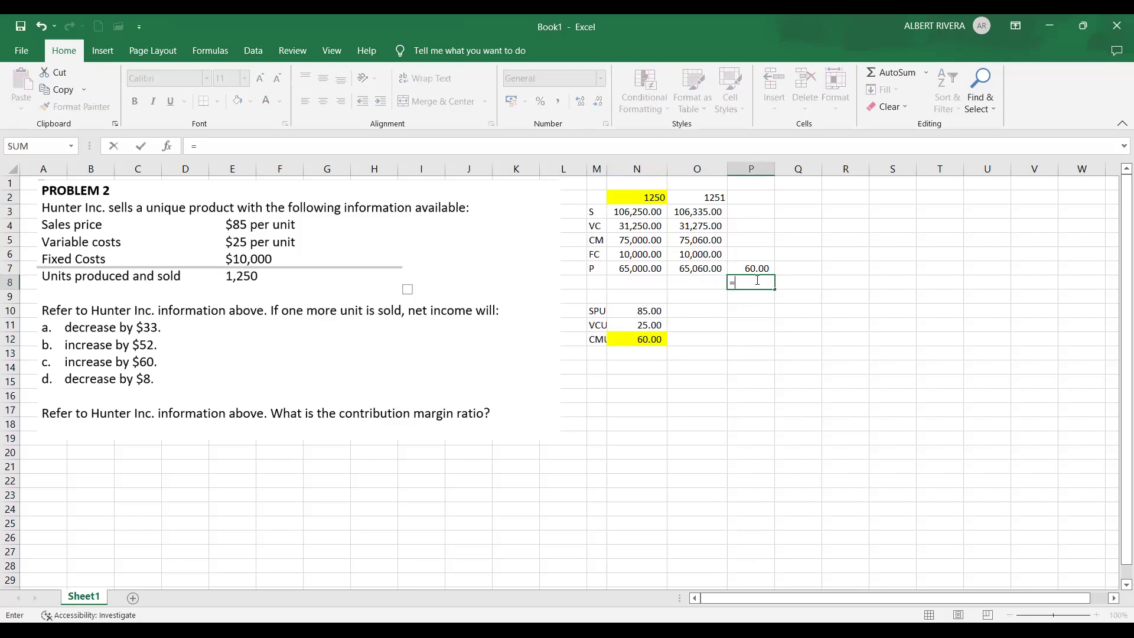
pyautogui.click(630, 346)
pyautogui.write('*')
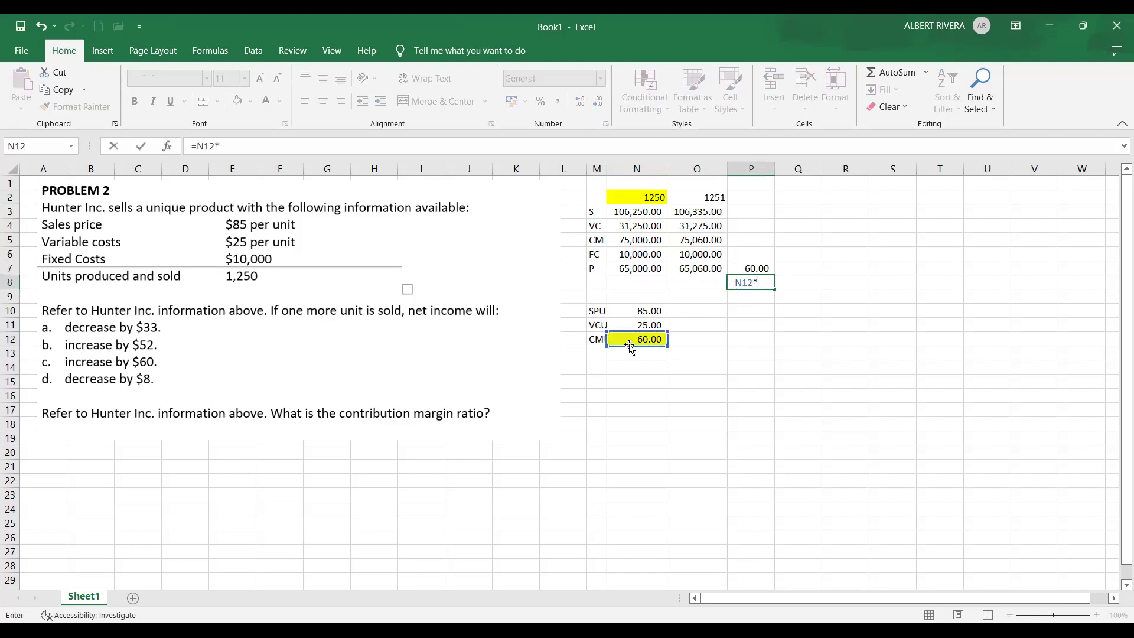
pyautogui.write('1')
pyautogui.press('Return')
pyautogui.click(753, 281)
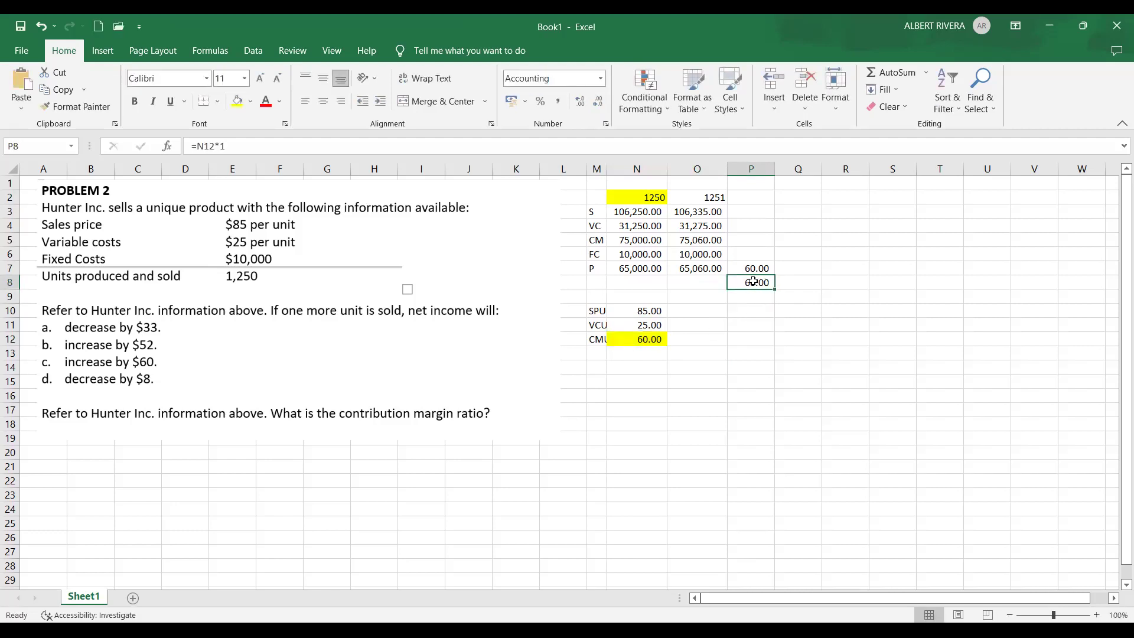
# Step: Compare the full two-column calculation in N2:O7 and its result in P7 with the shortcut result in P8
pyautogui.scroll(-2, 671, 257)
pyautogui.scroll(2, 672, 257)
pyautogui.click(716, 326)
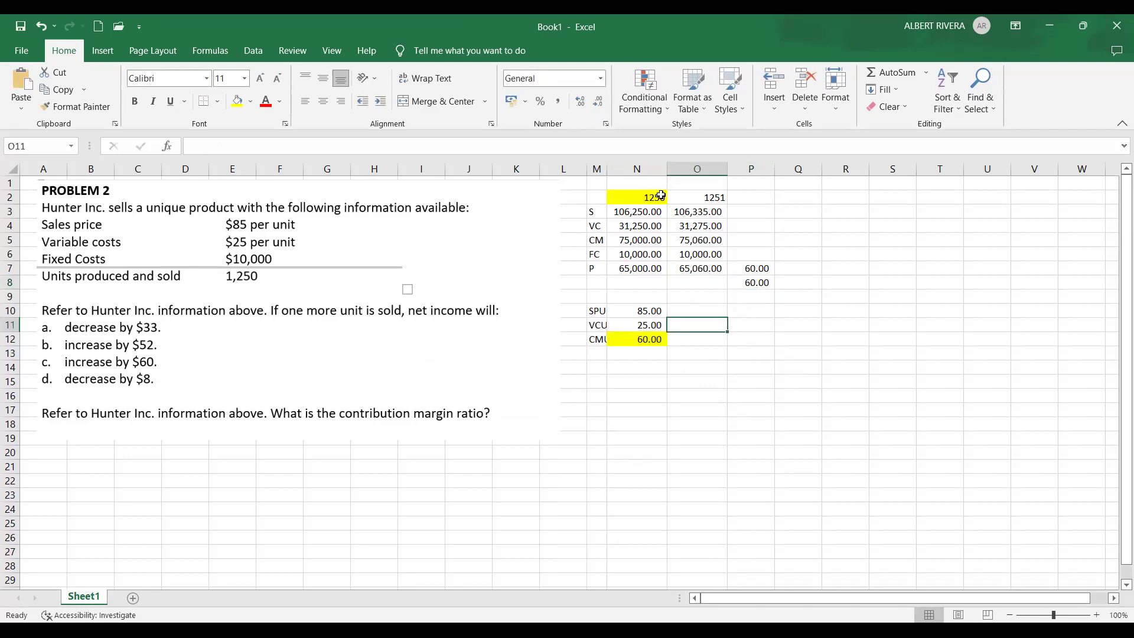
pyautogui.moveTo(649, 198); pyautogui.dragTo(694, 269)
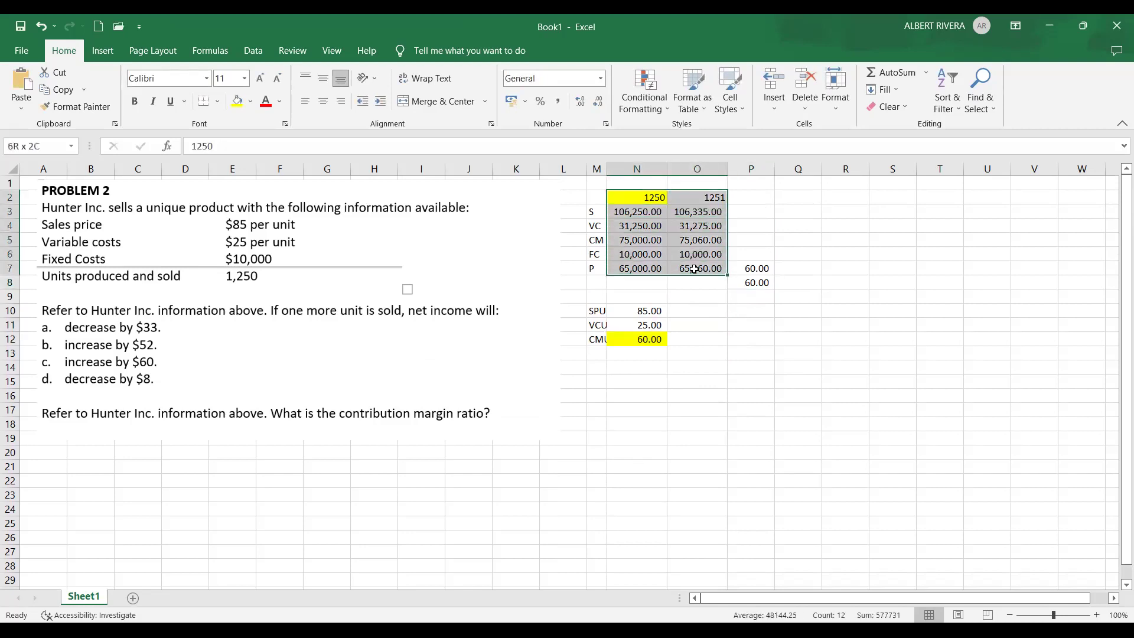
pyautogui.click(753, 268)
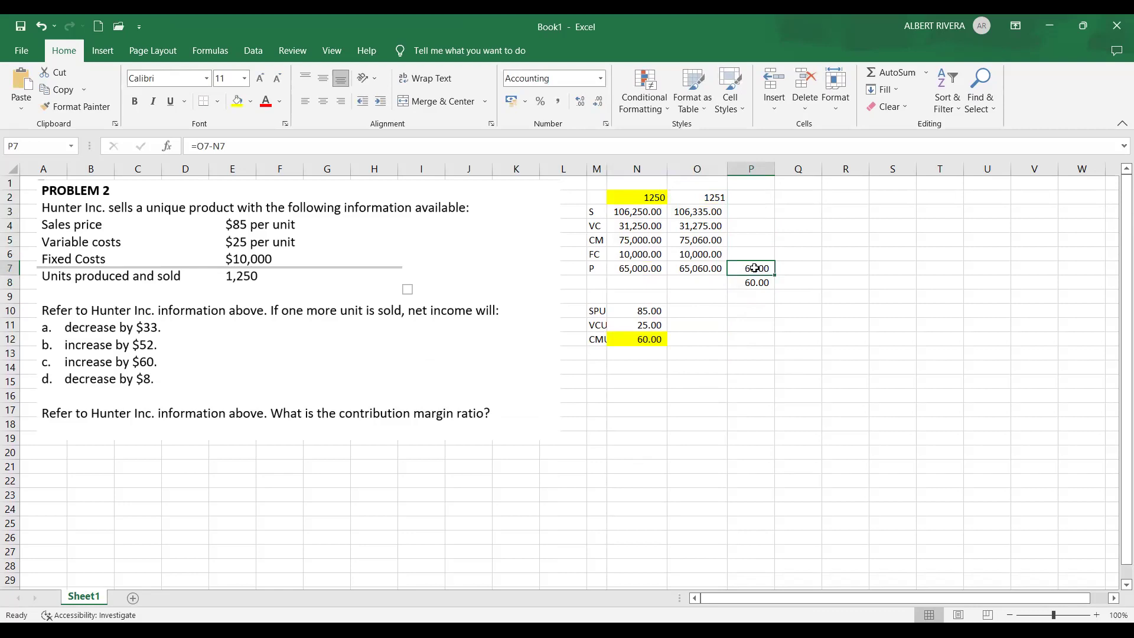
pyautogui.click(762, 281)
pyautogui.scroll(-1, 761, 367)
pyautogui.scroll(1, 761, 367)
pyautogui.click(707, 199)
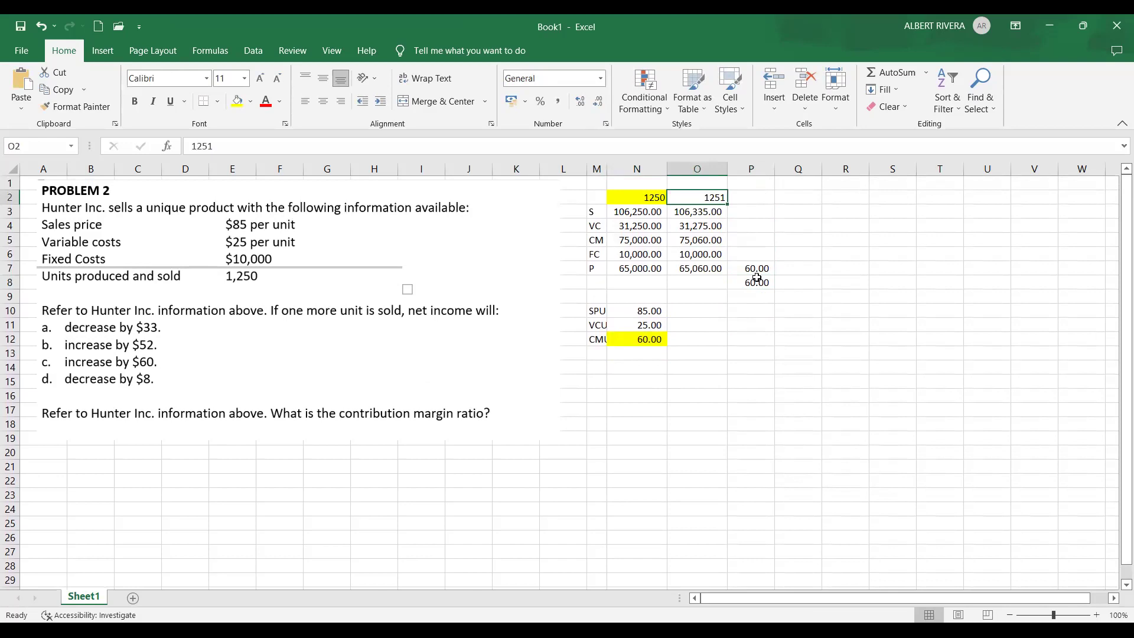
pyautogui.click(795, 230)
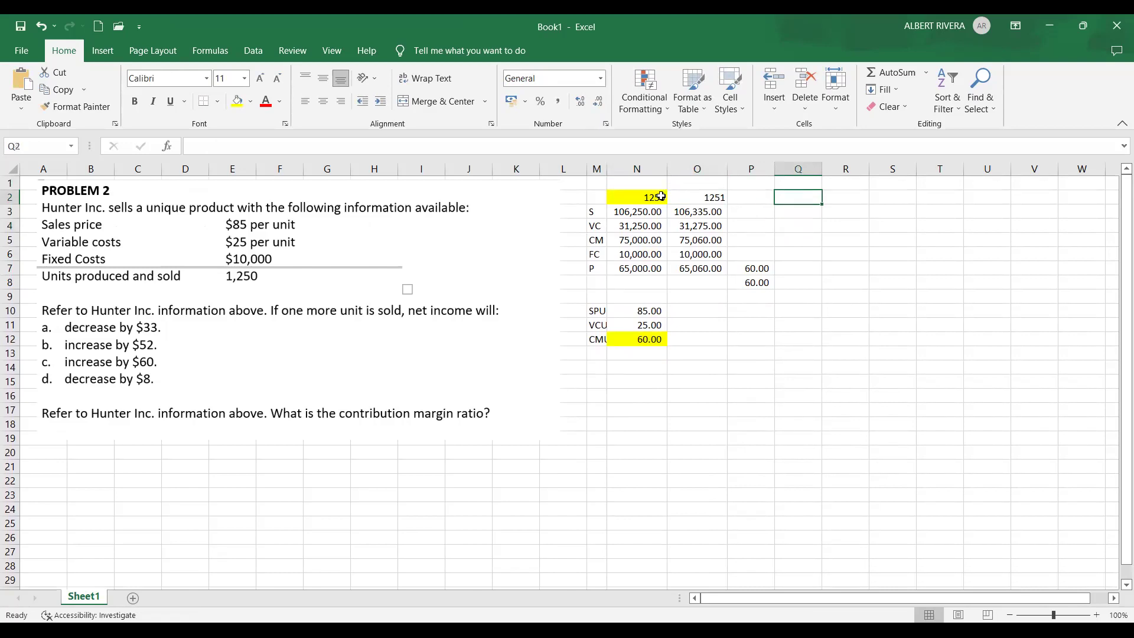
pyautogui.click(658, 196)
pyautogui.click(792, 196)
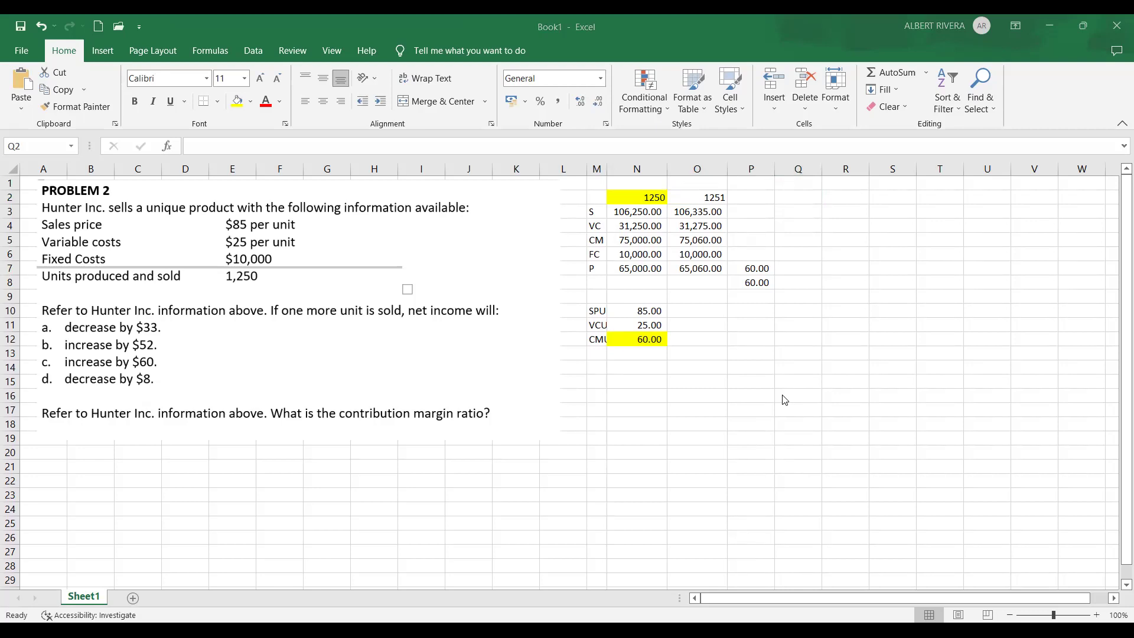
# Step: Relate the one-unit increase in O2 and the unit contribution margin in N12 to the shortcut result in P8
pyautogui.click(718, 198)
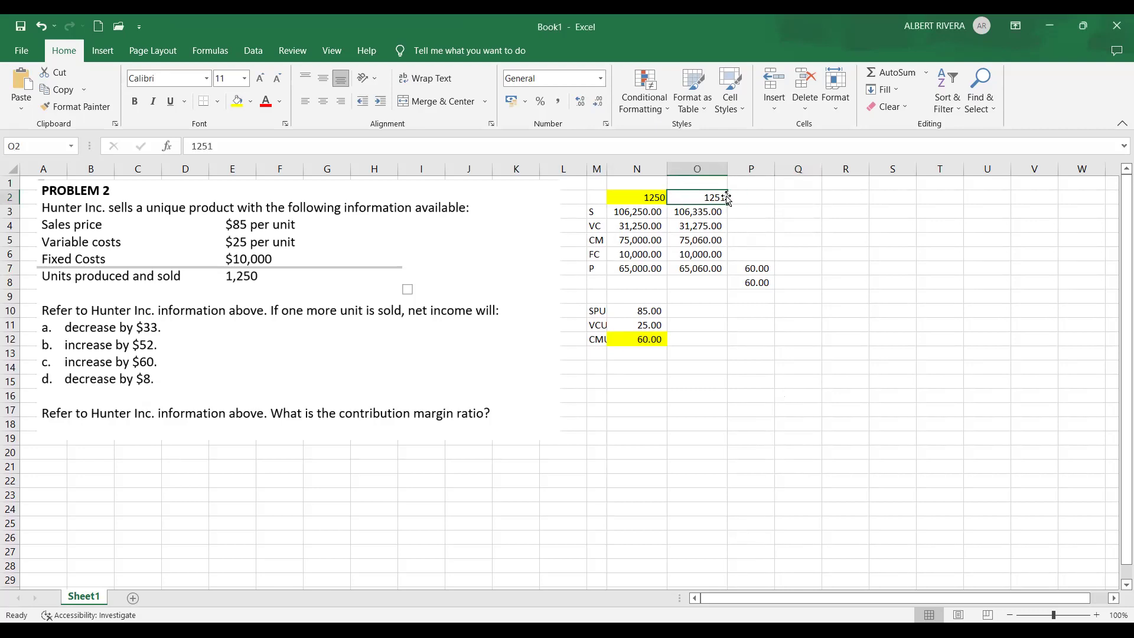
pyautogui.click(653, 341)
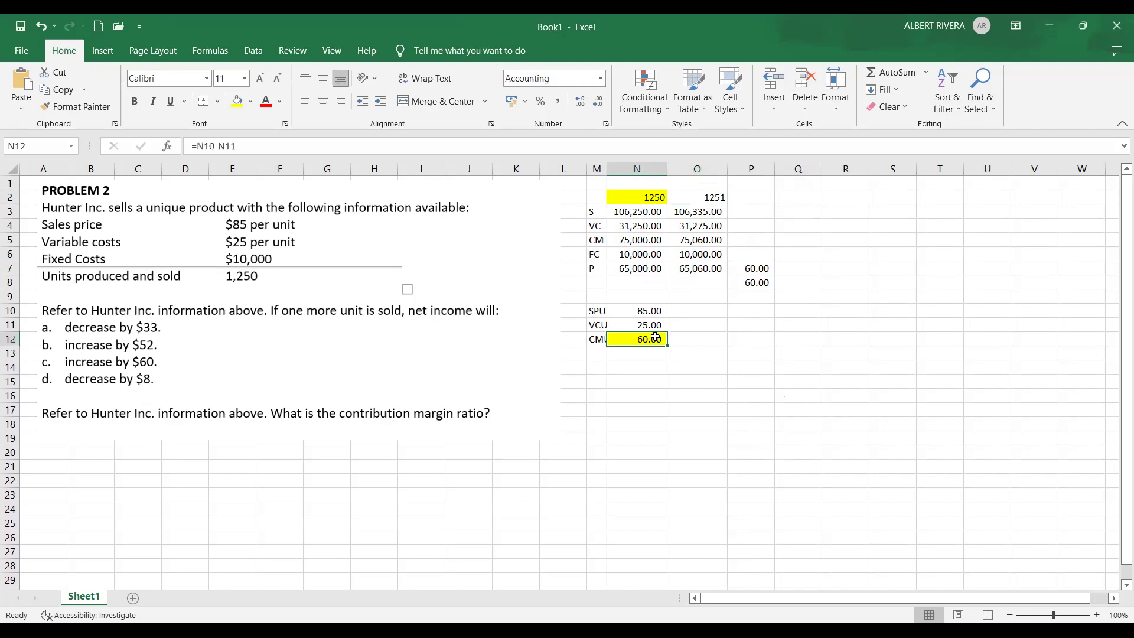
pyautogui.click(758, 286)
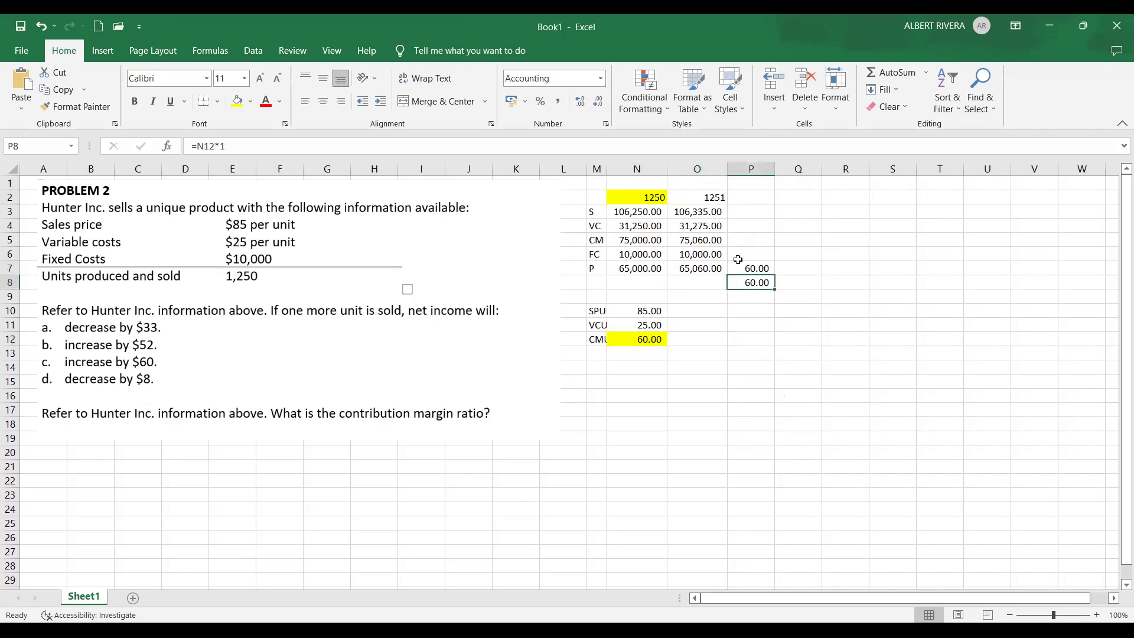
pyautogui.click(711, 197)
pyautogui.click(655, 341)
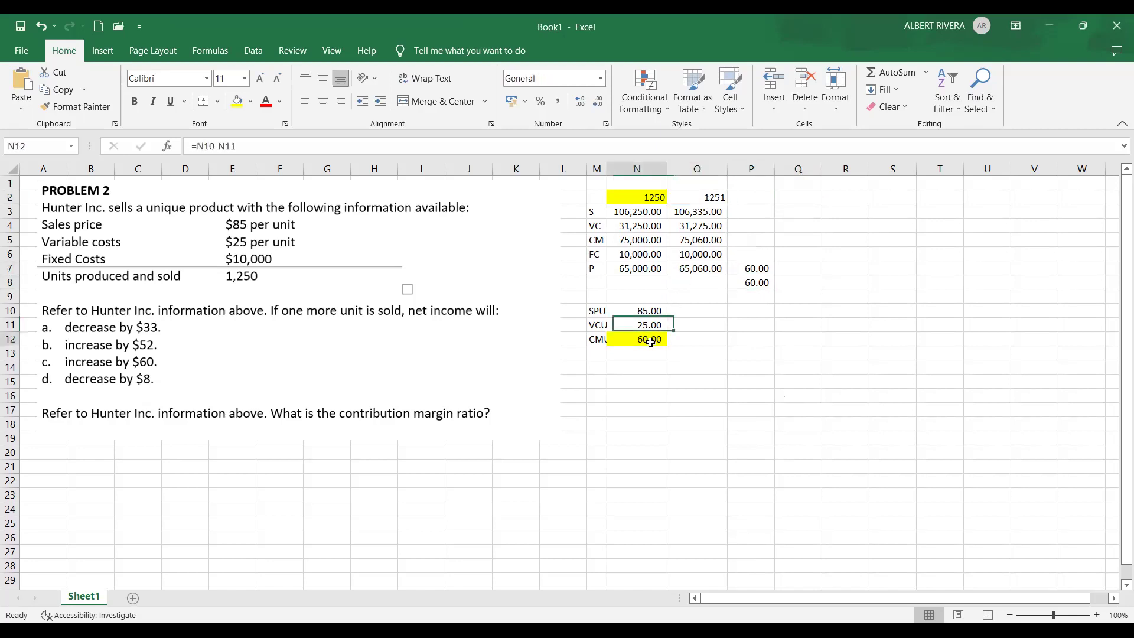
pyautogui.click(748, 283)
pyautogui.click(756, 326)
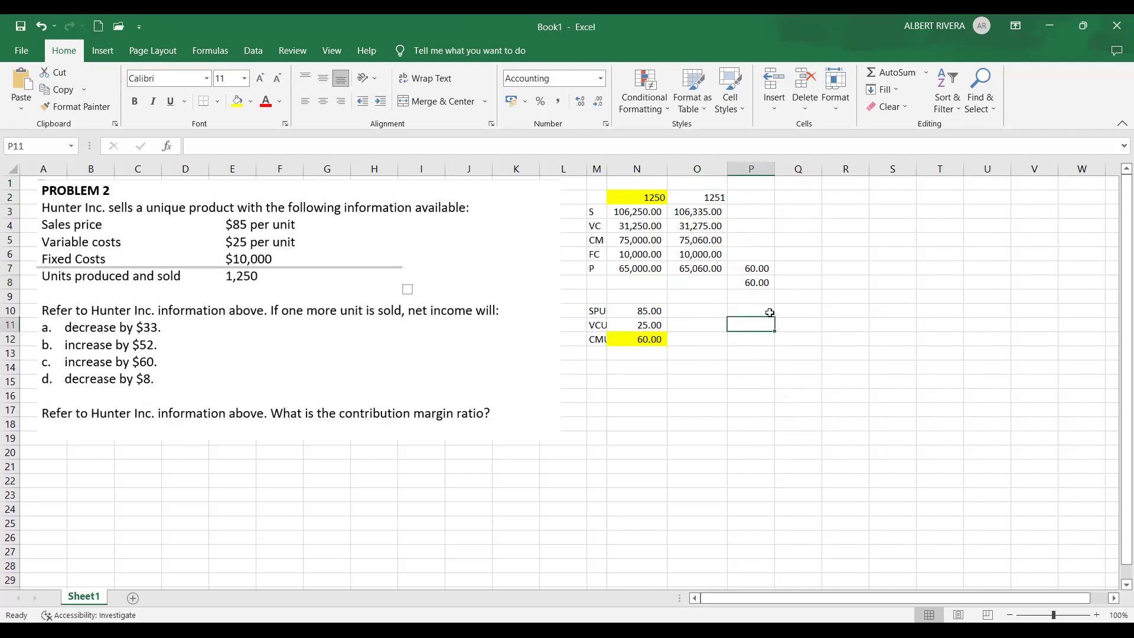
# Step: Enter 1255 in Q2 as the units sold for another sales scenario
pyautogui.click(801, 213)
pyautogui.click(802, 197)
pyautogui.write('1')
pyautogui.write('255')
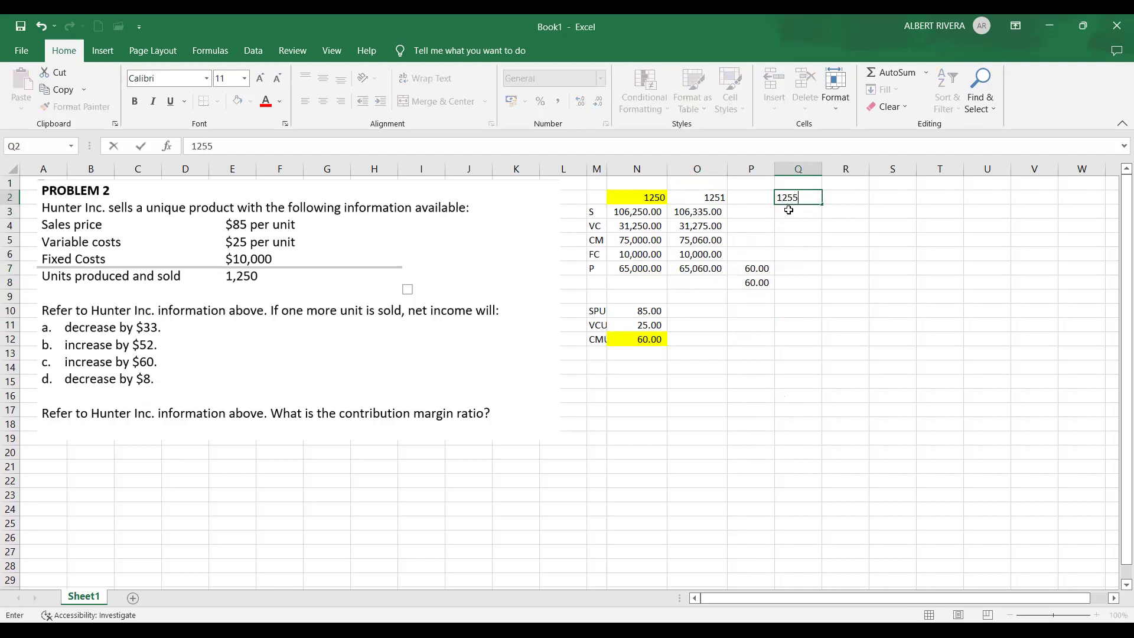
pyautogui.press('Return')
# Step: Calculate the income effect of five extra units in Q8 with the formula =5*N12 and highlight the cell yellow
pyautogui.click(813, 303)
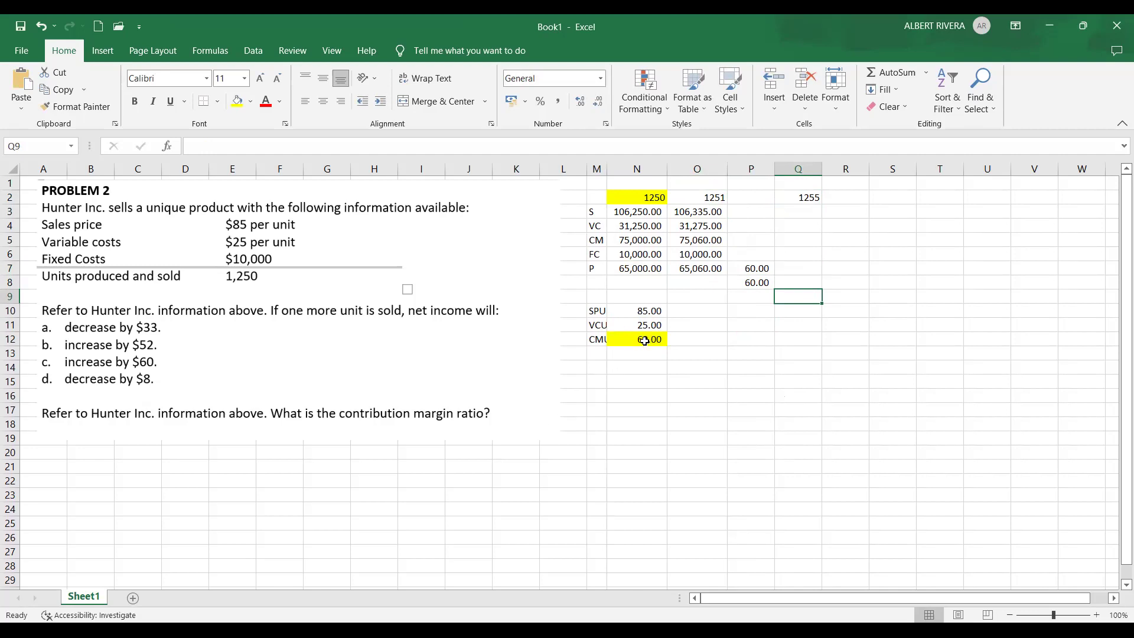
pyautogui.click(799, 283)
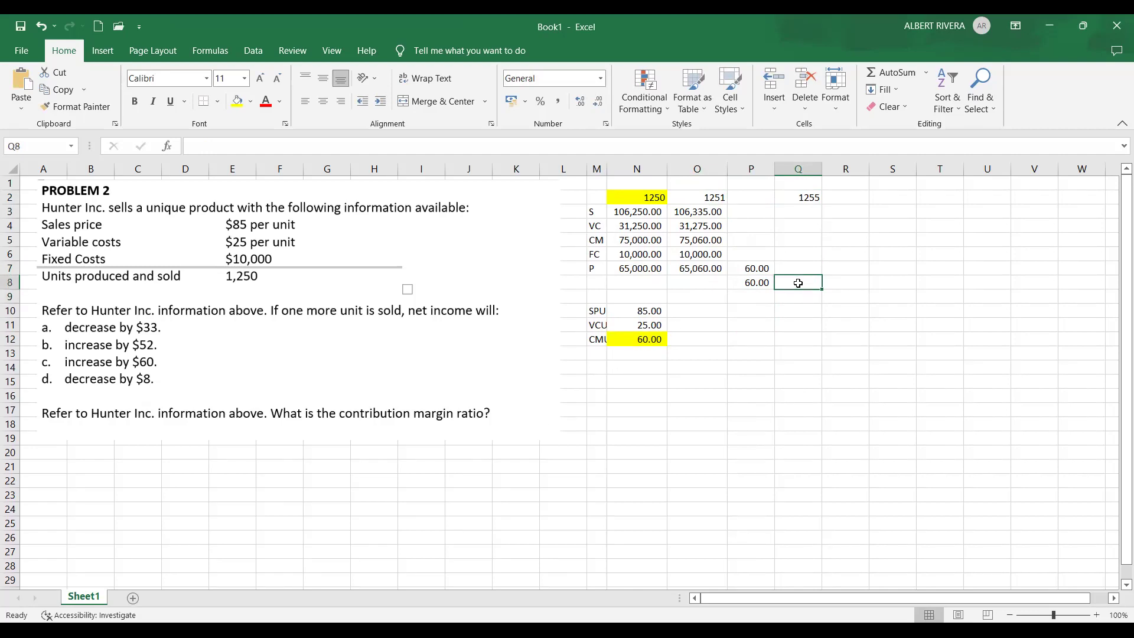
pyautogui.write('=')
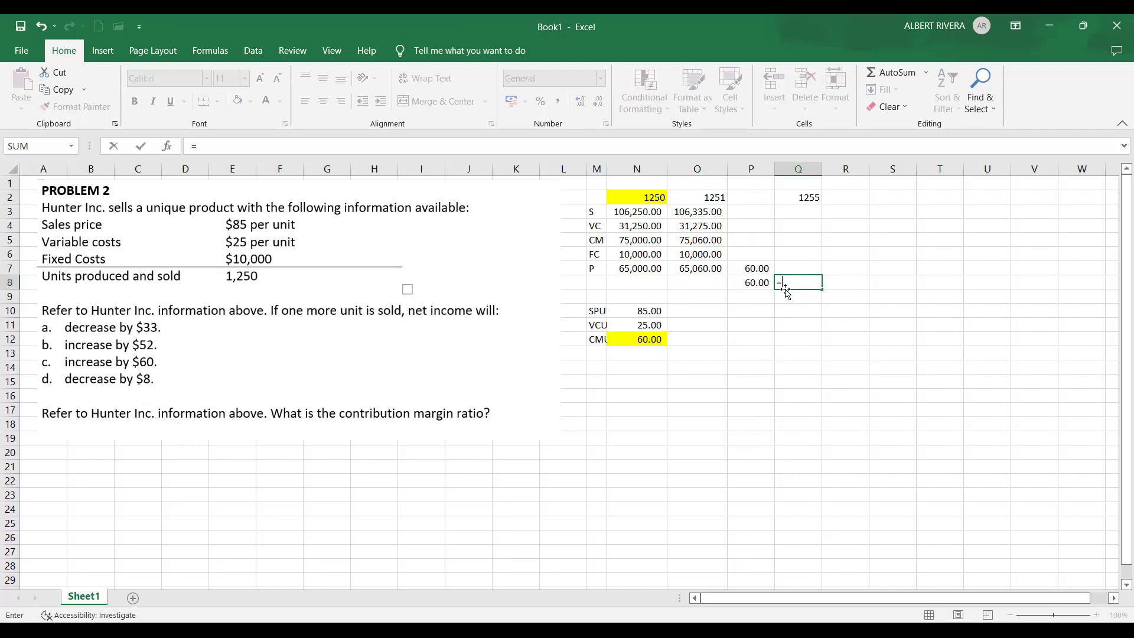
pyautogui.write('5*')
pyautogui.click(649, 339)
pyautogui.press('Return')
pyautogui.click(805, 284)
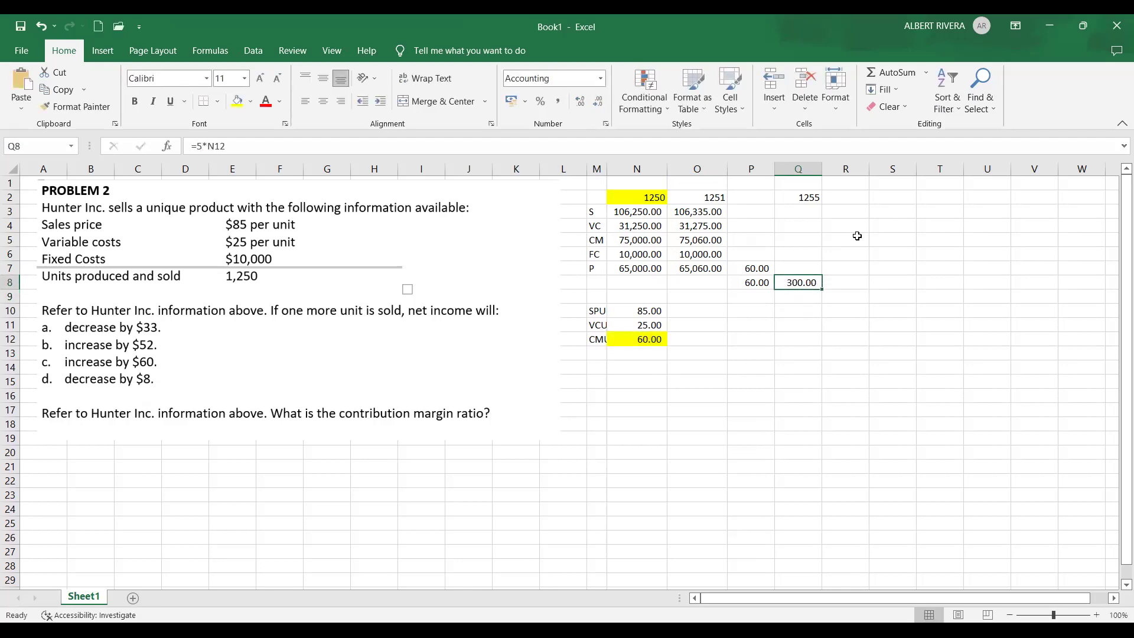
pyautogui.click(249, 108)
pyautogui.click(788, 339)
pyautogui.click(805, 281)
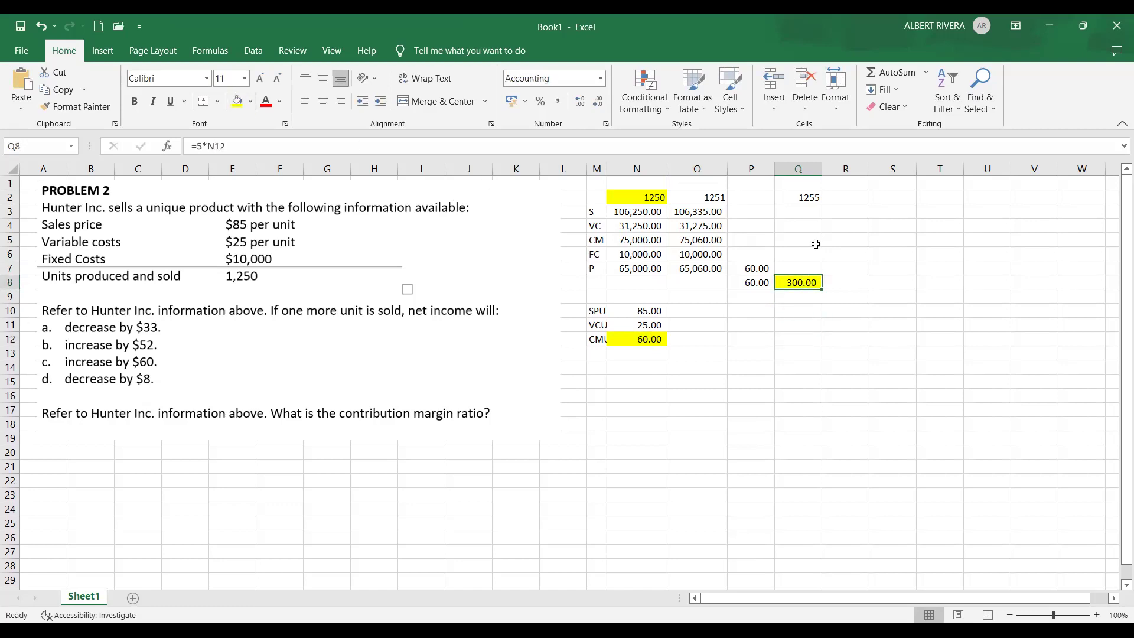
# Step: Calculate sales for the 1255-unit scenario in Q3 with =Q2*85 and apply the comma number format to Q3:Q7
pyautogui.click(814, 196)
pyautogui.click(814, 214)
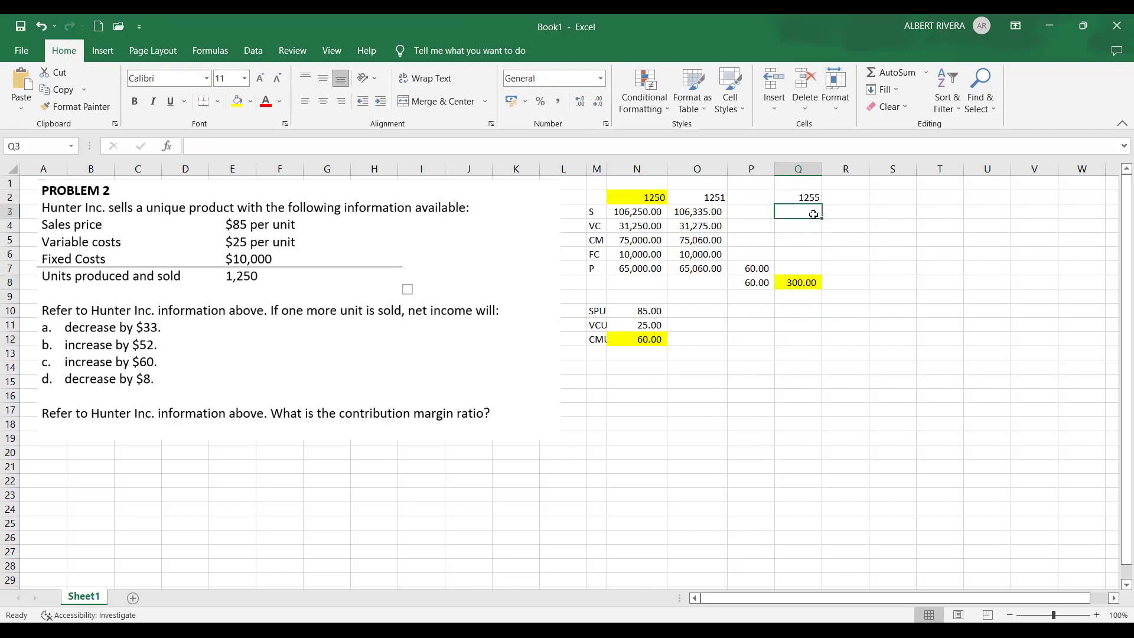
pyautogui.write('=')
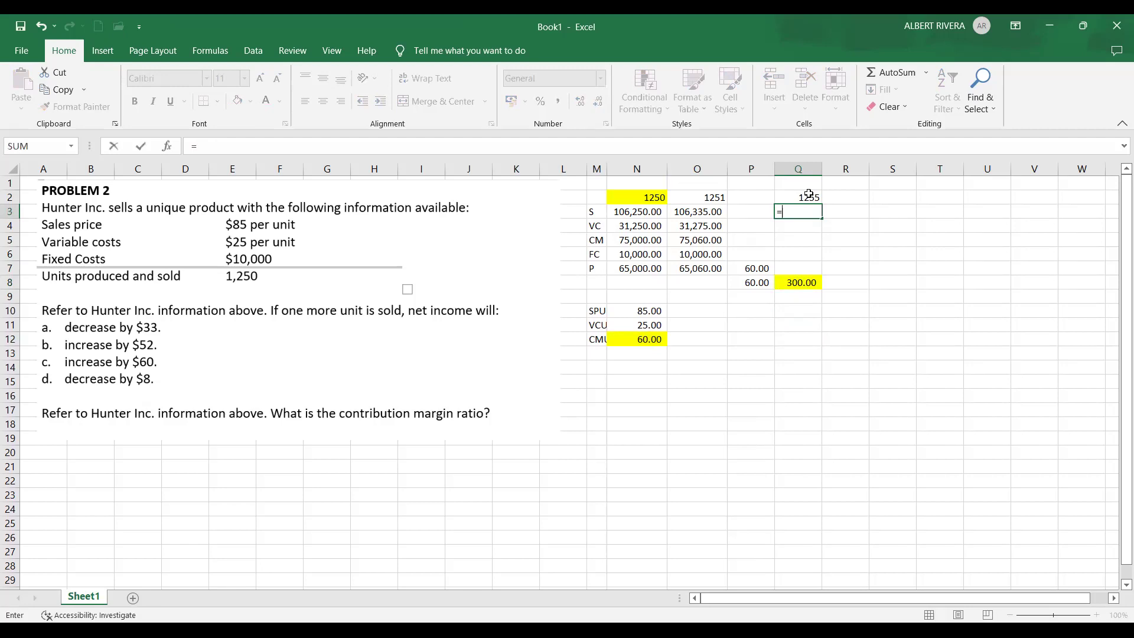
pyautogui.click(809, 195)
pyautogui.write('*')
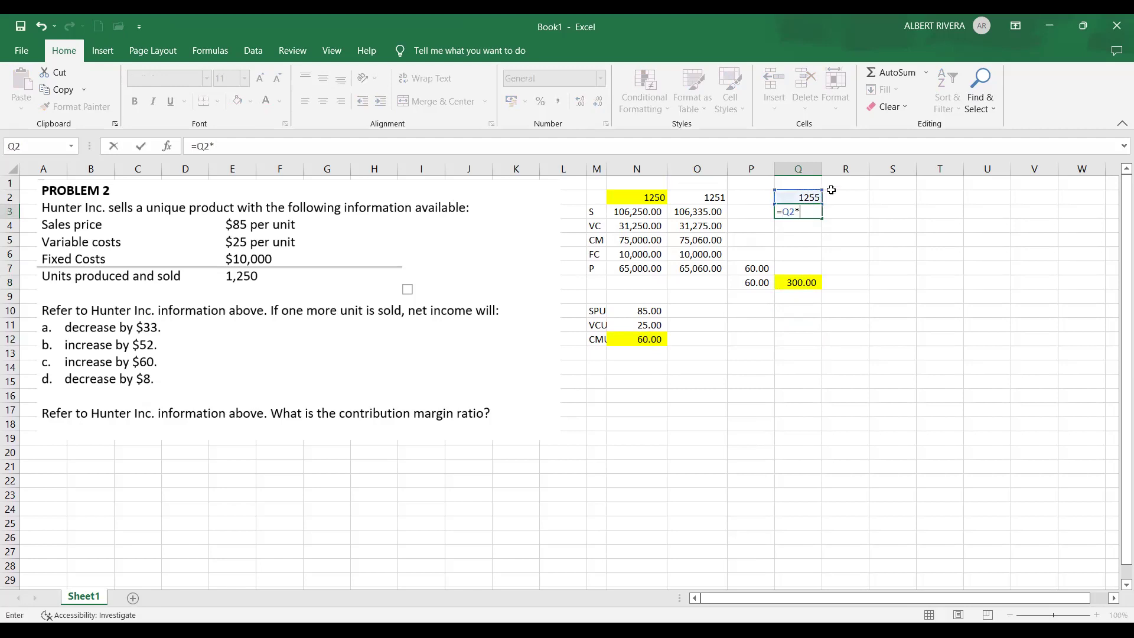
pyautogui.write('85')
pyautogui.press('Return')
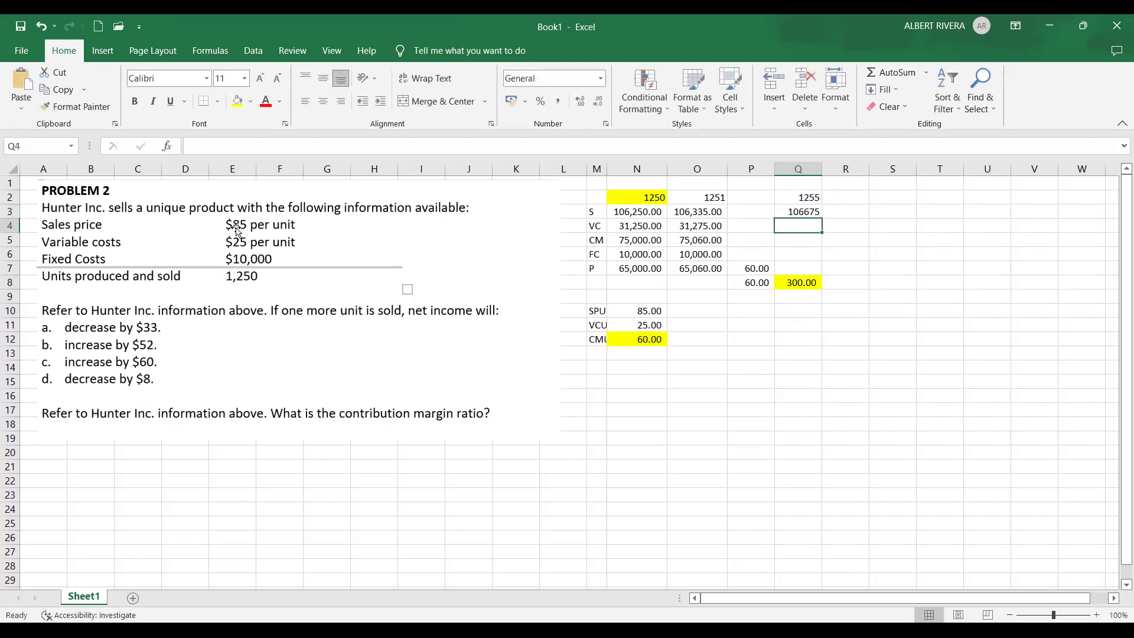
pyautogui.moveTo(800, 211); pyautogui.dragTo(807, 267)
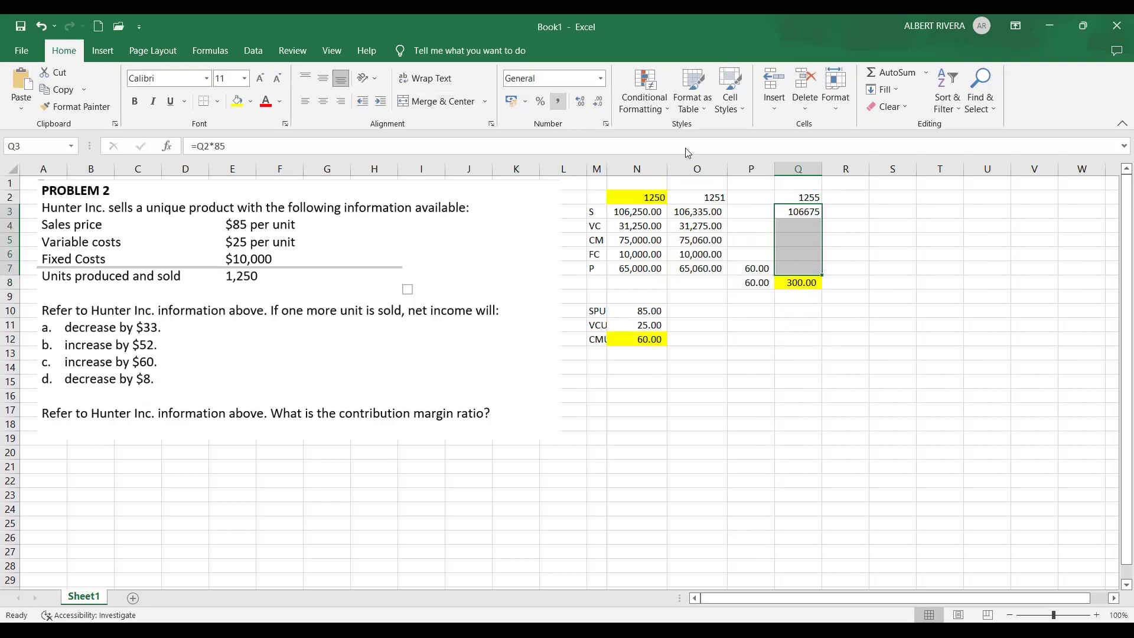
# Step: Calculate the total variable costs for the 1255-unit scenario in Q4 with the formula =Q2*25
pyautogui.click(803, 227)
pyautogui.write('=')
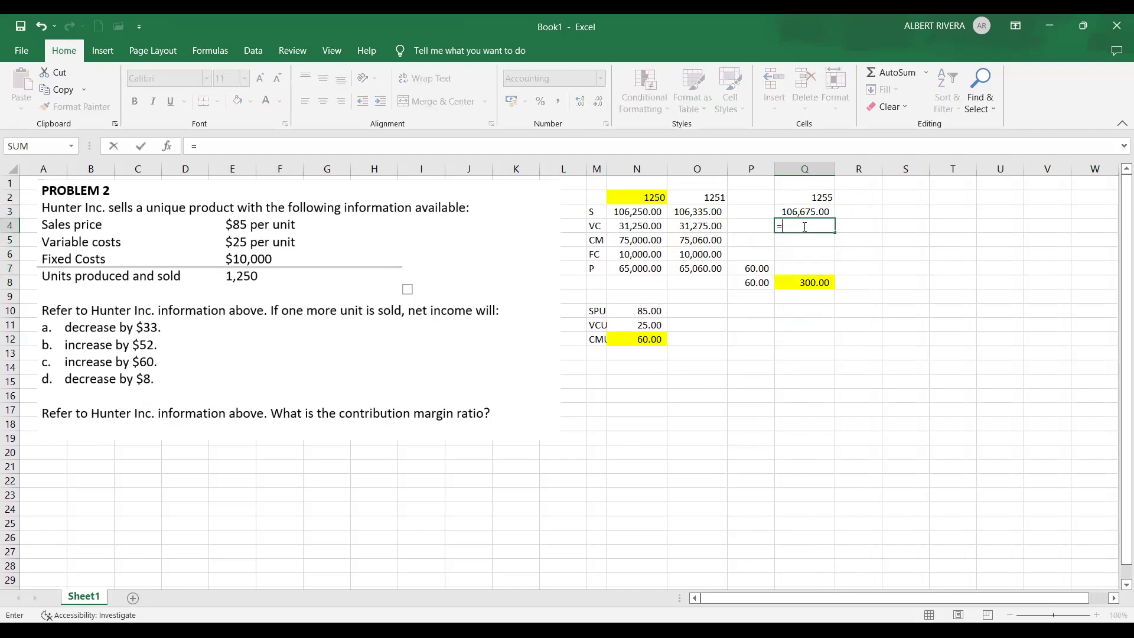
pyautogui.click(816, 202)
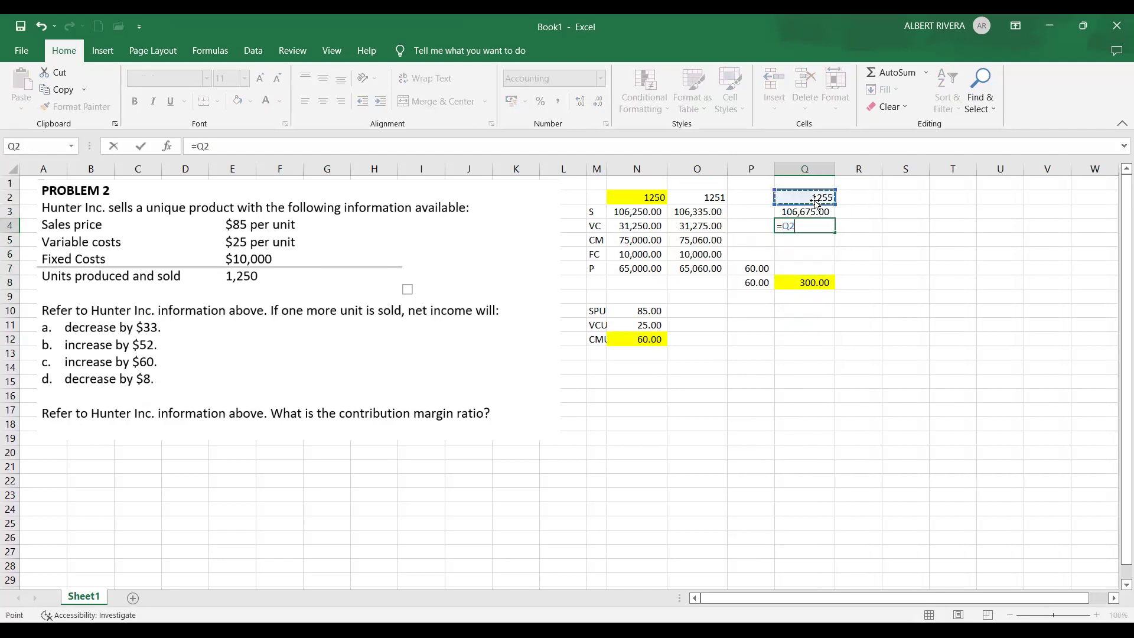
pyautogui.write('*')
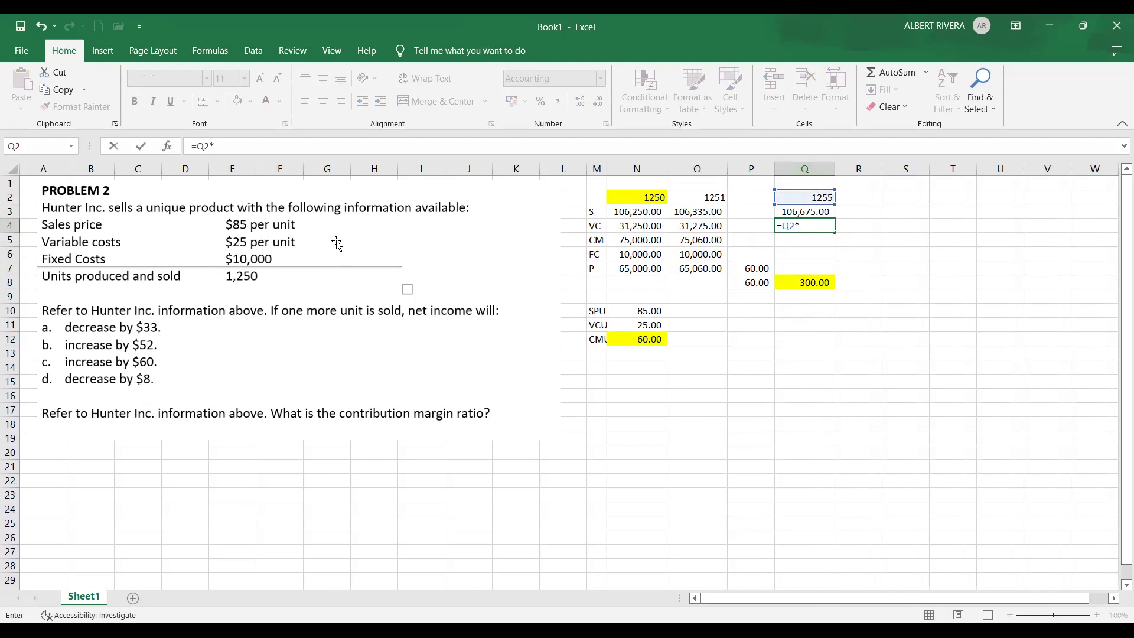
pyautogui.write('25')
pyautogui.press('Return')
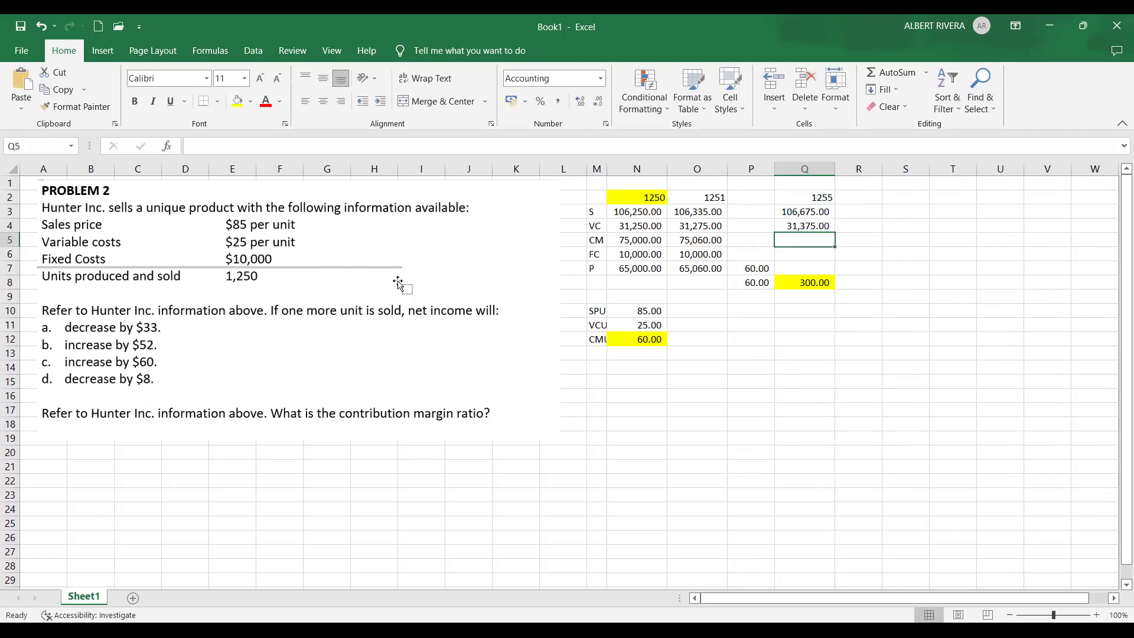
# Step: Calculate the contribution margin for the 1255-unit scenario in Q5 with the formula =Q3-Q4
pyautogui.write('=')
pyautogui.click(784, 211)
pyautogui.write('-')
pyautogui.click(813, 226)
pyautogui.press('Return')
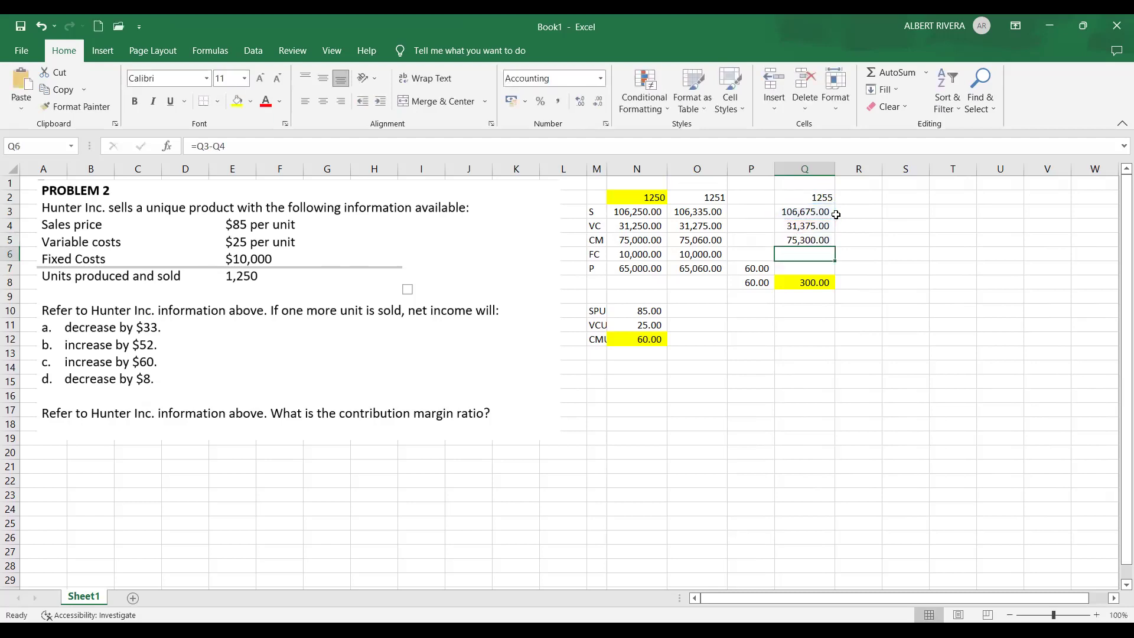
# Step: Enter the fixed costs of 10,000 in Q6 for the 1255-unit scenario
pyautogui.write('1')
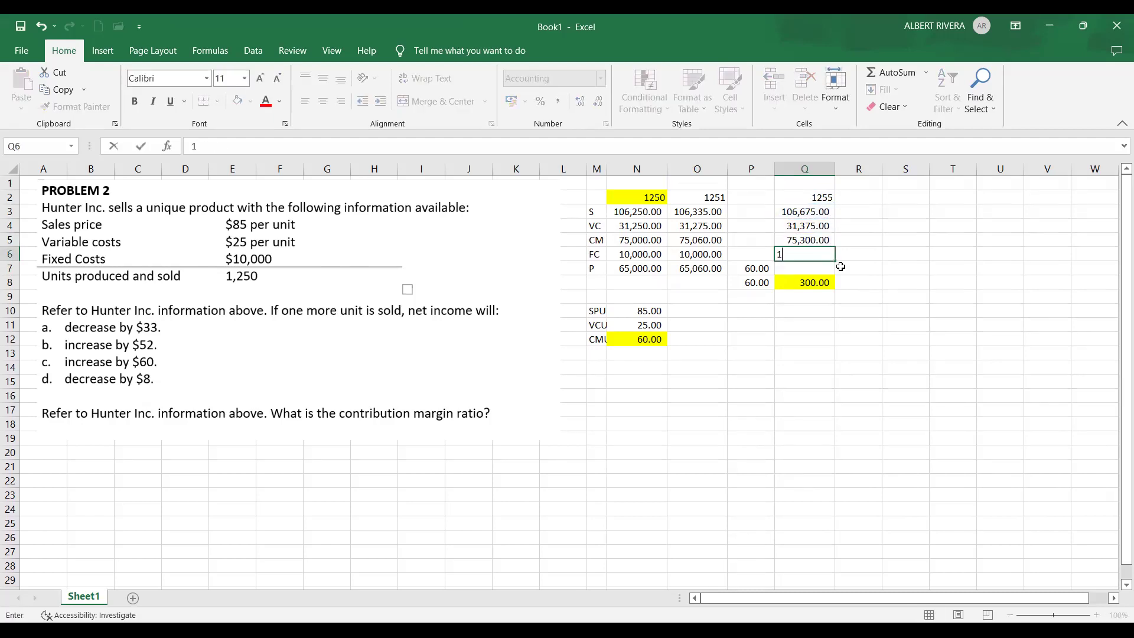
pyautogui.write('0,000')
pyautogui.press('Return')
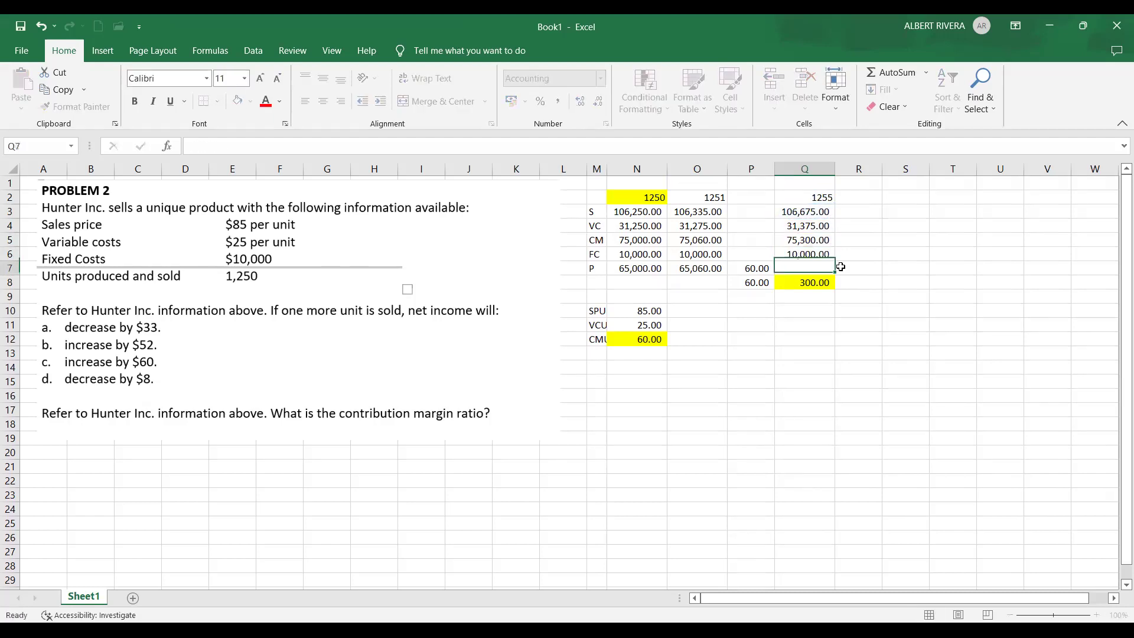
# Step: Calculate the profit for the 1255-unit scenario in Q7 with the formula =Q5-Q6
pyautogui.write('=')
pyautogui.click(813, 240)
pyautogui.write('-')
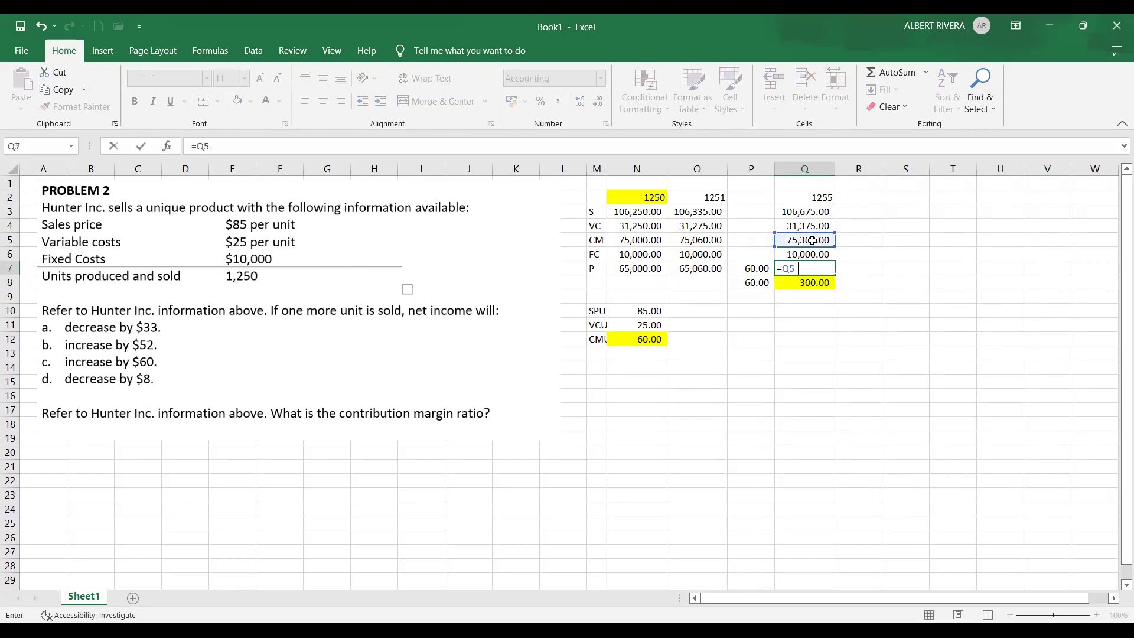
pyautogui.click(817, 254)
pyautogui.press('Return')
pyautogui.click(817, 268)
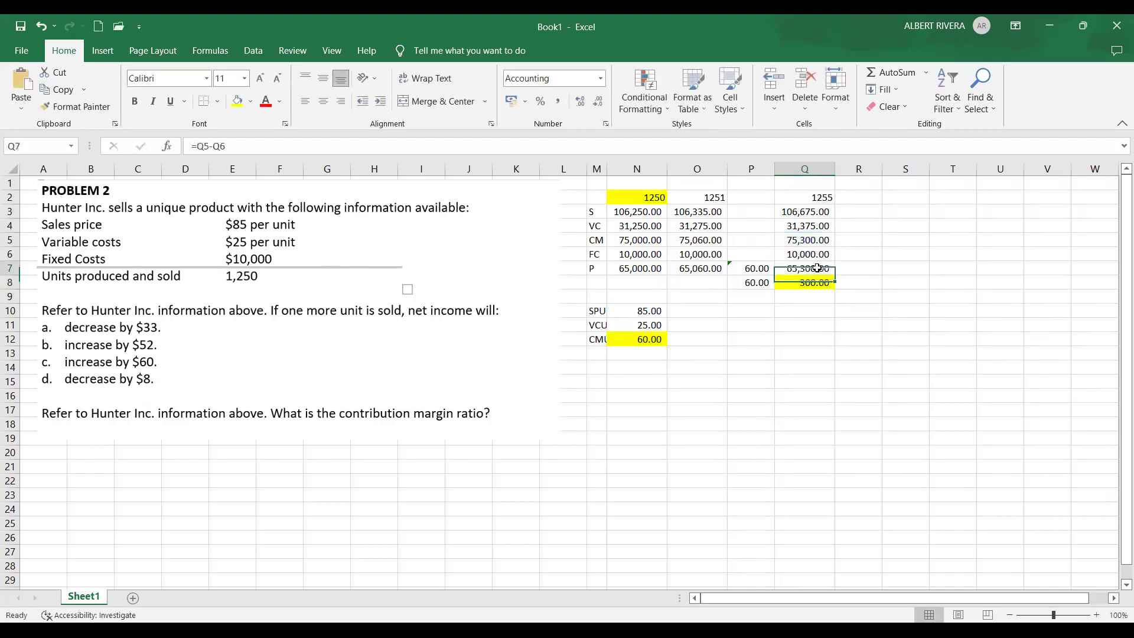
pyautogui.scroll(-1, 848, 296)
pyautogui.scroll(1, 825, 316)
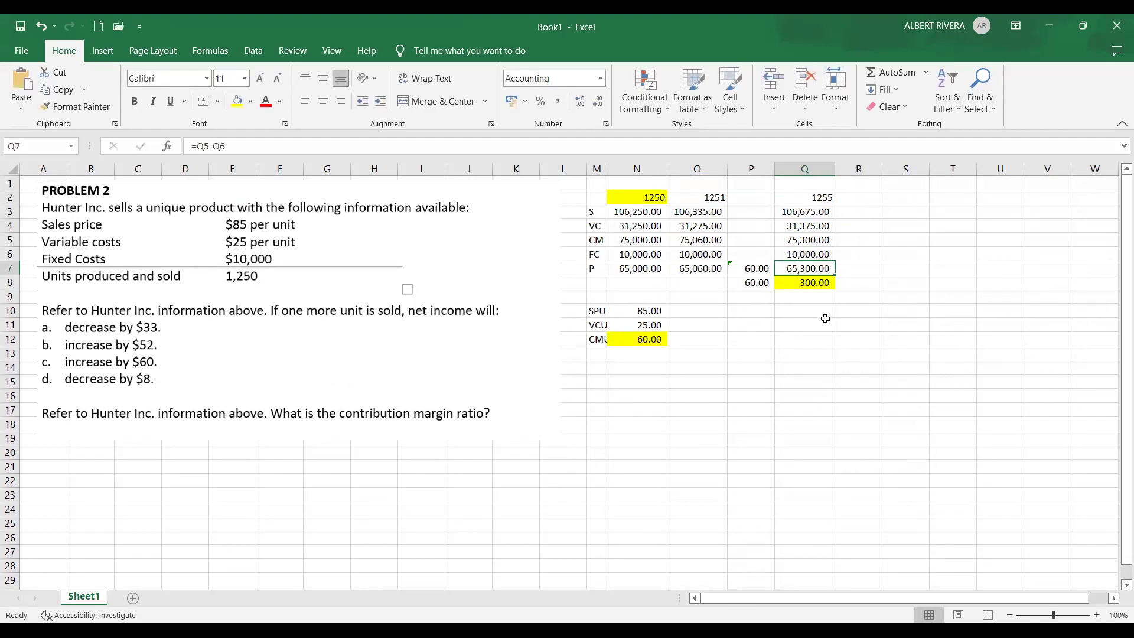
# Step: Calculate the profit difference from the original 1250 units in R7 with =Q7-N7 and highlight the cell yellow
pyautogui.click(850, 270)
pyautogui.write('=')
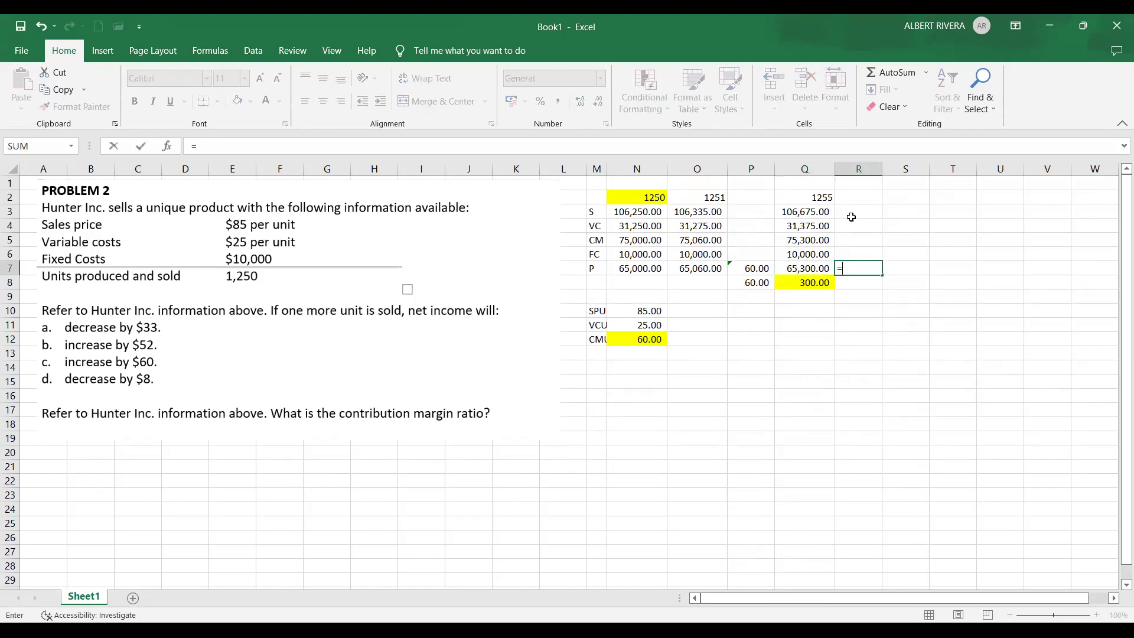
pyautogui.click(793, 268)
pyautogui.write('-')
pyautogui.click(635, 267)
pyautogui.press('Return')
pyautogui.click(851, 267)
pyautogui.click(237, 101)
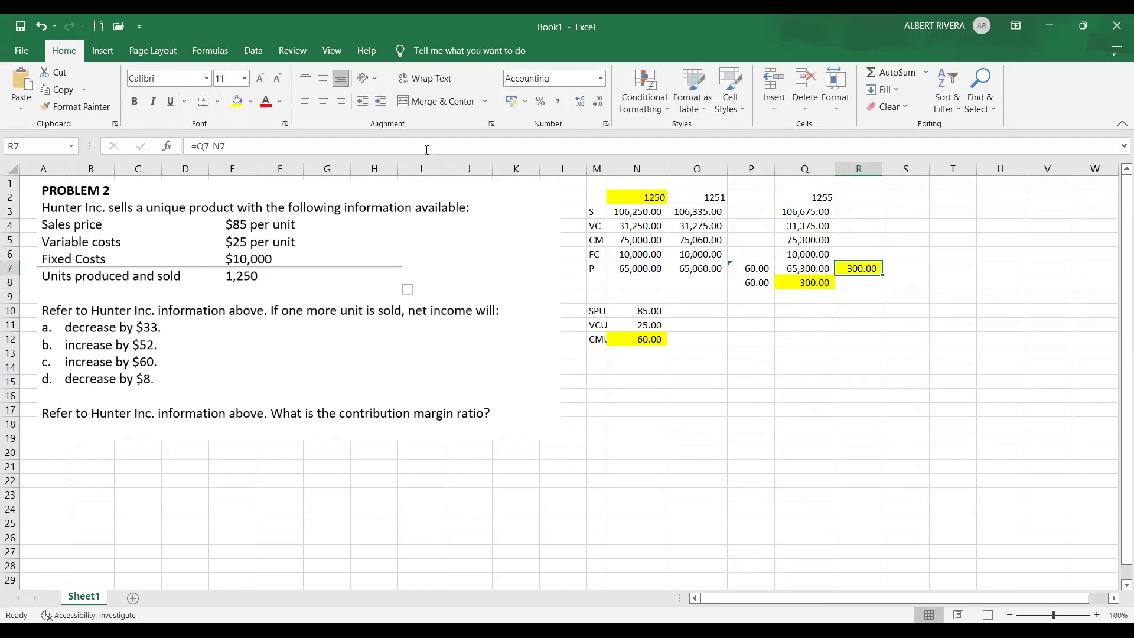
pyautogui.click(790, 366)
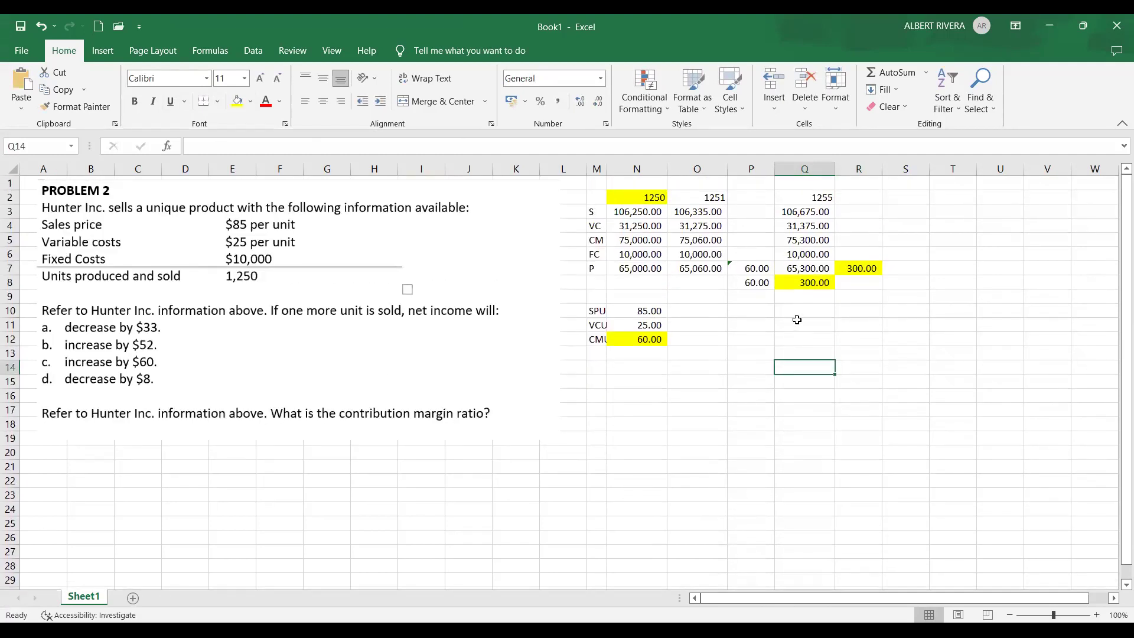
# Step: Review the full 1255-unit calculation in Q2:Q7 and read the contribution margin ratio question
pyautogui.moveTo(792, 197); pyautogui.dragTo(779, 264)
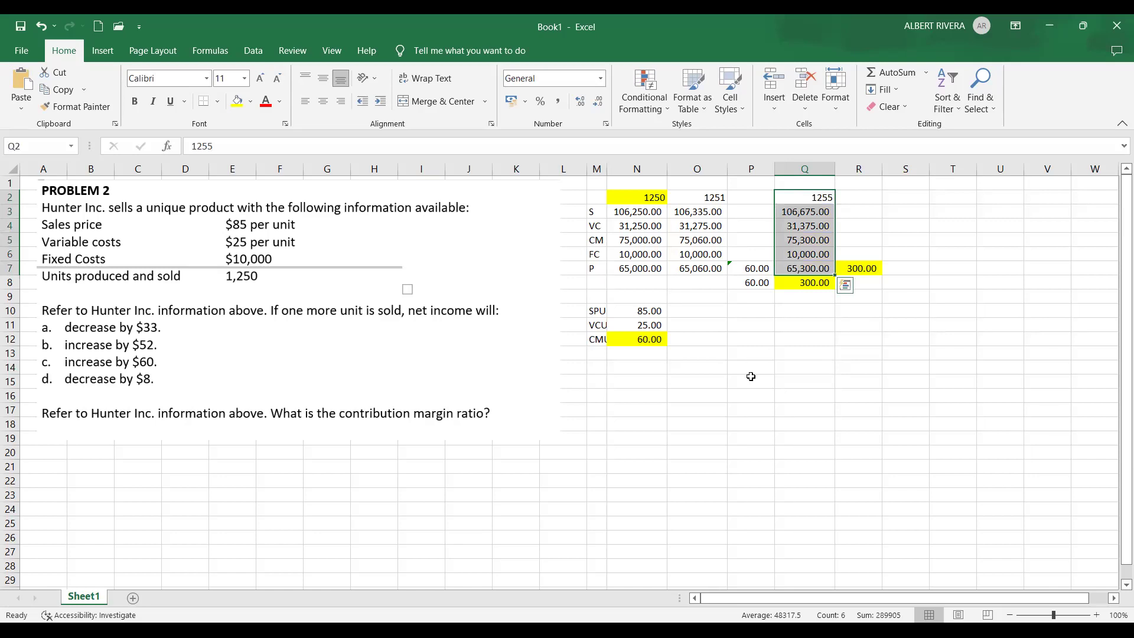
pyautogui.click(838, 406)
pyautogui.scroll(-3, 838, 406)
pyautogui.scroll(2, 838, 406)
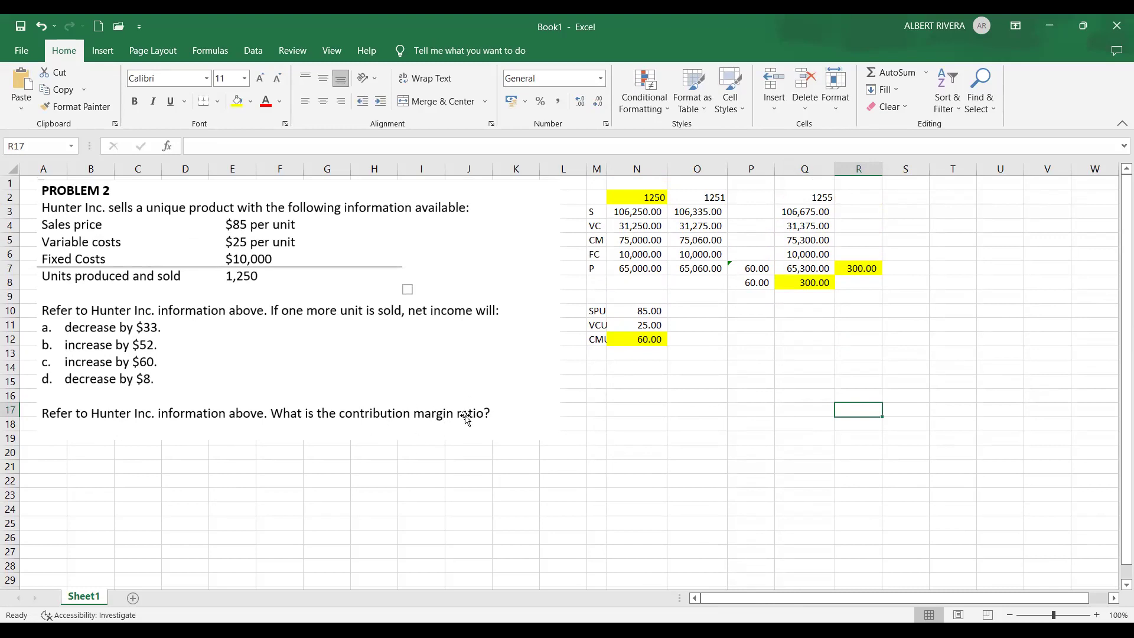
# Step: Widen column M slightly to fit its labels, and locate the CMU and SPU amounts needed for the contribution margin ratio
pyautogui.click(751, 394)
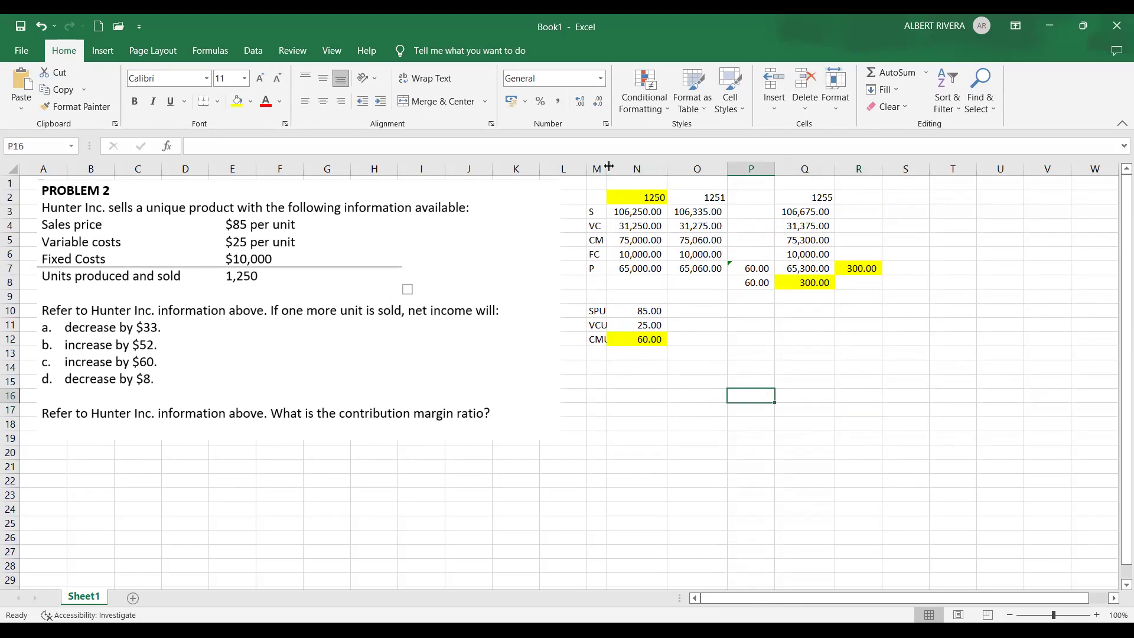
pyautogui.moveTo(609, 166); pyautogui.dragTo(615, 166)
pyautogui.click(664, 340)
pyautogui.click(660, 309)
pyautogui.click(598, 341)
pyautogui.click(597, 310)
# Step: Calculate the contribution margin ratio in O12 with the formula =N12/N10
pyautogui.click(680, 342)
pyautogui.write('=')
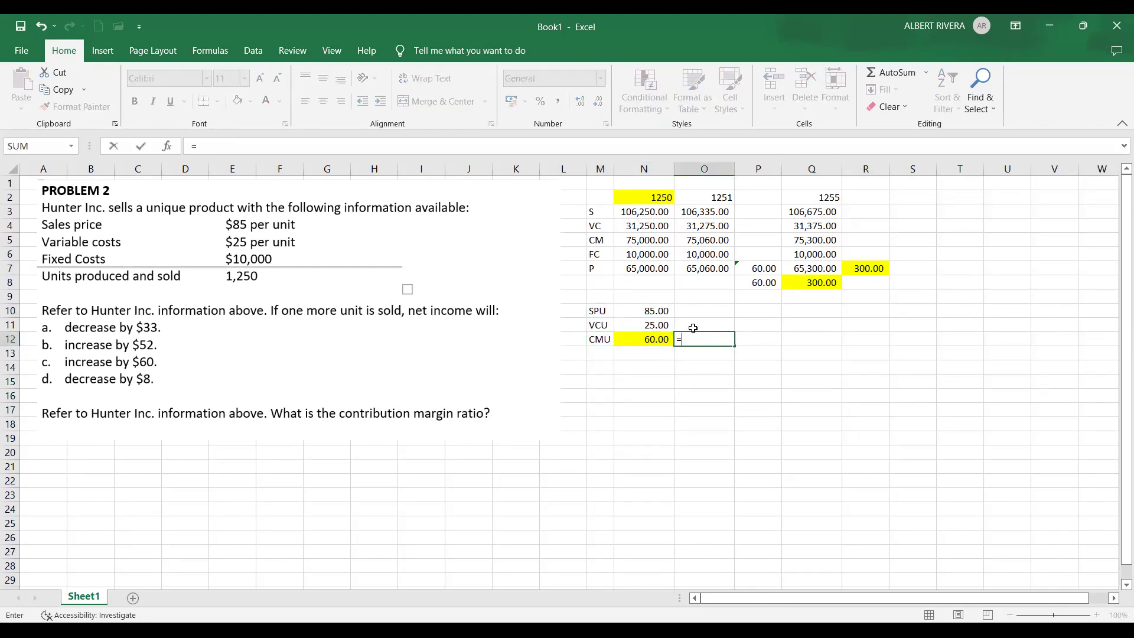
pyautogui.click(652, 340)
pyautogui.write('/')
pyautogui.click(649, 311)
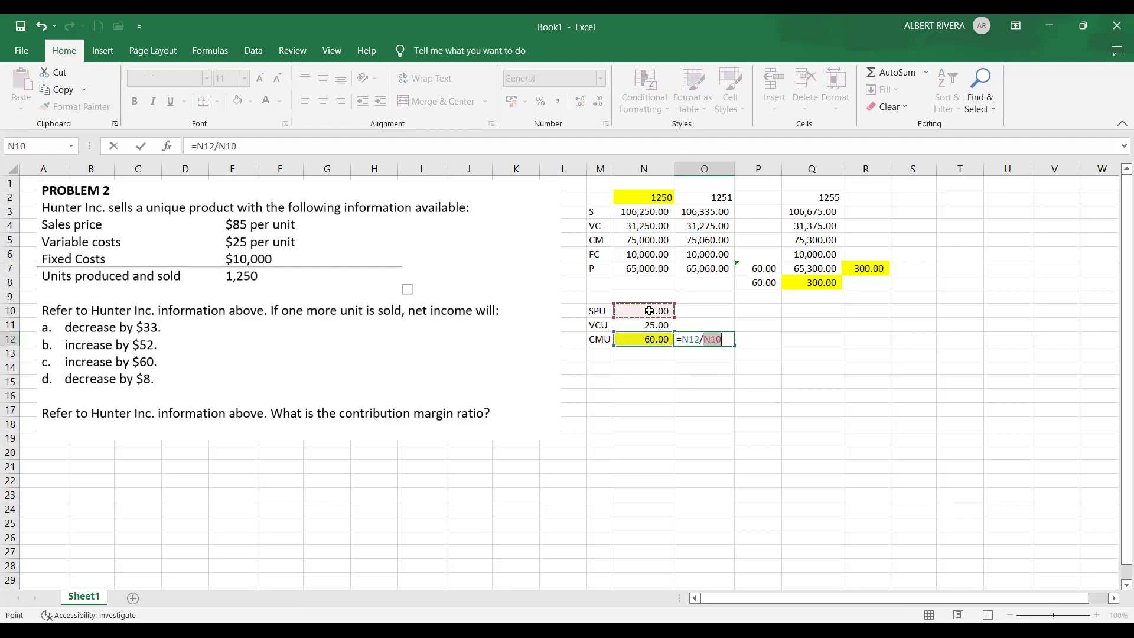
pyautogui.press('Return')
pyautogui.click(688, 337)
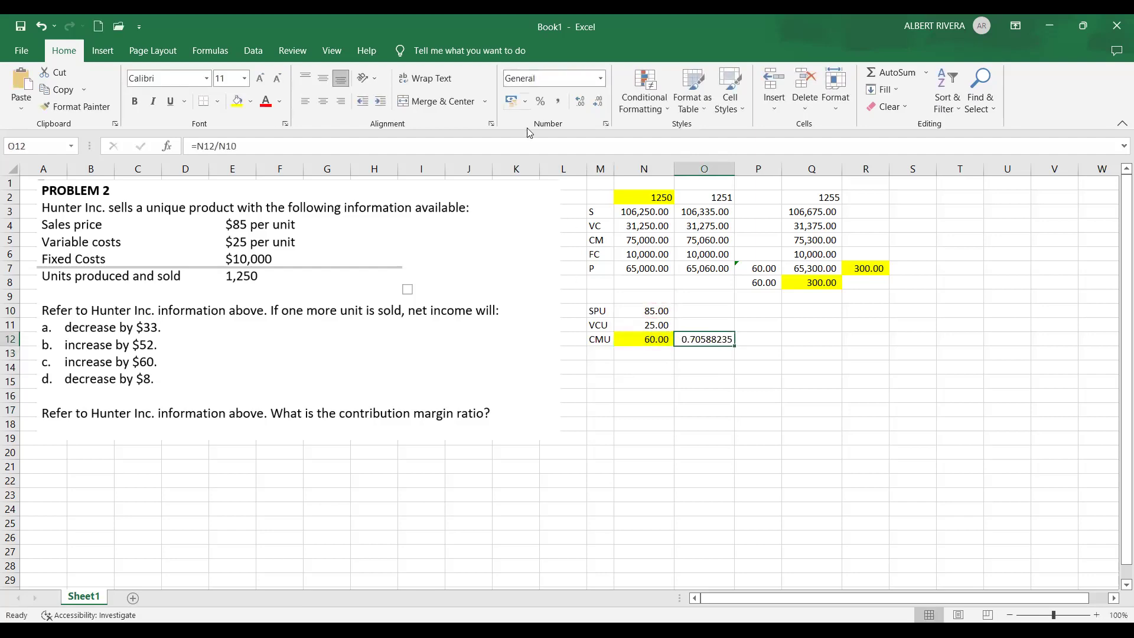
# Step: Format the contribution margin ratio in O12 as a percentage with two decimal places
pyautogui.click(557, 101)
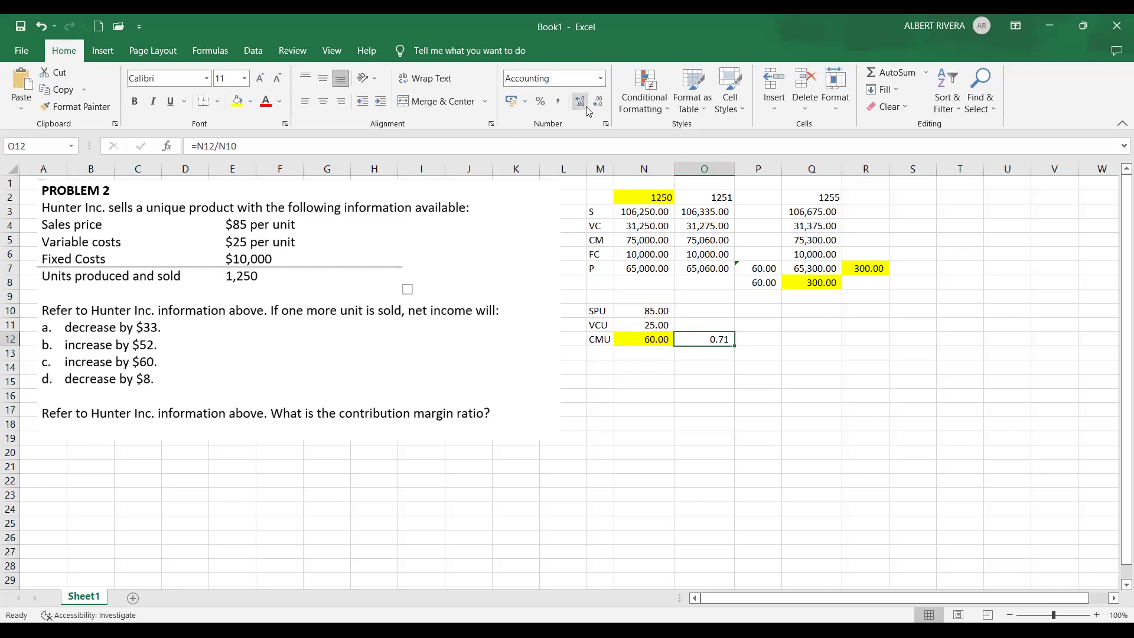
pyautogui.click(540, 101)
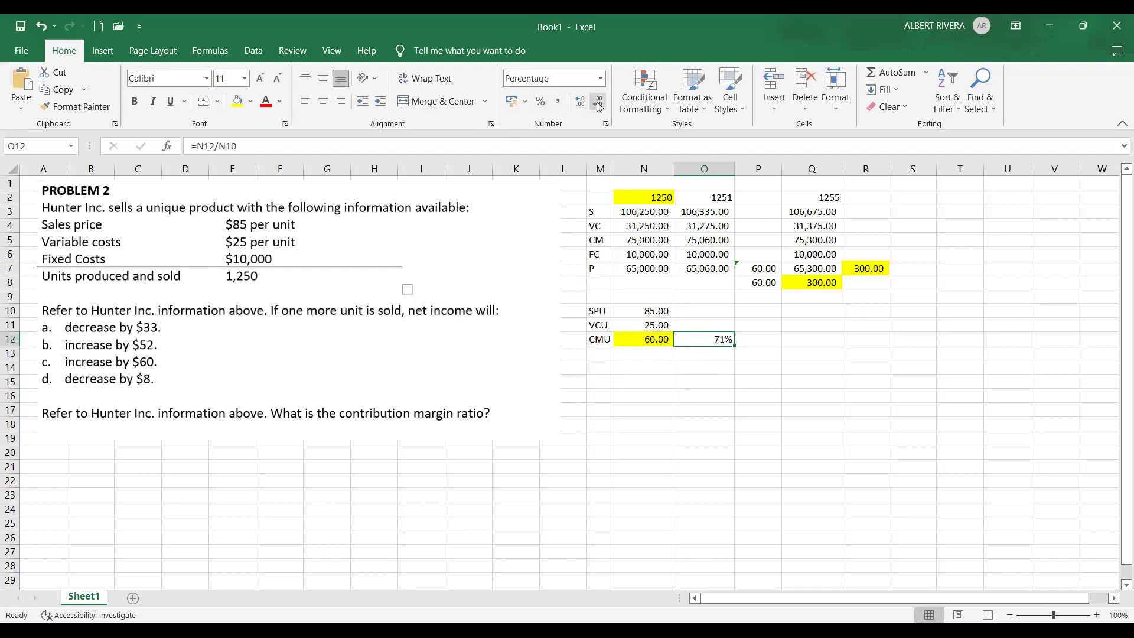
pyautogui.click(580, 101)
pyautogui.click(580, 101)
pyautogui.moveTo(780, 392); pyautogui.dragTo(762, 381)
pyautogui.scroll(-1, 684, 380)
pyautogui.scroll(1, 650, 460)
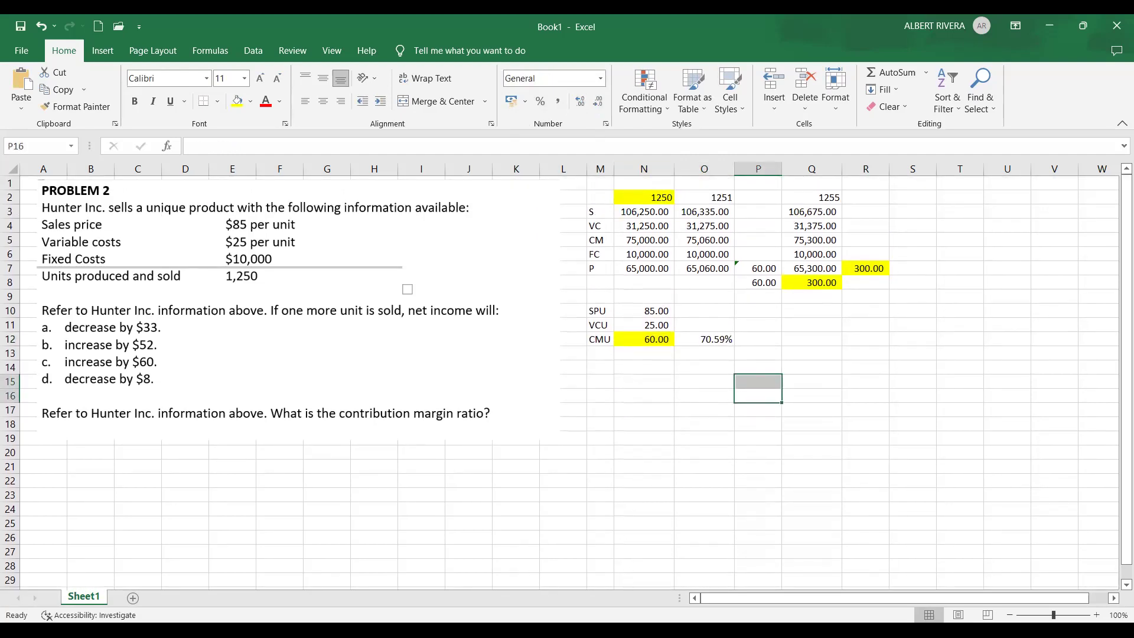
pyautogui.click(704, 466)
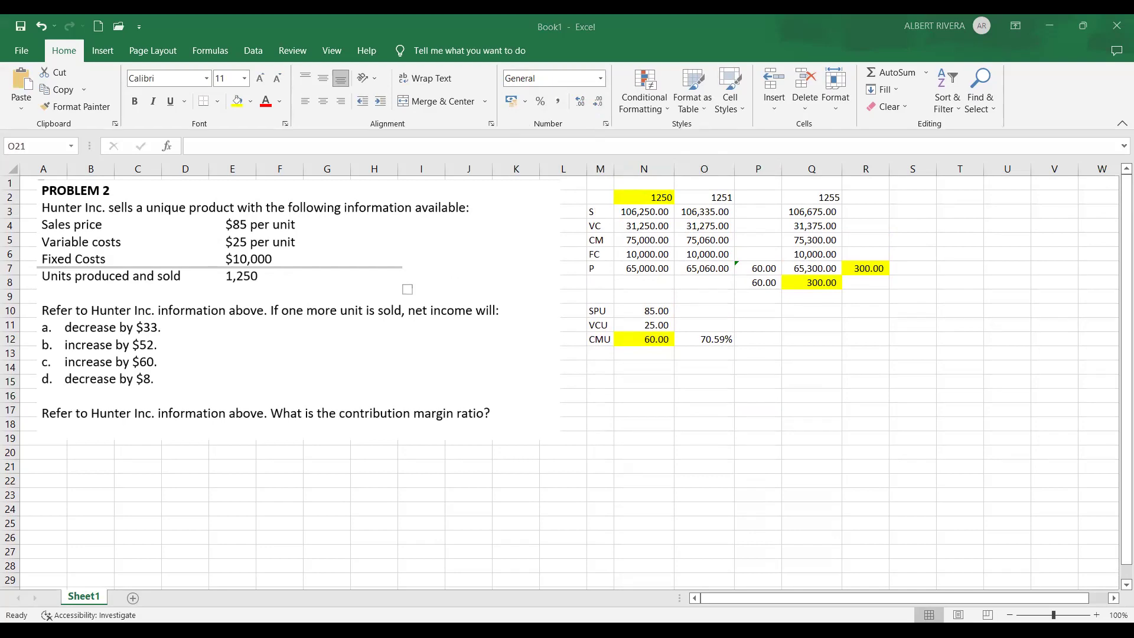
# Step: Switch to the MS-03 (1) document in Word and read Problem 3 on Carolina Products, including its contribution margin questions
pyautogui.hotkey('alt', 'Tab')
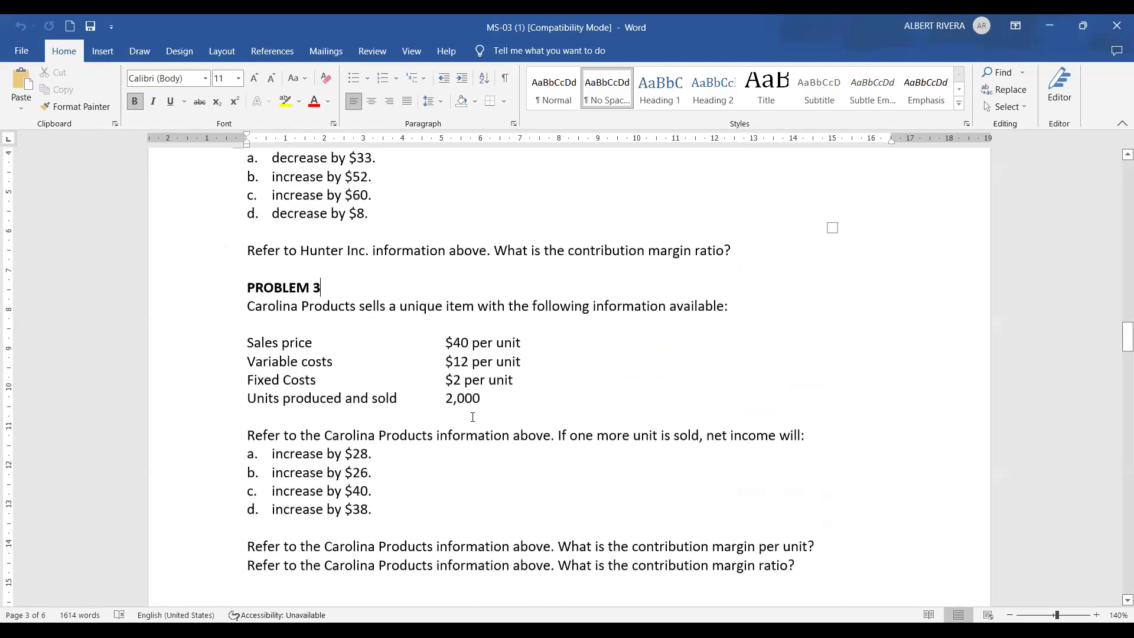
pyautogui.scroll(-2, 472, 417)
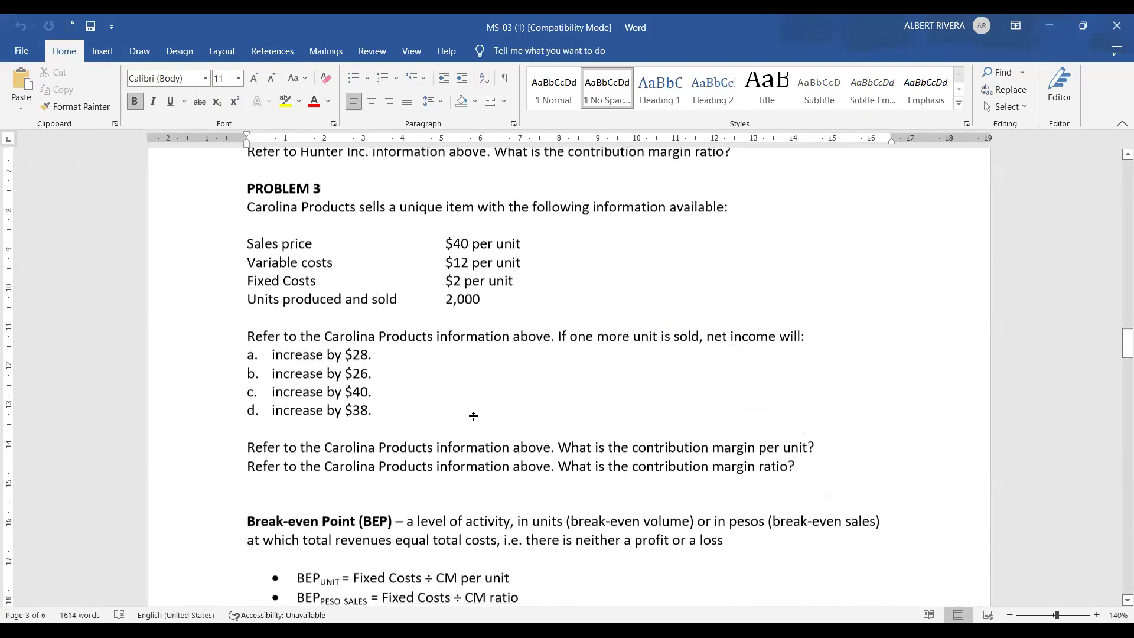
pyautogui.scroll(-1, 473, 416)
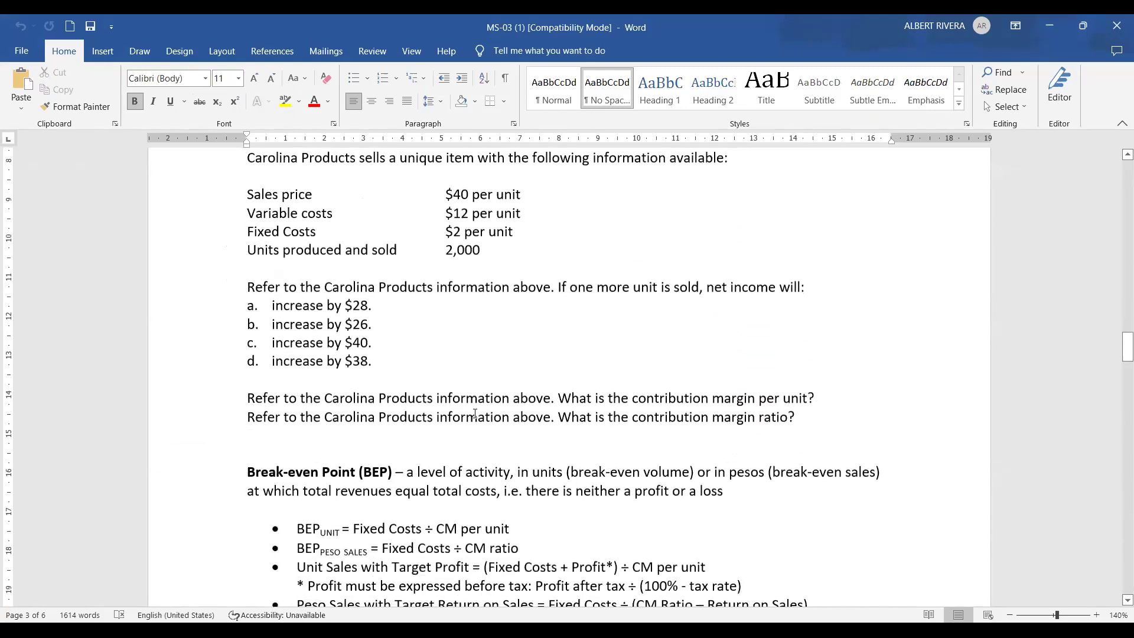
pyautogui.scroll(2, 475, 412)
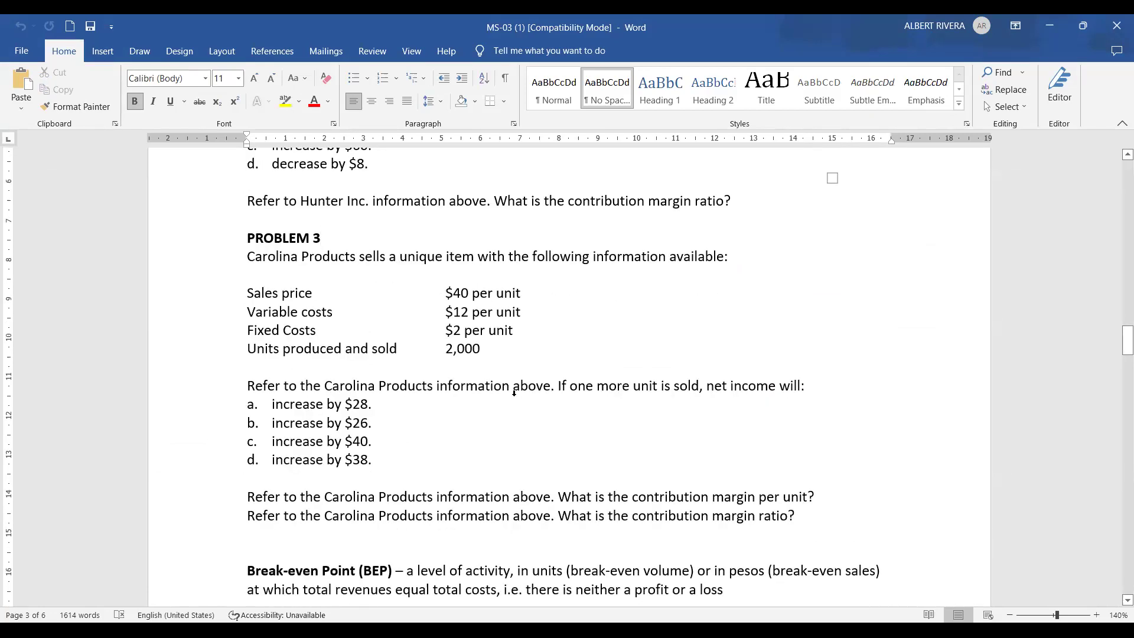
pyautogui.scroll(-1, 610, 393)
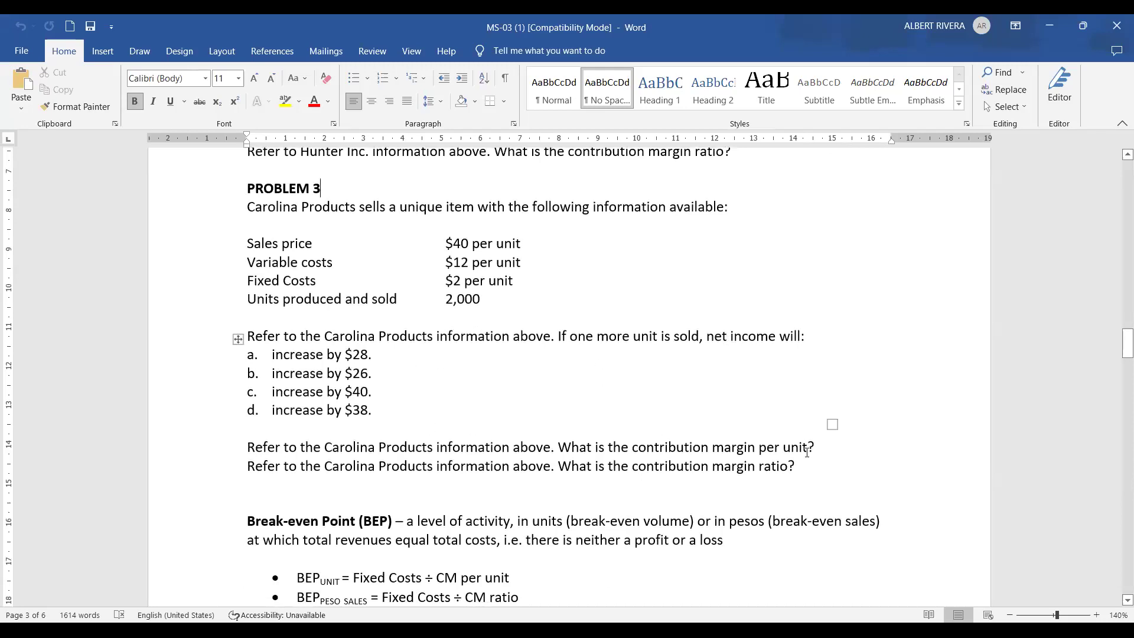
pyautogui.scroll(1, 807, 452)
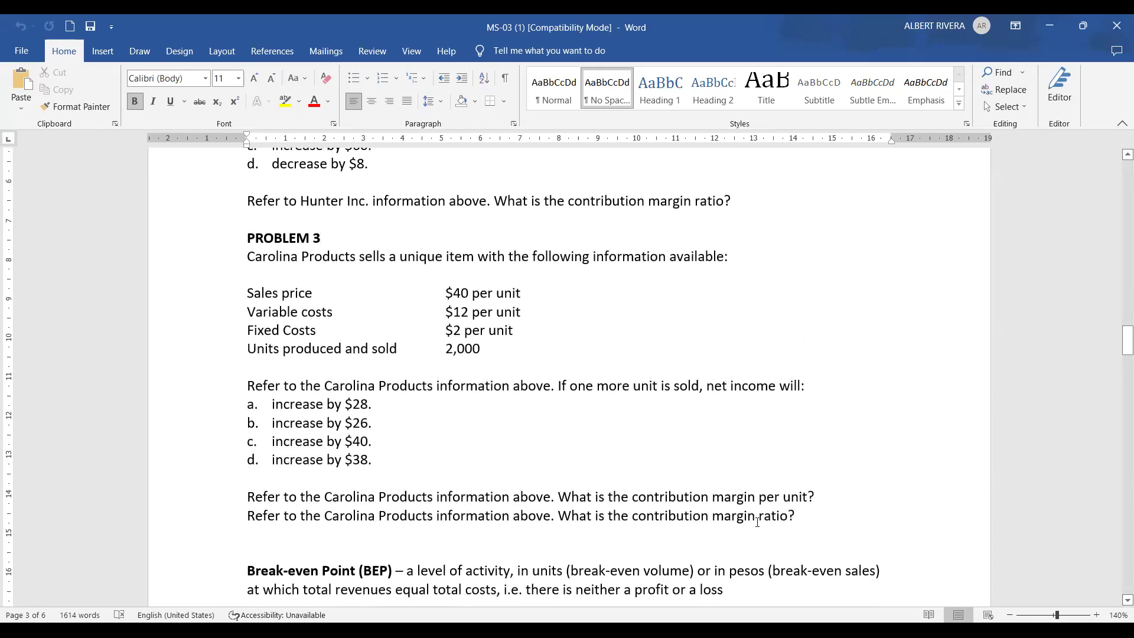
pyautogui.scroll(-1, 757, 522)
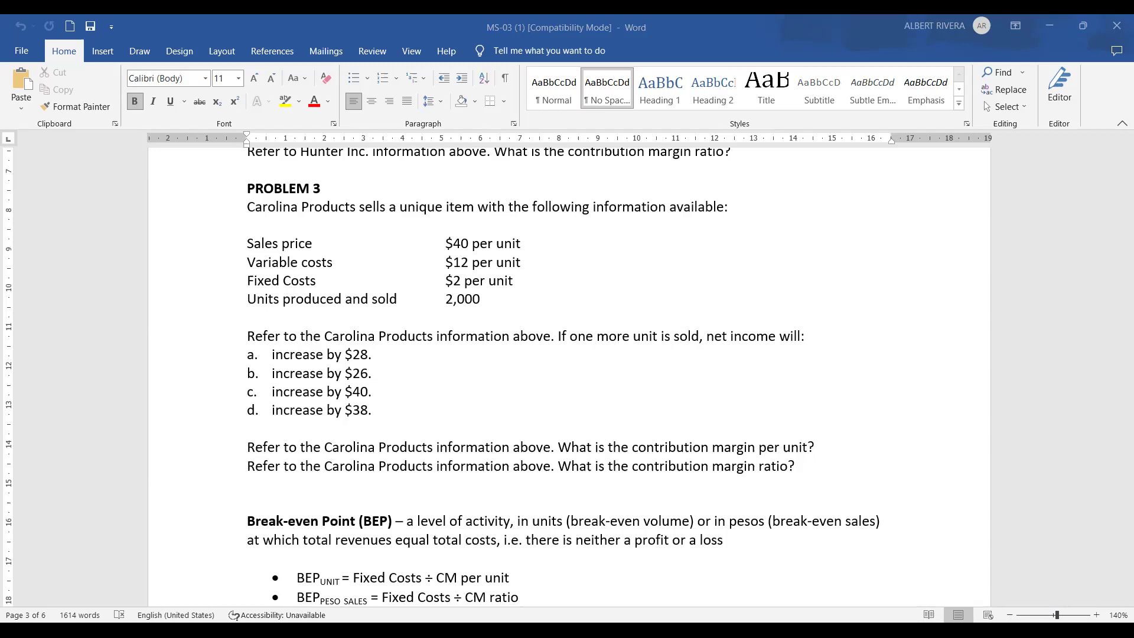
# Step: Return to Sheet2 of the Excel workbook and enter the label SPU in M2 with the value 40 in N2
pyautogui.hotkey('alt', 'Tab')
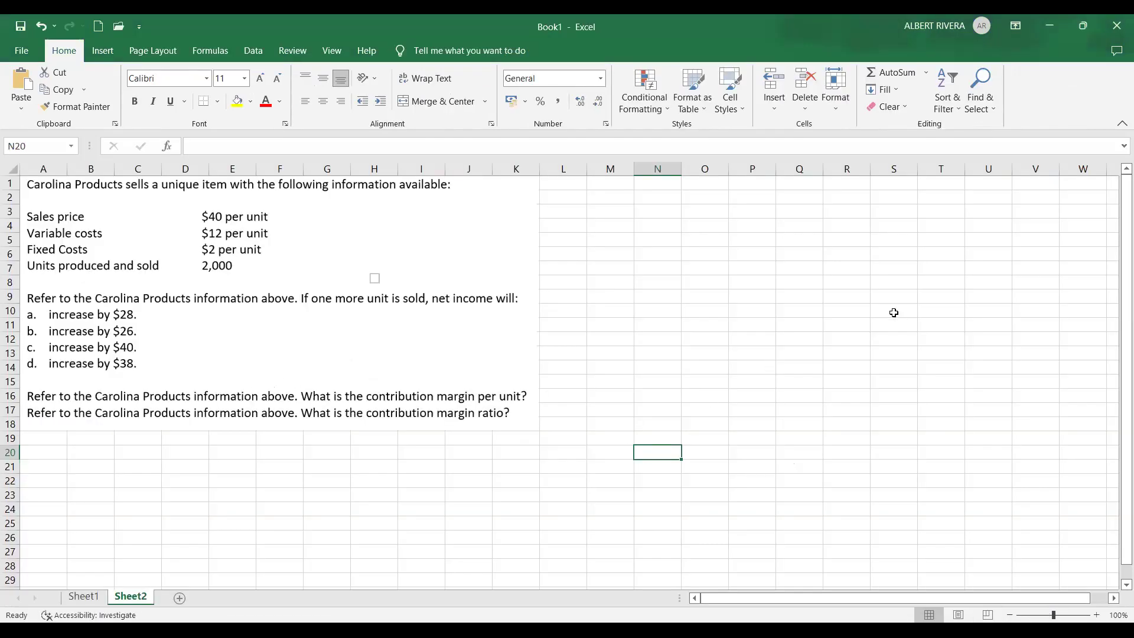
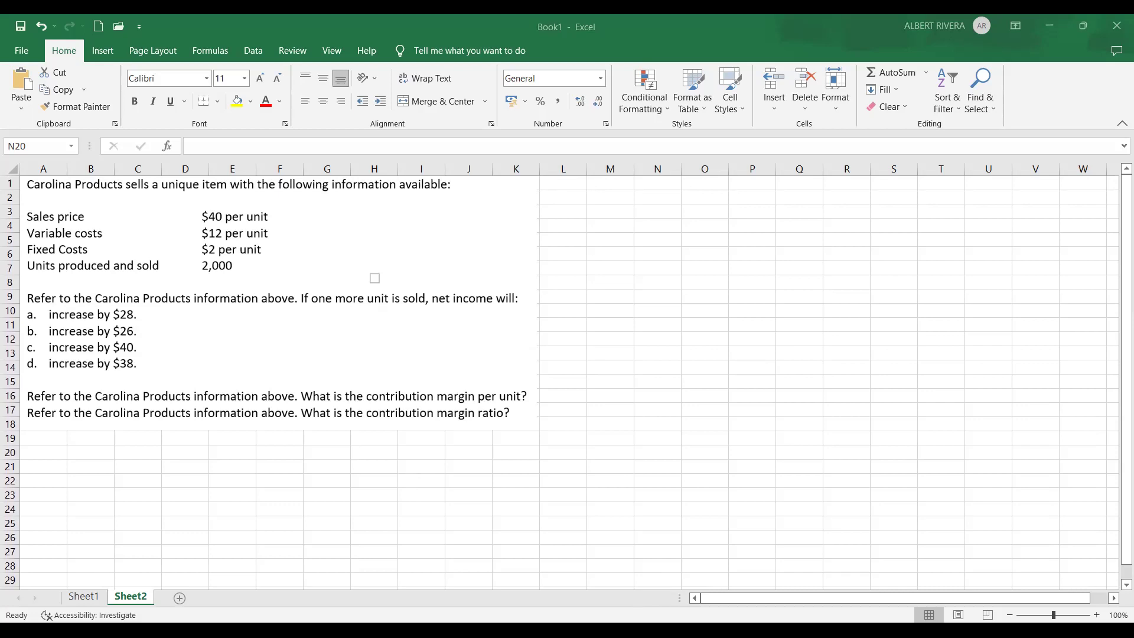
pyautogui.click(610, 197)
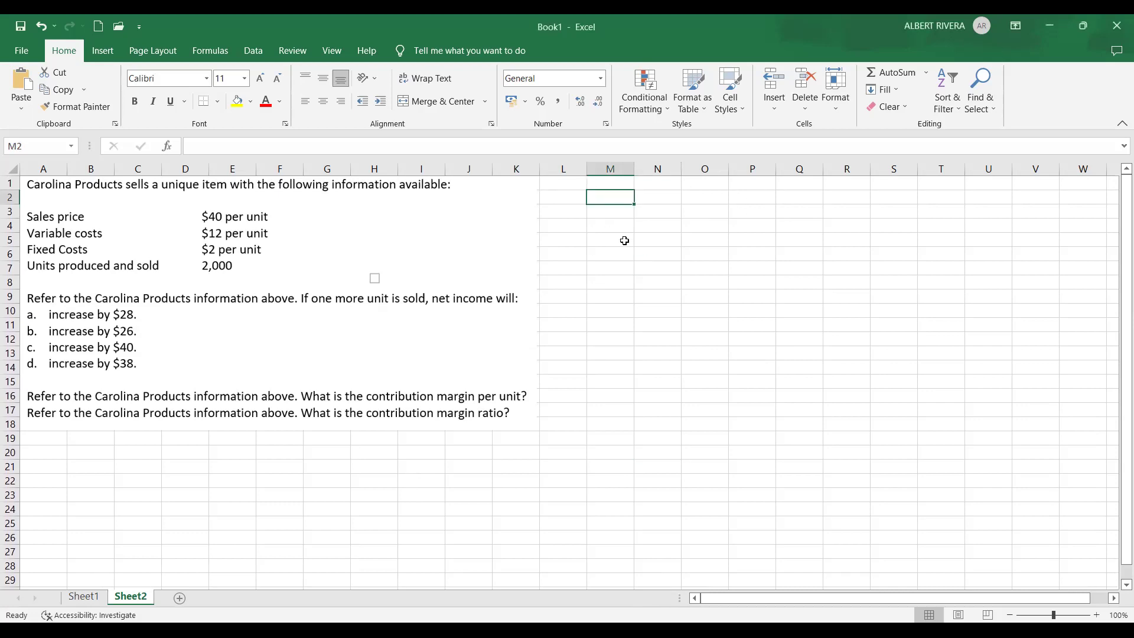
pyautogui.write('SPU')
pyautogui.press('Tab')
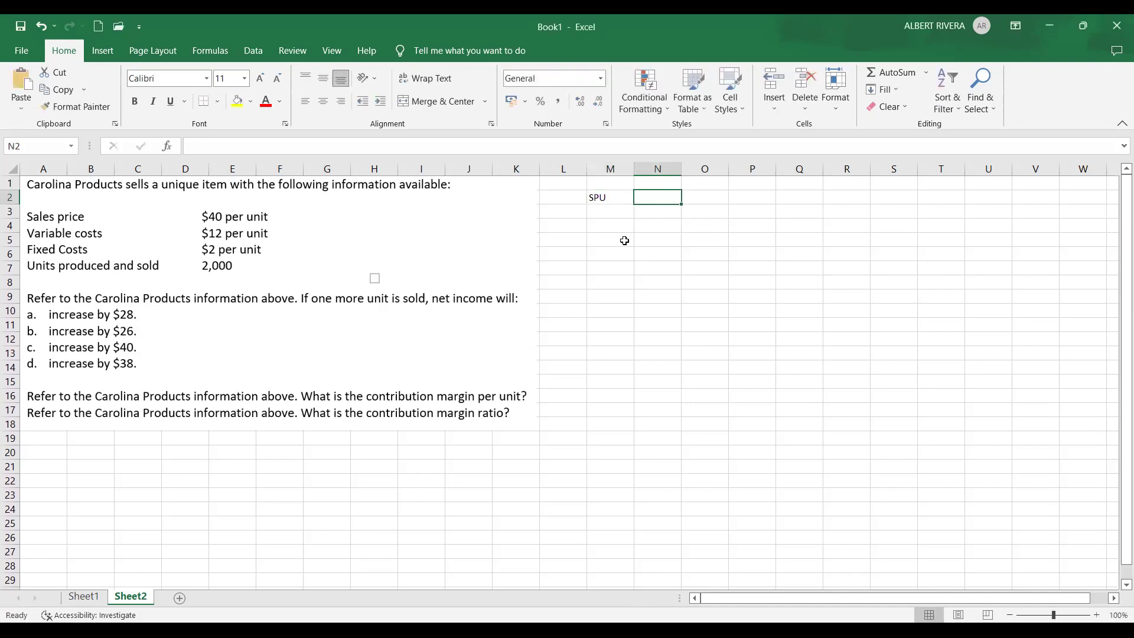
pyautogui.write('4')
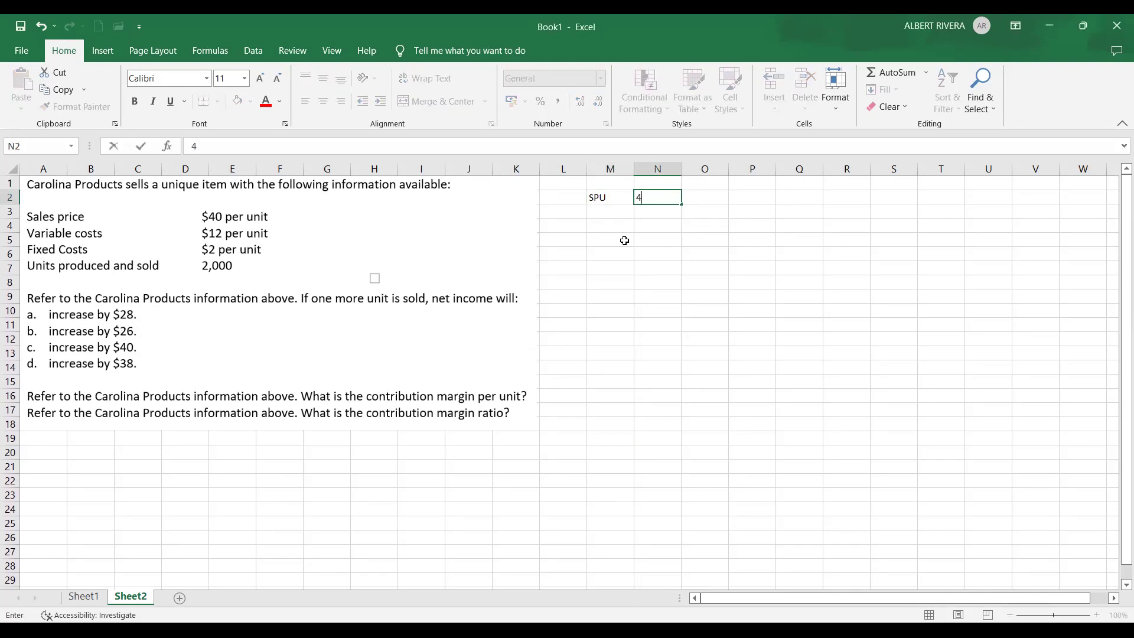
pyautogui.write('0')
pyautogui.press('Return')
# Step: Add the label VCU in M3 with the value 12 in N3
pyautogui.press('Left')
pyautogui.write('V')
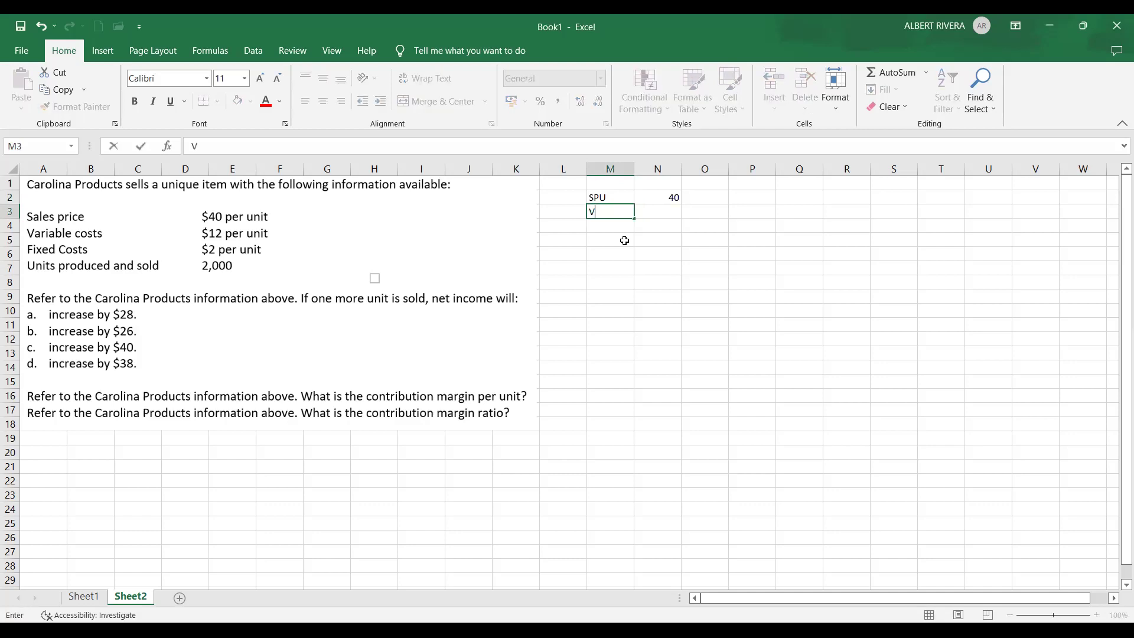
pyautogui.write('CU')
pyautogui.press('Tab')
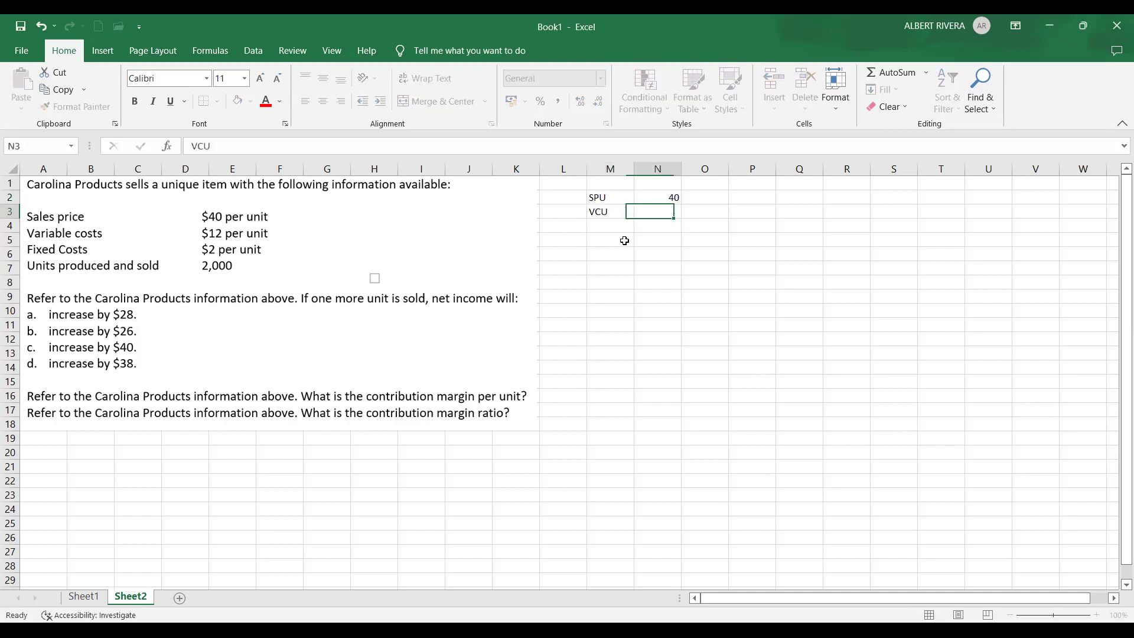
pyautogui.write('12')
pyautogui.press('Return')
# Step: Label M4 as CMU and calculate the contribution margin per unit in N4 with =N2-N3
pyautogui.write('CMU')
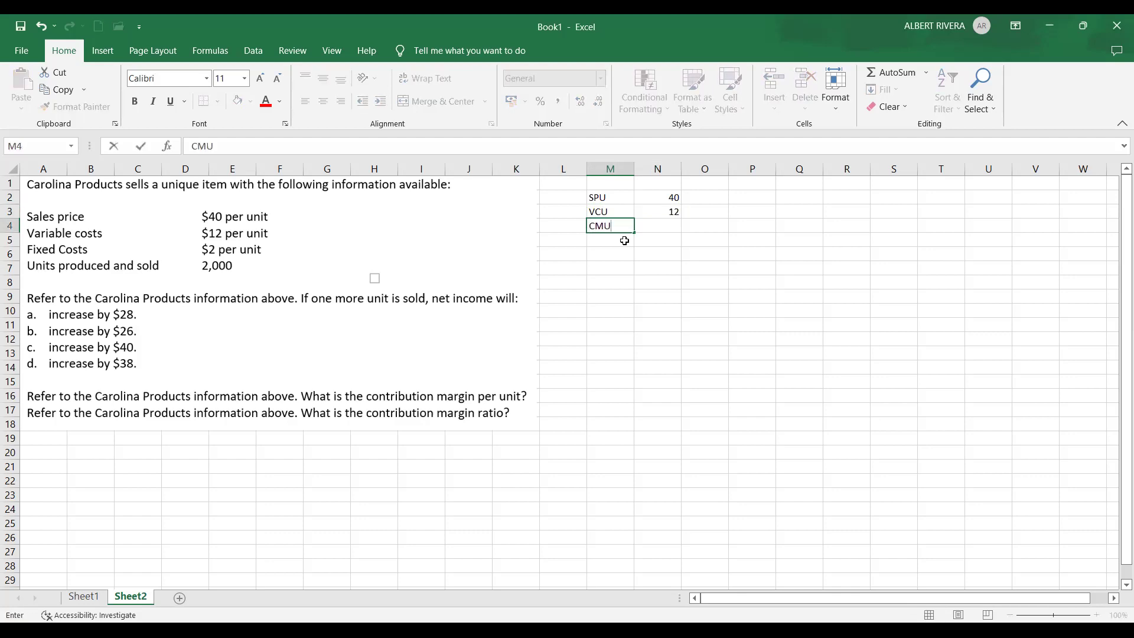
pyautogui.press('Tab')
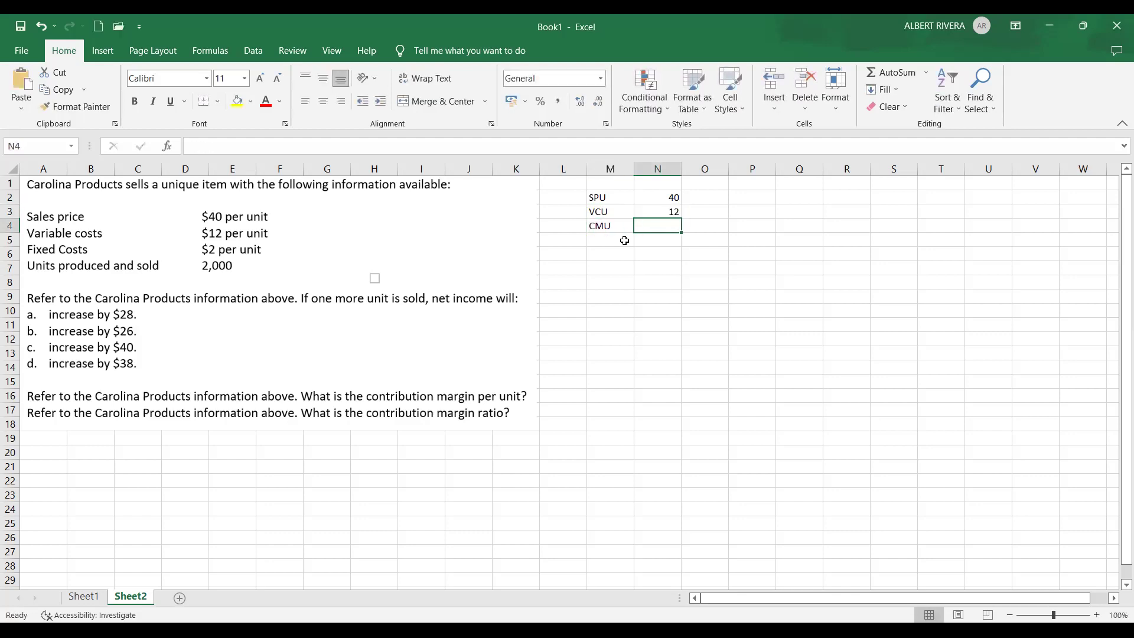
pyautogui.write('=')
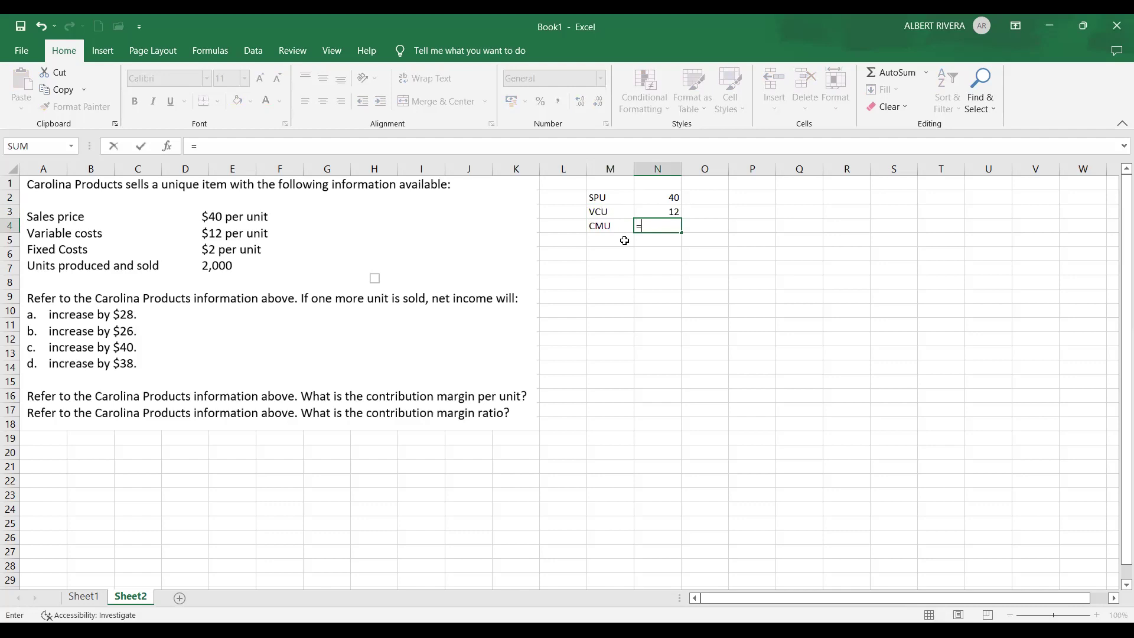
pyautogui.write('n2-n3')
pyautogui.press('Return')
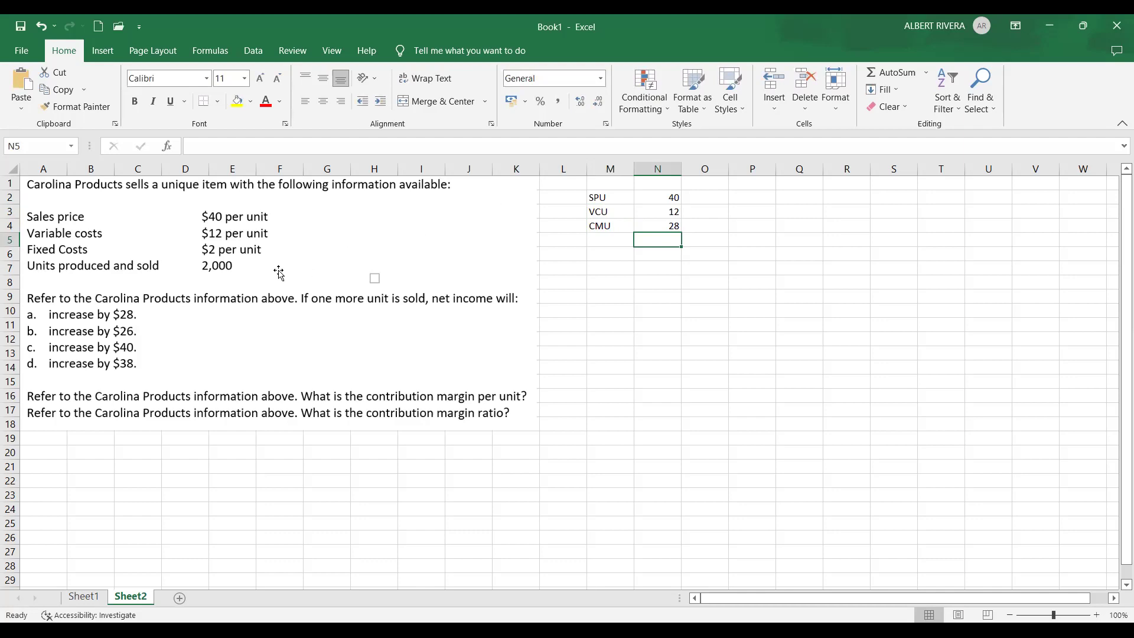
# Step: Fit the width of column N to its contents
pyautogui.click(628, 326)
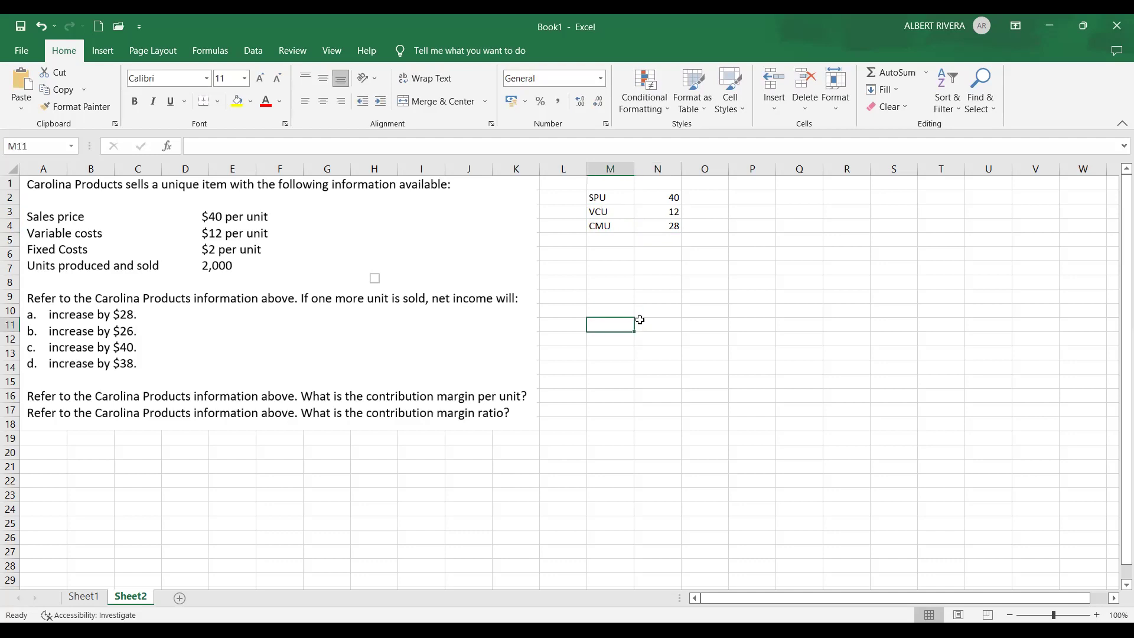
pyautogui.scroll(-1, 656, 299)
pyautogui.scroll(1, 656, 299)
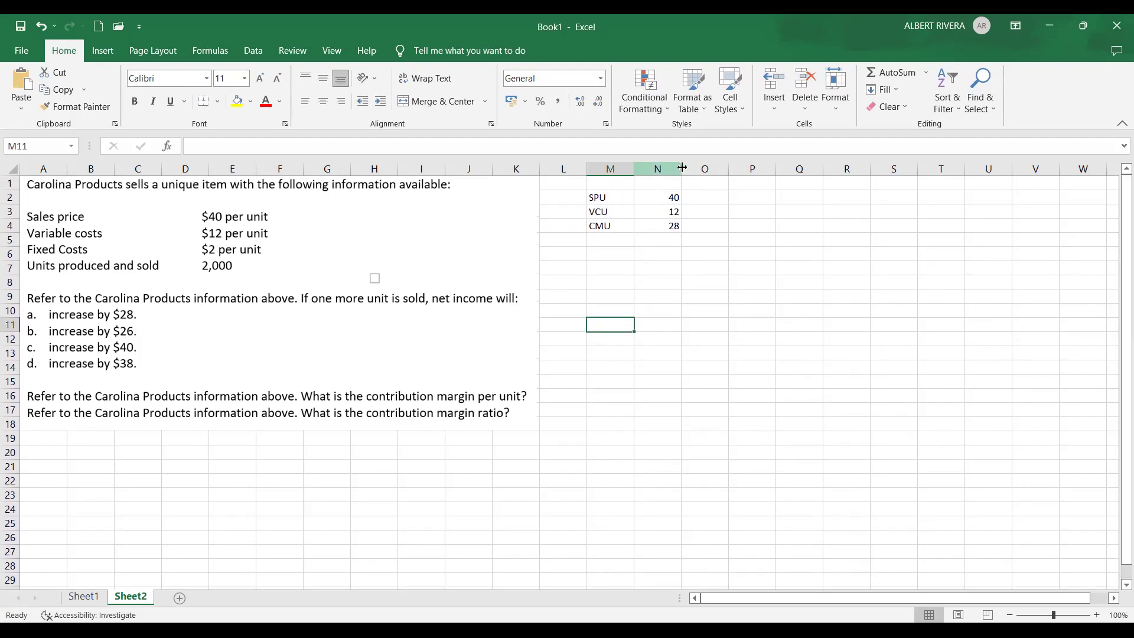
pyautogui.doubleClick(683, 164)
pyautogui.click(683, 266)
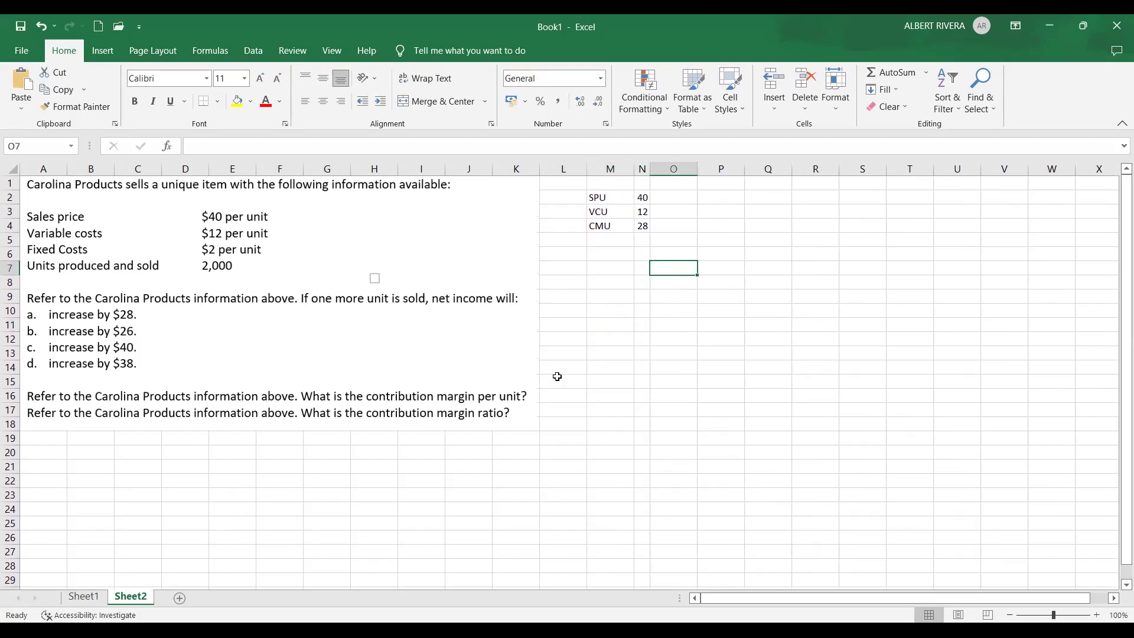
# Step: Review the 1250- and 1251-unit calculations for Problem 2 on Sheet1, and return to Sheet2
pyautogui.click(93, 599)
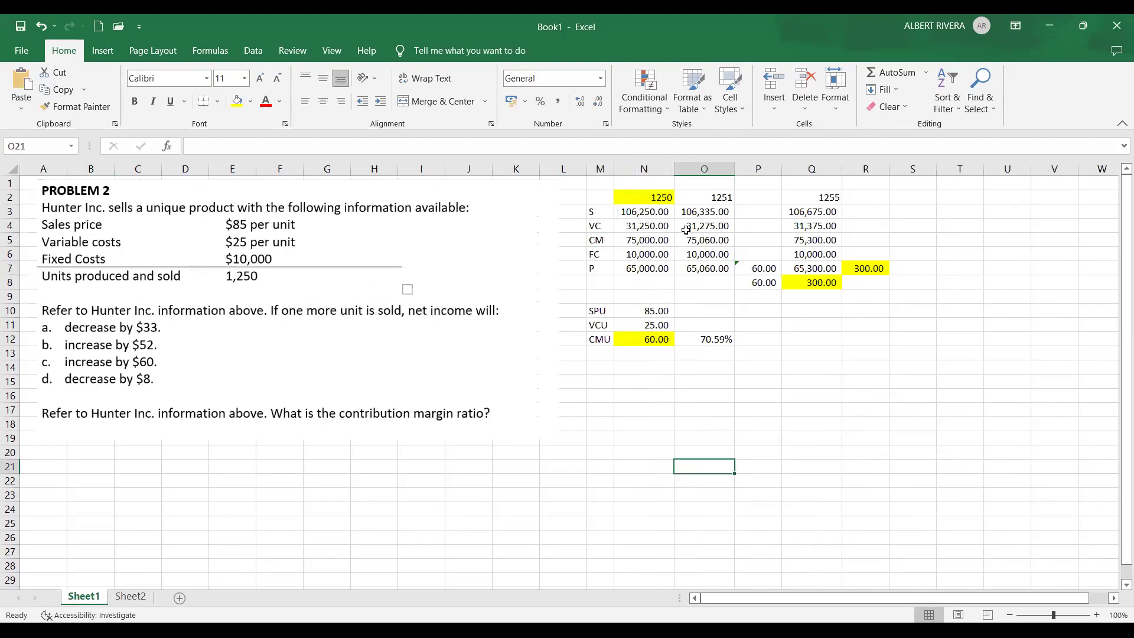
pyautogui.scroll(-1, 776, 302)
pyautogui.scroll(1, 775, 302)
pyautogui.click(721, 194)
pyautogui.click(664, 192)
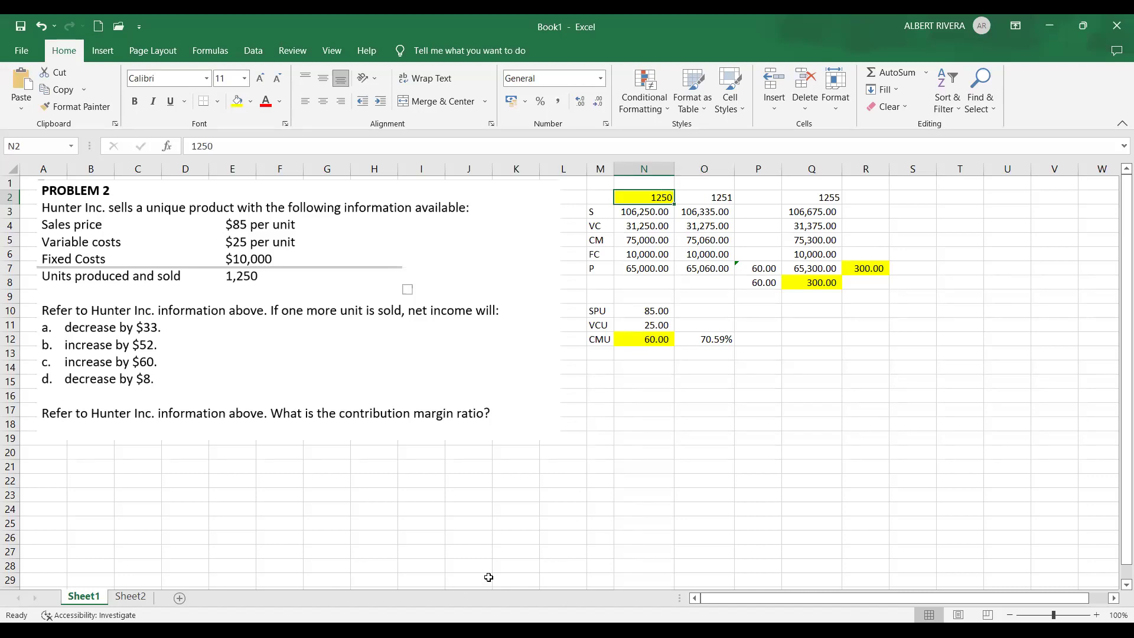
pyautogui.click(130, 597)
pyautogui.moveTo(558, 477); pyautogui.dragTo(558, 470)
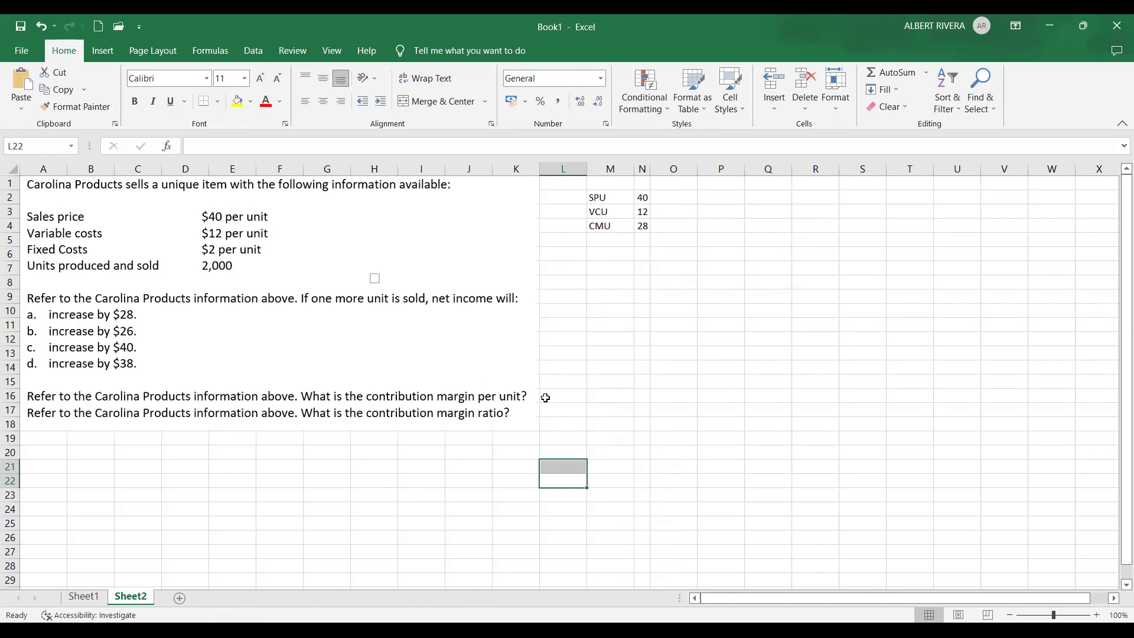
# Step: Try to calculate the contribution margin ratio in O4 with the formula =N4/N2:O2
pyautogui.click(645, 224)
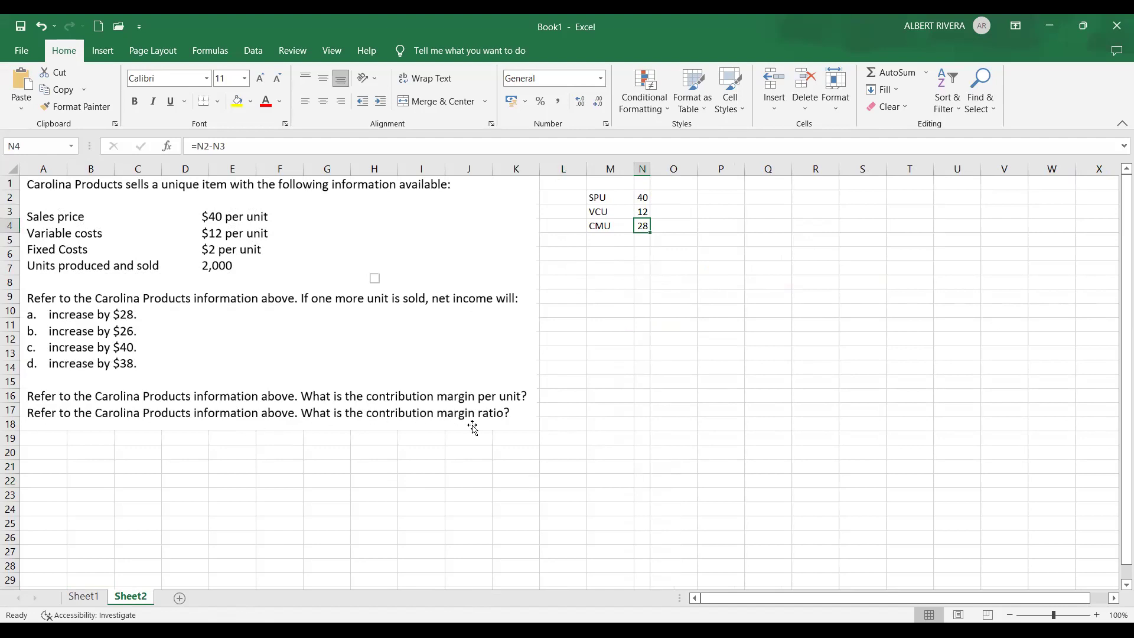
pyautogui.click(671, 225)
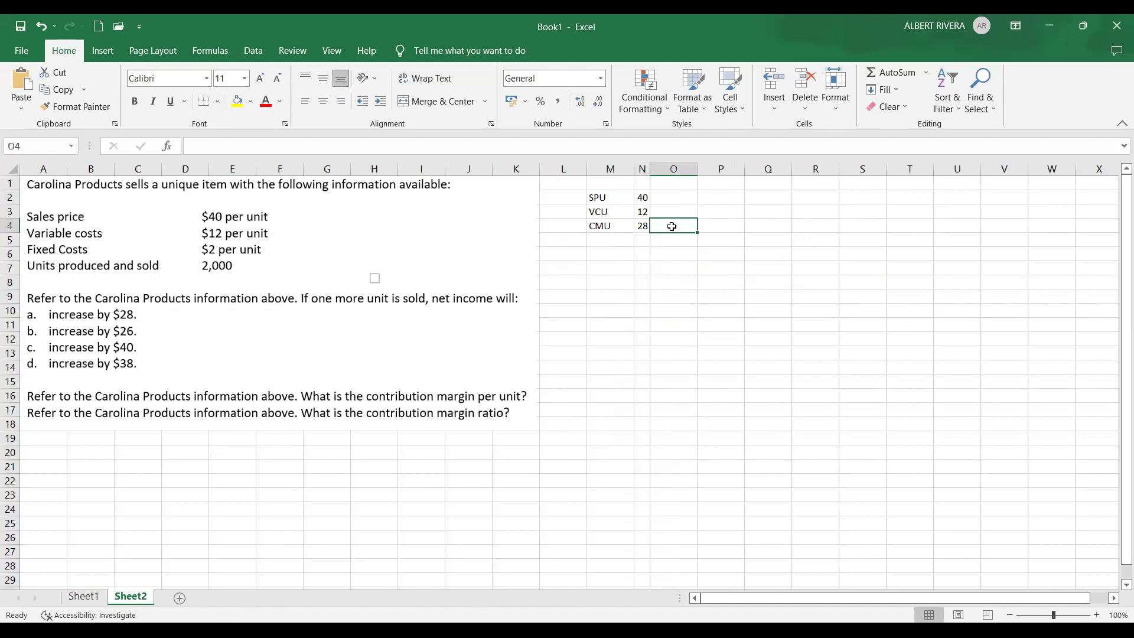
pyautogui.write('=')
pyautogui.click(646, 227)
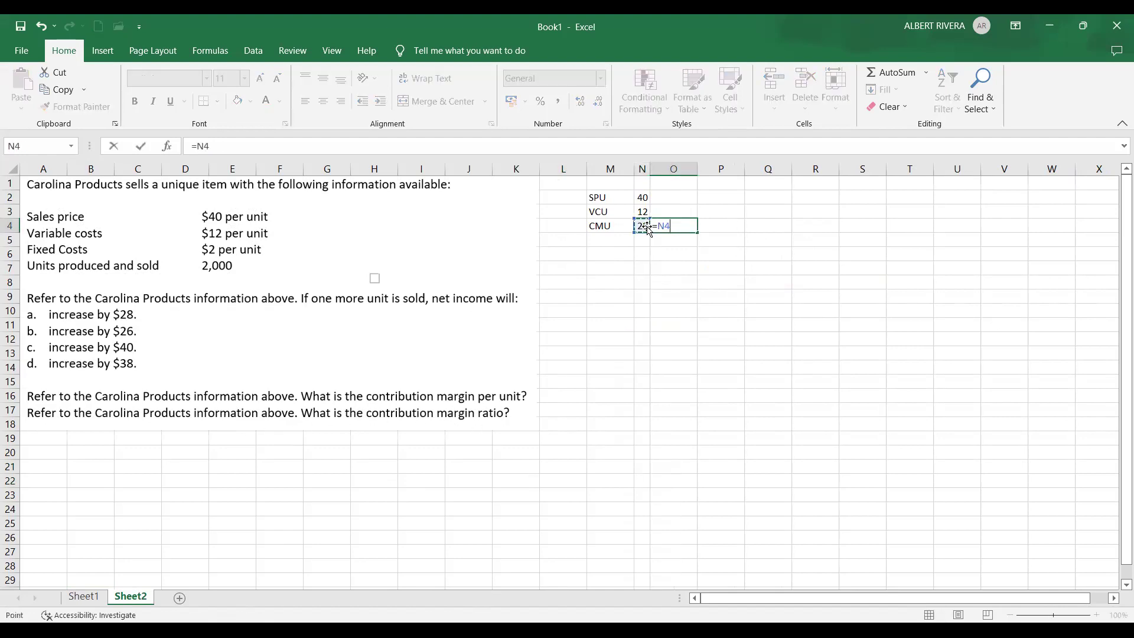
pyautogui.write('/')
pyautogui.click(649, 196)
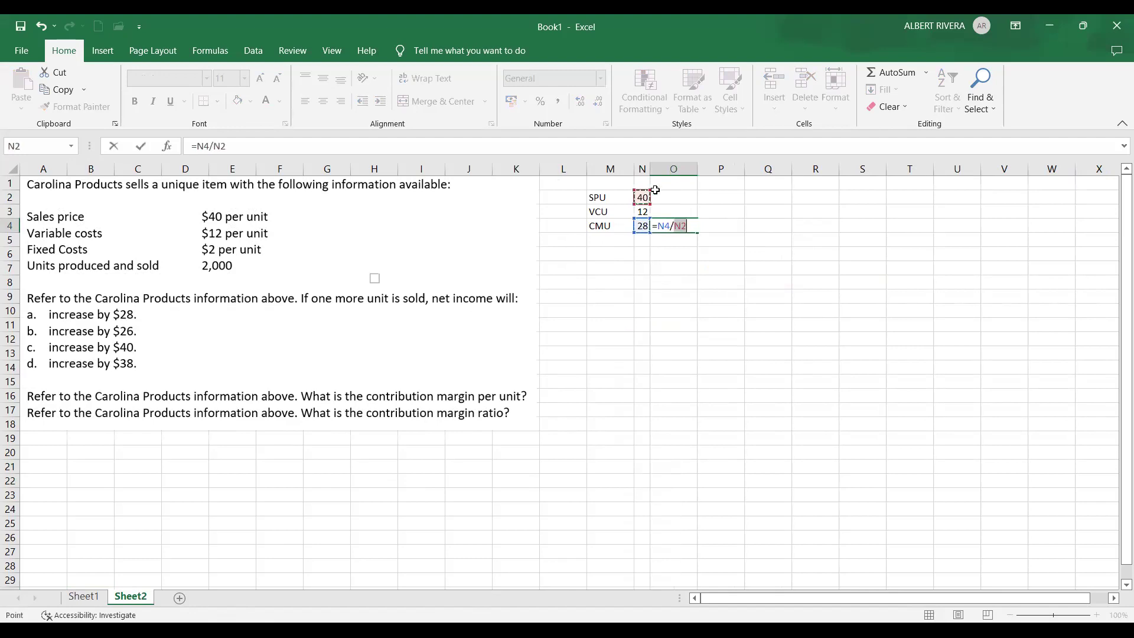
pyautogui.moveTo(655, 192); pyautogui.dragTo(662, 196)
pyautogui.press('Return')
# Step: Calculate the contribution margin ratio in O4 with the formula =N4/N2 and format the cell as a percentage
pyautogui.click(673, 226)
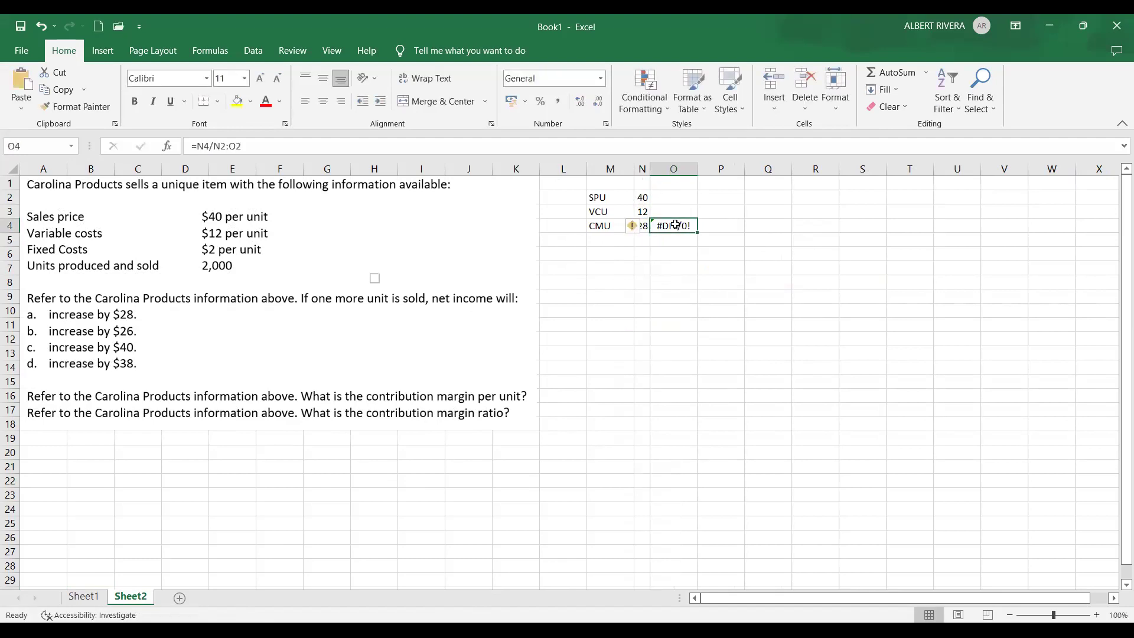
pyautogui.write('=')
pyautogui.click(643, 226)
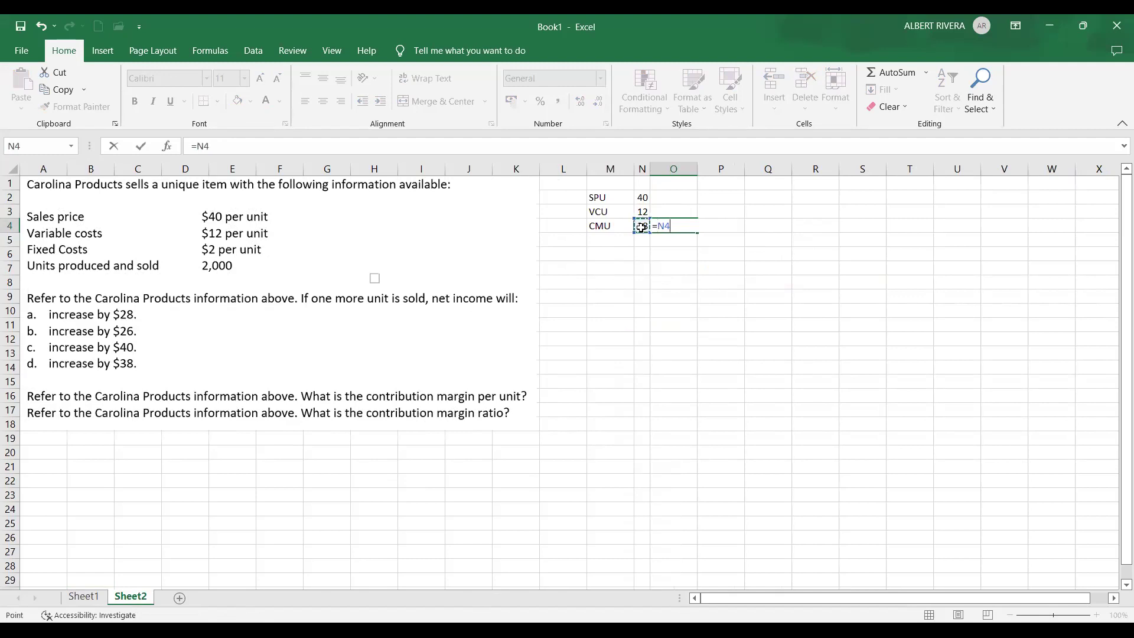
pyautogui.write('/')
pyautogui.click(647, 198)
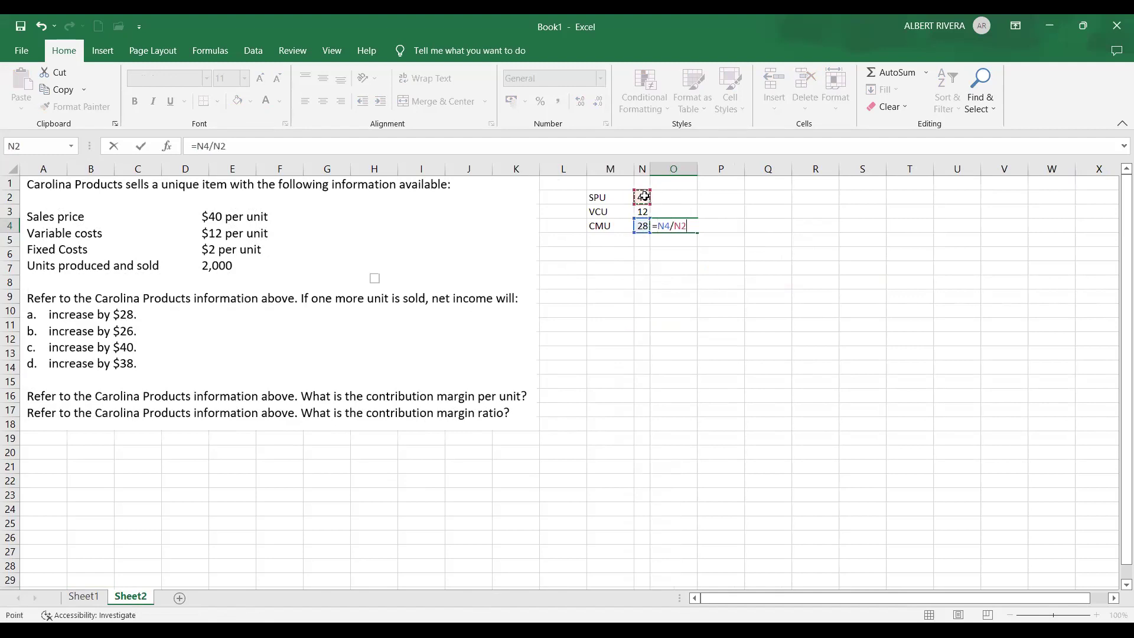
pyautogui.press('Return')
pyautogui.click(688, 227)
pyautogui.click(540, 101)
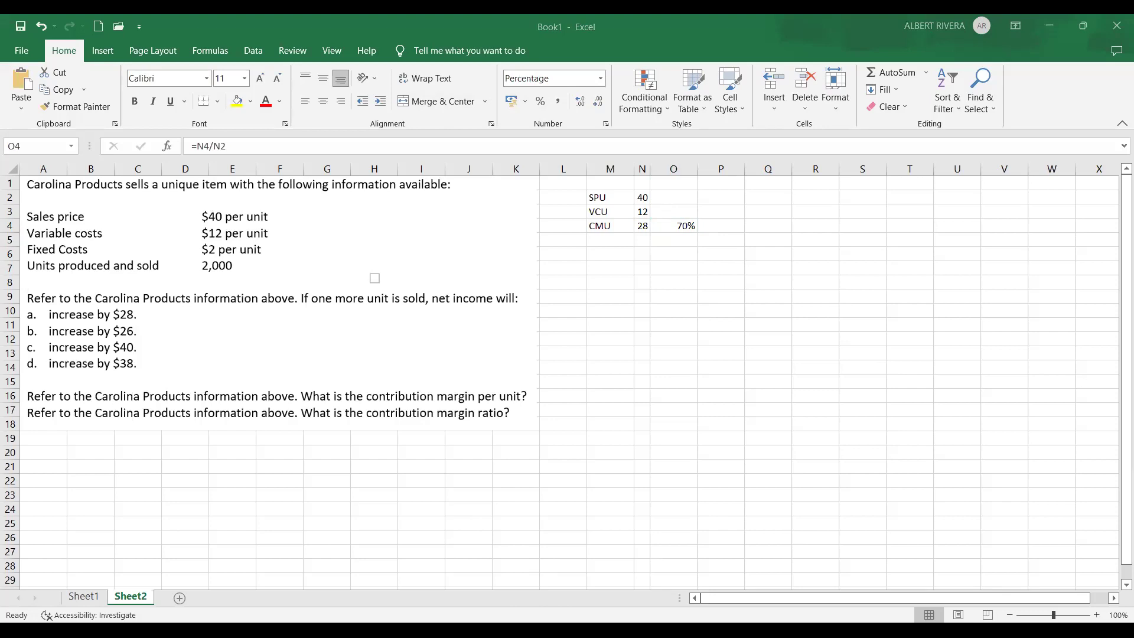
# Step: Switch to the MS-03 document in Word and examine the break-even point formulas and Problems 4 and 5
pyautogui.hotkey('alt', 'Tab')
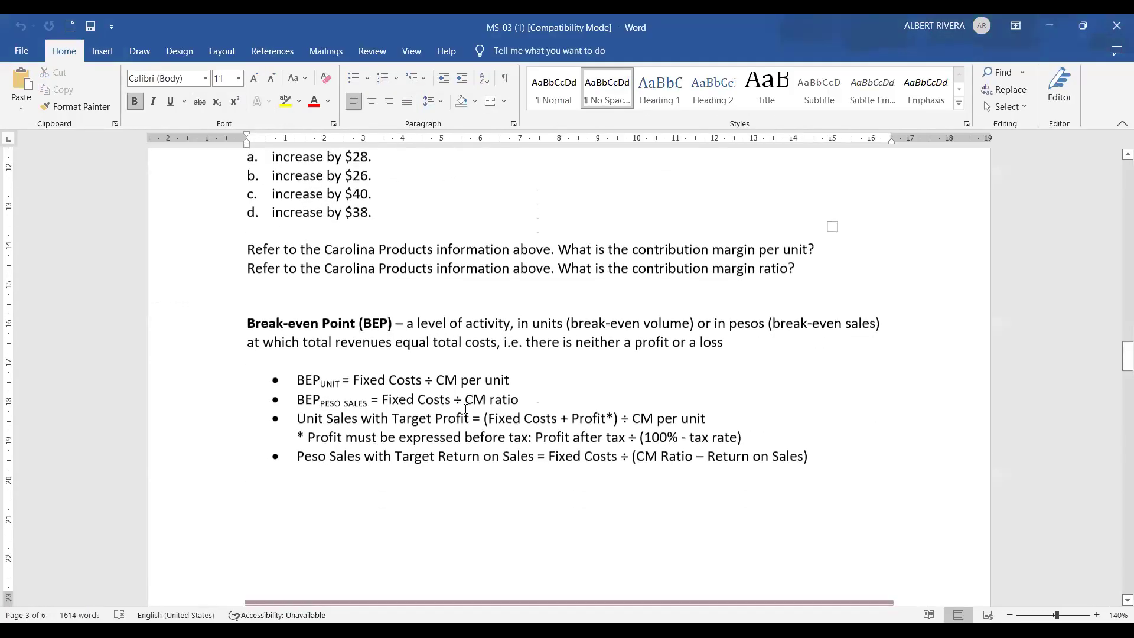
pyautogui.scroll(-5, 470, 404)
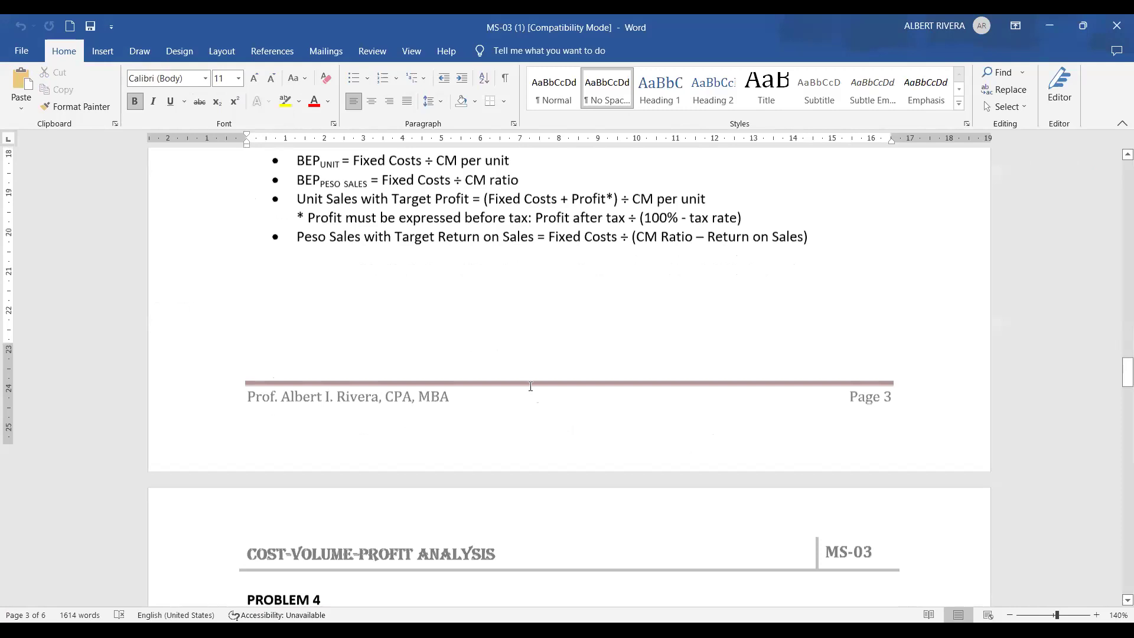
pyautogui.scroll(-5, 530, 387)
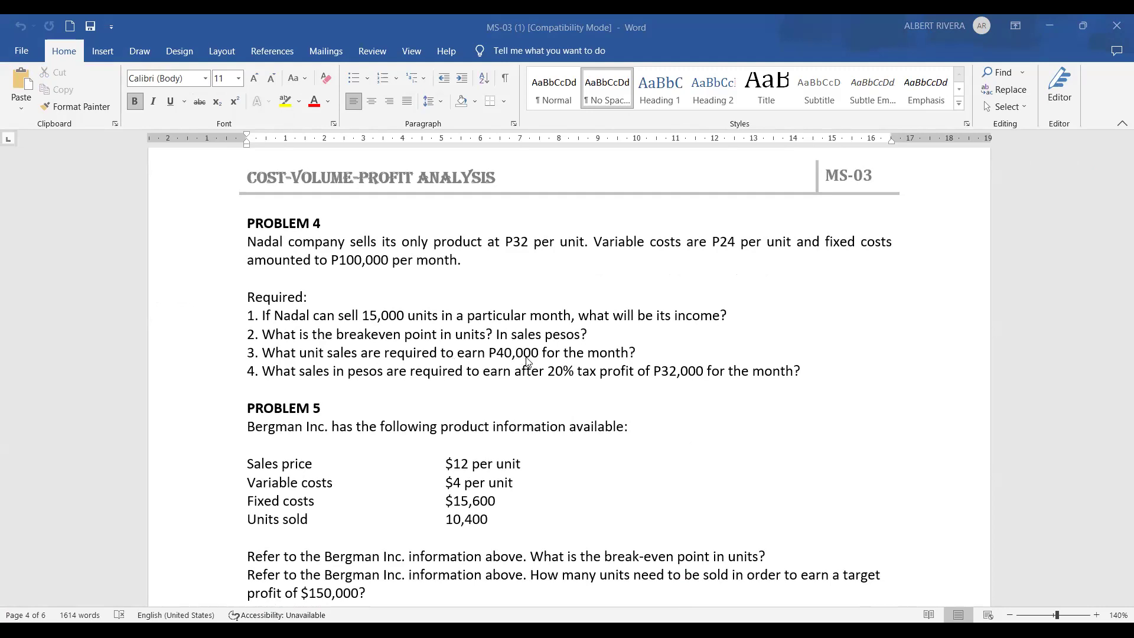
pyautogui.scroll(-1, 375, 386)
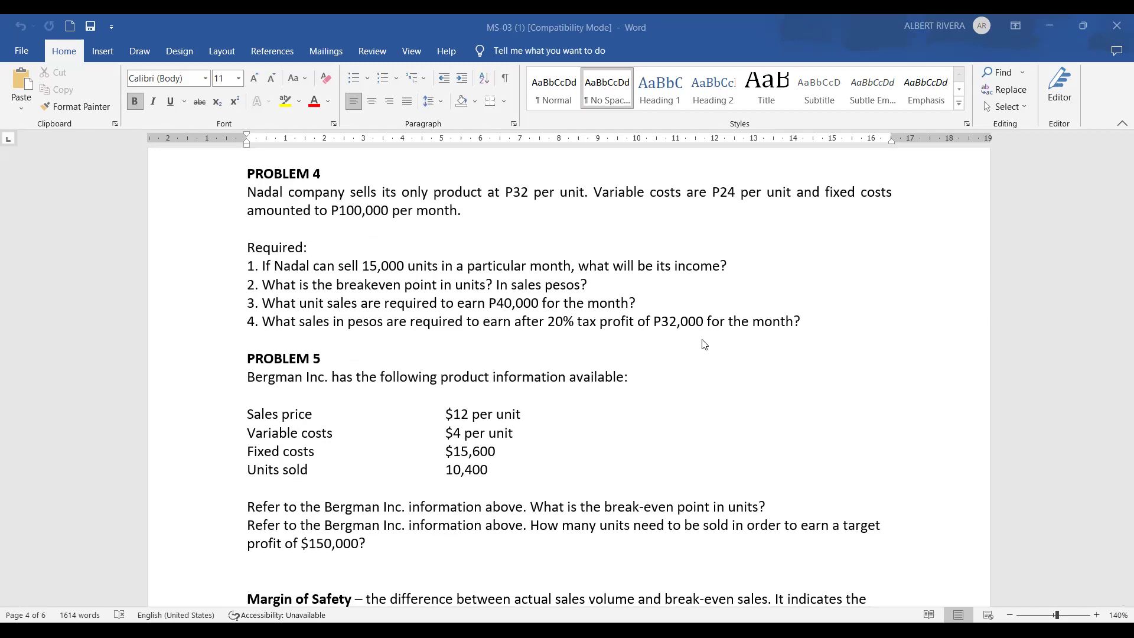
pyautogui.scroll(-1, 709, 346)
pyautogui.scroll(5, 708, 347)
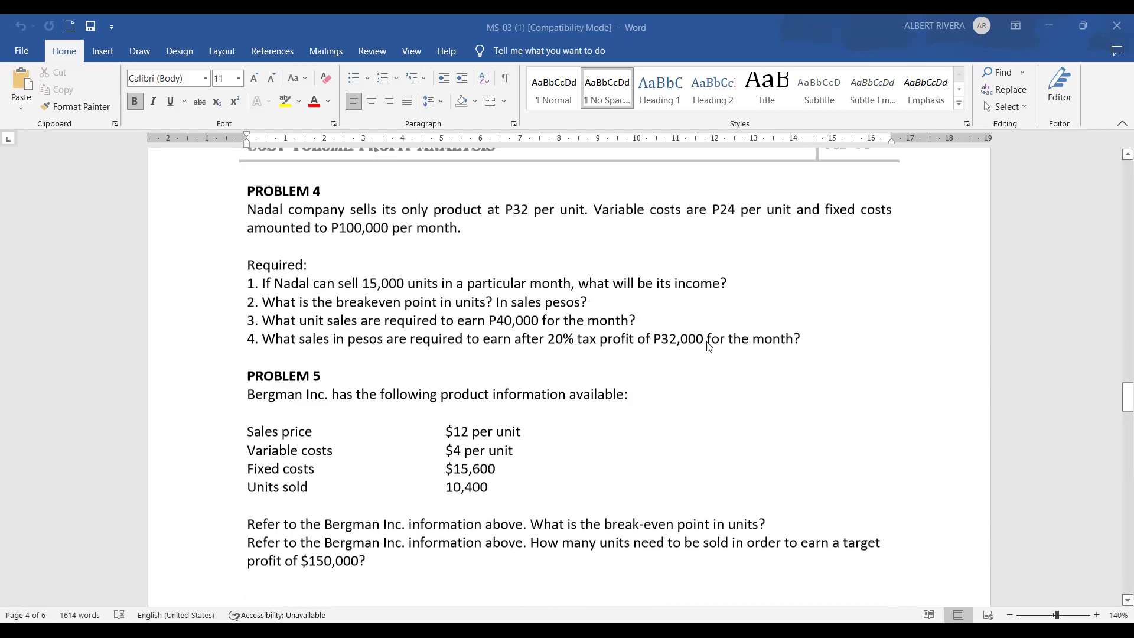
pyautogui.scroll(5, 532, 310)
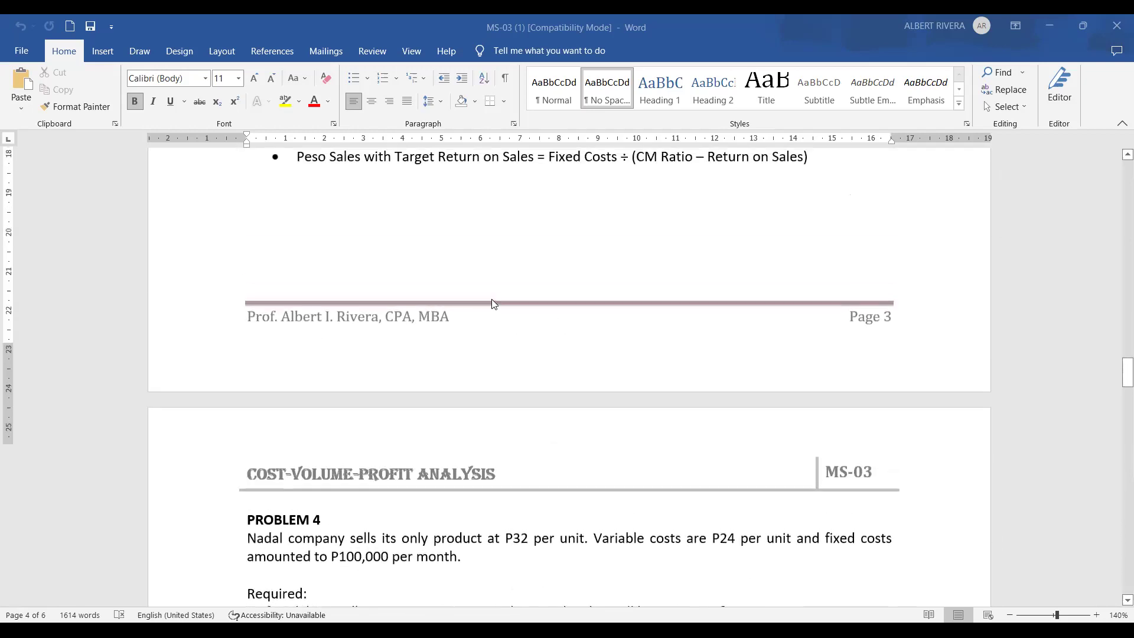
pyautogui.scroll(-2, 353, 329)
pyautogui.scroll(-3, 353, 329)
pyautogui.scroll(7, 366, 355)
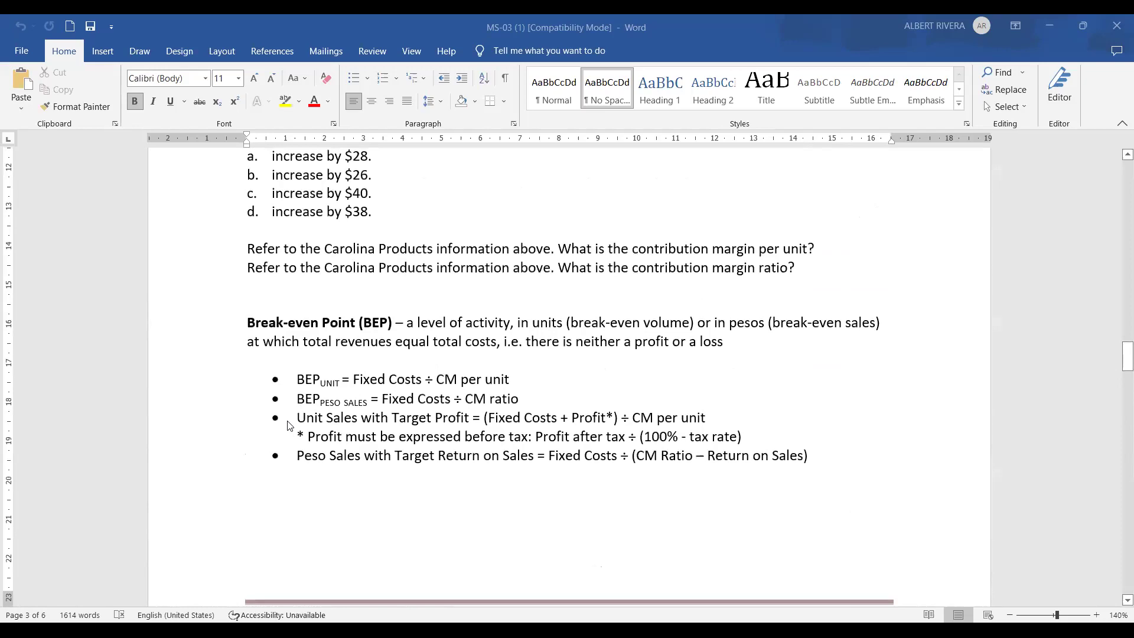
# Step: Review the earlier CVP formulas and Problem 1 in the document, and return to the break-even point formulas on page 3
pyautogui.scroll(15, 355, 354)
pyautogui.scroll(15, 362, 341)
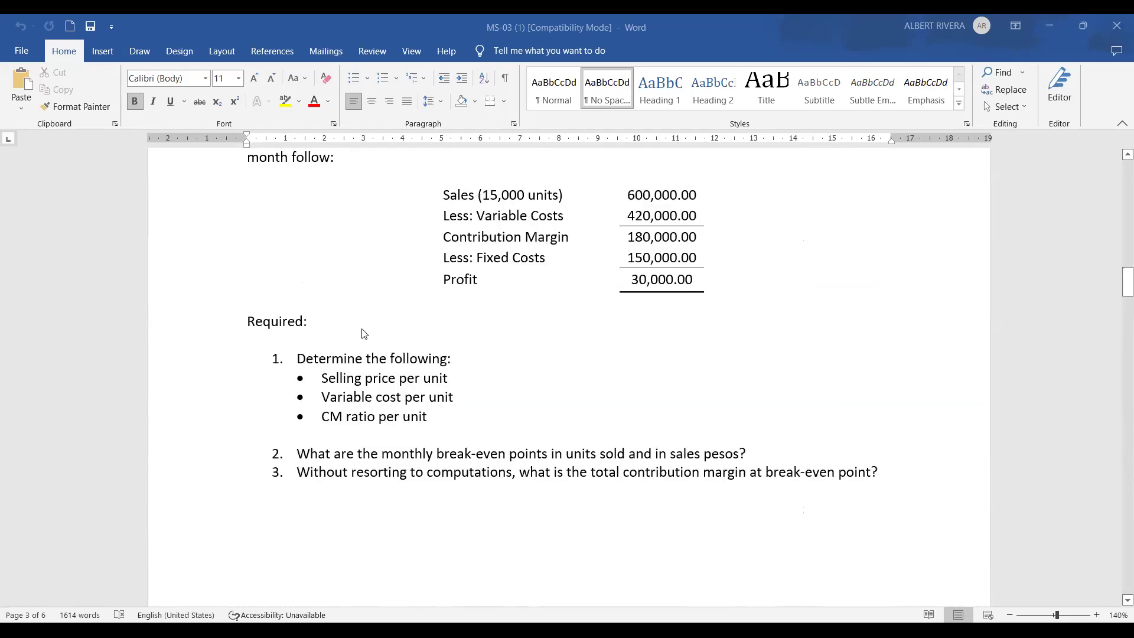
pyautogui.scroll(2, 355, 346)
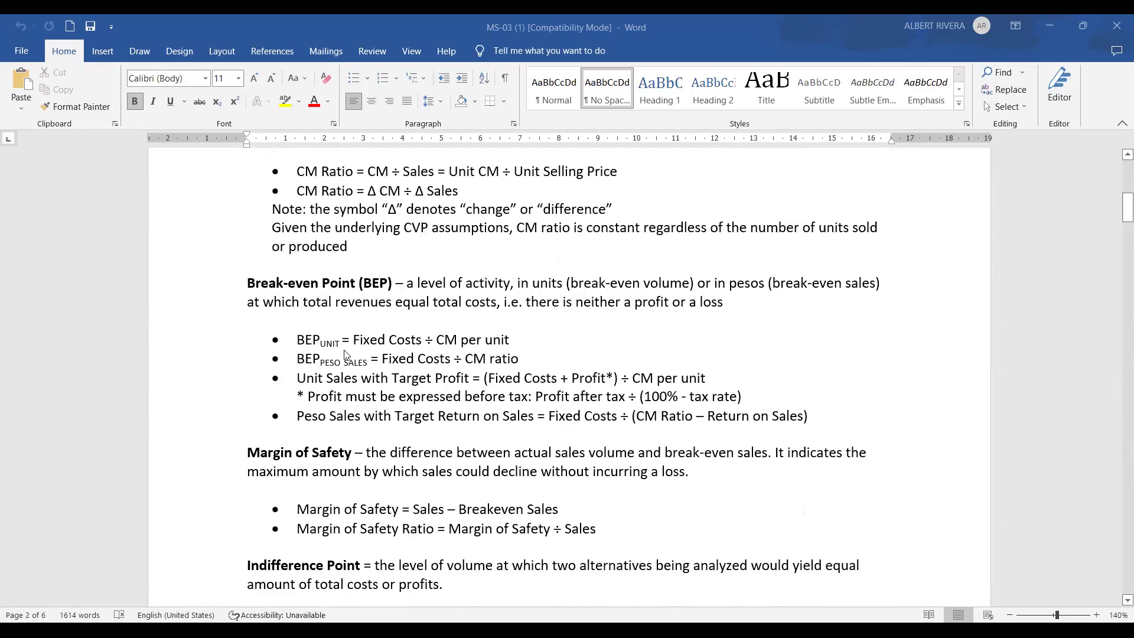
pyautogui.scroll(-6, 320, 396)
pyautogui.scroll(-20, 322, 399)
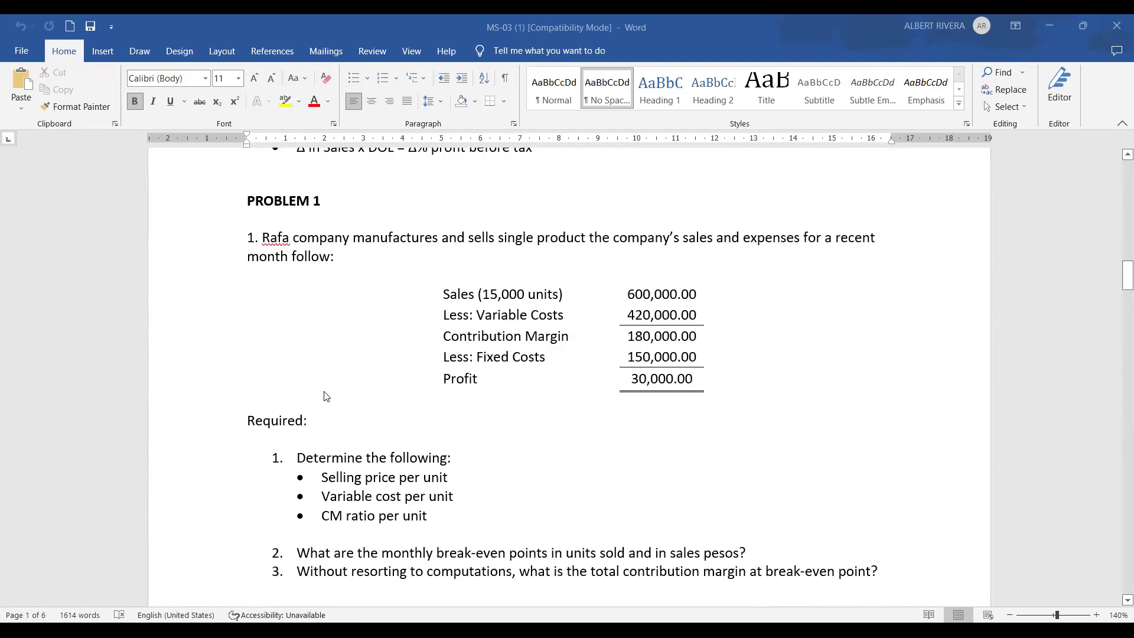
pyautogui.scroll(-2, 331, 400)
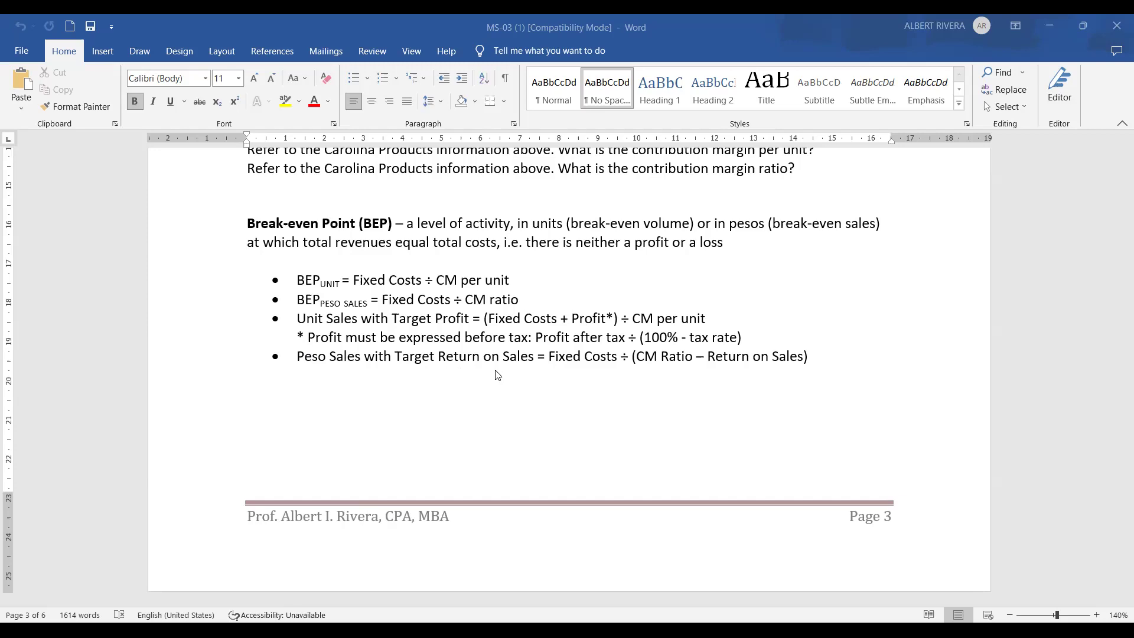
pyautogui.scroll(-1, 515, 370)
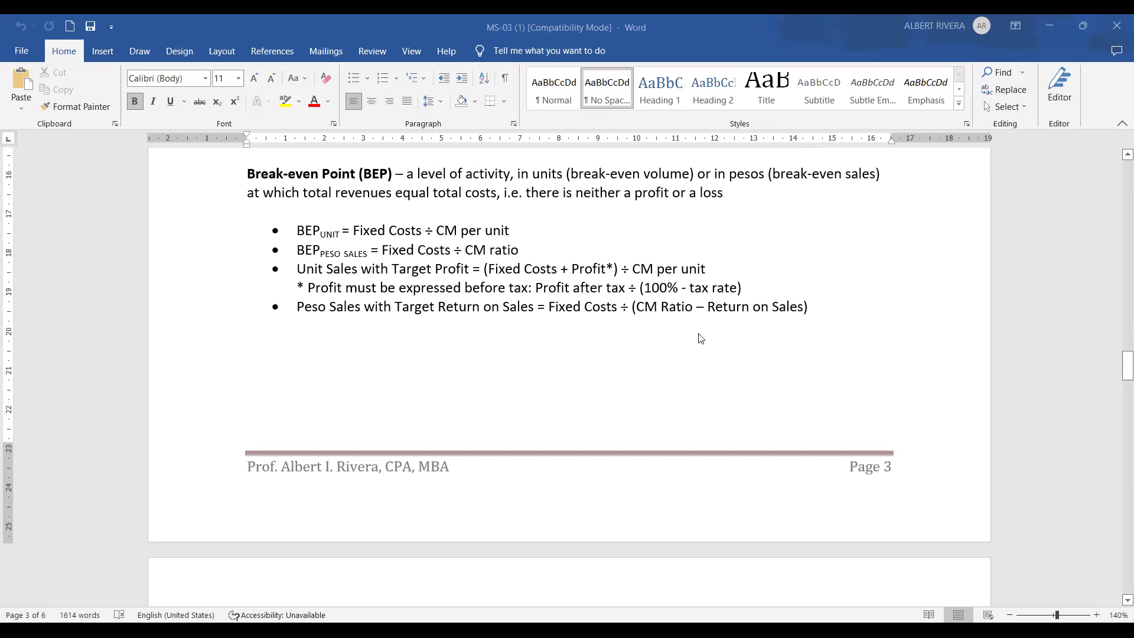
pyautogui.scroll(-4, 697, 342)
pyautogui.scroll(6, 708, 443)
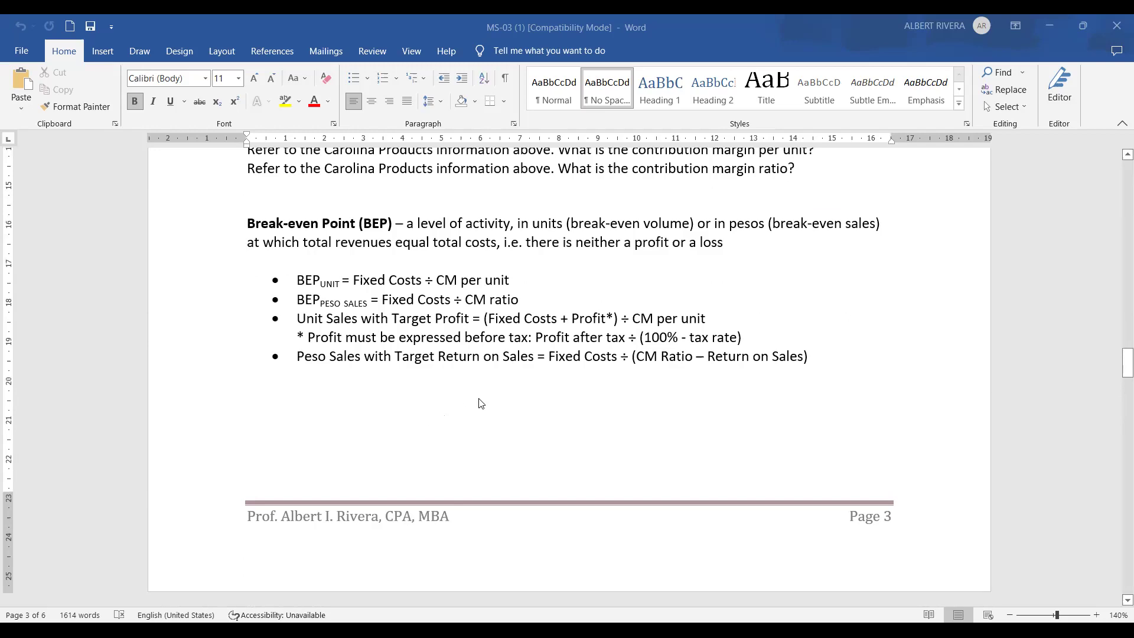
# Step: Read the given data and required questions of Problem 4 (Nadal company) and Problem 5 (Bergman Inc.) on page 4
pyautogui.scroll(-11, 451, 273)
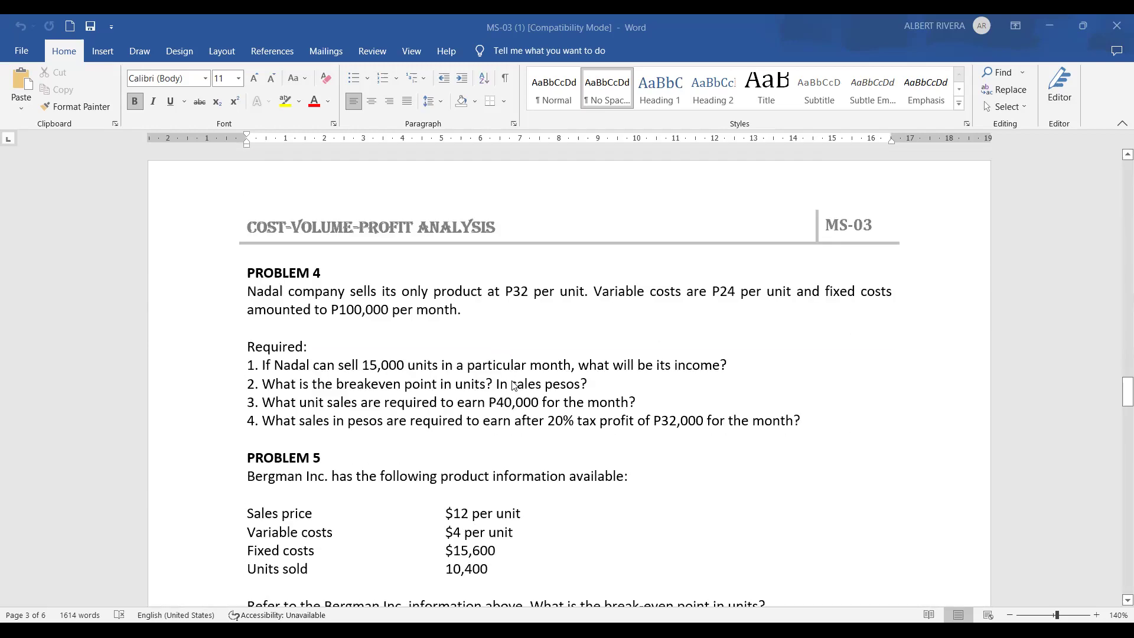
pyautogui.scroll(1, 520, 395)
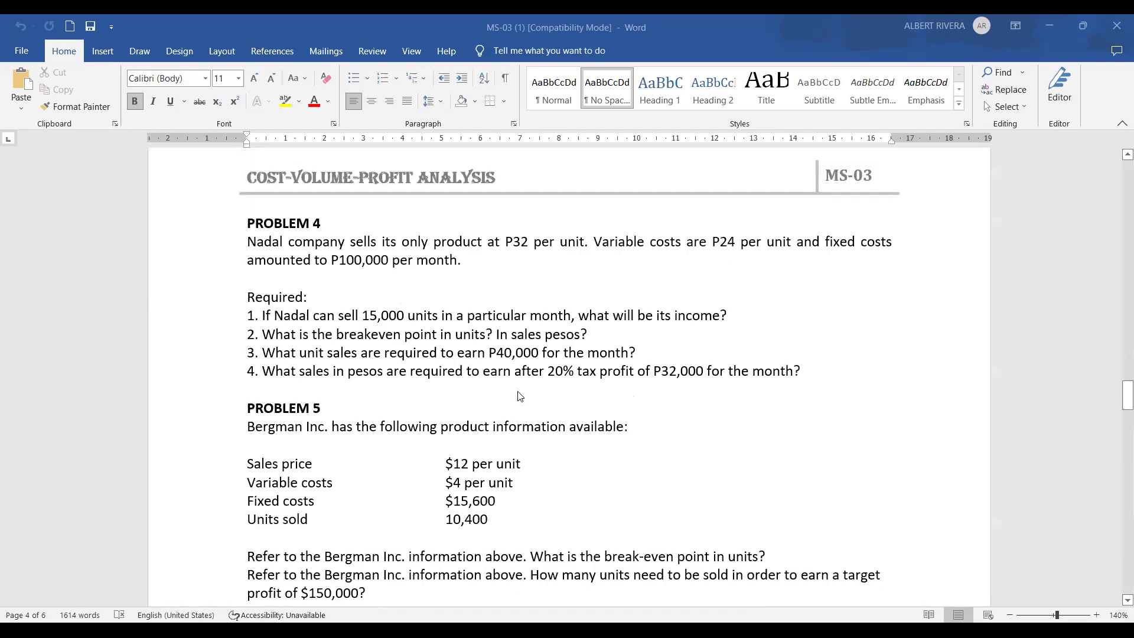
pyautogui.scroll(1, 520, 396)
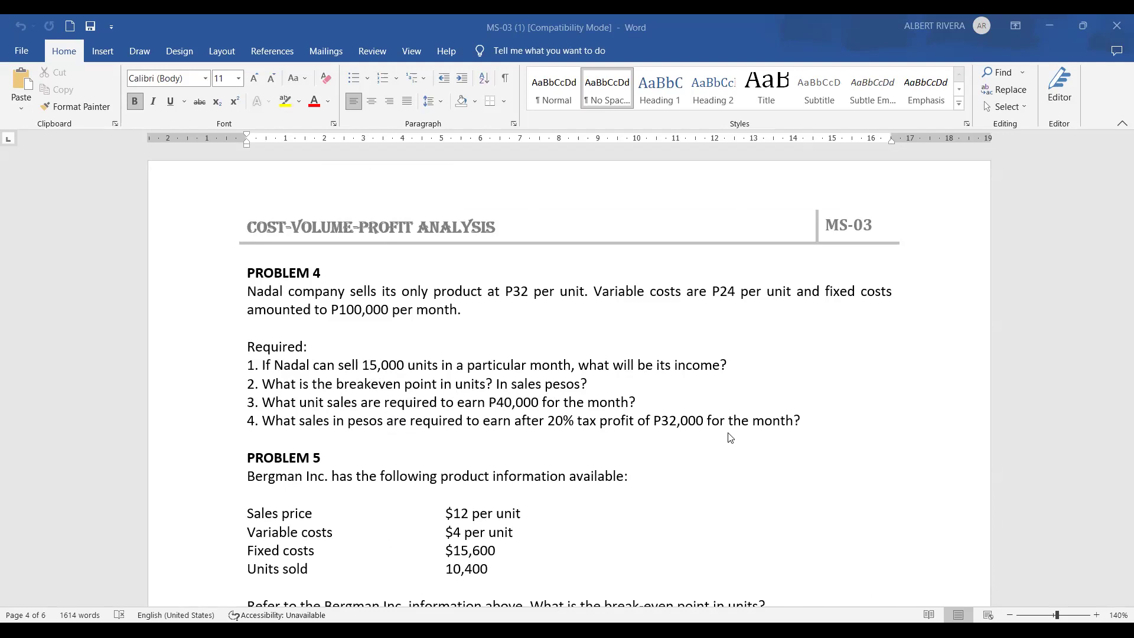
pyautogui.scroll(-1, 727, 440)
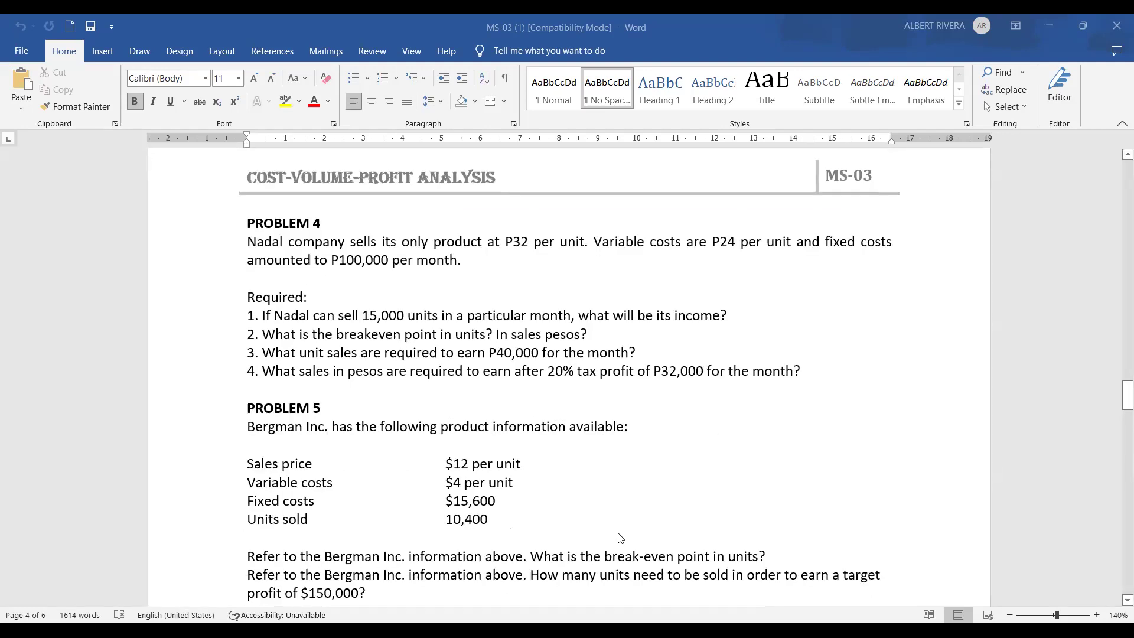
pyautogui.scroll(1, 620, 537)
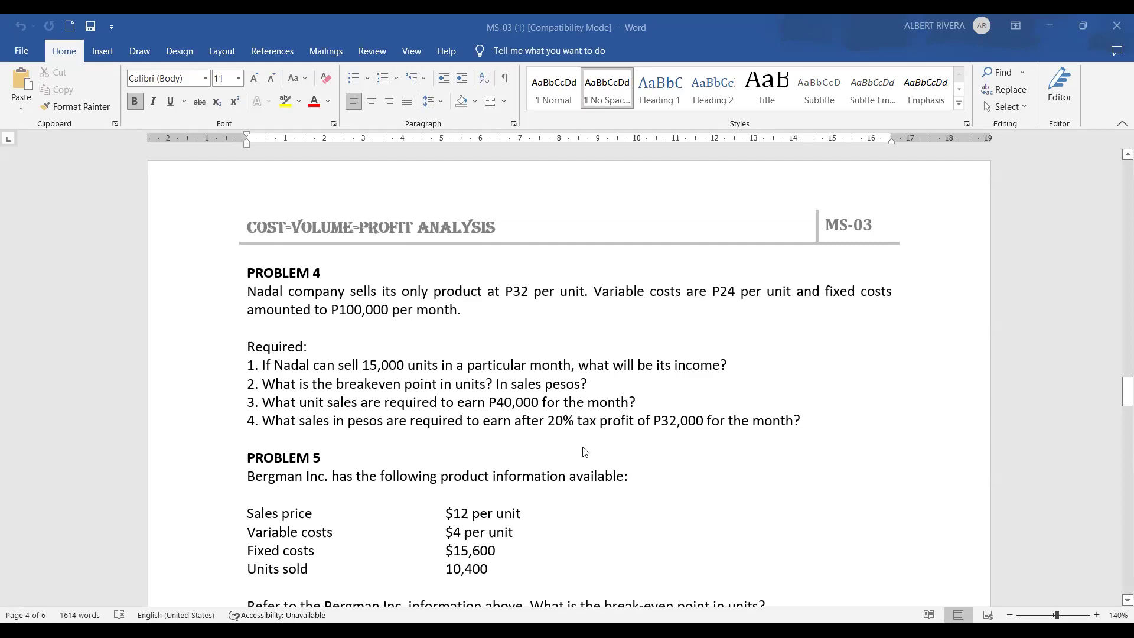
pyautogui.scroll(-1, 585, 452)
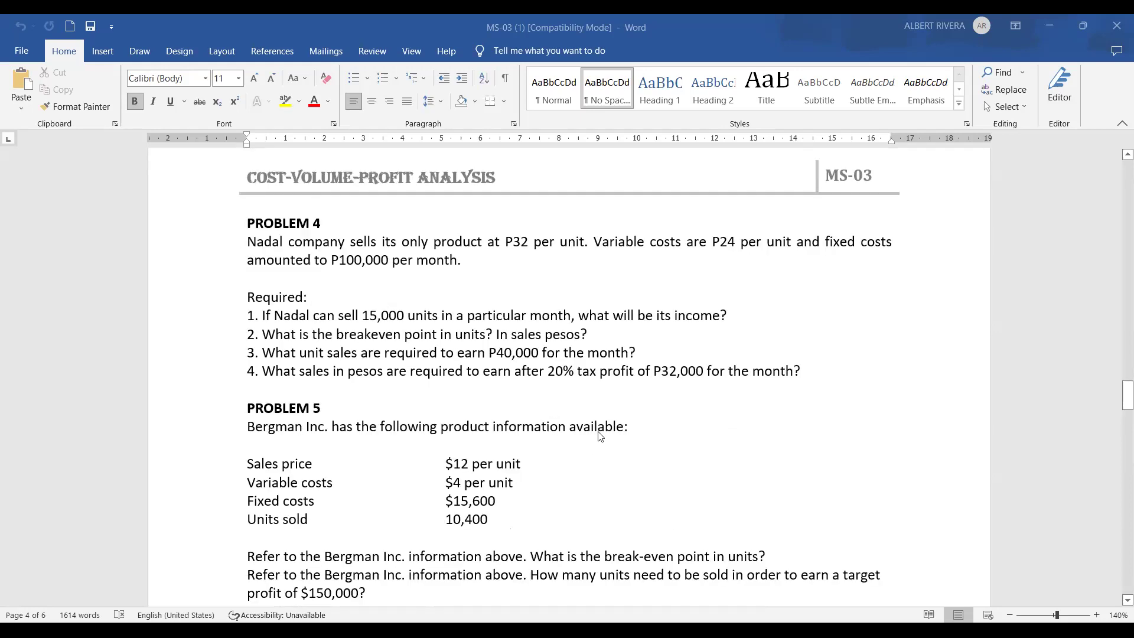
pyautogui.scroll(-2, 608, 426)
pyautogui.scroll(2, 470, 375)
pyautogui.scroll(-2, 540, 438)
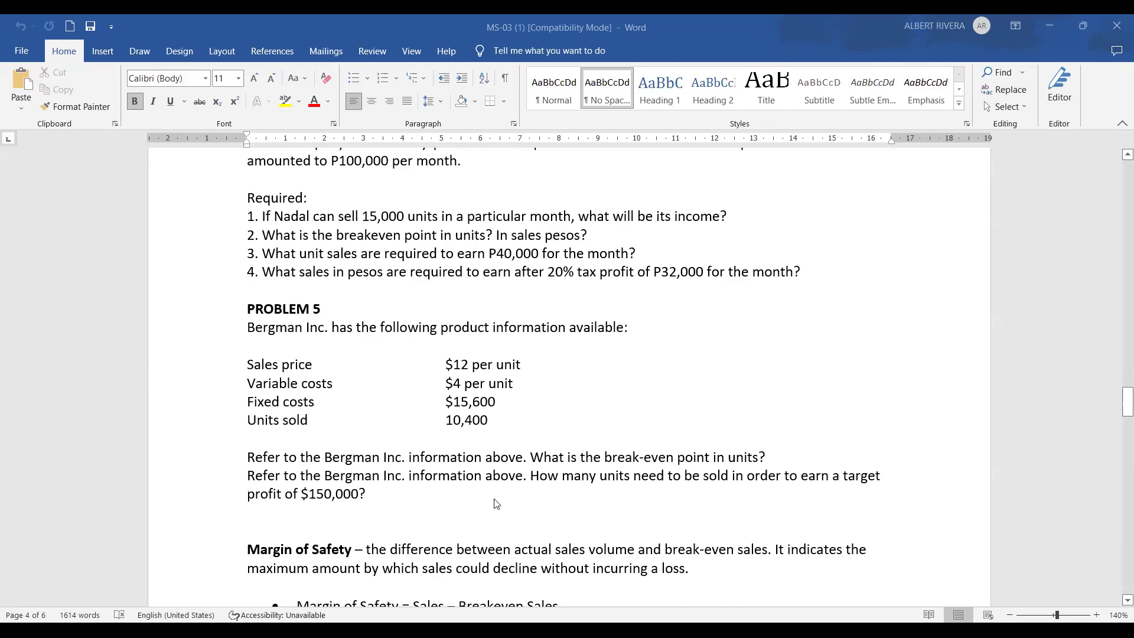
pyautogui.scroll(1, 495, 504)
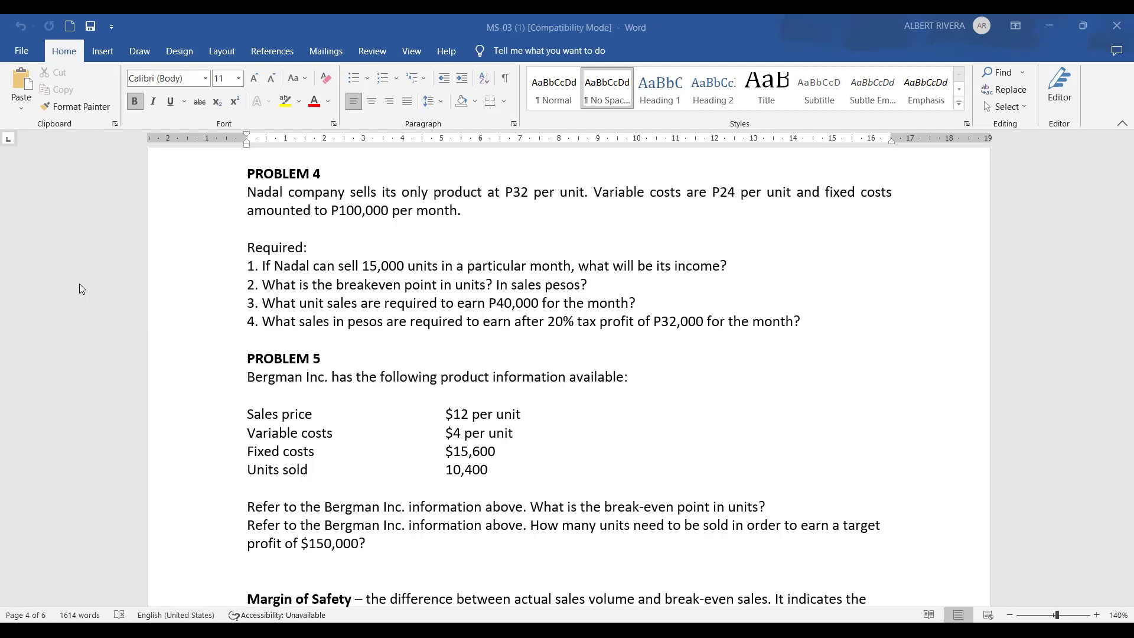
# Step: Switch back to the Excel workbook and select the Problem 4 picture on Sheet3
pyautogui.hotkey('alt', 'Tab')
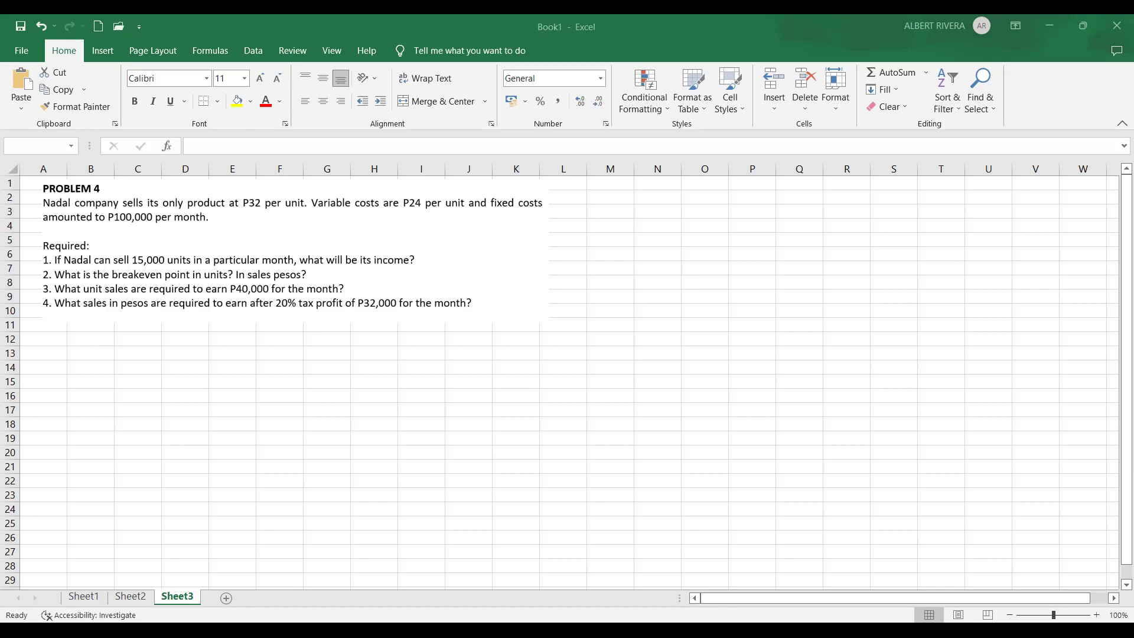
pyautogui.click(537, 304)
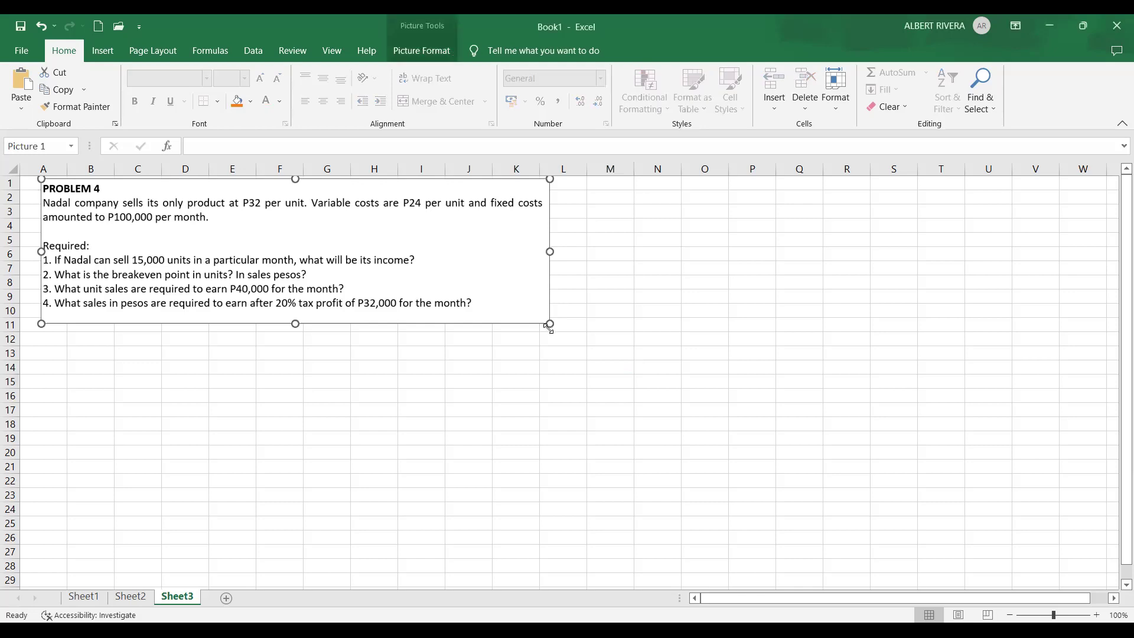
# Step: Enlarge the Problem 4 picture proportionally so it extends to about the start of column M and row 12
pyautogui.moveTo(551, 325); pyautogui.dragTo(619, 342)
pyautogui.click(676, 512)
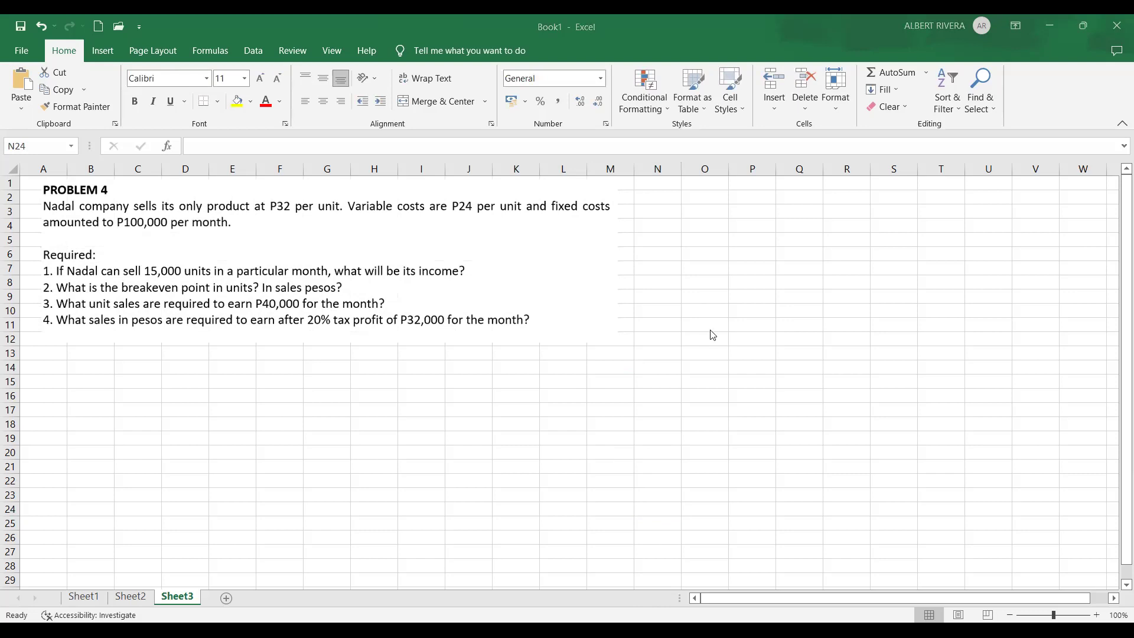
pyautogui.click(610, 409)
pyautogui.click(617, 341)
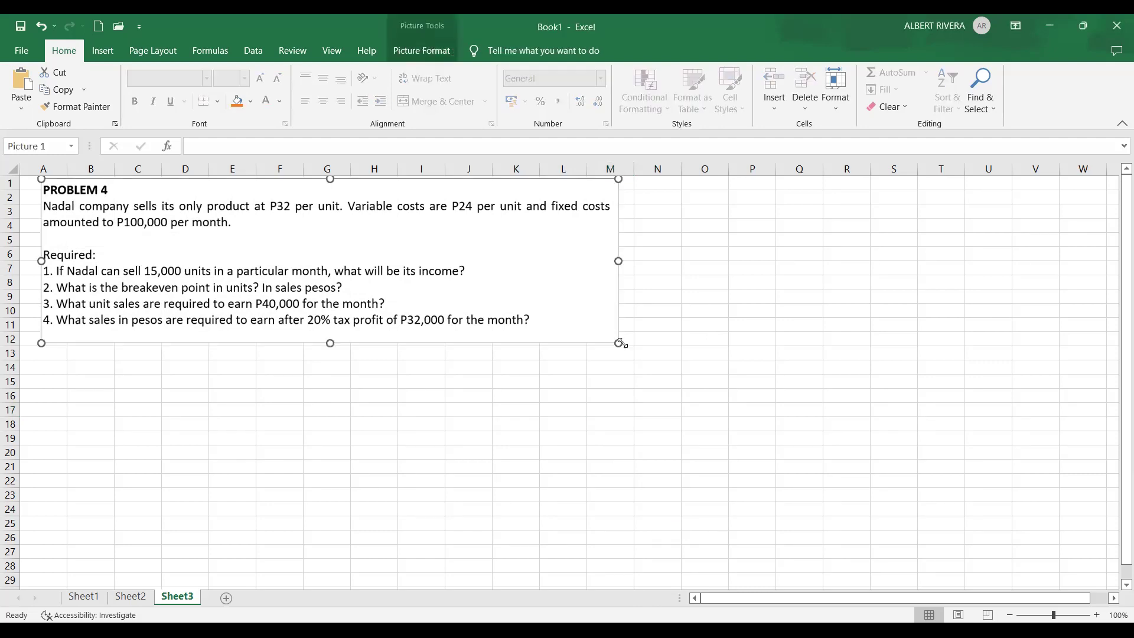
pyautogui.moveTo(618, 343); pyautogui.dragTo(591, 333)
pyautogui.click(672, 275)
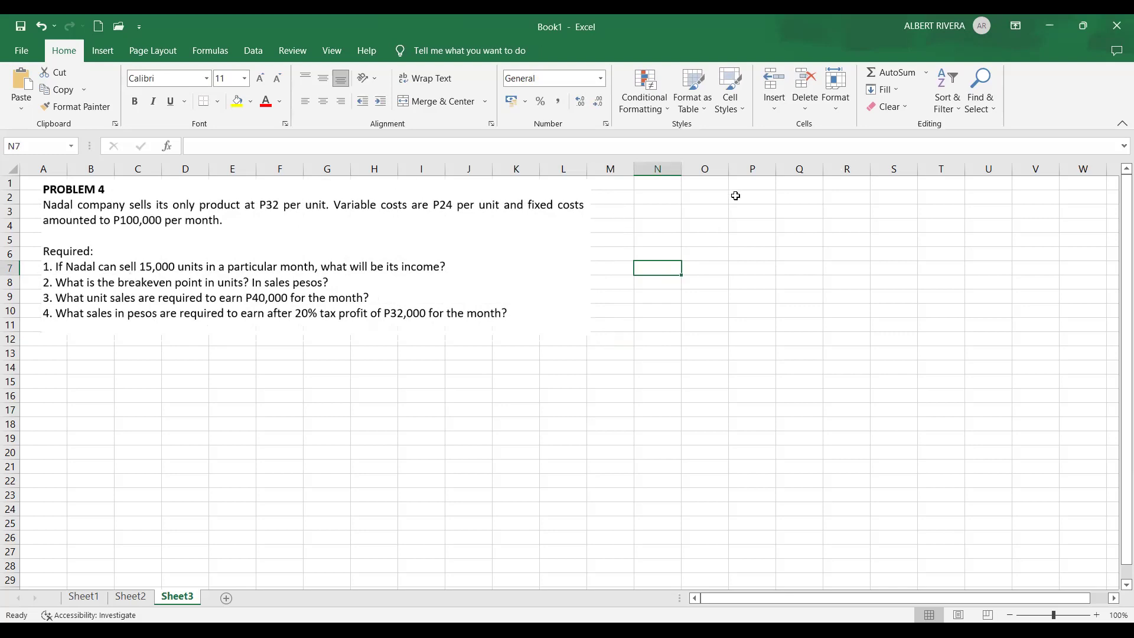
# Step: Enter the label SPU in N2 with the value 24 in O2
pyautogui.click(657, 196)
pyautogui.write('S')
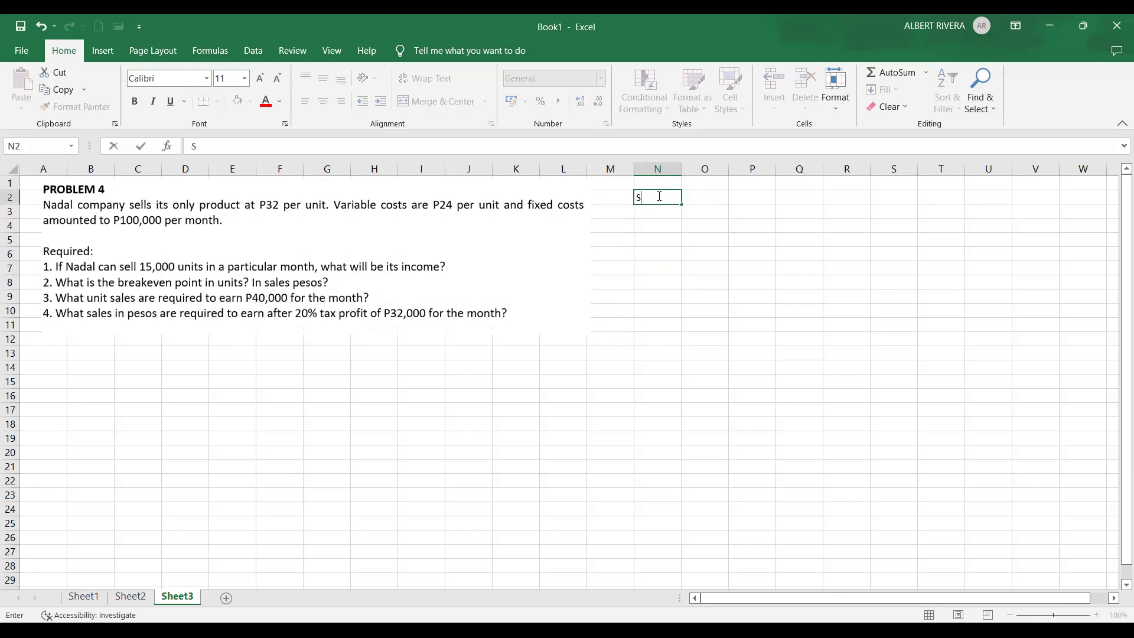
pyautogui.write('PU')
pyautogui.press('Tab')
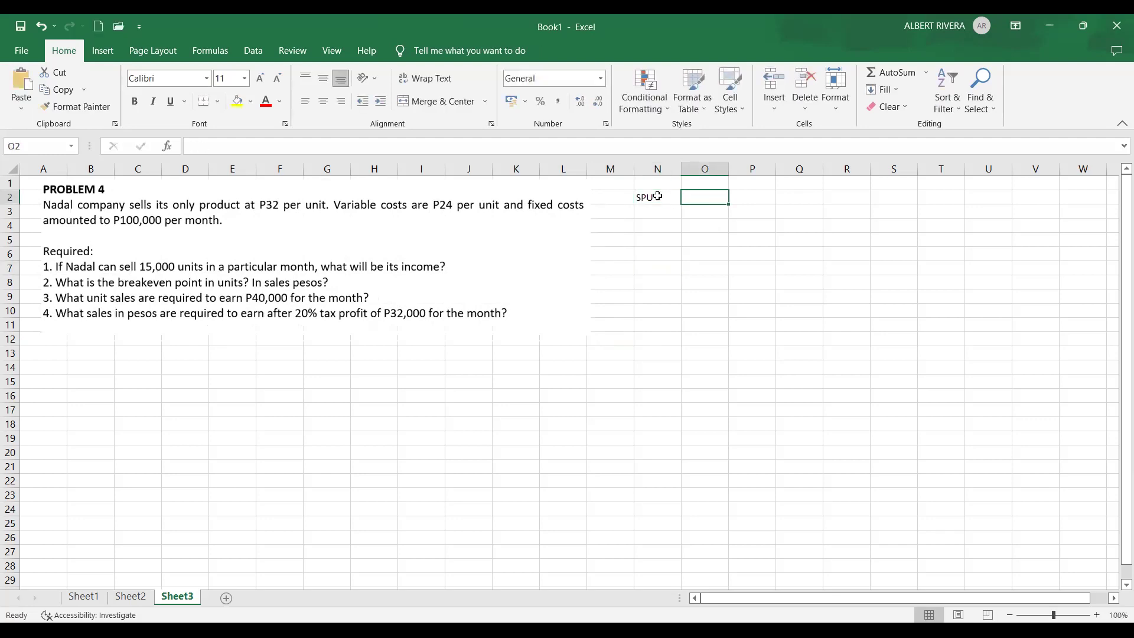
pyautogui.write('24')
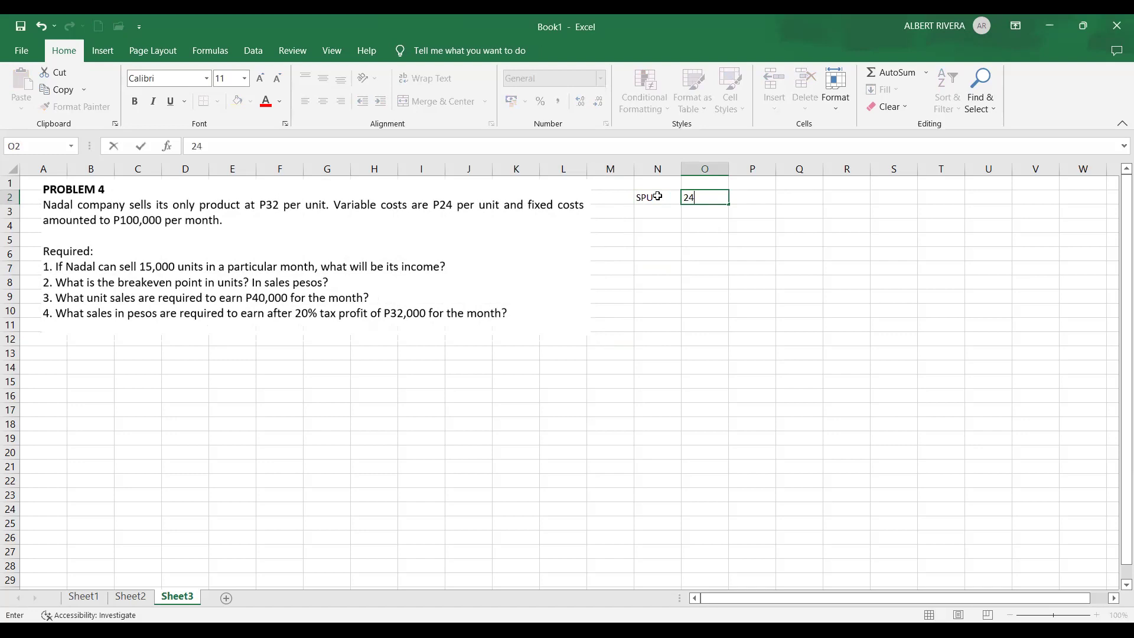
pyautogui.press('Return')
pyautogui.press('Left')
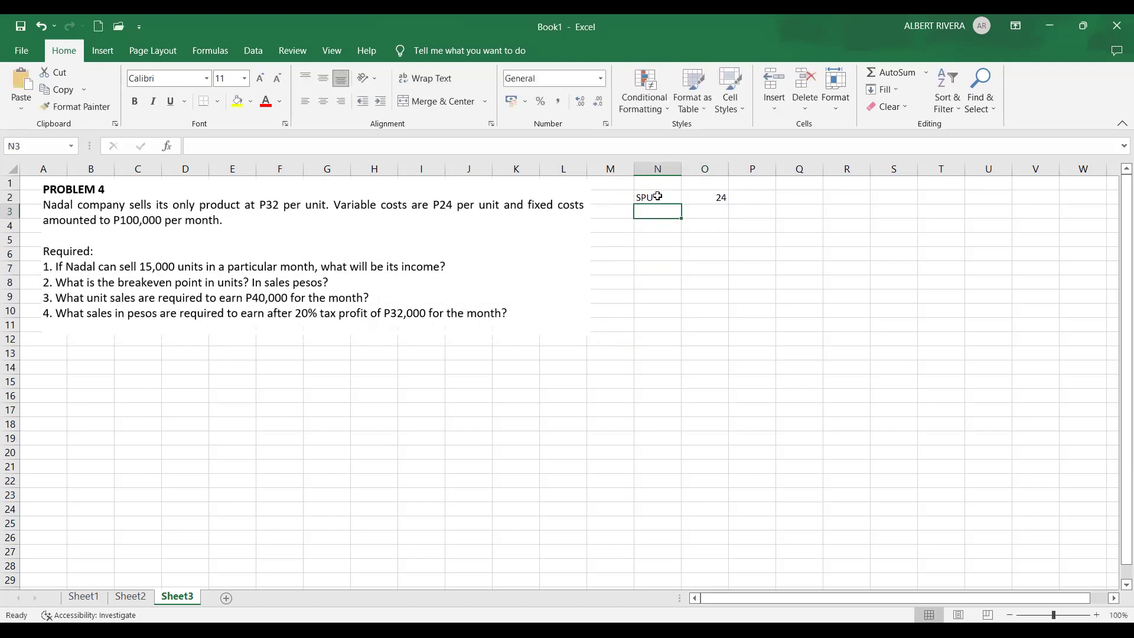
# Step: Enter the label VCU in N3 with 24 in O3, and change the SPU value in O2 to 32
pyautogui.write('VCU')
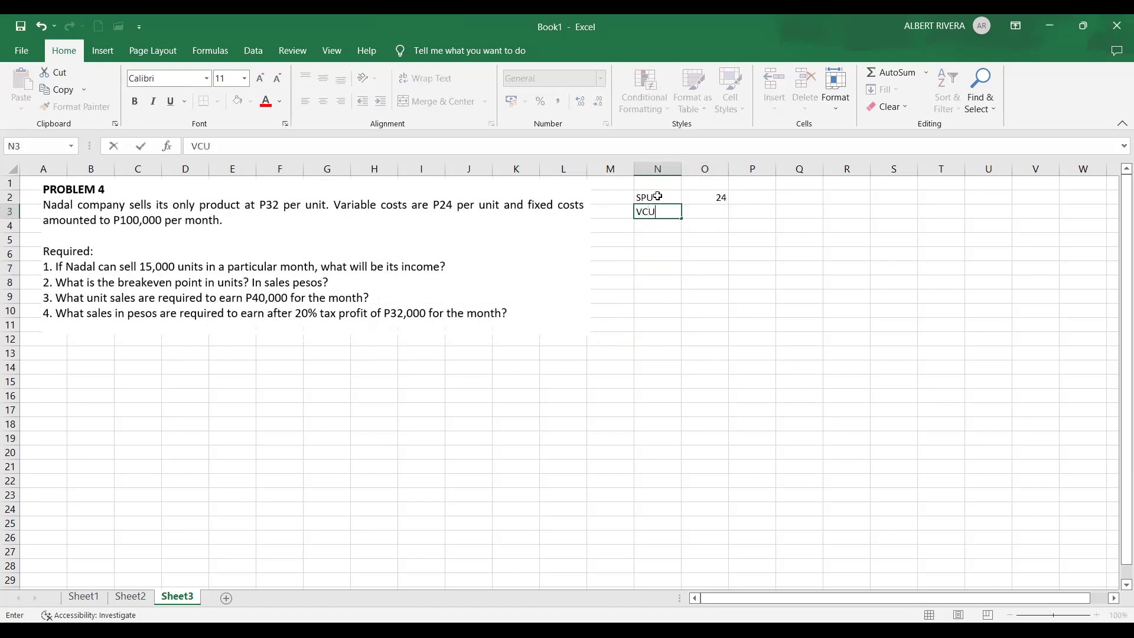
pyautogui.press('Right')
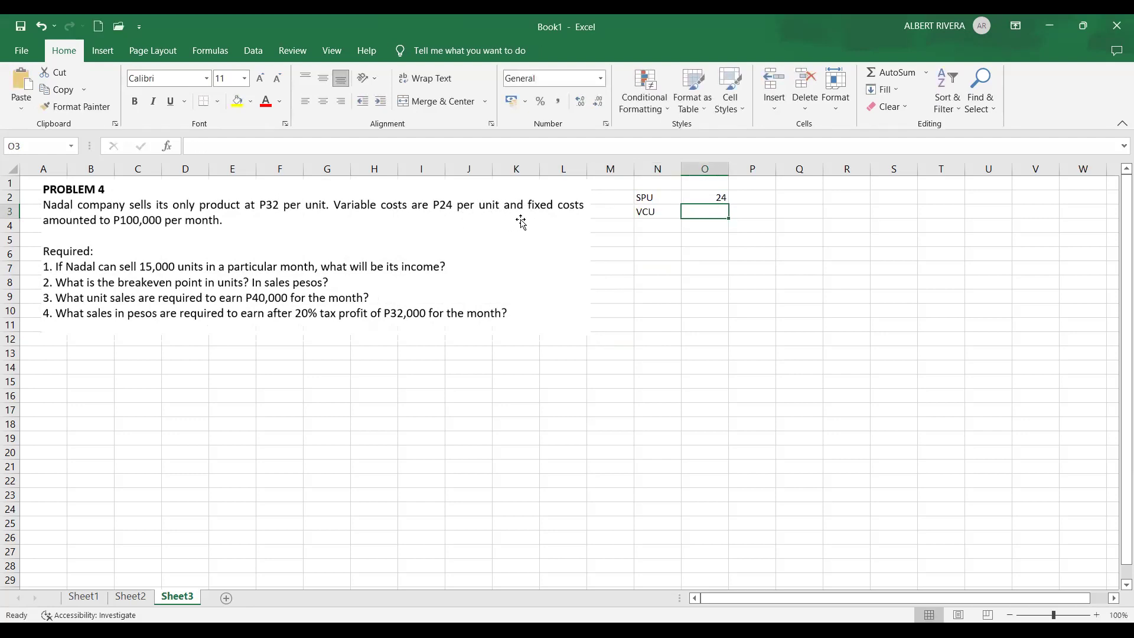
pyautogui.write('24')
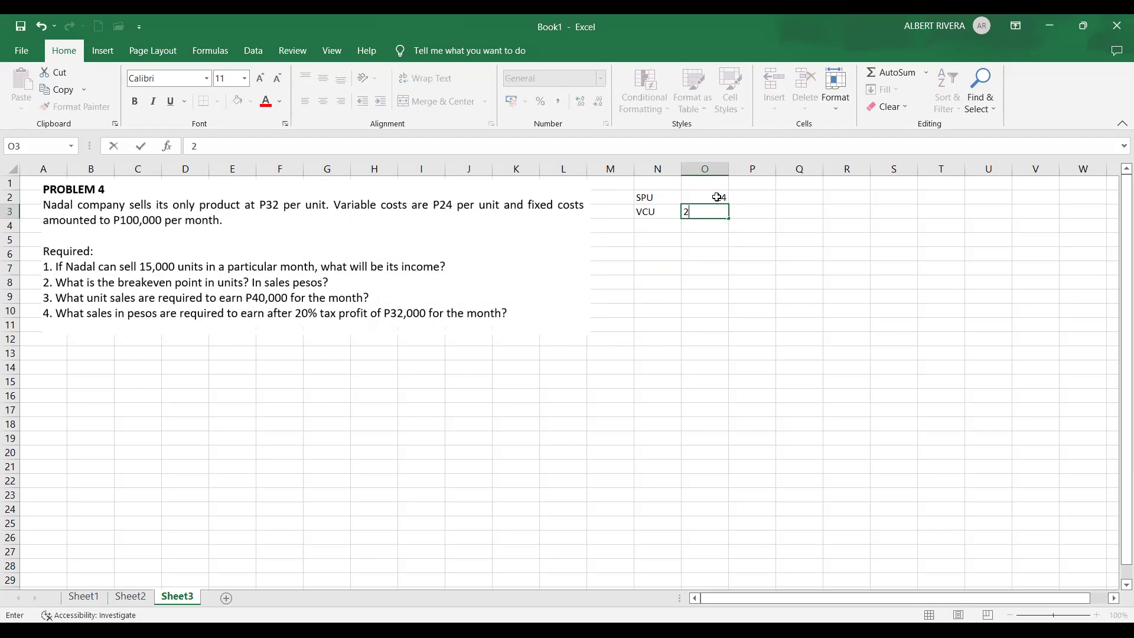
pyautogui.click(719, 196)
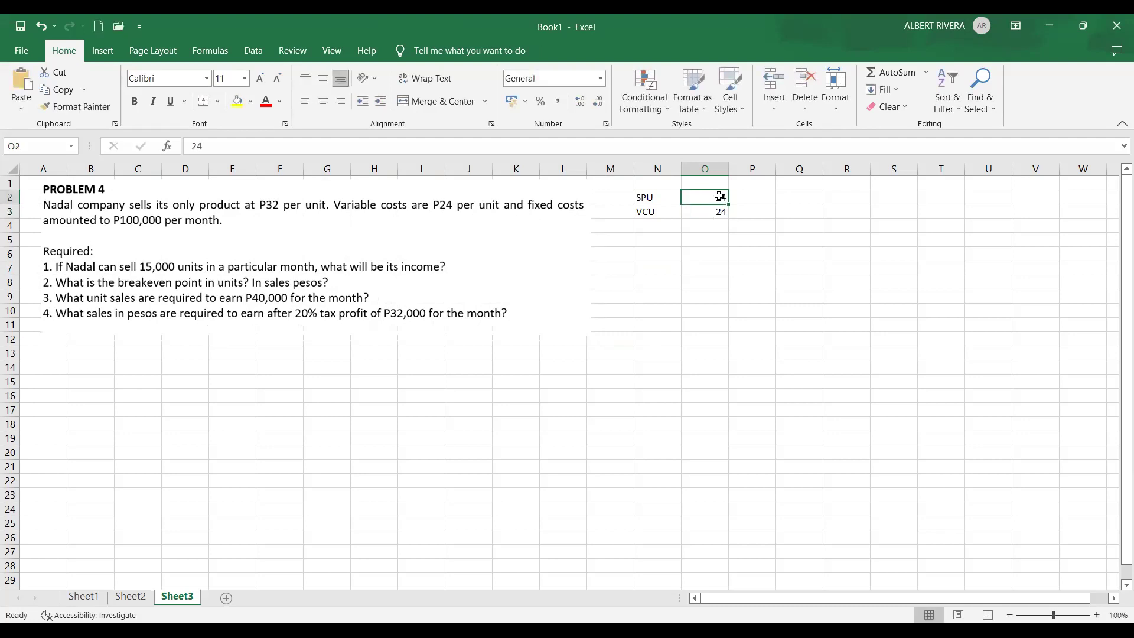
pyautogui.write('32')
pyautogui.press('Return')
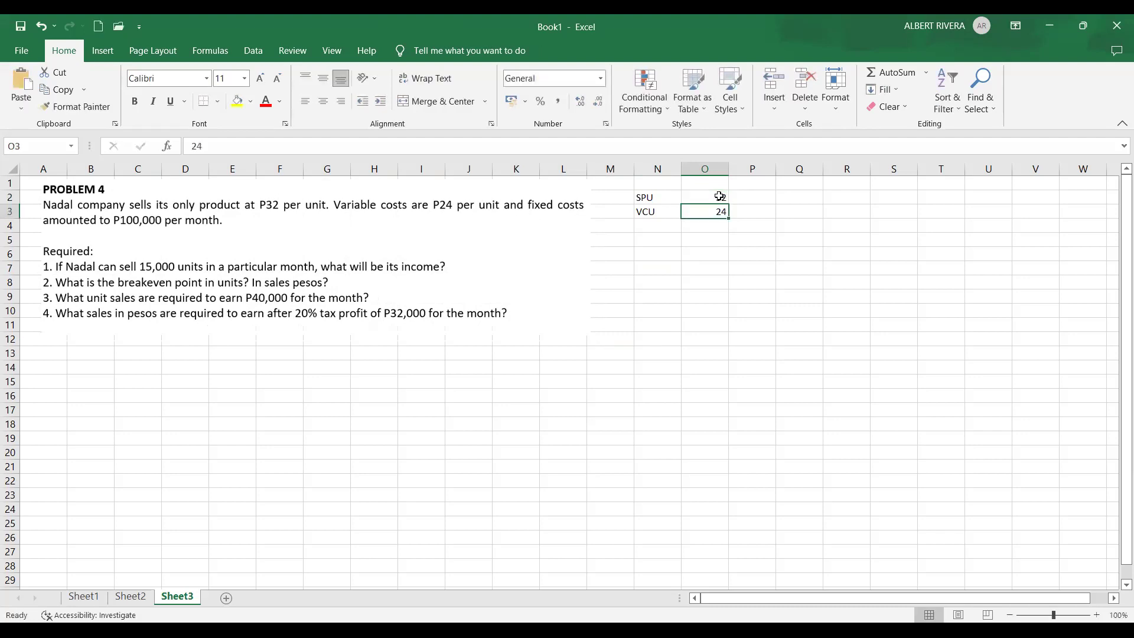
# Step: Add the label CMU in N4 and calculate it in O4 with the formula =O2-O3
pyautogui.click(671, 268)
pyautogui.click(670, 227)
pyautogui.write('C')
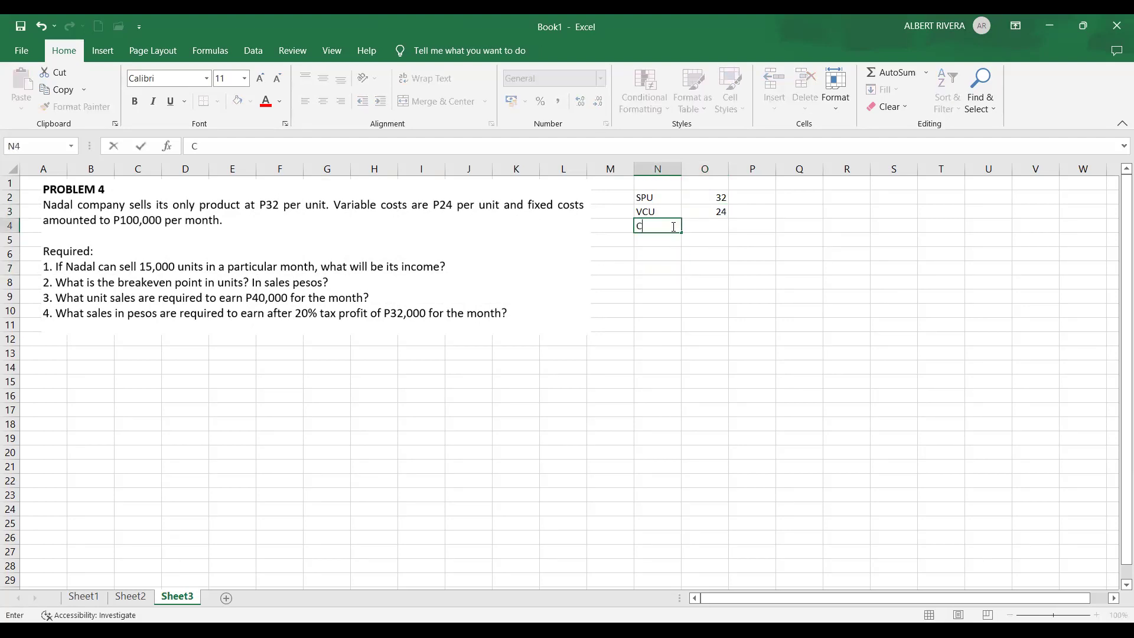
pyautogui.write('MU')
pyautogui.press('Tab')
pyautogui.write('=')
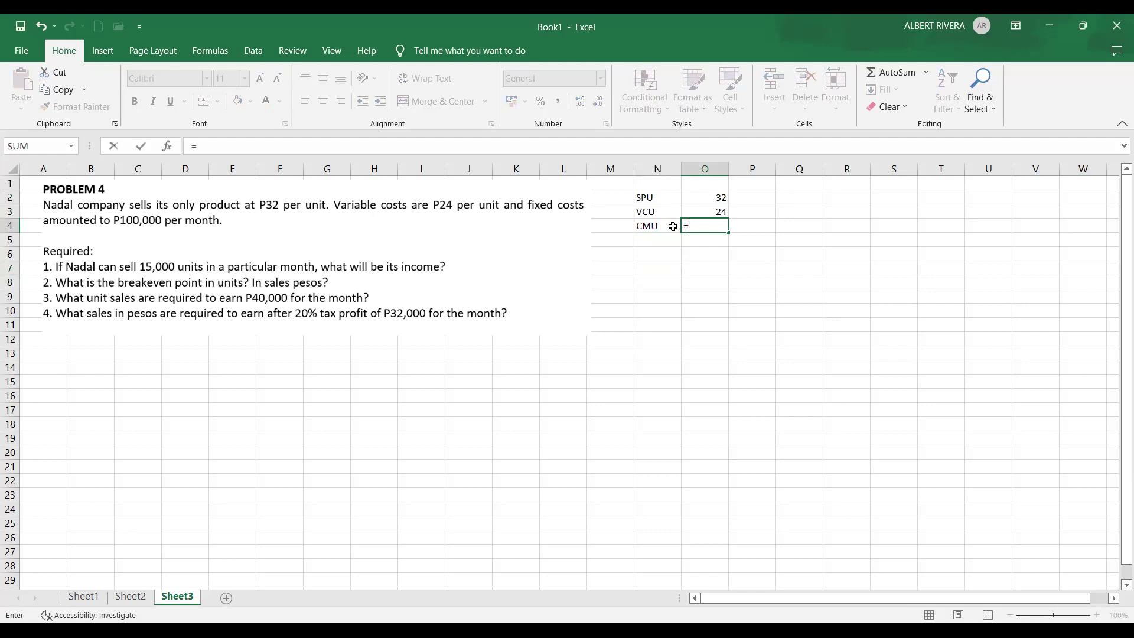
pyautogui.click(695, 198)
pyautogui.write('-')
pyautogui.click(697, 213)
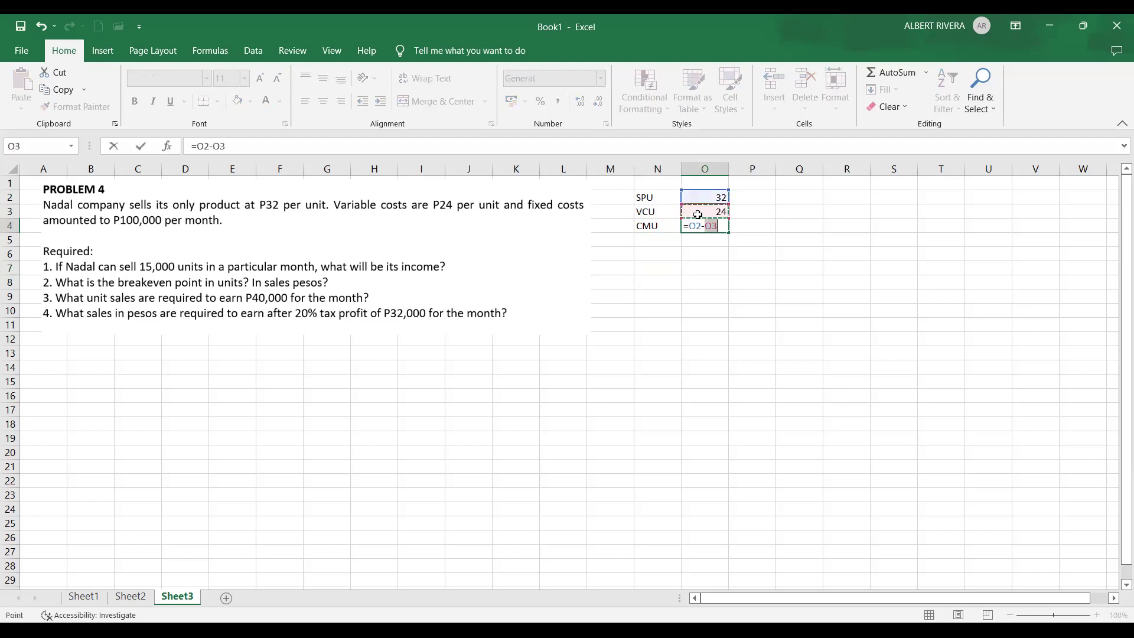
pyautogui.press('Return')
pyautogui.click(799, 311)
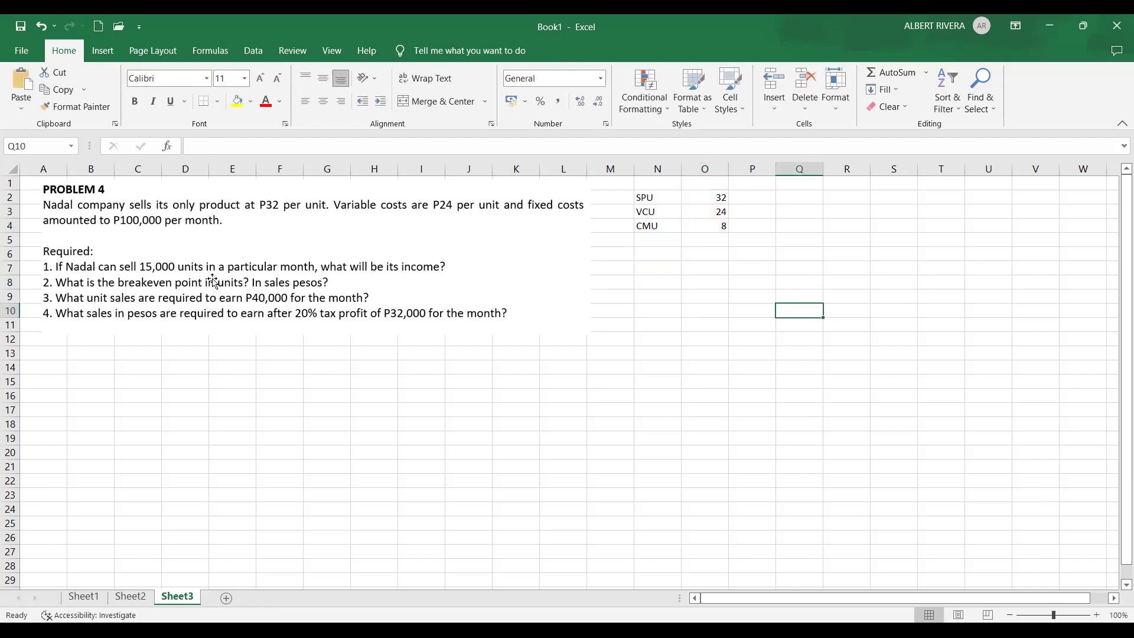
# Step: Calculate sales for 15,000 units in Q2 with =O2*15000 and apply the comma number style to column Q
pyautogui.scroll(-1, 844, 248)
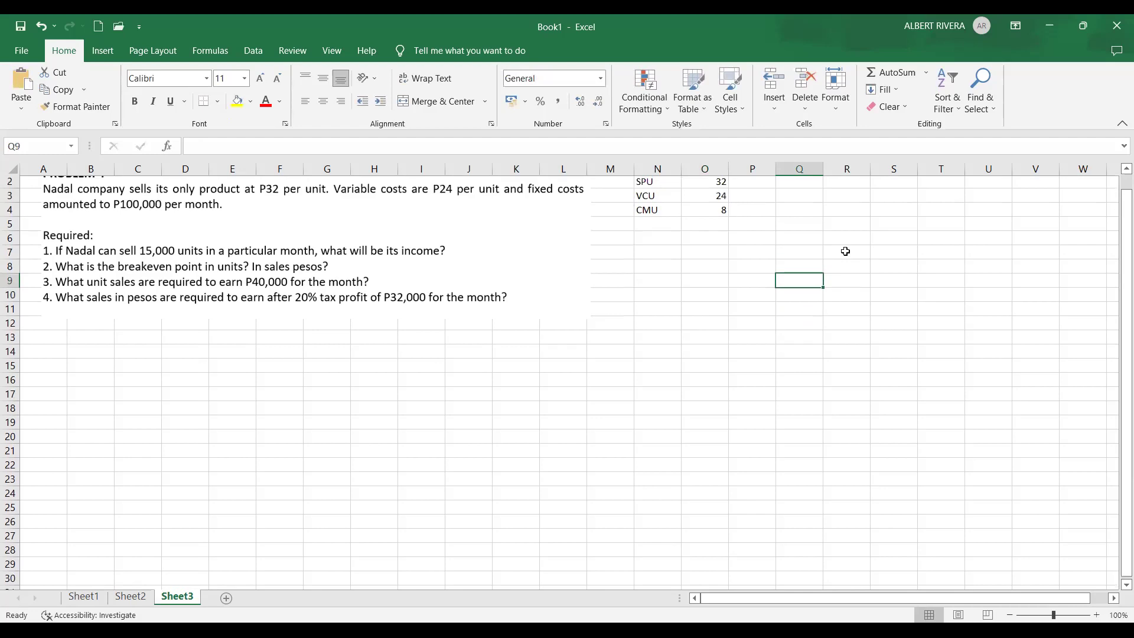
pyautogui.scroll(1, 839, 244)
pyautogui.click(838, 242)
pyautogui.click(808, 198)
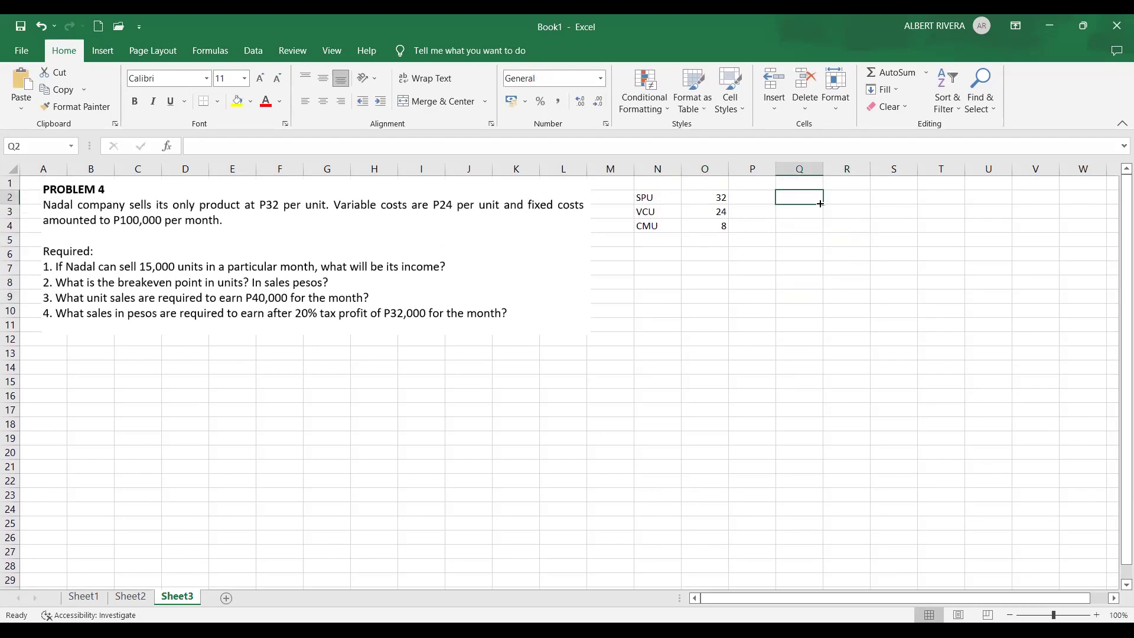
pyautogui.write('=')
pyautogui.click(721, 198)
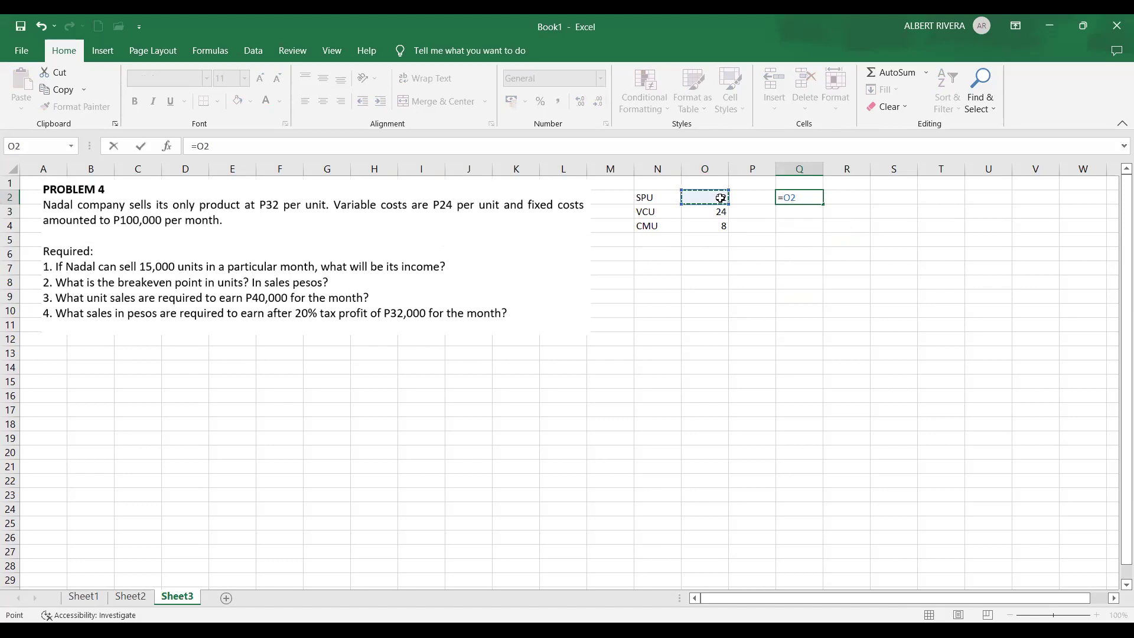
pyautogui.write('*15000')
pyautogui.press('Return')
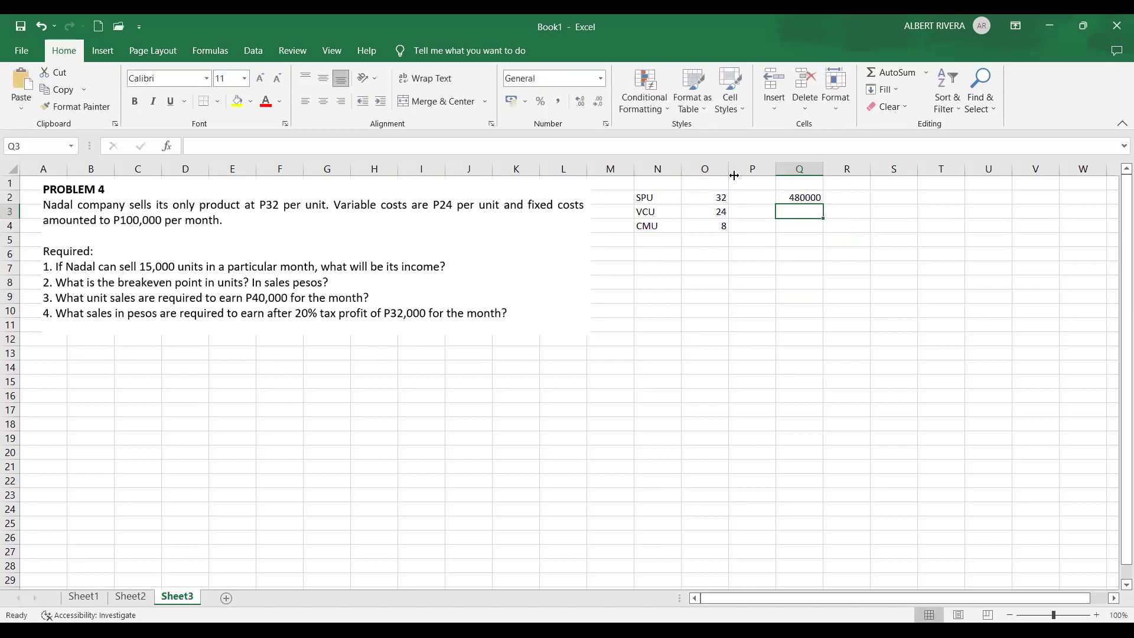
pyautogui.click(799, 169)
pyautogui.click(557, 101)
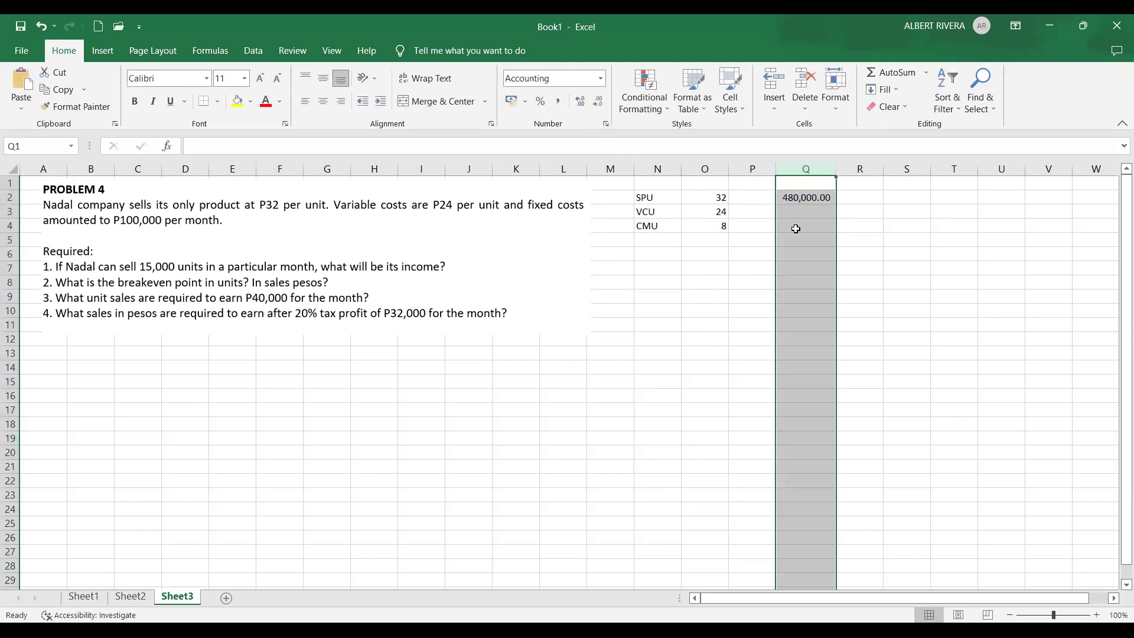
# Step: Calculate the total variable cost in Q3 with the formula =15000*O3
pyautogui.click(808, 211)
pyautogui.write('=')
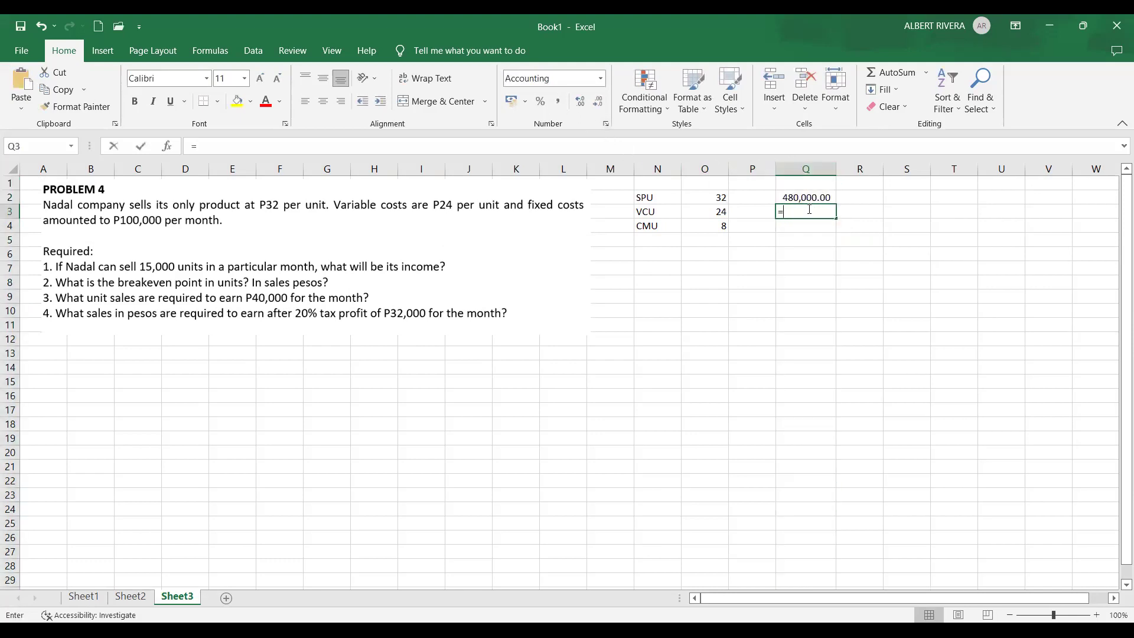
pyautogui.write('15')
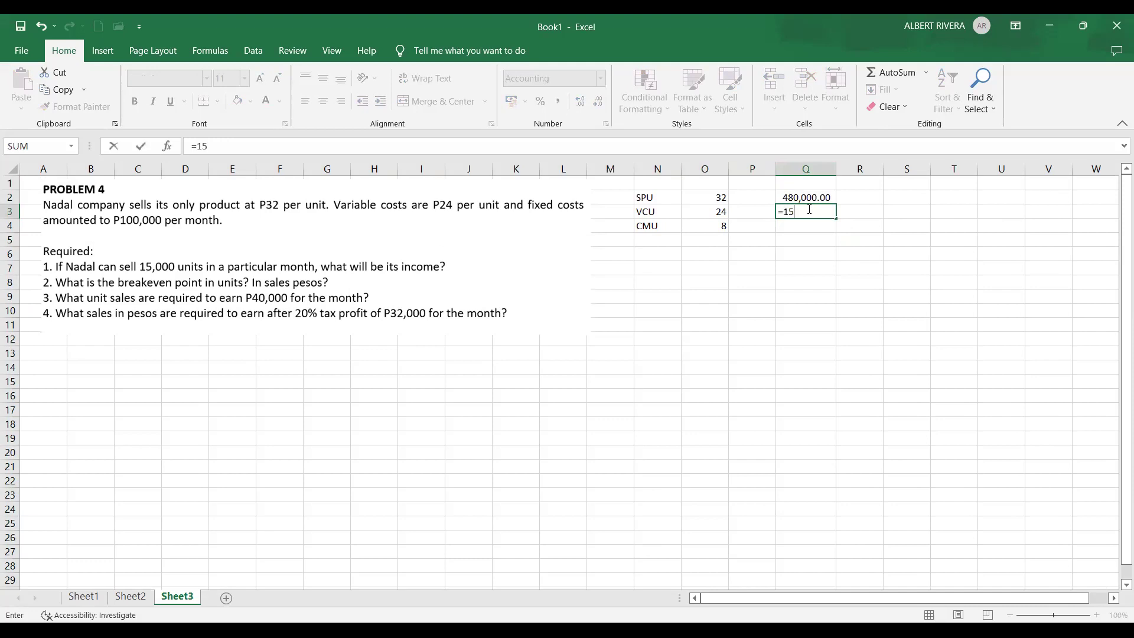
pyautogui.write('000*')
pyautogui.click(717, 215)
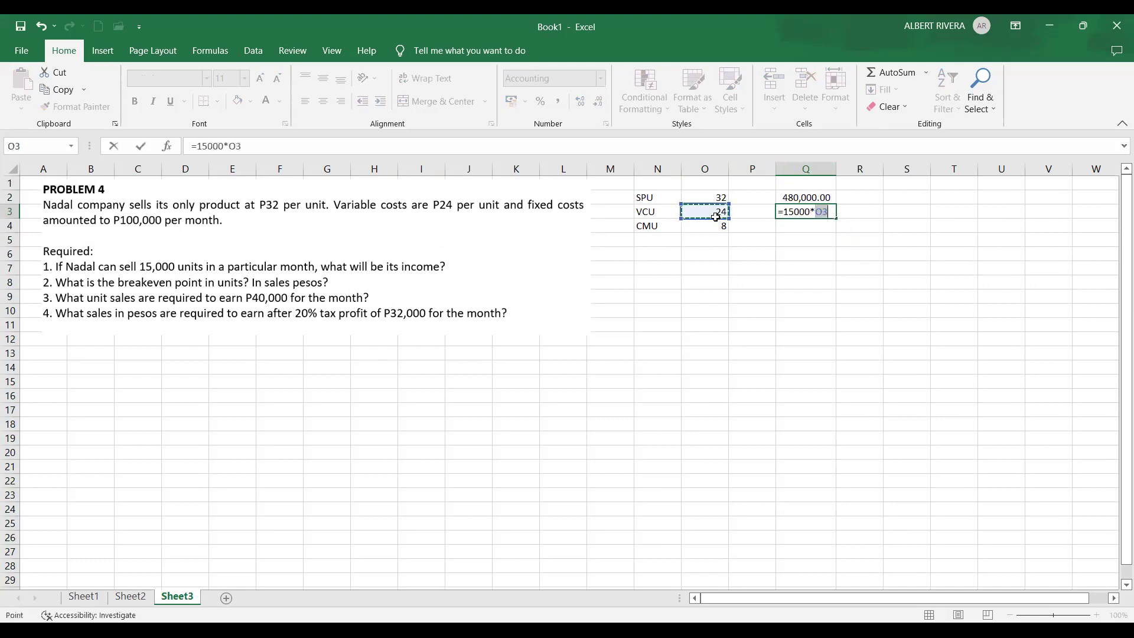
pyautogui.press('Return')
# Step: Calculate the contribution margin in Q4 with the formula =Q2-Q3
pyautogui.write('=')
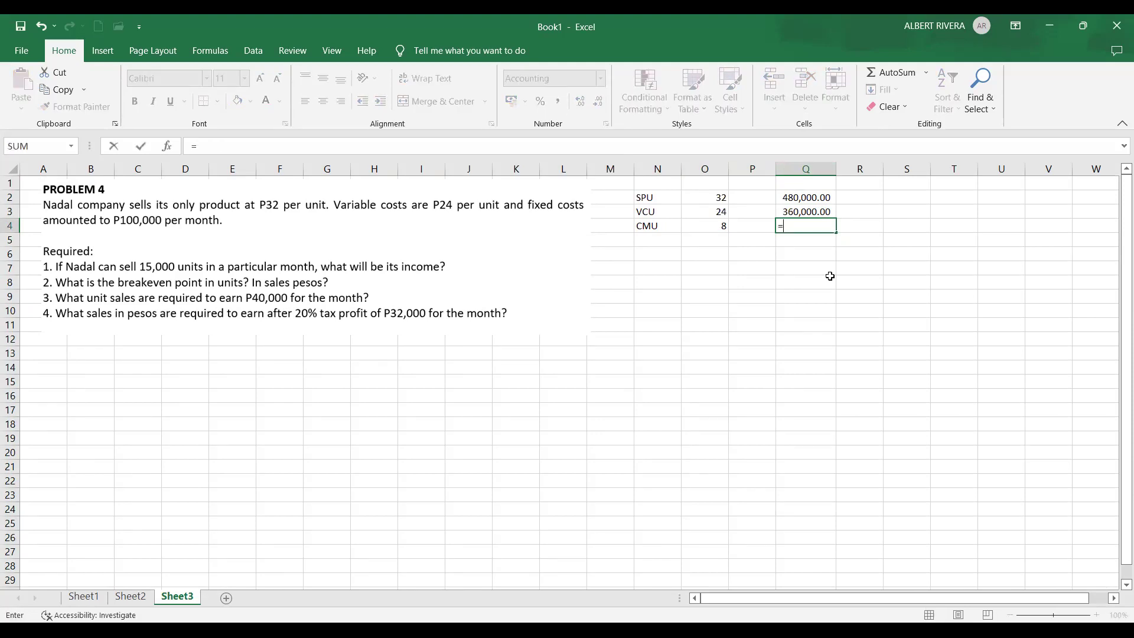
pyautogui.click(800, 200)
pyautogui.write('-')
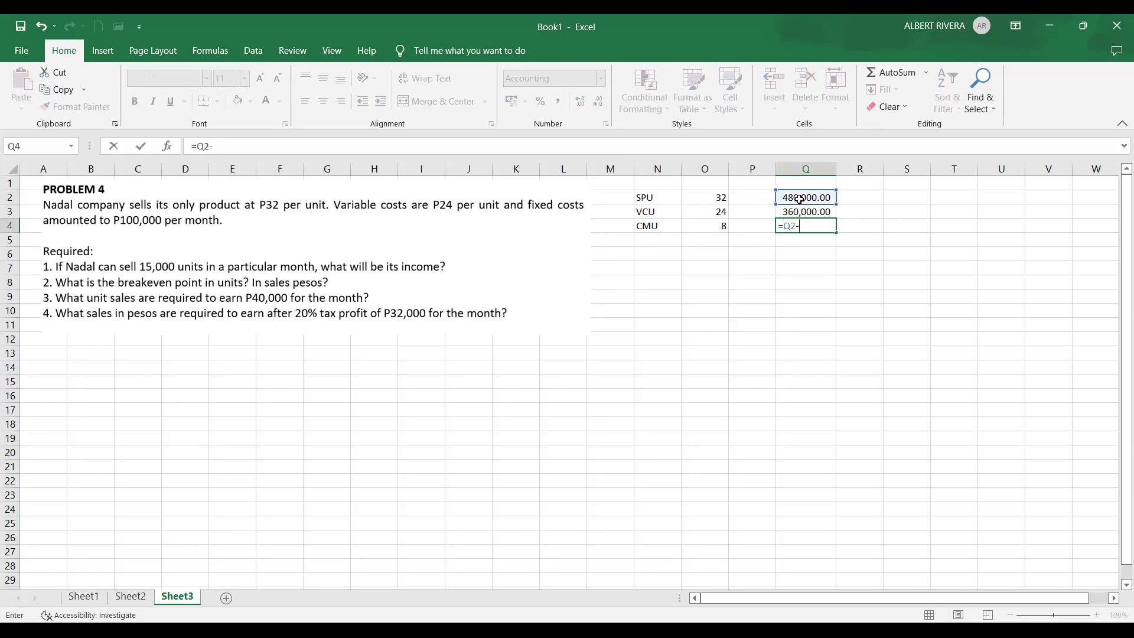
pyautogui.click(809, 211)
pyautogui.press('Return')
pyautogui.click(808, 225)
# Step: Enter the monthly fixed costs of 100,000 in Q5
pyautogui.click(788, 242)
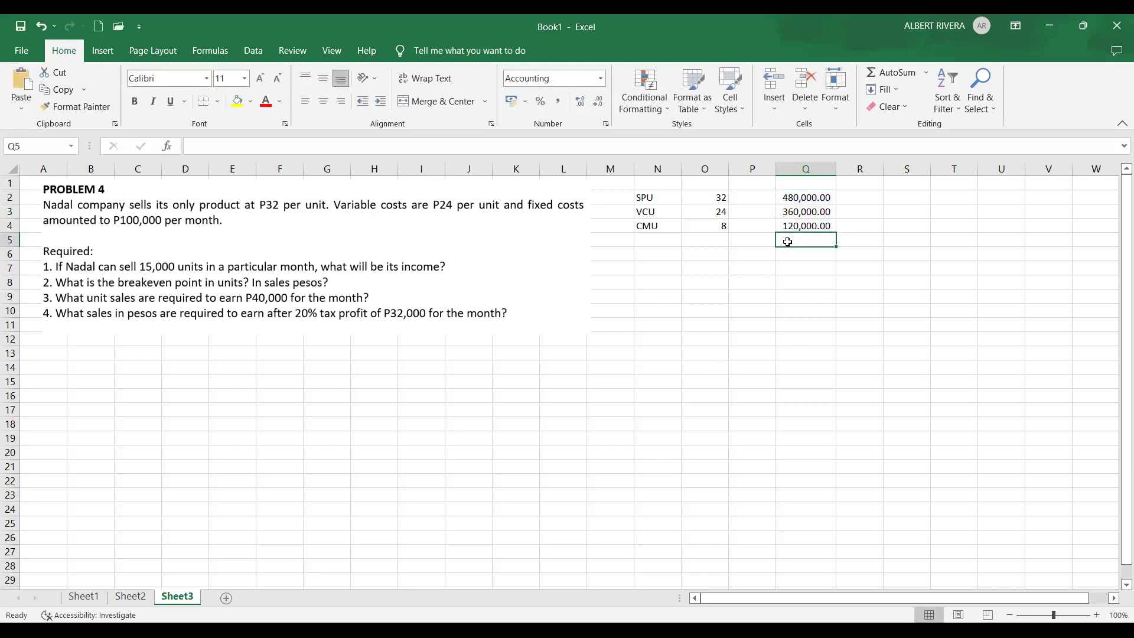
pyautogui.write('1')
pyautogui.write('00,000')
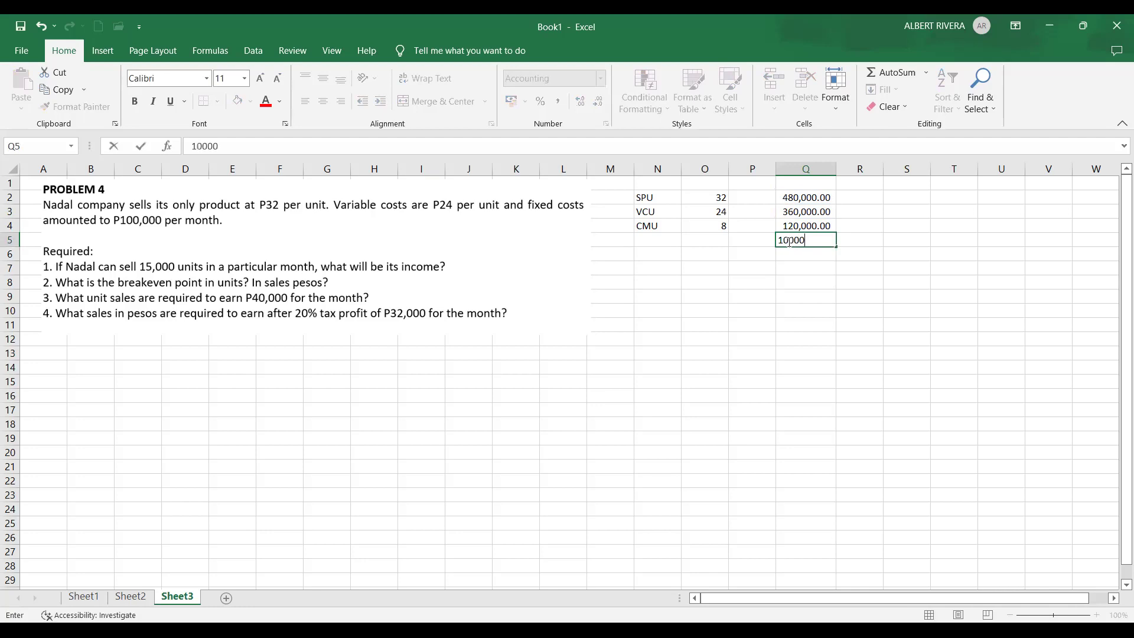
pyautogui.press('Return')
# Step: Label the amounts in P2 through P6 as S, VC, CM, FC and P
pyautogui.click(757, 197)
pyautogui.write('S')
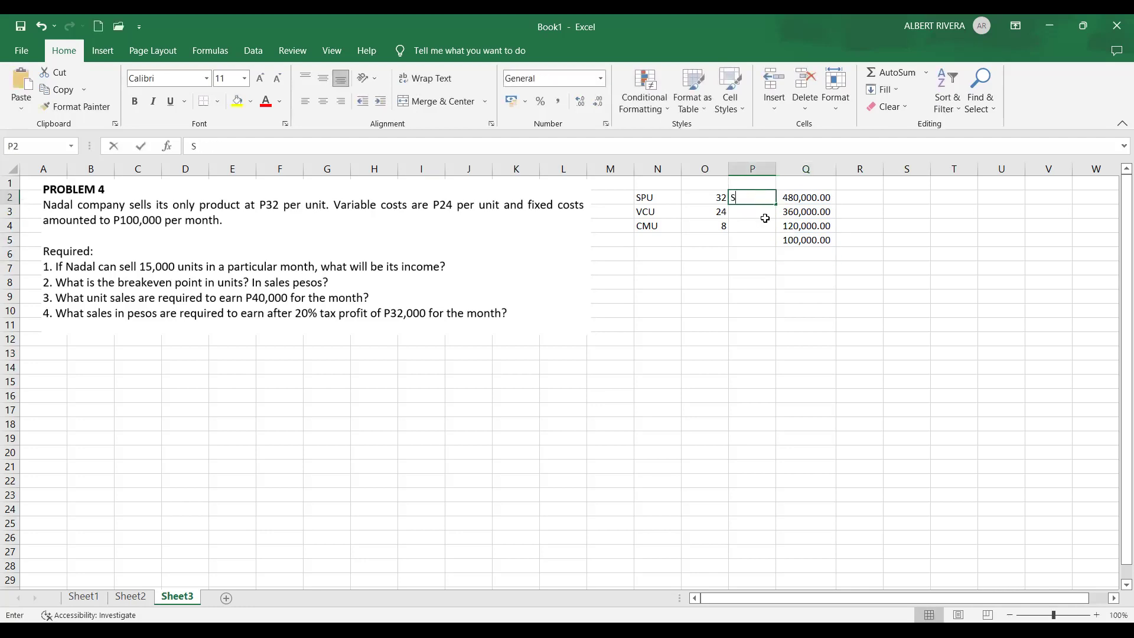
pyautogui.press('Return')
pyautogui.write('VC')
pyautogui.click(772, 228)
pyautogui.write('CM')
pyautogui.press('Return')
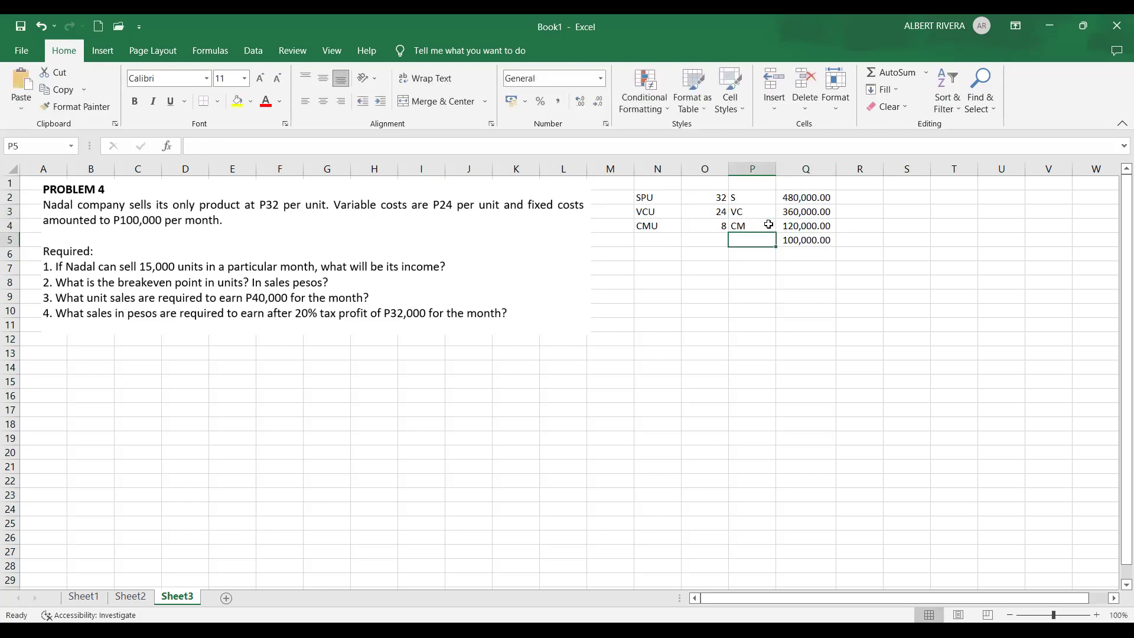
pyautogui.write('FC')
pyautogui.press('Return')
pyautogui.write('P')
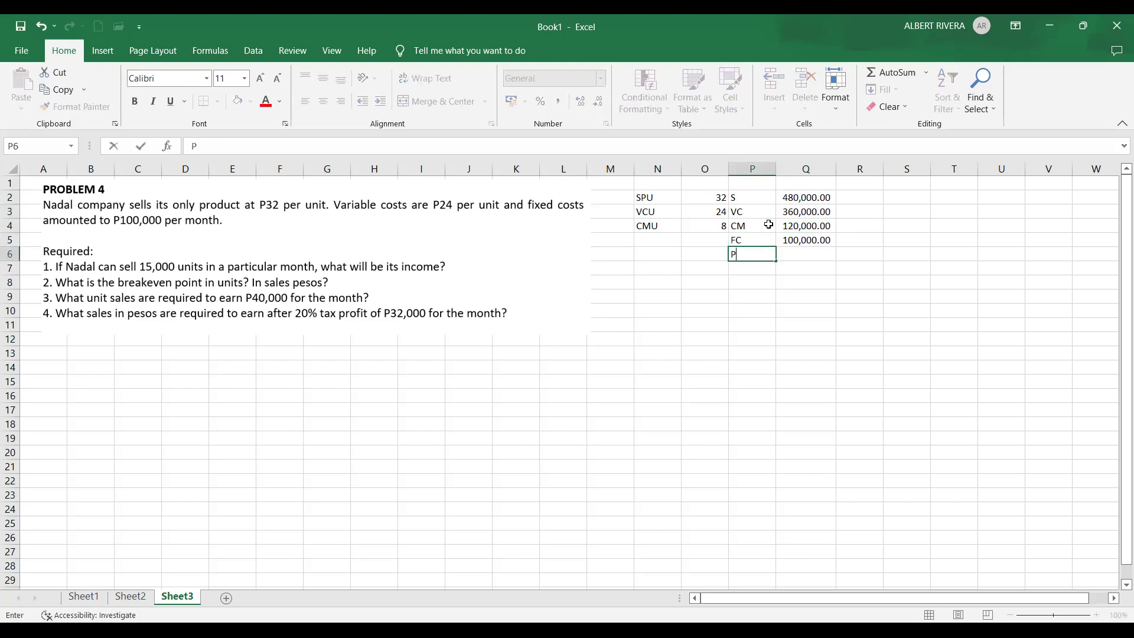
# Step: Calculate the profit in Q6 with the formula =Q4-Q5
pyautogui.click(827, 254)
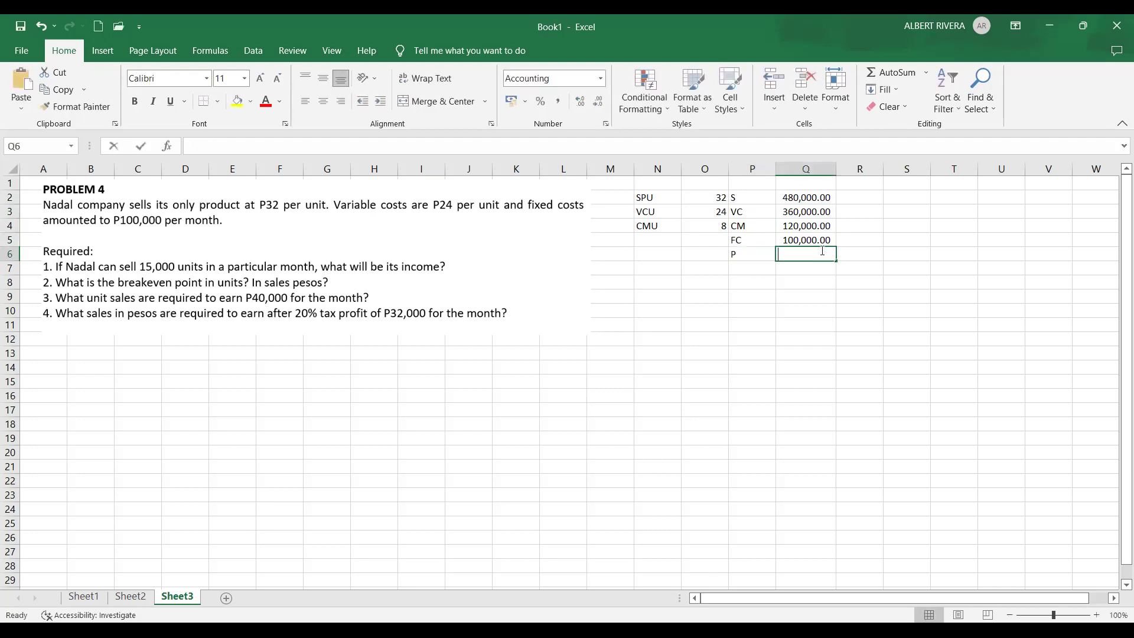
pyautogui.write('=')
pyautogui.click(788, 226)
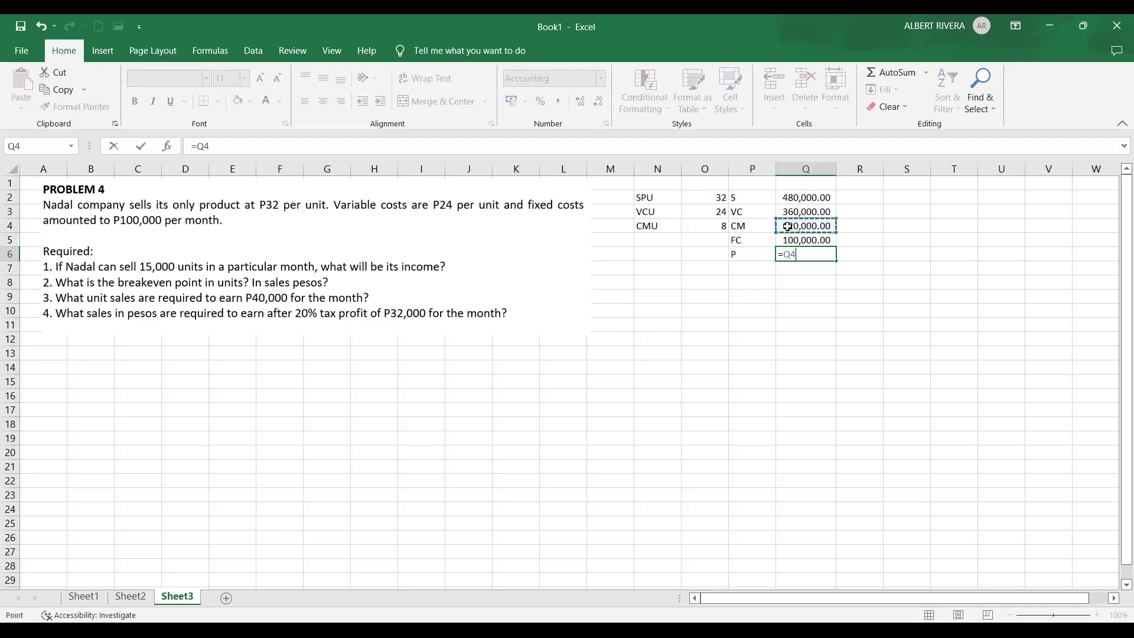
pyautogui.write('-')
pyautogui.click(788, 241)
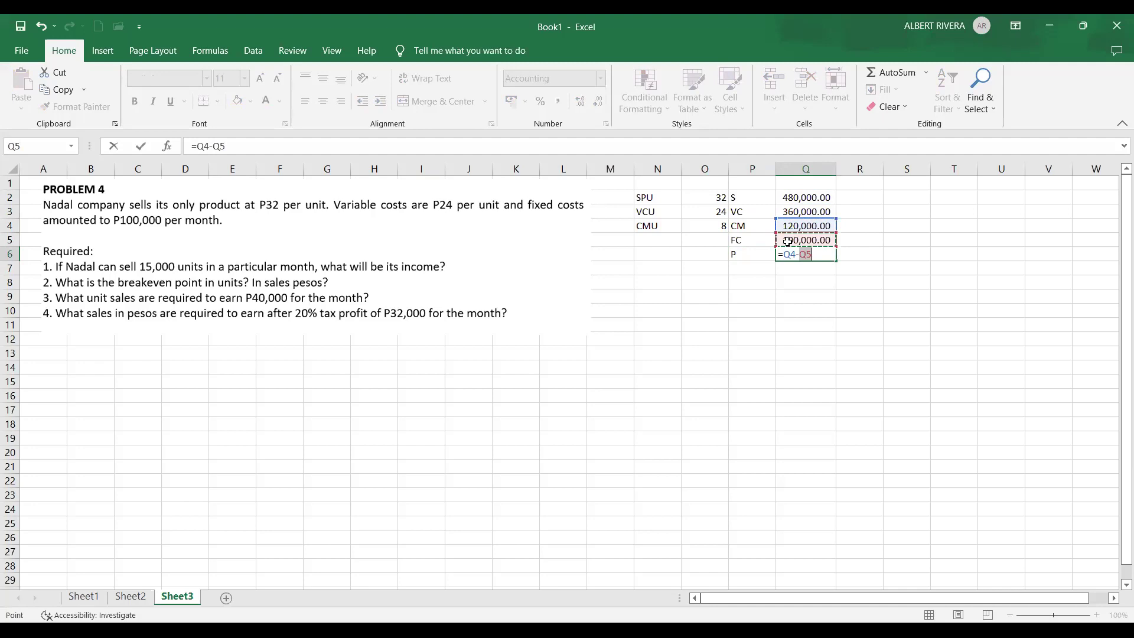
pyautogui.press('Return')
pyautogui.scroll(-1, 843, 314)
pyautogui.scroll(1, 797, 294)
pyautogui.click(802, 292)
pyautogui.click(707, 226)
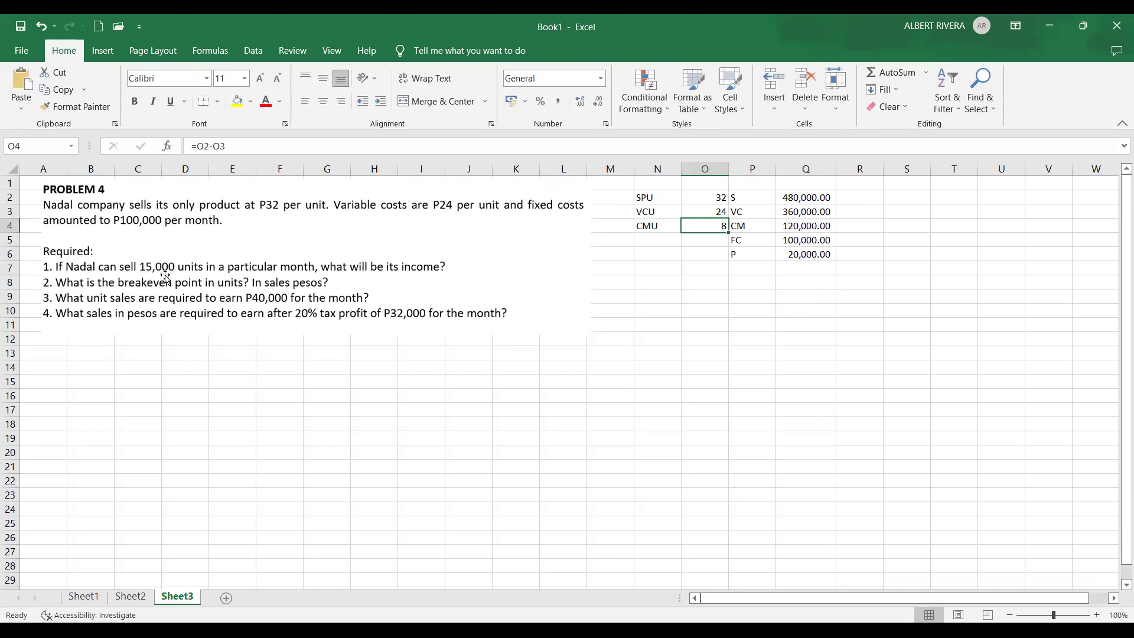
# Step: Highlight the profit amount in Q6 with a yellow fill
pyautogui.click(797, 224)
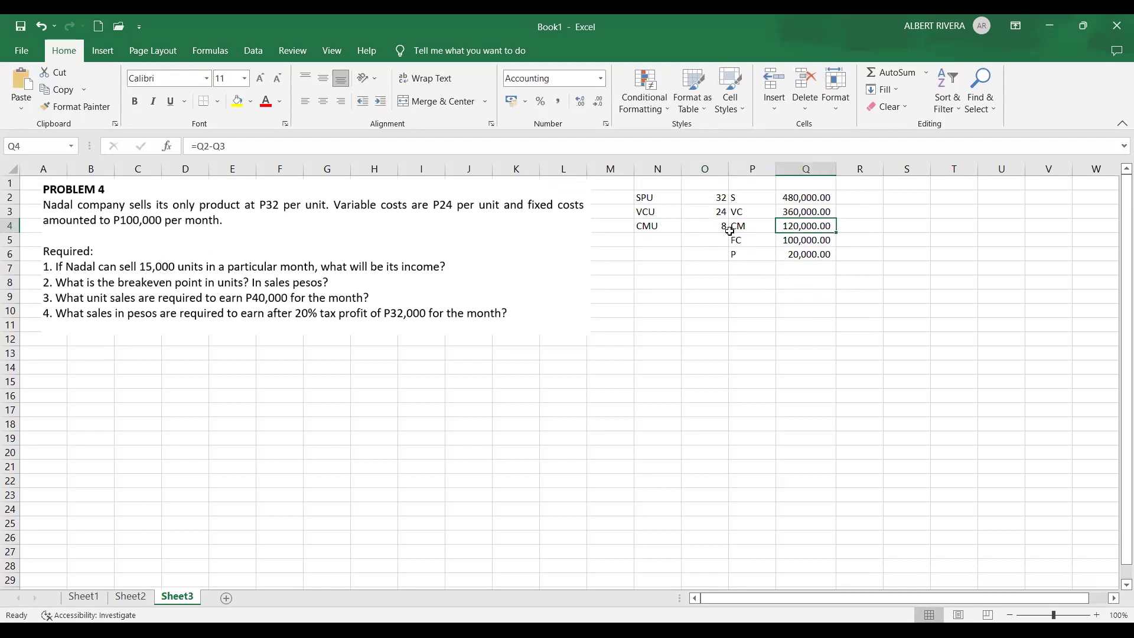
pyautogui.moveTo(749, 231); pyautogui.dragTo(825, 233)
pyautogui.click(820, 239)
pyautogui.click(789, 251)
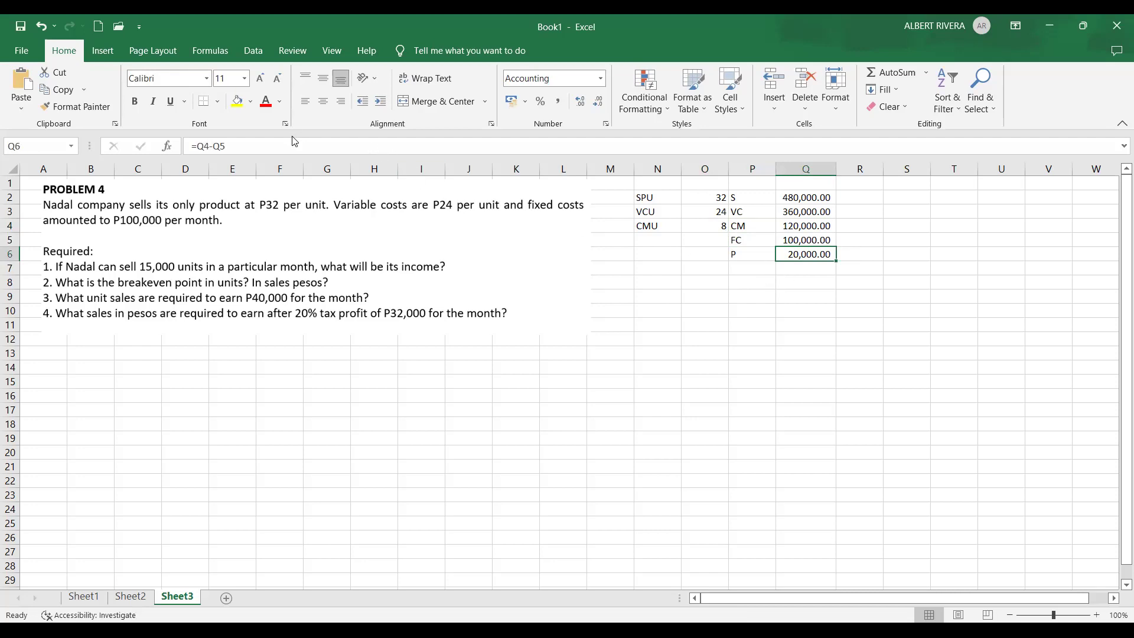
pyautogui.click(237, 102)
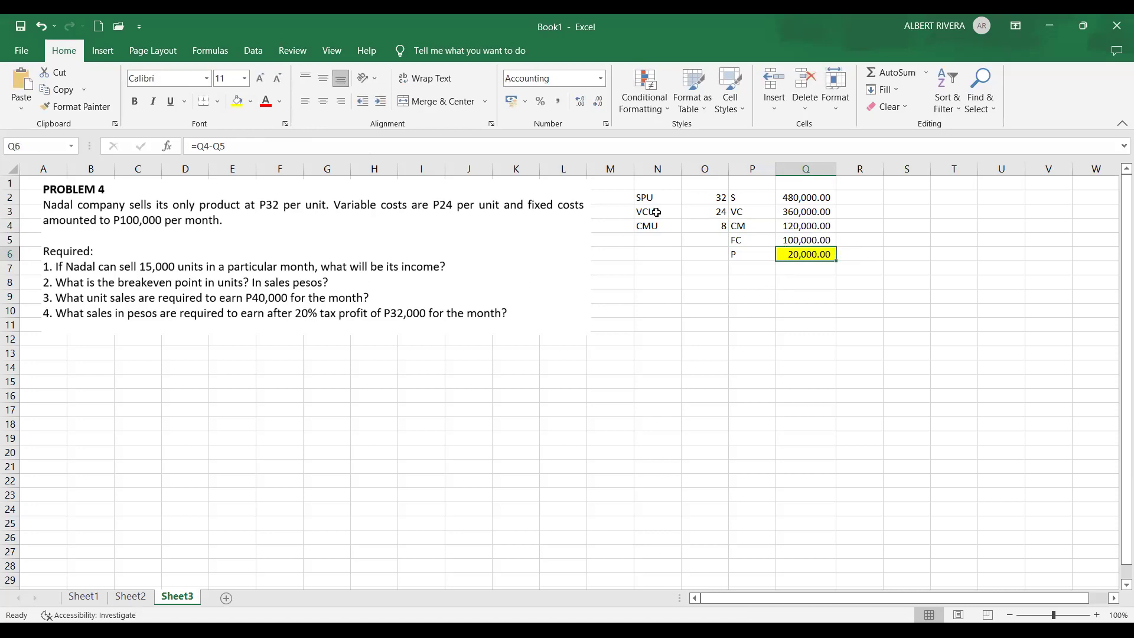
# Step: Label cell N8 as BE UNITS for the breakeven calculation
pyautogui.click(644, 282)
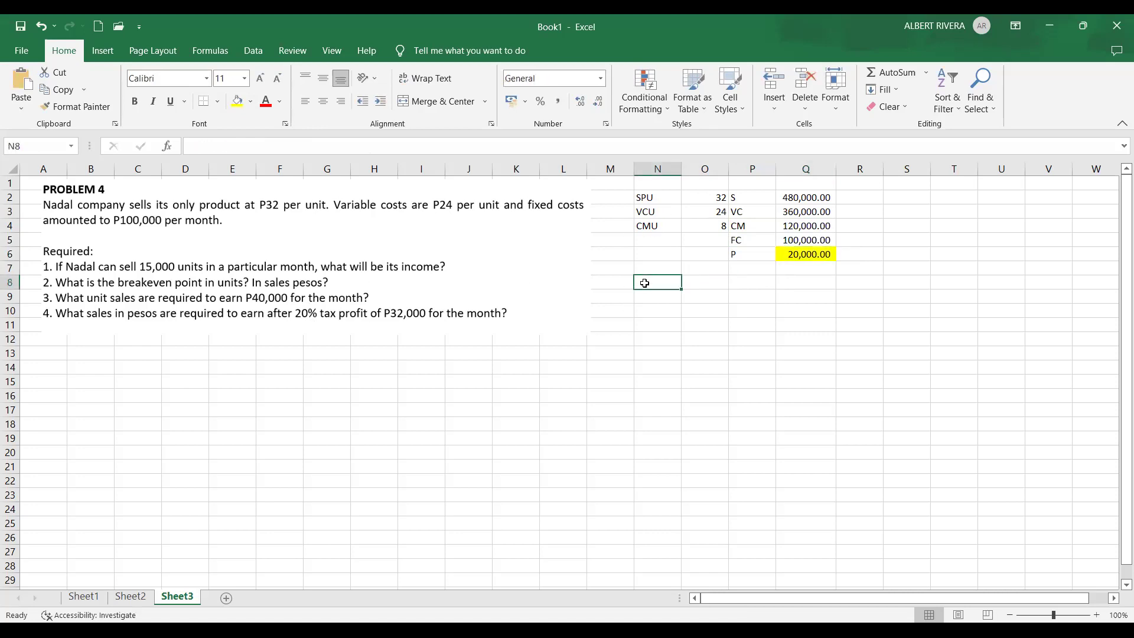
pyautogui.write('BE UNITS')
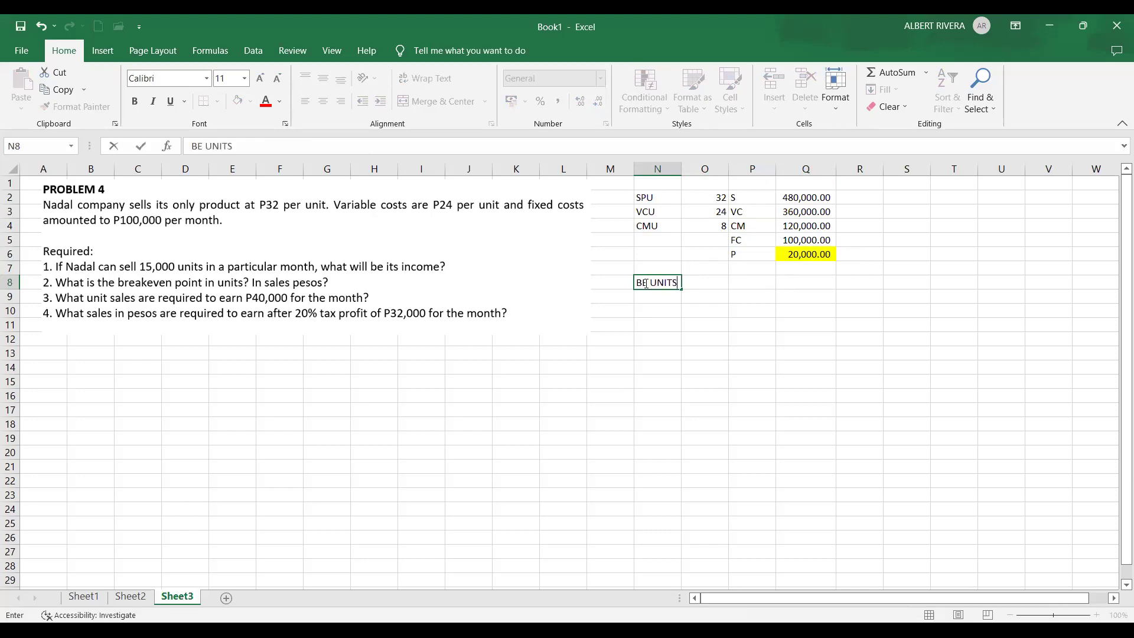
pyautogui.press('Return')
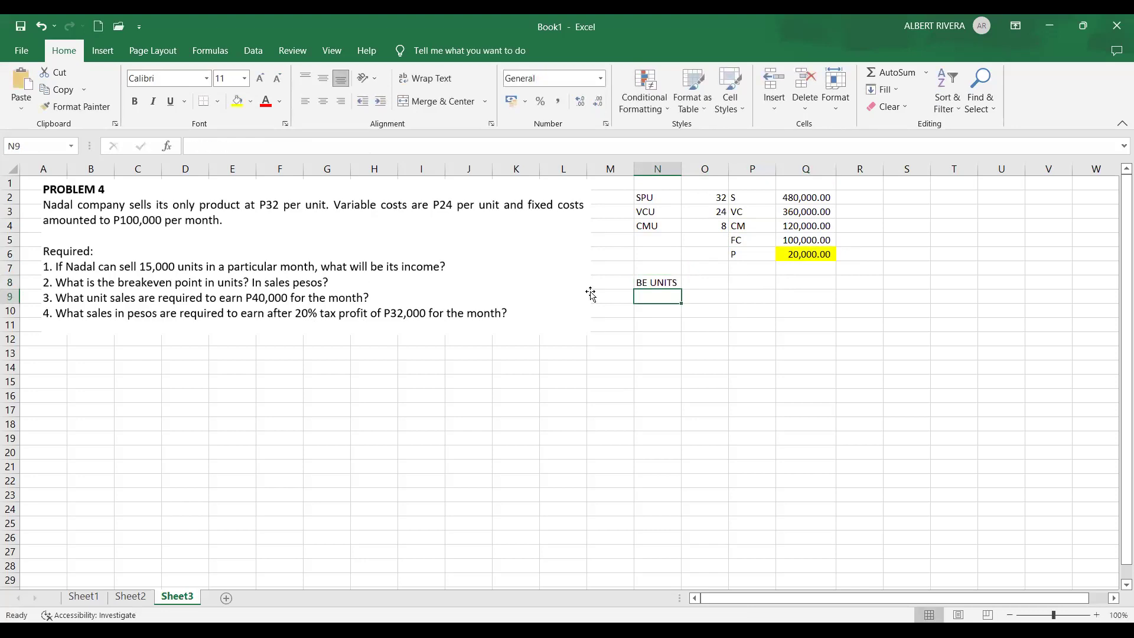
# Step: Bring the fixed costs into O8 beside the BE UNITS label with the formula =Q5
pyautogui.click(699, 281)
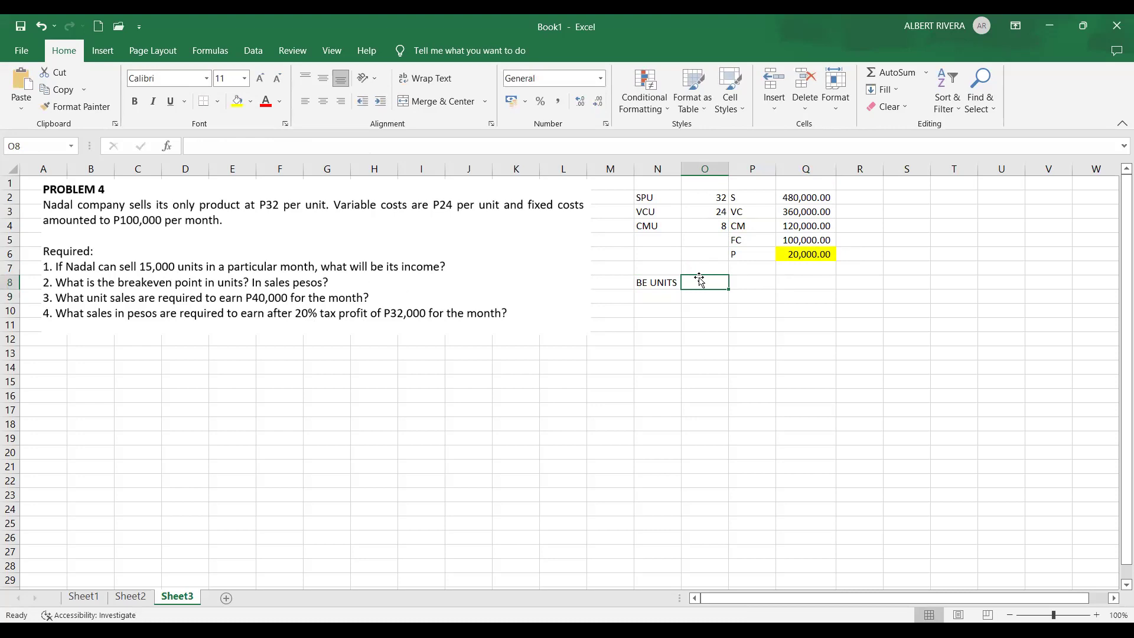
pyautogui.click(811, 237)
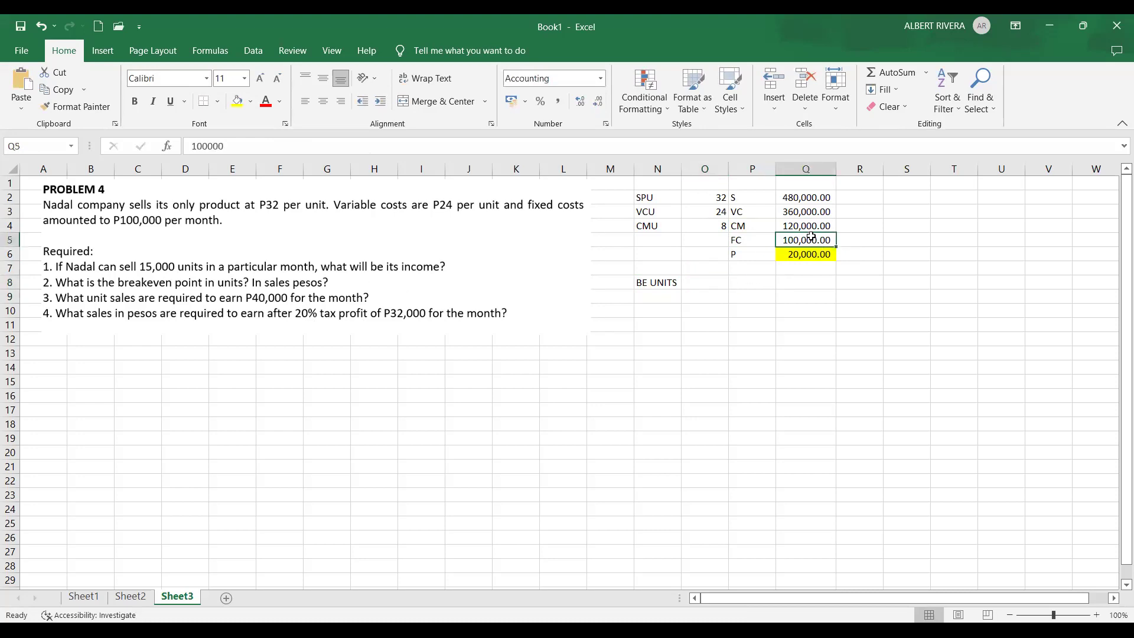
pyautogui.click(697, 282)
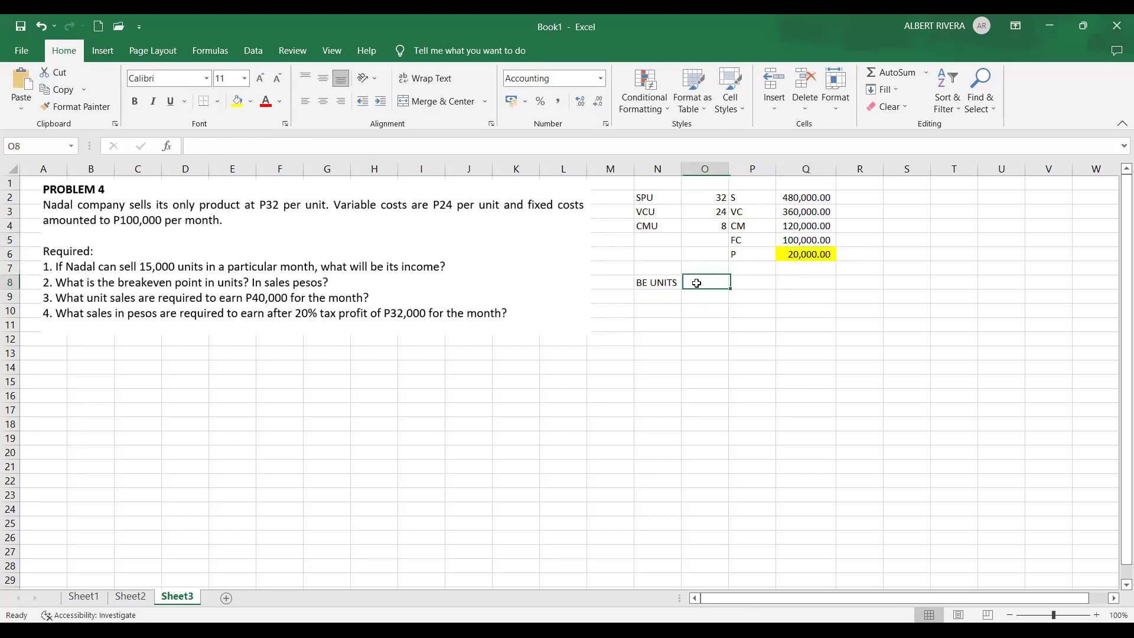
pyautogui.write('=')
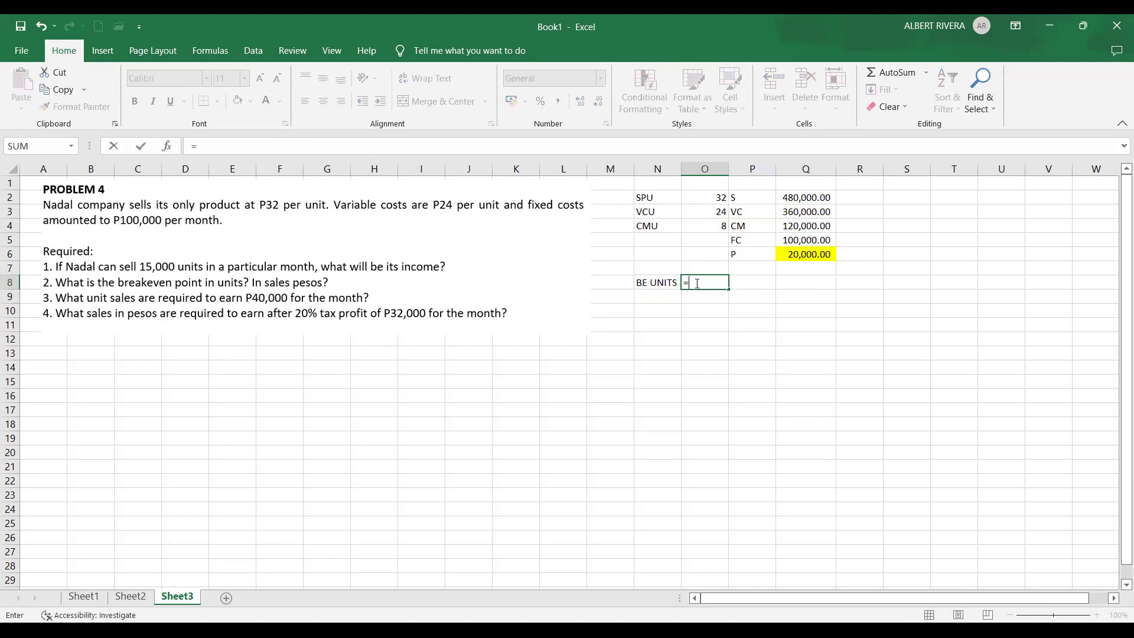
pyautogui.click(818, 240)
pyautogui.press('Return')
# Step: Bring the contribution margin per unit into O9 with the formula =O4
pyautogui.click(746, 293)
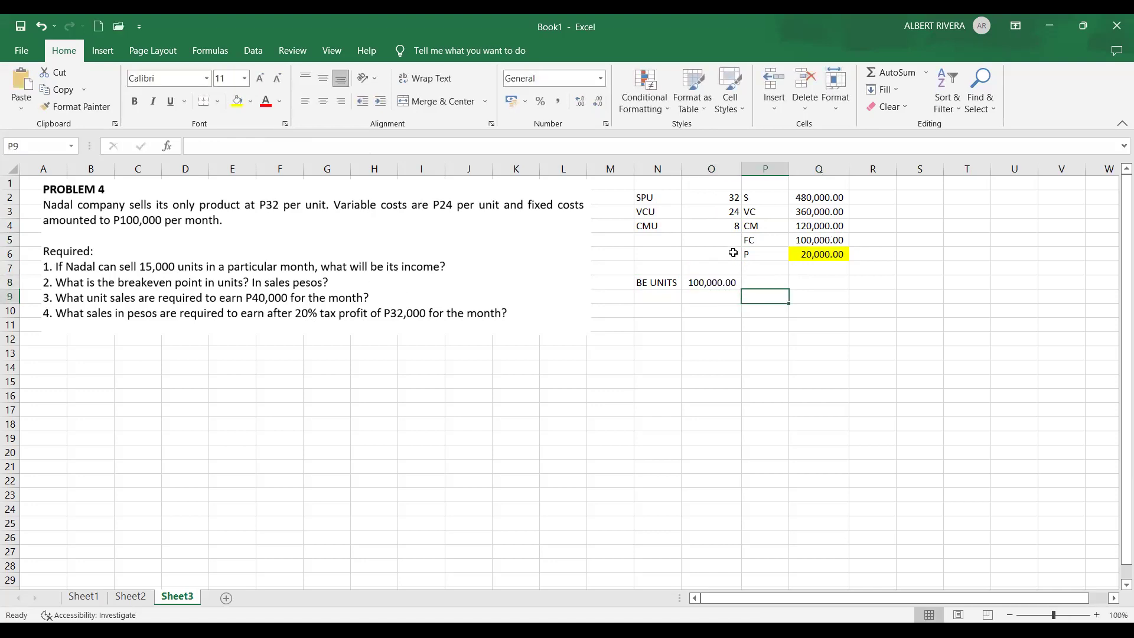
pyautogui.click(728, 232)
pyautogui.click(721, 301)
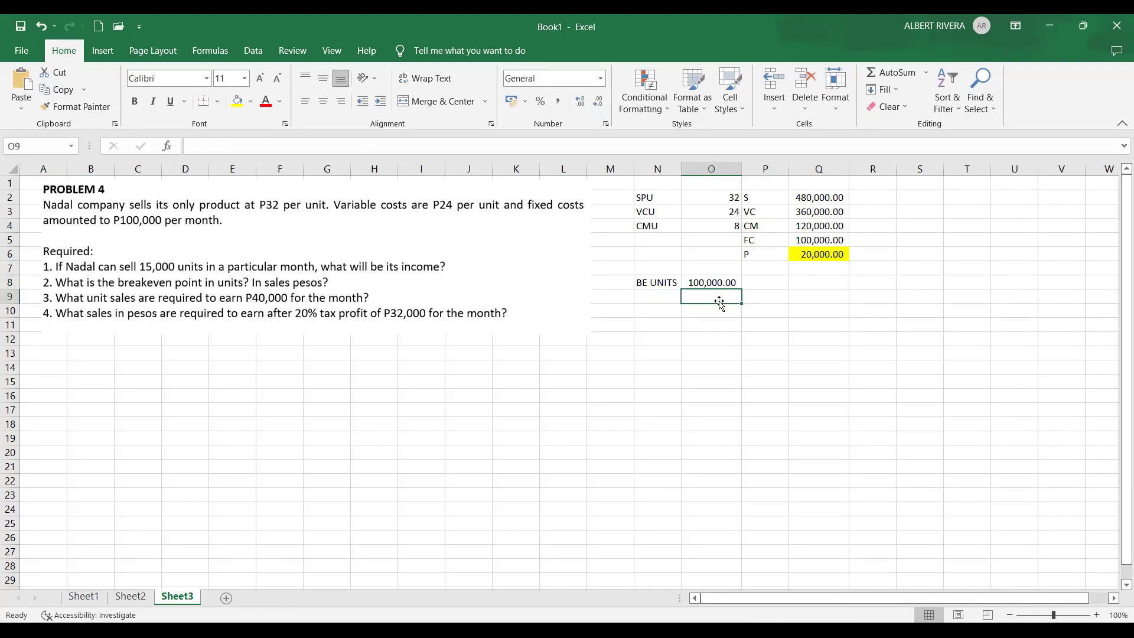
pyautogui.write('=')
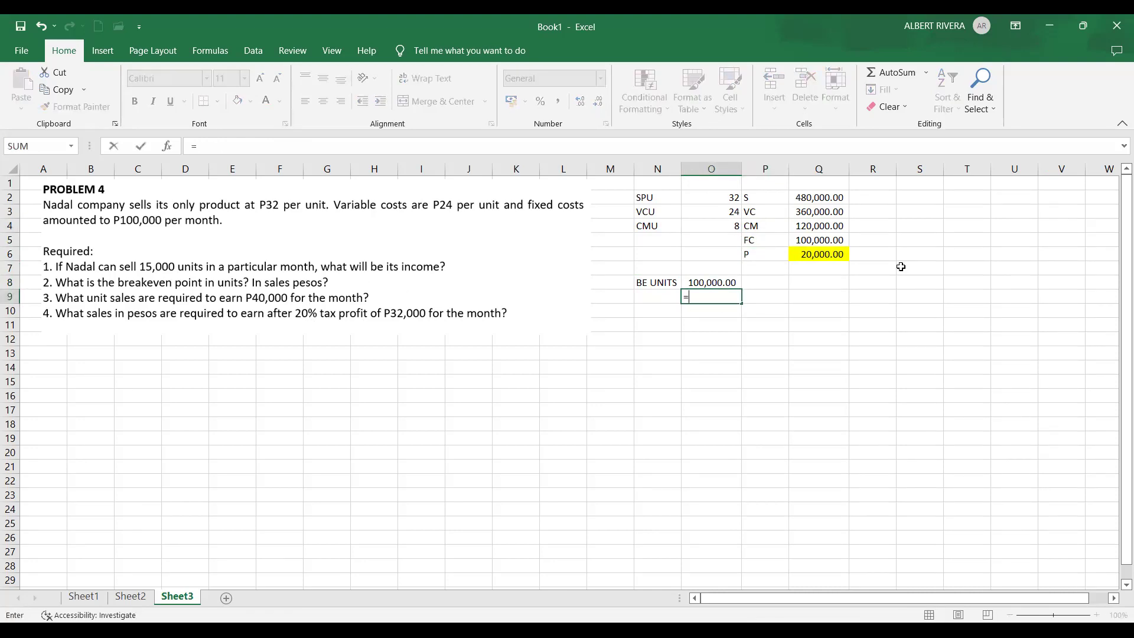
pyautogui.click(722, 224)
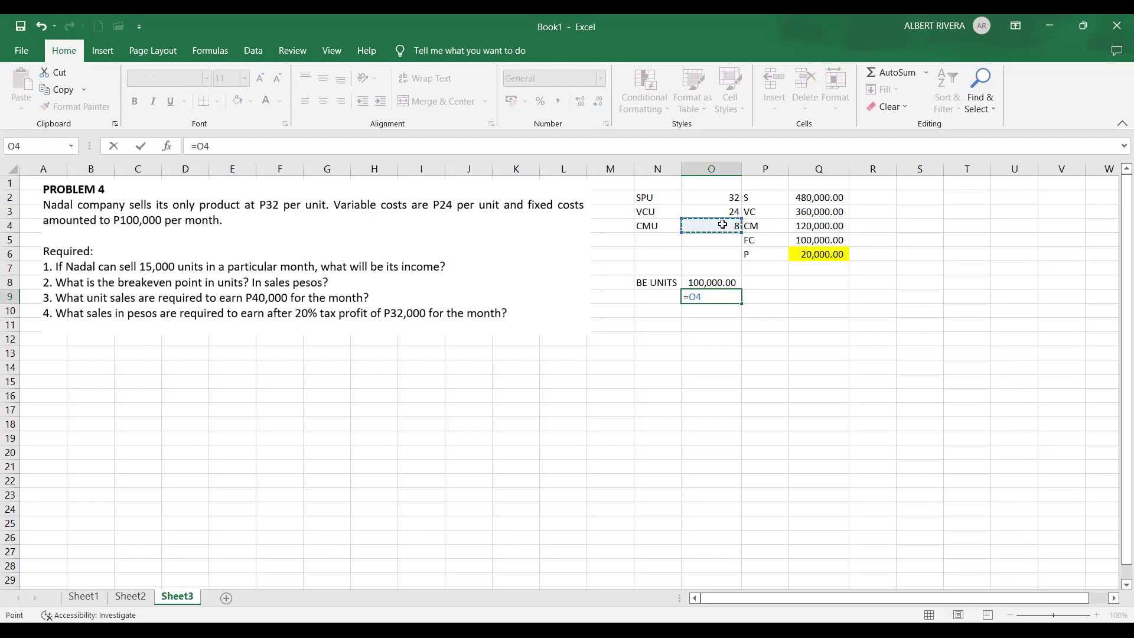
pyautogui.press('Return')
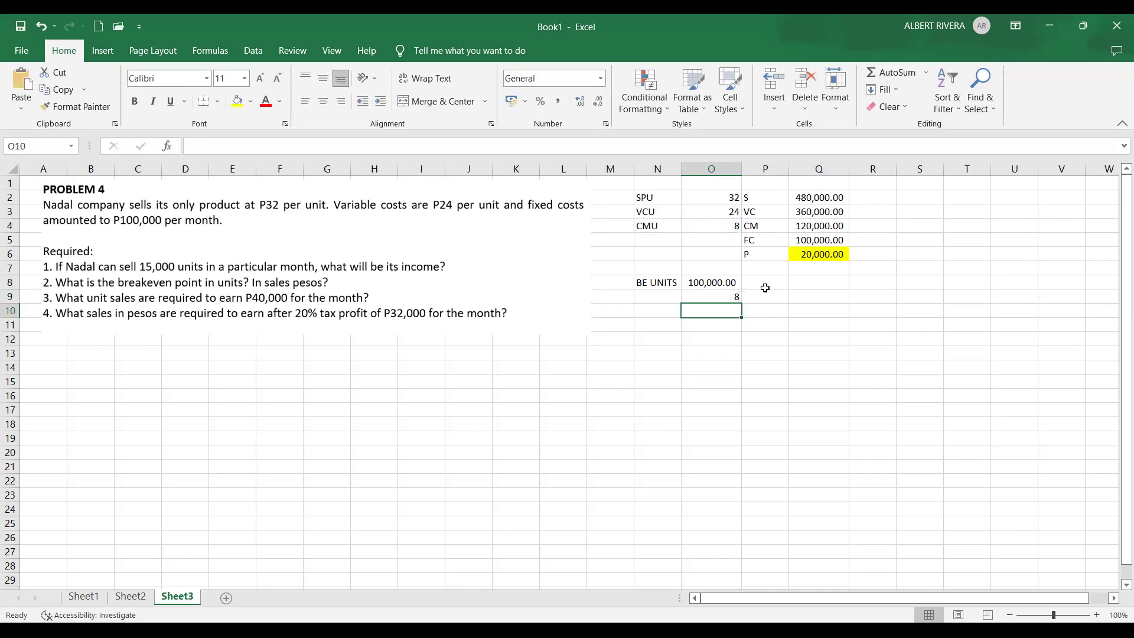
# Step: Calculate the breakeven point in units in P8 with the formula =O8/O9
pyautogui.click(766, 287)
pyautogui.write('=')
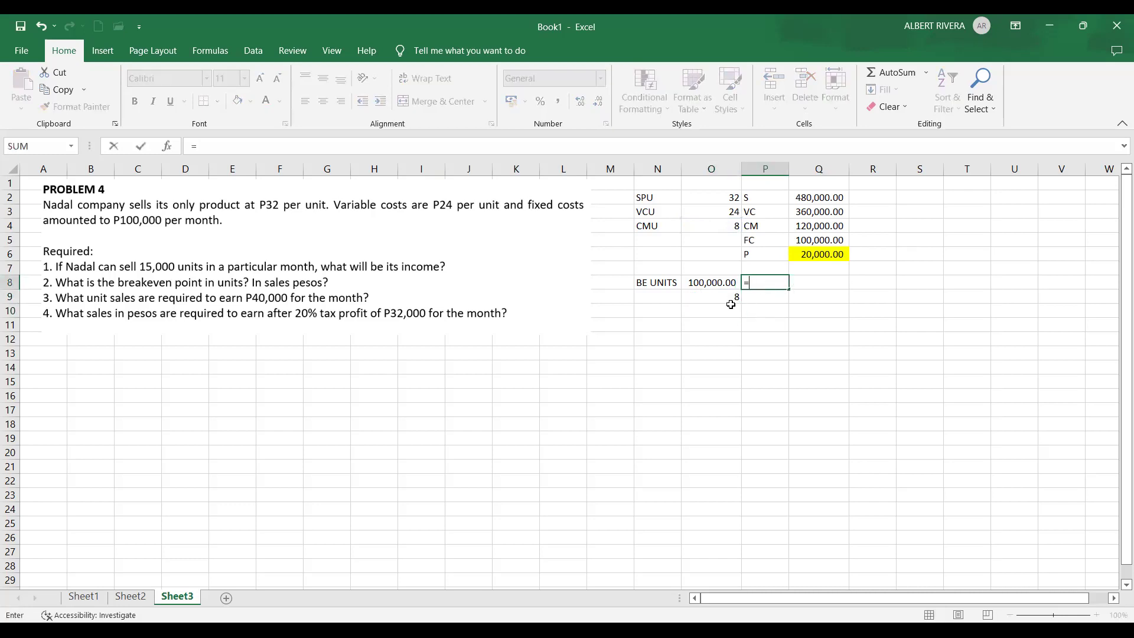
pyautogui.click(714, 285)
pyautogui.write('/')
pyautogui.click(699, 299)
pyautogui.press('Return')
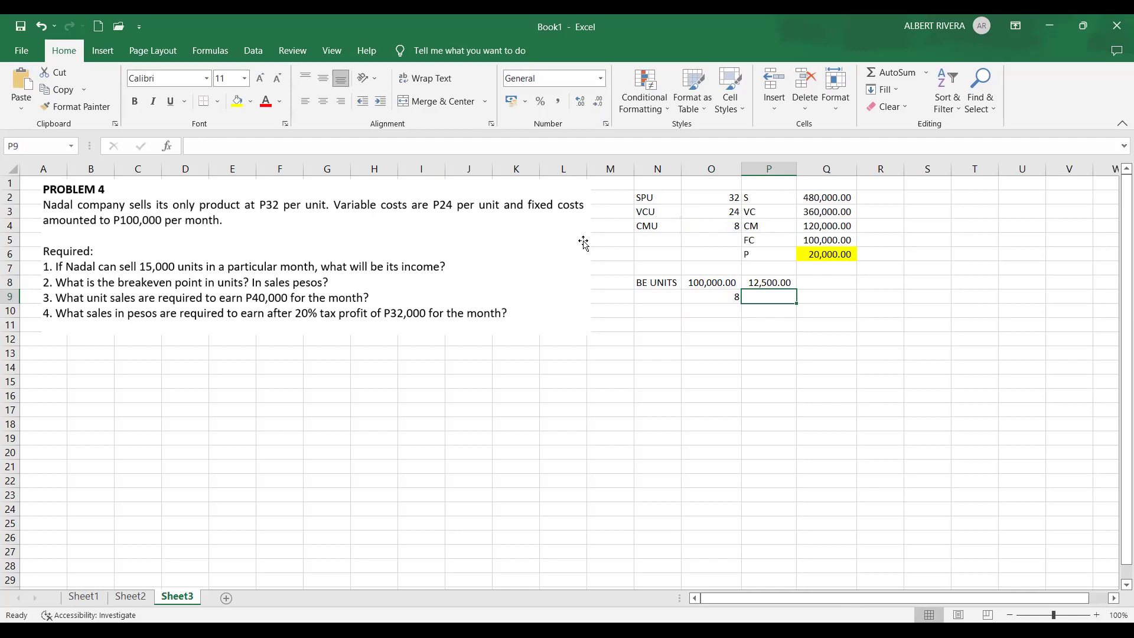
# Step: Calculate the breakeven point in sales pesos in Q8 with the formula =P8*O2
pyautogui.click(769, 346)
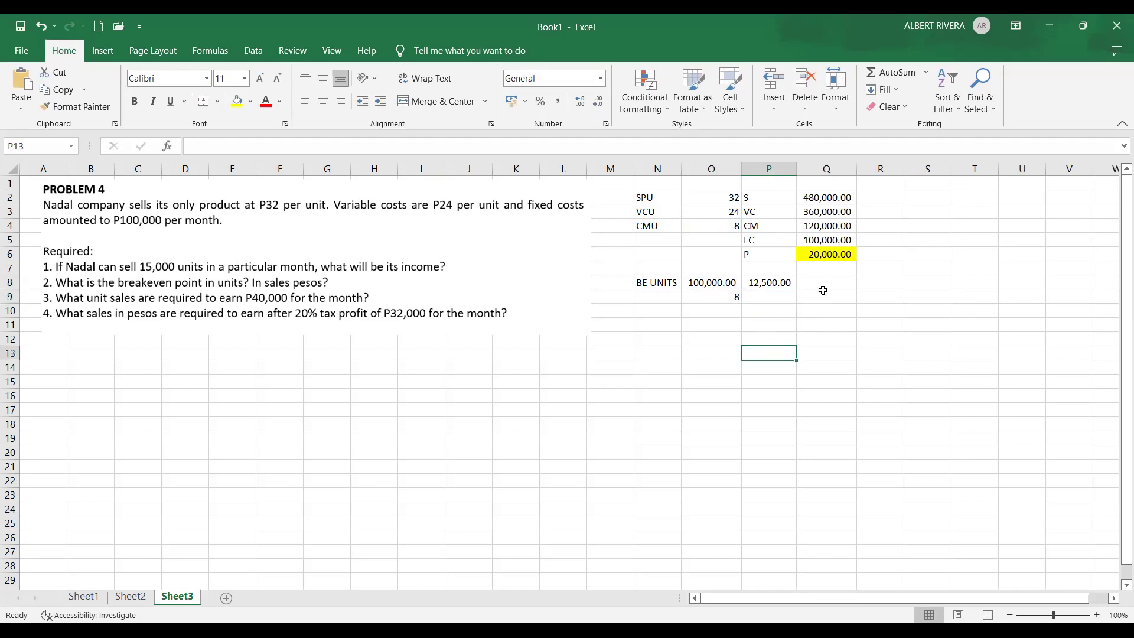
pyautogui.click(828, 284)
pyautogui.write('=')
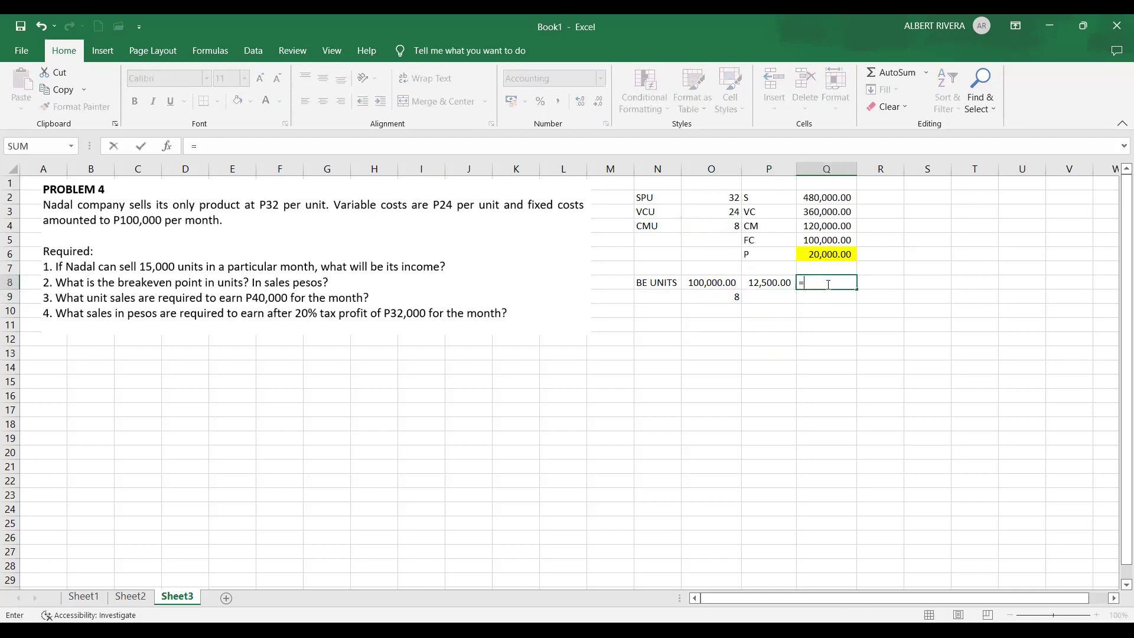
pyautogui.click(770, 282)
pyautogui.write('*')
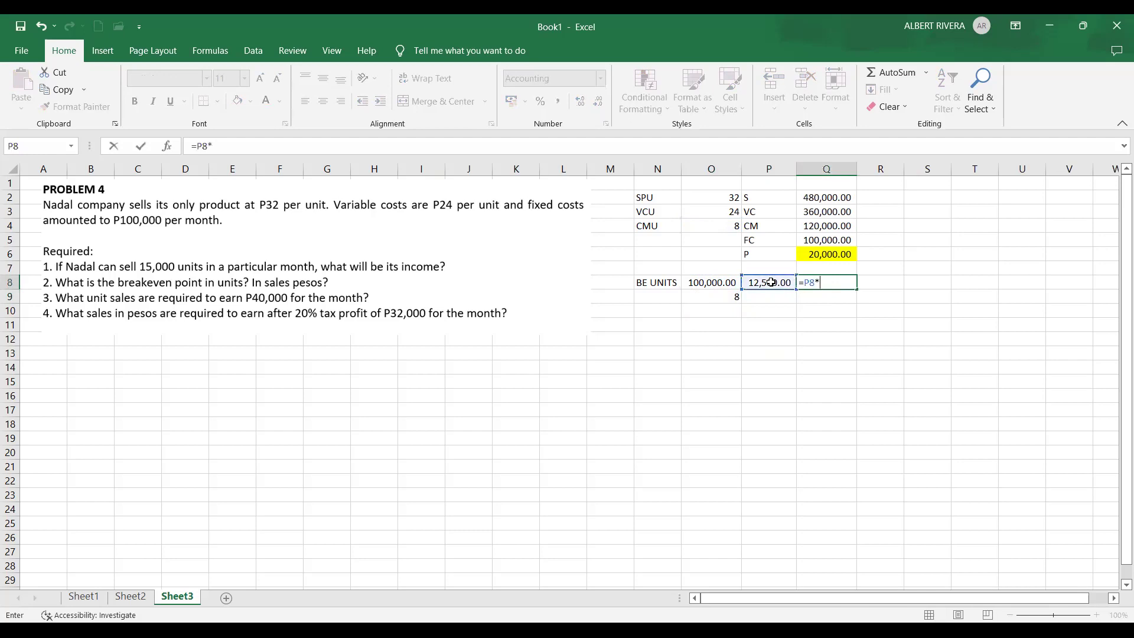
pyautogui.click(731, 198)
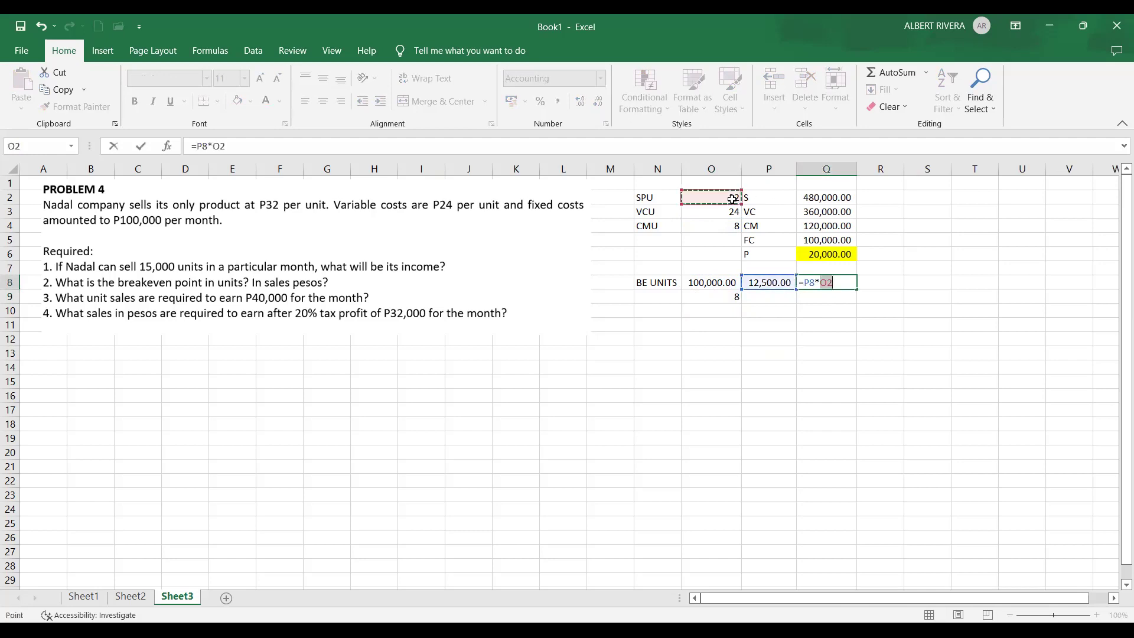
pyautogui.press('Return')
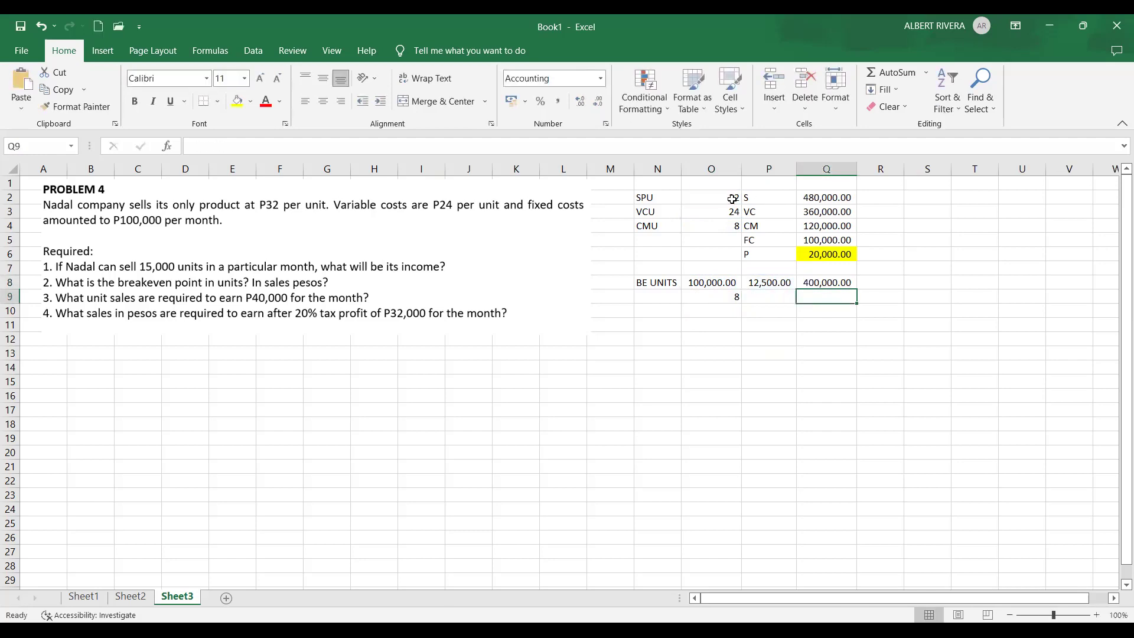
# Step: Highlight the breakeven units in P8 and the breakeven sales in Q8 with a yellow fill
pyautogui.click(862, 282)
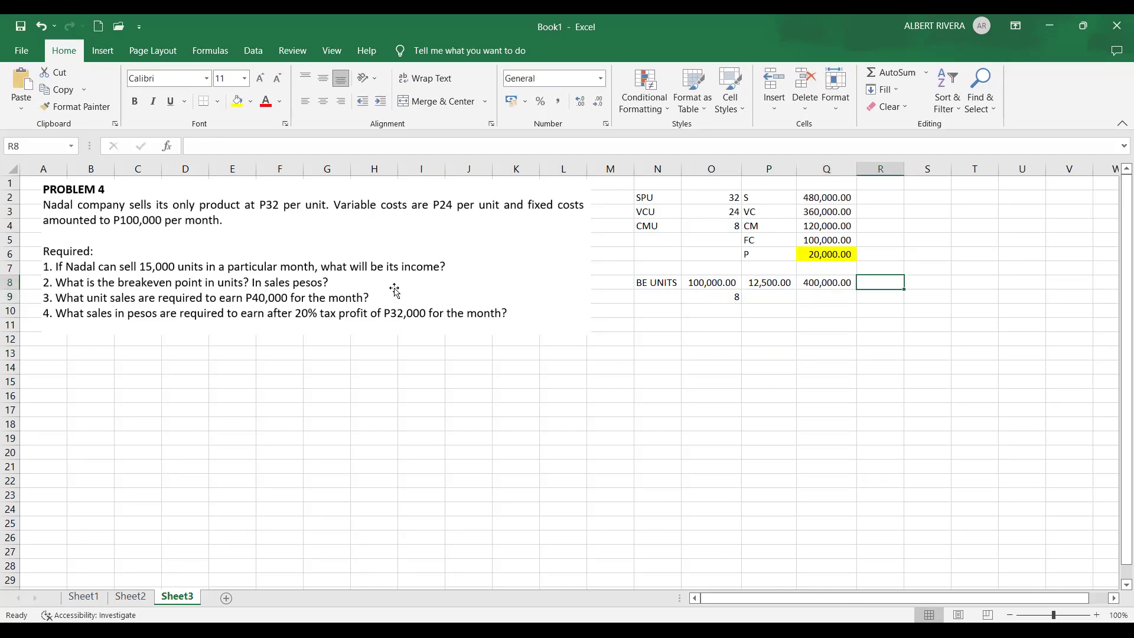
pyautogui.click(814, 258)
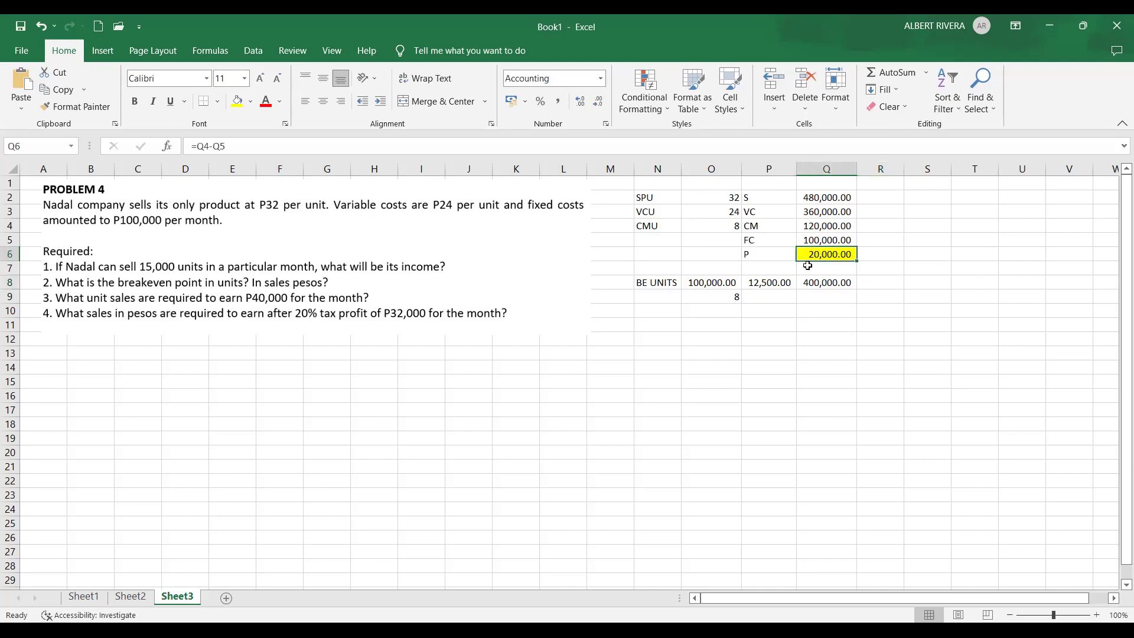
pyautogui.click(771, 285)
pyautogui.click(236, 101)
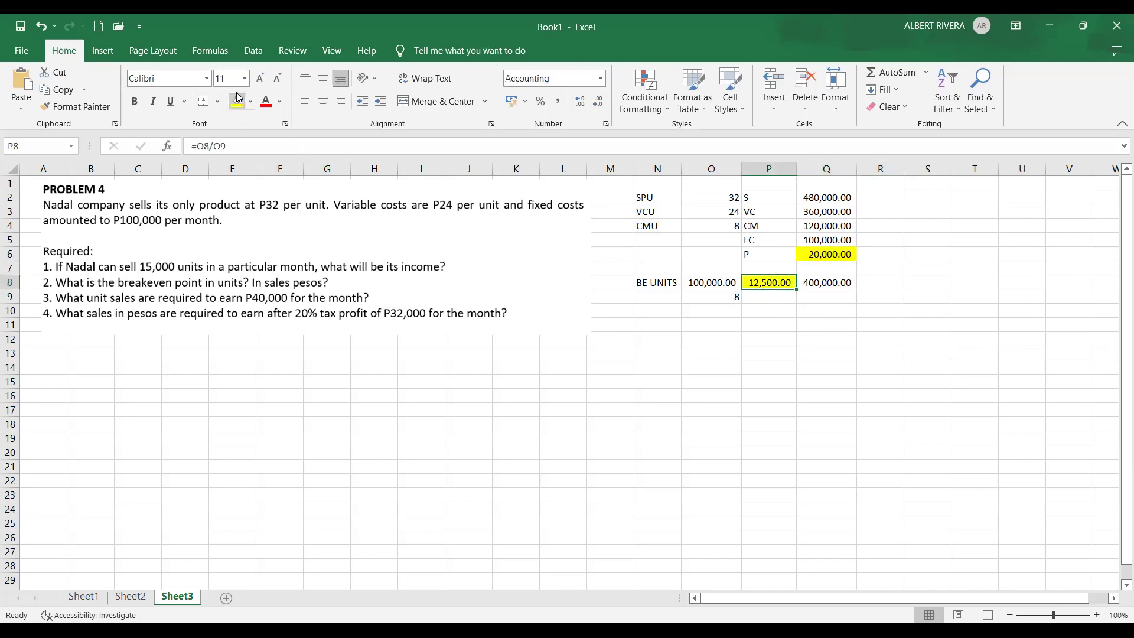
pyautogui.click(834, 283)
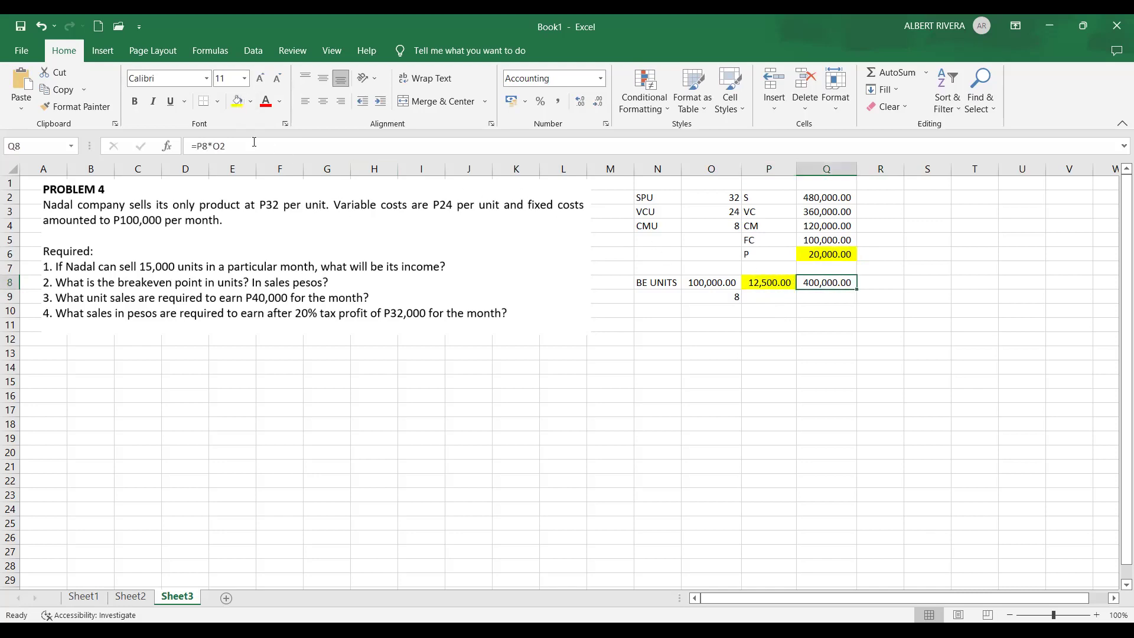
pyautogui.click(237, 101)
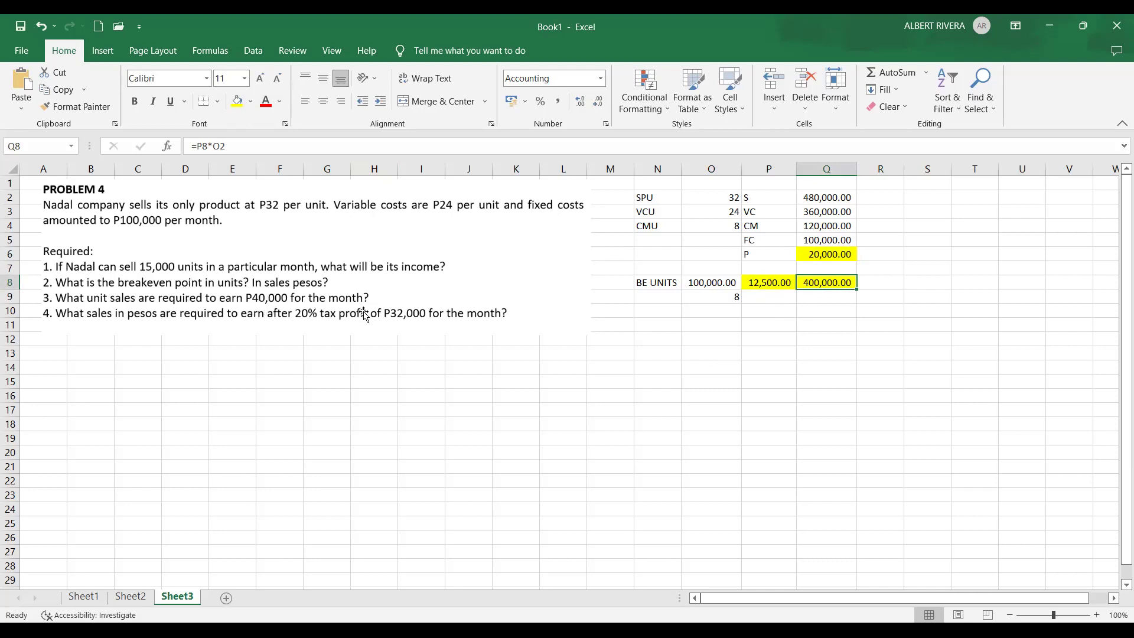
# Step: Label cell N11 as UNIT SALES and autofit the width of column N to the text
pyautogui.click(729, 340)
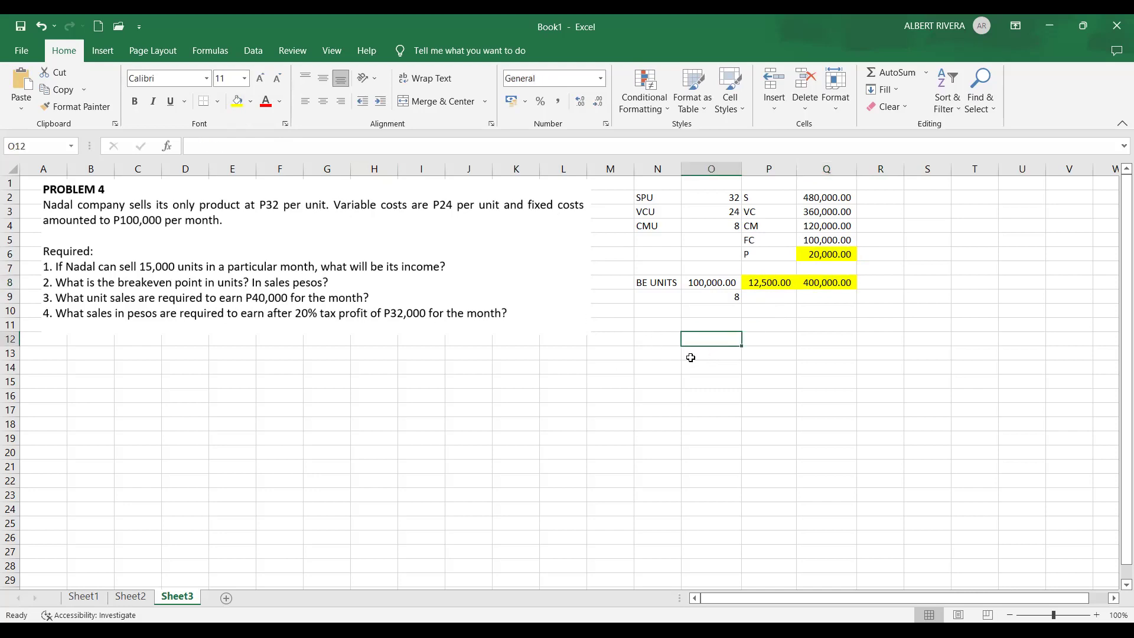
pyautogui.click(667, 341)
pyautogui.click(673, 325)
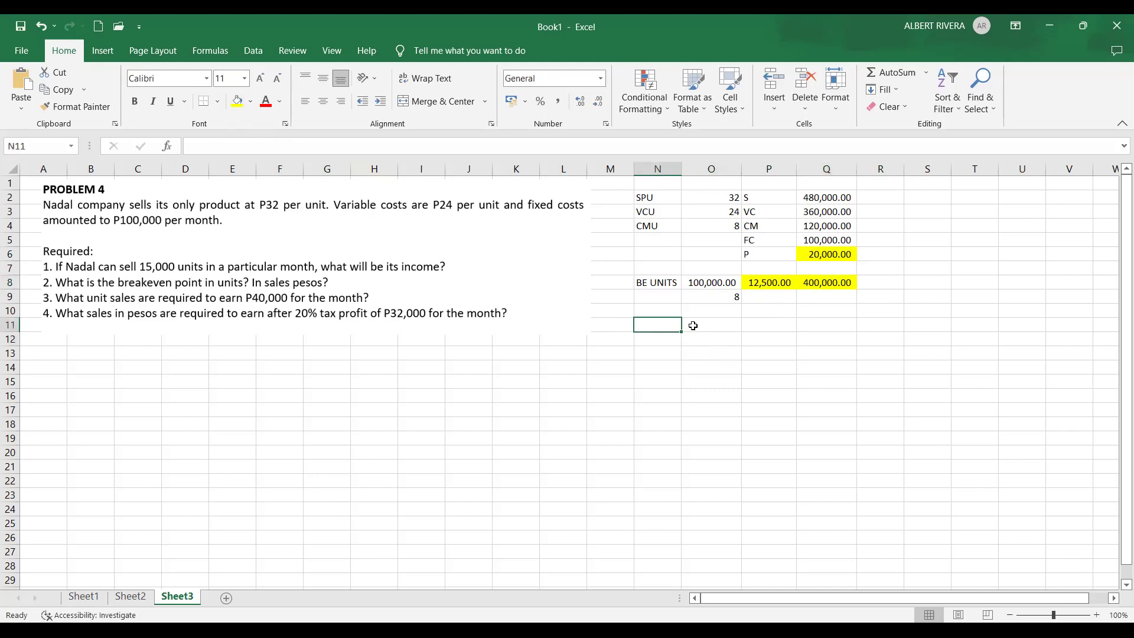
pyautogui.click(694, 326)
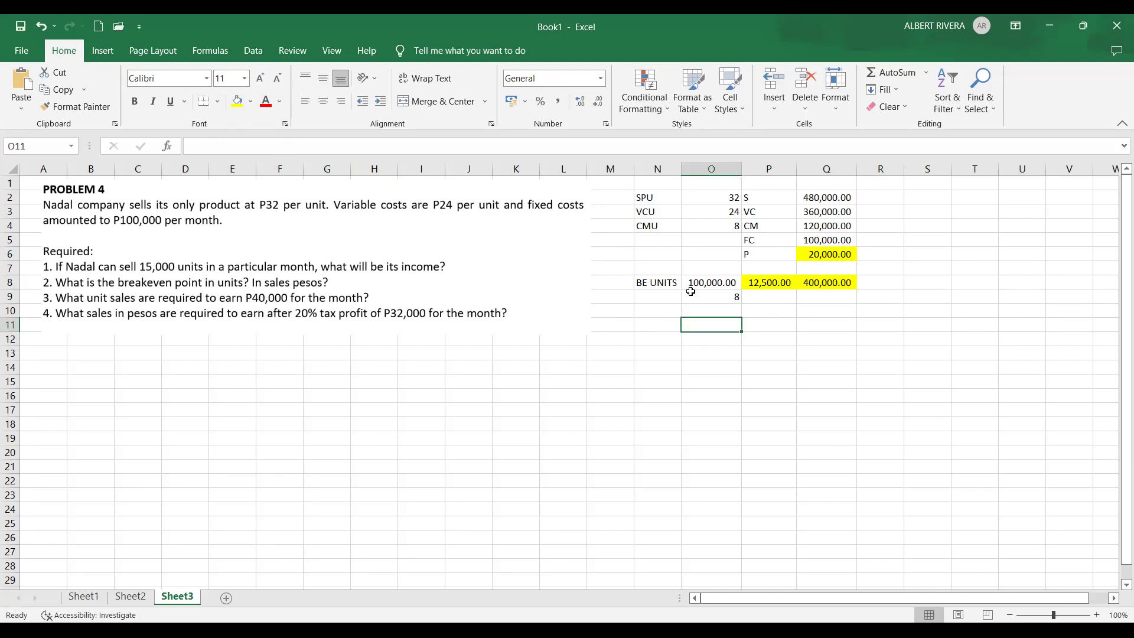
pyautogui.click(655, 312)
pyautogui.click(662, 322)
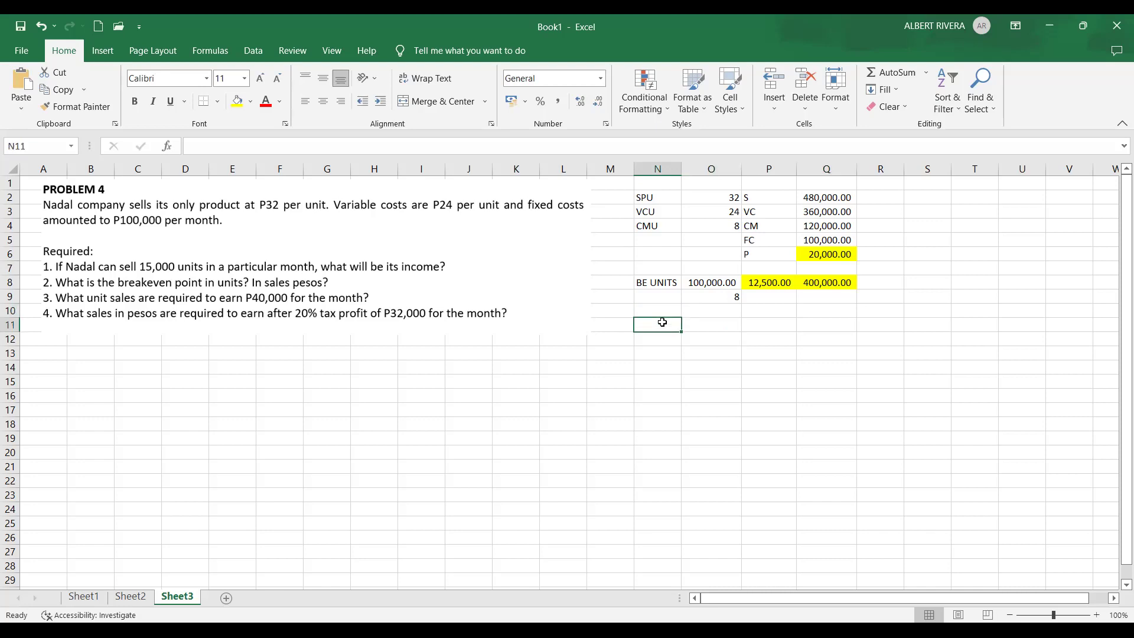
pyautogui.write('UNIT SALES')
pyautogui.press('Return')
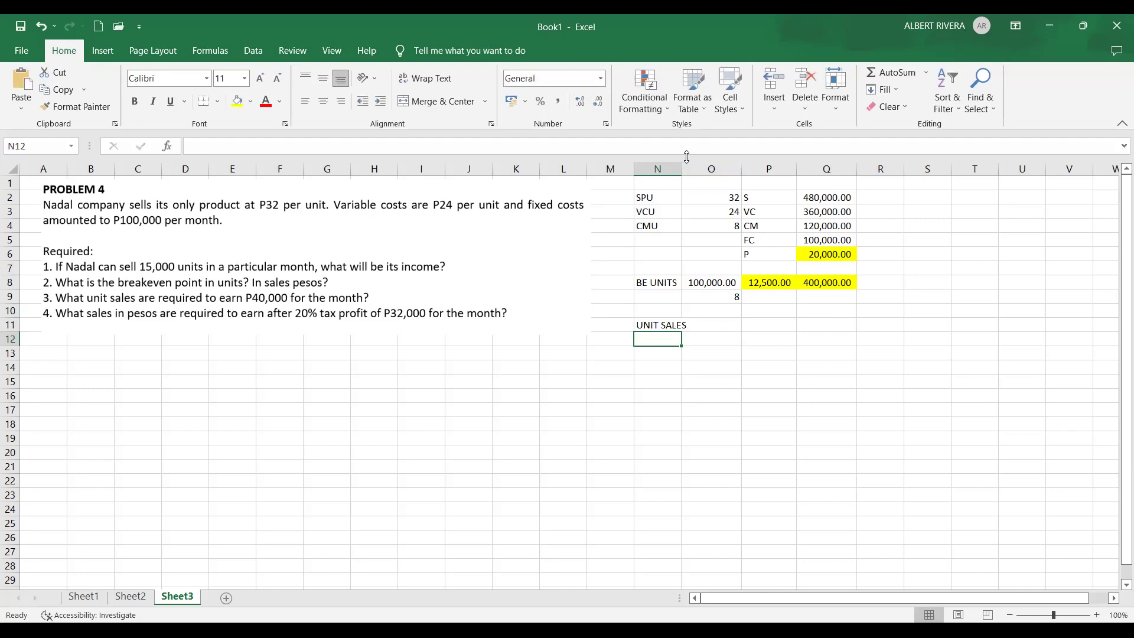
pyautogui.doubleClick(682, 164)
# Step: Add the 40,000 target profit to the fixed costs in O11 with the formula =Q5+40000
pyautogui.click(726, 325)
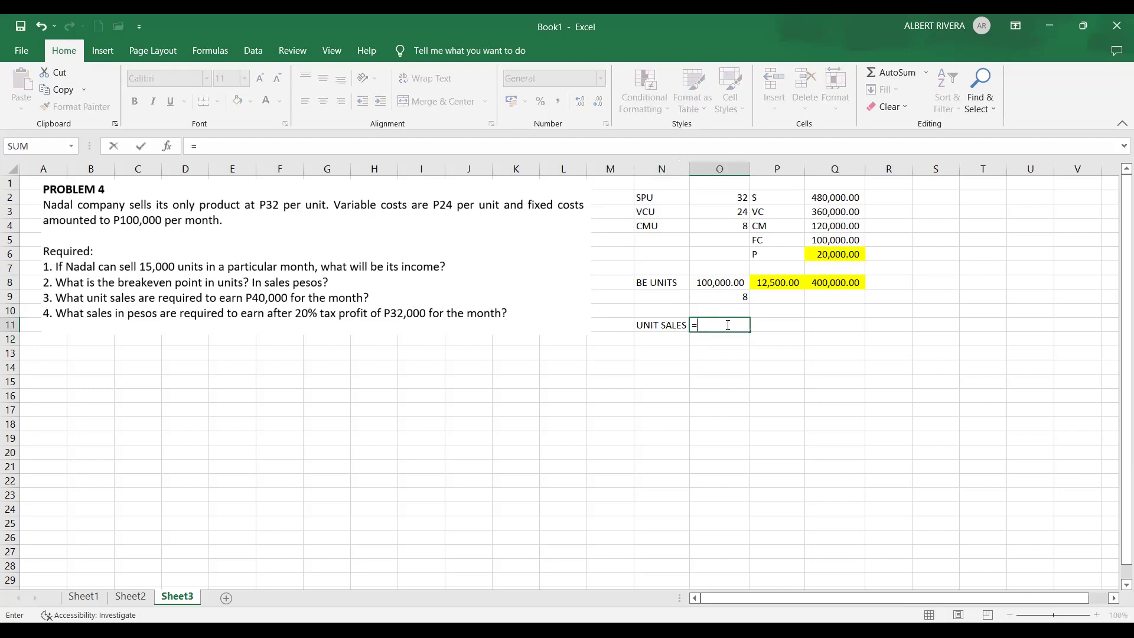
pyautogui.click(821, 239)
pyautogui.write('+40000')
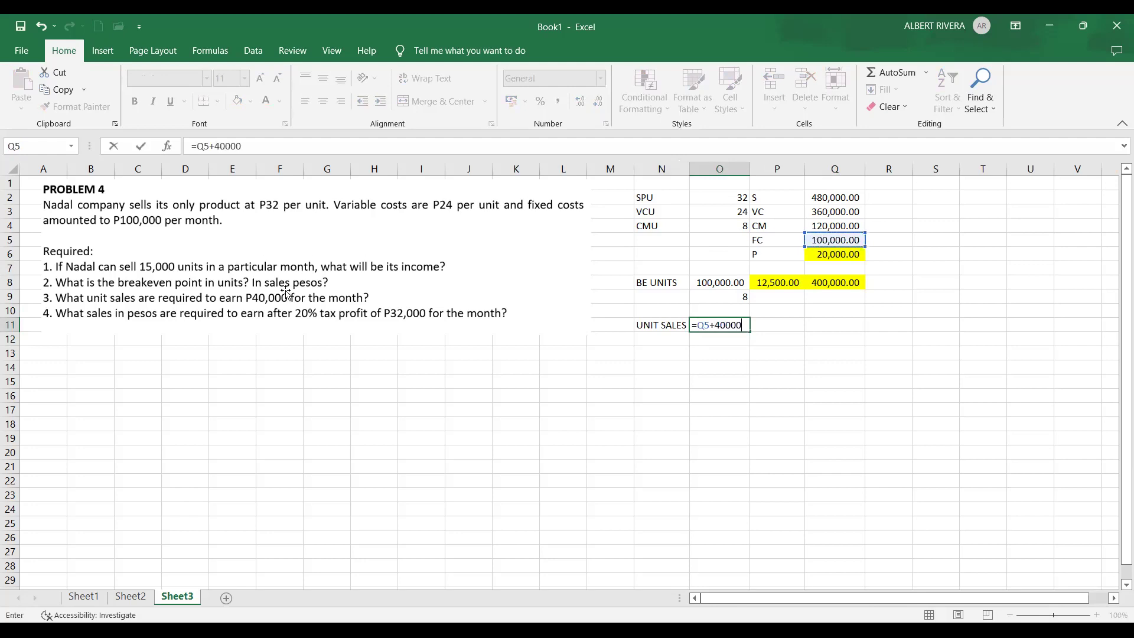
pyautogui.press('Return')
pyautogui.click(718, 324)
# Step: Bring the contribution margin per unit into O12 with the formula =O9
pyautogui.click(718, 343)
pyautogui.write('=')
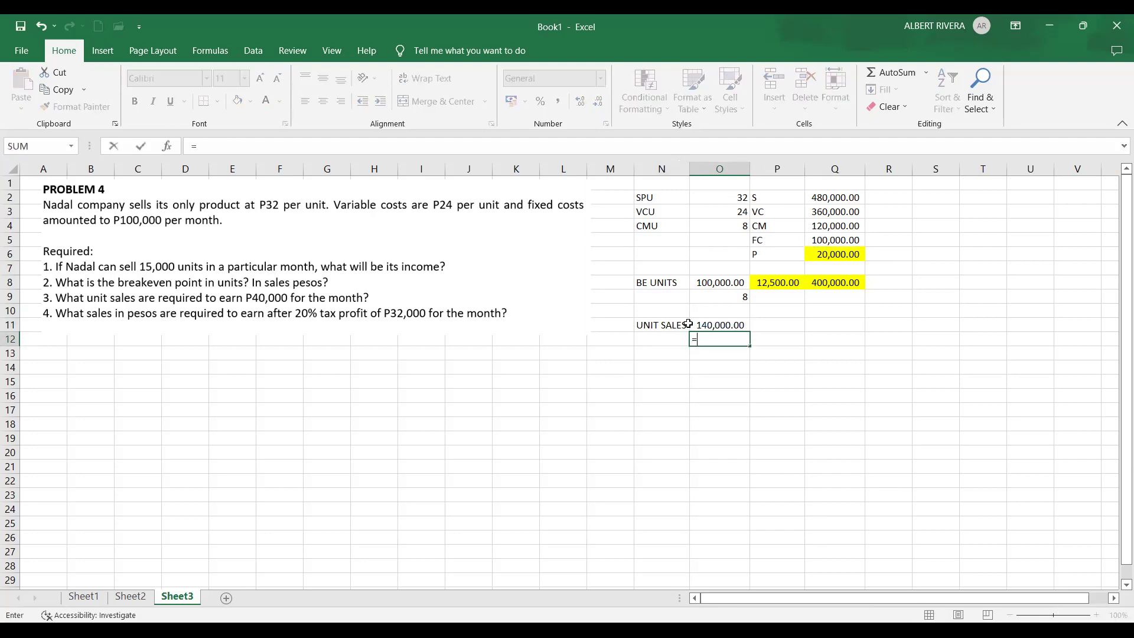
pyautogui.click(726, 298)
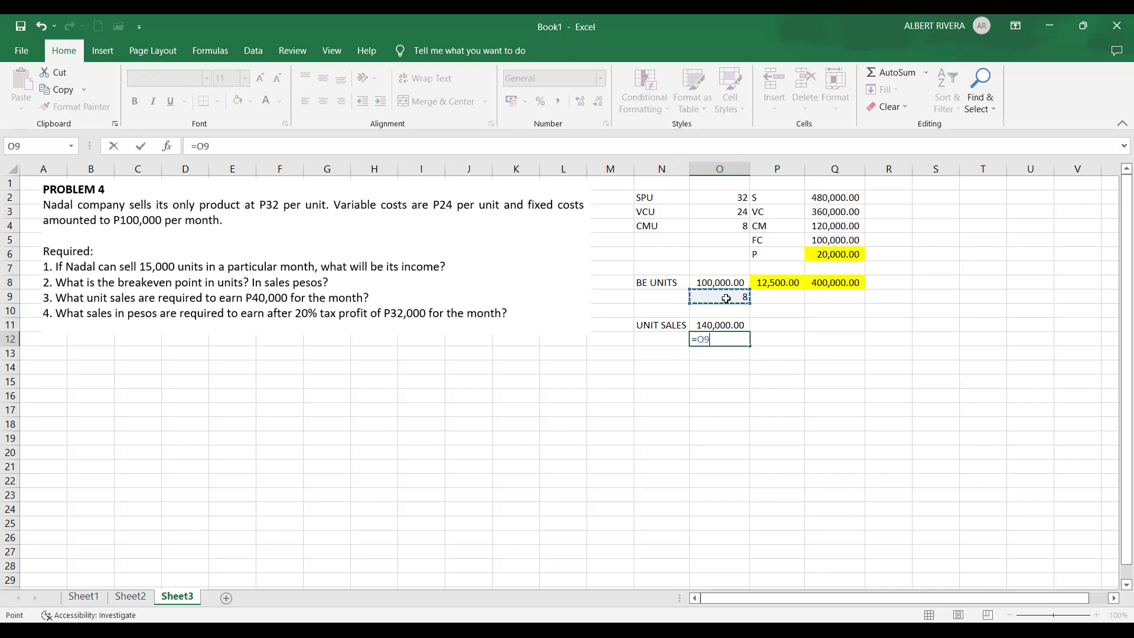
pyautogui.press('Return')
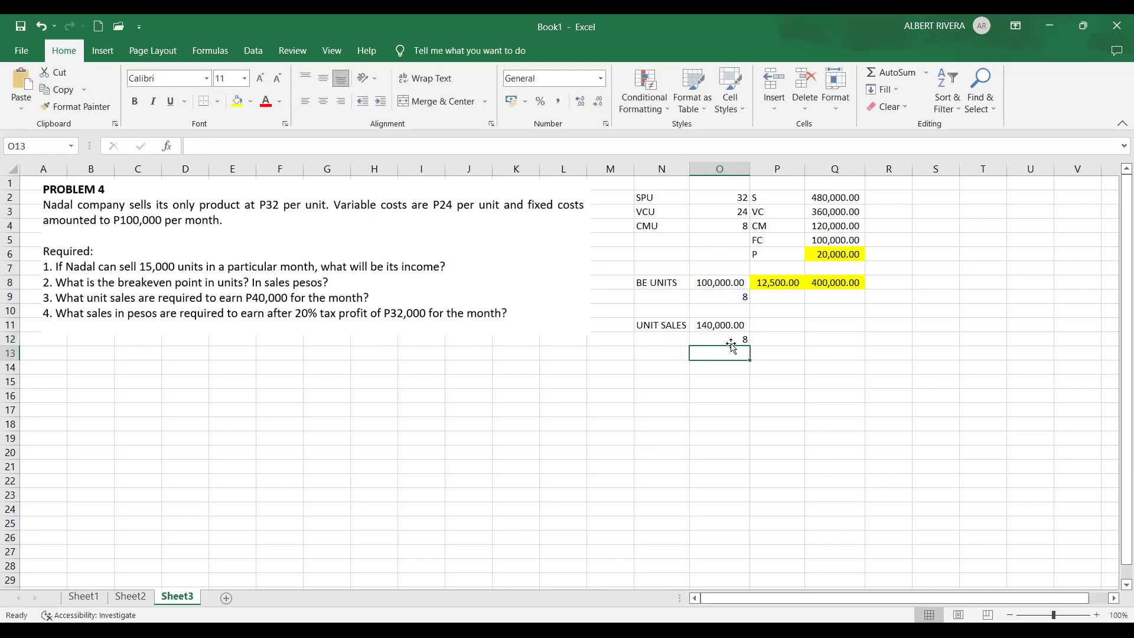
# Step: Calculate the unit sales required for the target profit in P11 with the formula =O11/O12
pyautogui.click(778, 324)
pyautogui.write('=')
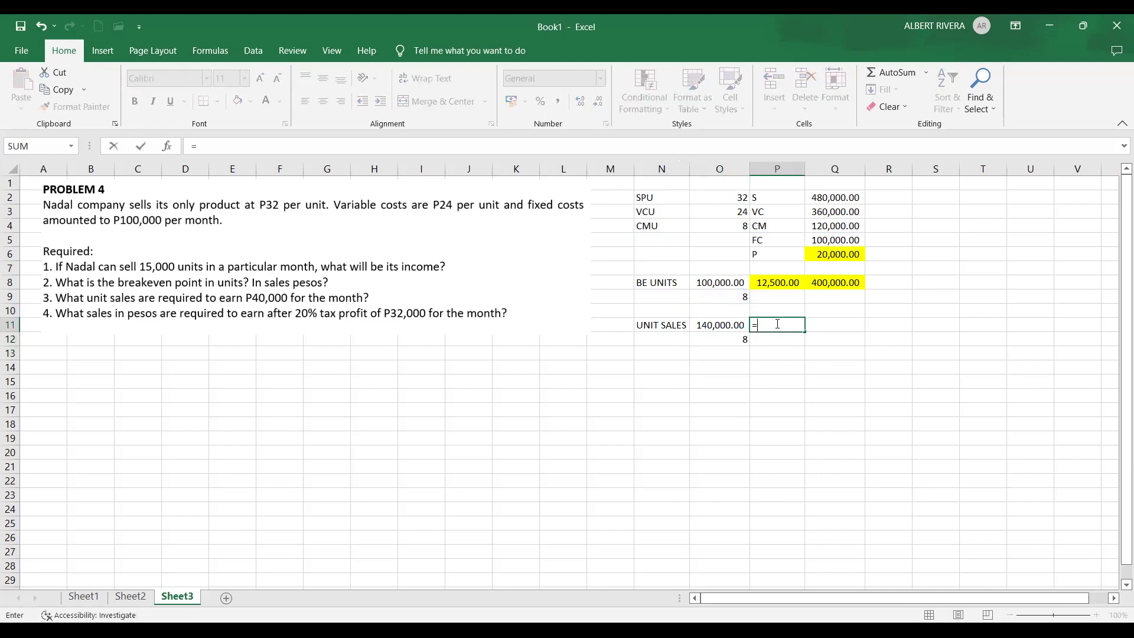
pyautogui.click(713, 324)
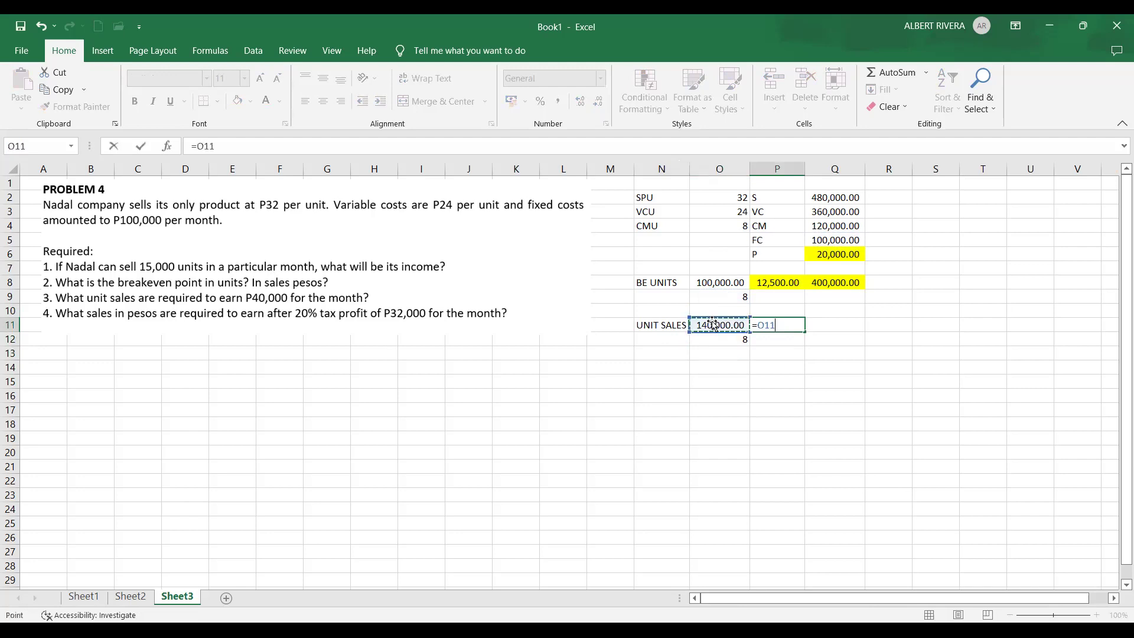
pyautogui.write('/')
pyautogui.click(724, 339)
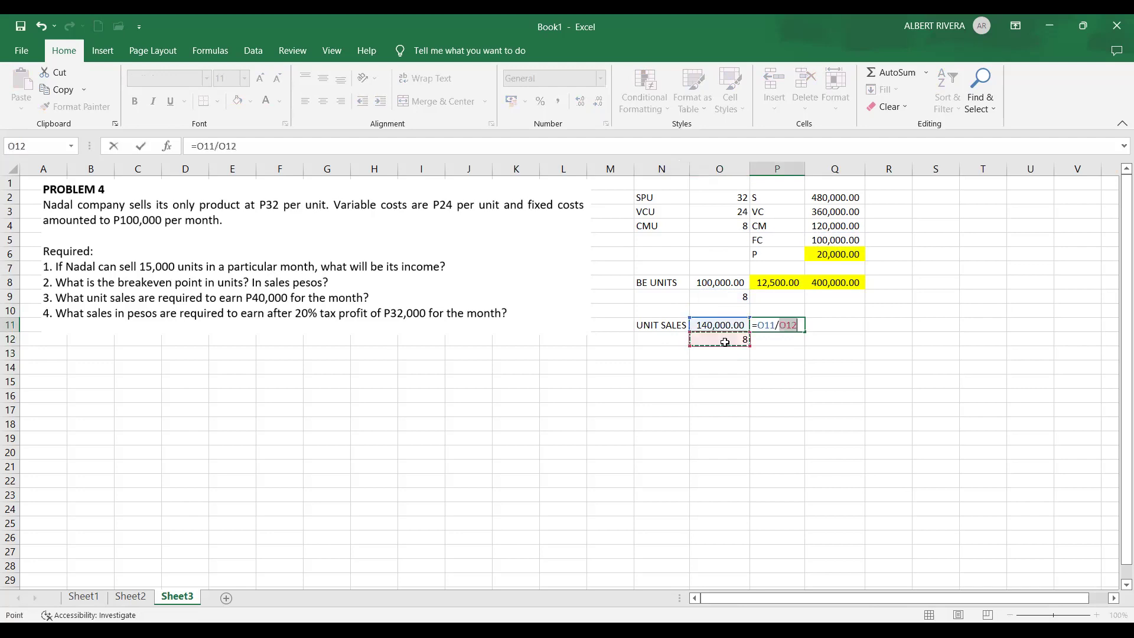
pyautogui.press('Return')
pyautogui.click(765, 327)
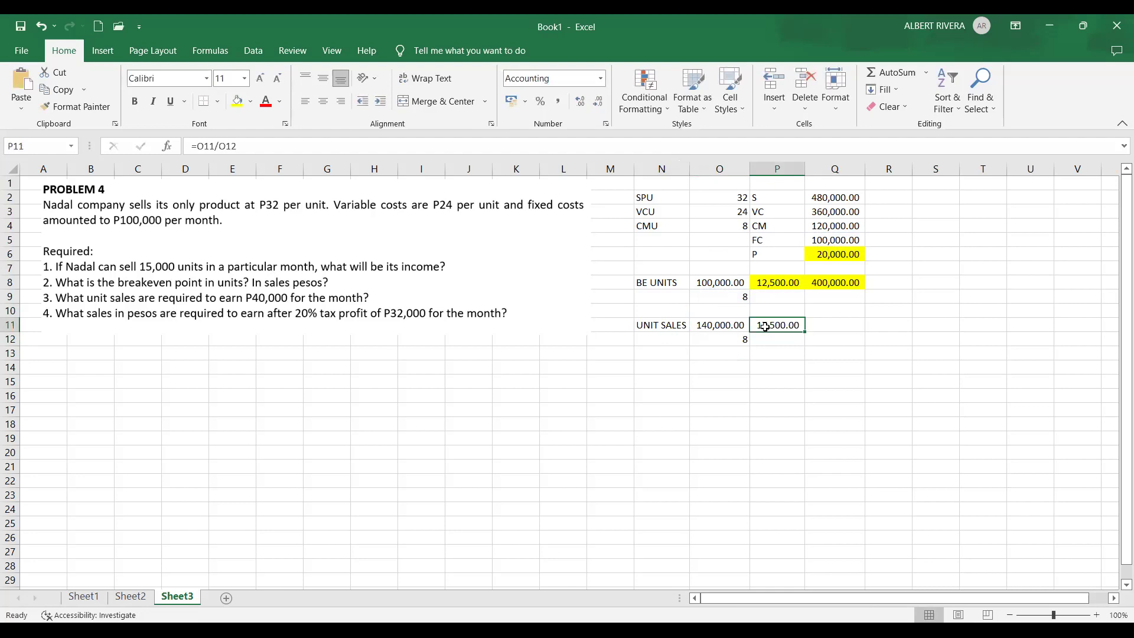
pyautogui.click(721, 408)
pyautogui.click(794, 326)
# Step: Calculate the sales amount for the required units in R11 with the formula =P11*O2
pyautogui.click(896, 326)
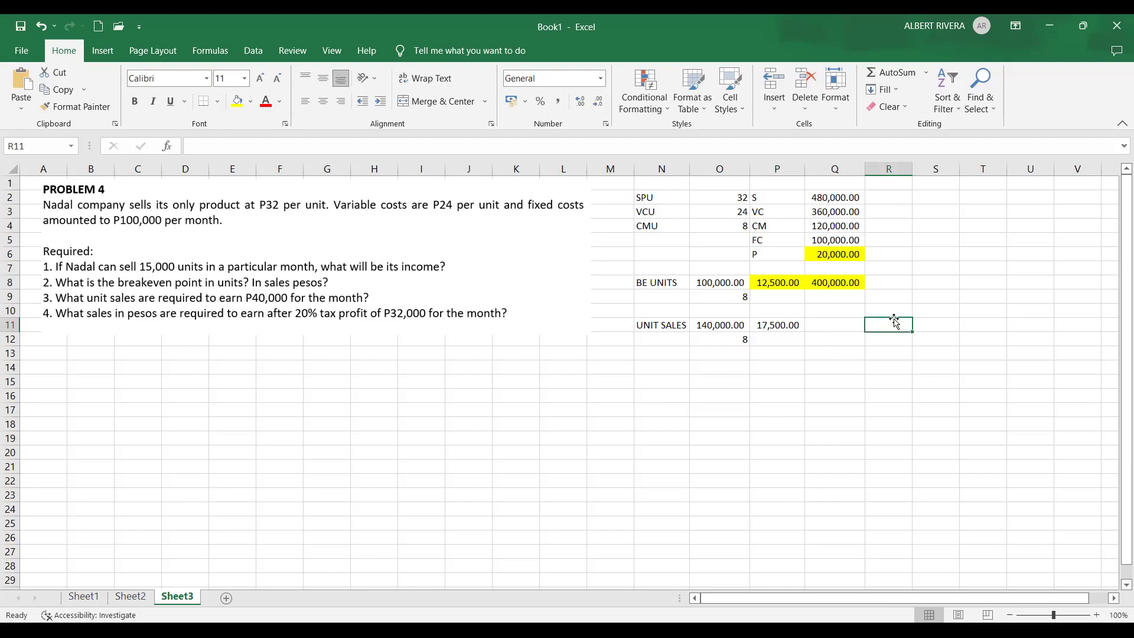
pyautogui.write('=')
pyautogui.click(773, 327)
pyautogui.write('*')
pyautogui.click(724, 199)
pyautogui.press('Return')
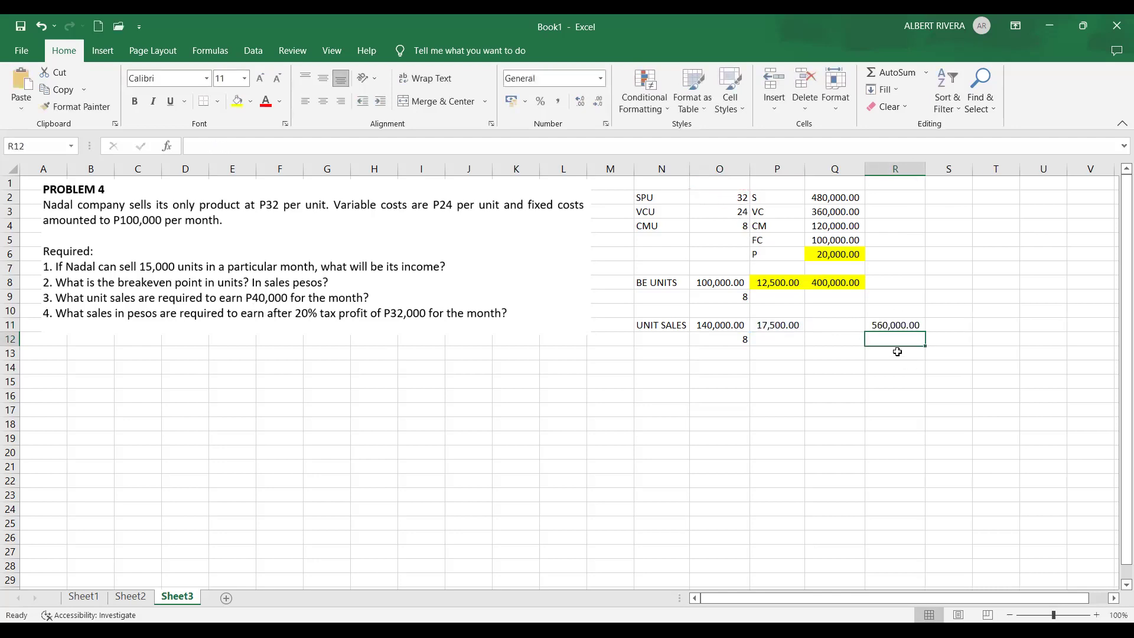
# Step: Calculate the variable costs of the required units in R12 with the formula =P11*O3
pyautogui.write('=')
pyautogui.click(785, 325)
pyautogui.write('*')
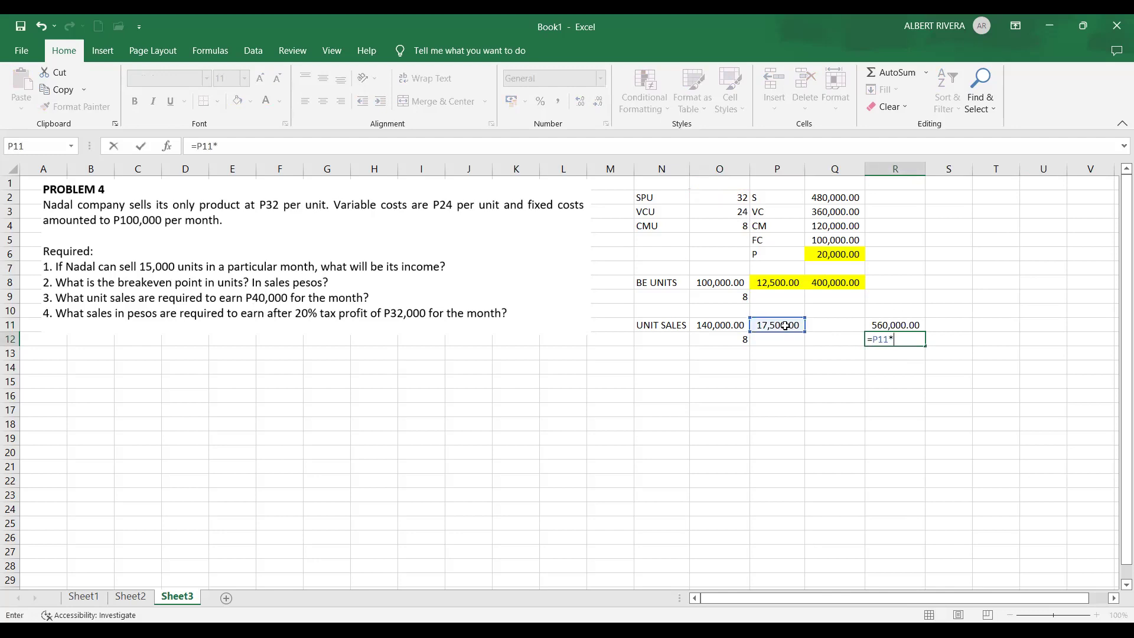
pyautogui.click(727, 214)
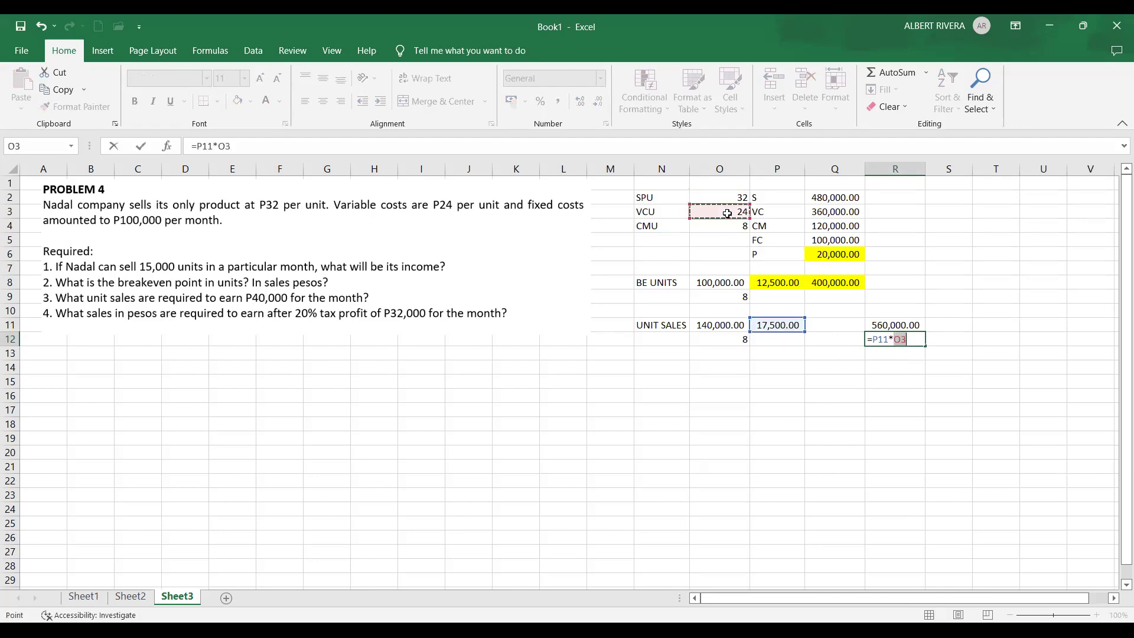
pyautogui.press('Return')
# Step: Calculate the contribution margin in R13 with the formula =R11-R12
pyautogui.write('=')
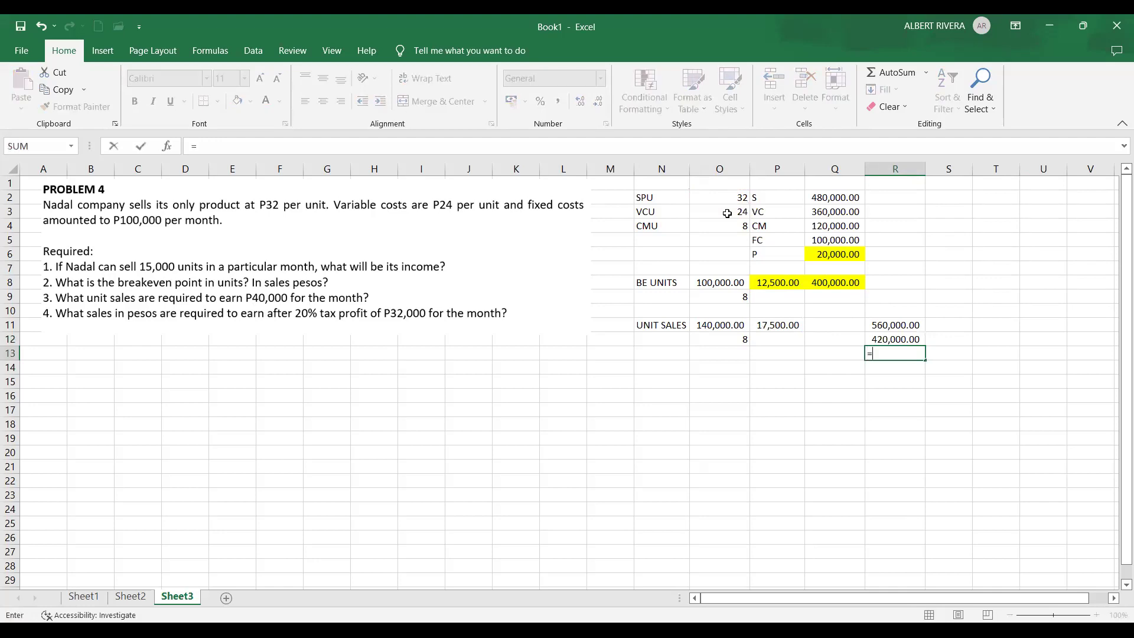
pyautogui.click(890, 324)
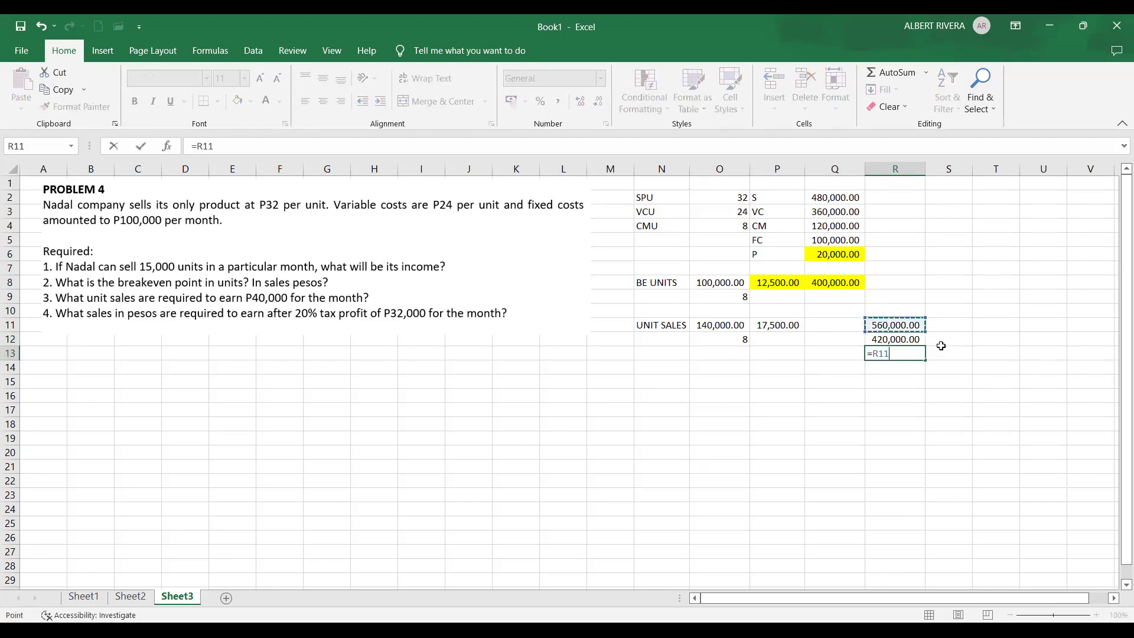
pyautogui.write('-')
pyautogui.click(886, 339)
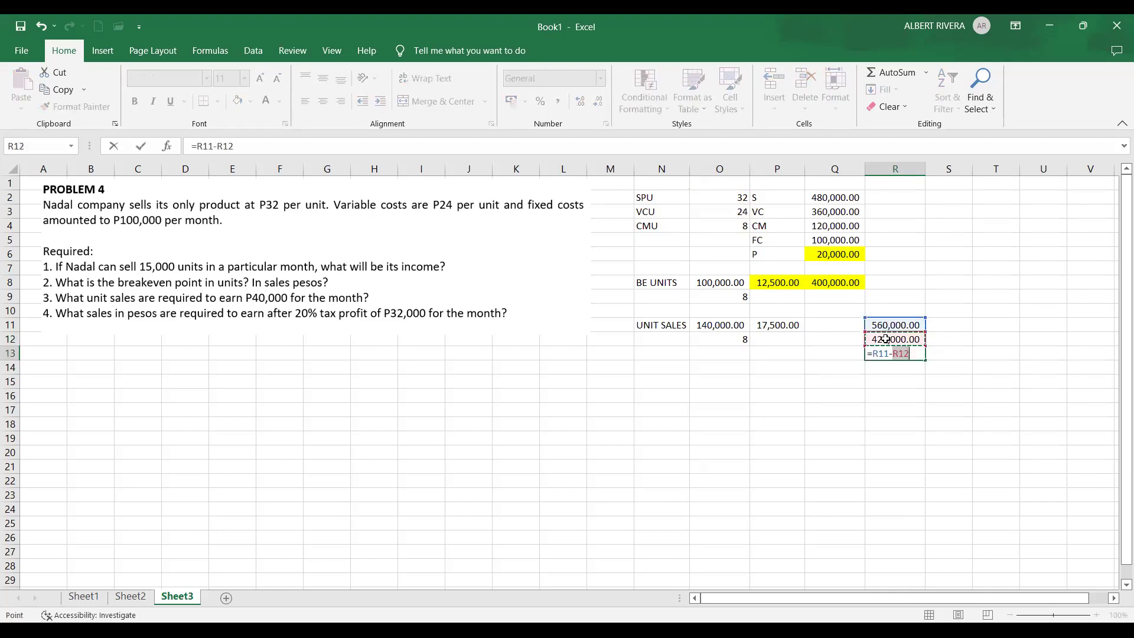
pyautogui.press('Return')
pyautogui.click(889, 353)
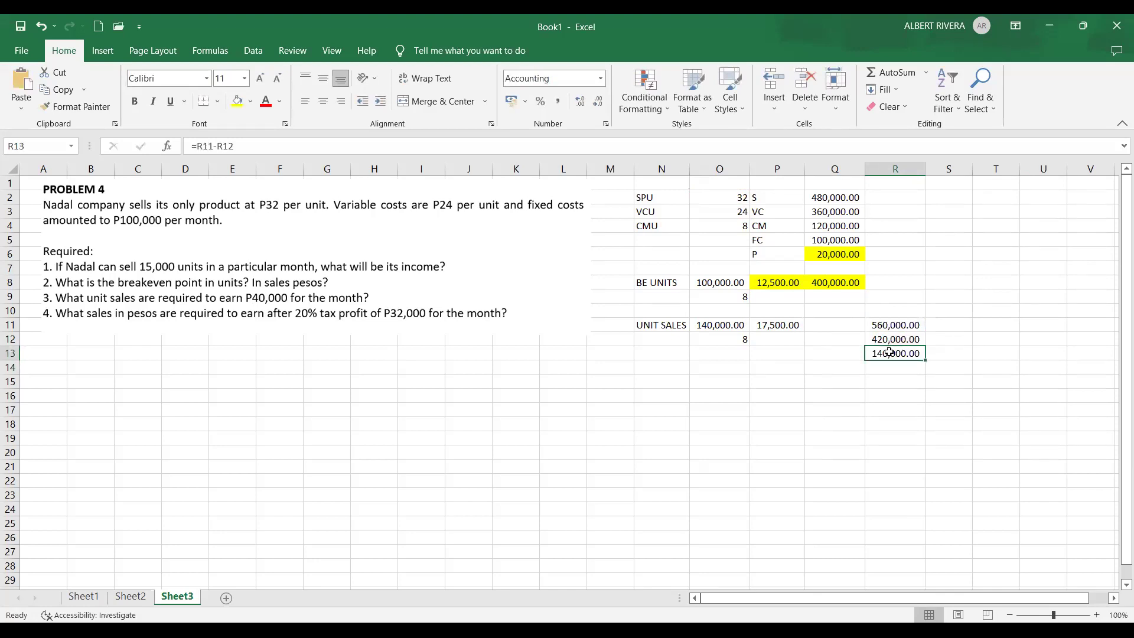
# Step: Bring the fixed costs into R14 with the formula =Q5
pyautogui.click(883, 373)
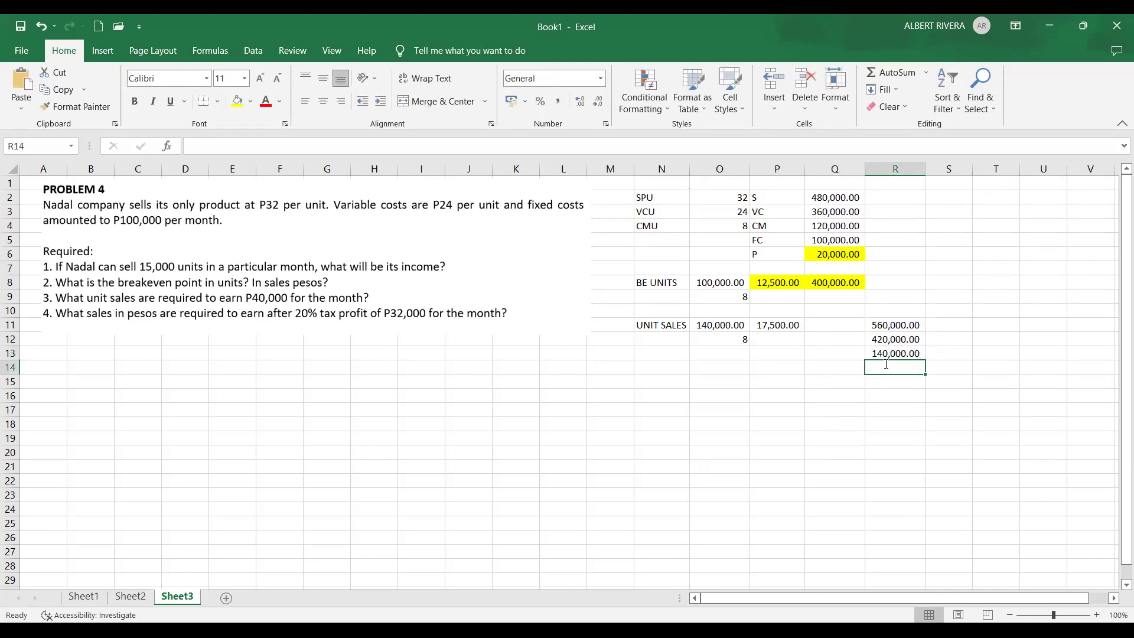
pyautogui.write('=')
pyautogui.click(830, 240)
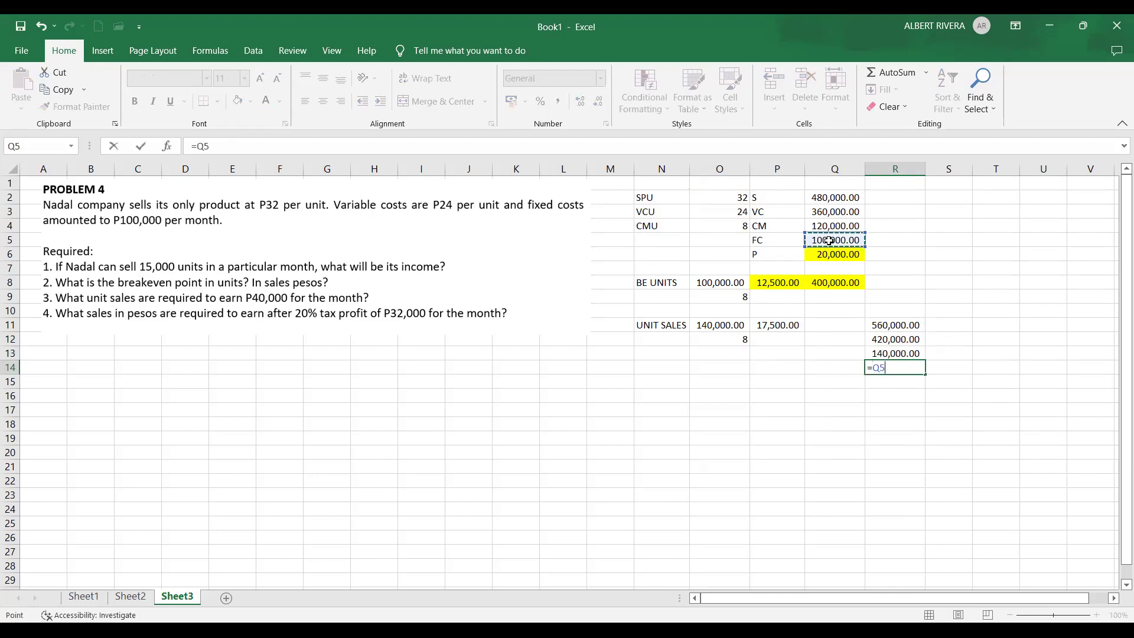
pyautogui.press('Return')
# Step: Calculate the profit in R15 with the formula =R13-R14 to check the 40,000 target
pyautogui.write('=')
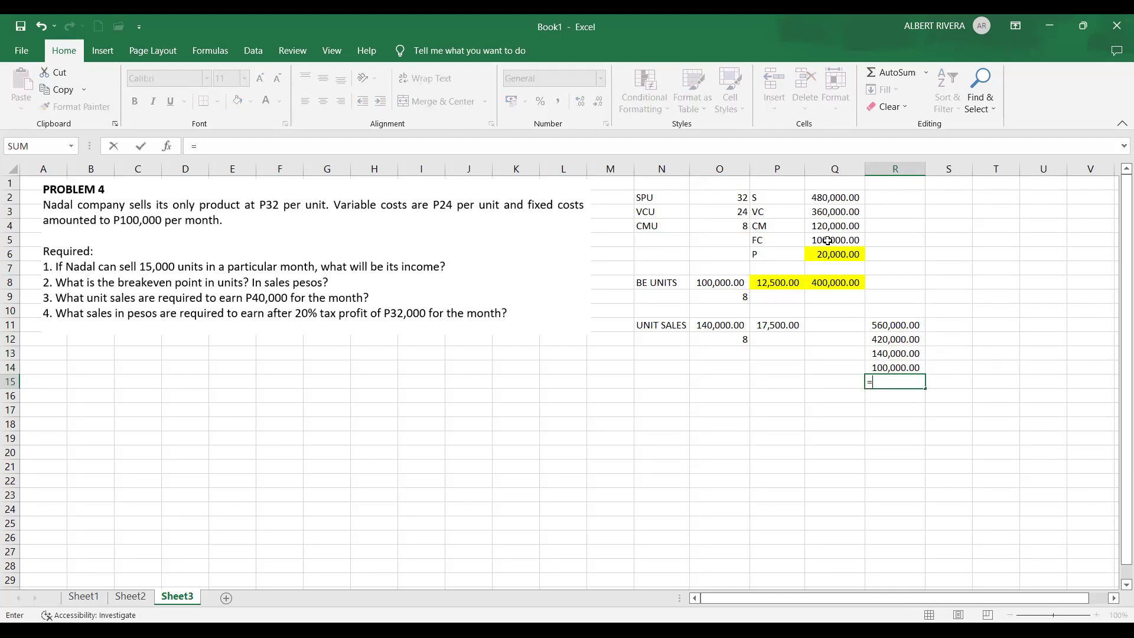
pyautogui.write('R13-R14')
pyautogui.press('Return')
pyautogui.press('Return')
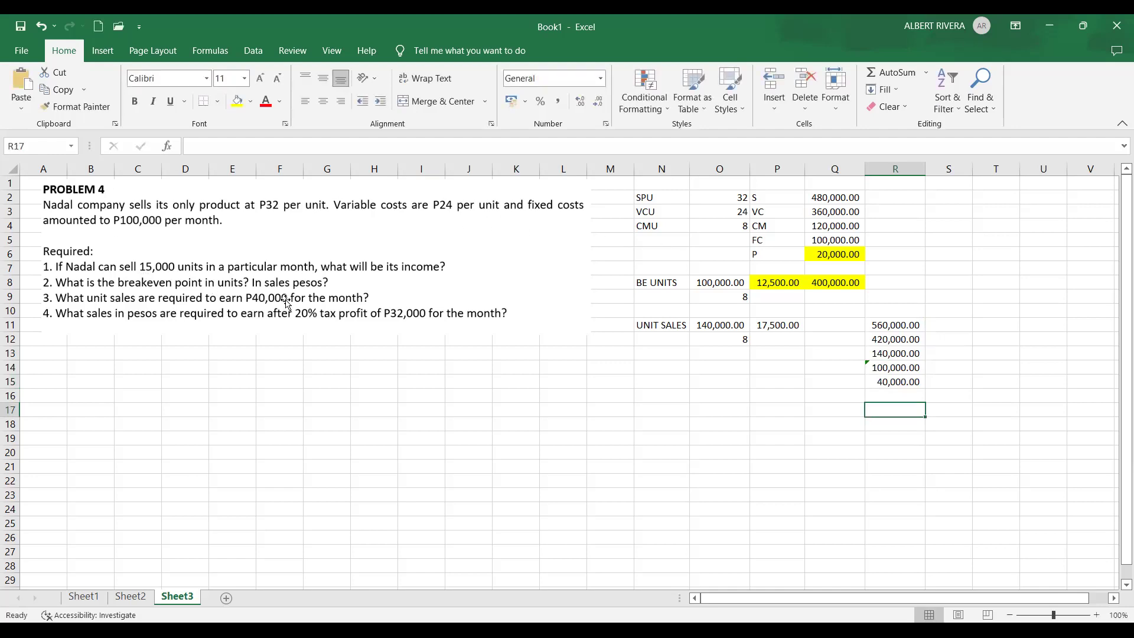
# Step: Highlight the required unit sales in P11 with a yellow fill
pyautogui.scroll(-2, 818, 357)
pyautogui.scroll(1, 821, 355)
pyautogui.click(881, 340)
pyautogui.click(788, 294)
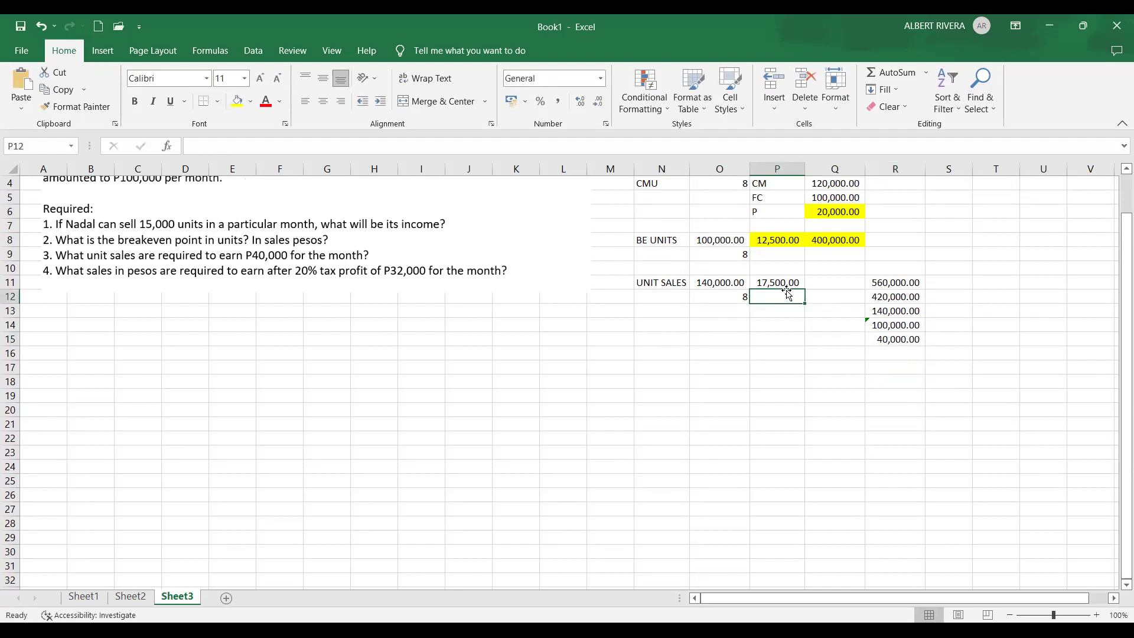
pyautogui.click(787, 282)
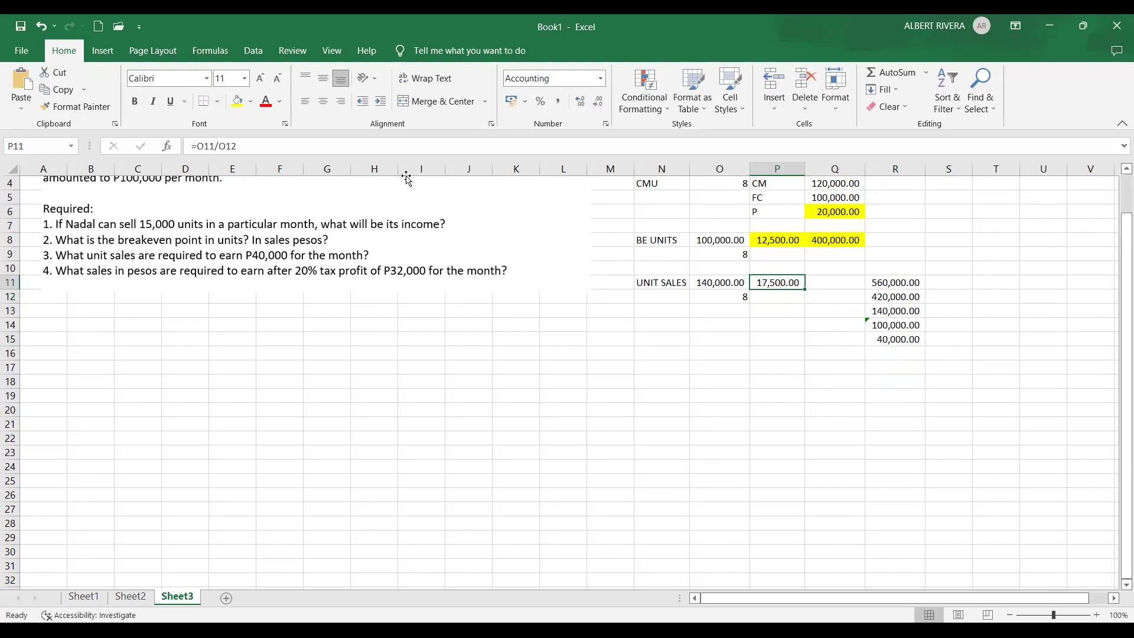
pyautogui.click(238, 101)
pyautogui.click(672, 395)
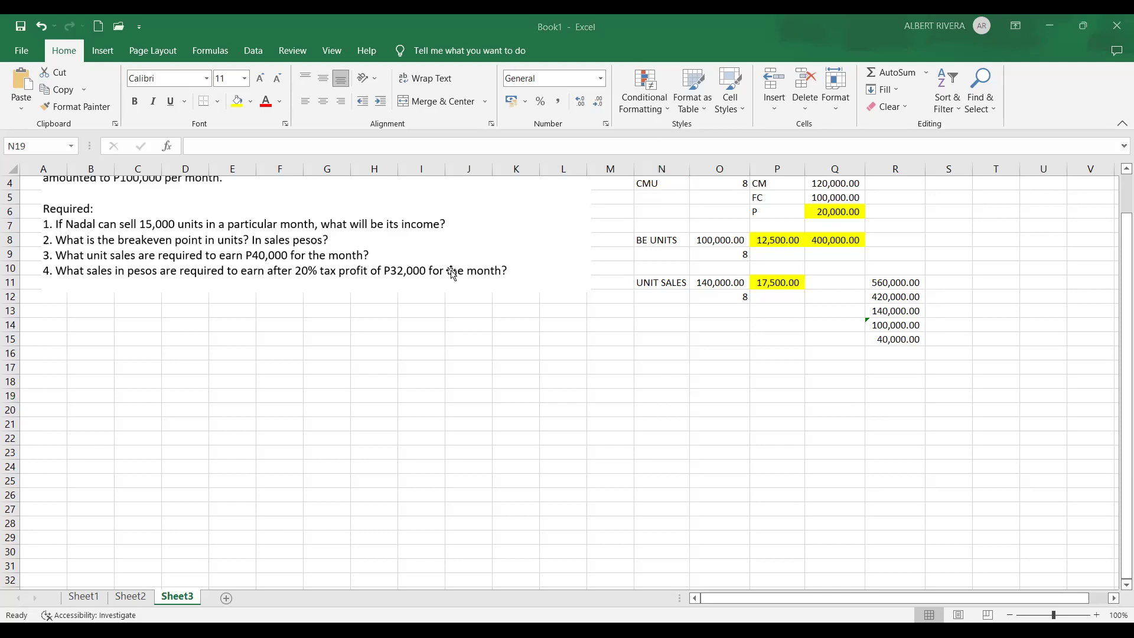
# Step: Label cell E14 below the problem text as BE W TP
pyautogui.scroll(1, 266, 373)
pyautogui.click(267, 371)
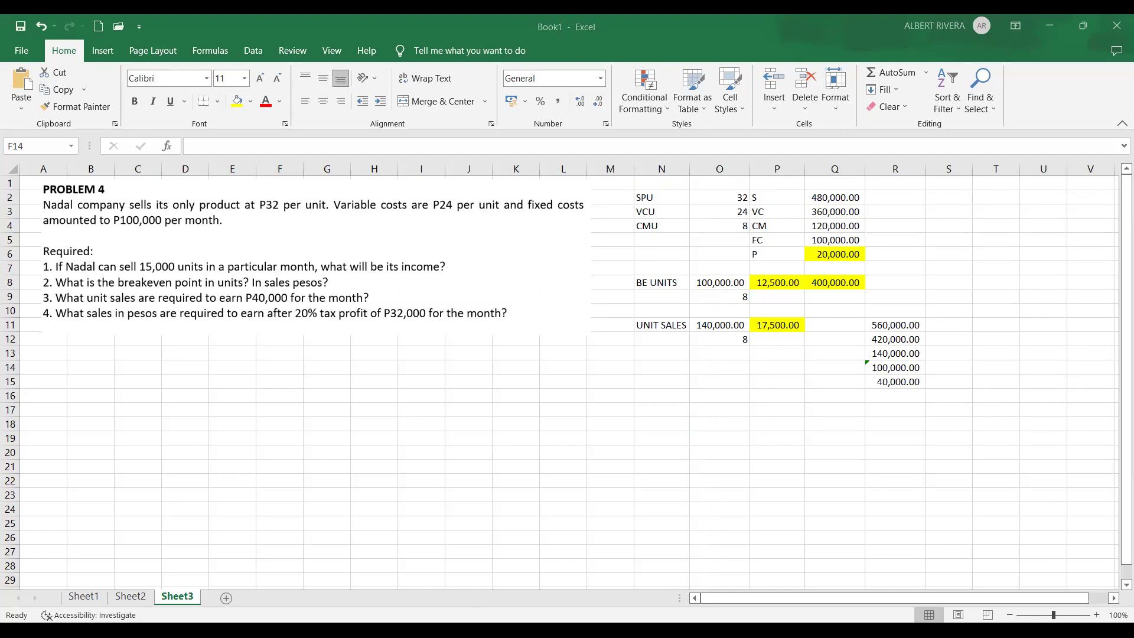
pyautogui.click(235, 365)
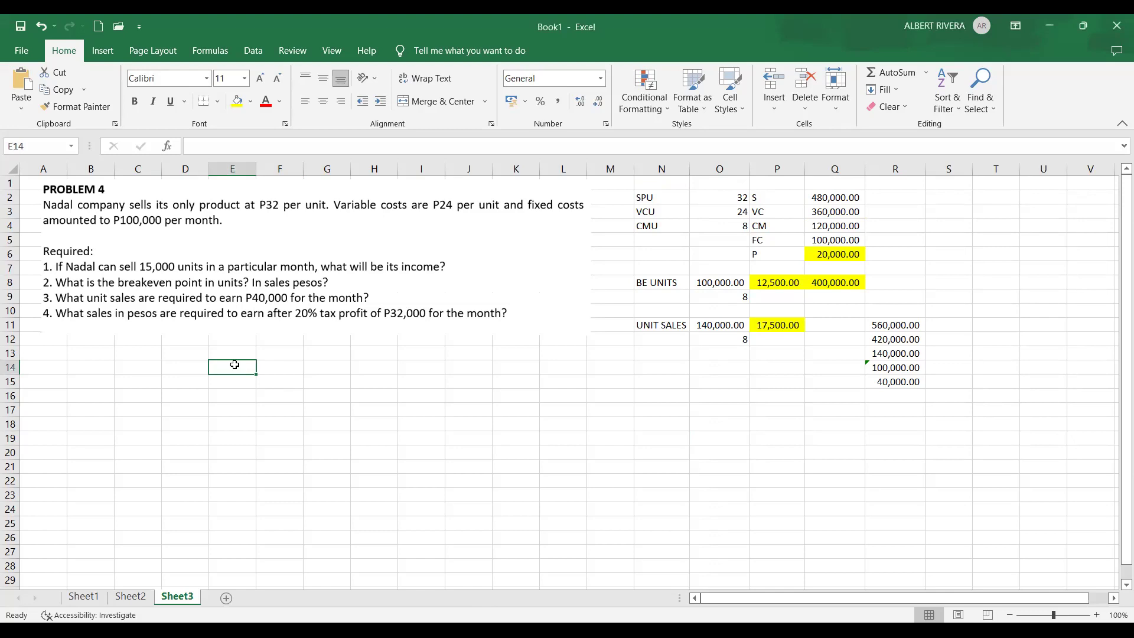
pyautogui.write('BE ')
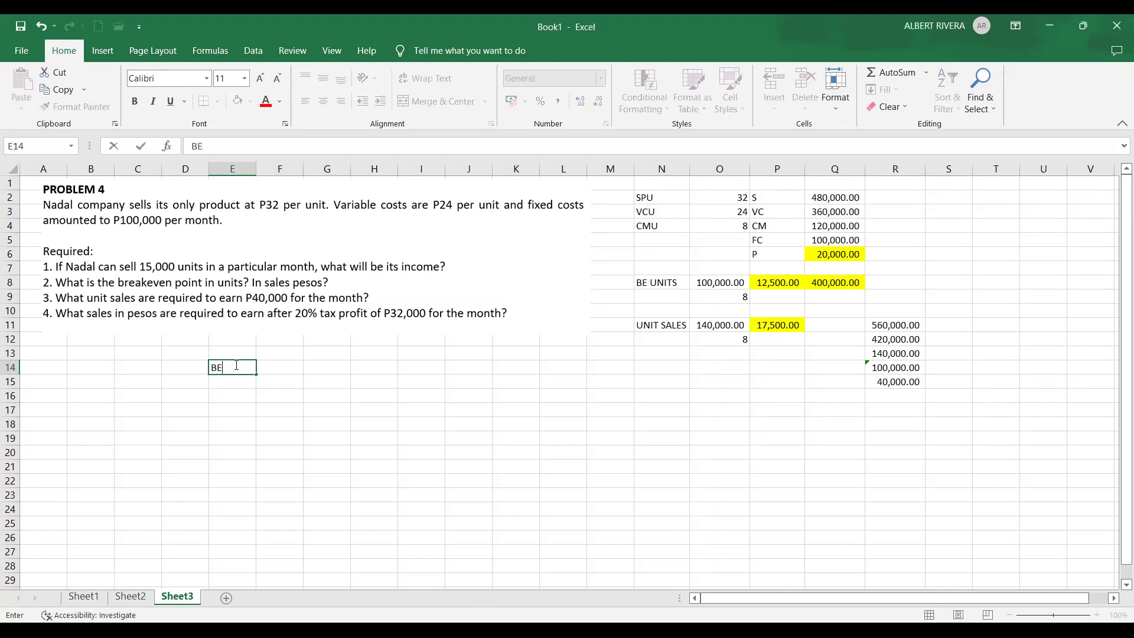
pyautogui.write('W TP')
pyautogui.press('Return')
# Step: Write the target-profit formula beside the BE W TP label, with FC +P in F14 above CMU in F15
pyautogui.click(274, 364)
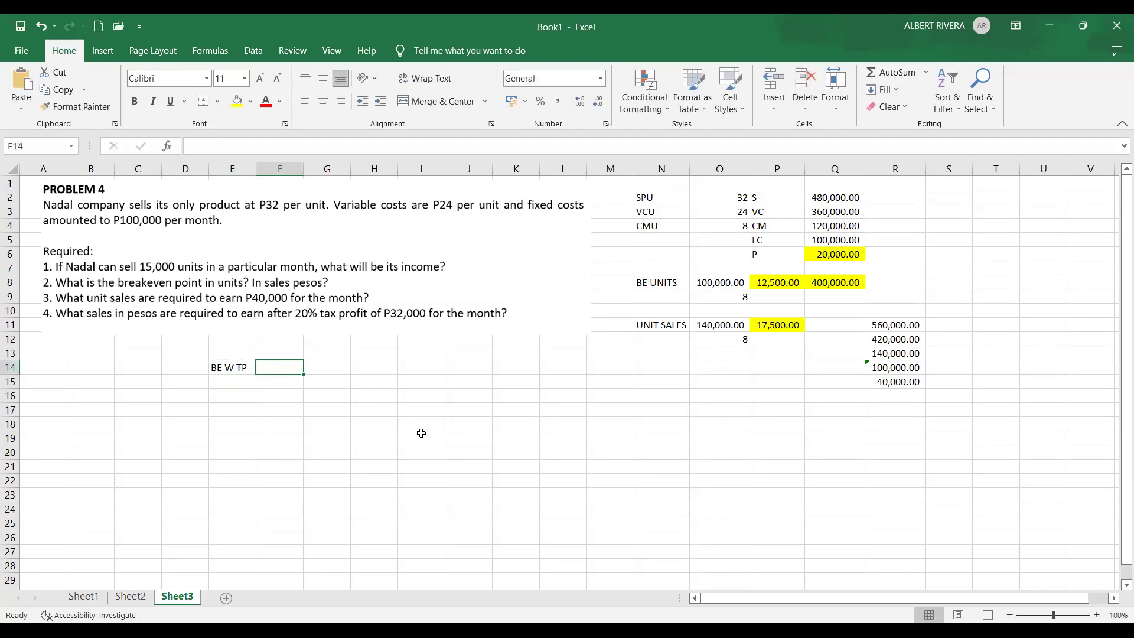
pyautogui.write('FC')
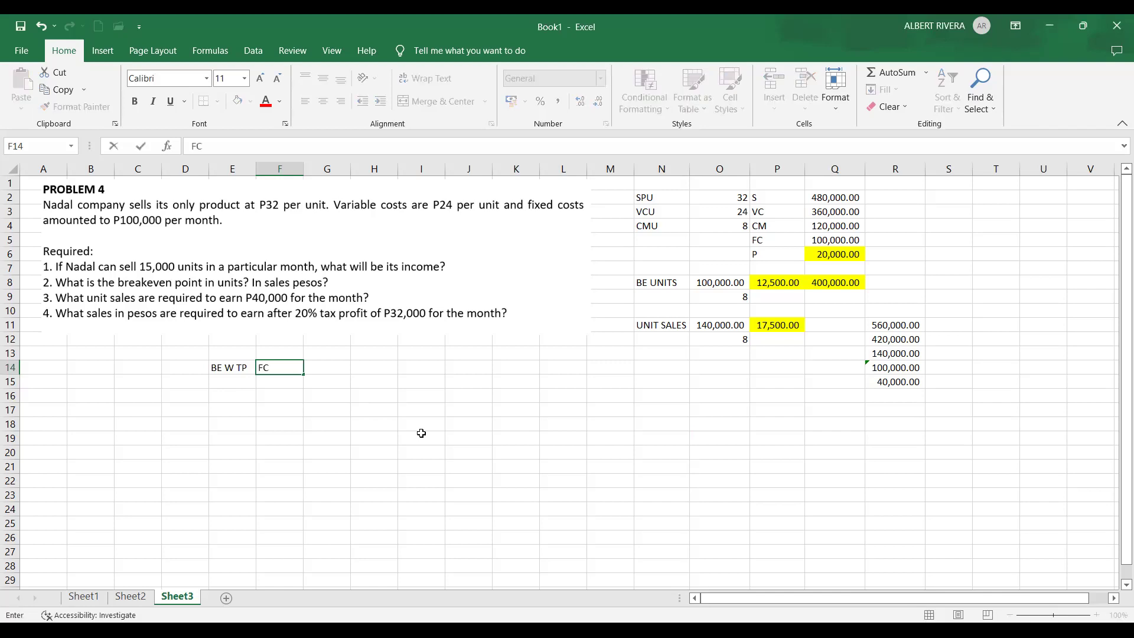
pyautogui.write(' +P')
pyautogui.press('Return')
pyautogui.write('CMU')
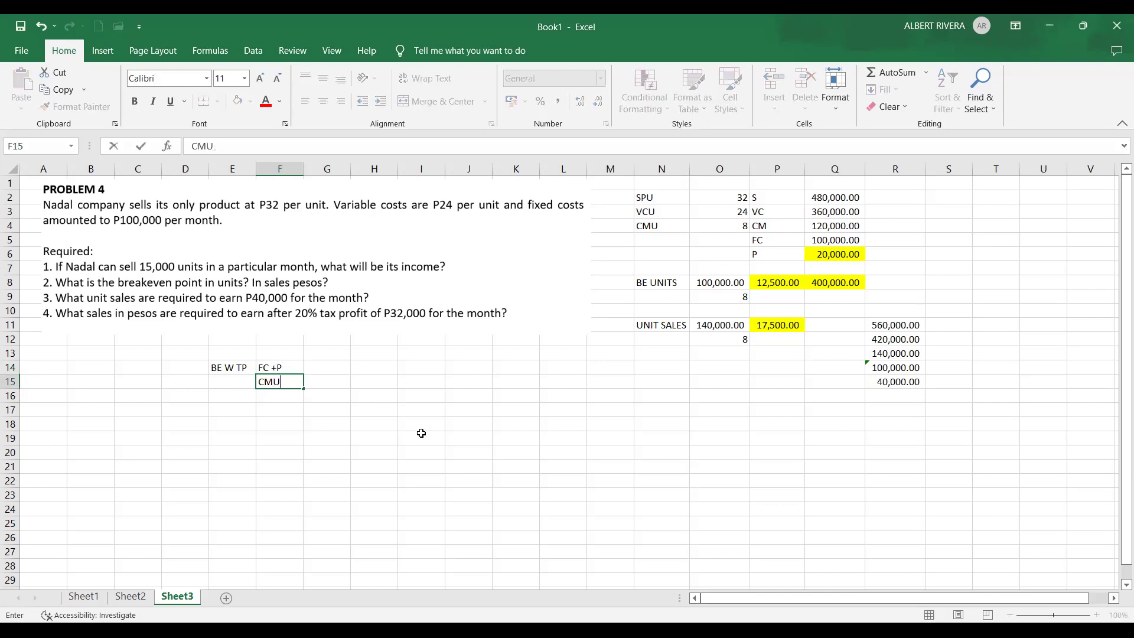
pyautogui.press('Return')
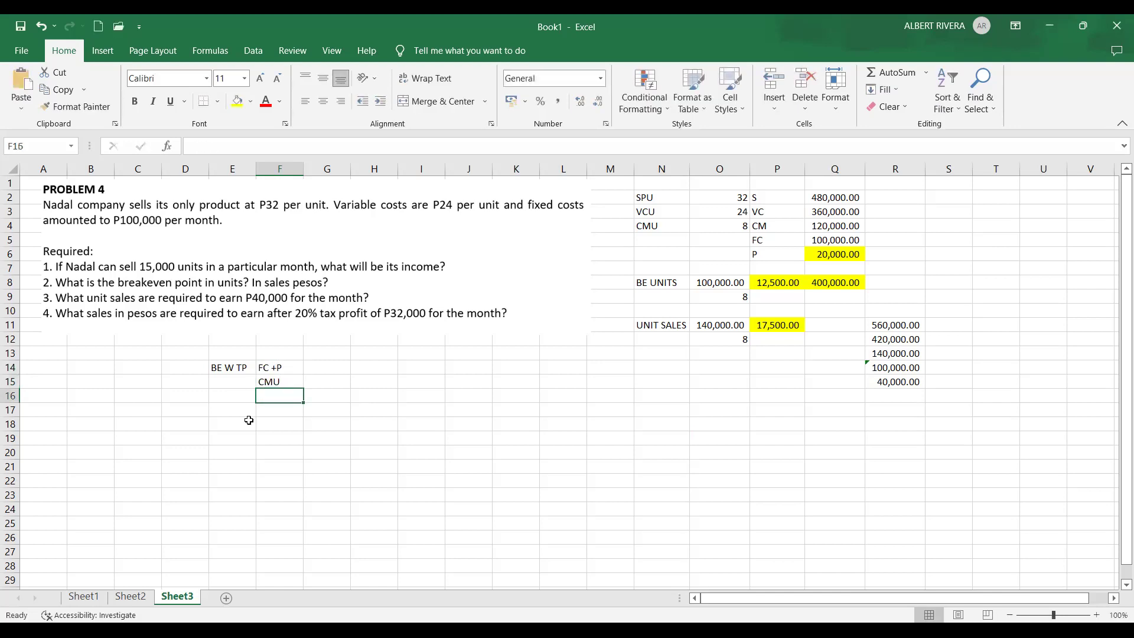
pyautogui.click(275, 366)
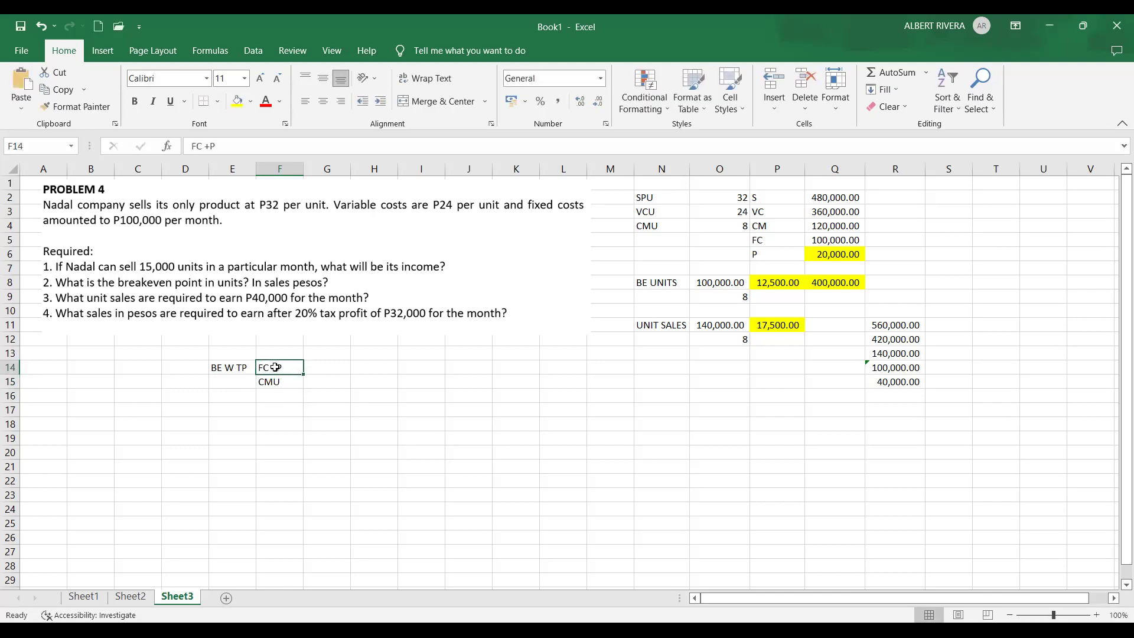
pyautogui.click(321, 397)
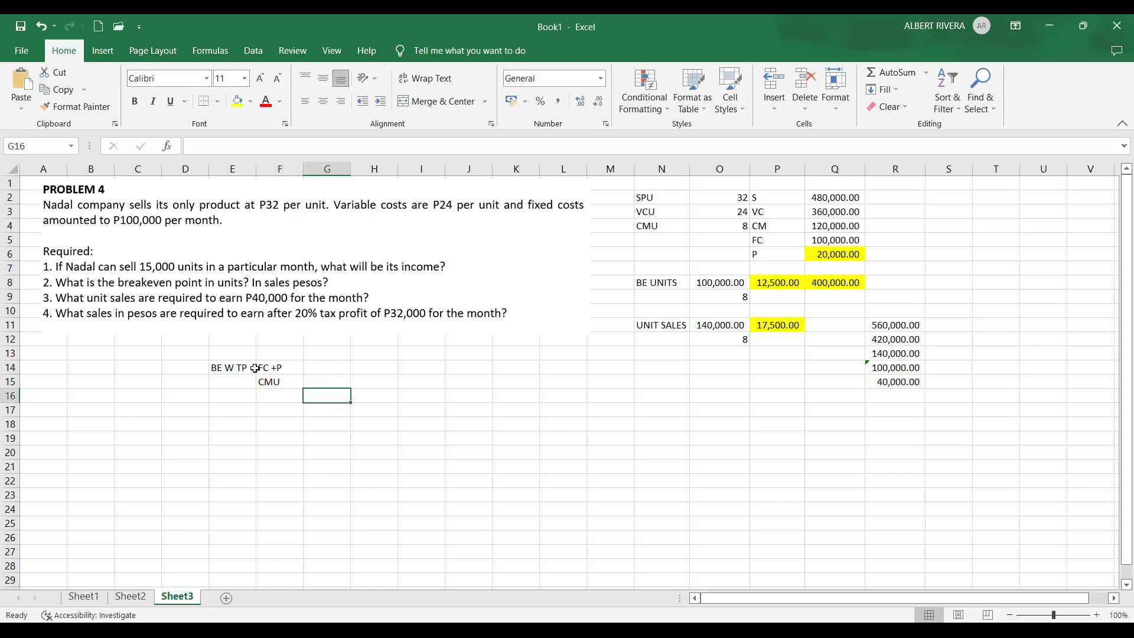
# Step: Enter the after-tax target-profit numerator =100000+ 32,000/80% in G14, beside FC +P
pyautogui.click(322, 367)
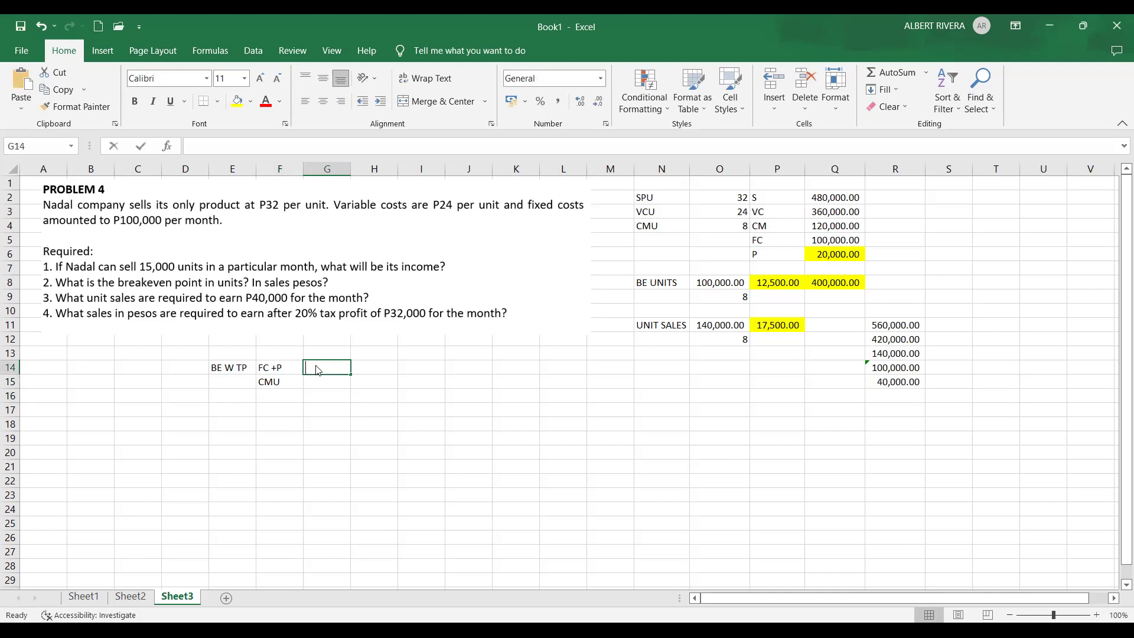
pyautogui.write('=100000')
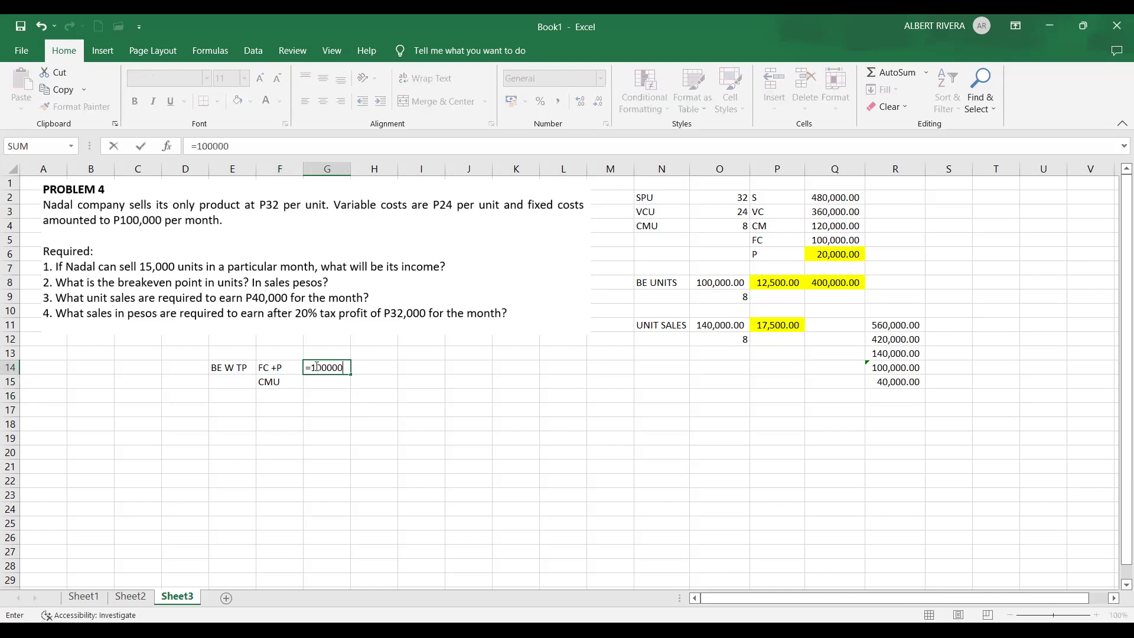
pyautogui.write('+')
pyautogui.write(' 3')
pyautogui.write('2')
pyautogui.write('/000')
pyautogui.press('BackSpace')
pyautogui.press('BackSpace')
pyautogui.press('BackSpace')
pyautogui.press('BackSpace')
pyautogui.write('000/')
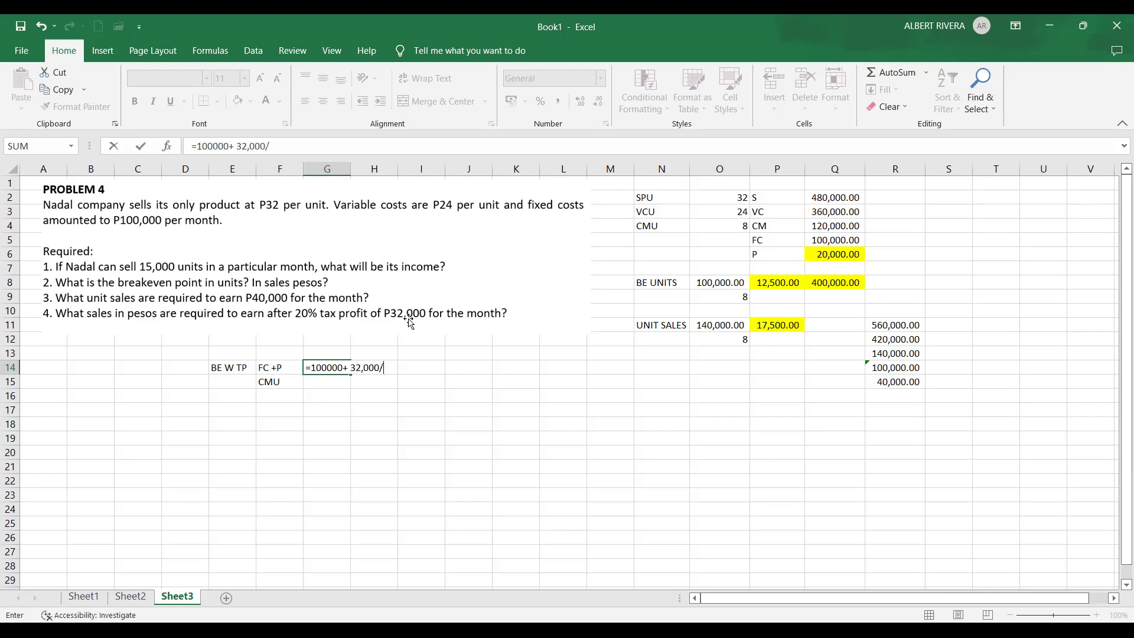
pyautogui.write('80%')
# Step: Turn the G14 entry into plain text and enclose 32,000/80% in parentheses
pyautogui.click(310, 367)
pyautogui.write("'")
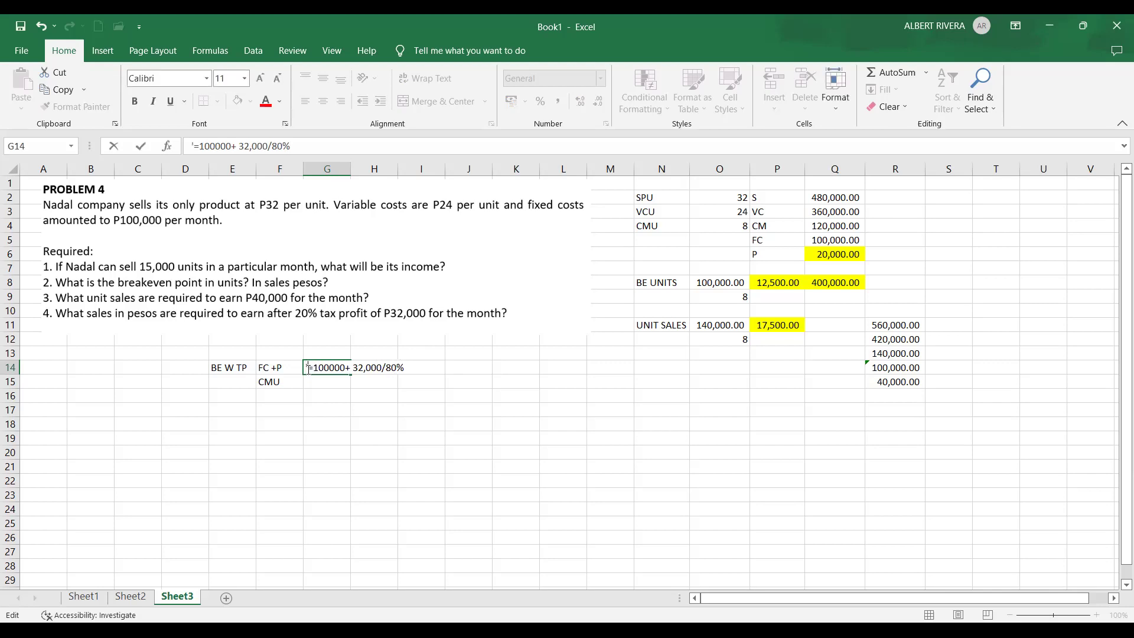
pyautogui.click(353, 368)
pyautogui.write('(')
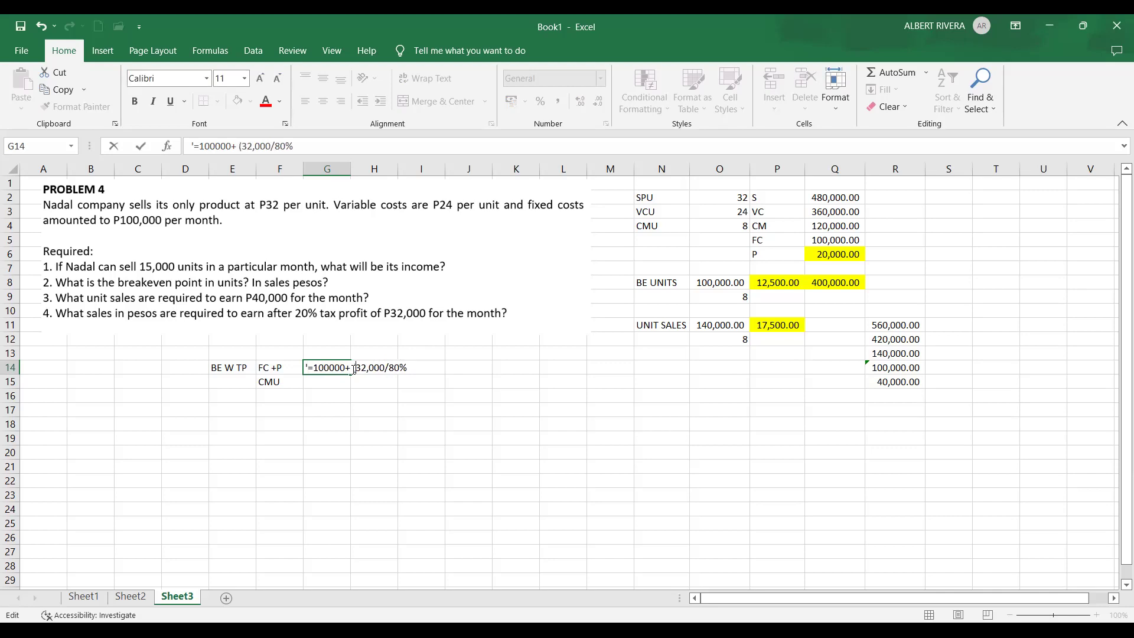
pyautogui.press('Return')
pyautogui.click(391, 369)
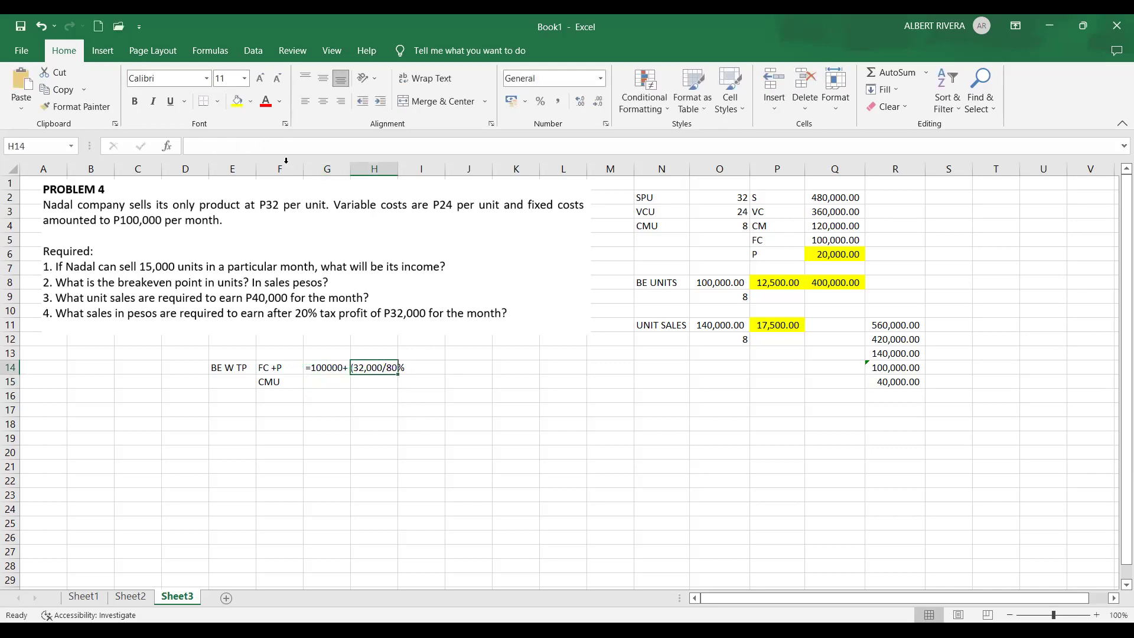
pyautogui.click(322, 362)
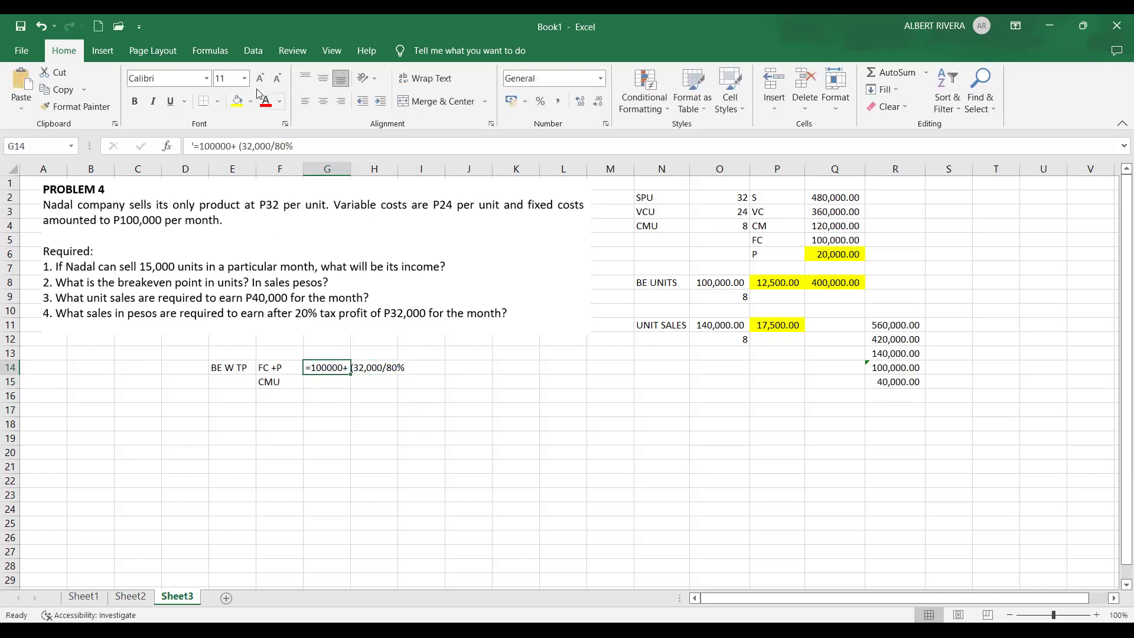
pyautogui.click(306, 143)
pyautogui.write('_')
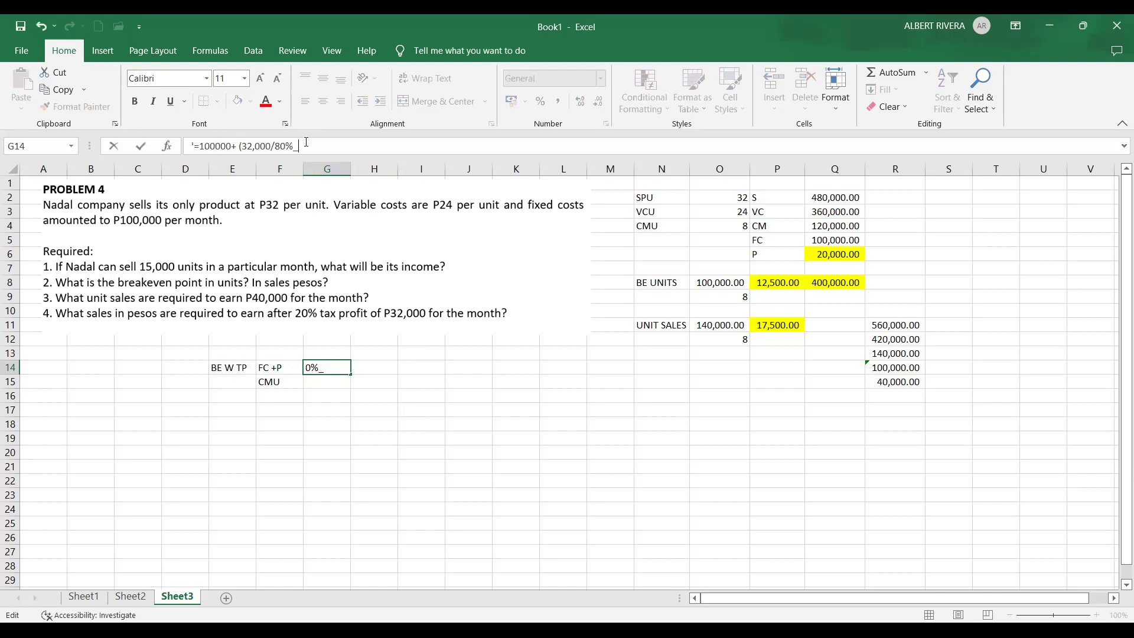
pyautogui.press('BackSpace')
pyautogui.write(')')
pyautogui.press('Return')
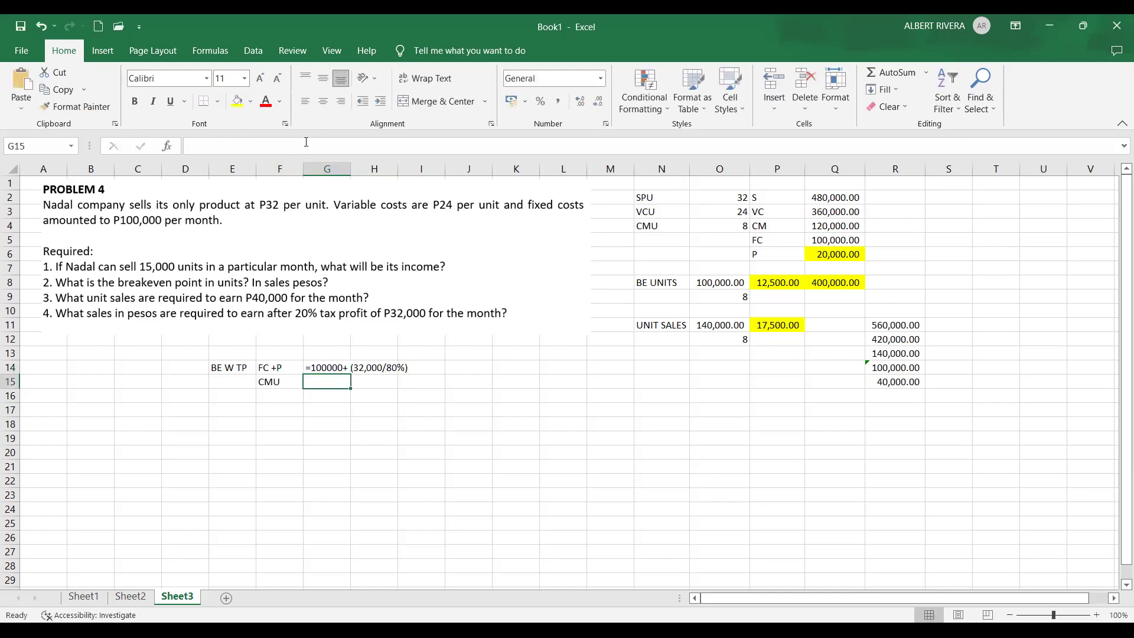
# Step: Underline the numerator across G14:H14 with a bottom border and enter 8 as the denominator in G15
pyautogui.click(324, 368)
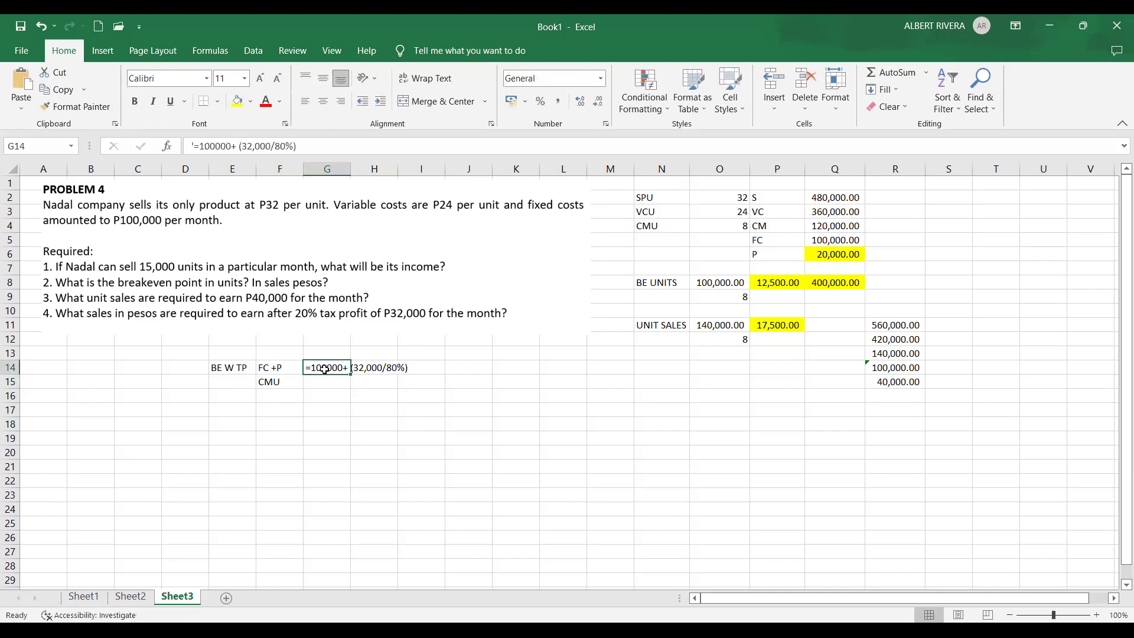
pyautogui.click(623, 447)
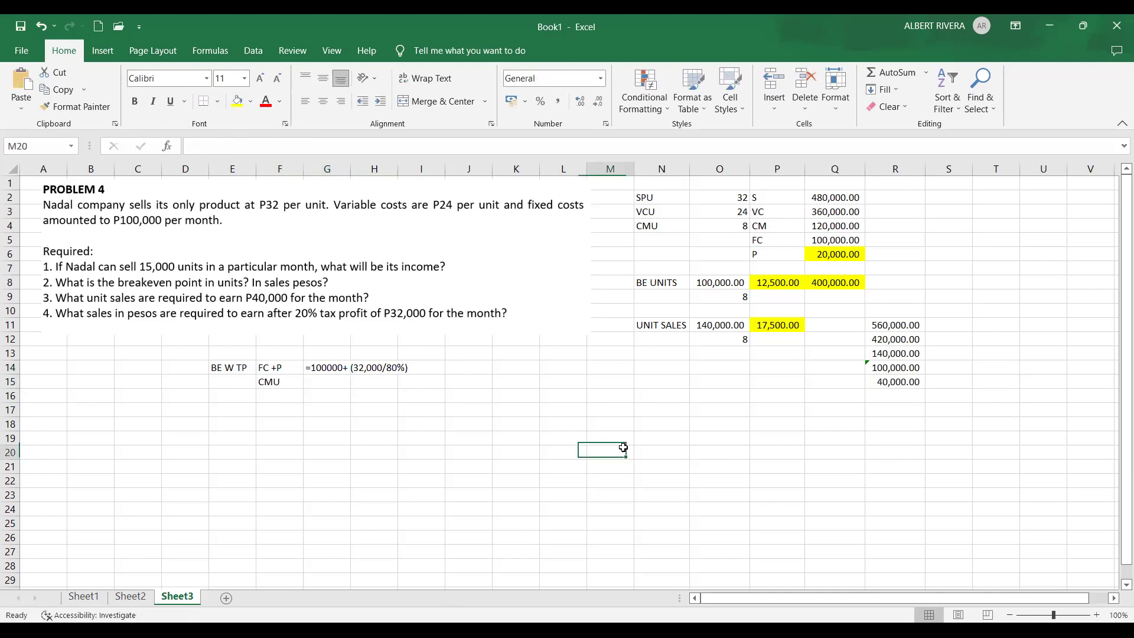
pyautogui.click(424, 409)
pyautogui.moveTo(333, 363); pyautogui.dragTo(393, 366)
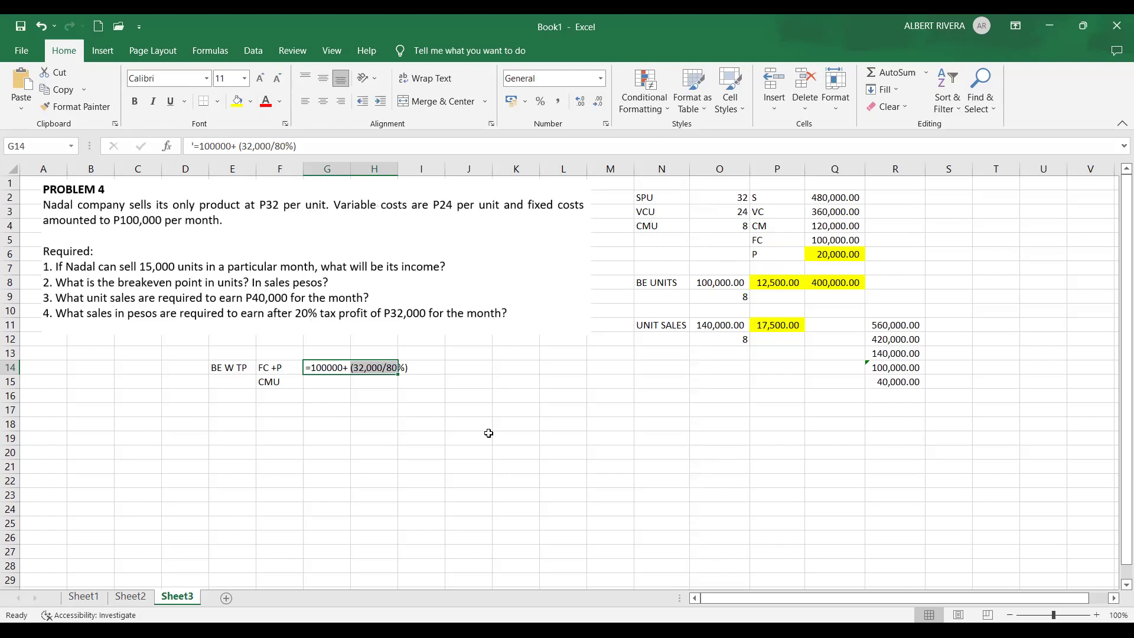
pyautogui.click(349, 382)
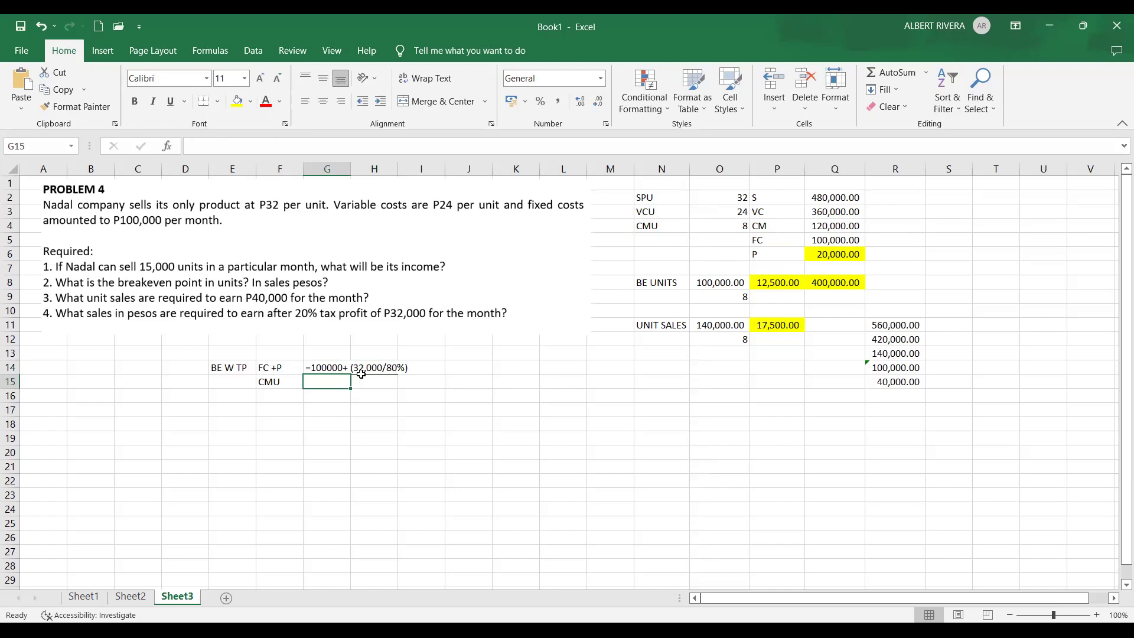
pyautogui.write('8')
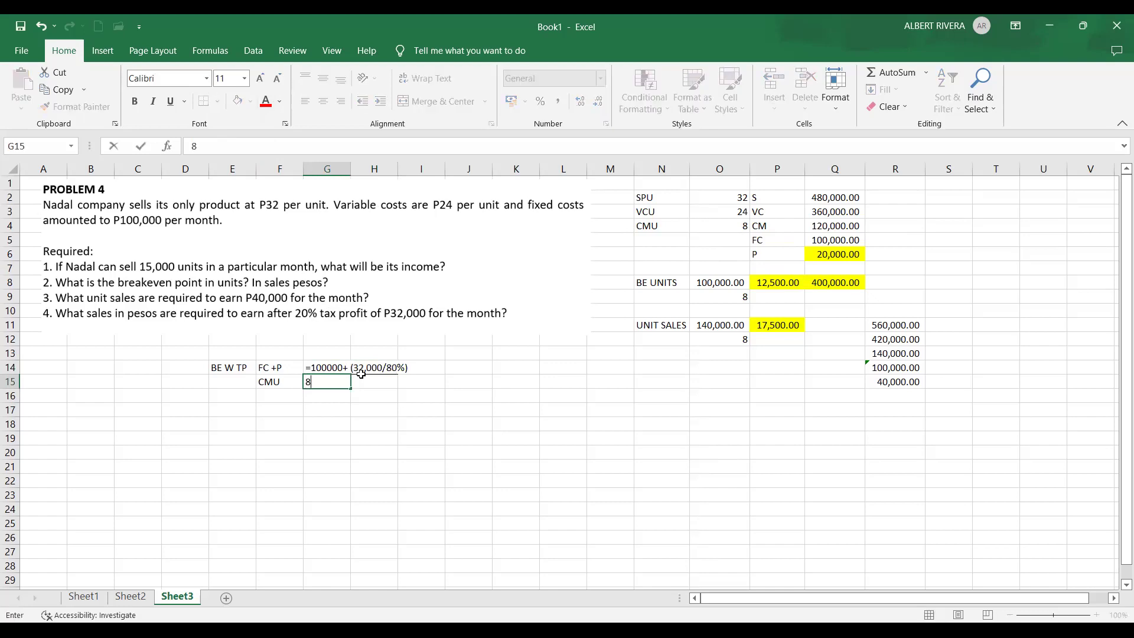
pyautogui.press('Return')
# Step: Calculate the before-tax profit in J14 with =32000/.8 and apply the comma number style
pyautogui.click(464, 368)
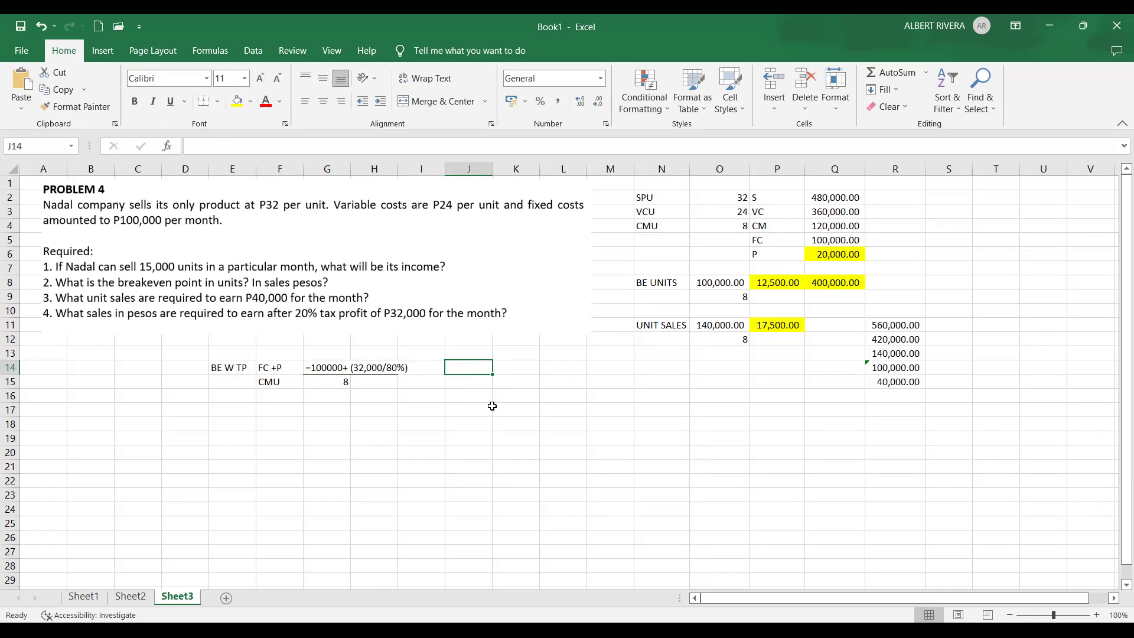
pyautogui.write('=')
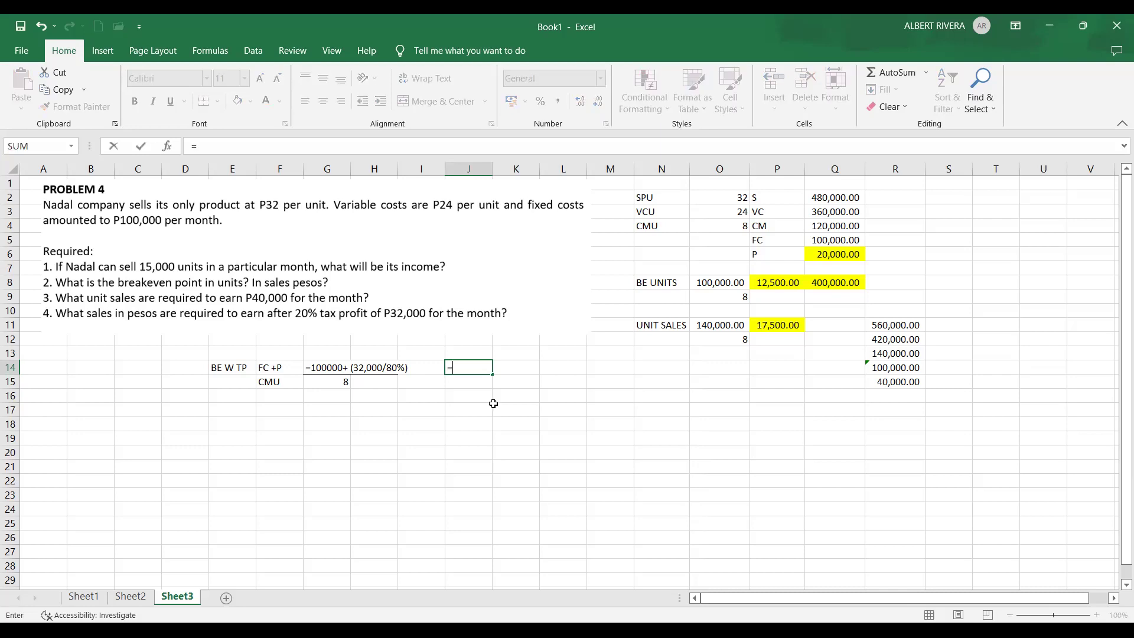
pyautogui.write('32000/.8')
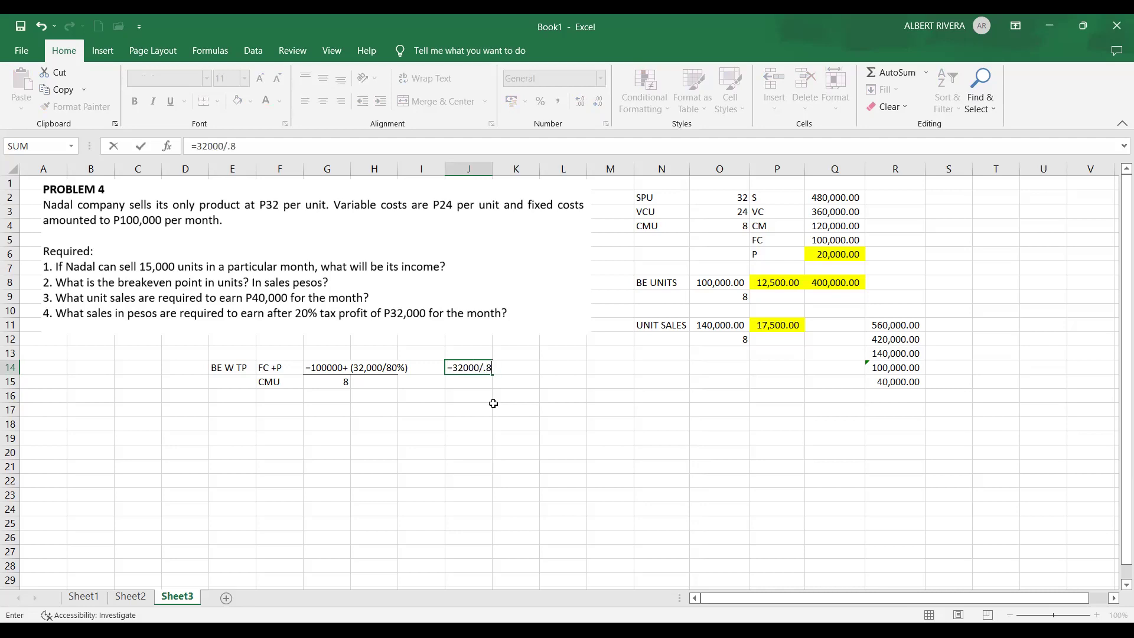
pyautogui.press('Return')
pyautogui.click(465, 366)
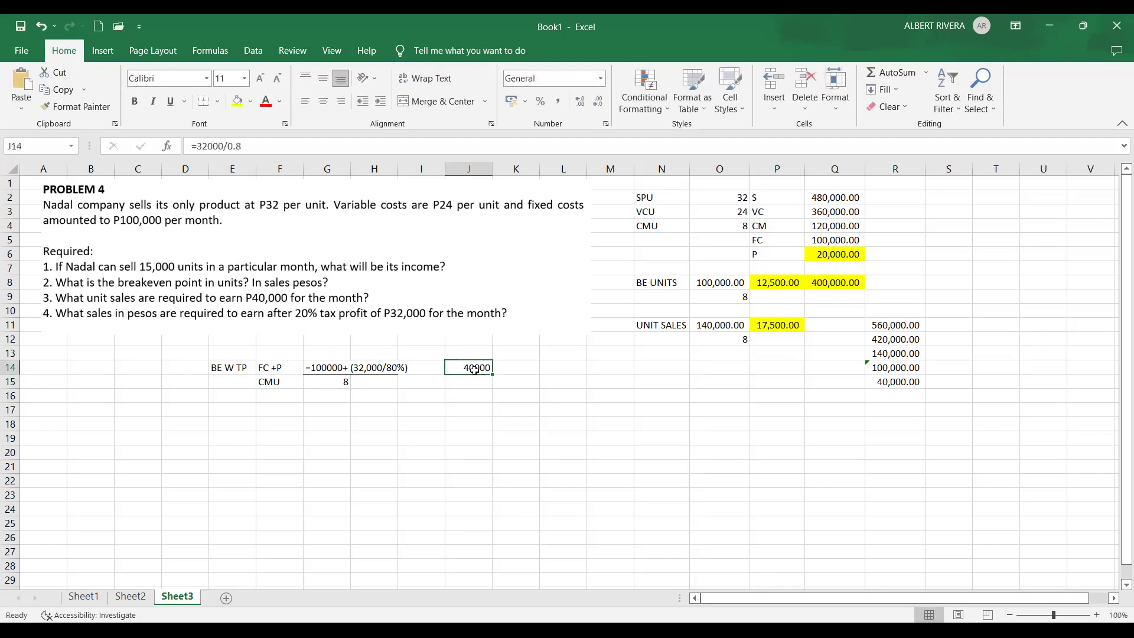
pyautogui.click(558, 101)
pyautogui.moveTo(508, 407); pyautogui.dragTo(470, 409)
# Step: Add the fixed costs to the before-tax profit by changing the J14 formula to =(32000/0.8)+Q5
pyautogui.click(478, 364)
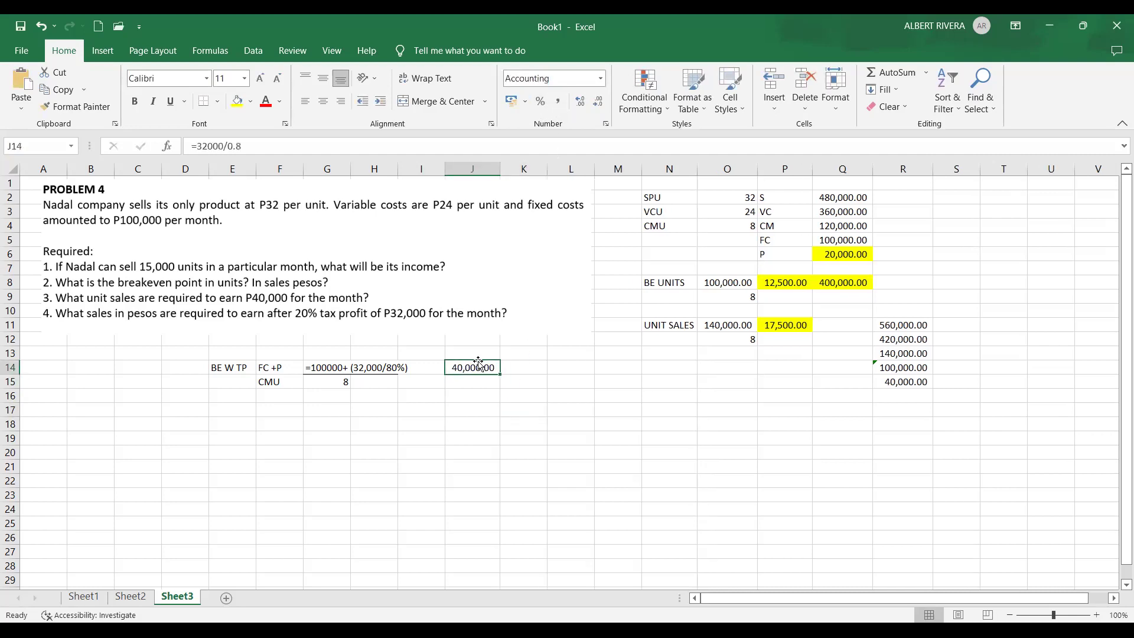
pyautogui.click(199, 145)
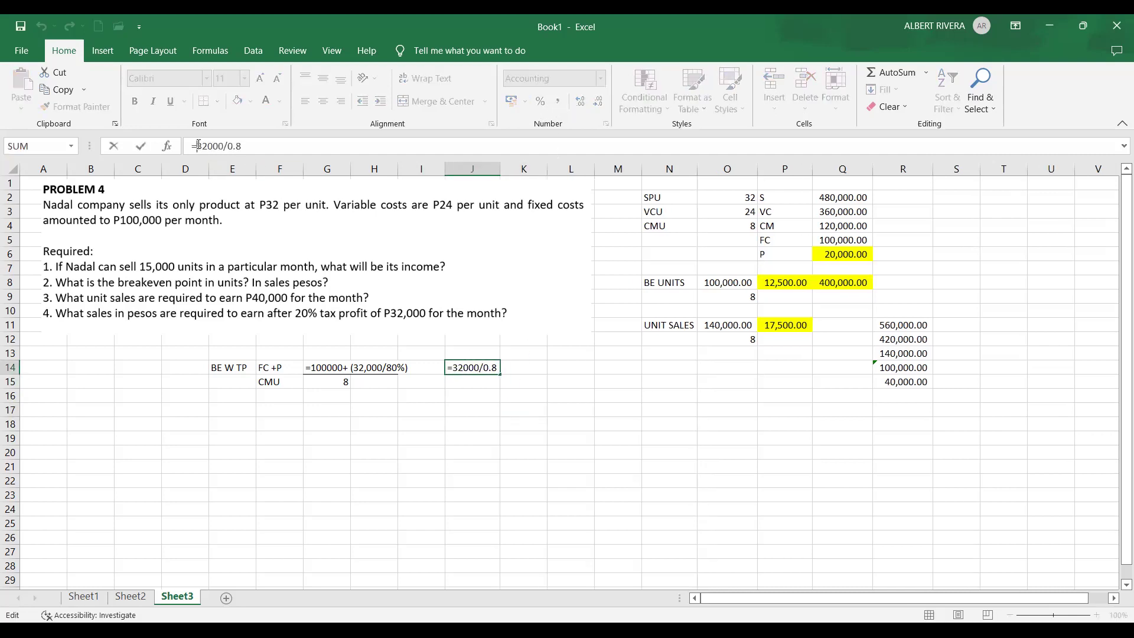
pyautogui.write('(')
pyautogui.press('End')
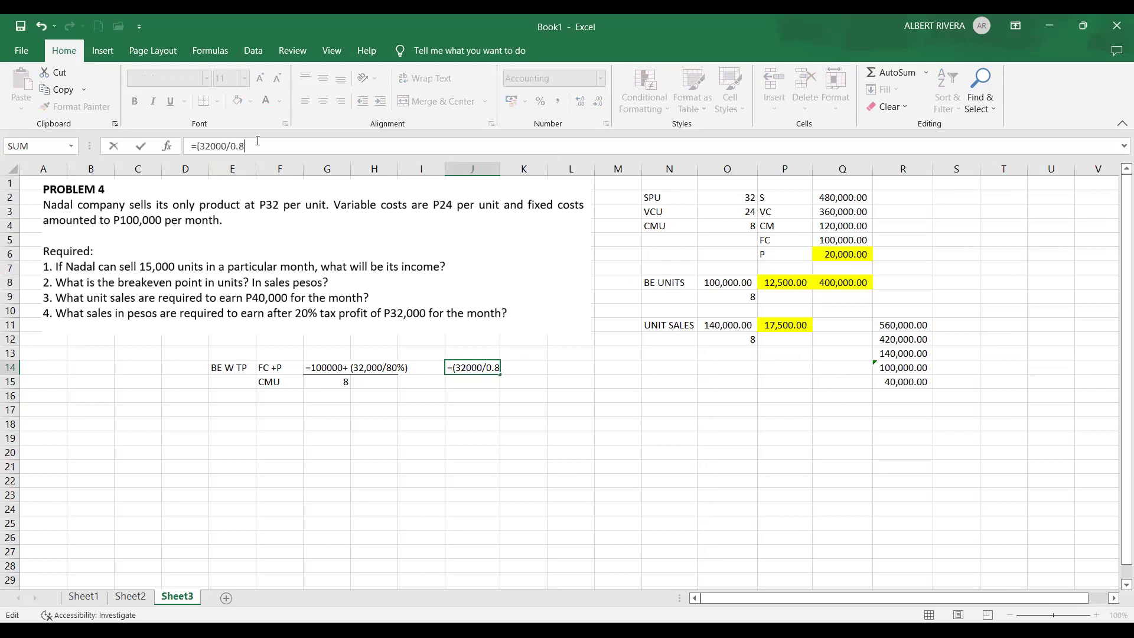
pyautogui.write(')+')
pyautogui.click(838, 240)
pyautogui.press('Return')
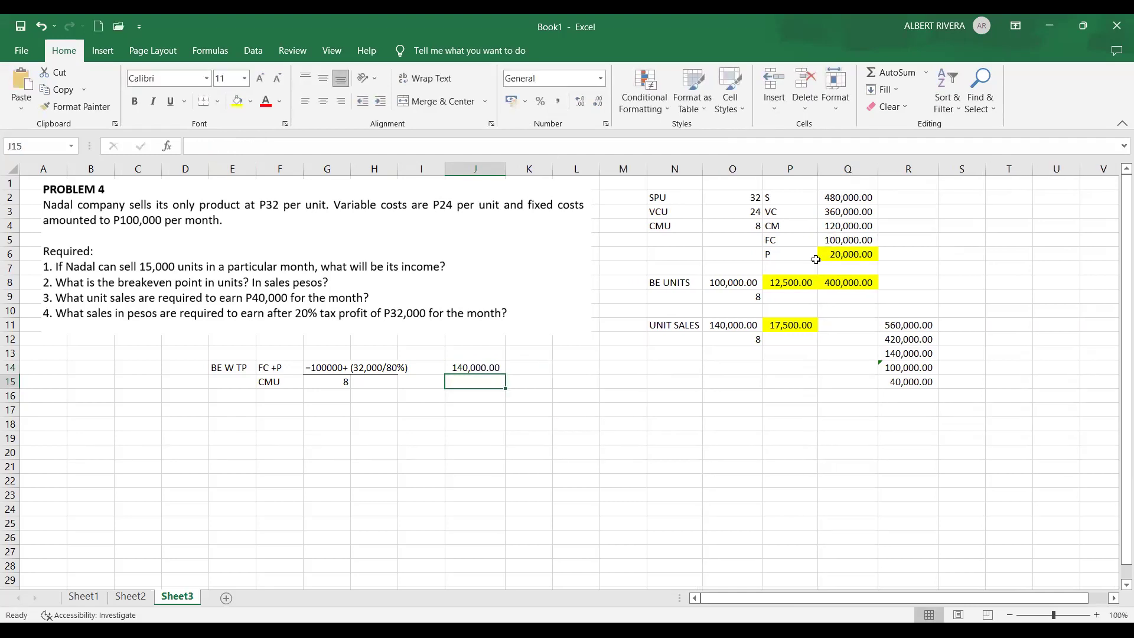
pyautogui.click(479, 366)
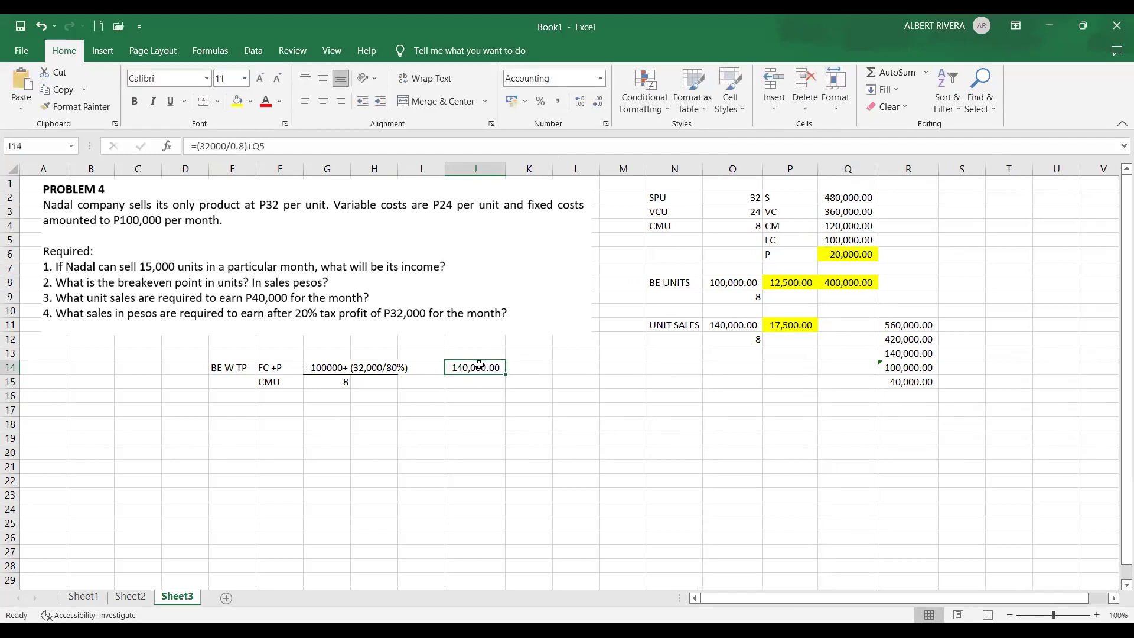
# Step: Enter 8 as the contribution margin in J15 and calculate the required units in K14 with =J14/J15
pyautogui.click(484, 380)
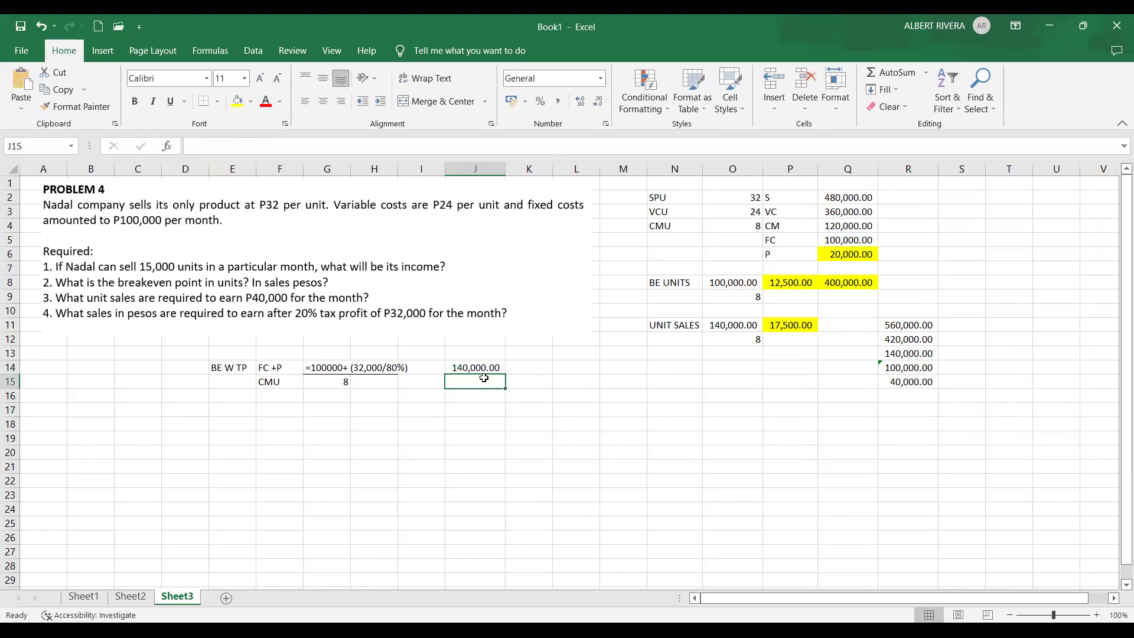
pyautogui.write('8')
pyautogui.press('Tab')
pyautogui.click(539, 366)
pyautogui.write('=')
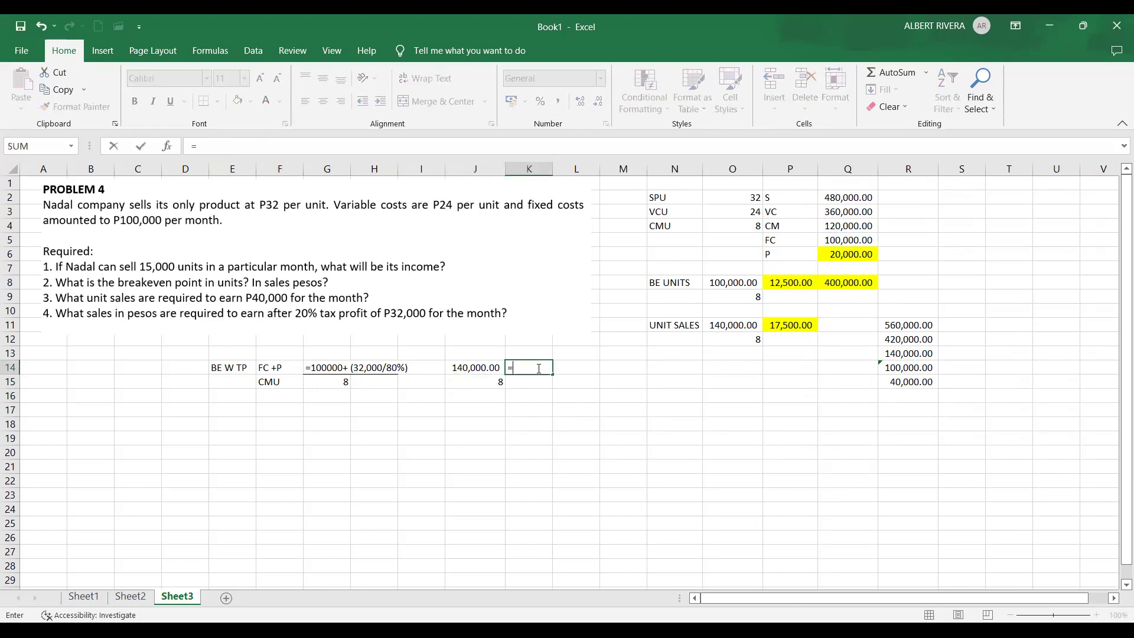
pyautogui.click(485, 368)
pyautogui.write('/')
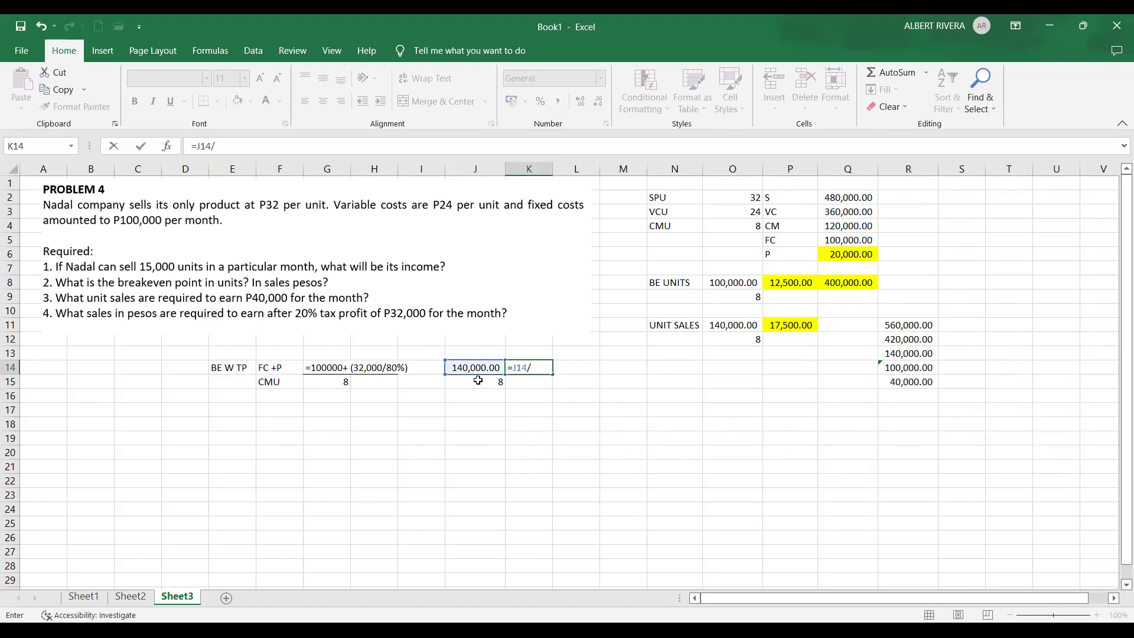
pyautogui.click(477, 380)
pyautogui.press('Return')
pyautogui.click(540, 367)
pyautogui.scroll(-1, 540, 378)
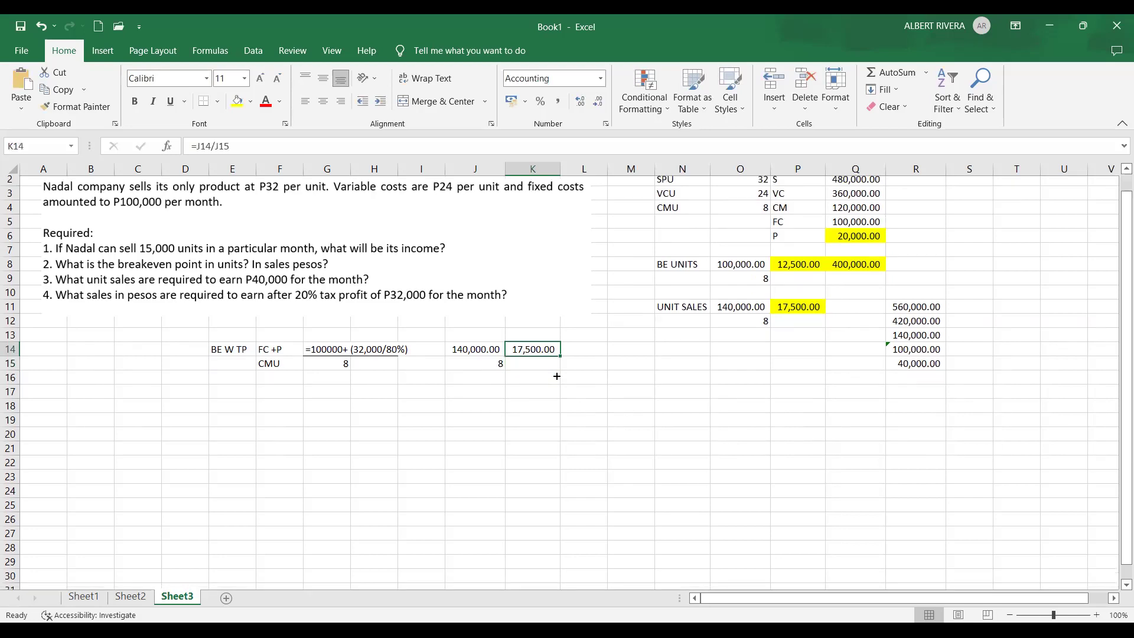
pyautogui.scroll(1, 541, 381)
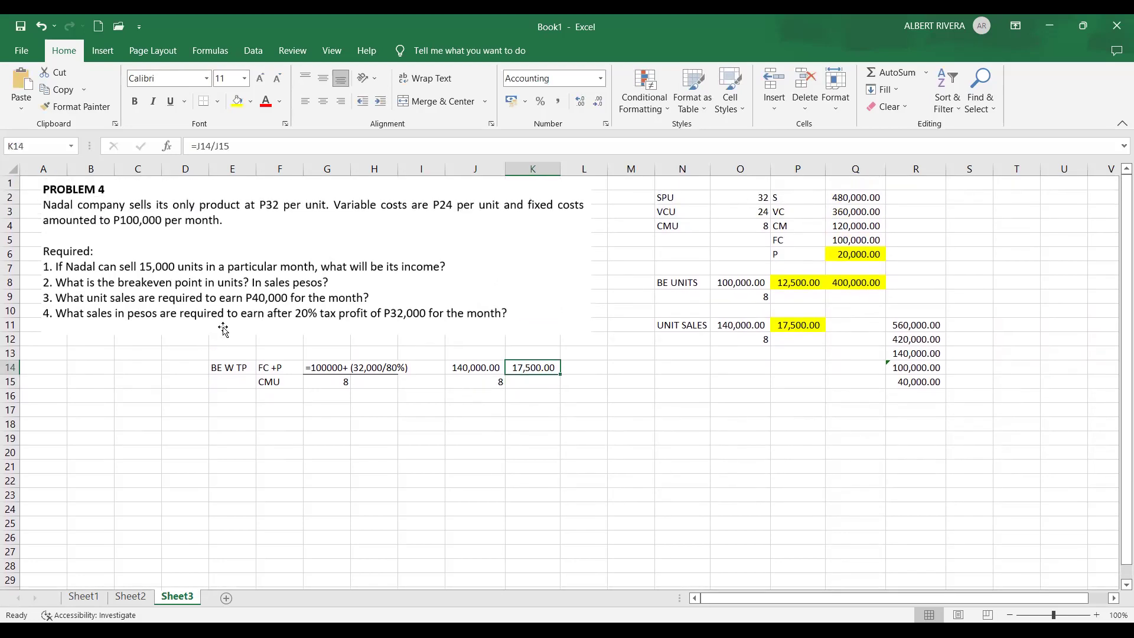
pyautogui.click(562, 396)
pyautogui.click(531, 367)
pyautogui.click(555, 388)
pyautogui.click(536, 370)
pyautogui.click(593, 374)
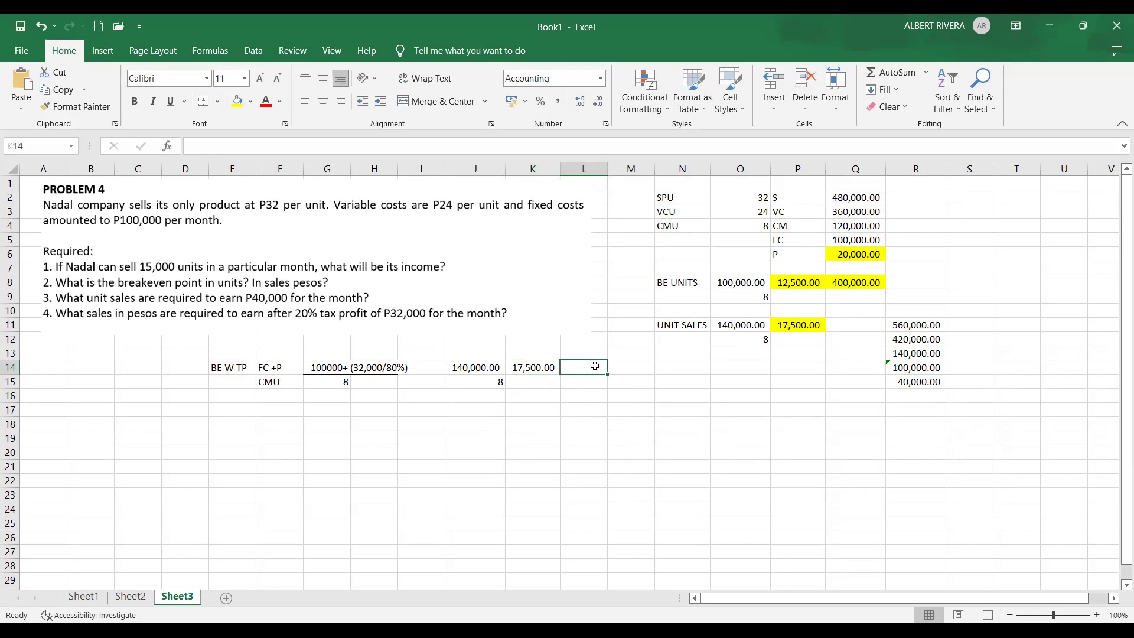
pyautogui.click(571, 406)
pyautogui.click(547, 373)
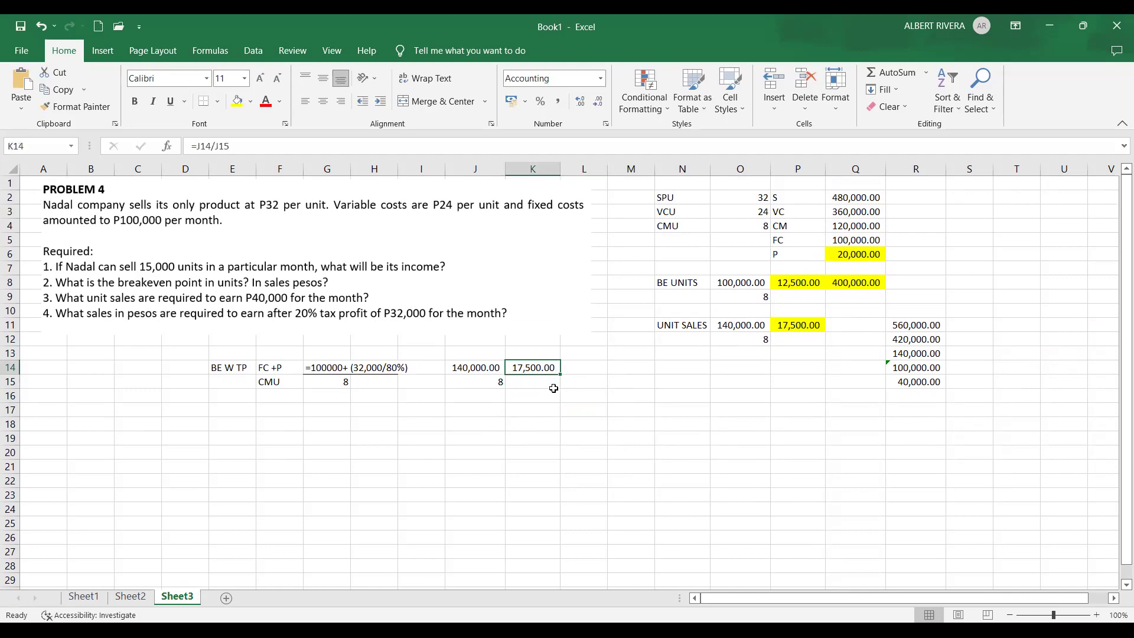
# Step: Enter the unit selling price of 32 in L14, beside the required units
pyautogui.click(737, 203)
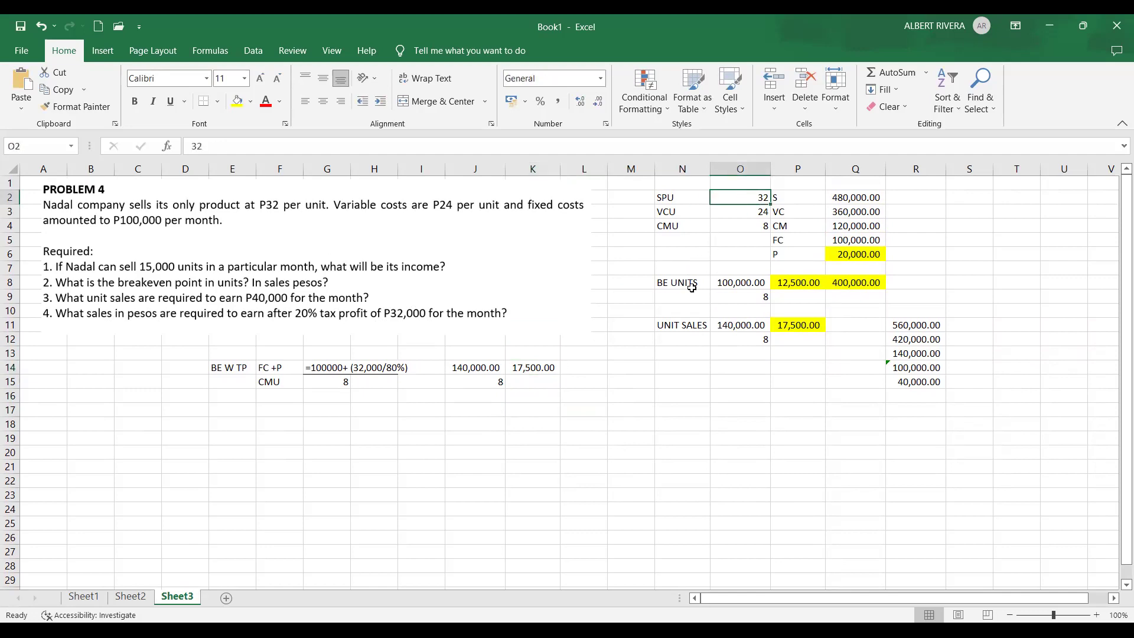
pyautogui.click(594, 370)
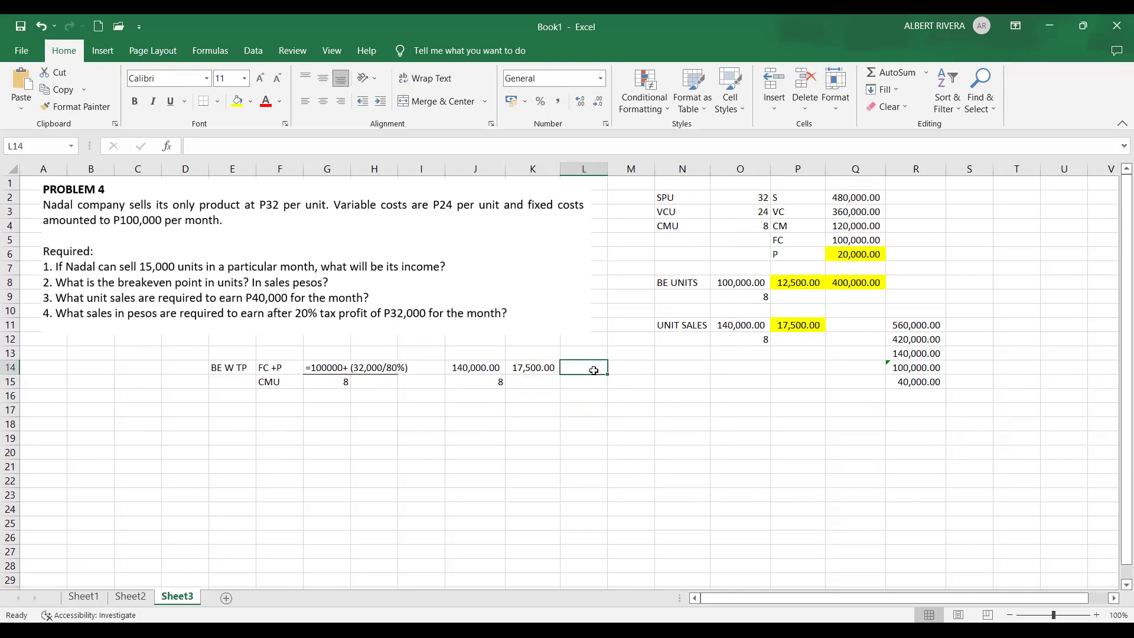
pyautogui.write('32')
pyautogui.press('Return')
# Step: Calculate the required sales in pesos in M14 with the formula =K14*L14
pyautogui.click(594, 370)
pyautogui.press('Right')
pyautogui.write('=')
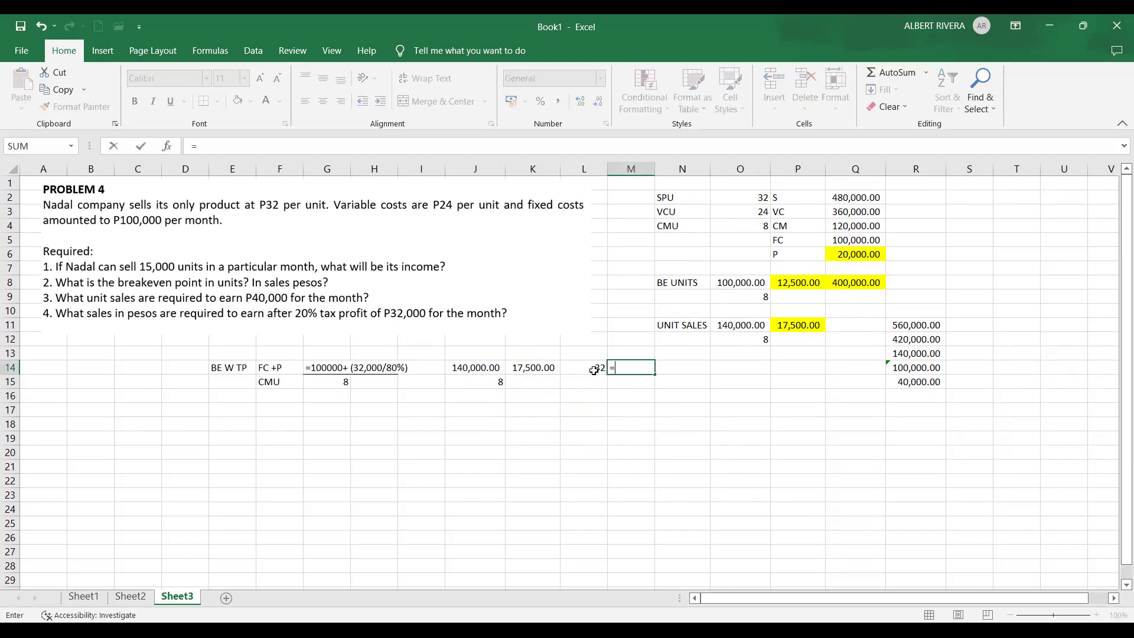
pyautogui.press('Left')
pyautogui.press('Left')
pyautogui.write('*')
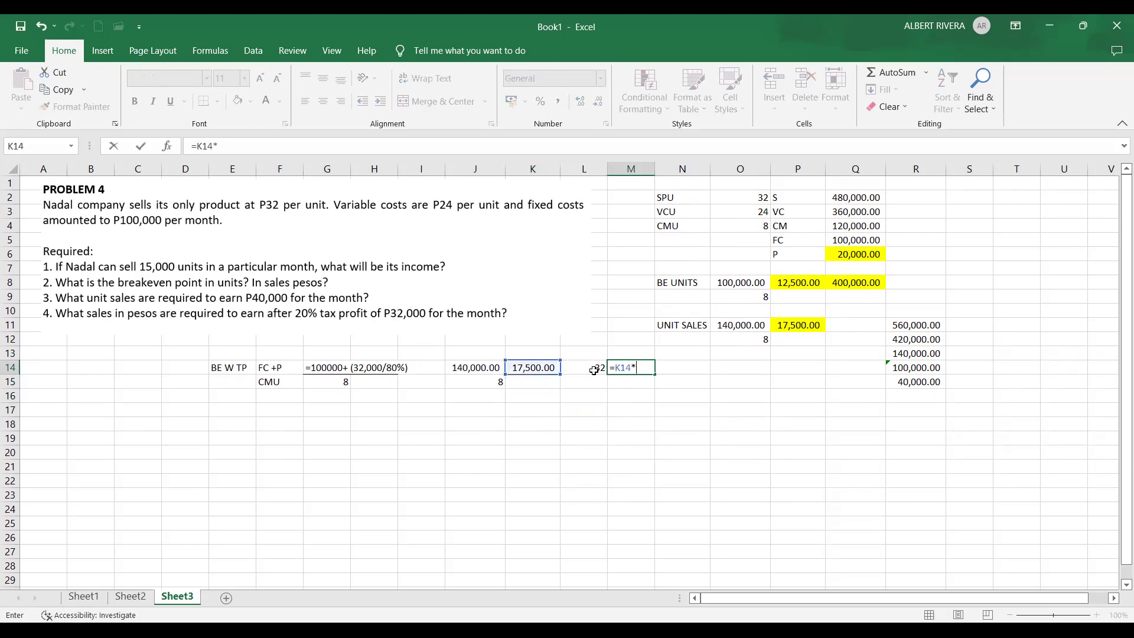
pyautogui.click(593, 370)
pyautogui.press('Return')
pyautogui.click(637, 367)
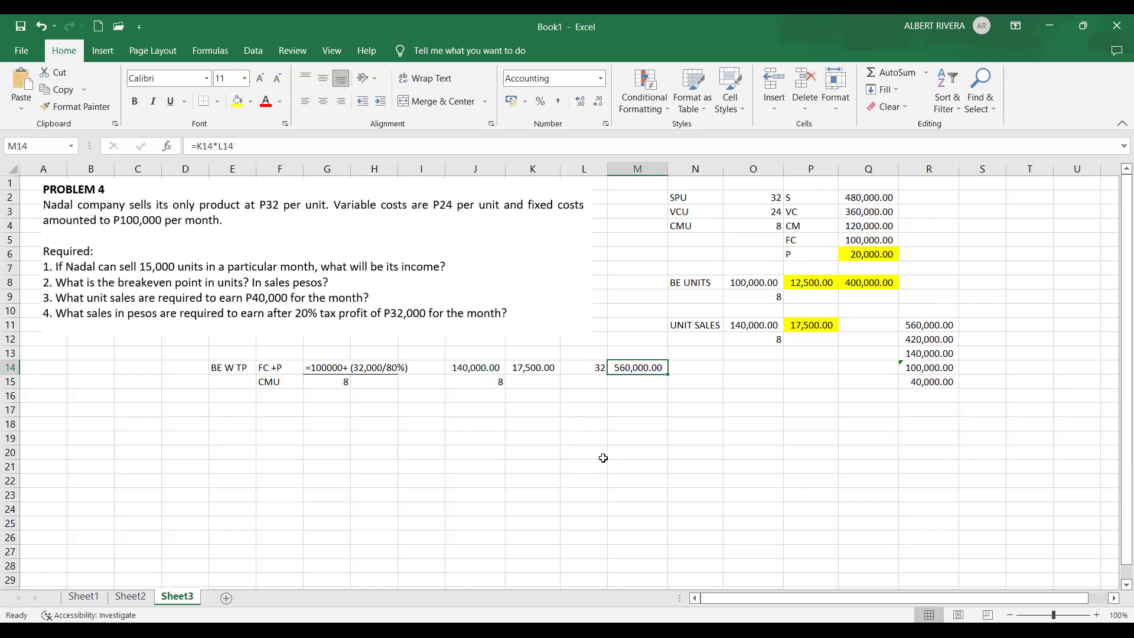
# Step: Highlight the required sales in M14 yellow and start an income proof with SALES in G17 and =M14 in H17
pyautogui.click(236, 101)
pyautogui.scroll(-1, 362, 370)
pyautogui.click(313, 367)
pyautogui.write('S')
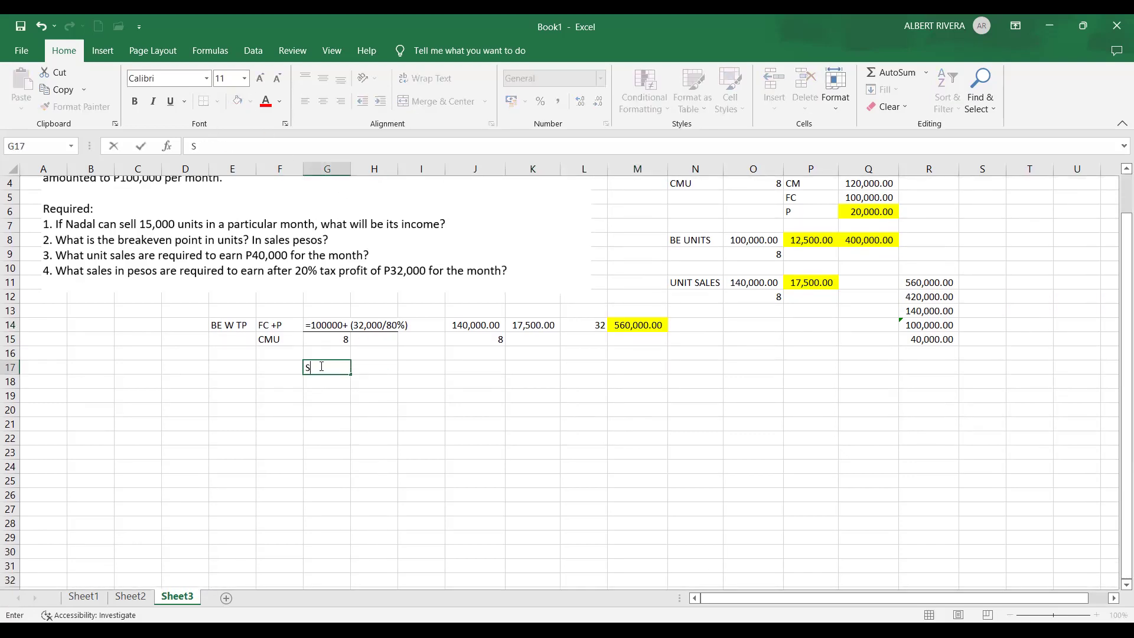
pyautogui.write('ALES')
pyautogui.press('Tab')
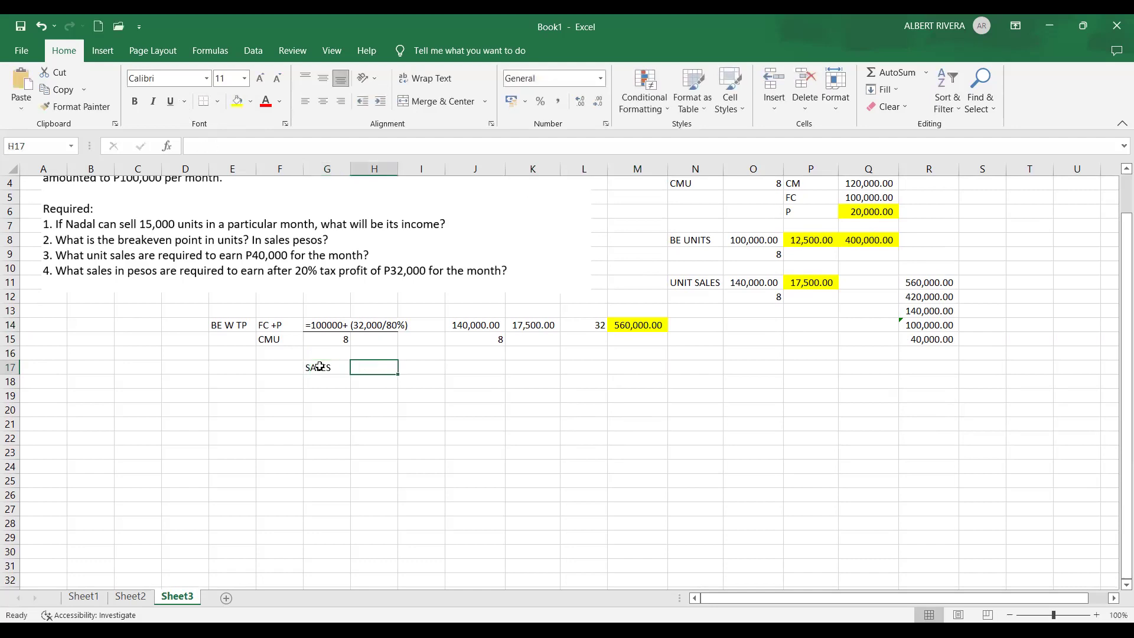
pyautogui.write('=')
pyautogui.click(622, 324)
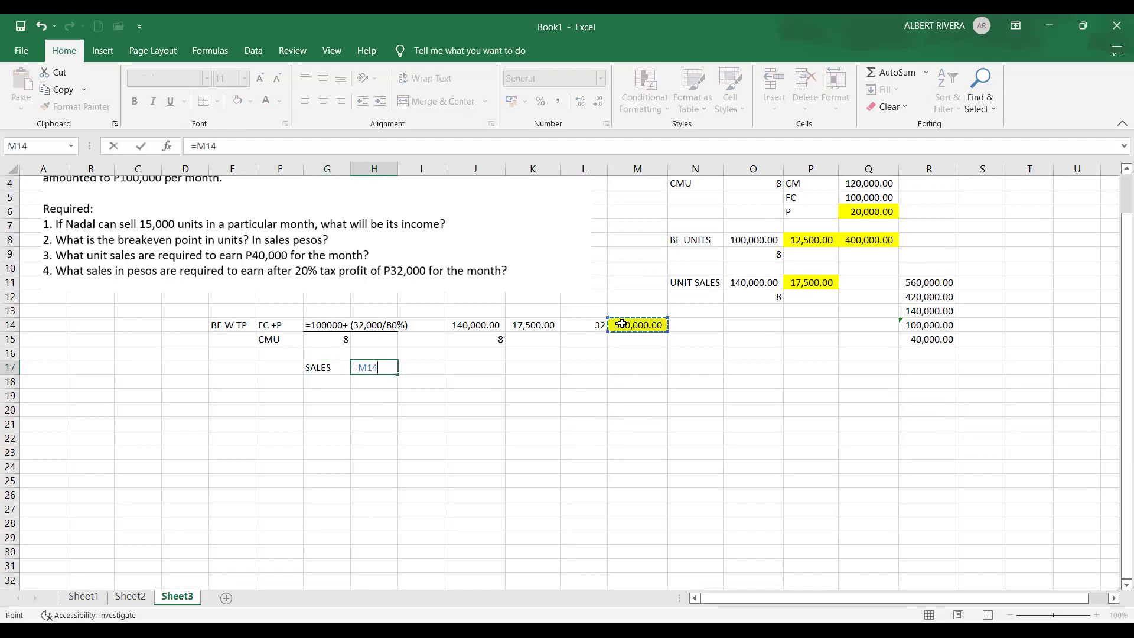
pyautogui.press('Return')
# Step: Add a VC row in G18 and calculate the variable costs in H18 with the formula =K14*O3
pyautogui.write('C')
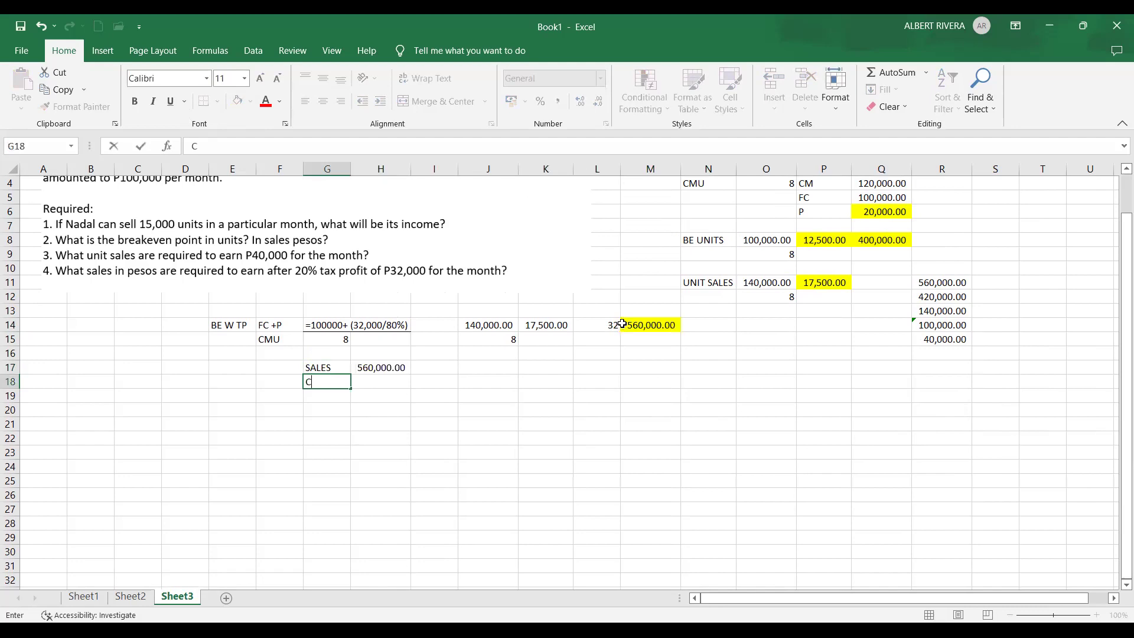
pyautogui.press('BackSpace')
pyautogui.write('VC')
pyautogui.press('Tab')
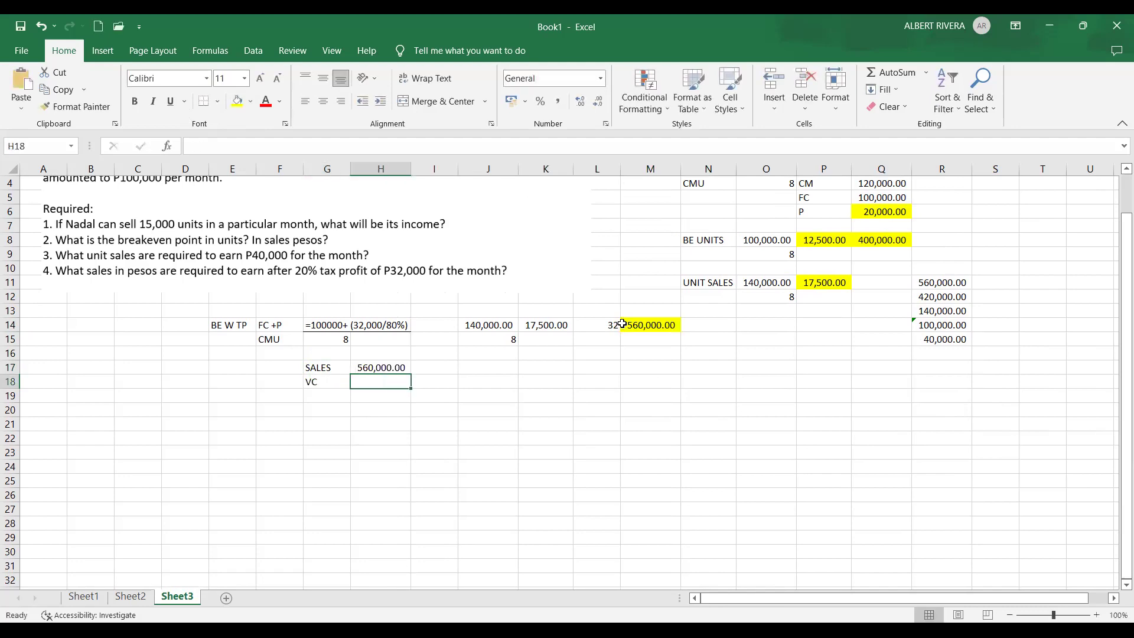
pyautogui.write('=')
pyautogui.click(559, 325)
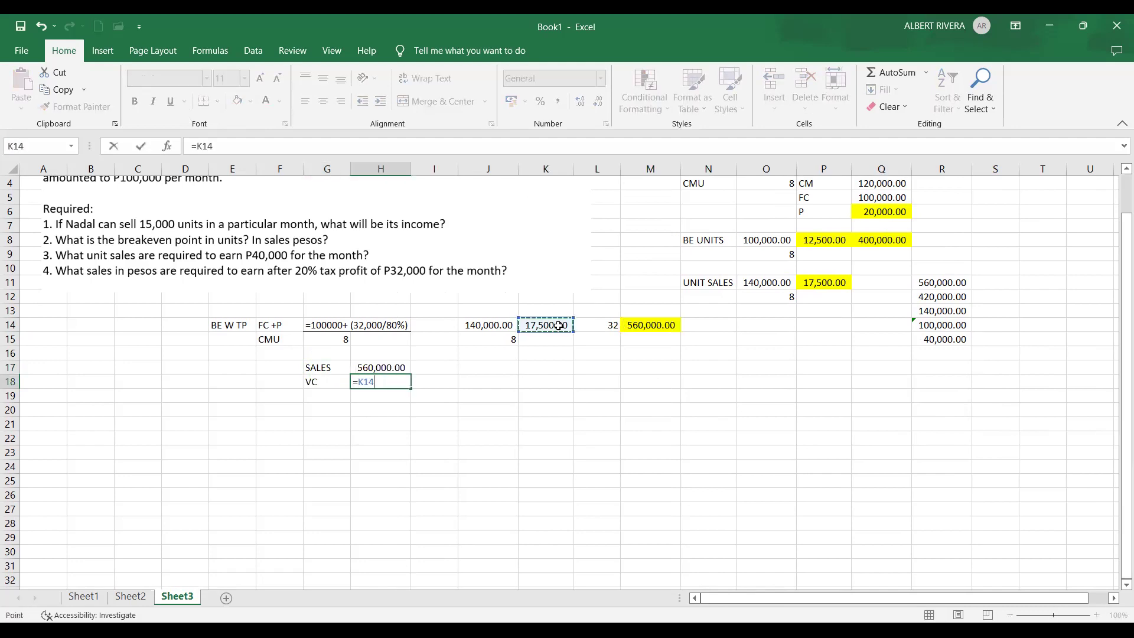
pyautogui.write('*')
pyautogui.scroll(1, 807, 223)
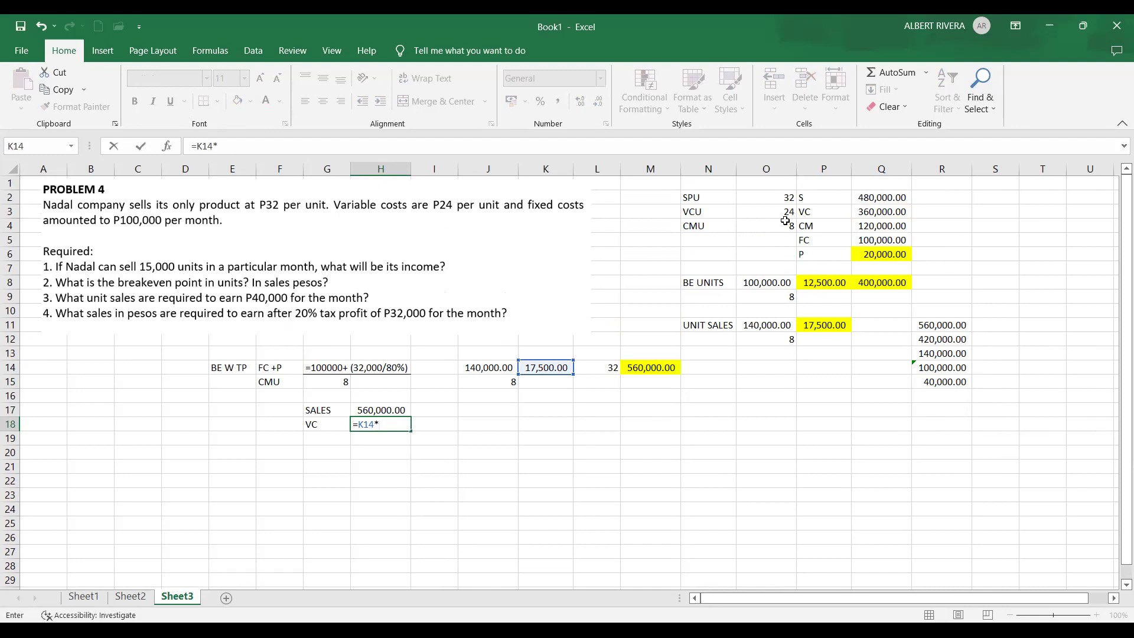
pyautogui.write('O3')
pyautogui.press('Return')
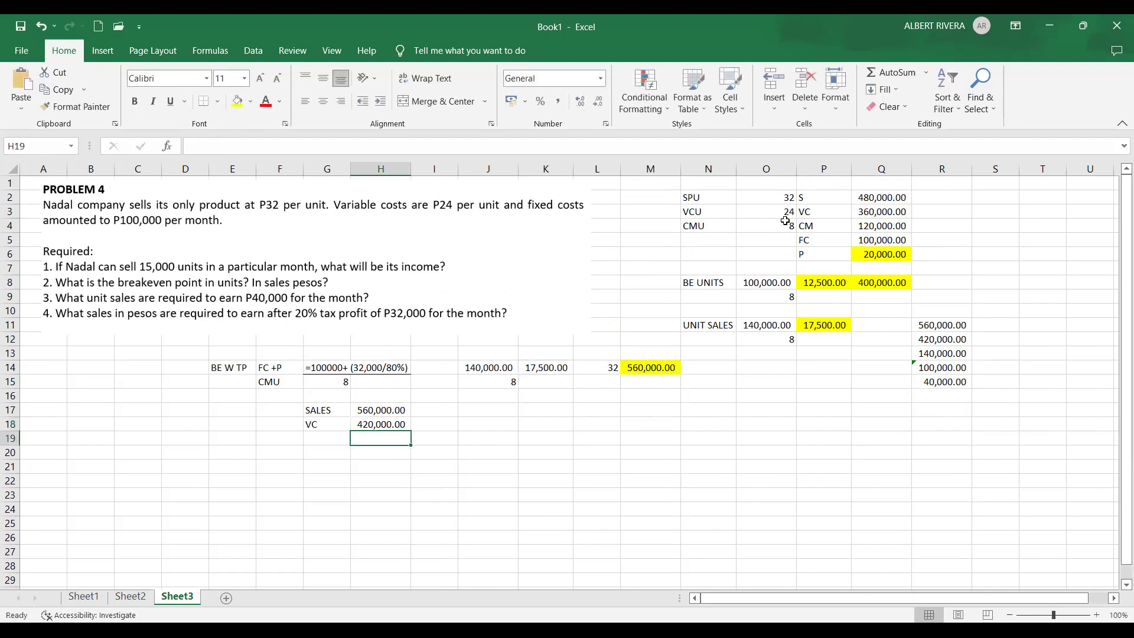
# Step: Add a CM row in G19 and calculate the contribution margin in H19 with =H17-H18
pyautogui.press('Left')
pyautogui.write('C')
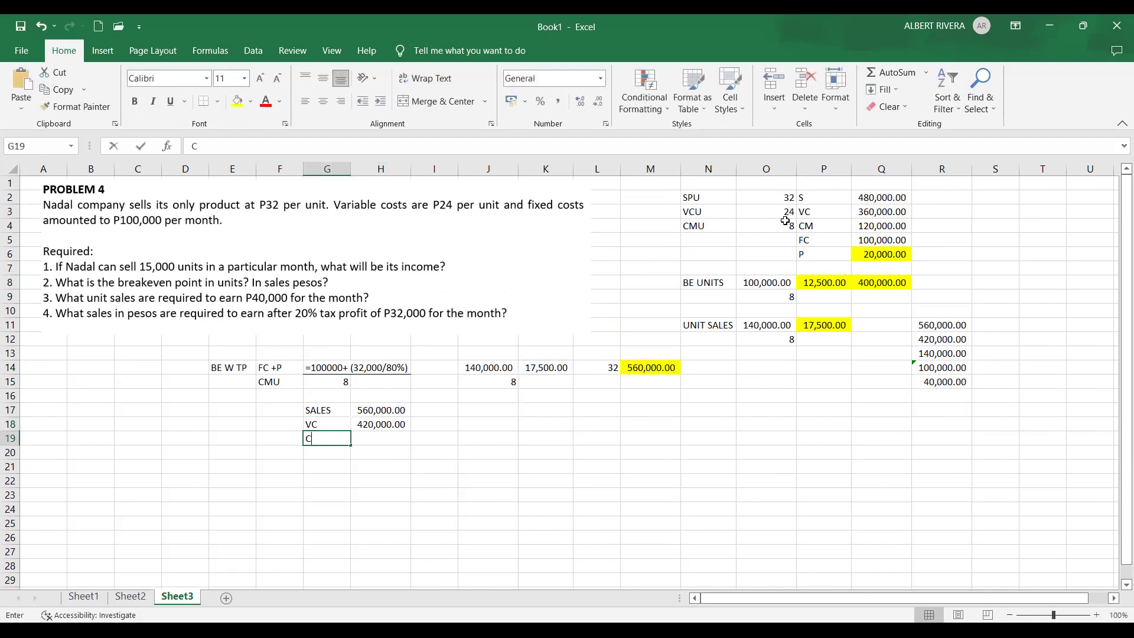
pyautogui.write('M')
pyautogui.press('Tab')
pyautogui.write('=')
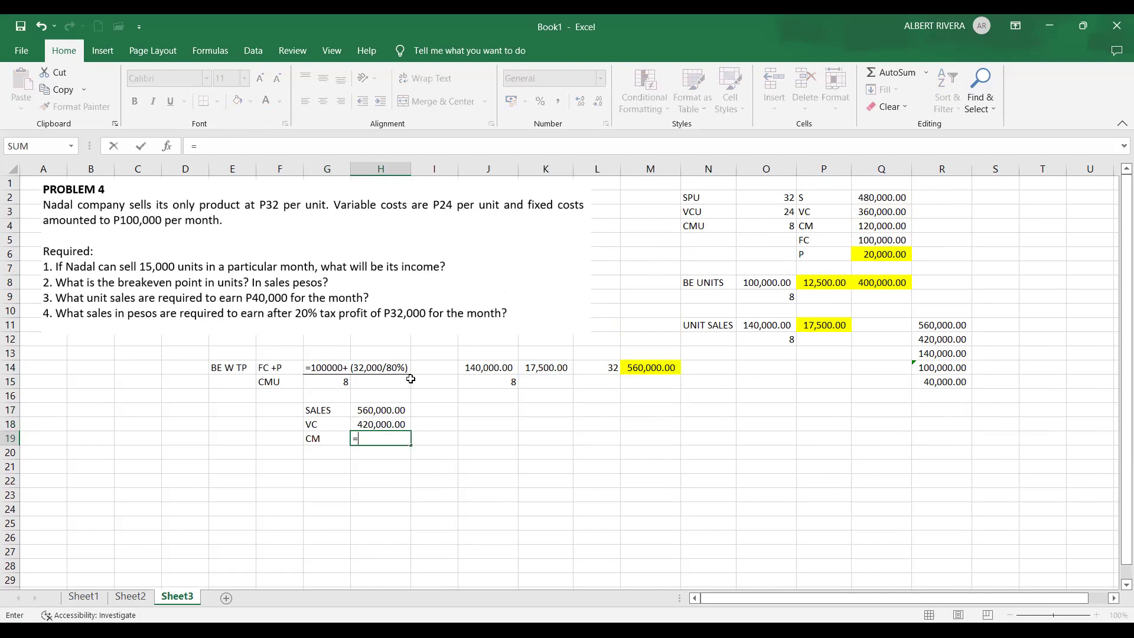
pyautogui.click(382, 411)
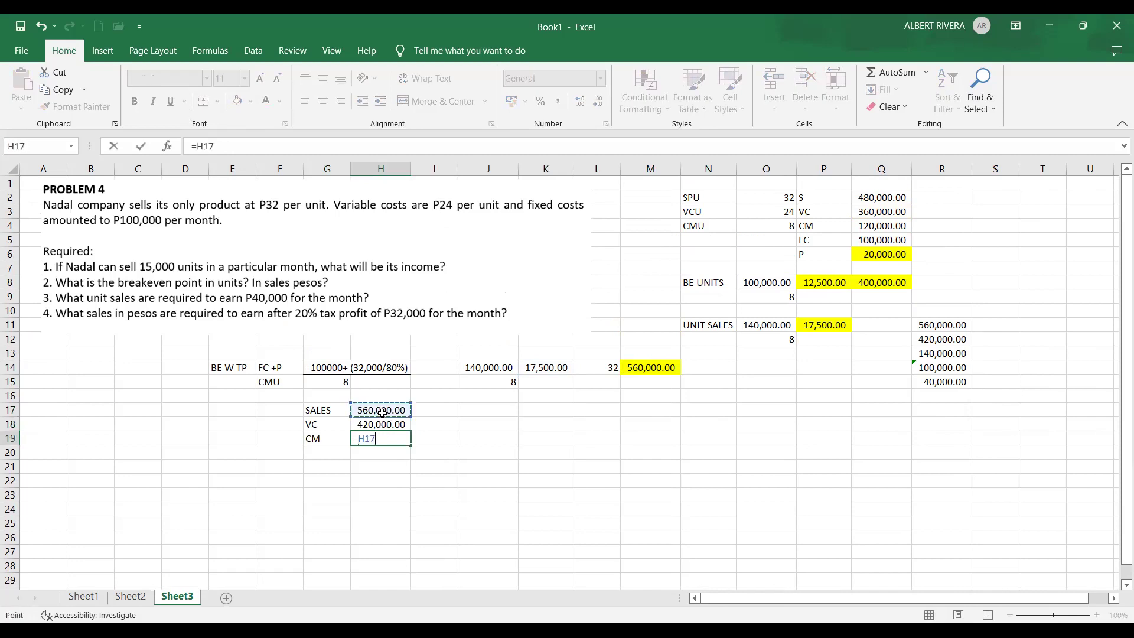
pyautogui.write('-')
pyautogui.click(364, 420)
pyautogui.press('Return')
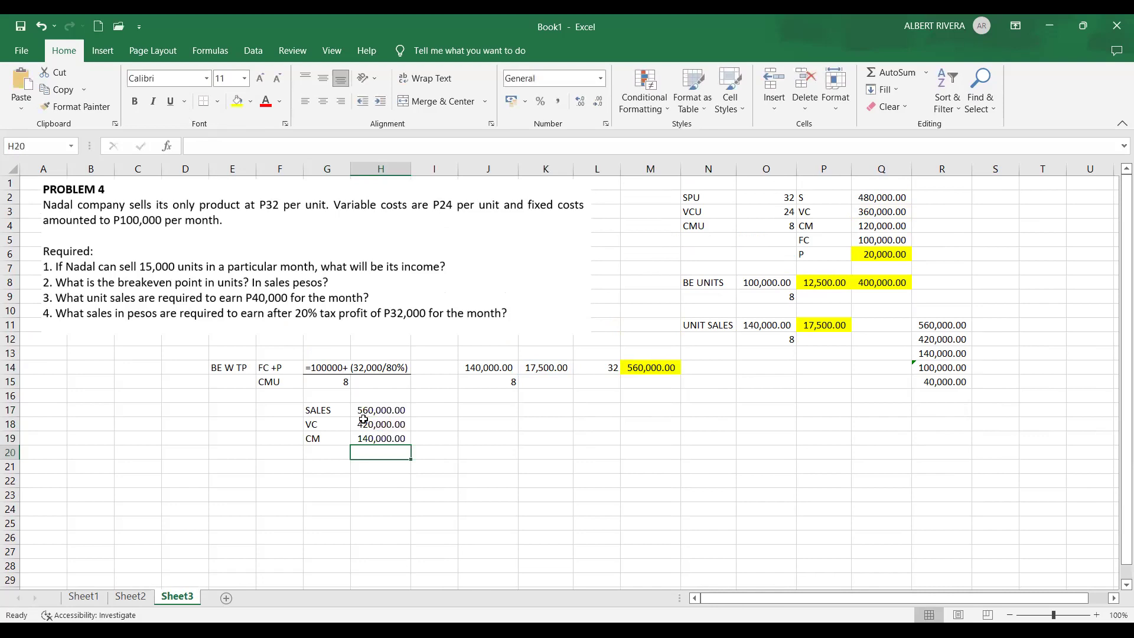
# Step: Add an FC row in G20 with fixed costs of 100000 in H20, formatted with thousands separators and two decimals
pyautogui.scroll(-1, 363, 420)
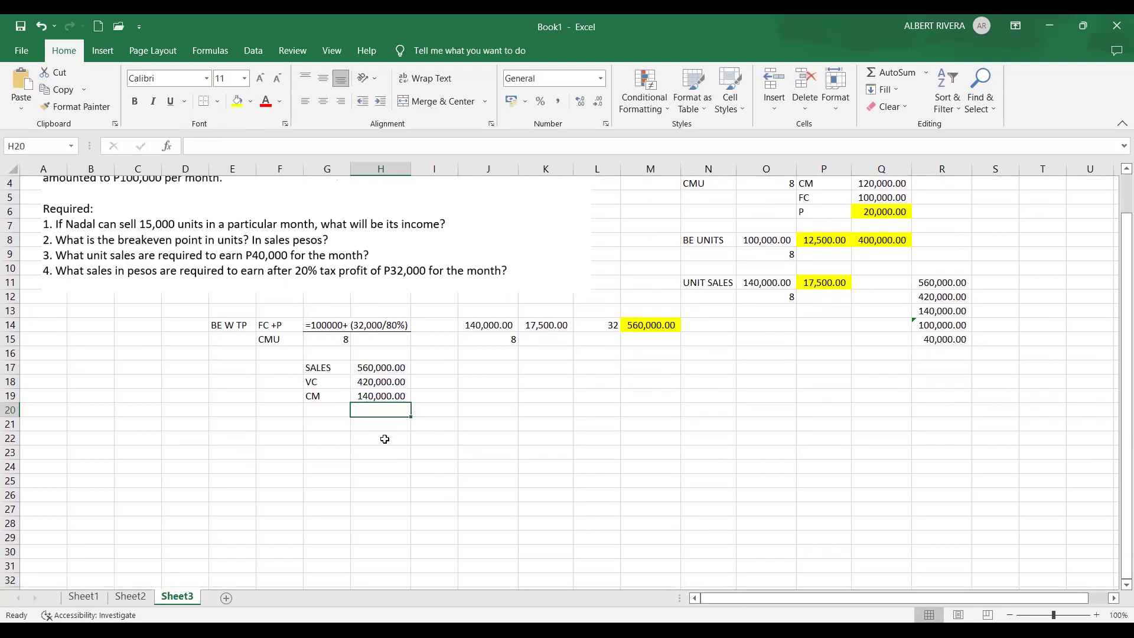
pyautogui.click(333, 406)
pyautogui.click(367, 396)
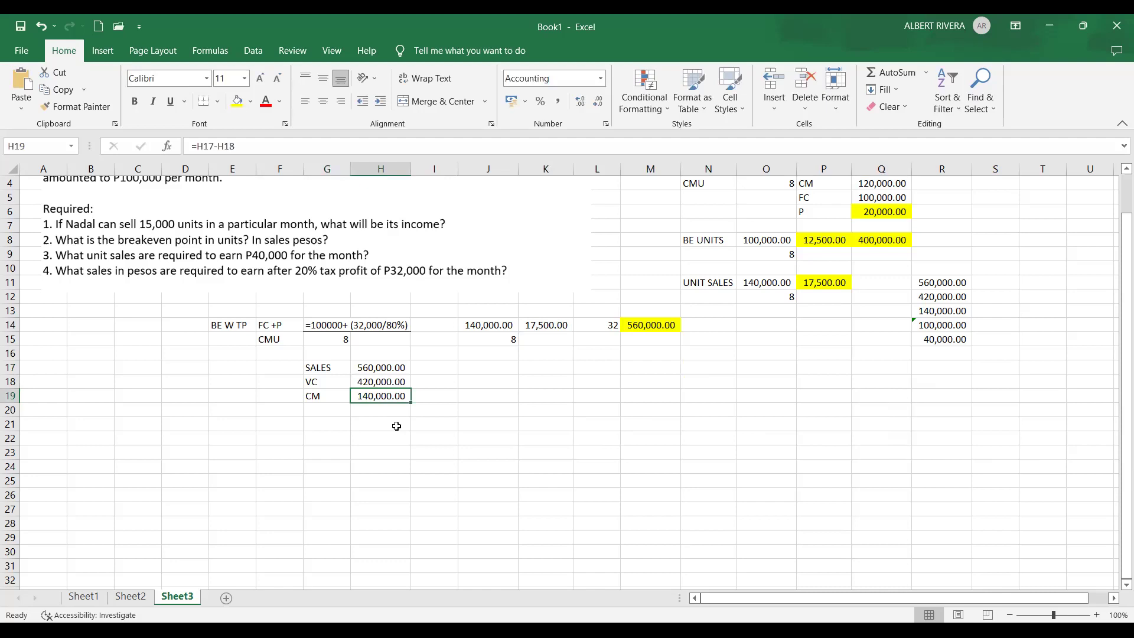
pyautogui.click(333, 406)
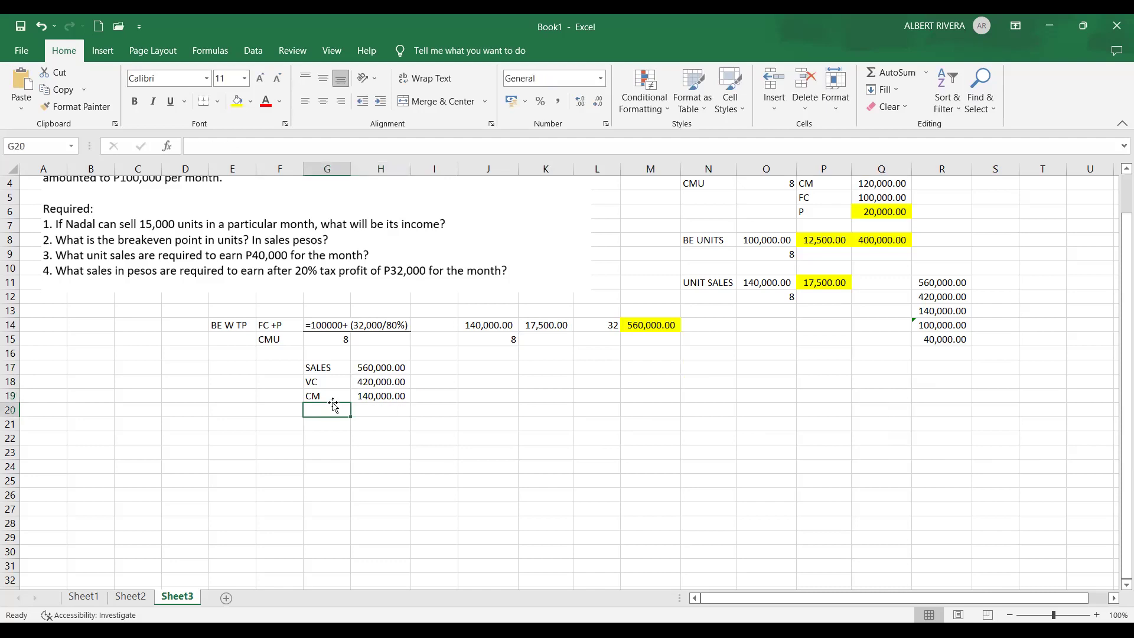
pyautogui.write('FC')
pyautogui.press('Tab')
pyautogui.write('100000')
pyautogui.press('Down')
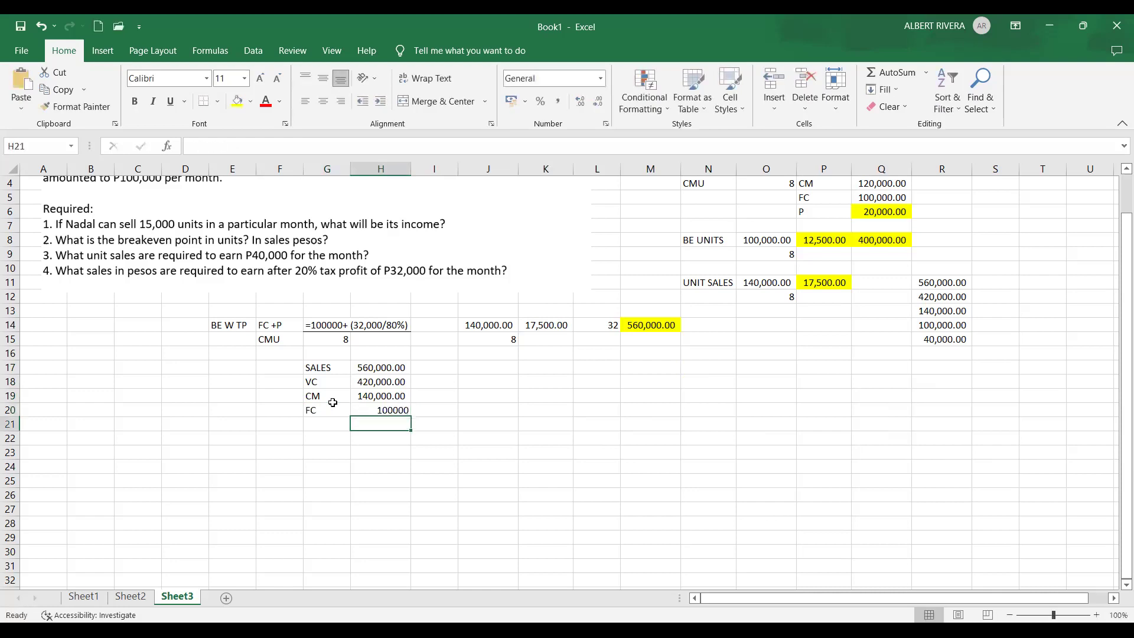
pyautogui.press('Left')
pyautogui.click(358, 409)
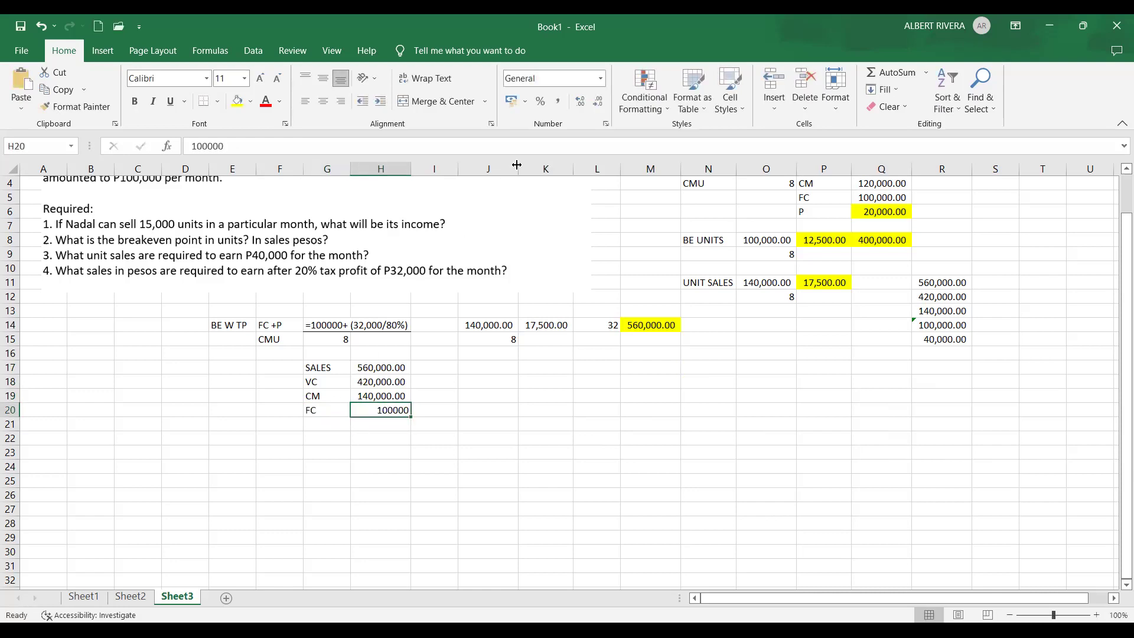
pyautogui.click(557, 101)
# Step: Add a P row in G21 and calculate the before-tax profit in H21 with =H19-H20
pyautogui.click(329, 418)
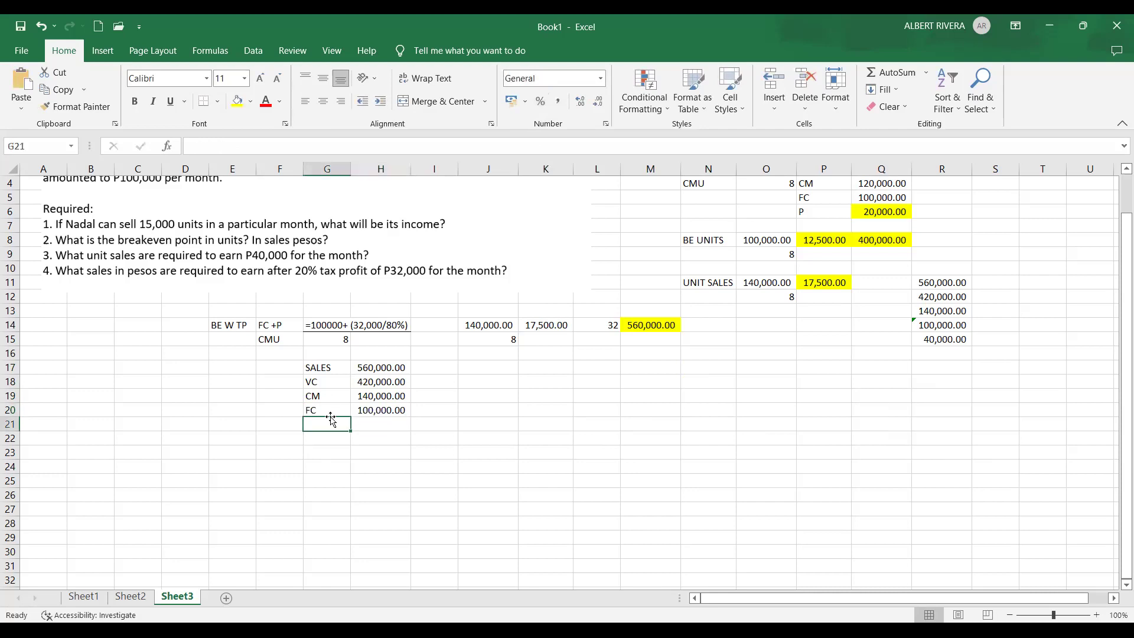
pyautogui.write('K')
pyautogui.press('BackSpace')
pyautogui.write('P')
pyautogui.press('Tab')
pyautogui.write('=')
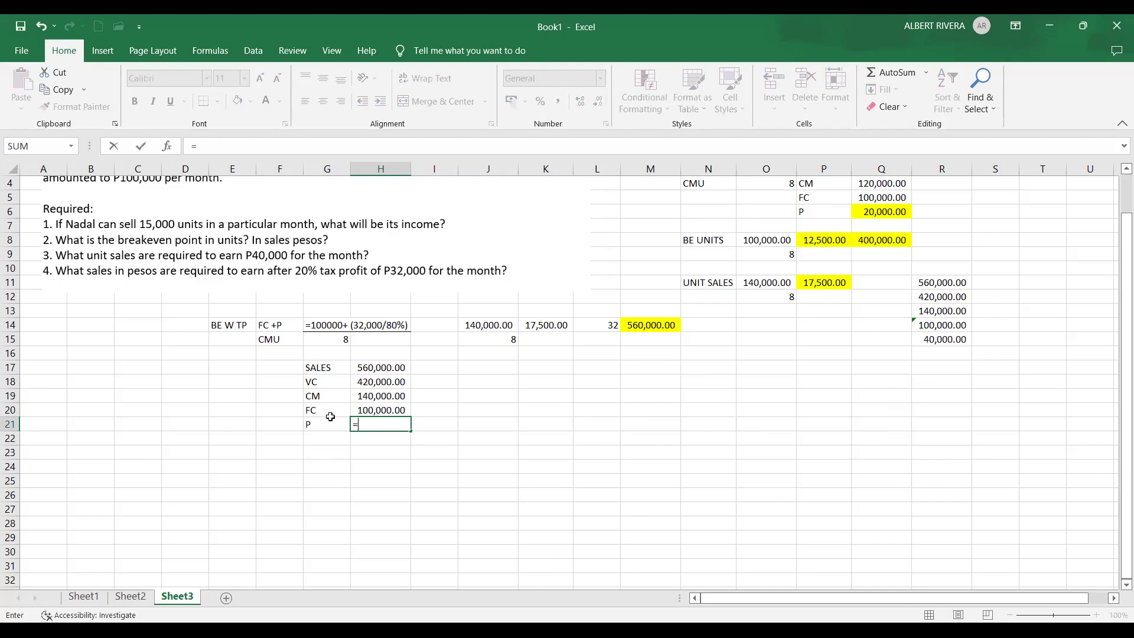
pyautogui.write('H19-H20')
pyautogui.press('Return')
pyautogui.click(377, 424)
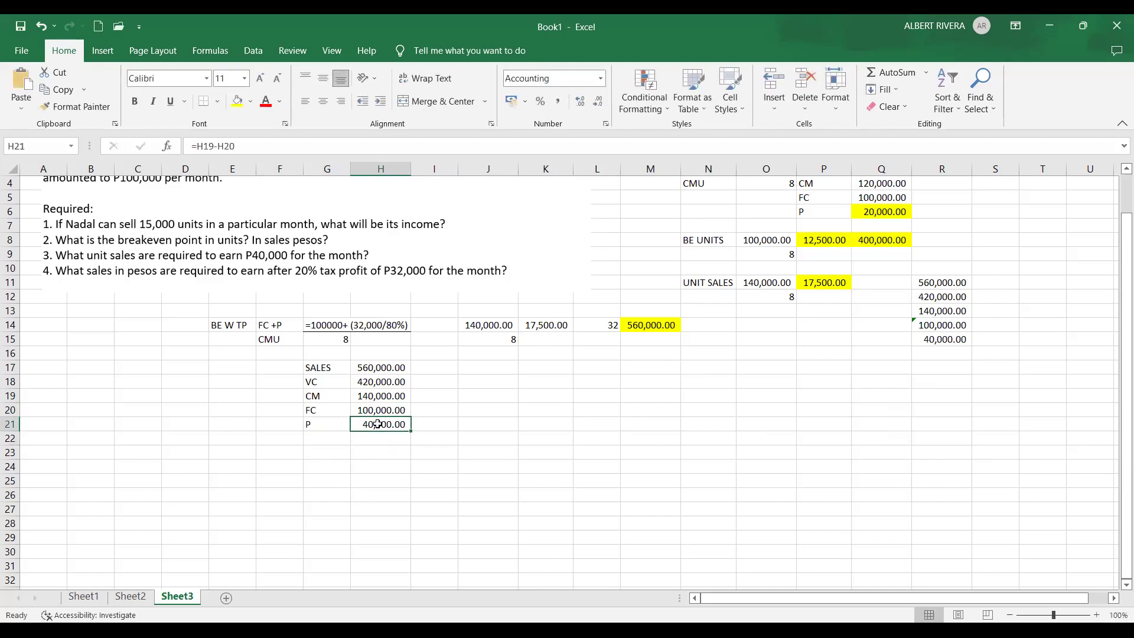
# Step: Add a TAX row in G22 and calculate the 20% tax in H22 with =H21*.2
pyautogui.scroll(-1, 377, 424)
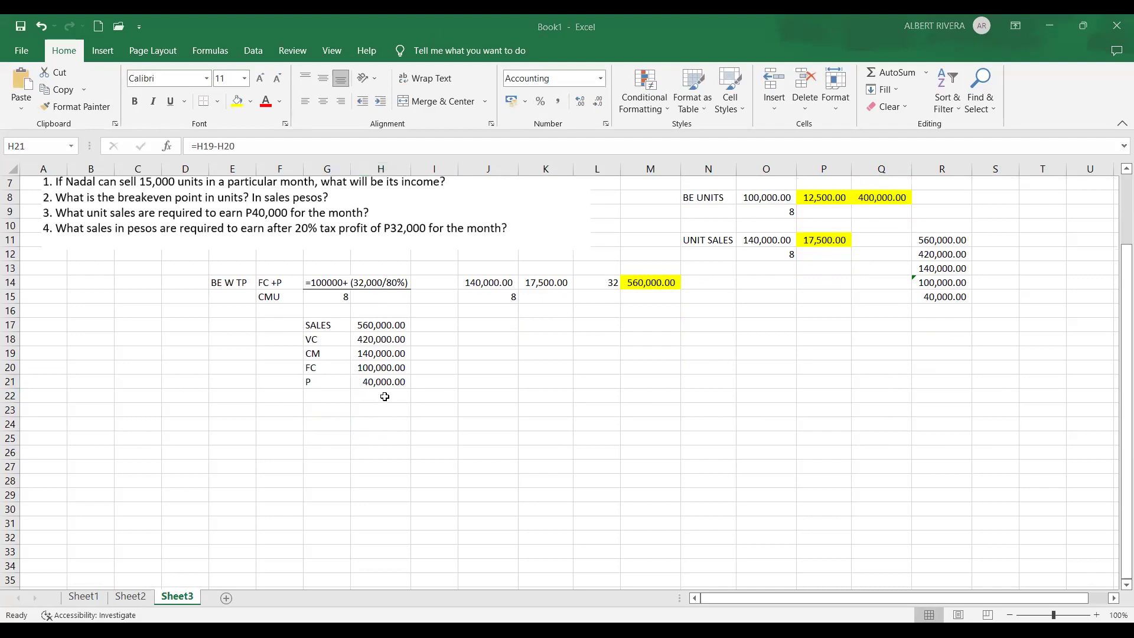
pyautogui.click(393, 434)
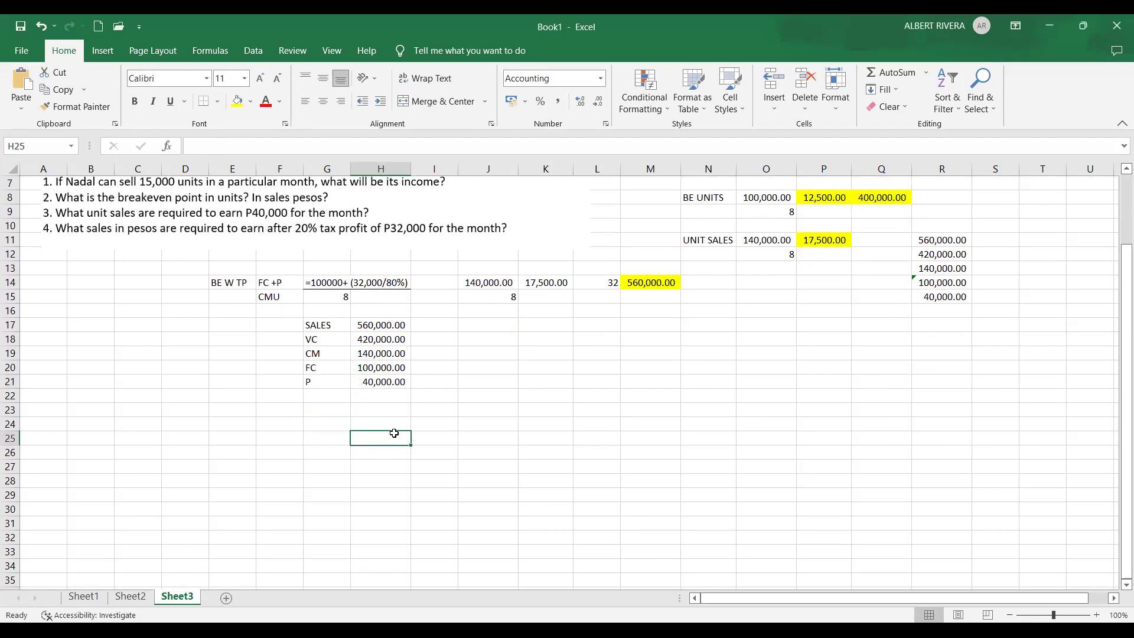
pyautogui.click(334, 393)
pyautogui.write('TAX')
pyautogui.click(365, 395)
pyautogui.write('=')
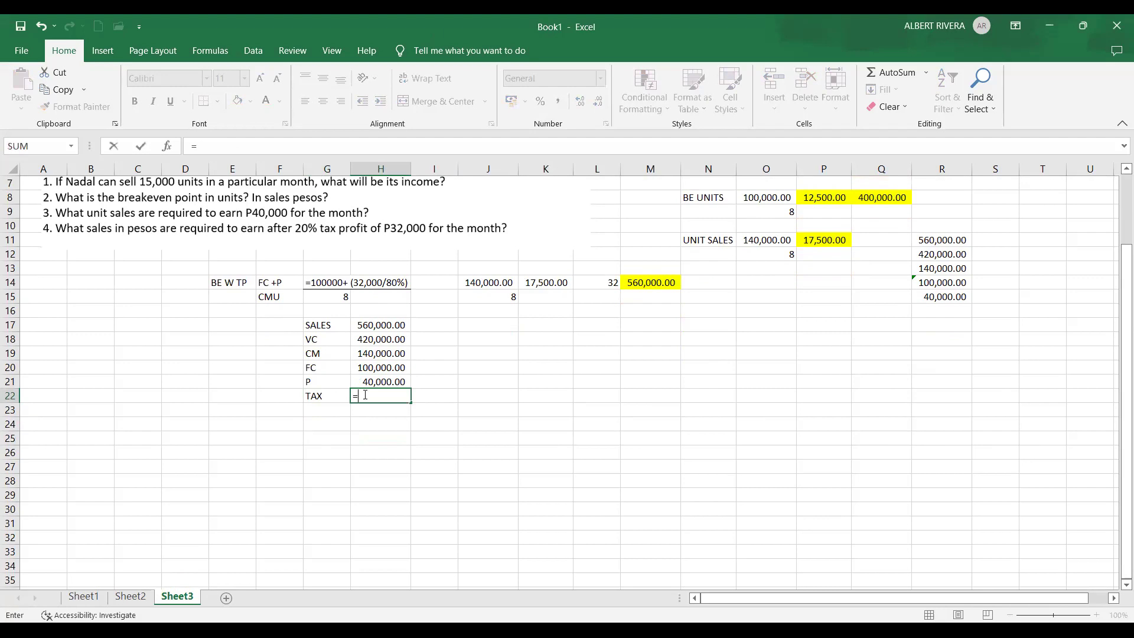
pyautogui.press('Up')
pyautogui.write('*')
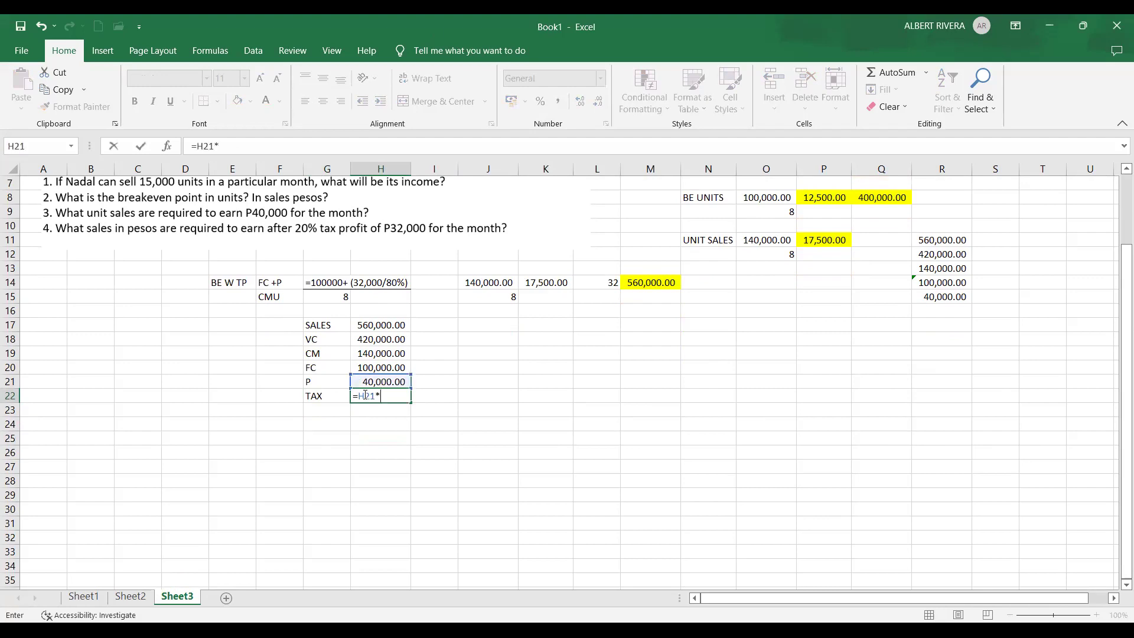
pyautogui.write('.2')
pyautogui.press('Return')
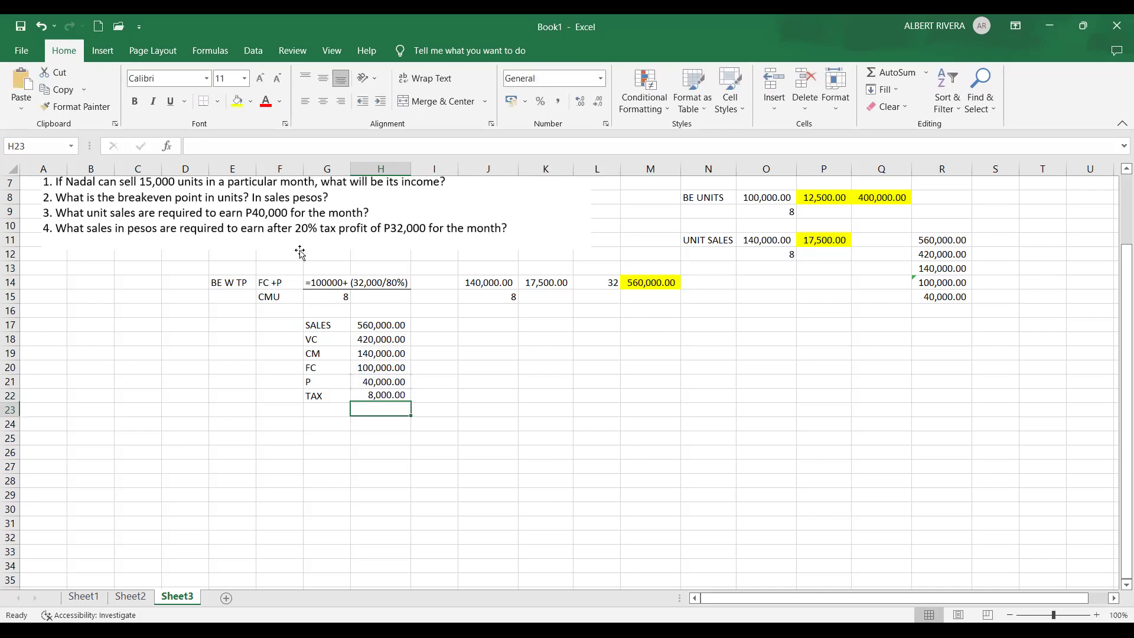
# Step: Label G23 PR AF TAX and calculate the after-tax profit in H23 by subtracting H22 from H21
pyautogui.click(322, 410)
pyautogui.write('P')
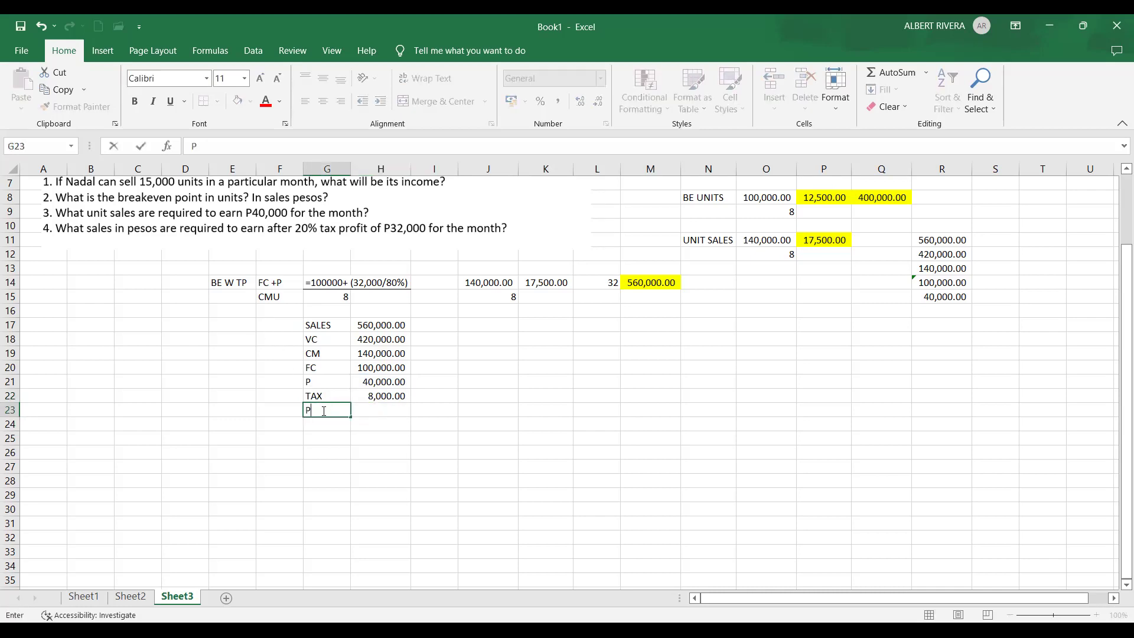
pyautogui.write('R AF TAX')
pyautogui.press('Return')
pyautogui.click(381, 415)
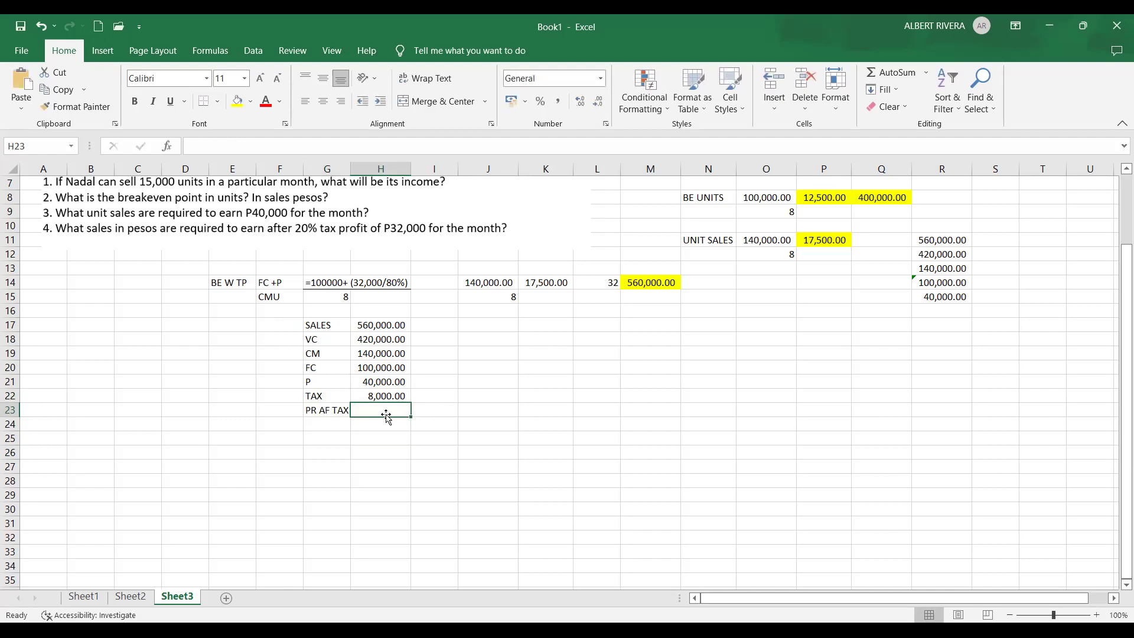
pyautogui.write('=')
pyautogui.click(395, 382)
pyautogui.write('-')
pyautogui.press('Down')
pyautogui.press('Return')
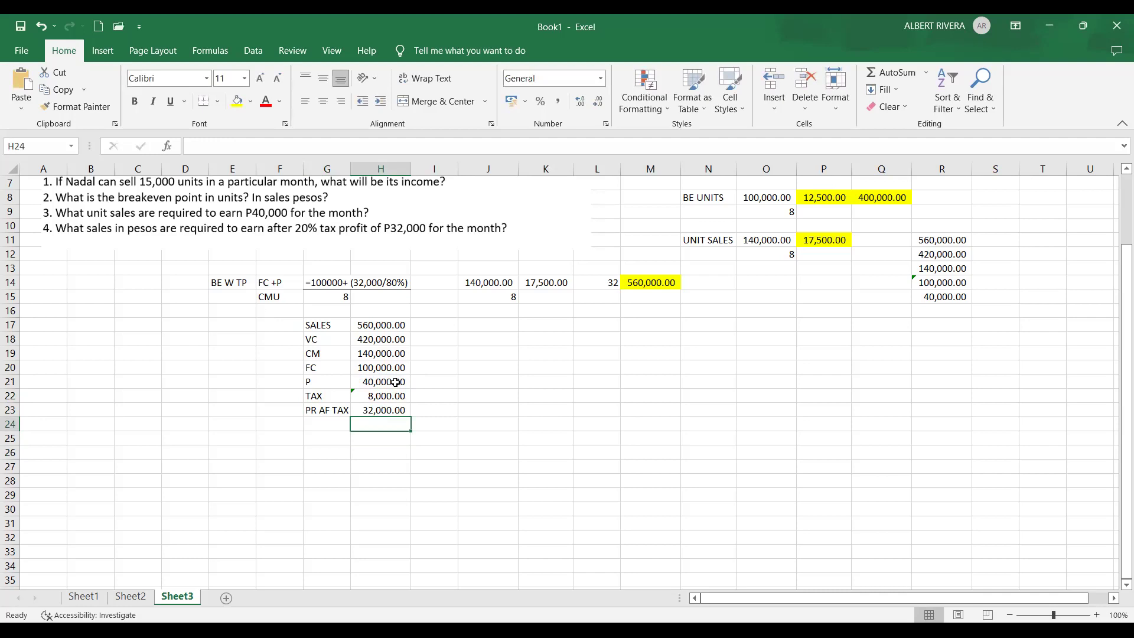
# Step: Review the highlighted answers for income, breakeven units and breakeven sales against questions 1 and 2 of the problem
pyautogui.click(480, 425)
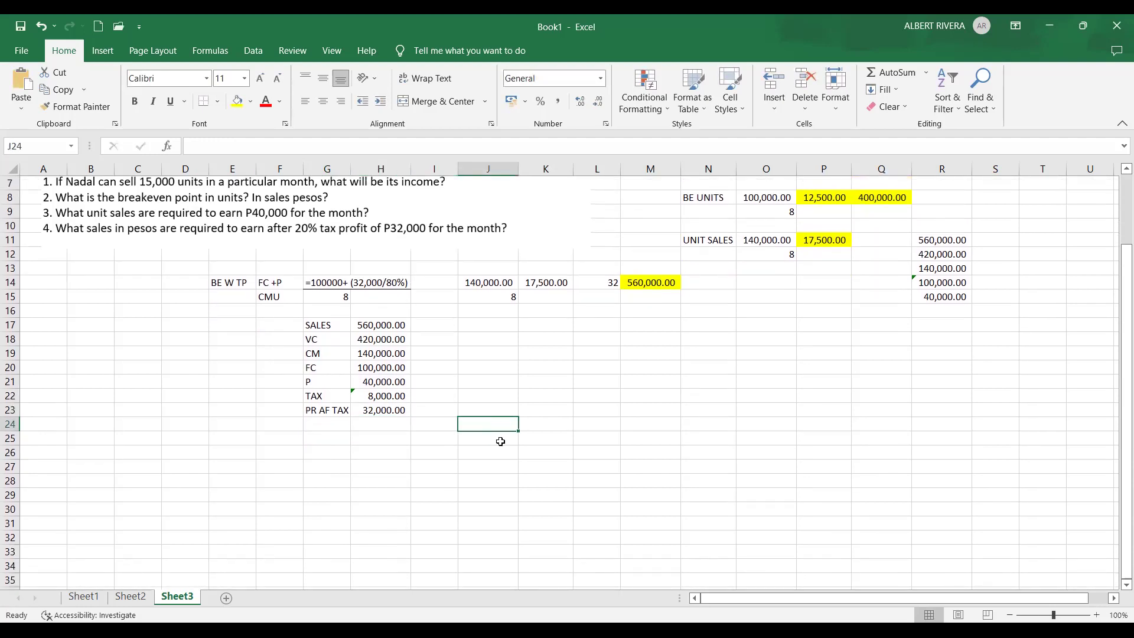
pyautogui.scroll(2, 500, 442)
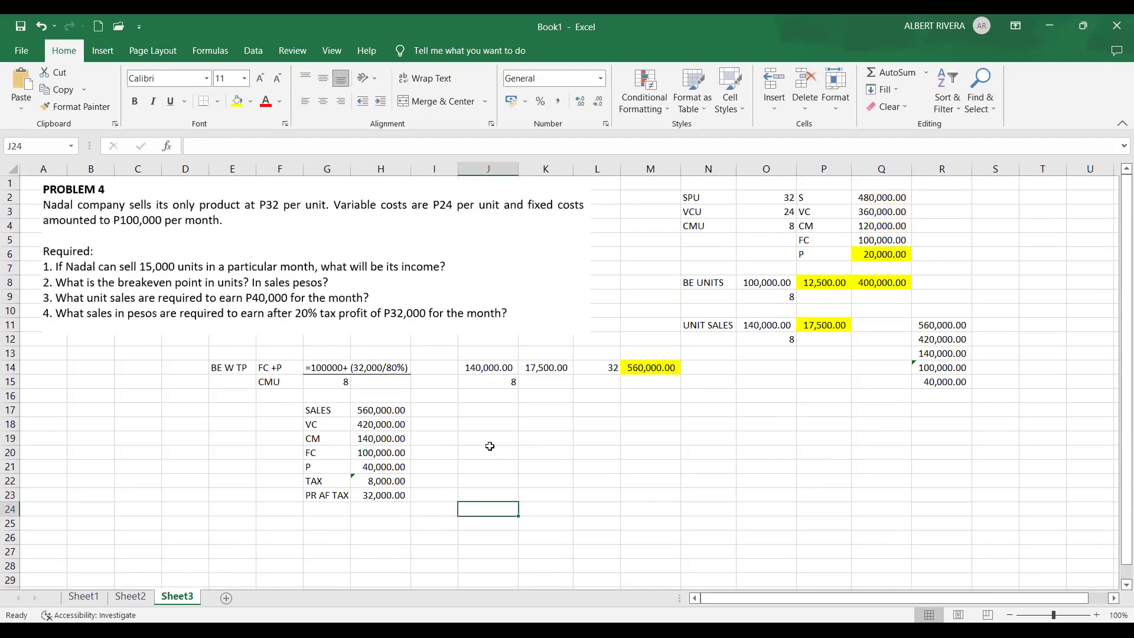
pyautogui.click(523, 409)
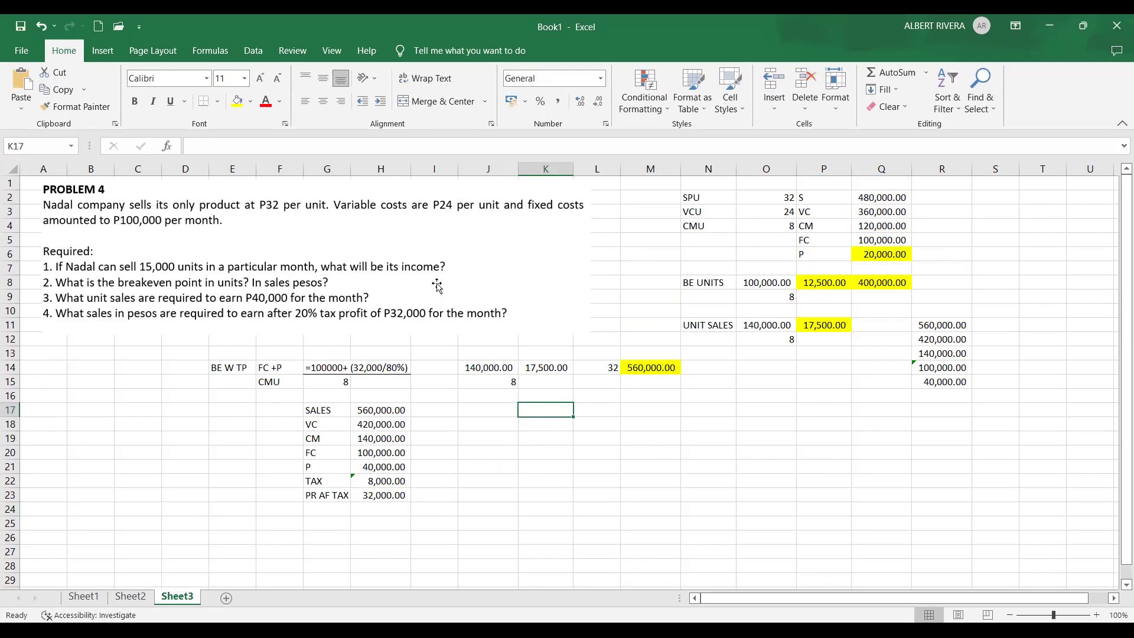
pyautogui.click(820, 285)
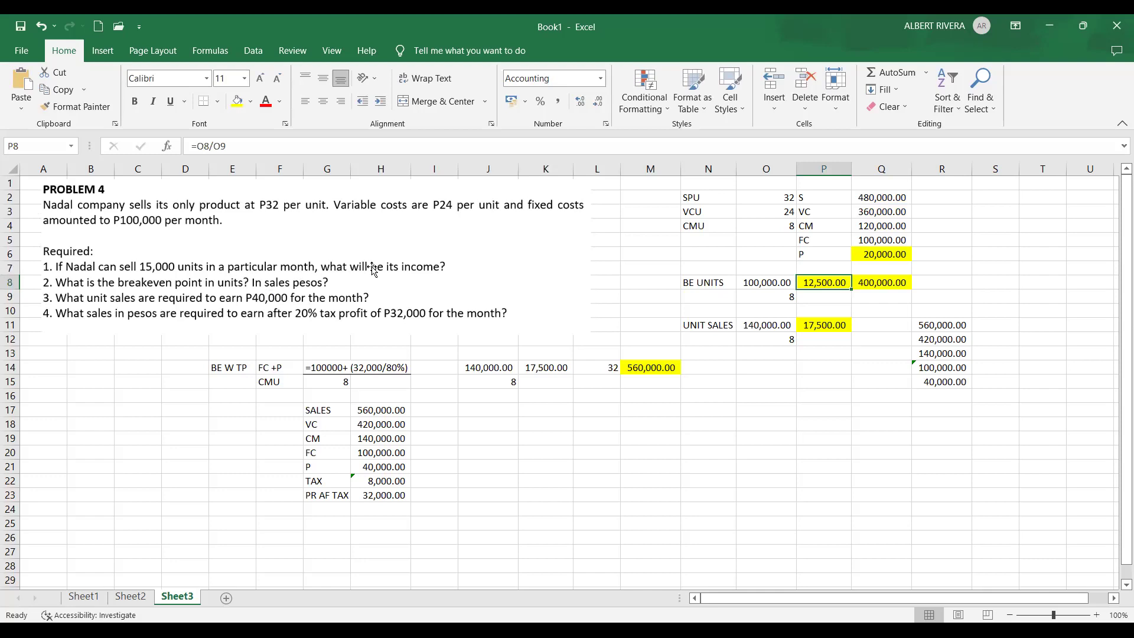
pyautogui.click(902, 253)
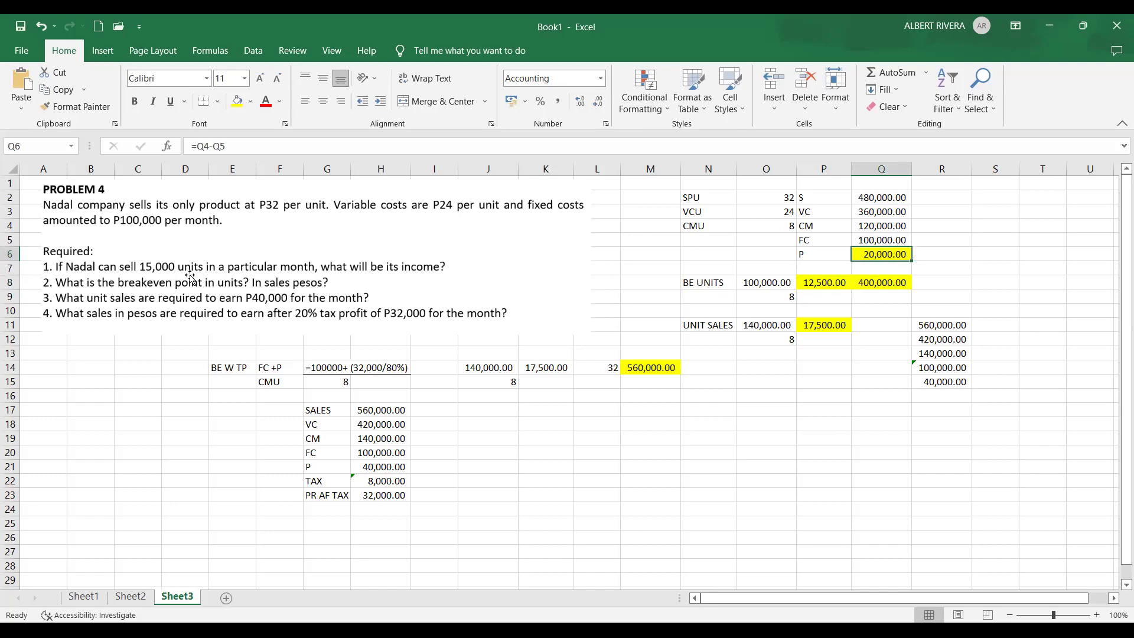
pyautogui.click(830, 285)
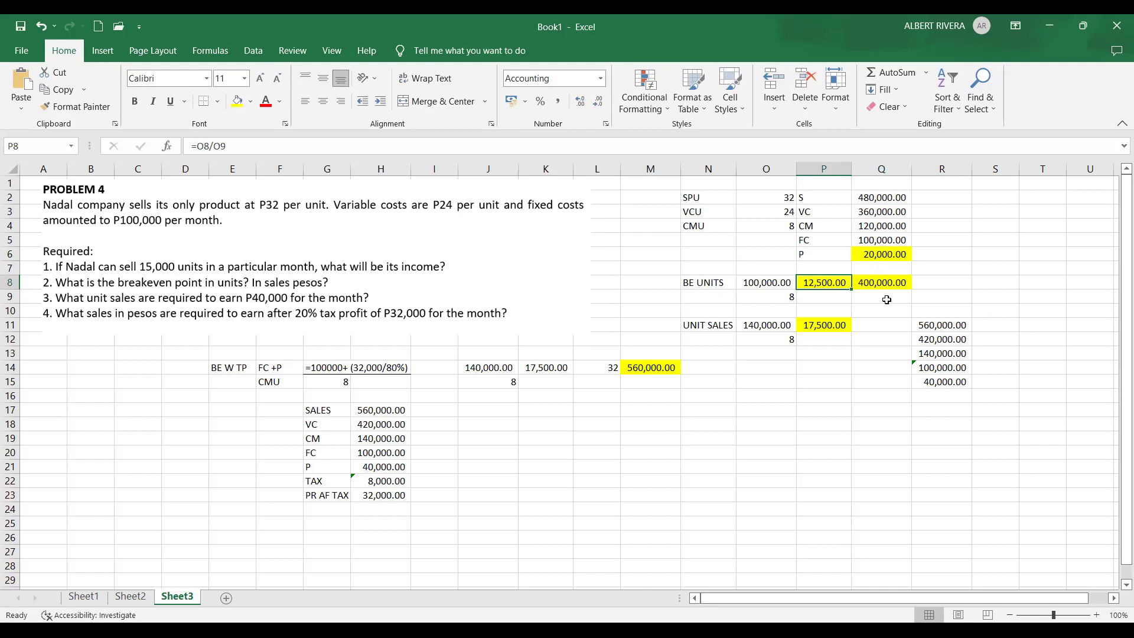
pyautogui.click(895, 283)
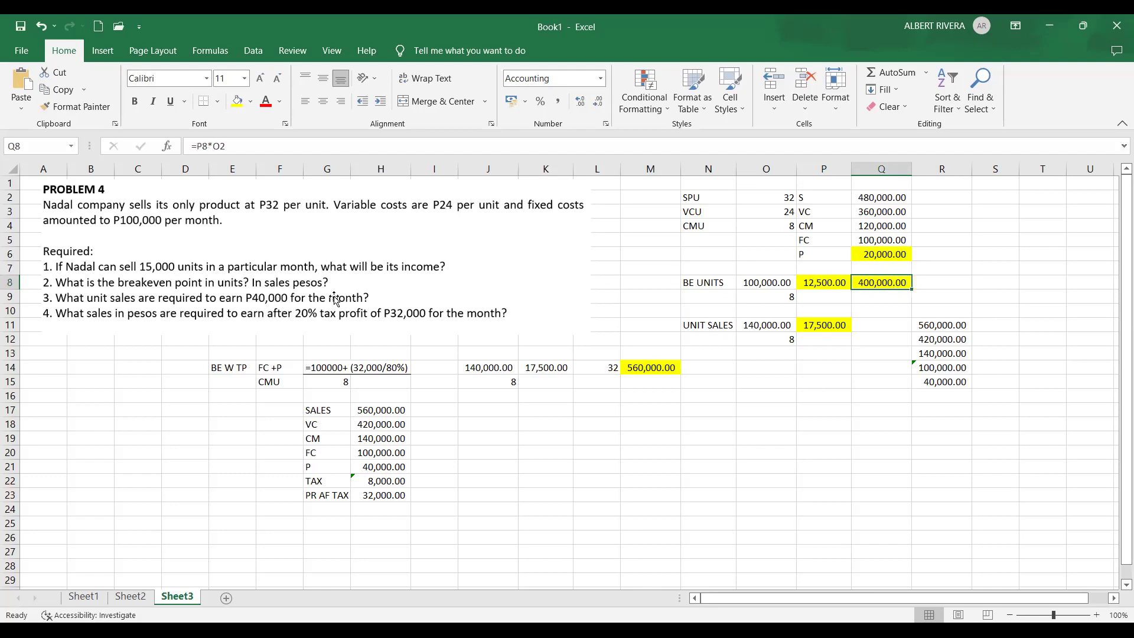
# Step: Review the highlighted unit sales and after-tax peso sales answers against questions 3 and 4 of Problem 4
pyautogui.click(840, 322)
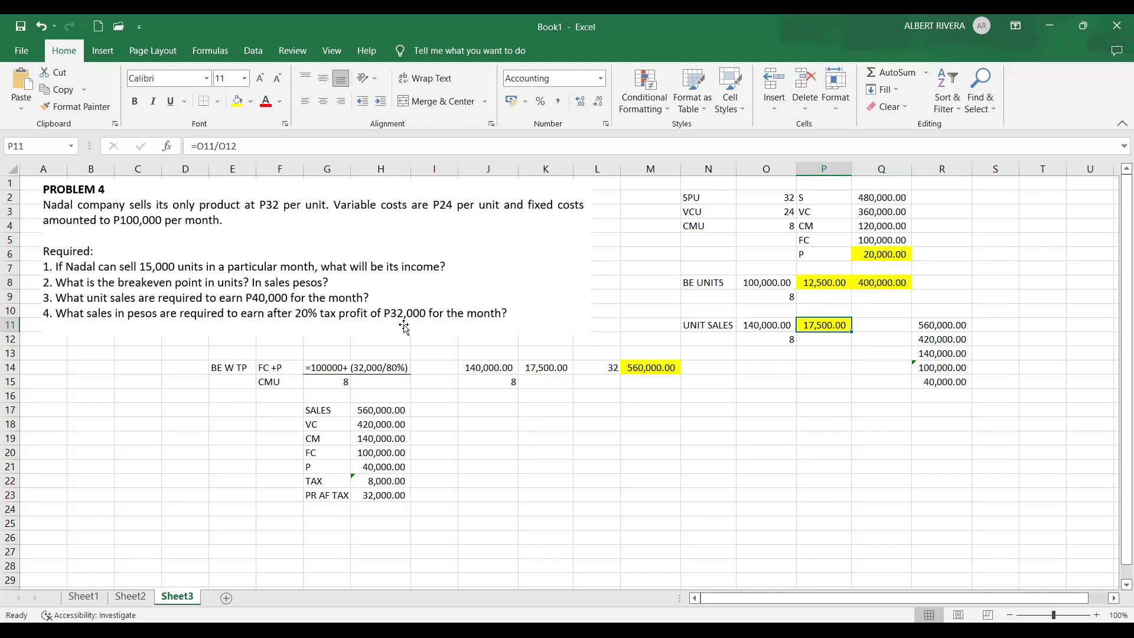
pyautogui.click(697, 431)
pyautogui.click(662, 366)
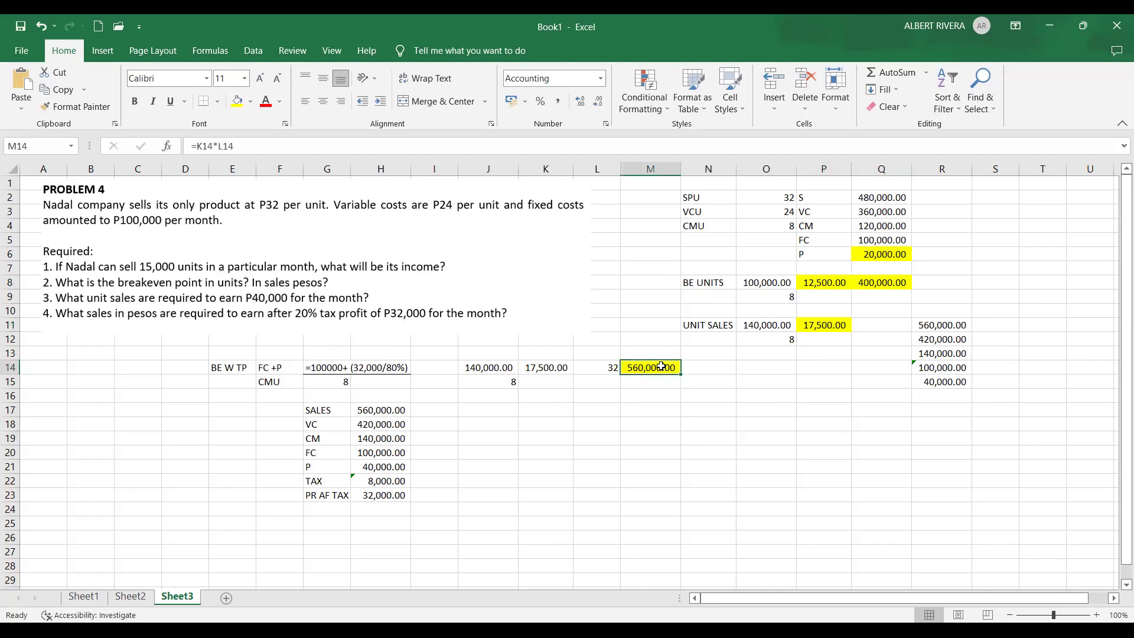
pyautogui.scroll(-1, 650, 461)
pyautogui.scroll(1, 644, 508)
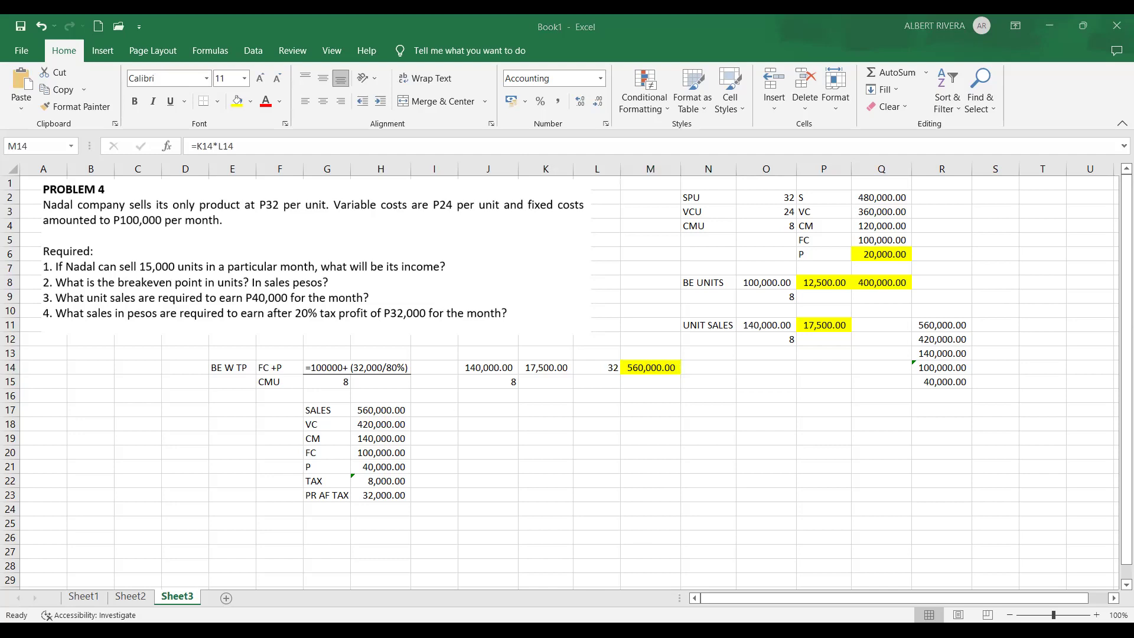
# Step: Switch to the MS-03 Word document and read Problem 5's Bergman Inc. data and its break-even and target profit questions
pyautogui.hotkey('alt', 'Tab')
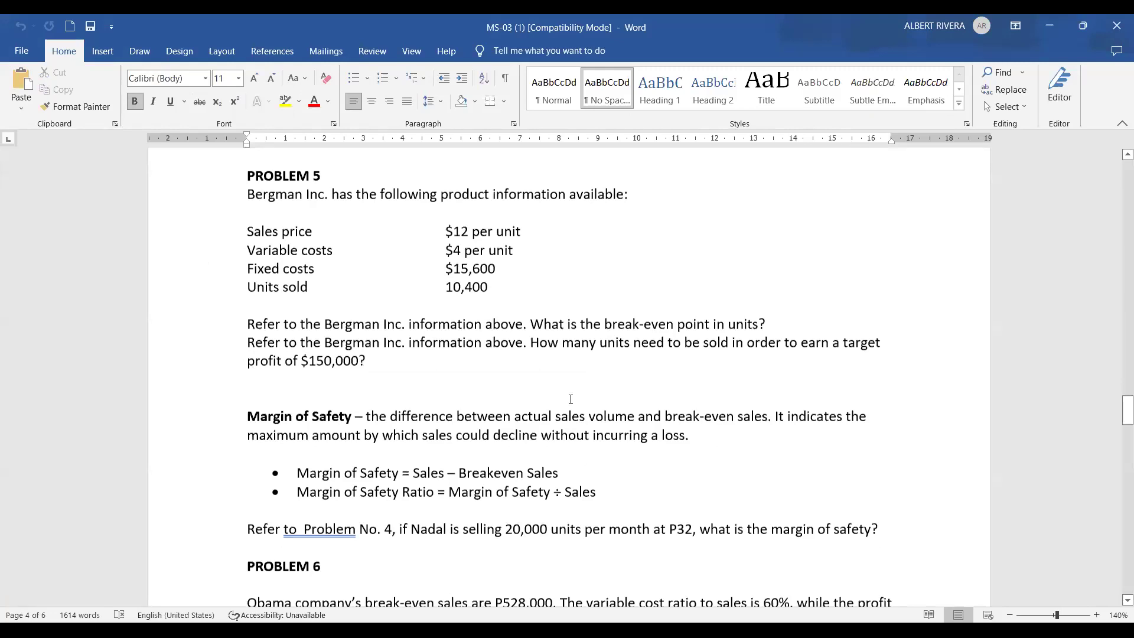
pyautogui.scroll(1, 571, 399)
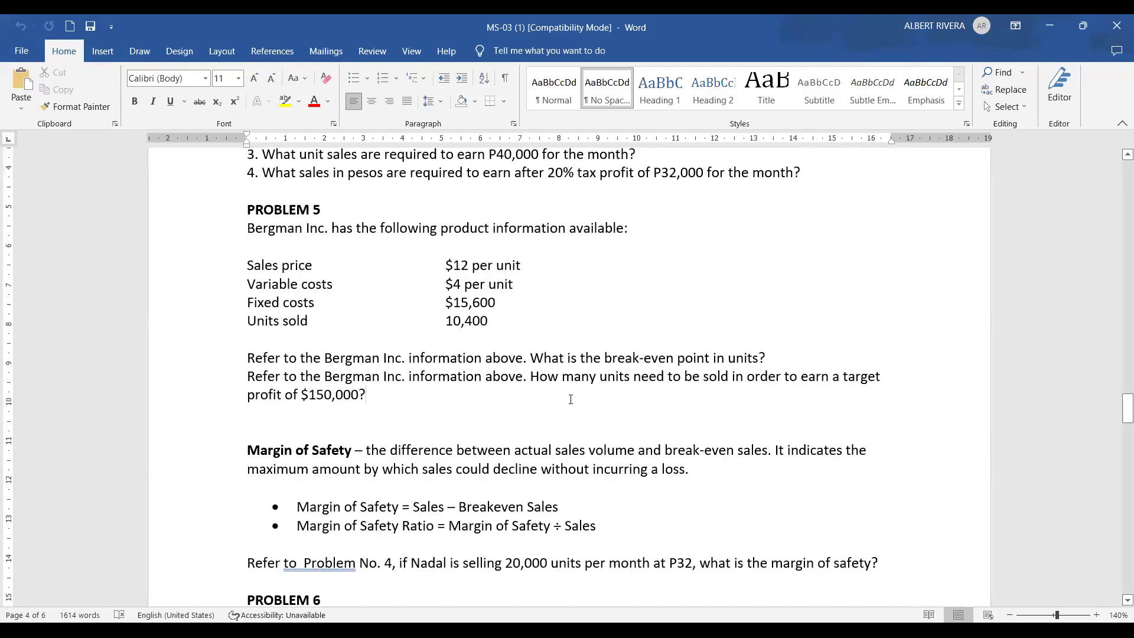
pyautogui.click(607, 358)
pyautogui.click(593, 378)
pyautogui.click(685, 377)
pyautogui.click(738, 377)
pyautogui.scroll(-1, 354, 378)
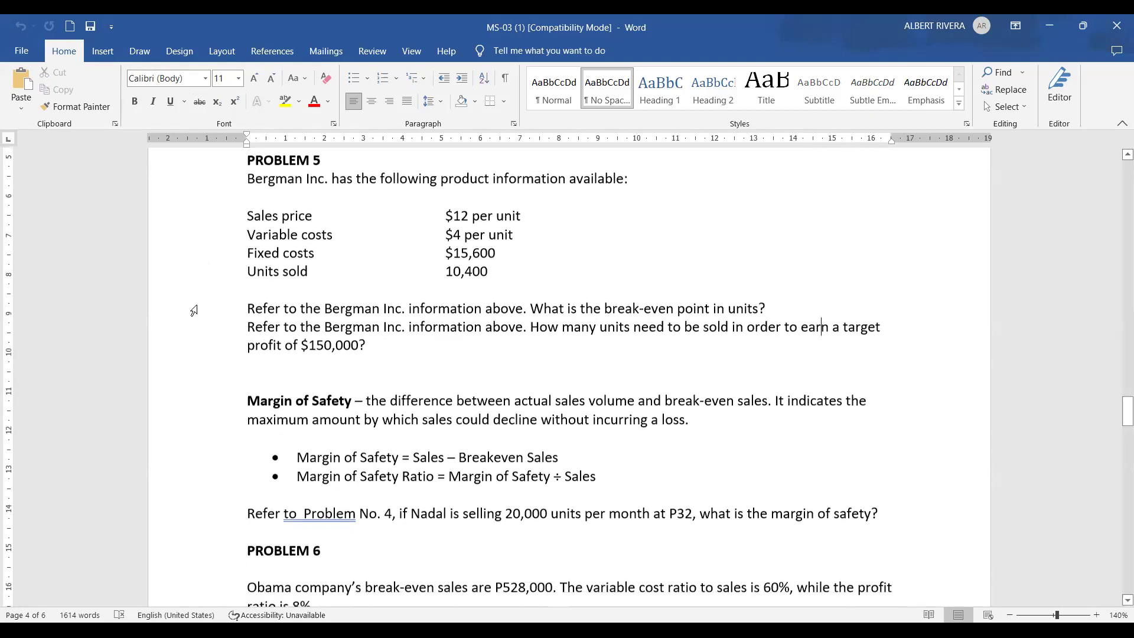
pyautogui.scroll(1, 418, 385)
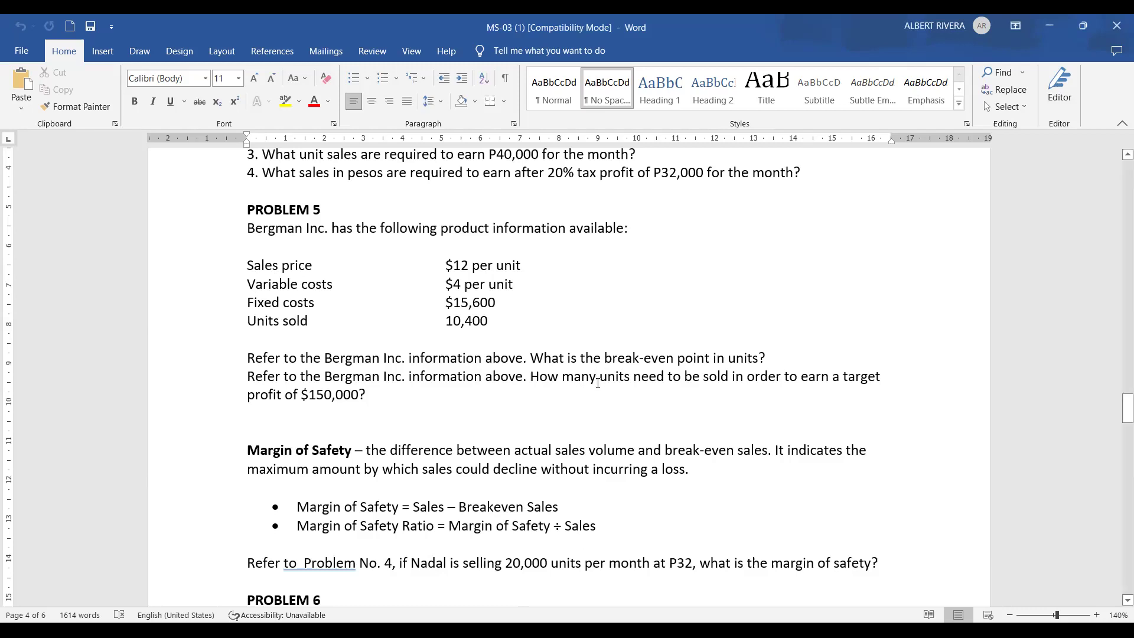
pyautogui.click(444, 404)
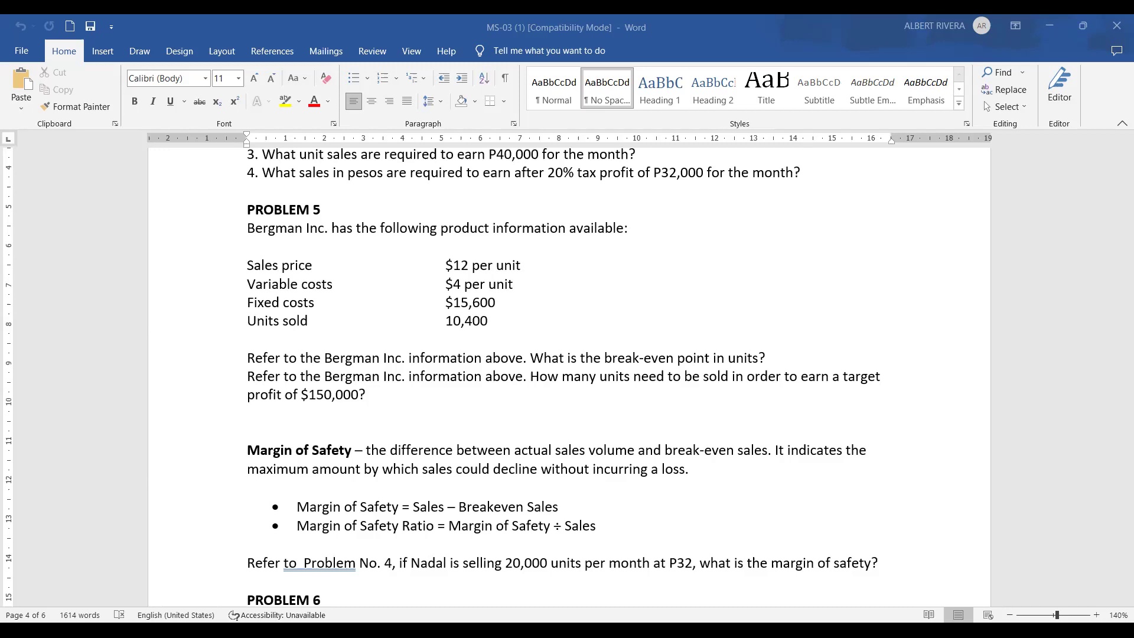
# Step: Return to the Excel workbook's Problem 5 sheet and label cell C15 BEP
pyautogui.hotkey('alt', 'Tab')
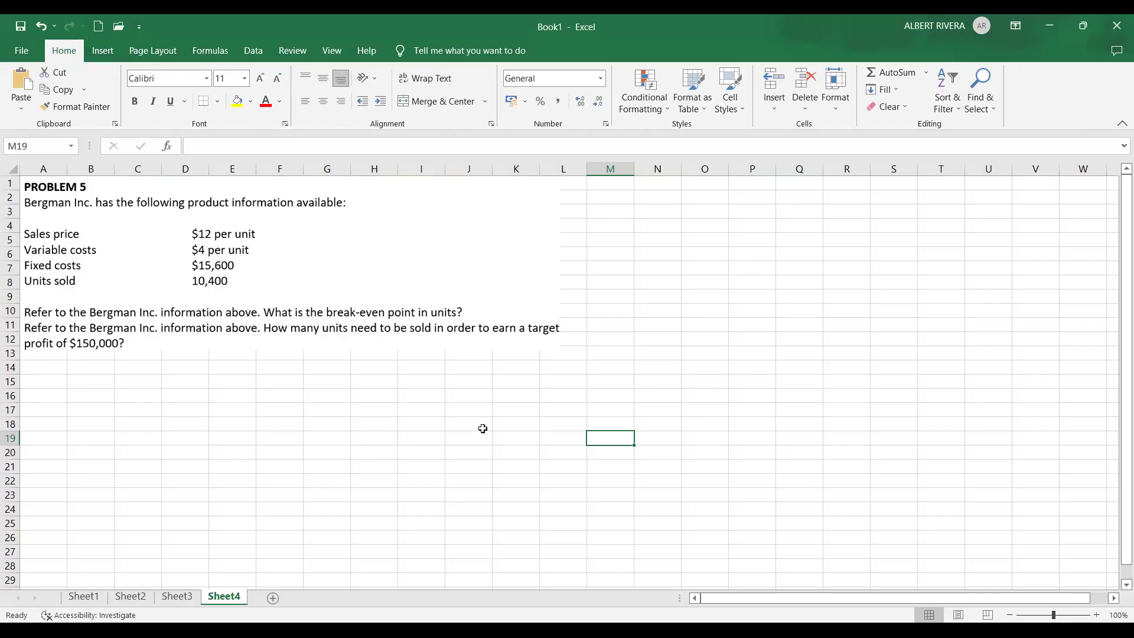
pyautogui.click(481, 427)
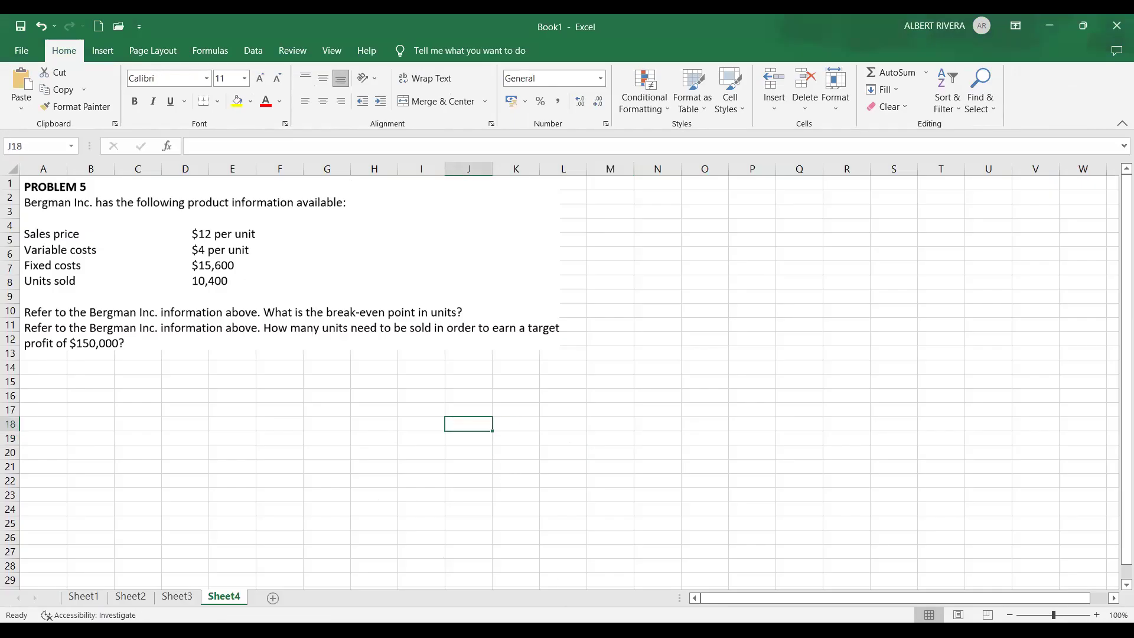
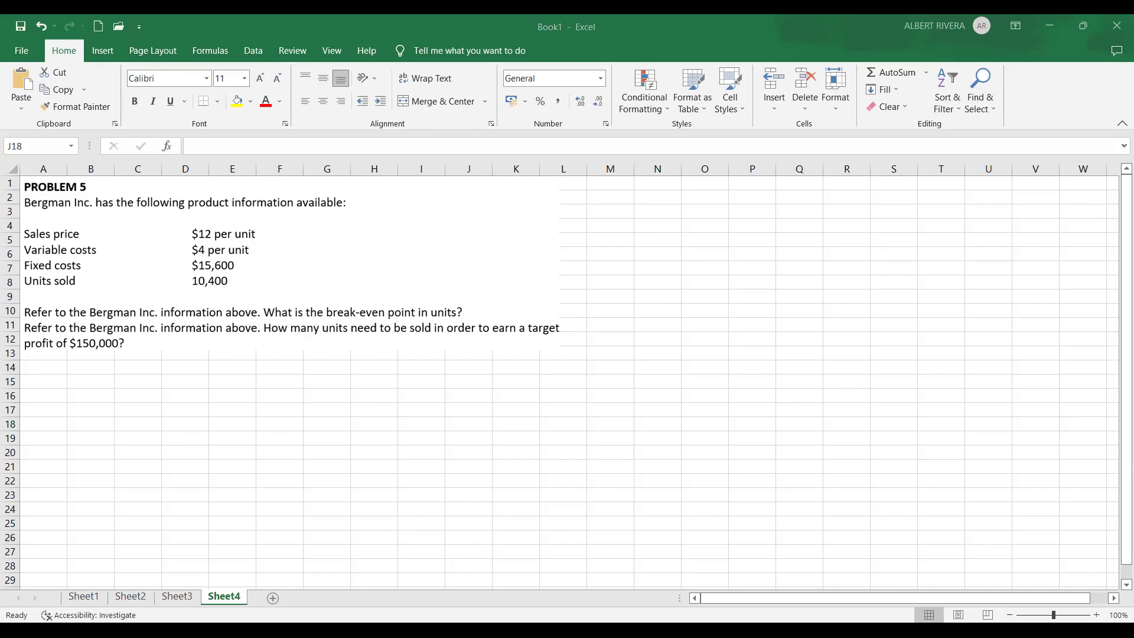
pyautogui.click(421, 467)
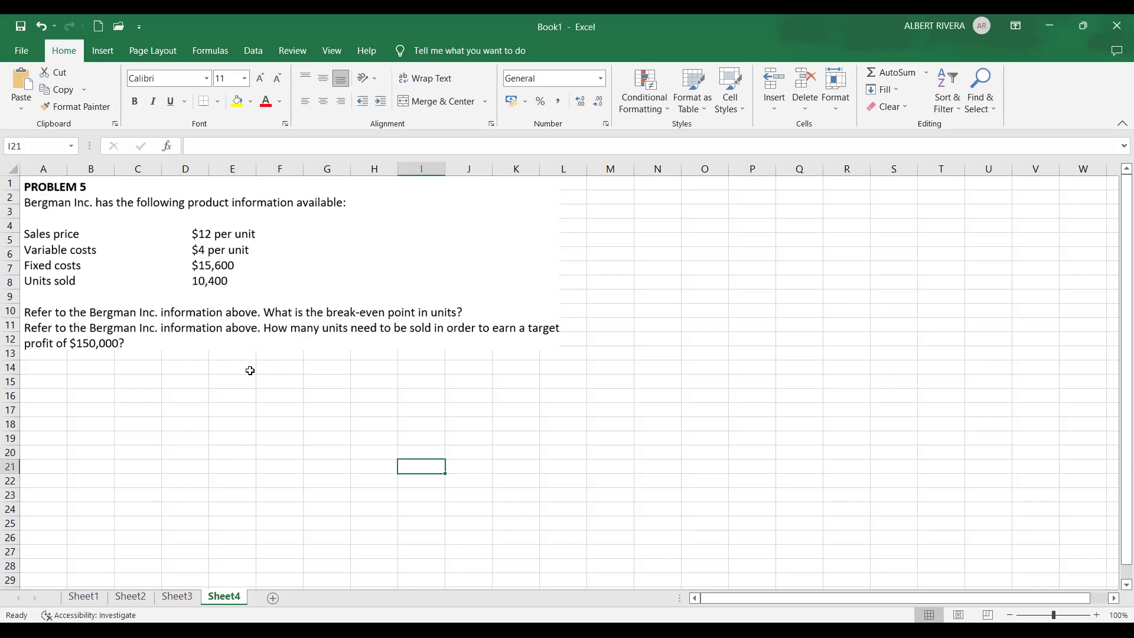
pyautogui.click(245, 409)
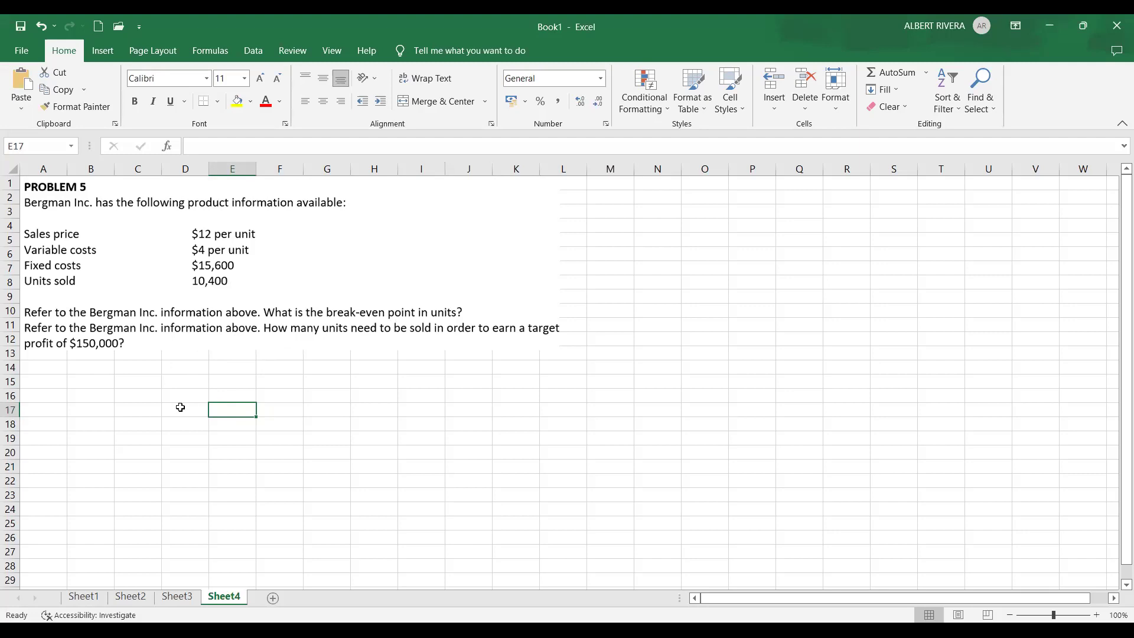
pyautogui.click(182, 382)
pyautogui.click(154, 382)
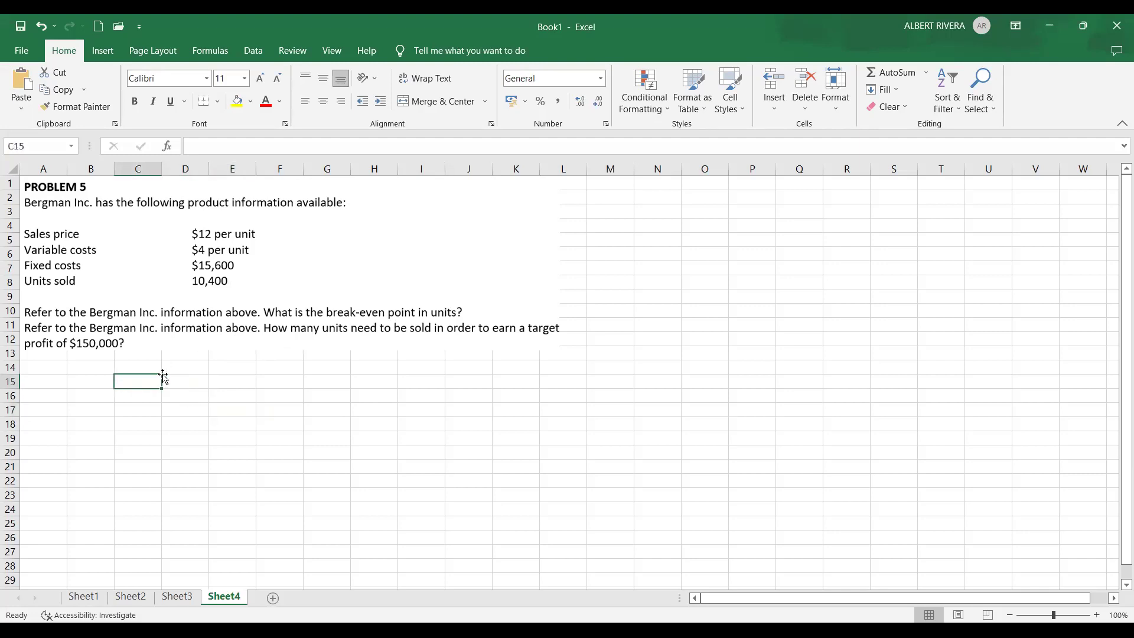
pyautogui.write('B')
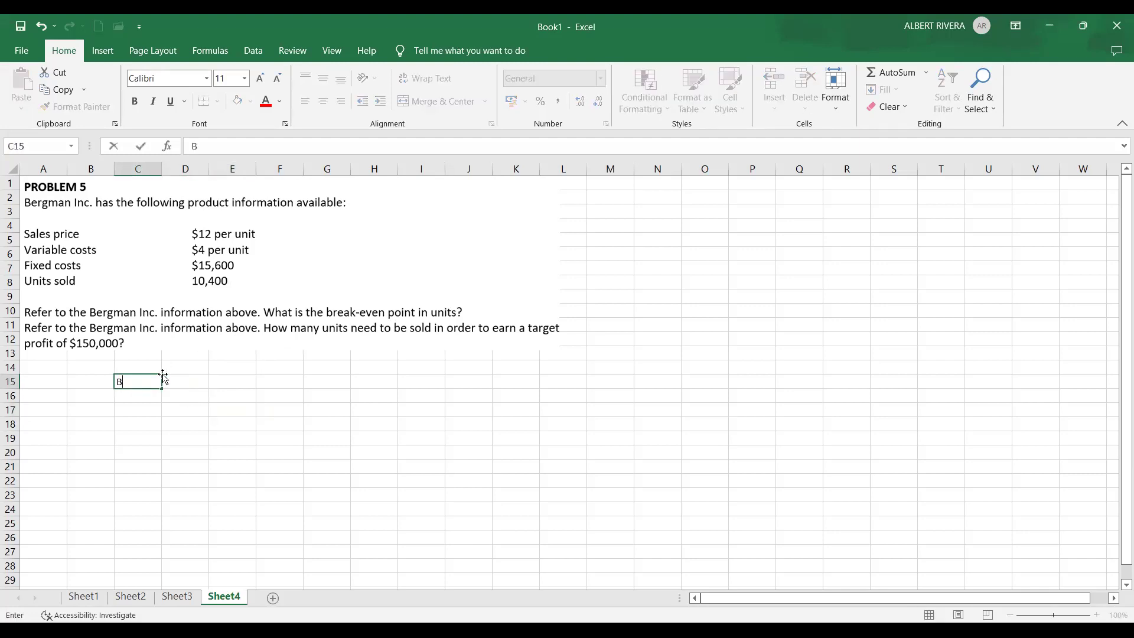
pyautogui.write('EP')
pyautogui.press('Tab')
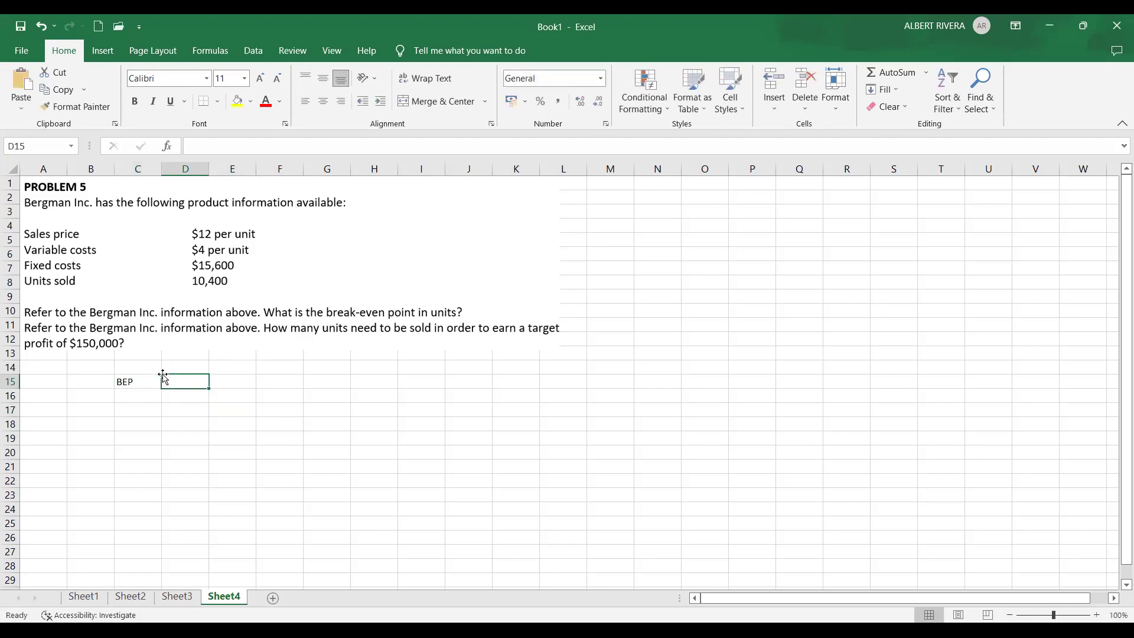
# Step: Enter the fixed costs of 15600 in D15 and the contribution margin per unit of 8 in D16
pyautogui.write('1')
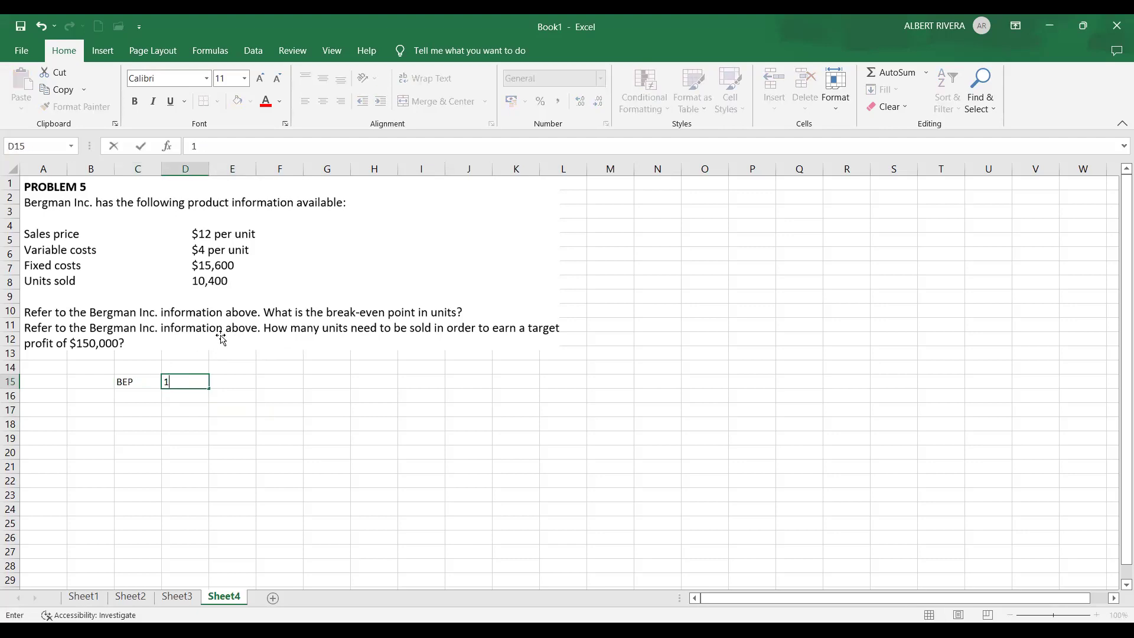
pyautogui.write('5')
pyautogui.write('60')
pyautogui.press('BackSpace')
pyautogui.write('00')
pyautogui.press('Return')
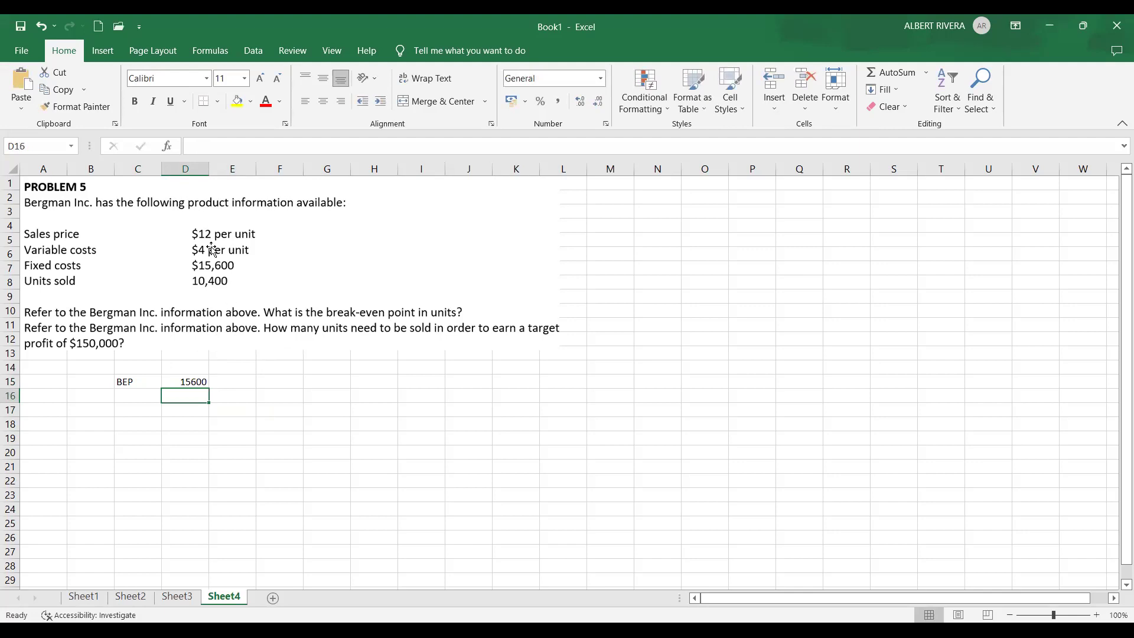
pyautogui.write('8')
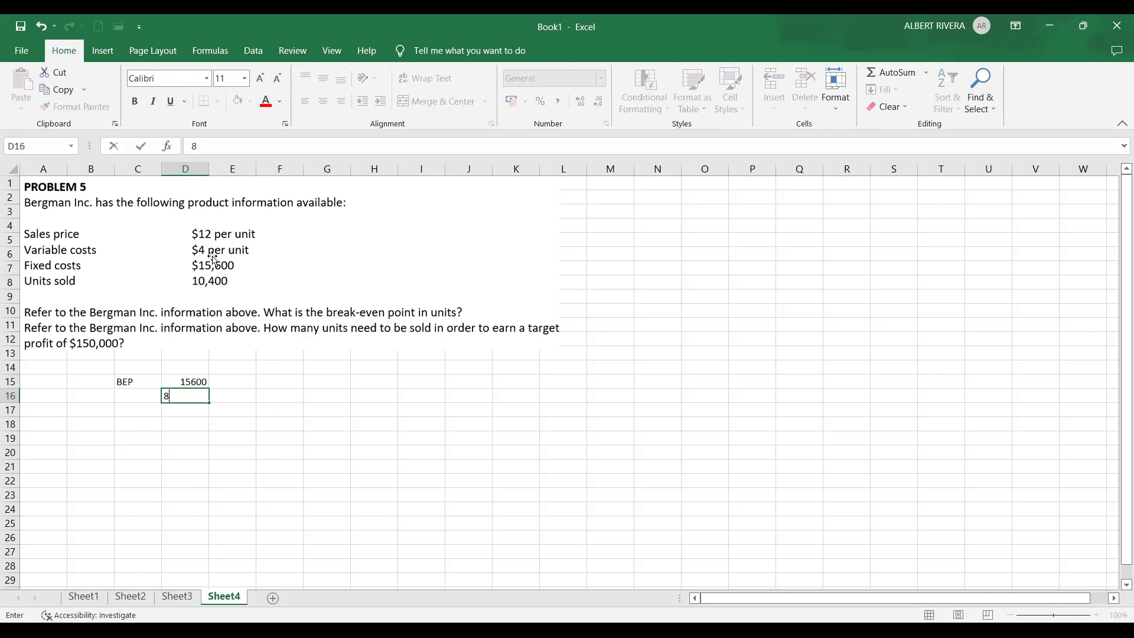
# Step: Calculate the break-even point in units in E15 with =D15/D16
pyautogui.click(233, 381)
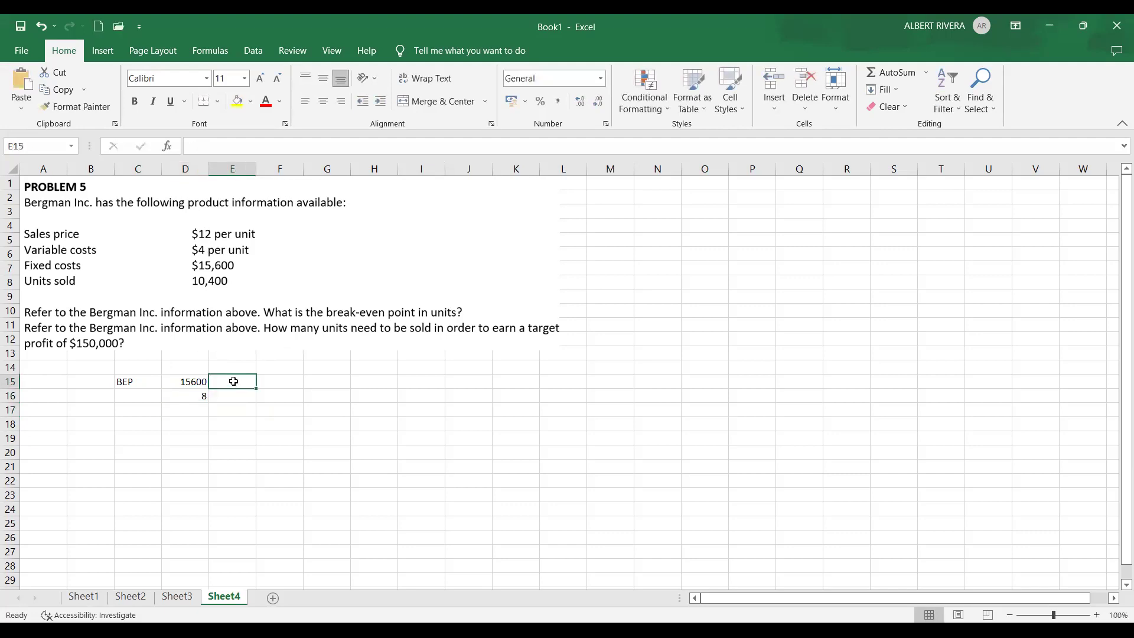
pyautogui.write('=')
pyautogui.press('Left')
pyautogui.write('/')
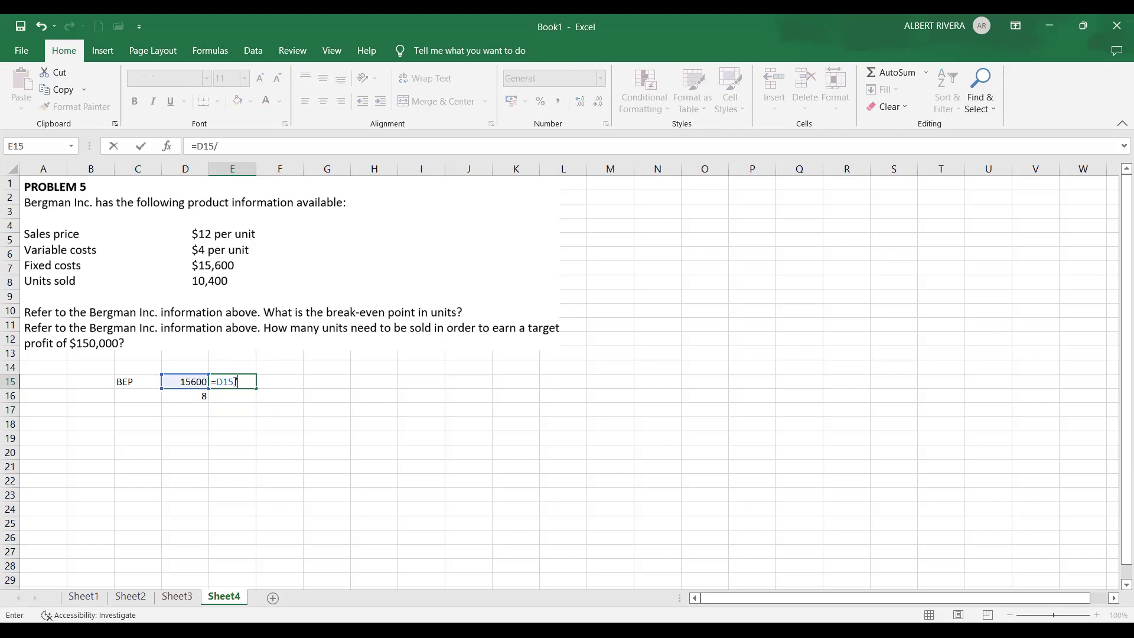
pyautogui.click(191, 403)
pyautogui.press('Return')
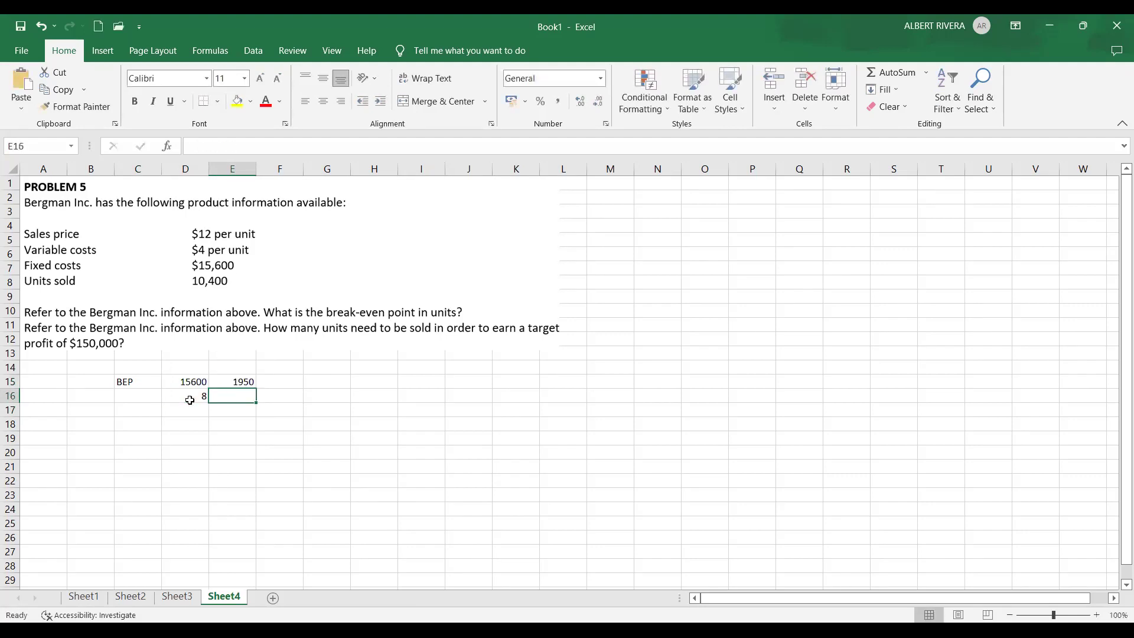
# Step: Format the break-even units in E15 with the comma style and a yellow fill
pyautogui.click(234, 381)
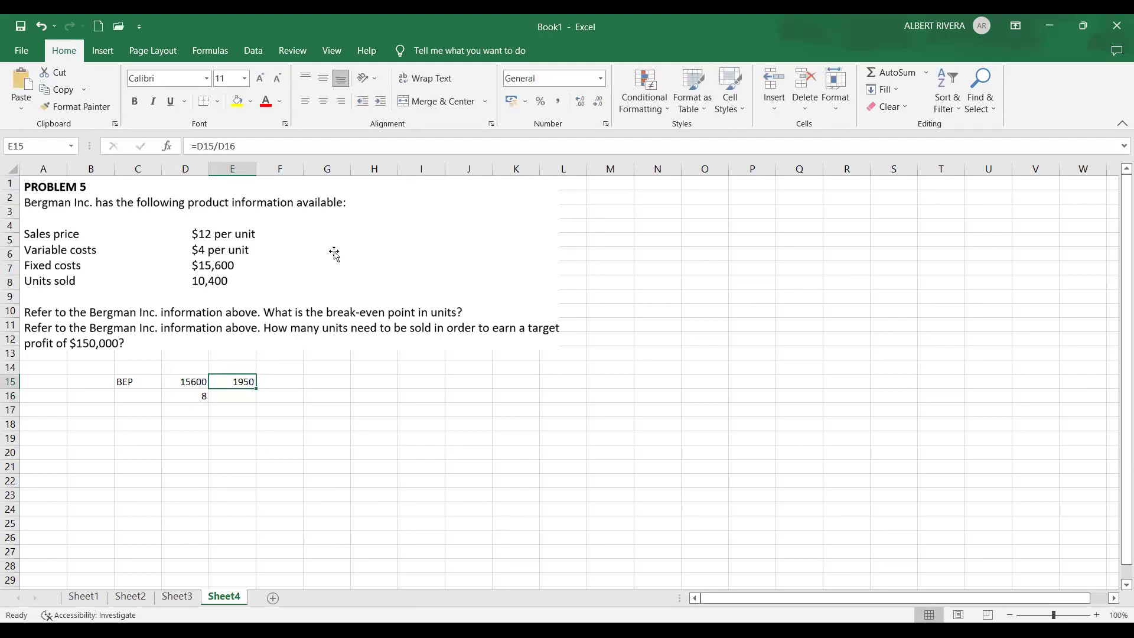
pyautogui.click(557, 101)
pyautogui.click(237, 101)
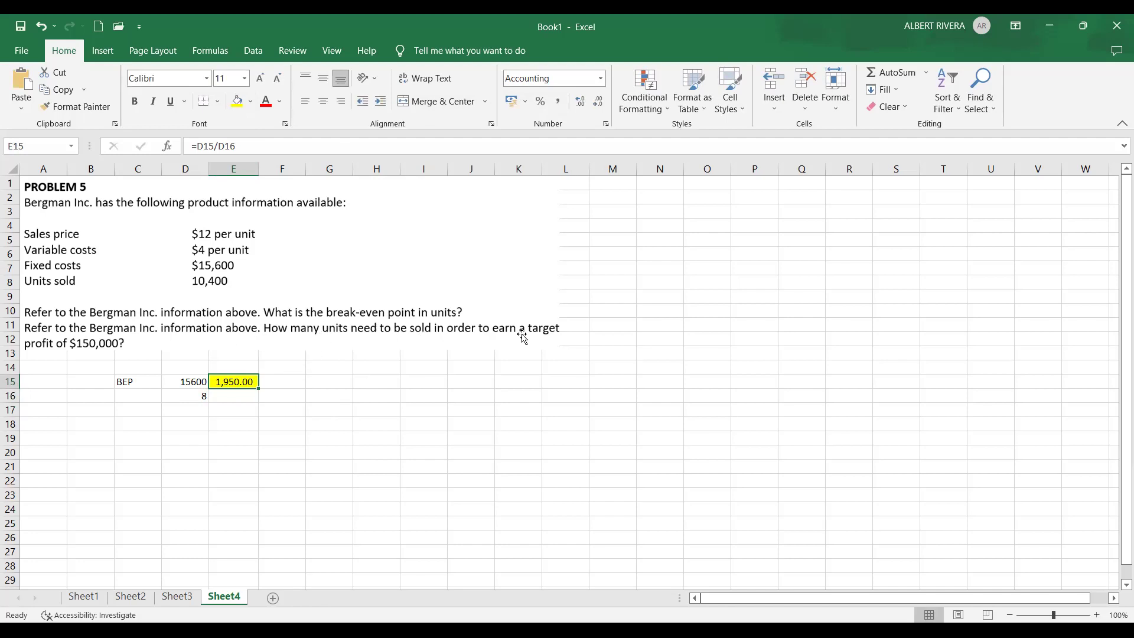
# Step: Label C18 #UNITS WITH TP and fit column C's width to the text
pyautogui.click(149, 430)
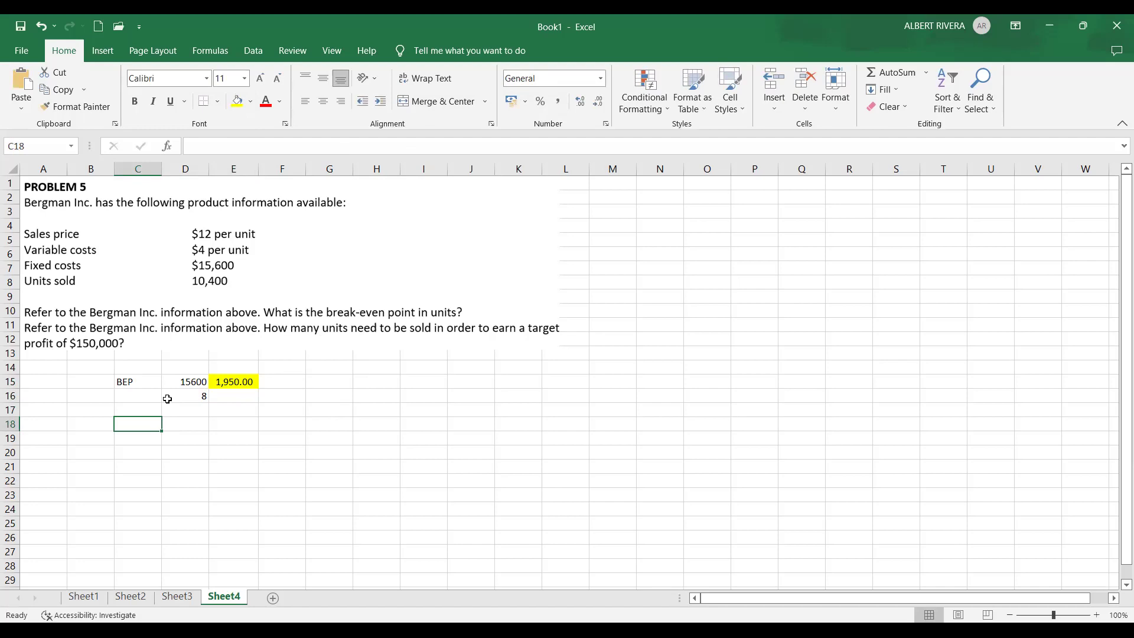
pyautogui.write('#UNITS WIT')
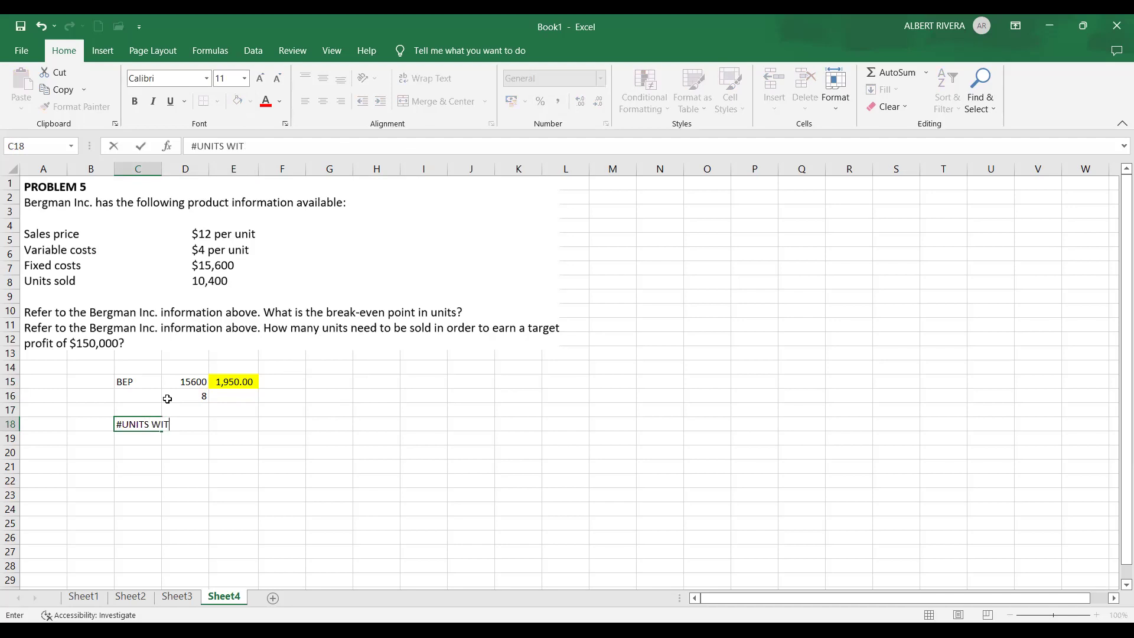
pyautogui.write('H TP')
pyautogui.press('Return')
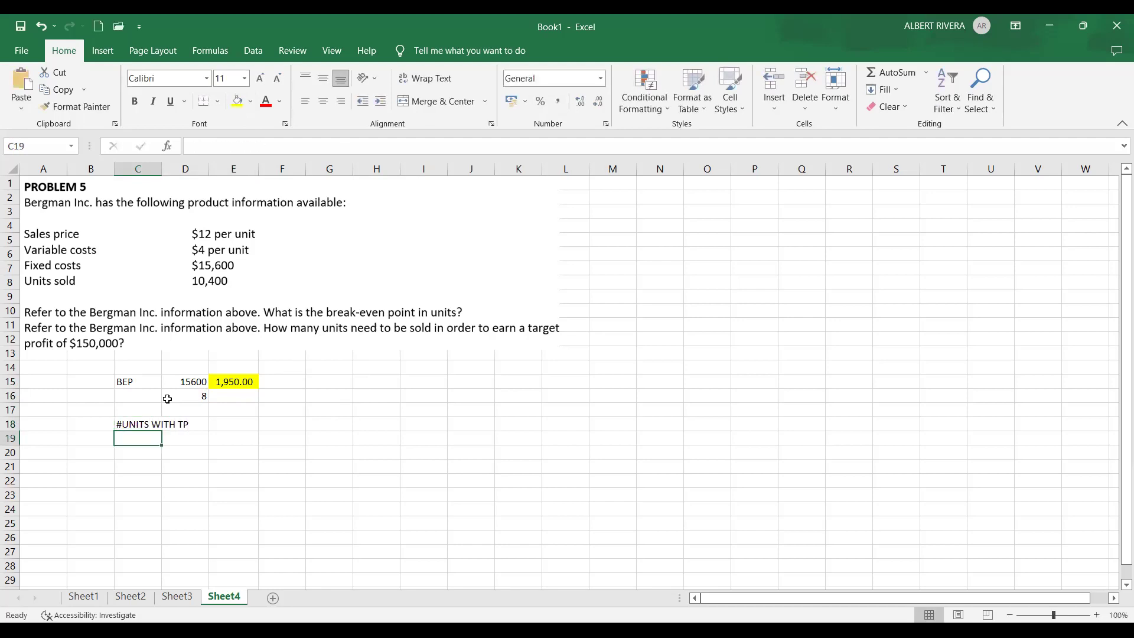
pyautogui.doubleClick(162, 169)
# Step: Add fixed costs and target profit in D18 with =15600+150000 and enter the unit contribution margin 8 in D19
pyautogui.click(234, 425)
pyautogui.write('=')
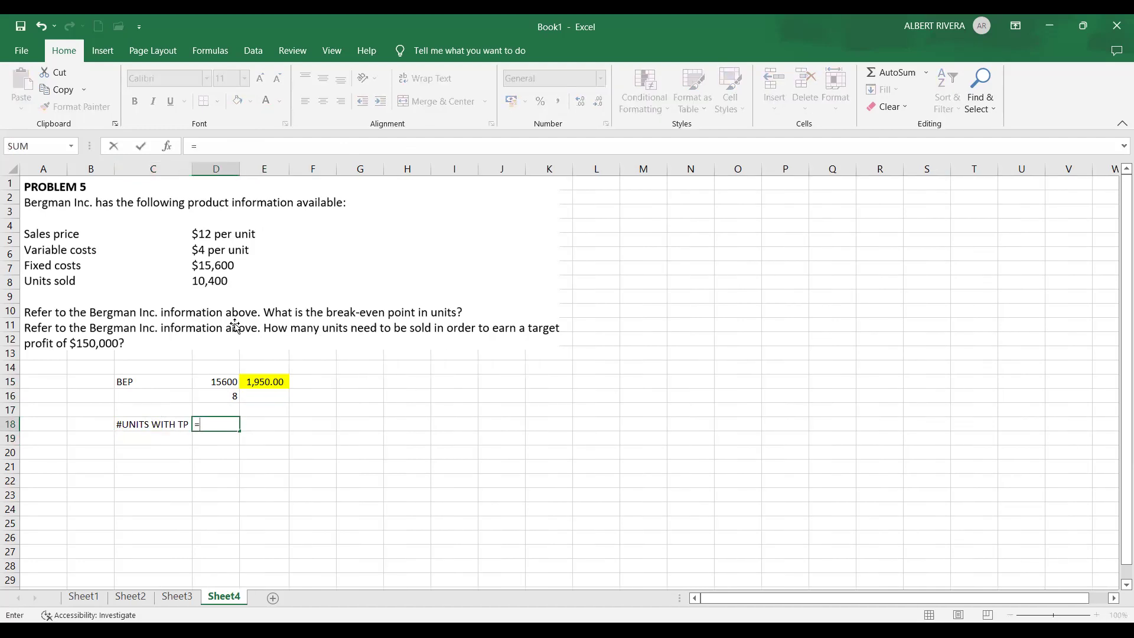
pyautogui.write('15600+')
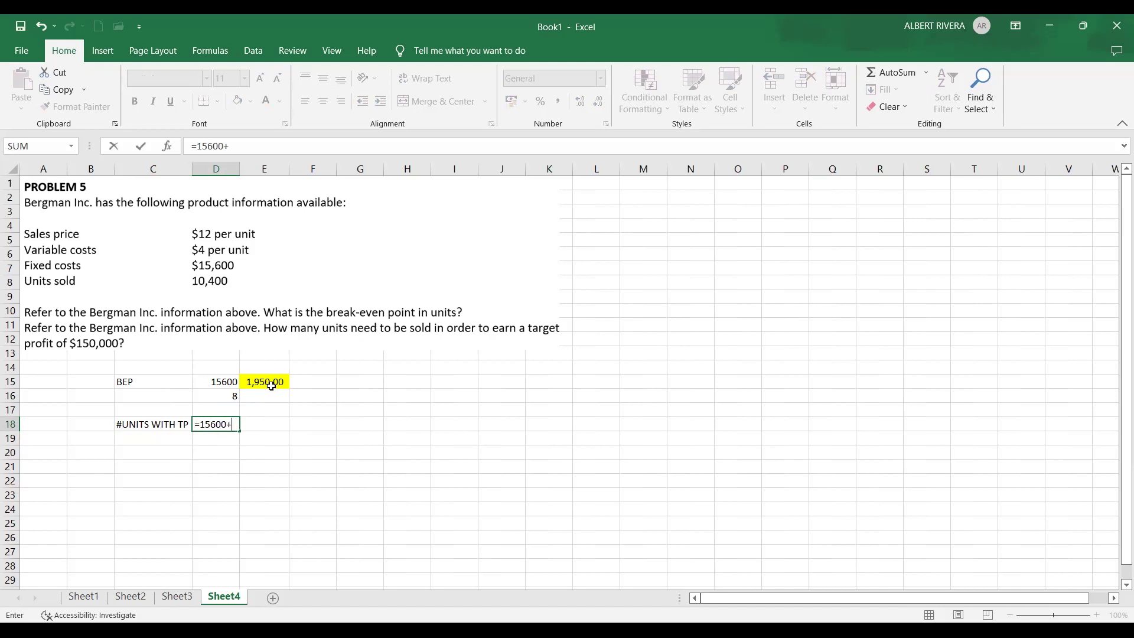
pyautogui.write('150000')
pyautogui.press('Return')
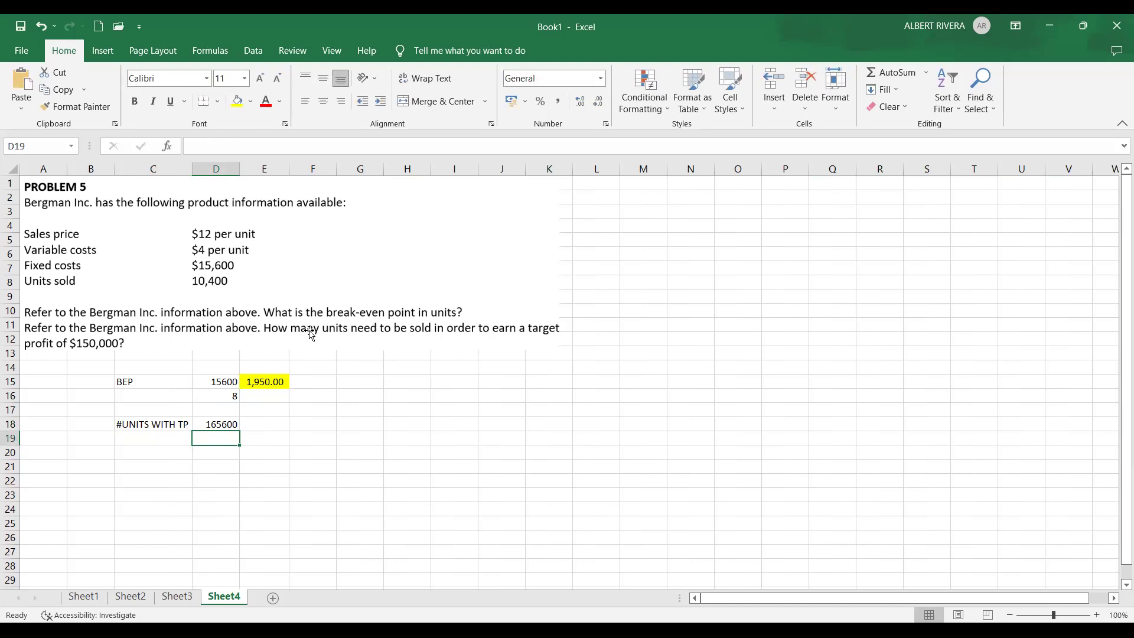
pyautogui.write('8')
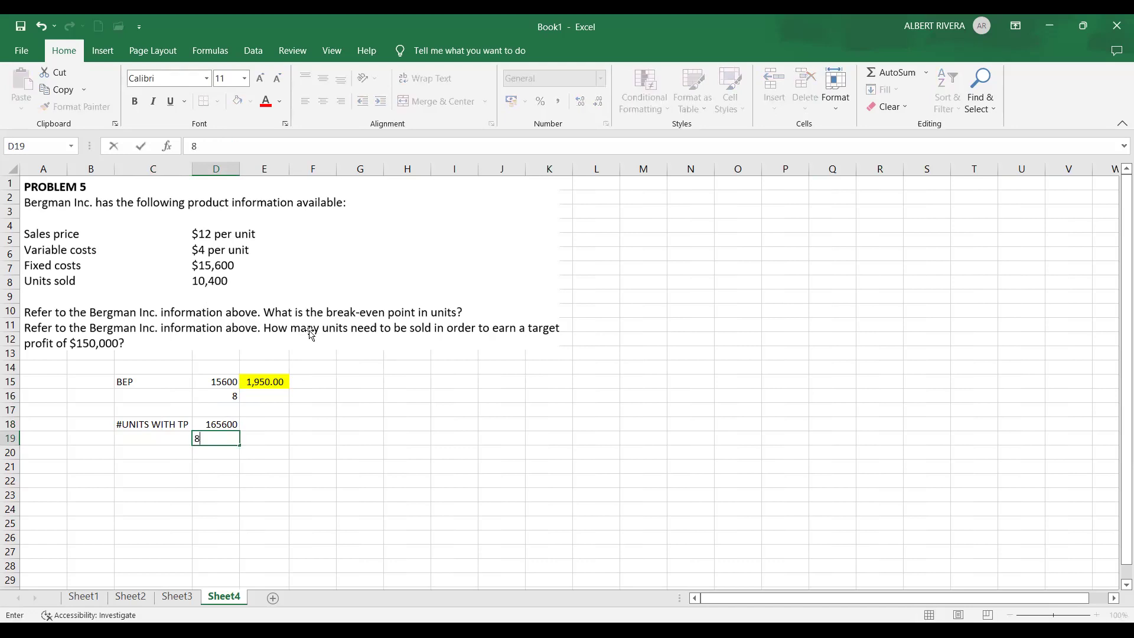
pyautogui.press('Return')
# Step: Calculate the units needed for the target profit in E18 with =D18/D19 and select the result
pyautogui.click(279, 425)
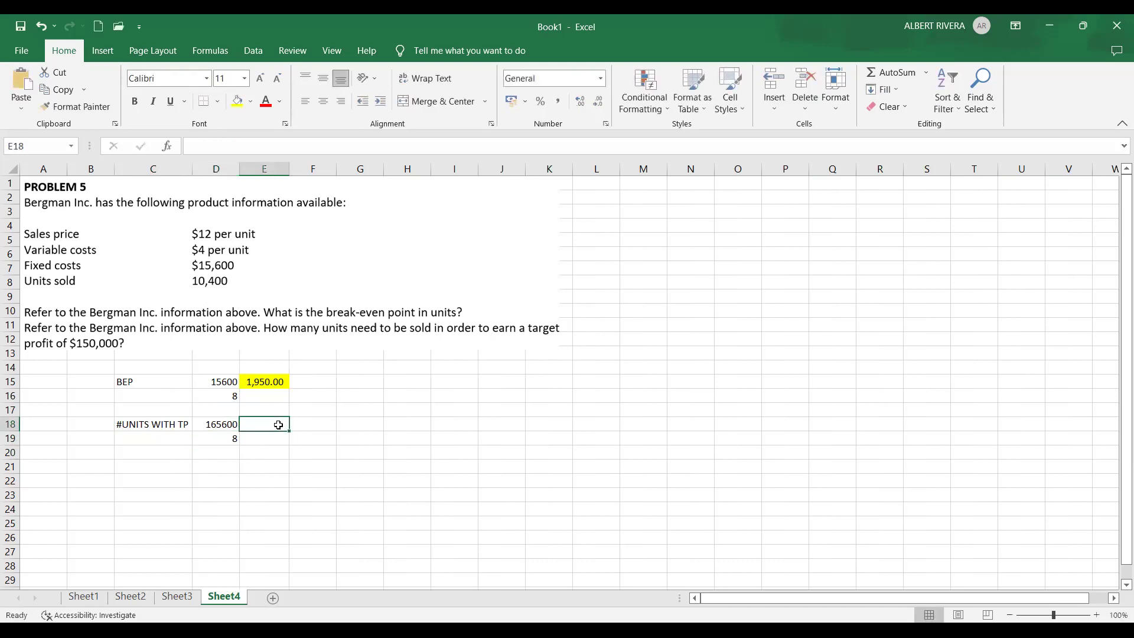
pyautogui.write('-')
pyautogui.press('BackSpace')
pyautogui.write('=')
pyautogui.click(214, 430)
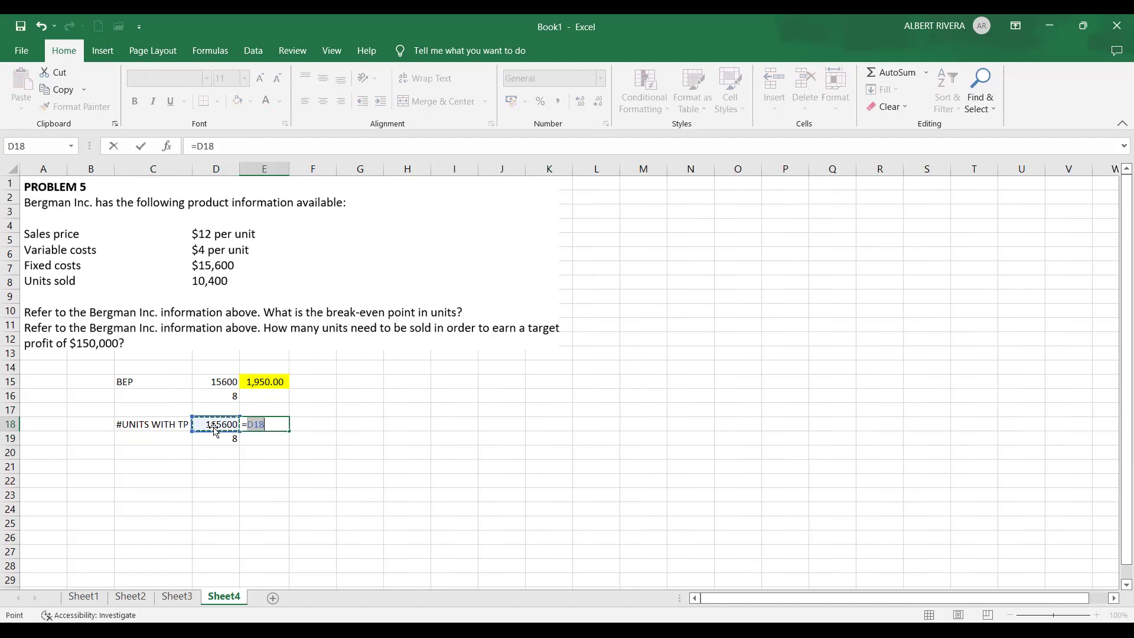
pyautogui.write('/')
pyautogui.click(217, 437)
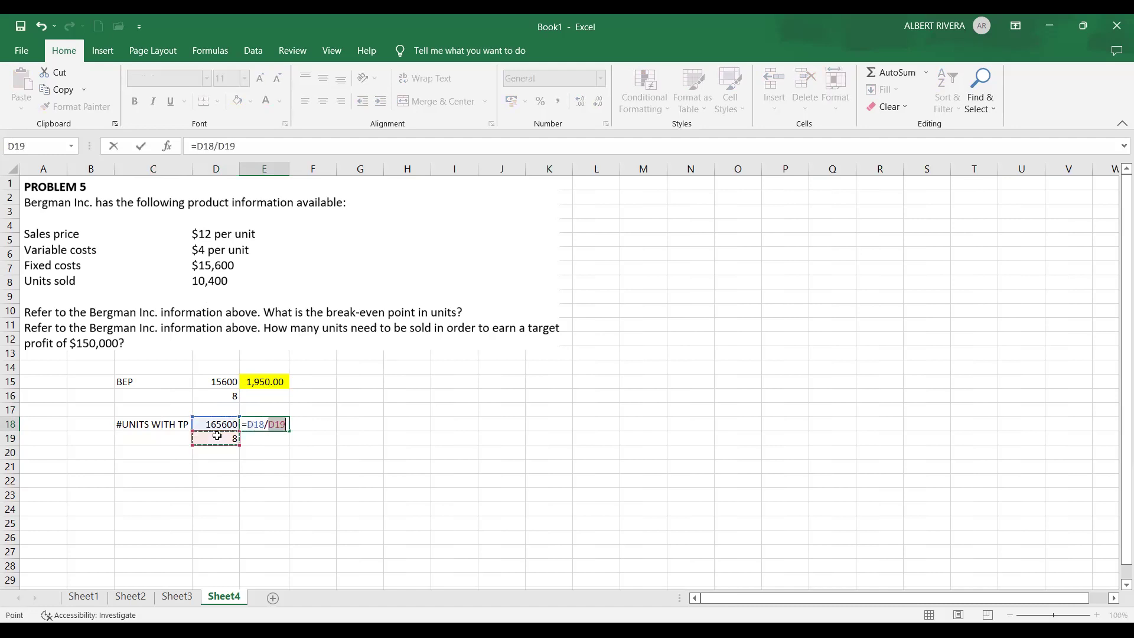
pyautogui.press('Return')
pyautogui.click(267, 423)
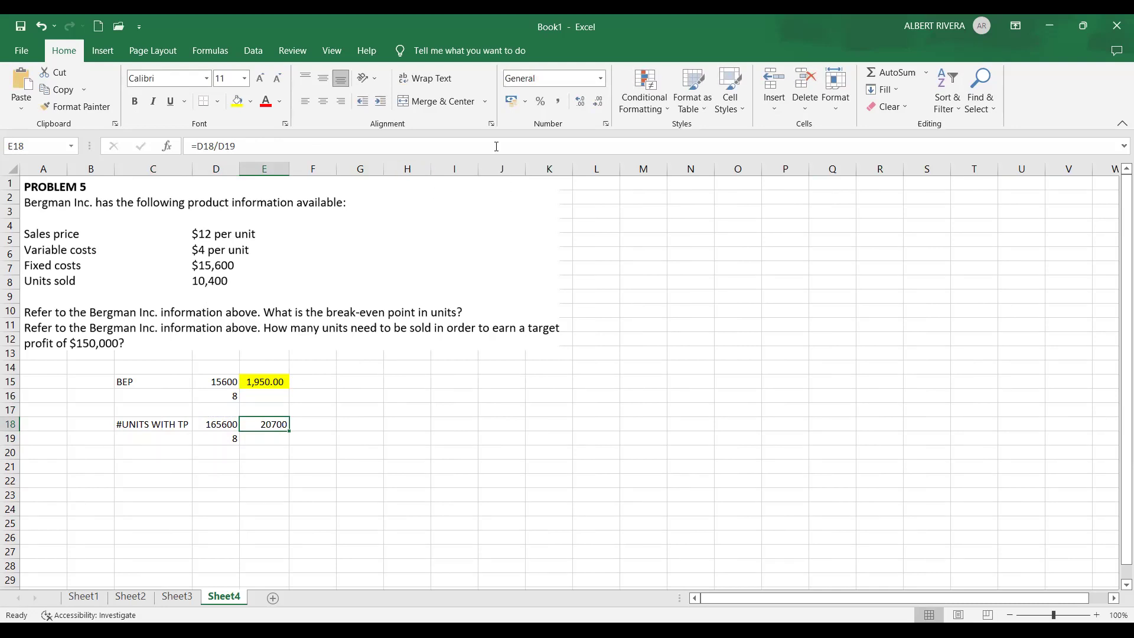
# Step: Format the target-profit units in E18 with the comma style
pyautogui.click(558, 101)
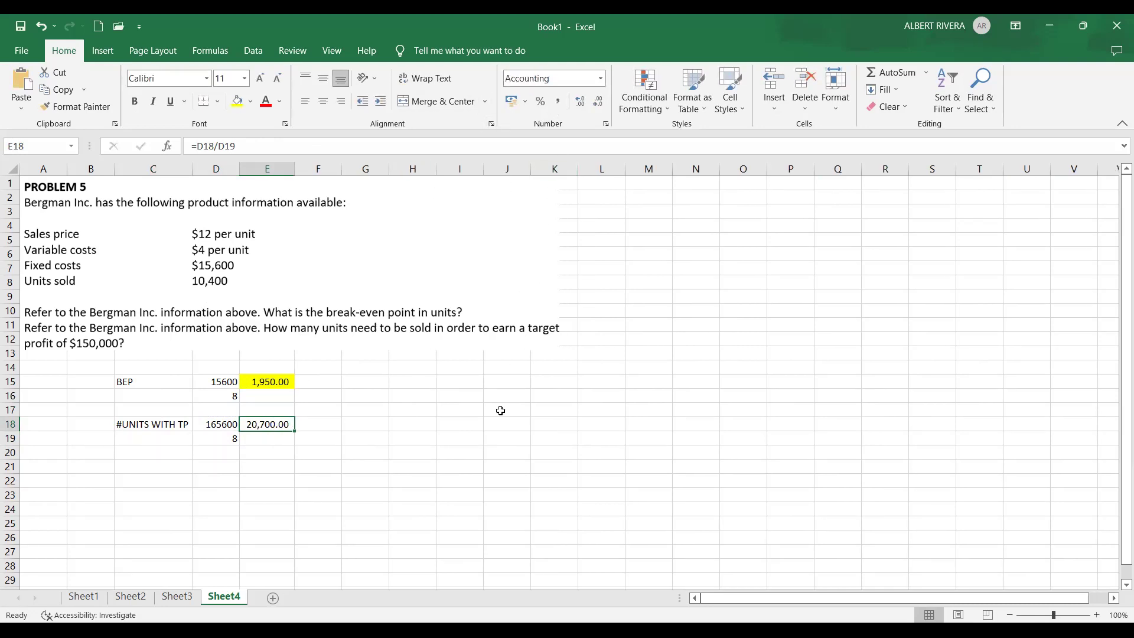
pyautogui.click(499, 409)
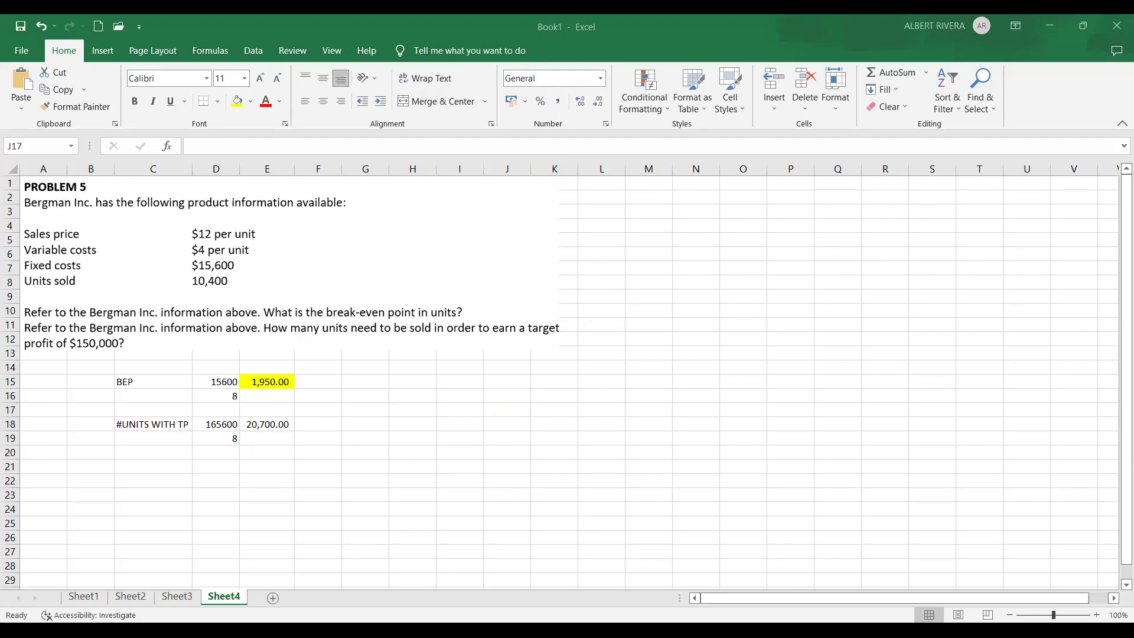
# Step: Switch to the MS-03 document in Word and read the Margin of Safety definition, its formulas and the follow-up question
pyautogui.hotkey('alt', 'Tab')
pyautogui.scroll(1, 388, 402)
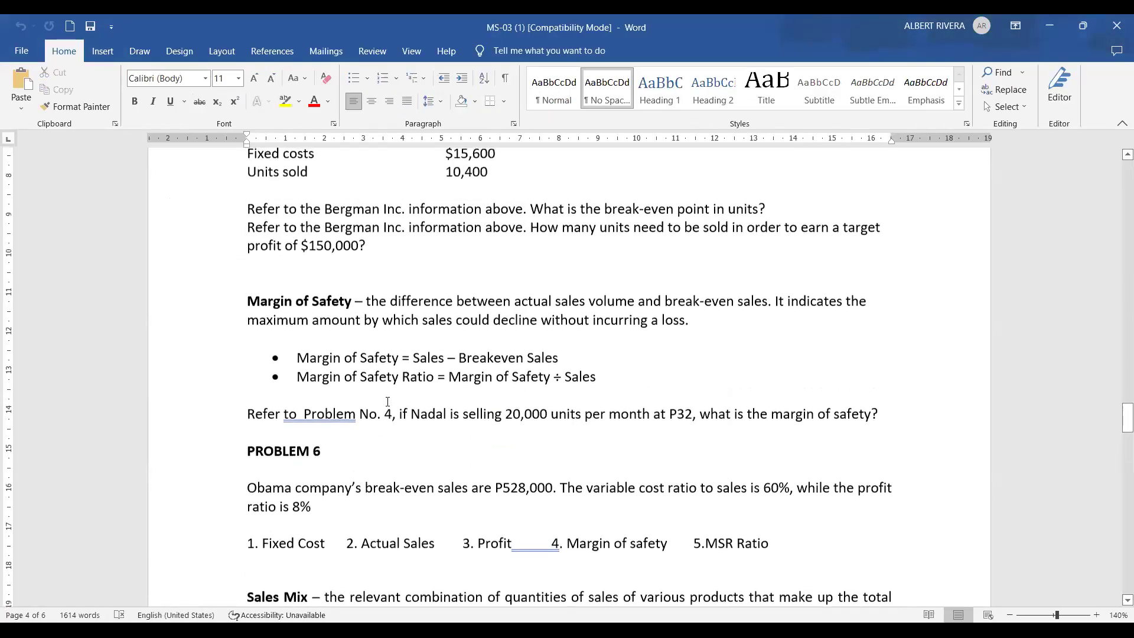
pyautogui.scroll(-2, 387, 402)
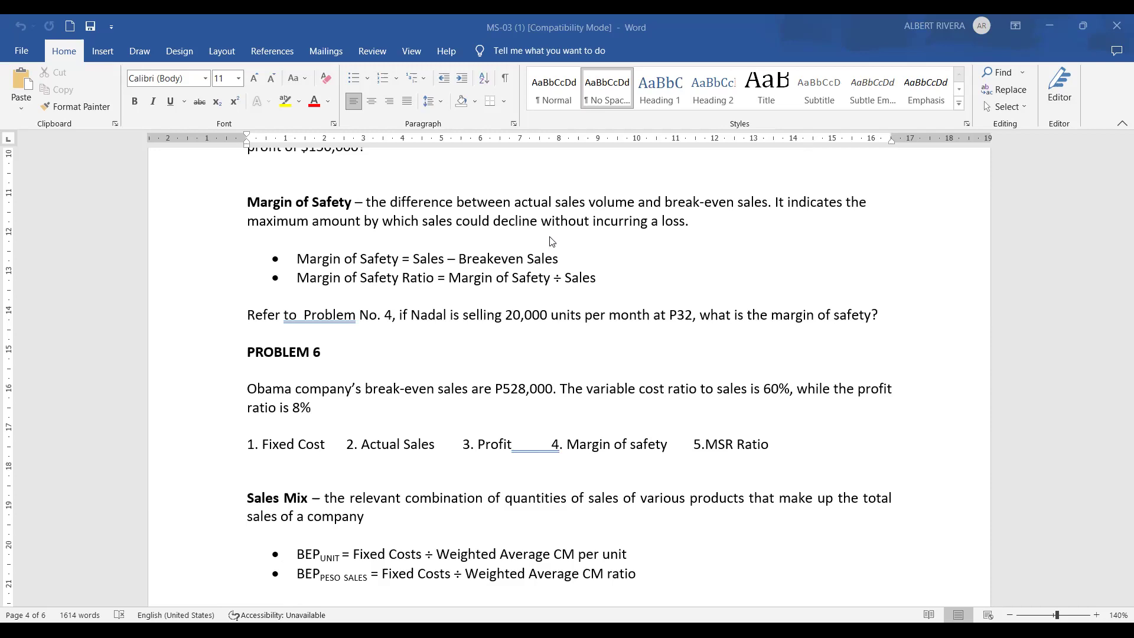
pyautogui.scroll(-1, 551, 241)
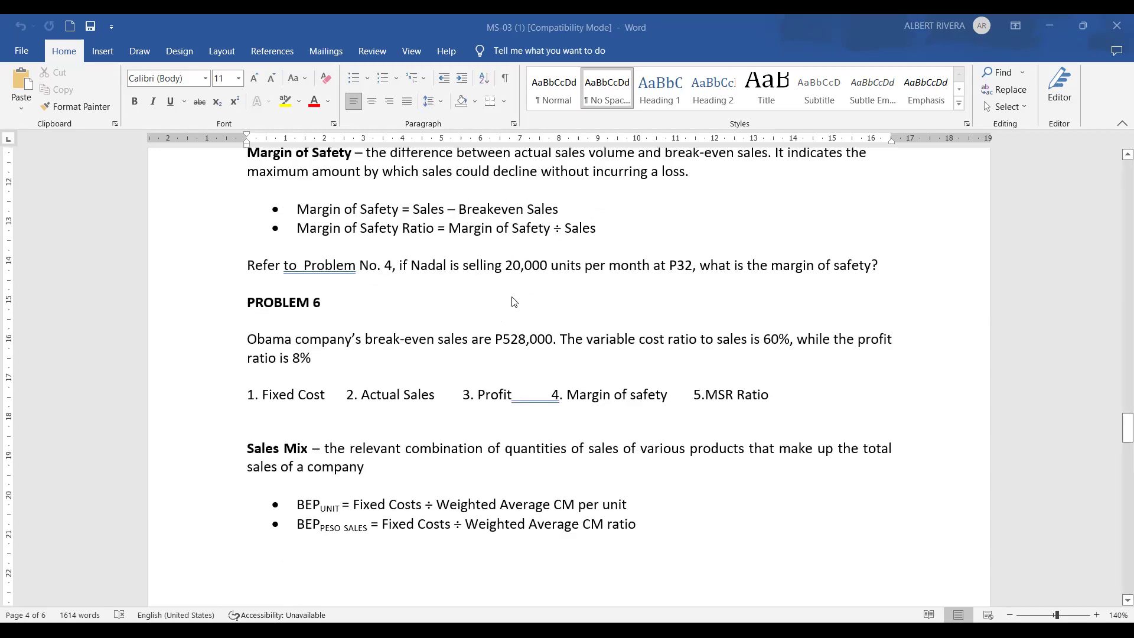
pyautogui.scroll(4, 414, 354)
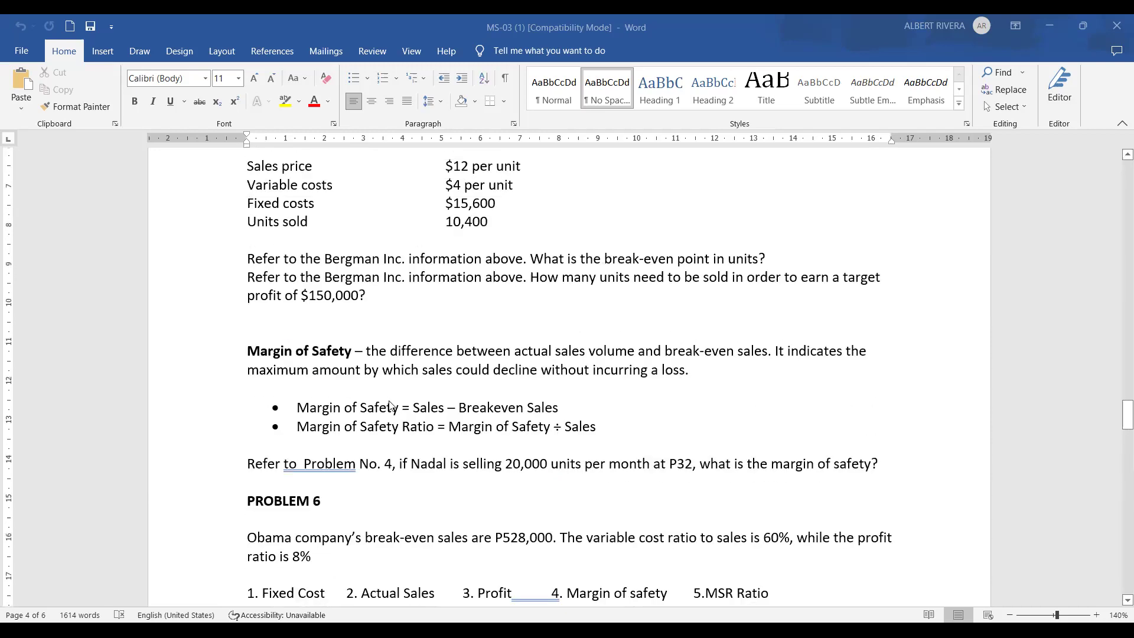
pyautogui.scroll(-2, 414, 426)
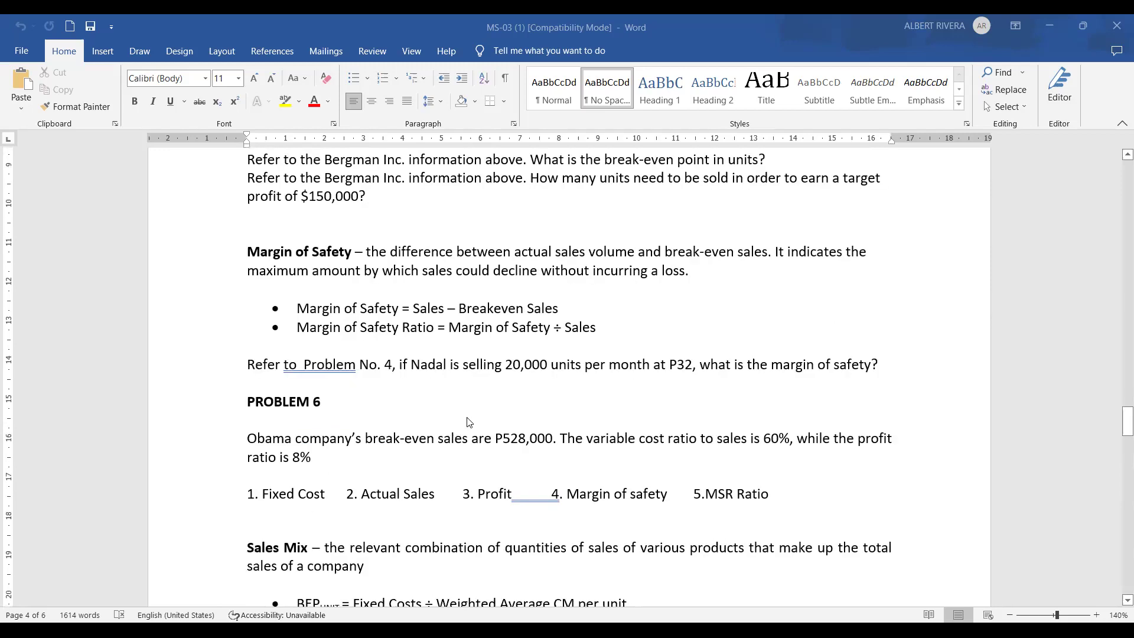
pyautogui.scroll(-1, 488, 410)
pyautogui.scroll(3, 484, 345)
pyautogui.scroll(2, 390, 342)
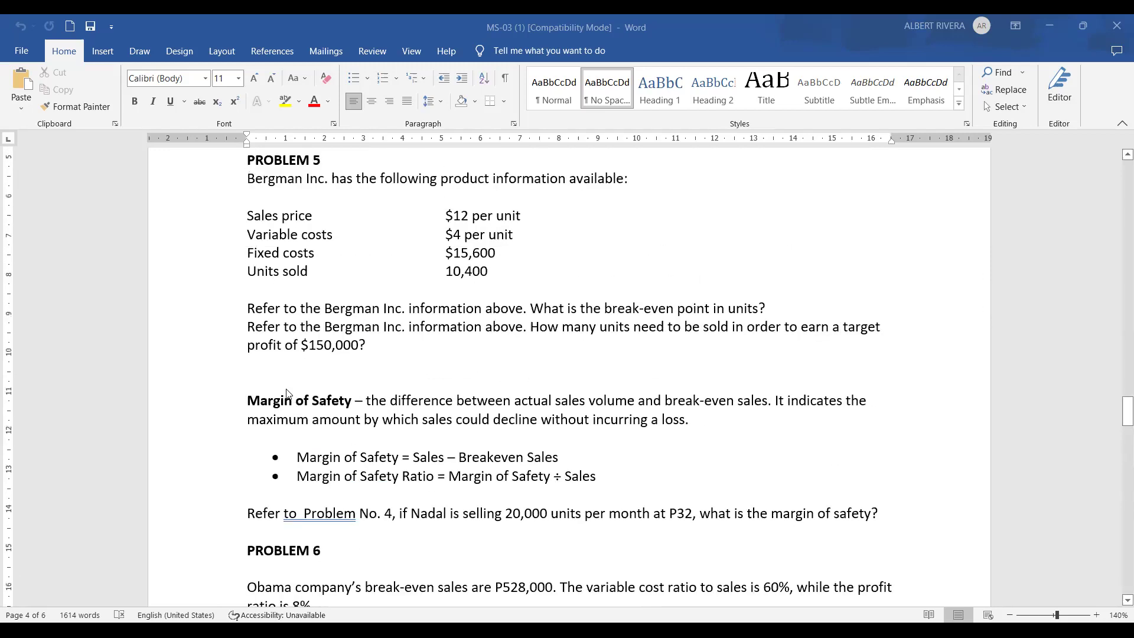
pyautogui.scroll(-4, 313, 381)
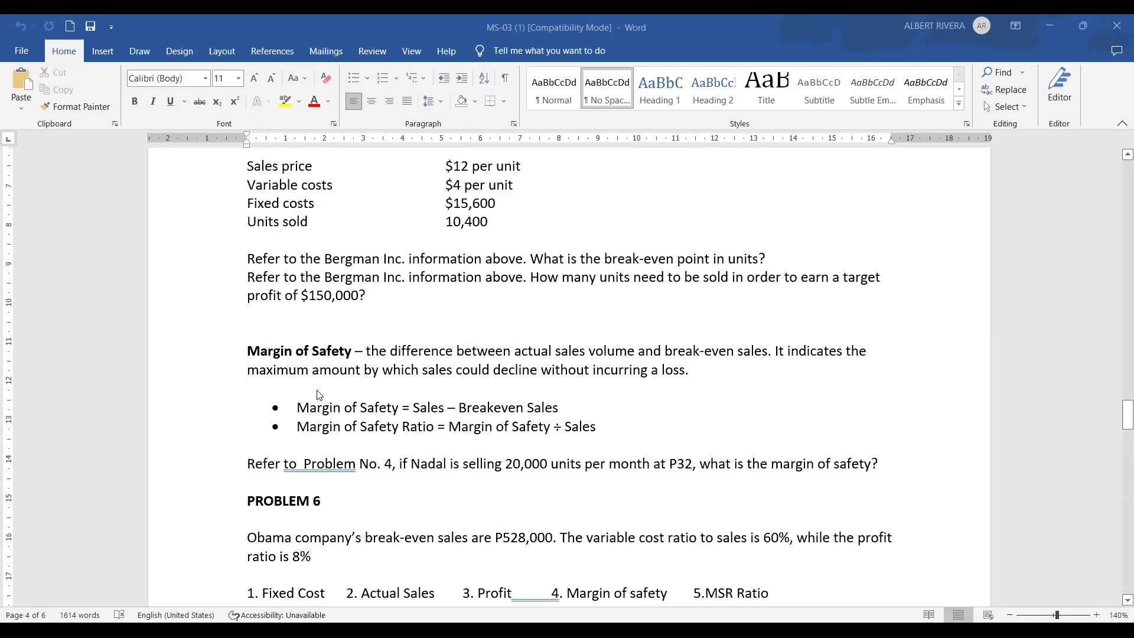
pyautogui.scroll(1, 322, 373)
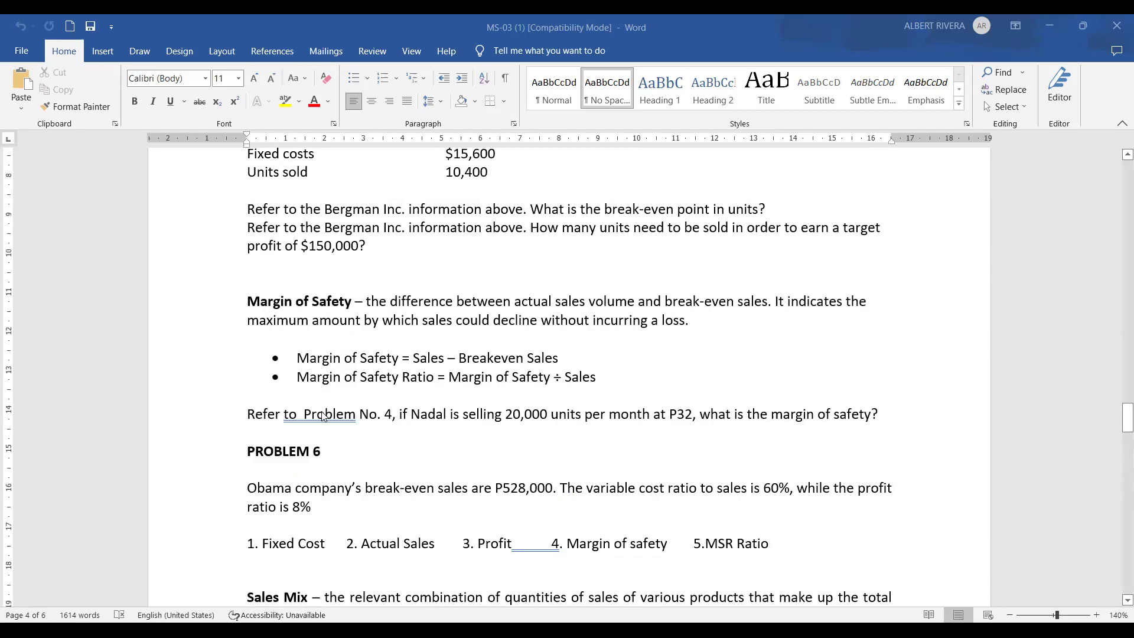
pyautogui.scroll(3, 324, 371)
pyautogui.scroll(-2, 372, 470)
pyautogui.scroll(1, 371, 489)
pyautogui.scroll(-1, 375, 493)
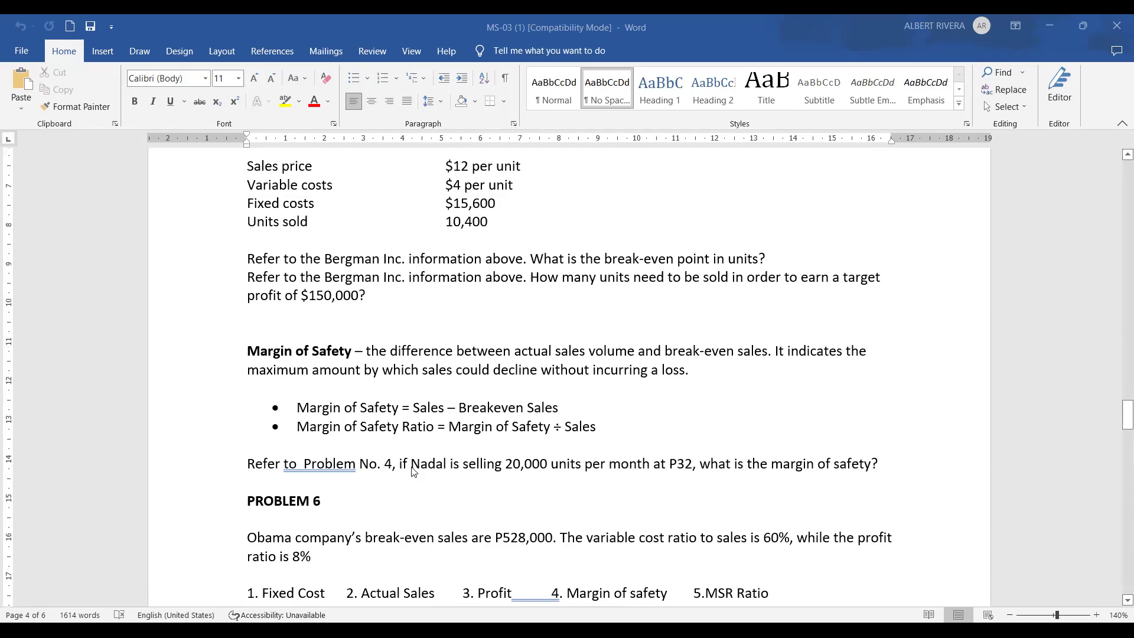
# Step: Compare the margin of safety question with the Problem 4 data for Nadal company that it refers to
pyautogui.scroll(7, 416, 470)
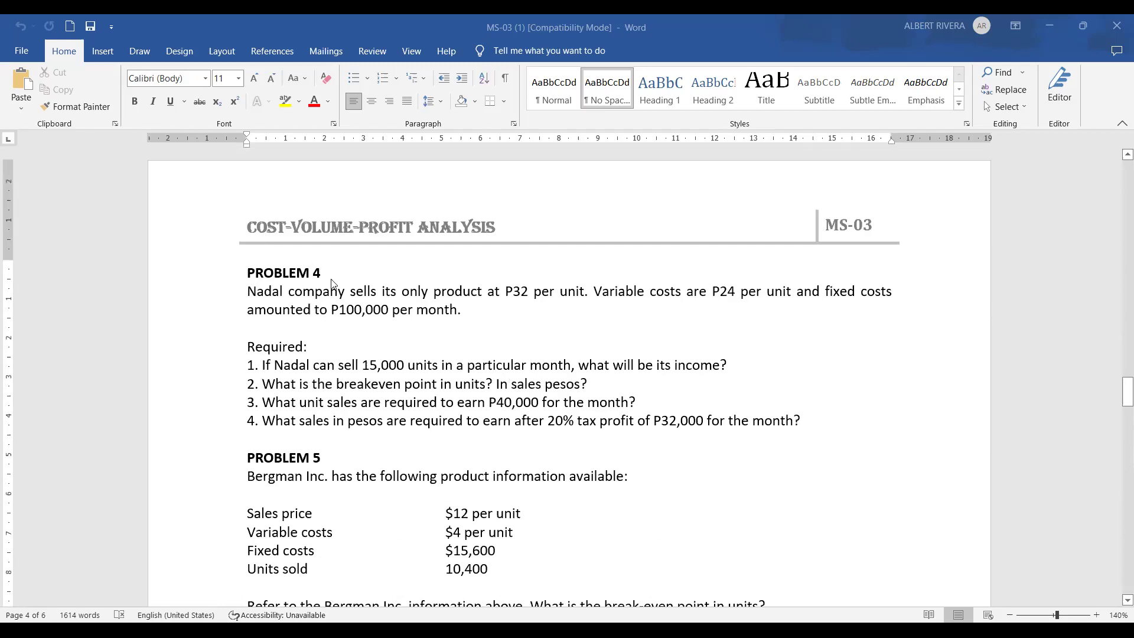
pyautogui.scroll(-6, 360, 310)
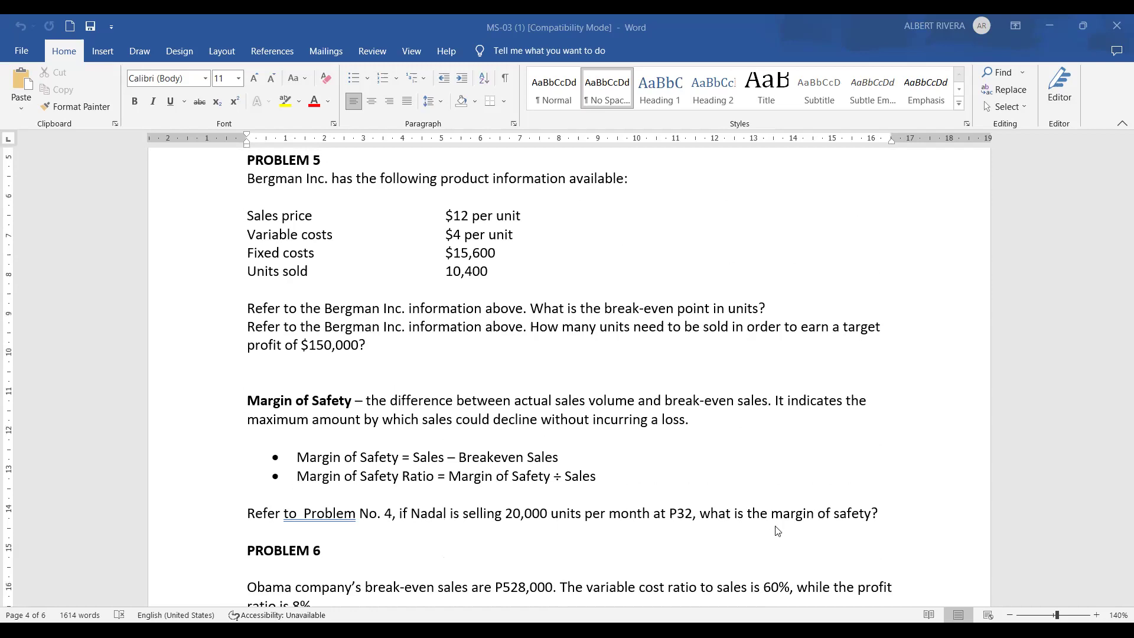
pyautogui.scroll(-1, 768, 531)
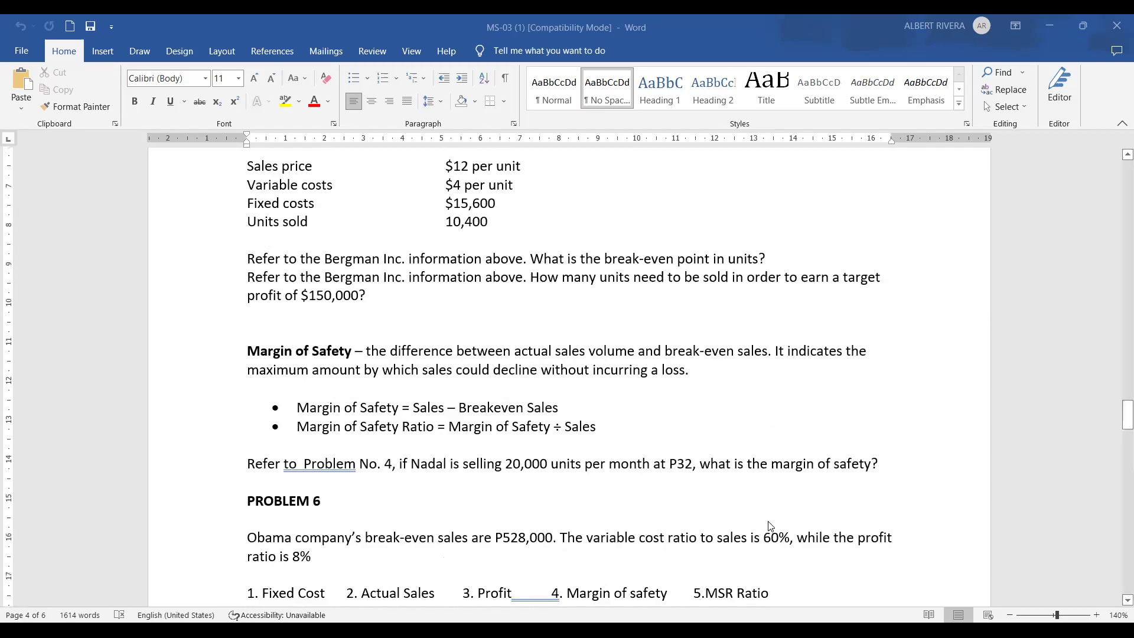
pyautogui.scroll(-2, 755, 515)
pyautogui.scroll(1, 753, 512)
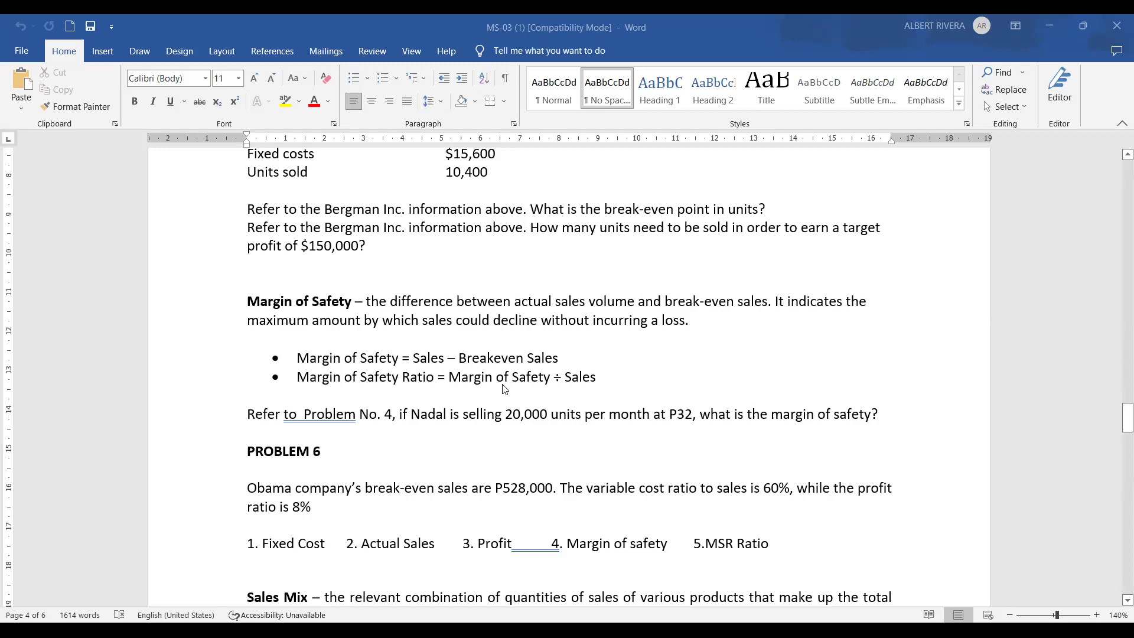
pyautogui.scroll(1, 508, 391)
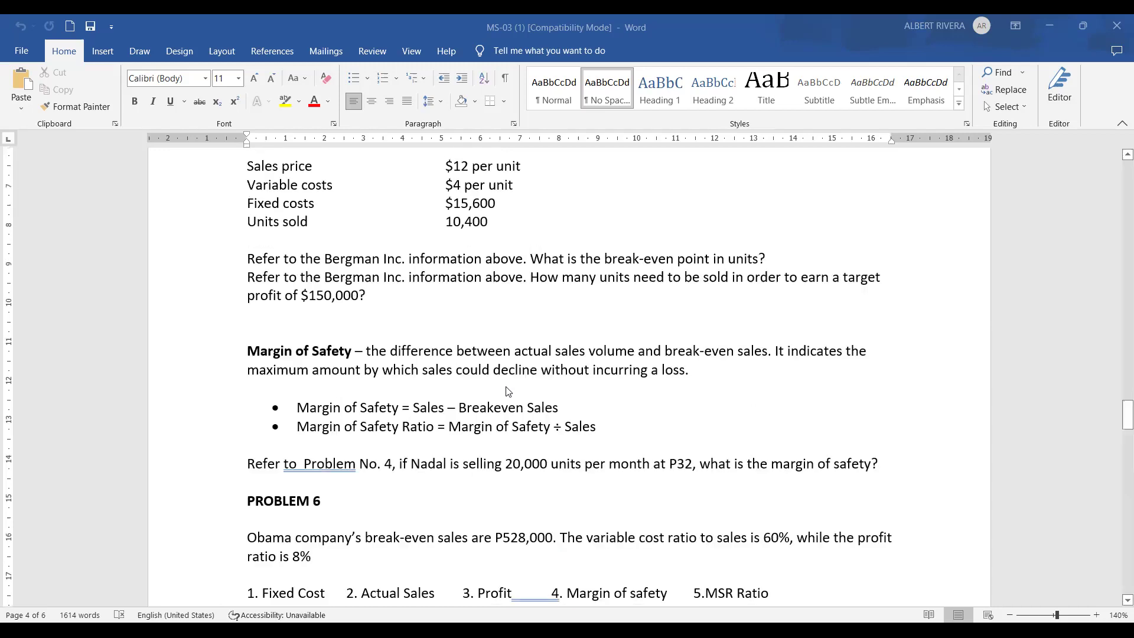
pyautogui.scroll(-2, 508, 391)
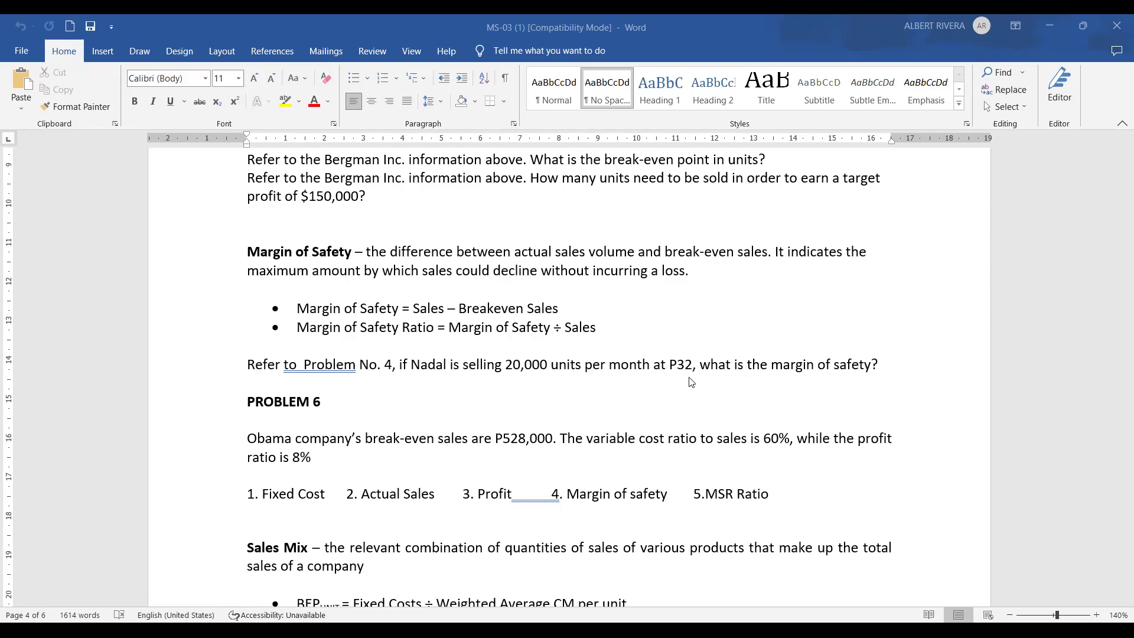
pyautogui.scroll(3, 546, 432)
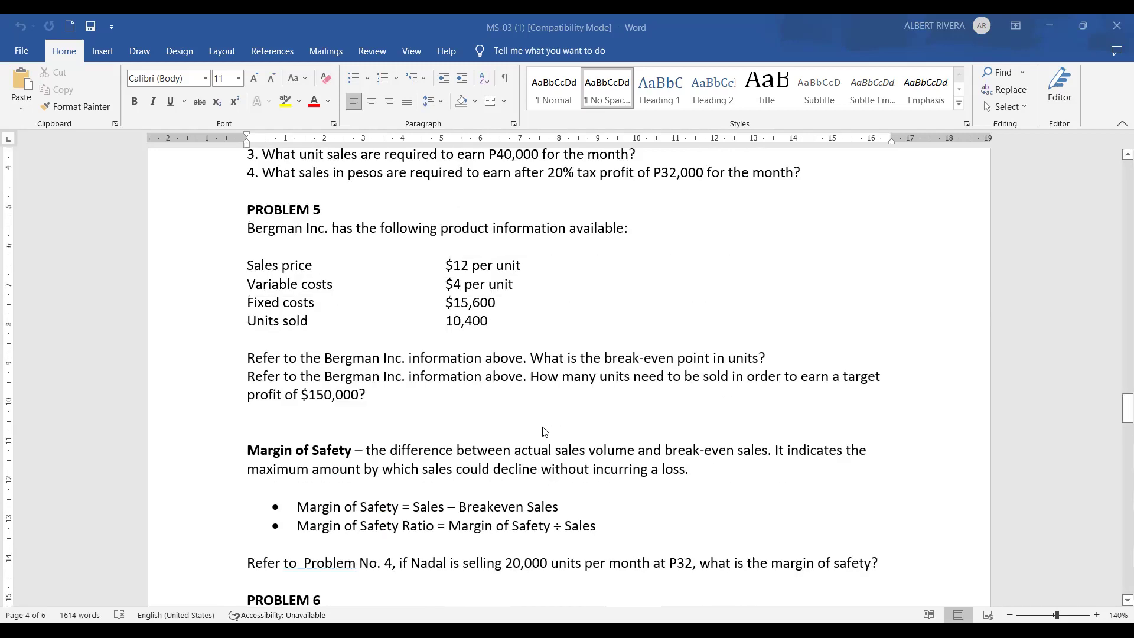
pyautogui.scroll(1, 515, 397)
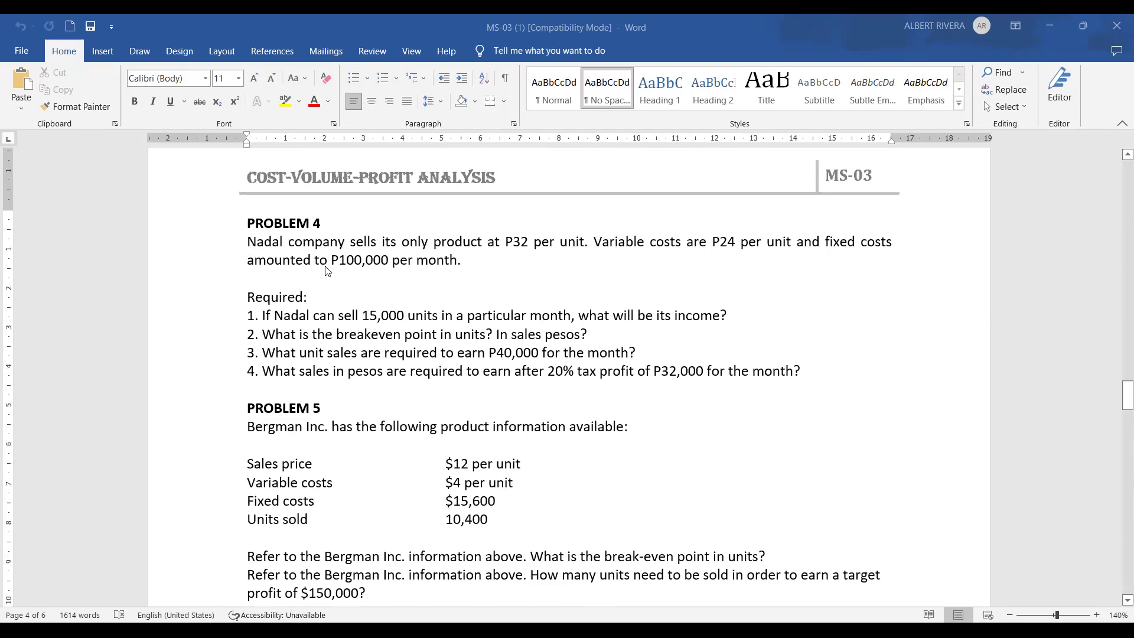
pyautogui.scroll(-3, 331, 278)
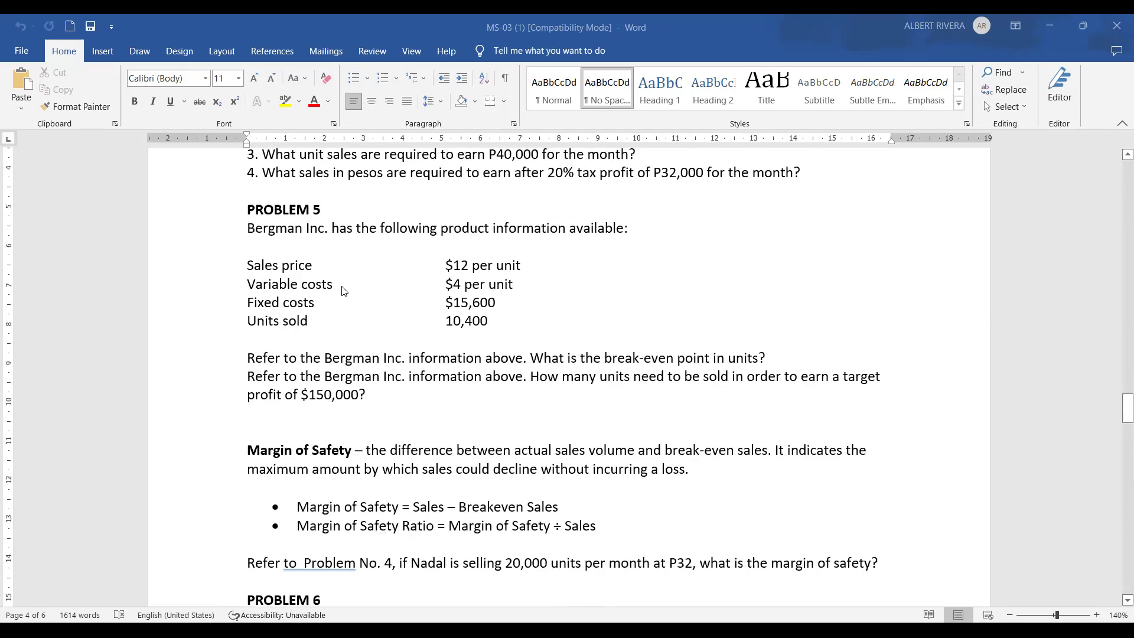
pyautogui.scroll(-2, 367, 344)
pyautogui.scroll(1, 417, 419)
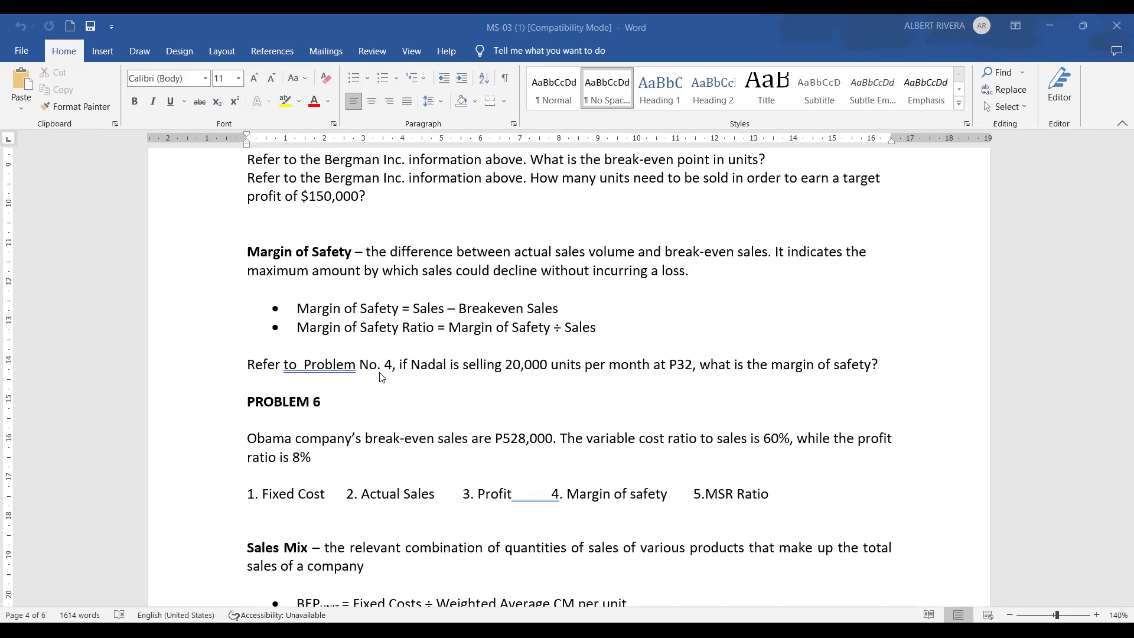
pyautogui.scroll(2, 381, 379)
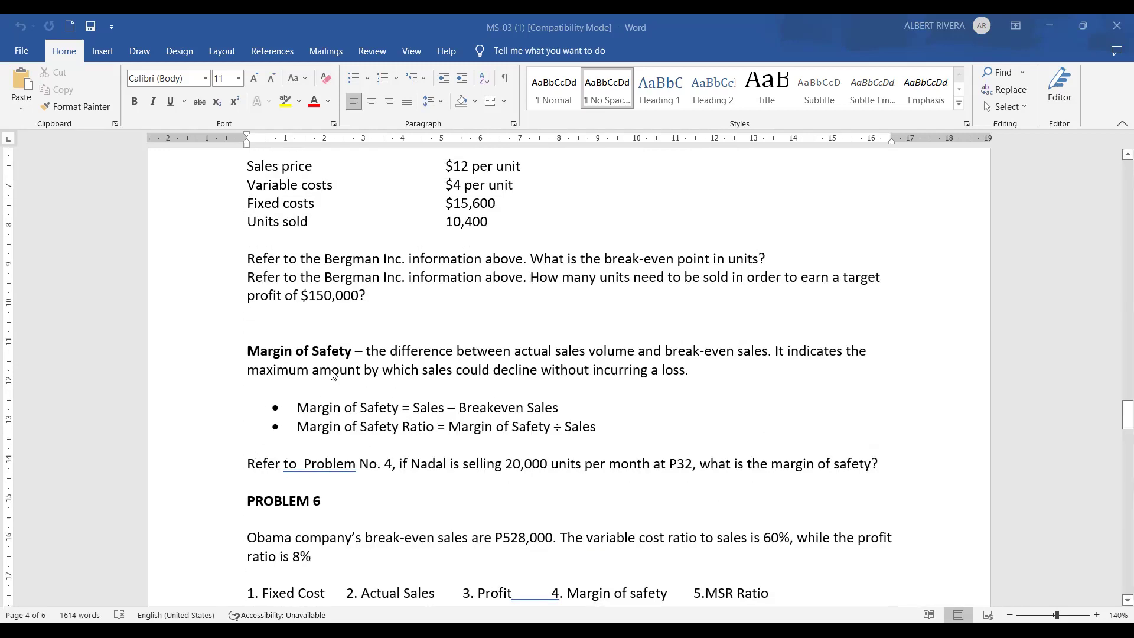
pyautogui.scroll(-1, 777, 481)
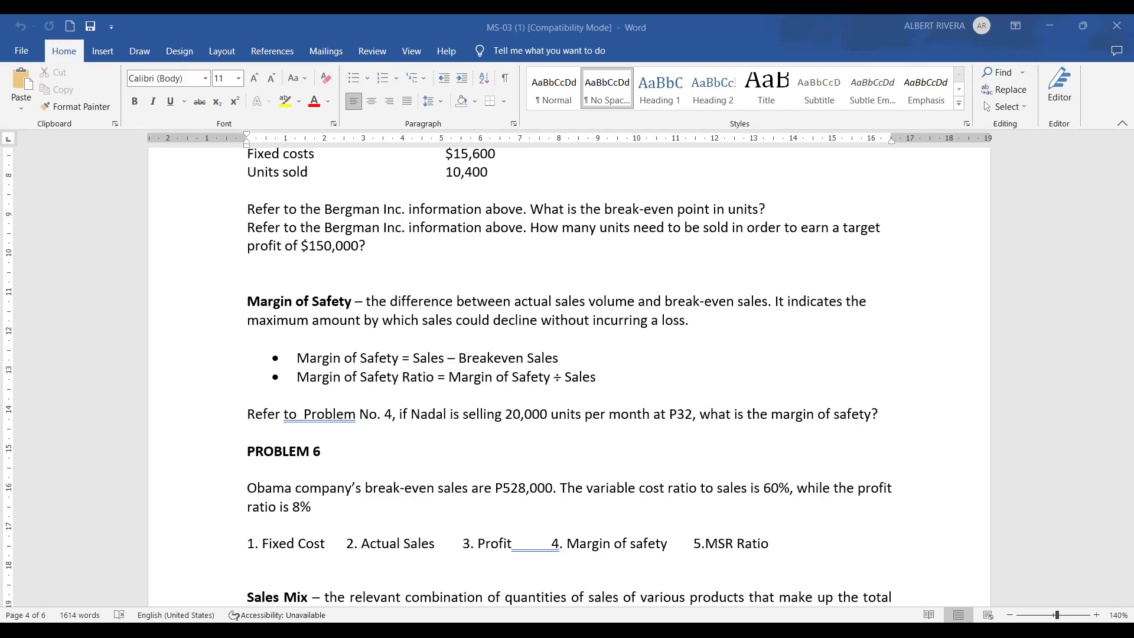
# Step: Mark the phrase "selling 20,000 units" in the margin of safety question and reread it against the formulas above
pyautogui.scroll(-2, 544, 328)
pyautogui.click(544, 330)
pyautogui.moveTo(553, 320); pyautogui.dragTo(585, 319)
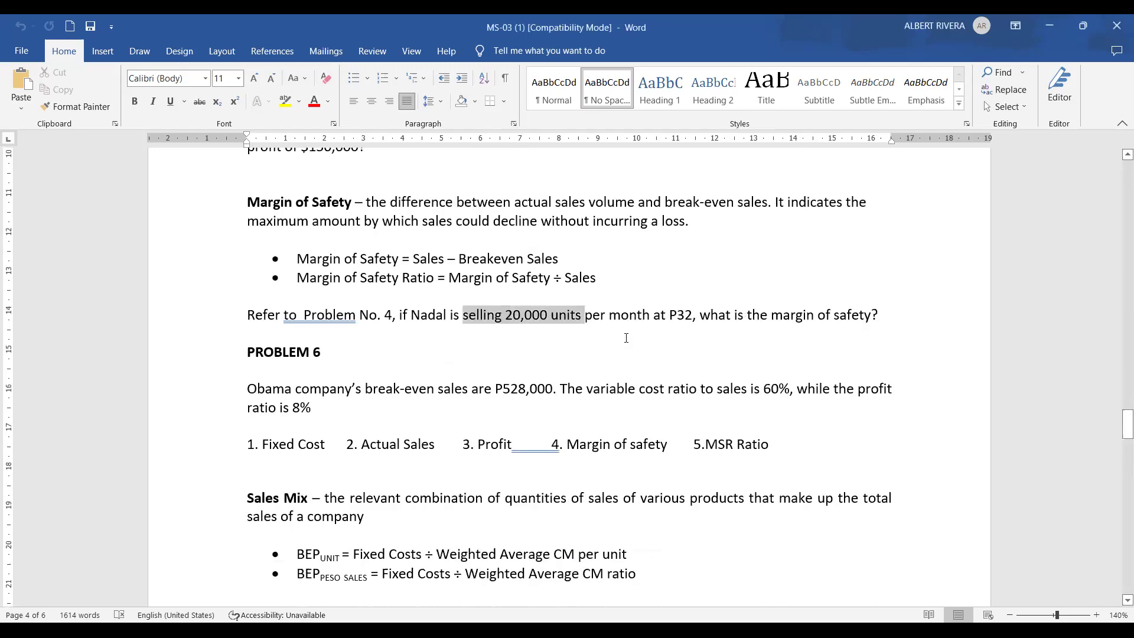
pyautogui.press('Down')
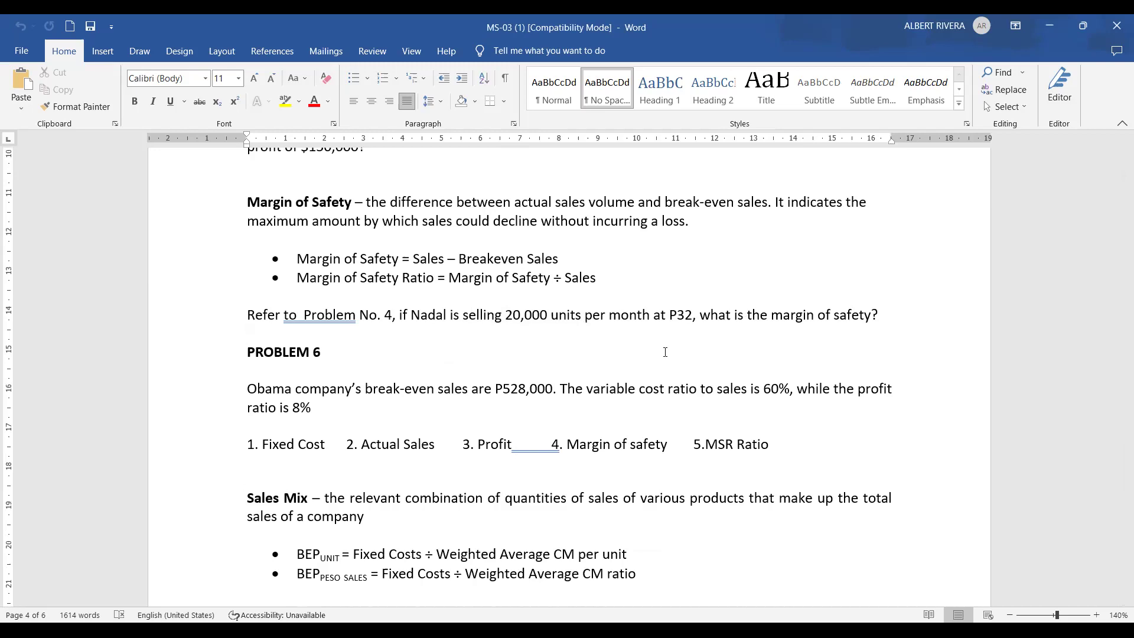
pyautogui.scroll(1, 666, 352)
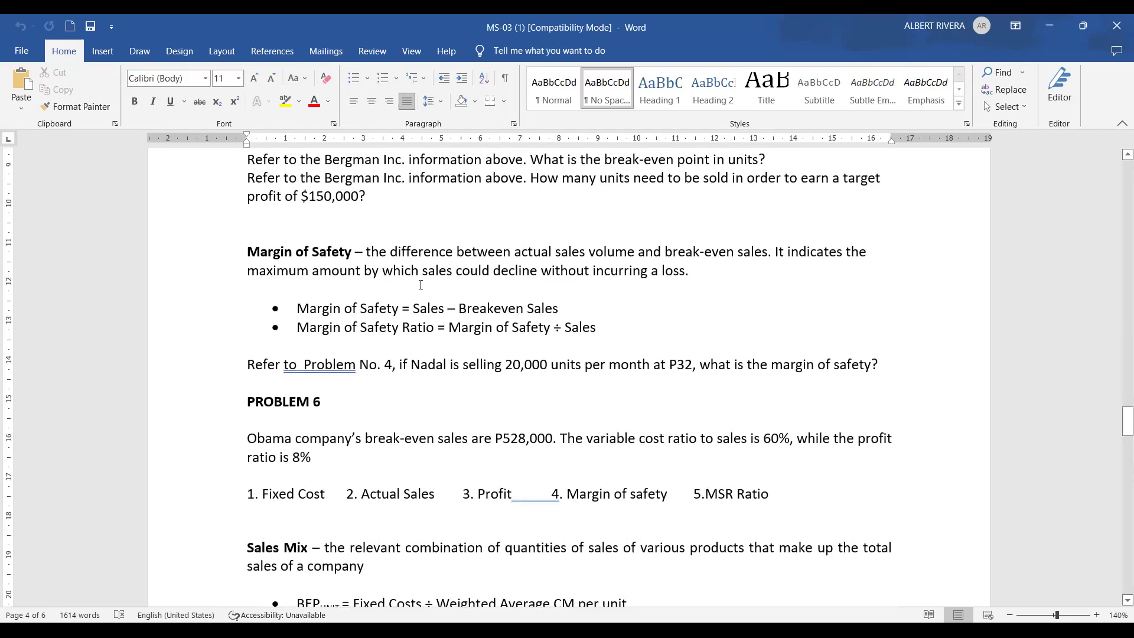
pyautogui.scroll(5, 314, 267)
pyautogui.scroll(-2, 496, 414)
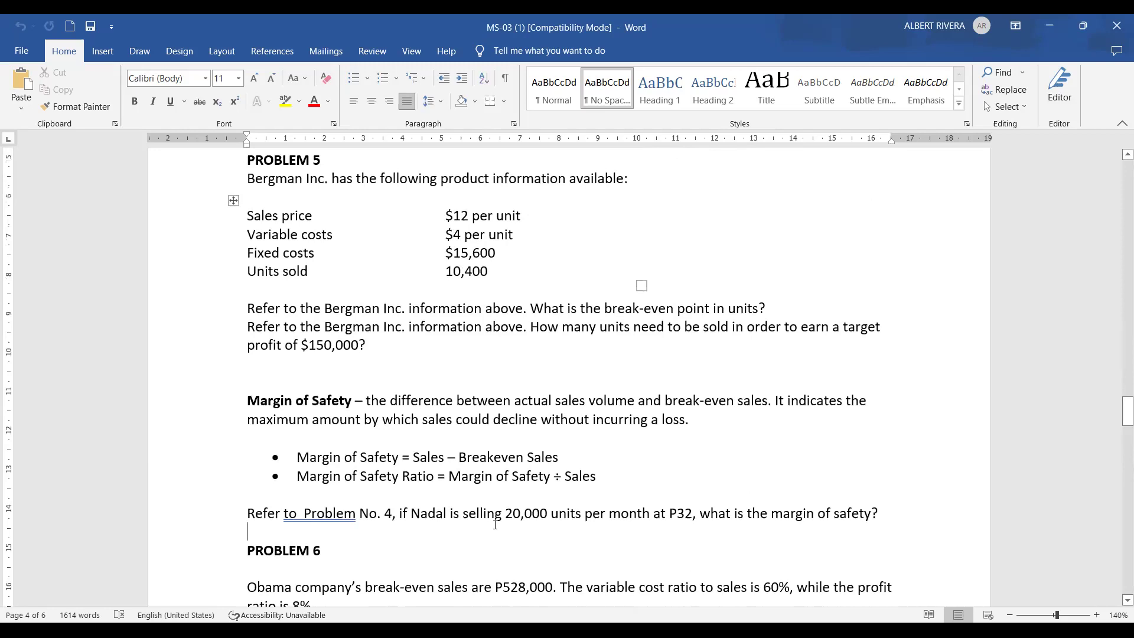
pyautogui.scroll(-2, 491, 521)
pyautogui.scroll(1, 470, 527)
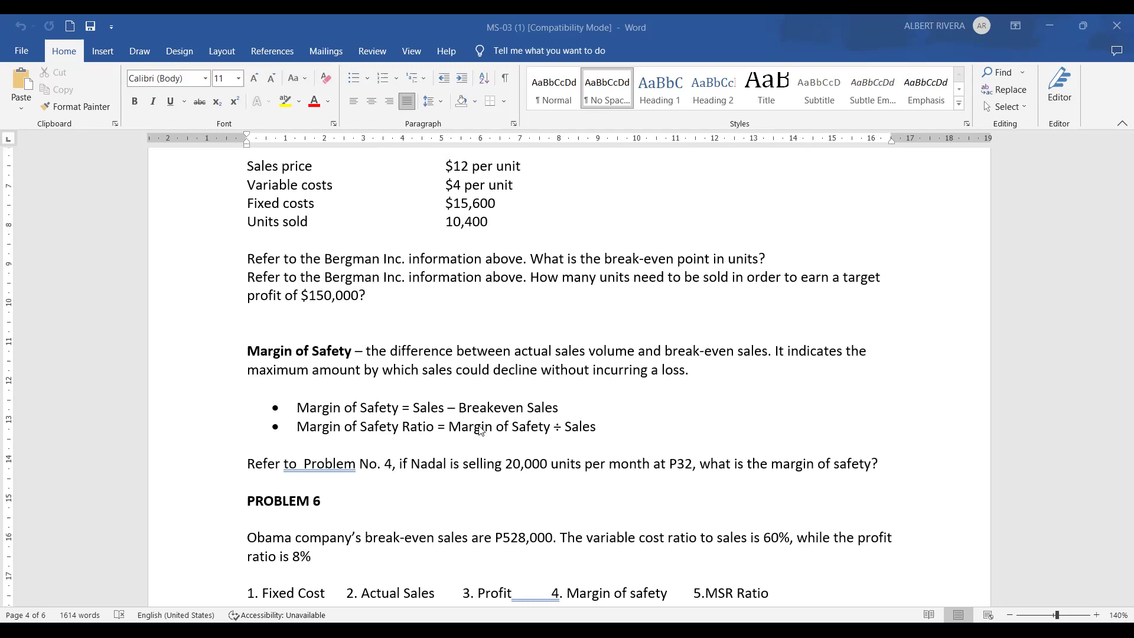
# Step: Close up the extra gap between "3. Profit" and "4. Margin of safety" in Problem 6's list of requirements
pyautogui.scroll(-5, 539, 328)
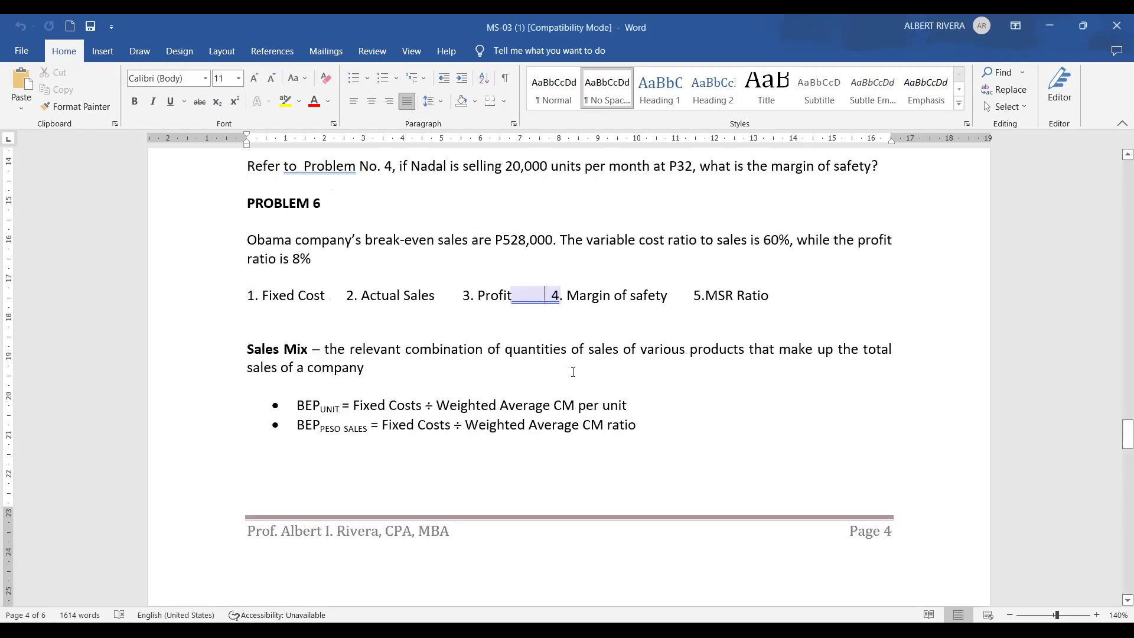
pyautogui.press('BackSpace')
pyautogui.press('Down')
pyautogui.press('Down')
pyautogui.press('Down')
pyautogui.press('Down')
pyautogui.press('Down')
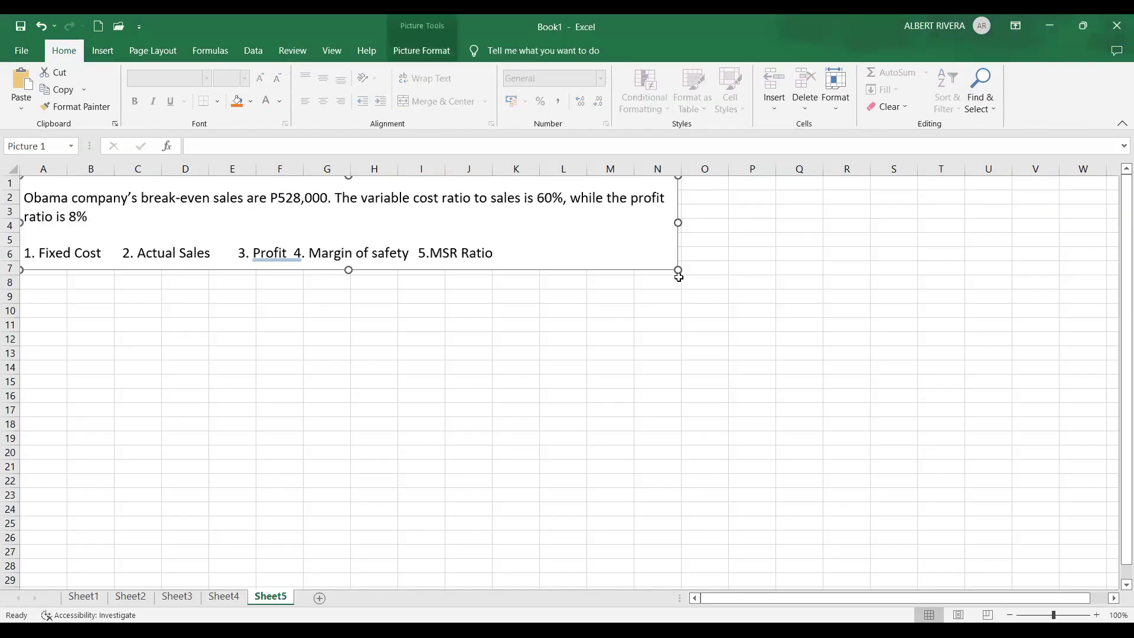
# Step: Shrink the pasted Problem 6 picture on Sheet5 to about column L's width and move it down slightly
pyautogui.moveTo(676, 268); pyautogui.dragTo(551, 248)
pyautogui.moveTo(487, 210)
pyautogui.mouseDown()
pyautogui.moveTo(479, 243)
pyautogui.moveTo(487, 228)
pyautogui.mouseUp()
pyautogui.click(755, 348)
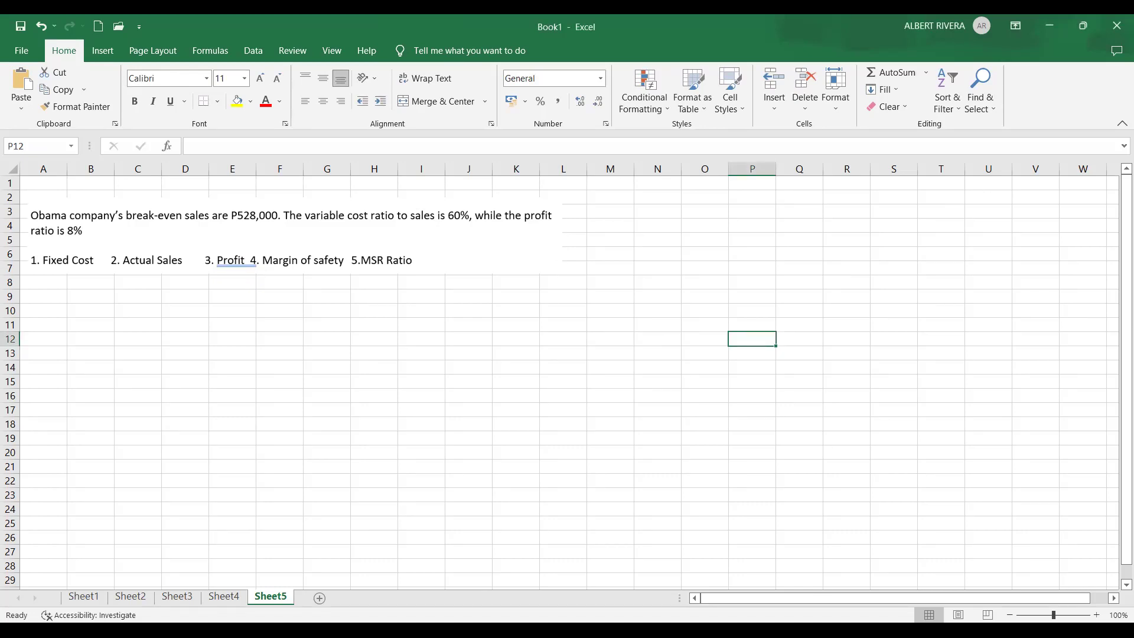
# Step: Check Problem 4's break-even sales in Q8 on Sheet3, then return to Sheet5 and select F16
pyautogui.click(223, 596)
pyautogui.click(188, 596)
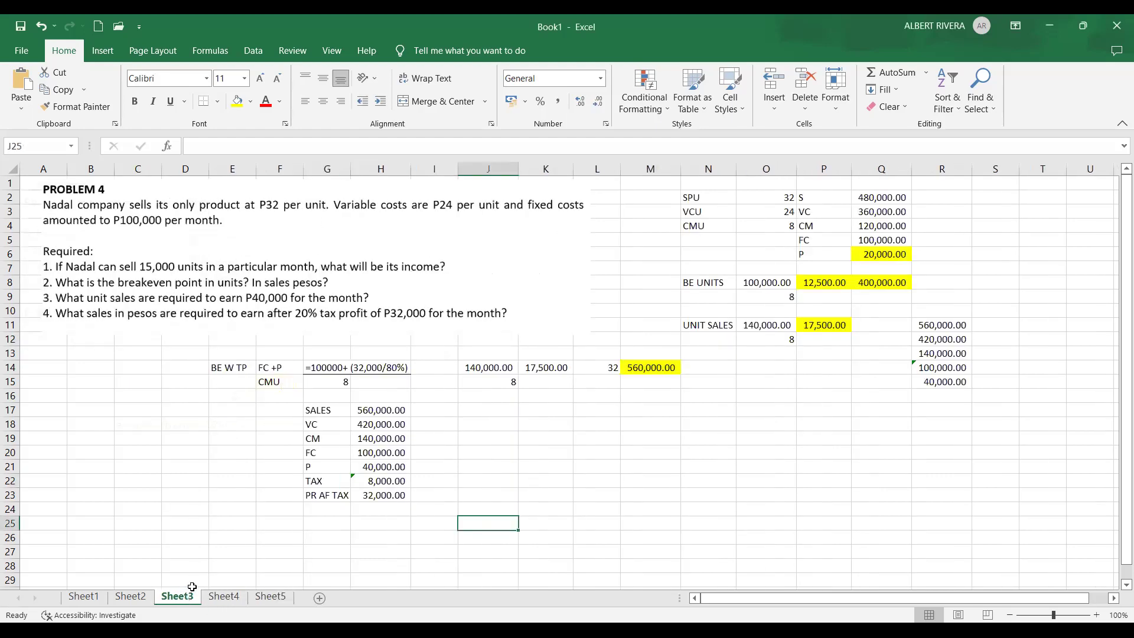
pyautogui.click(873, 283)
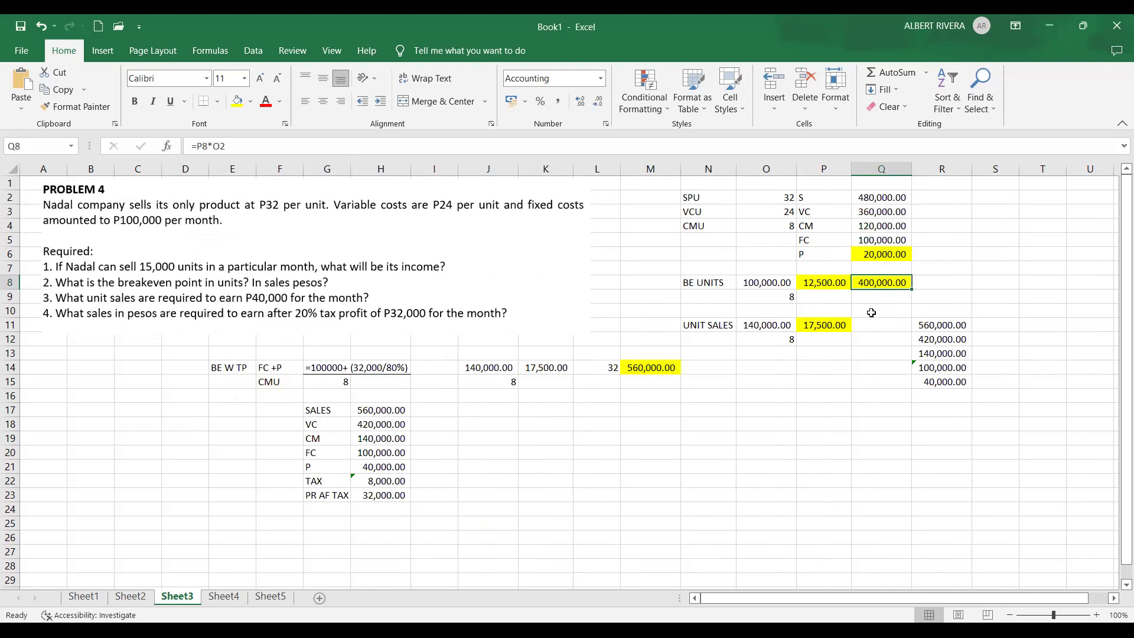
pyautogui.click(263, 597)
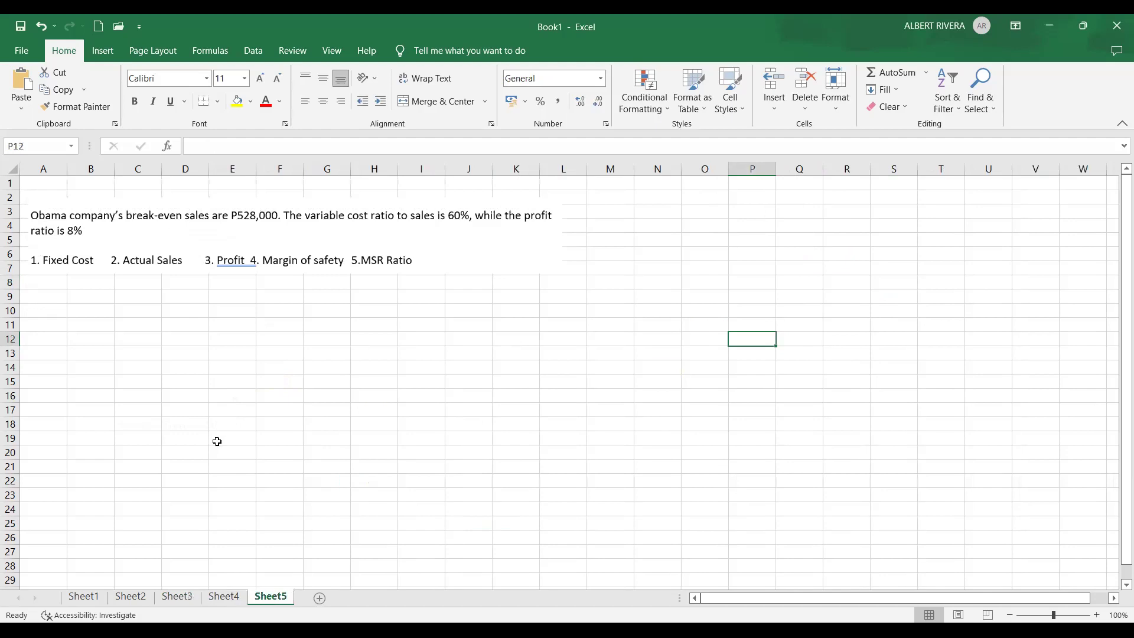
pyautogui.click(266, 392)
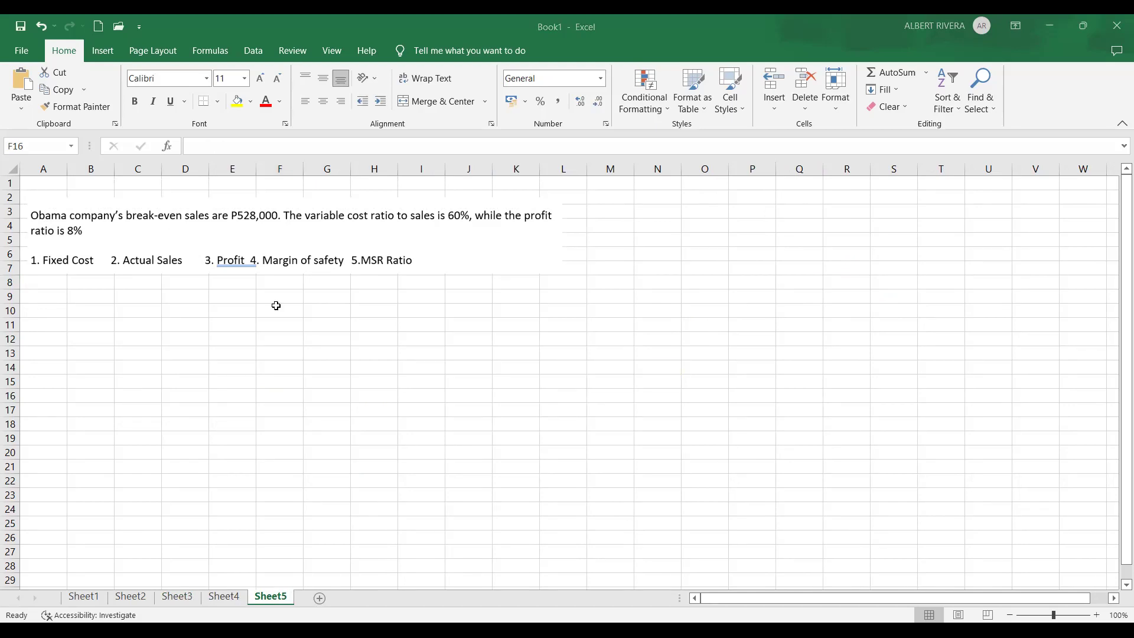
pyautogui.press('Right')
pyautogui.press('Right')
pyautogui.press('Right')
pyautogui.press('Down')
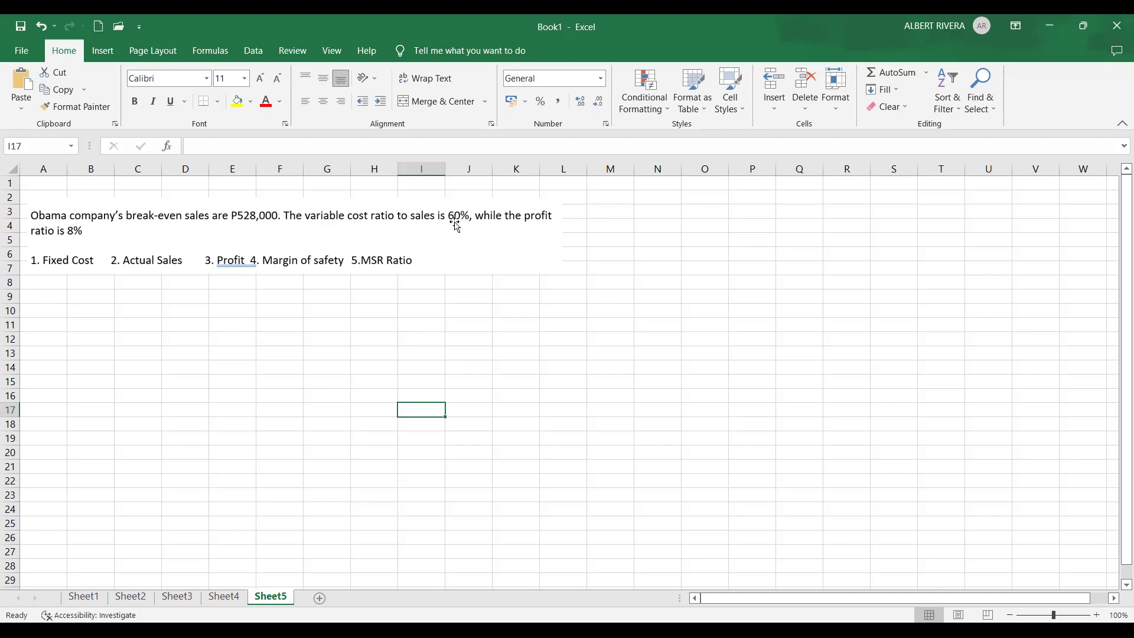
pyautogui.click(261, 325)
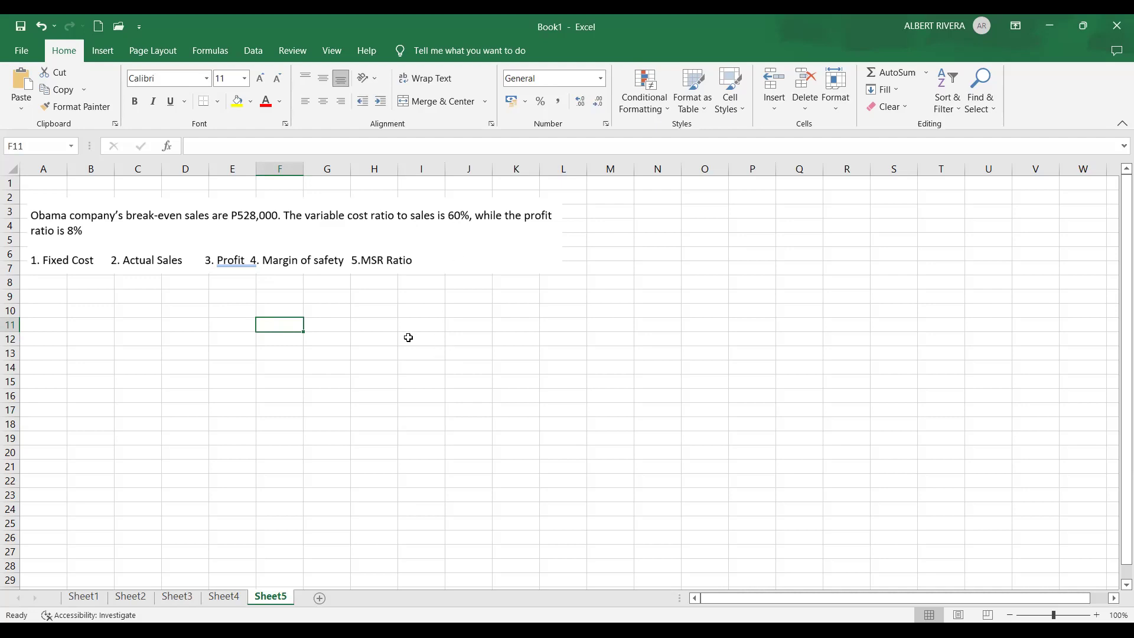
pyautogui.click(420, 384)
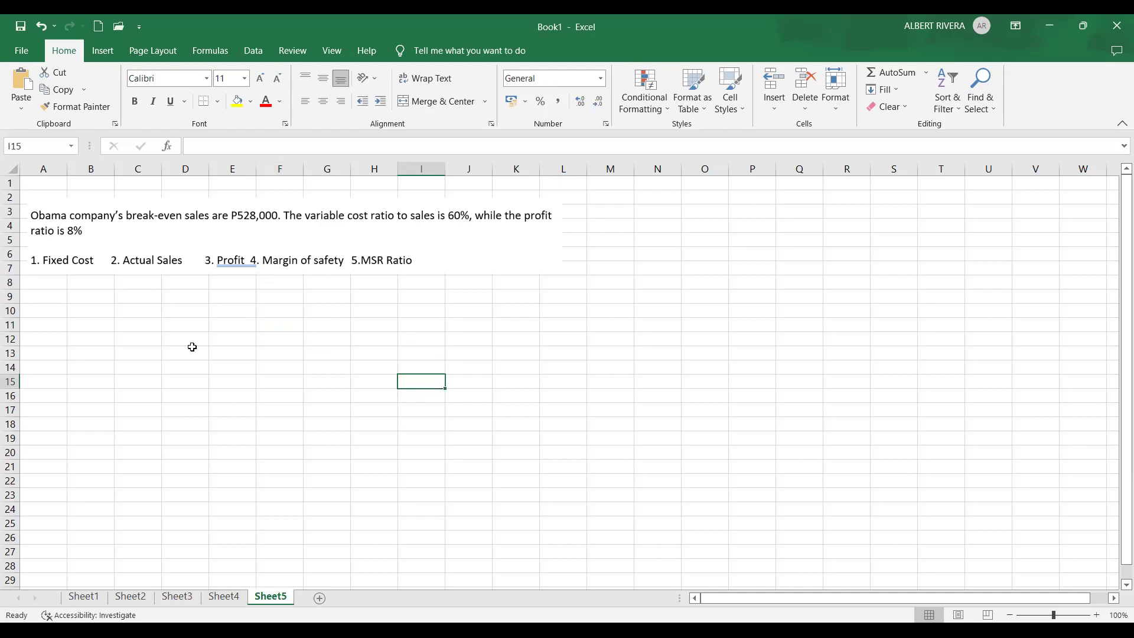
# Step: Enter the row labels S, VC, CM, FC and P in D10 through D14 below the Problem 6 text
pyautogui.click(183, 309)
pyautogui.write('S')
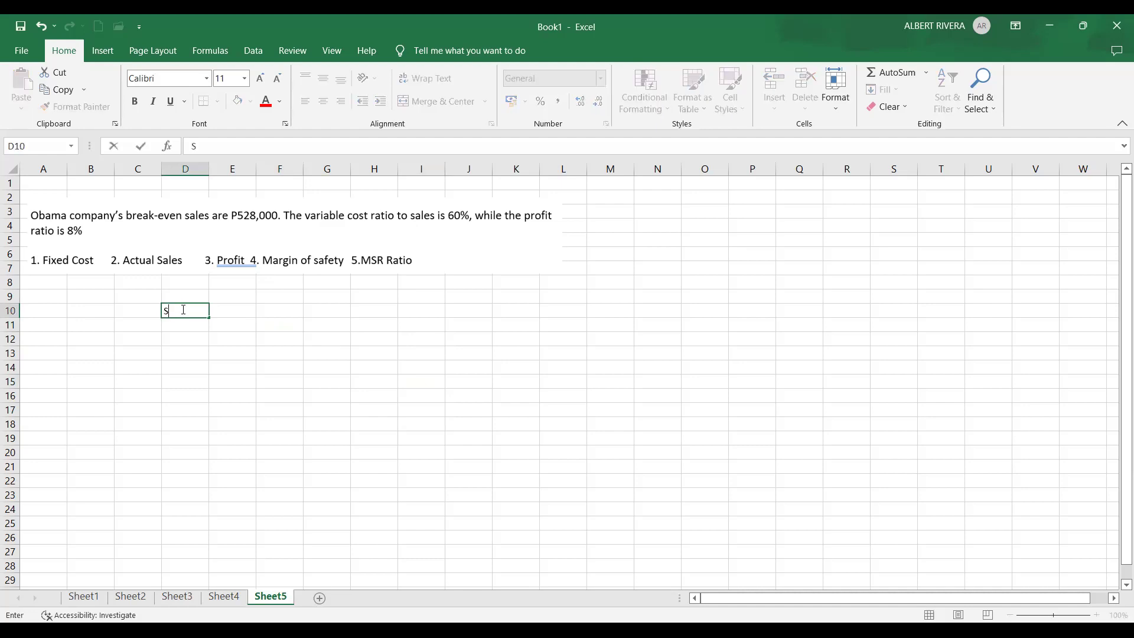
pyautogui.press('Return')
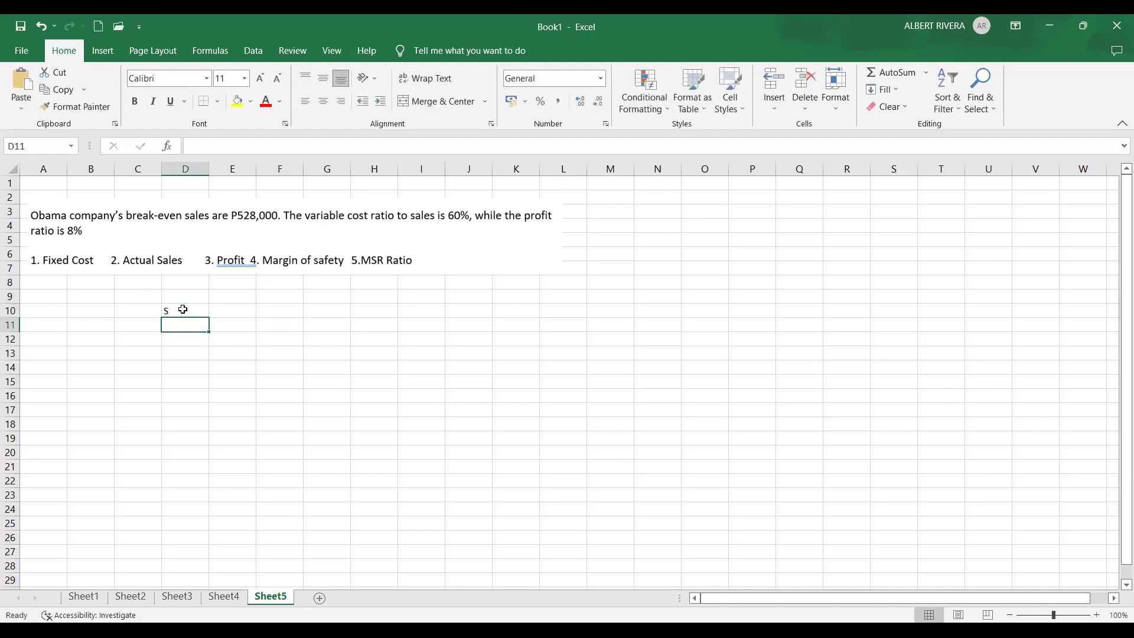
pyautogui.write('VC')
pyautogui.press('Return')
pyautogui.write('C')
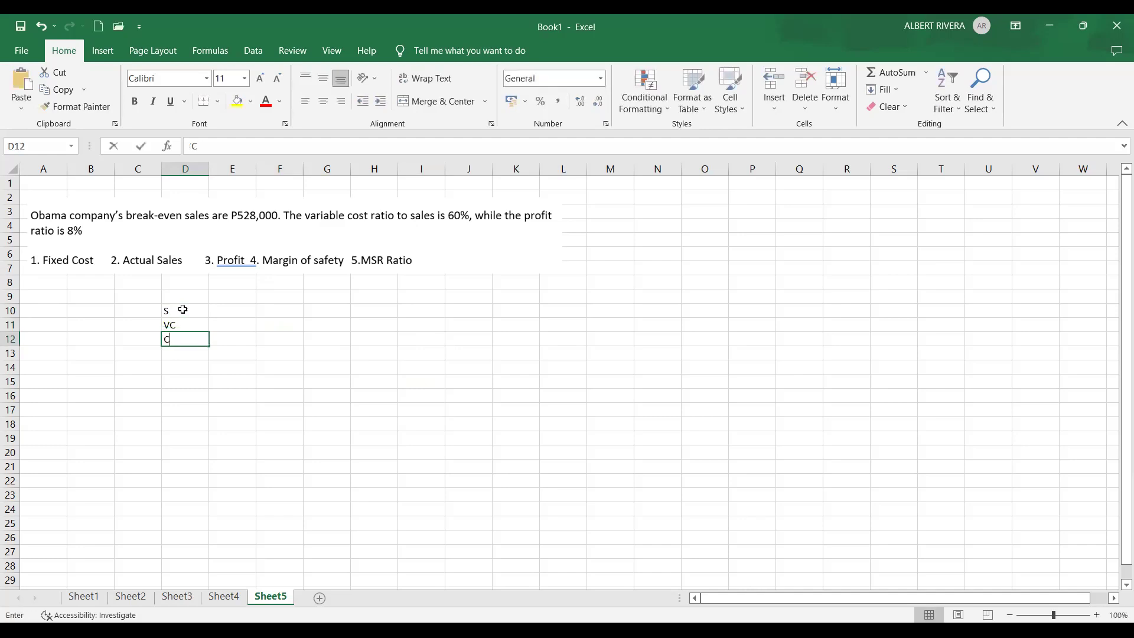
pyautogui.write('M')
pyautogui.press('Return')
pyautogui.write('F')
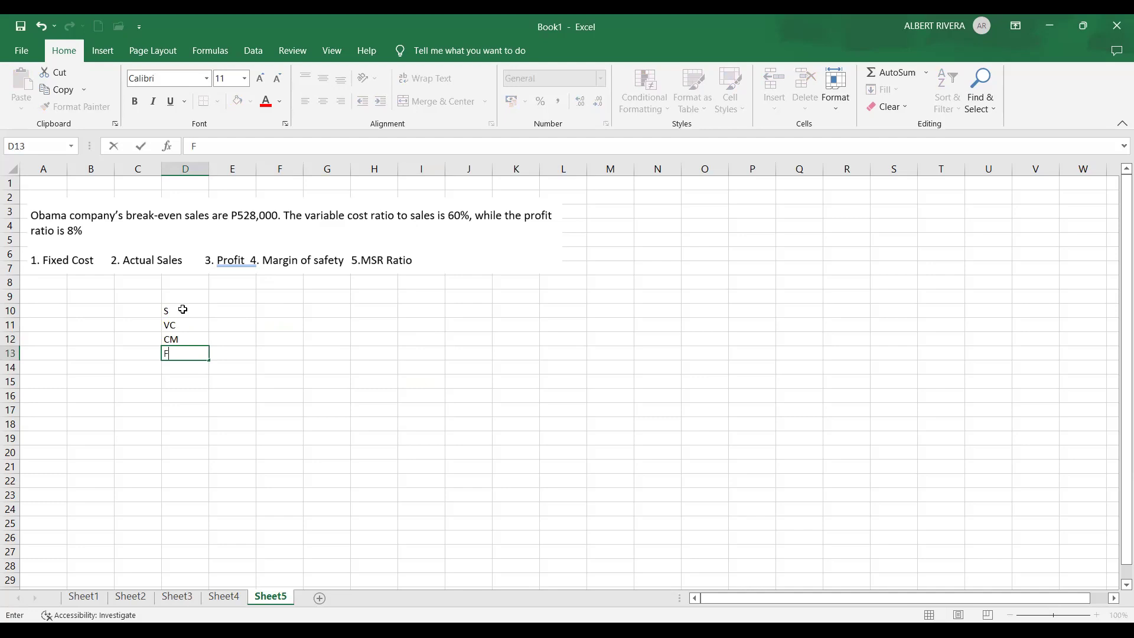
pyautogui.write('C')
pyautogui.press('Return')
pyautogui.write('P')
pyautogui.press('Return')
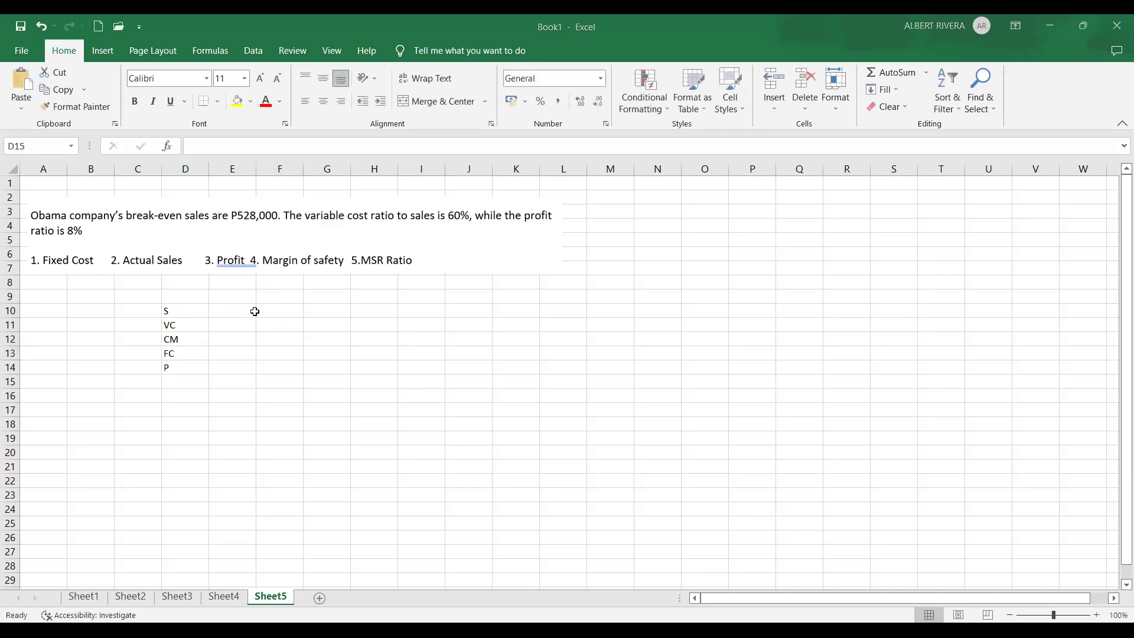
# Step: Fill in the sales, variable cost and contribution margin ratios in F10 through F12 as 100%, 60% and 40%
pyautogui.click(276, 314)
pyautogui.write('100%')
pyautogui.press('Return')
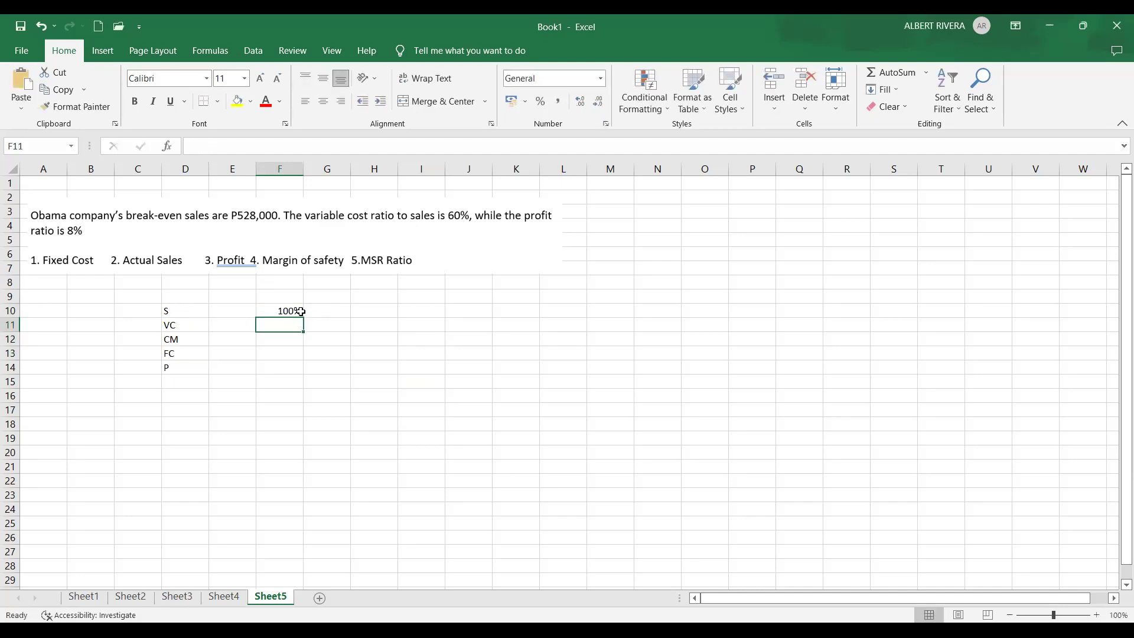
pyautogui.write('6')
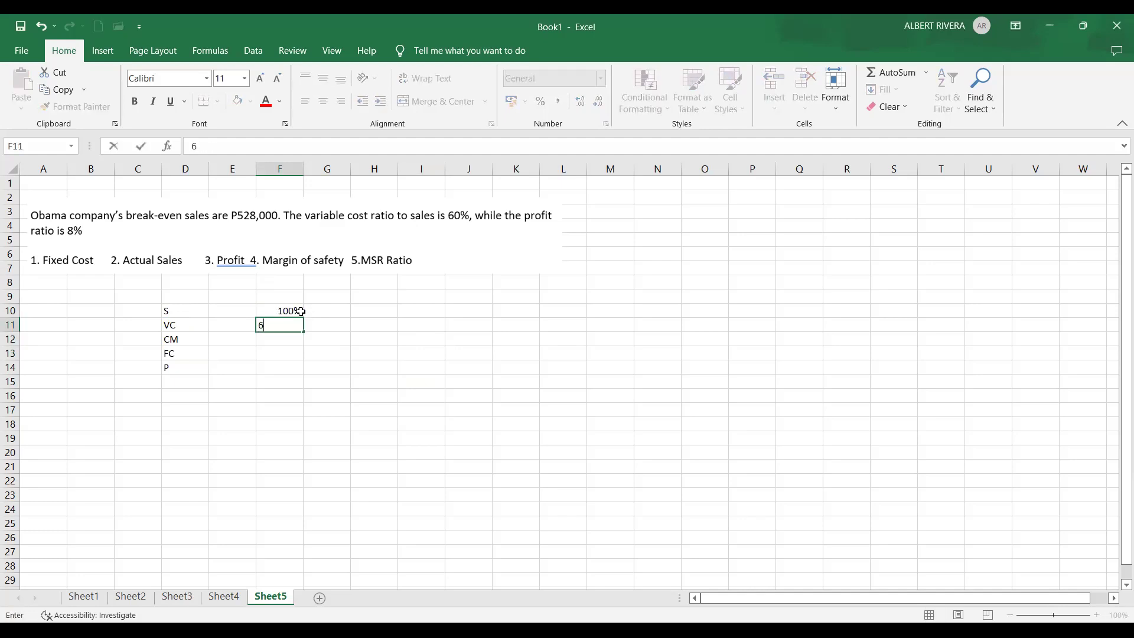
pyautogui.write('0%')
pyautogui.press('Return')
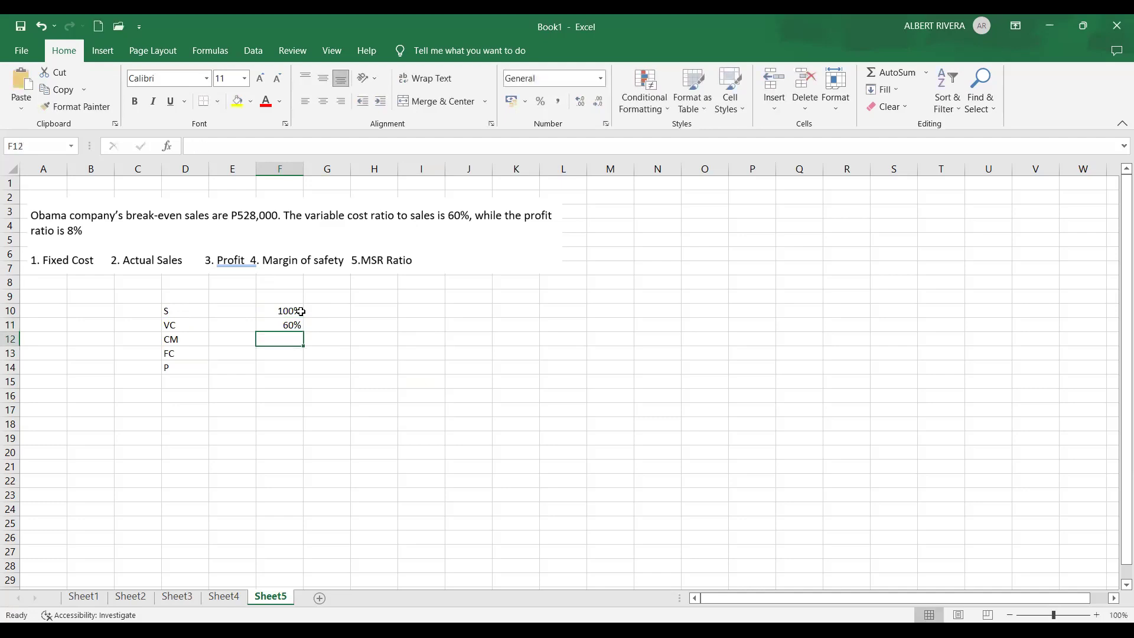
pyautogui.click(181, 334)
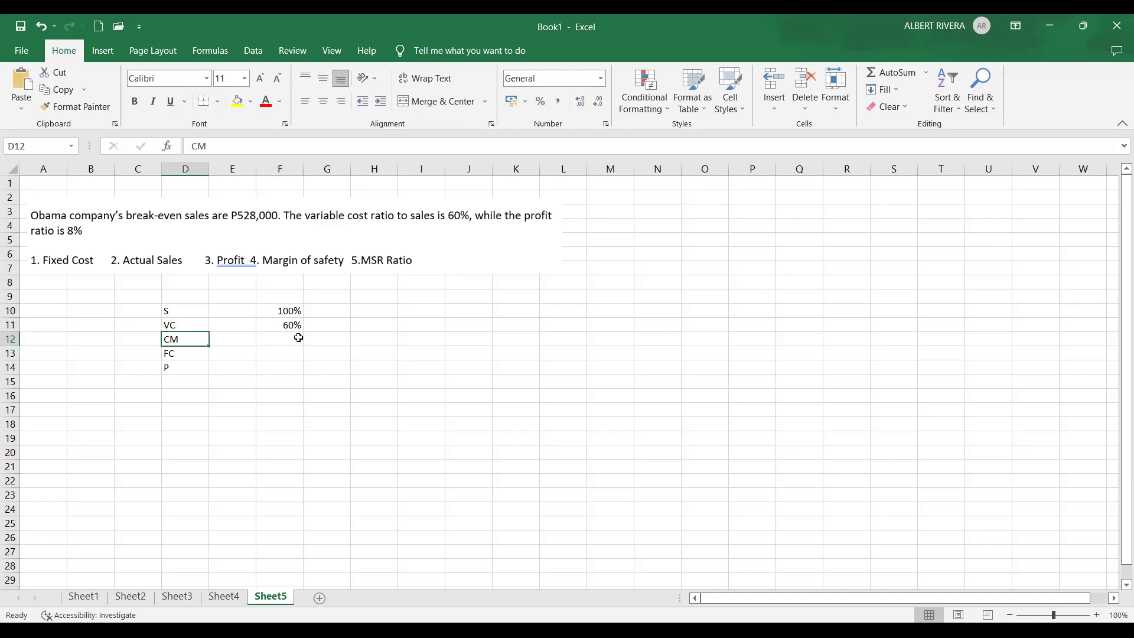
pyautogui.click(297, 335)
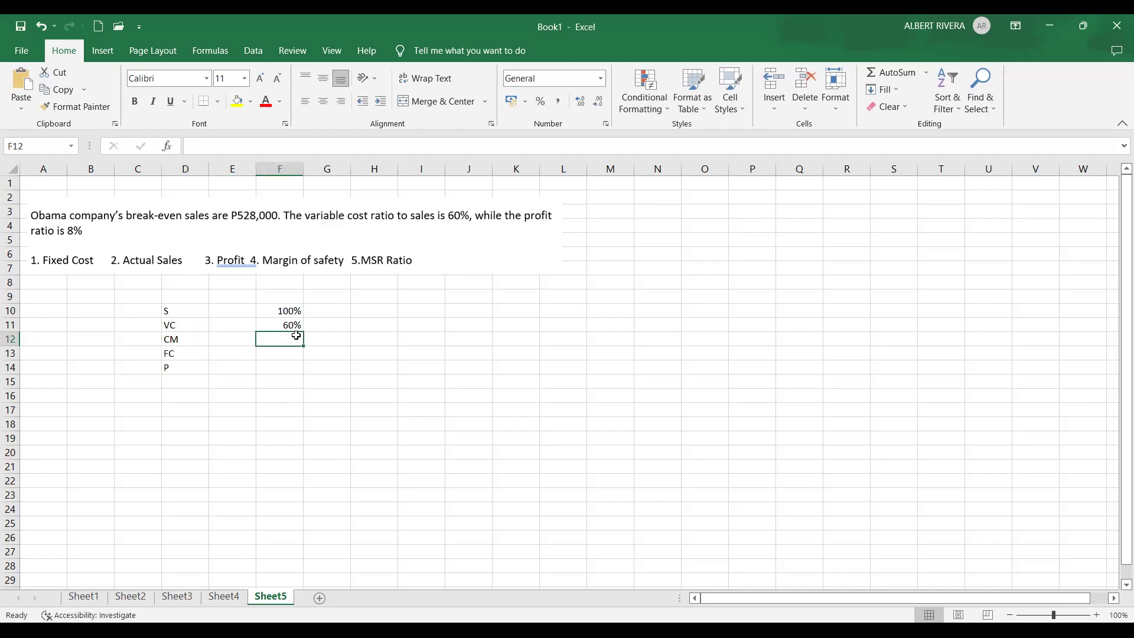
pyautogui.write('40%')
pyautogui.press('Return')
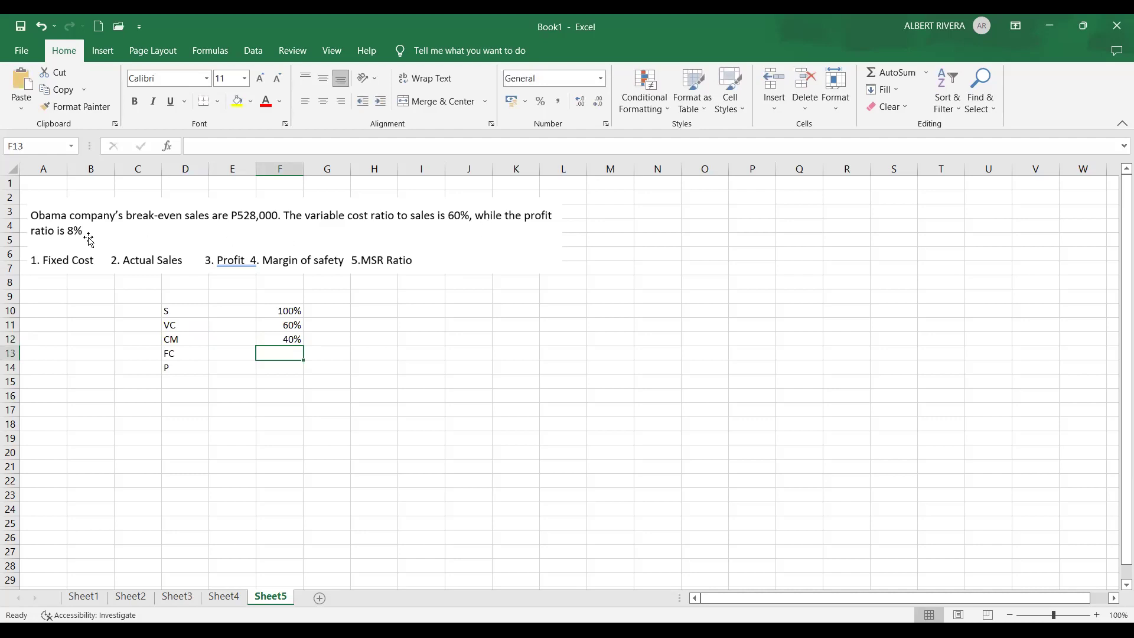
# Step: Enter the profit ratio of 8% in F14 and the fixed cost ratio of 32% in F13
pyautogui.click(277, 371)
pyautogui.write('8')
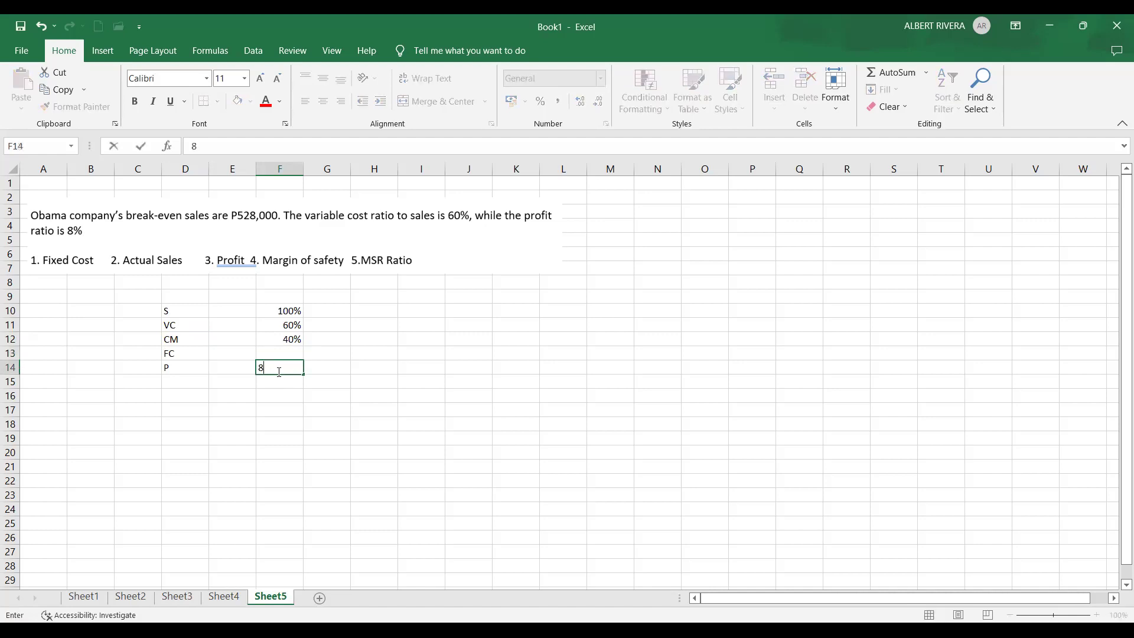
pyautogui.write('%')
pyautogui.press('Return')
pyautogui.click(282, 353)
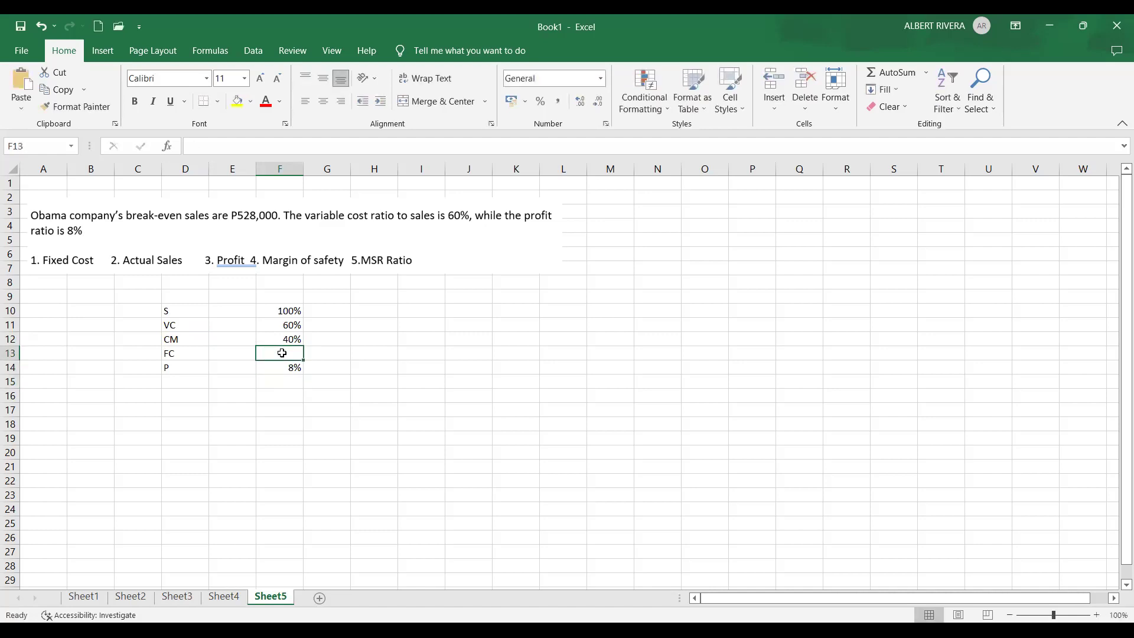
pyautogui.write('32%')
pyautogui.press('Return')
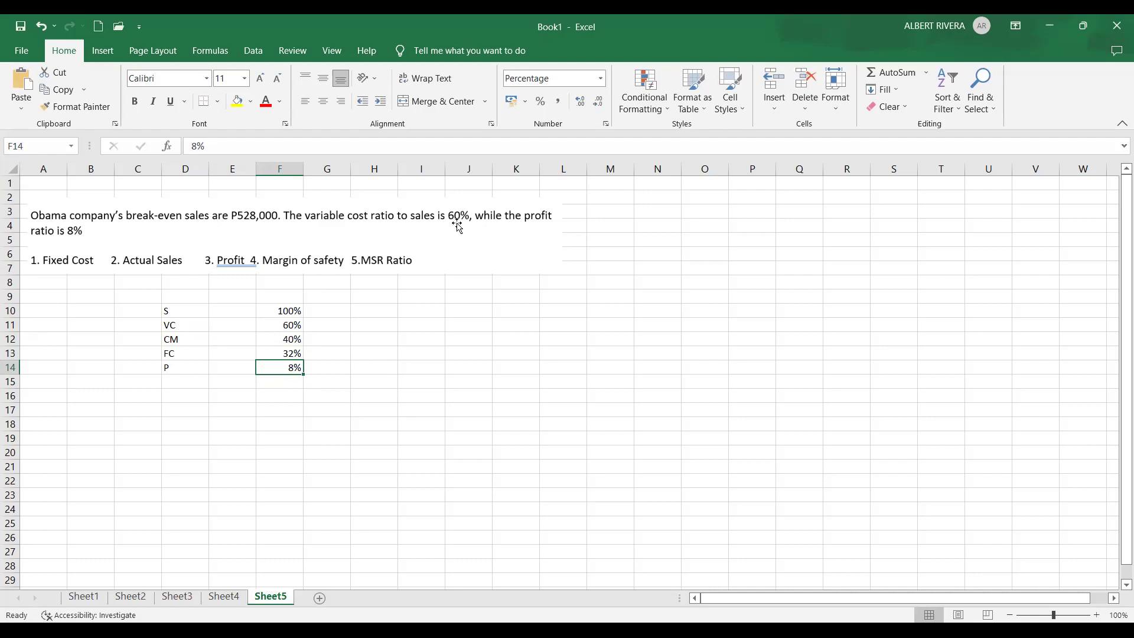
# Step: Label D17 as BE SALES and enter the break-even sales of 528000 beneath it in D18
pyautogui.click(289, 339)
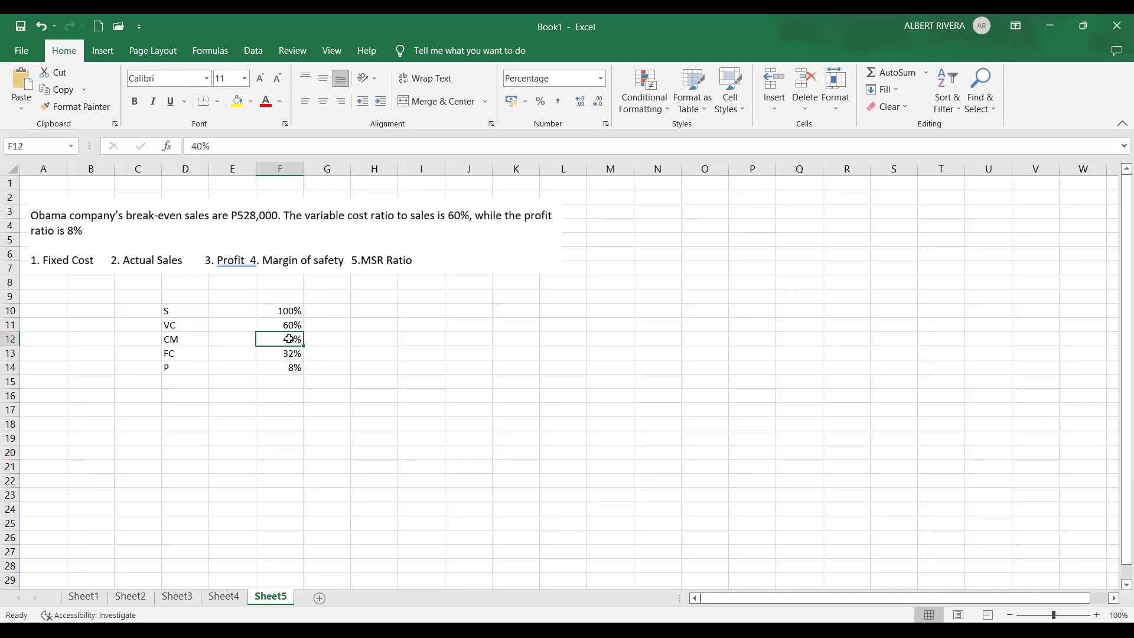
pyautogui.click(188, 409)
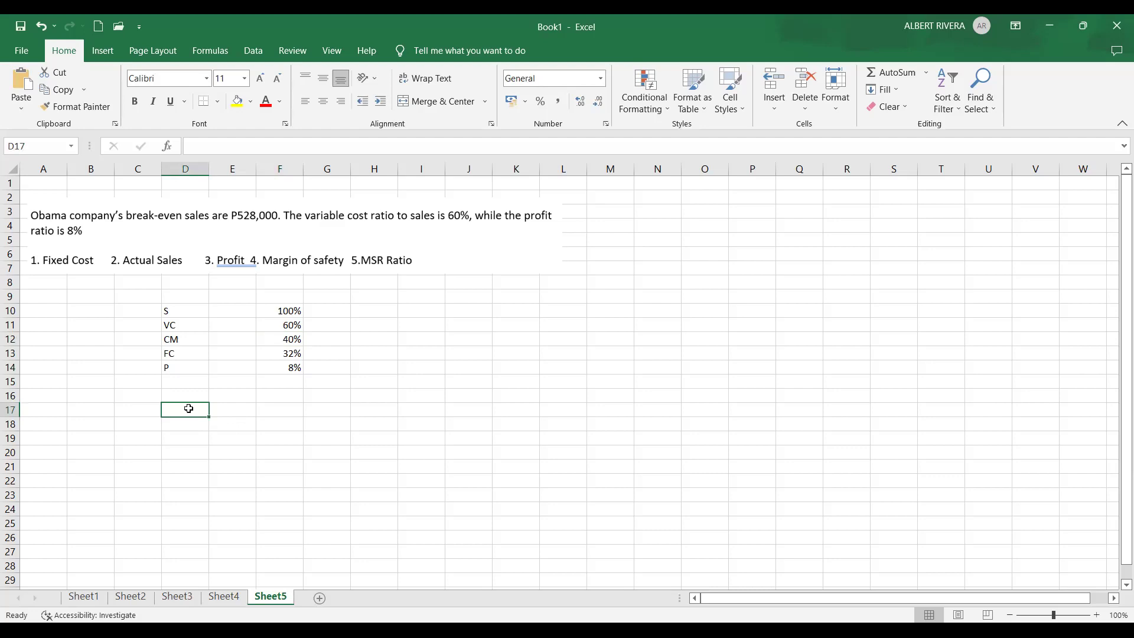
pyautogui.write('BE')
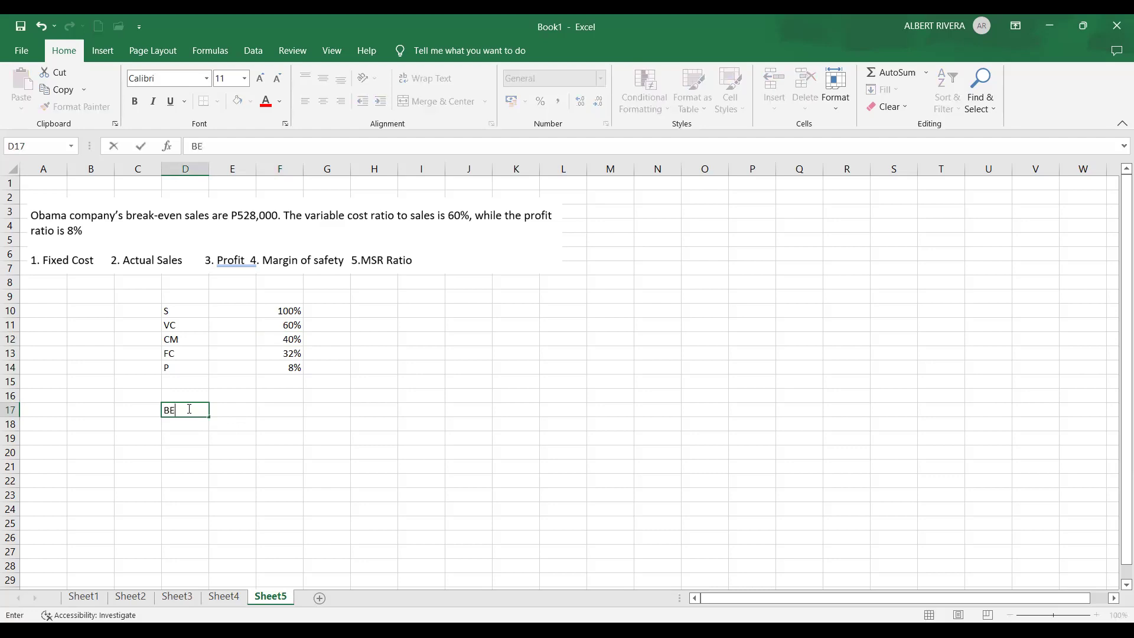
pyautogui.write(' SALES')
pyautogui.press('Return')
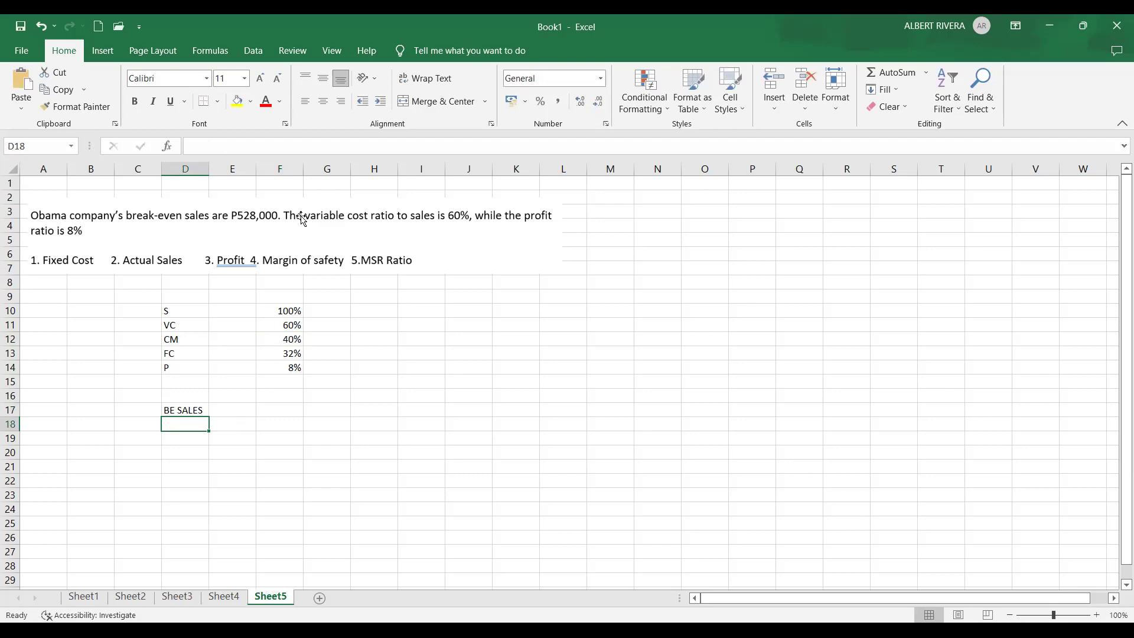
pyautogui.write('5')
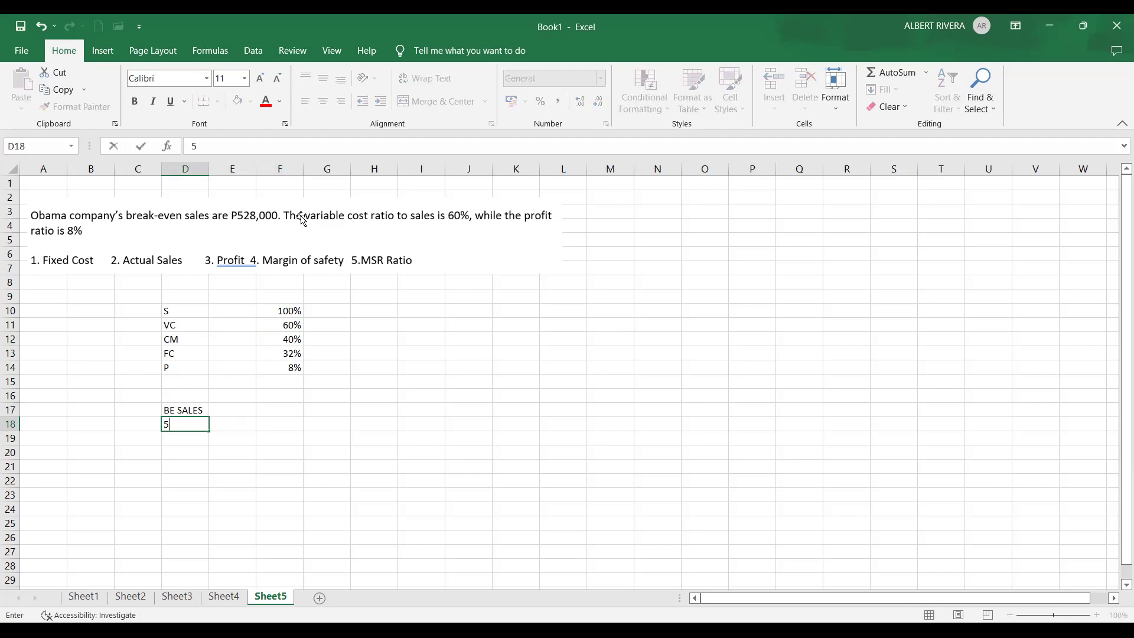
pyautogui.write('28000')
pyautogui.press('Return')
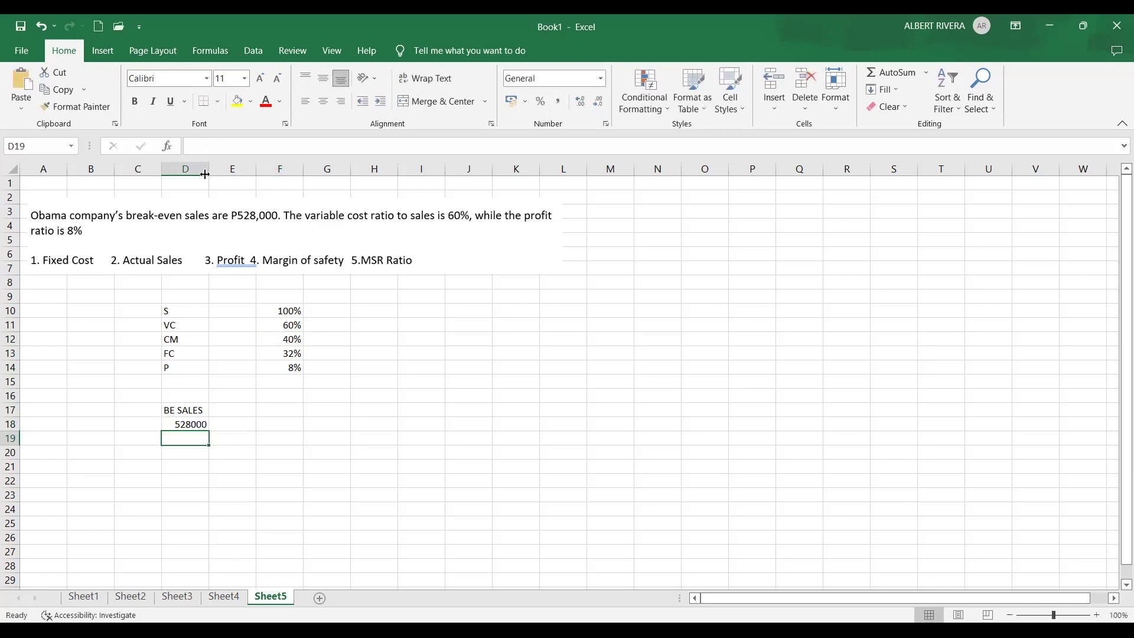
# Step: Enter XXX in E17 as a placeholder for the unknown and centre it in the cell
pyautogui.click(240, 409)
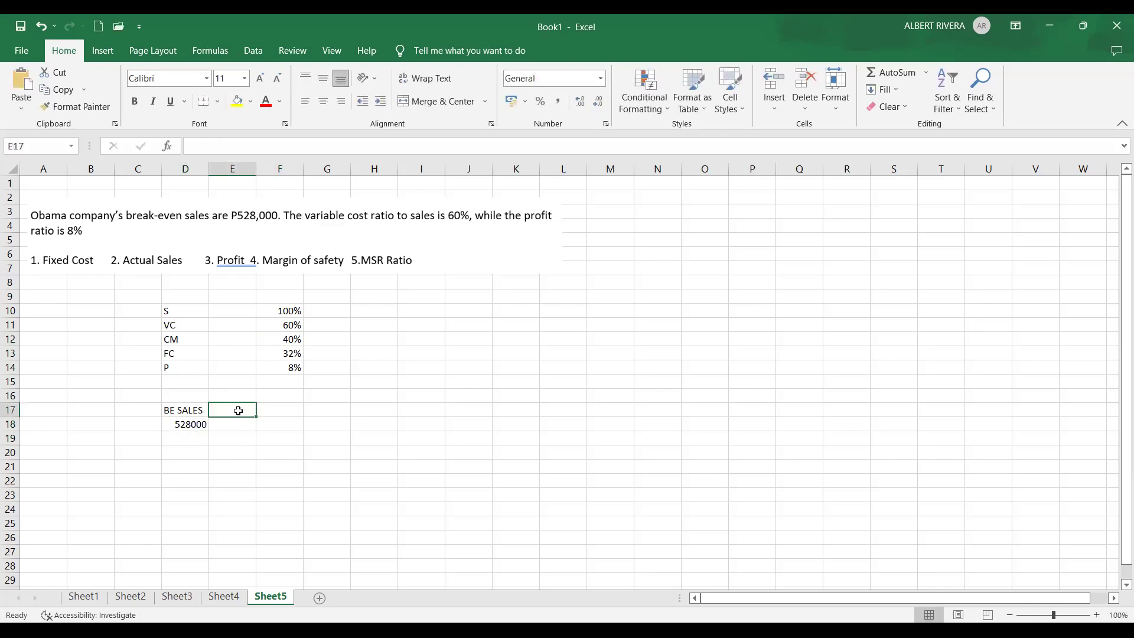
pyautogui.write('XXX')
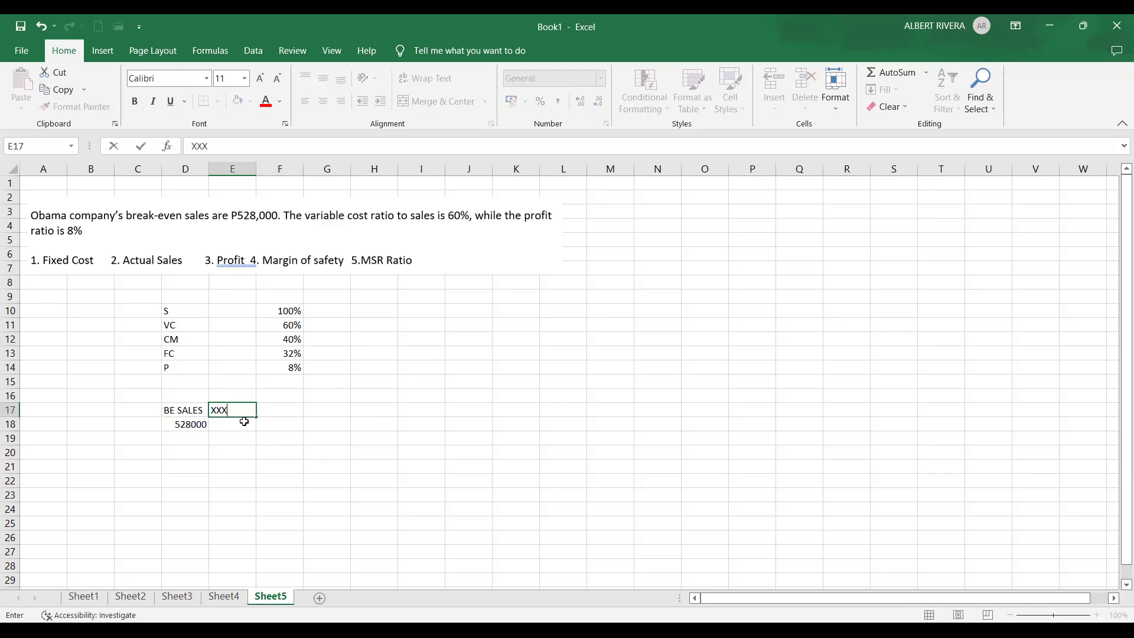
pyautogui.press('Return')
pyautogui.press('Up')
pyautogui.click(324, 101)
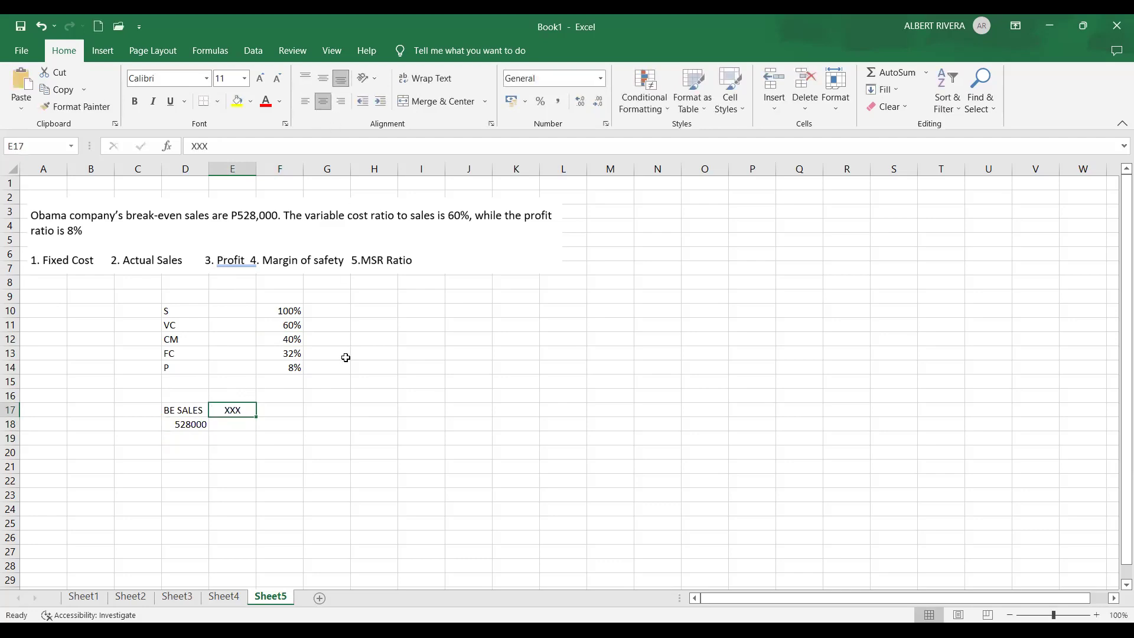
# Step: Enter the 40% contribution margin ratio in E18, under the XXX placeholder
pyautogui.click(331, 342)
pyautogui.click(296, 324)
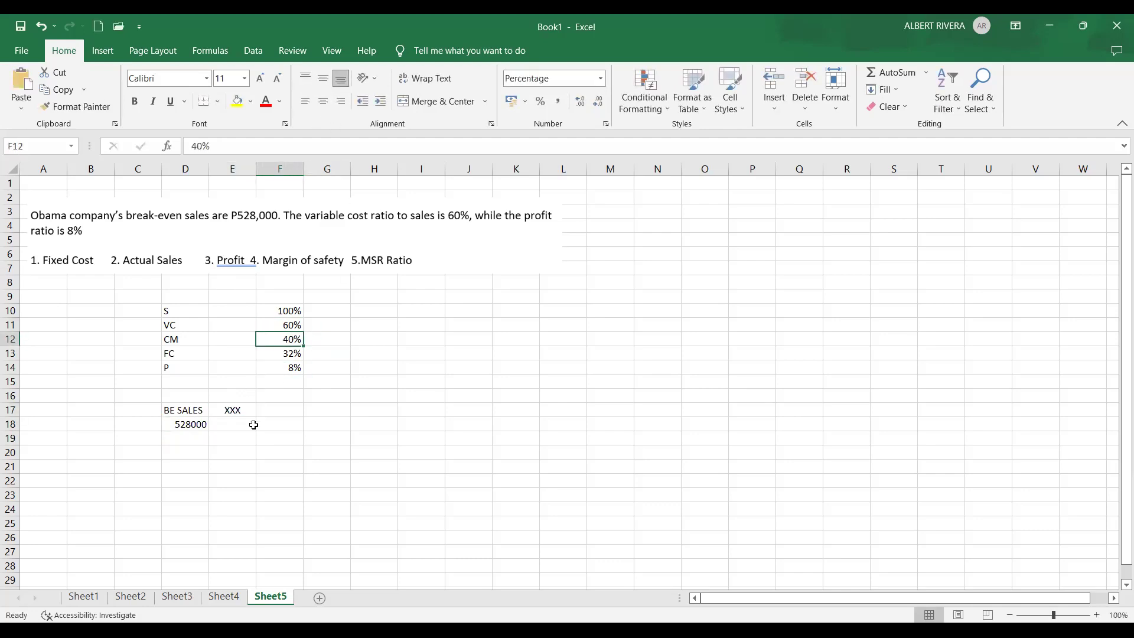
pyautogui.click(234, 424)
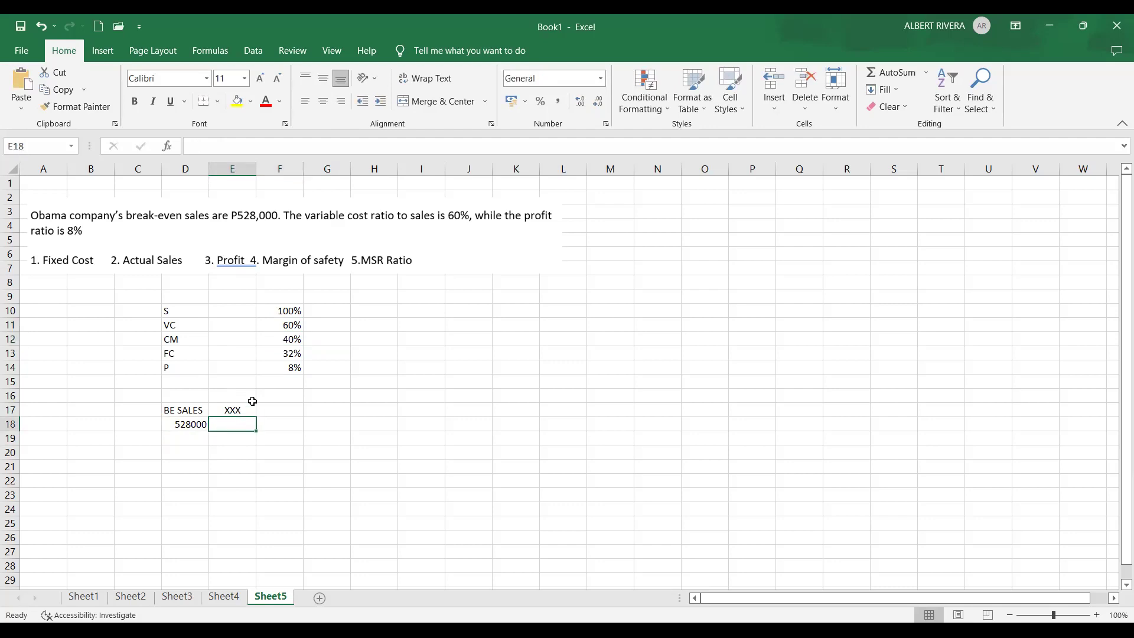
pyautogui.write('40%')
pyautogui.press('Return')
# Step: Calculate the fixed cost in F17 by multiplying the ratio by break-even sales with =E18*D18
pyautogui.click(274, 406)
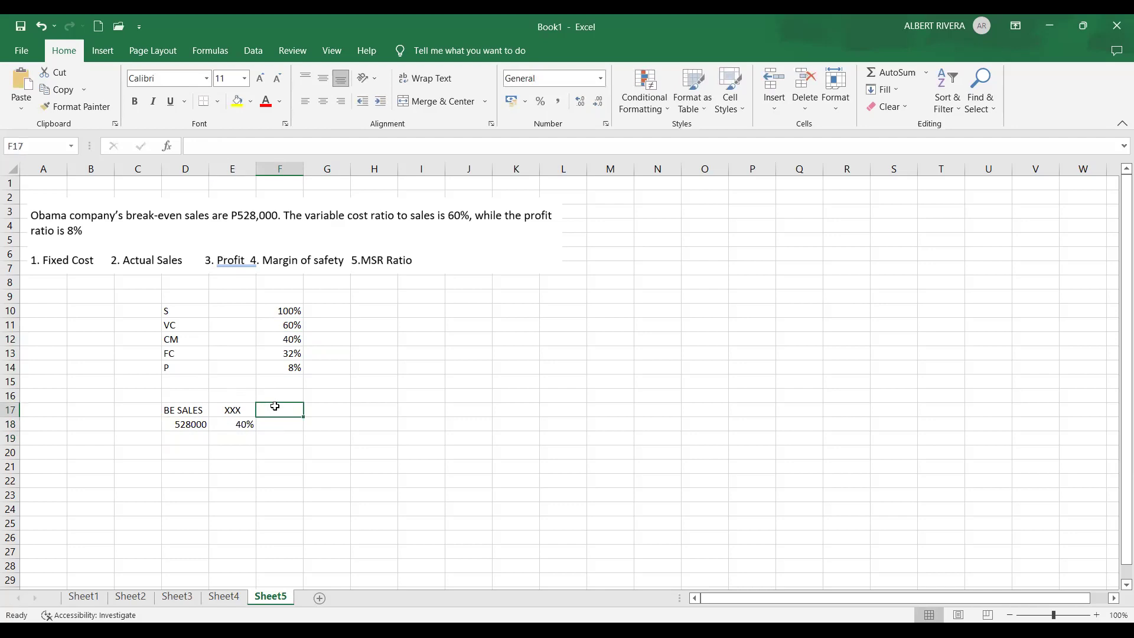
pyautogui.write('=')
pyautogui.click(236, 426)
pyautogui.write('*')
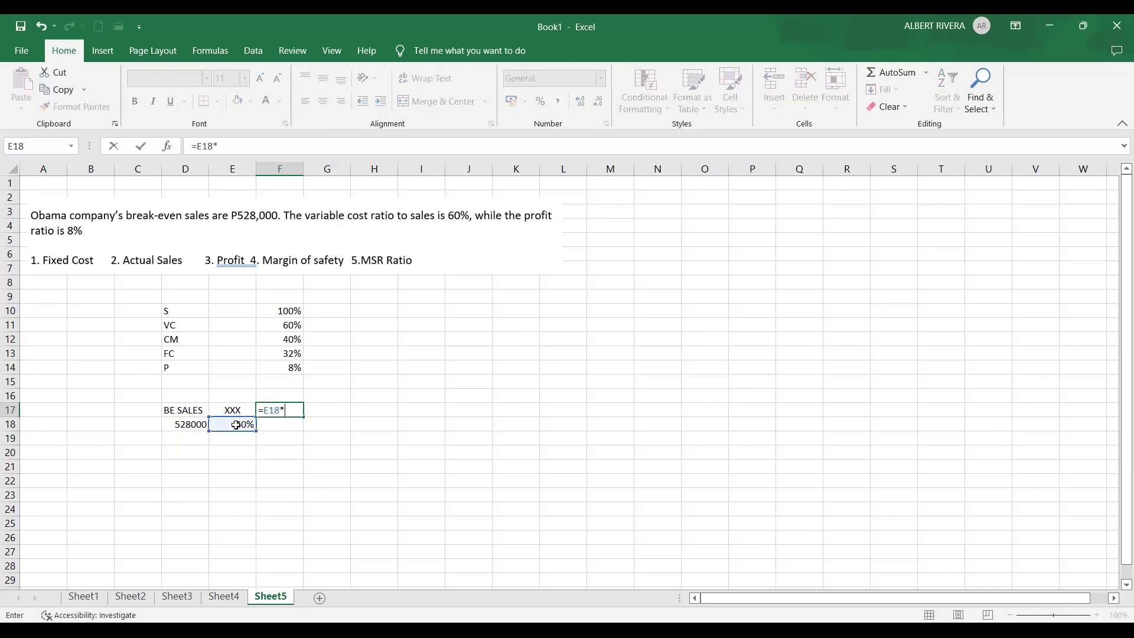
pyautogui.click(192, 425)
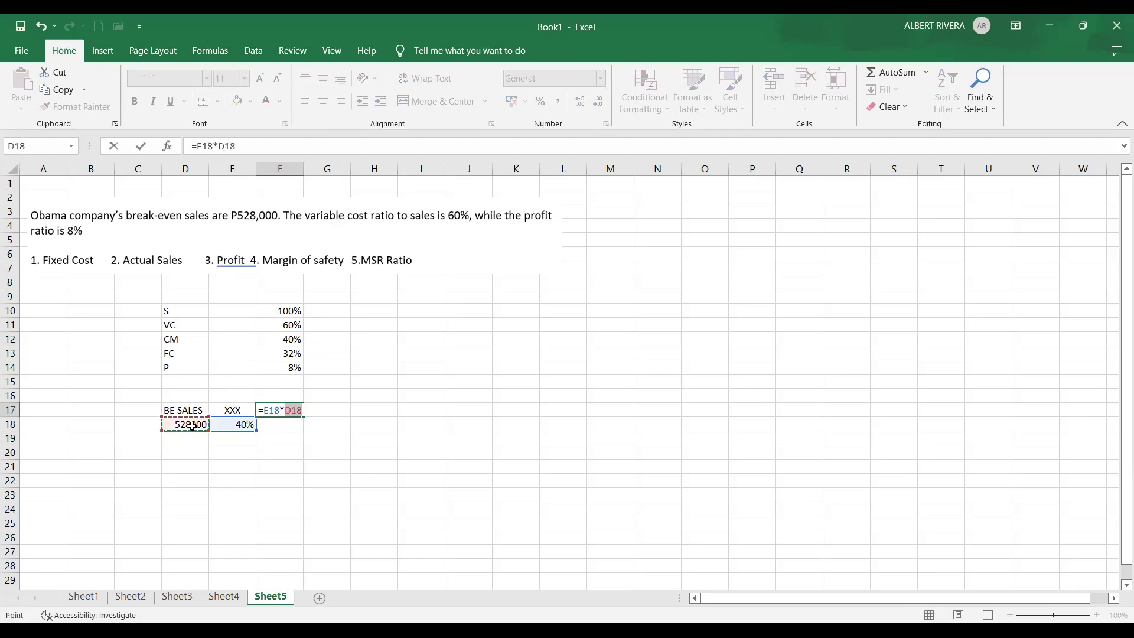
pyautogui.press('Return')
pyautogui.click(295, 409)
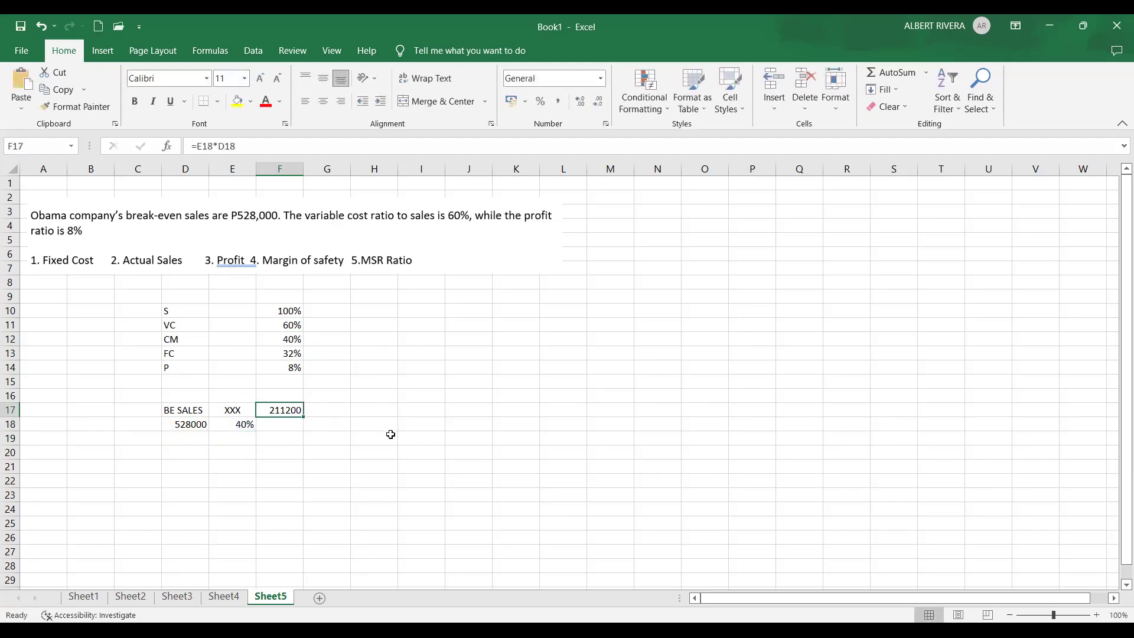
# Step: Link the FC amount in E13 to the computed fixed cost with =F17
pyautogui.click(234, 352)
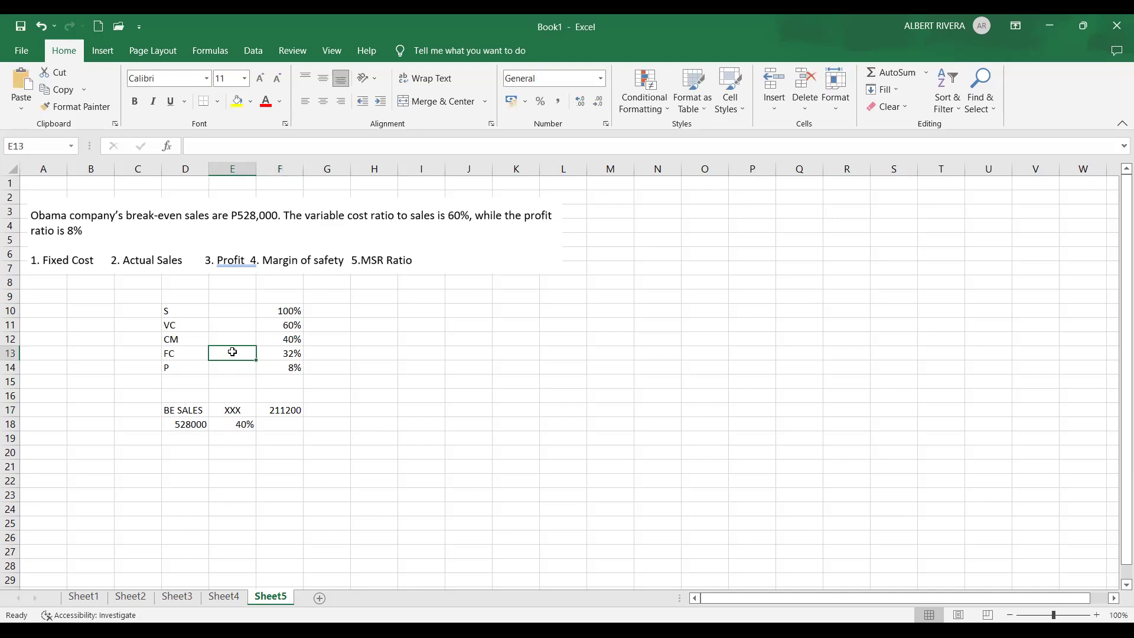
pyautogui.write('=')
pyautogui.scroll(-1, 282, 365)
pyautogui.click(282, 366)
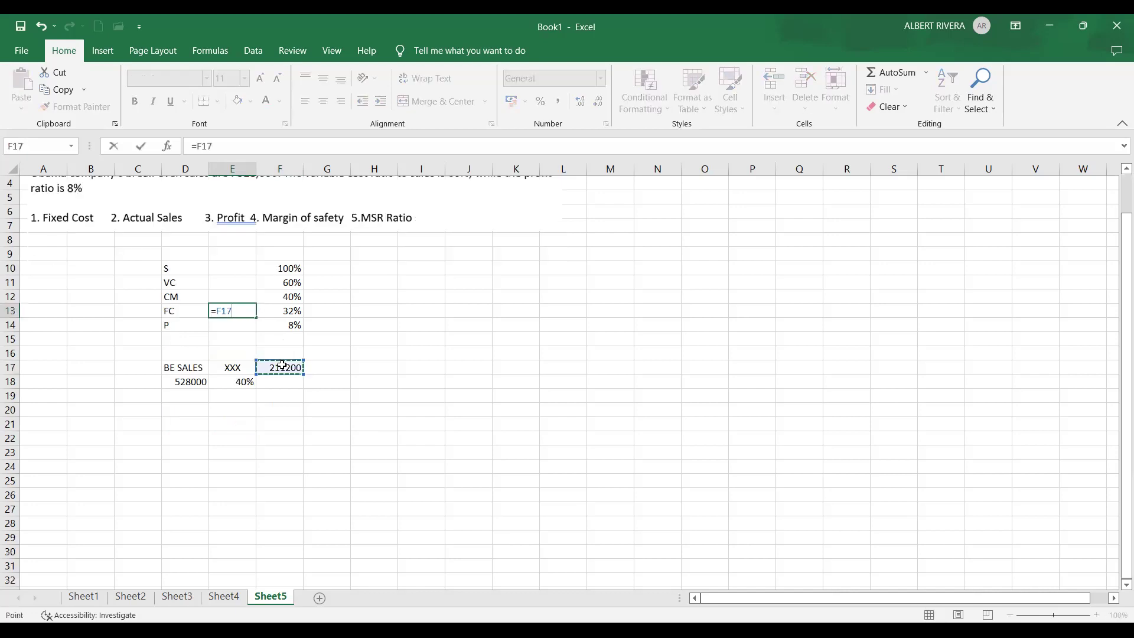
pyautogui.press('Return')
pyautogui.click(239, 312)
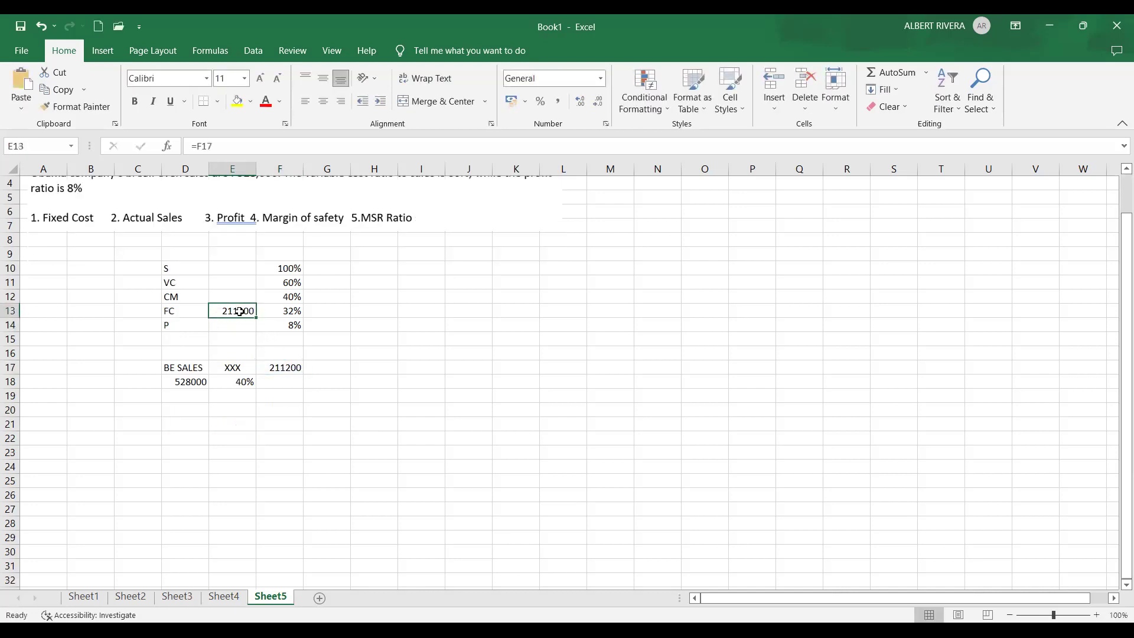
# Step: Apply the comma number style to the FC amount in E13
pyautogui.click(558, 101)
pyautogui.click(377, 366)
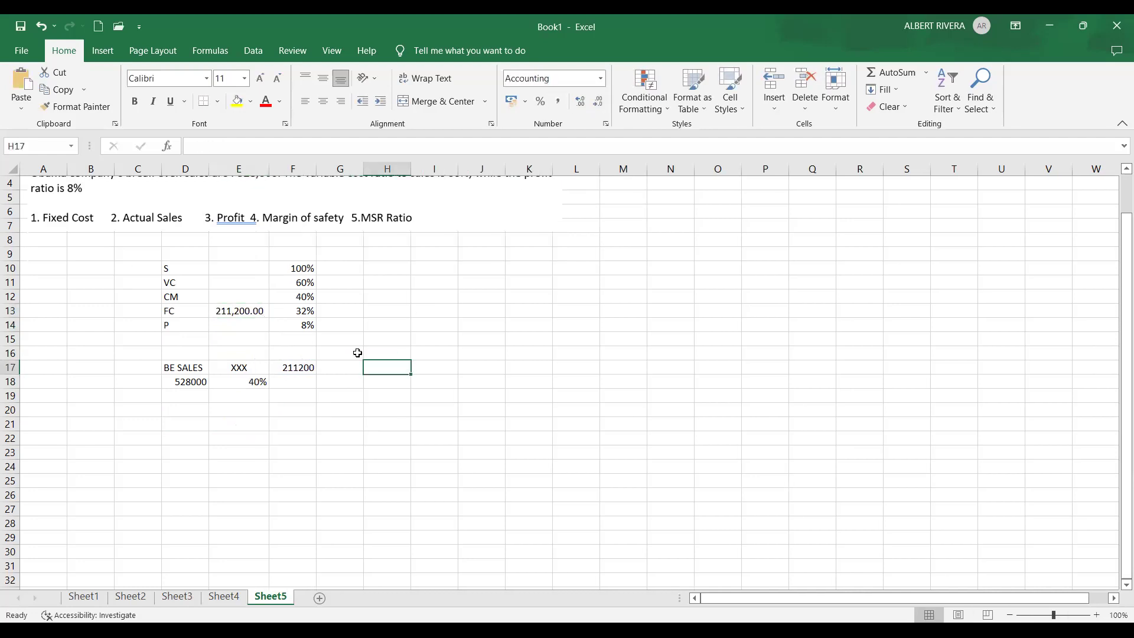
pyautogui.click(306, 311)
pyautogui.click(247, 311)
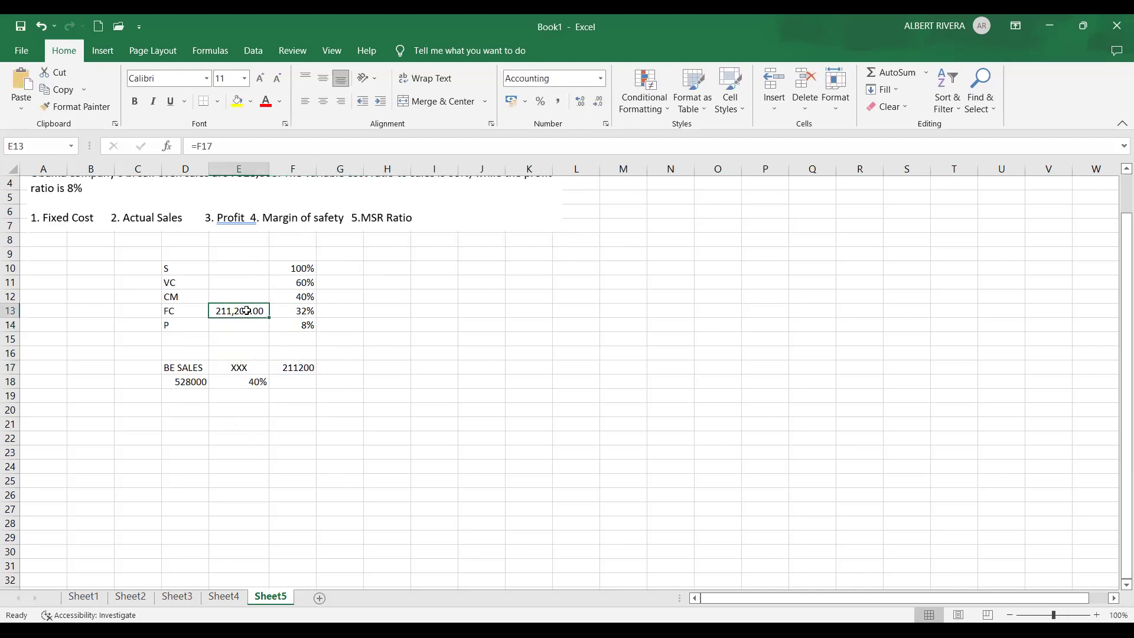
# Step: Calculate the actual sales in E10 by dividing the fixed cost by its ratio with =E13/F13
pyautogui.click(249, 269)
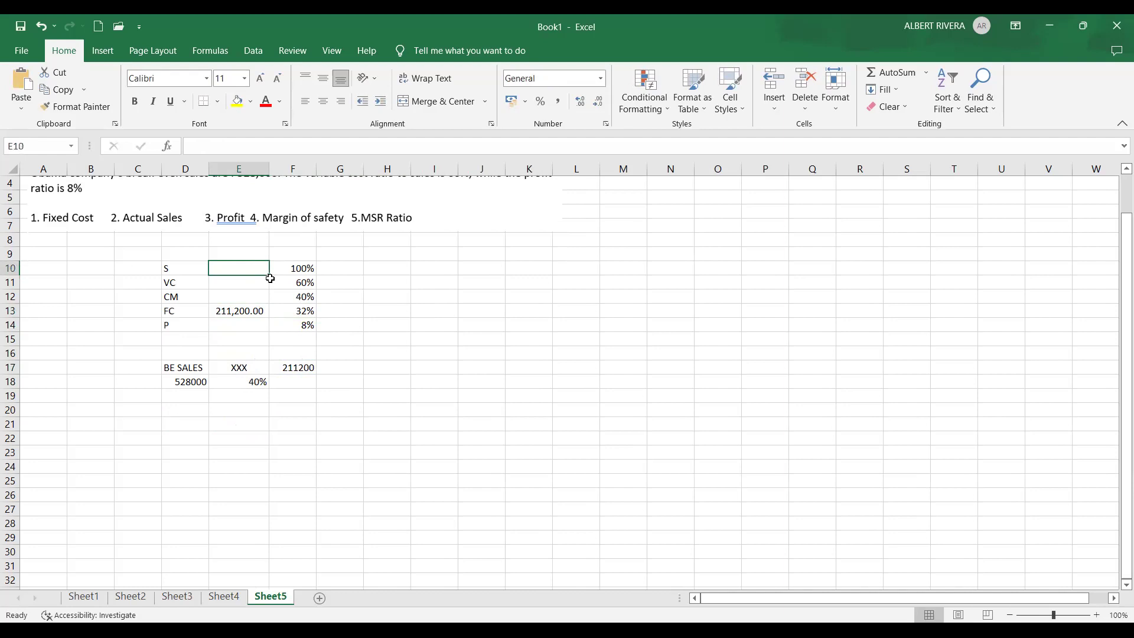
pyautogui.write('=')
pyautogui.click(245, 312)
pyautogui.write('/')
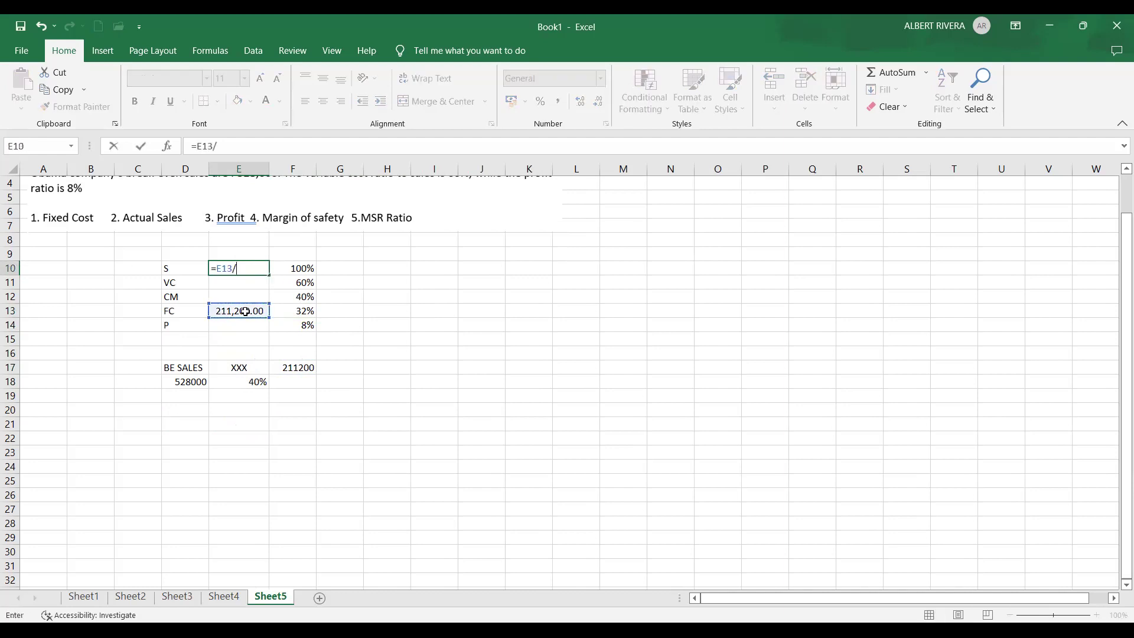
pyautogui.click(303, 307)
pyautogui.press('Return')
pyautogui.click(261, 267)
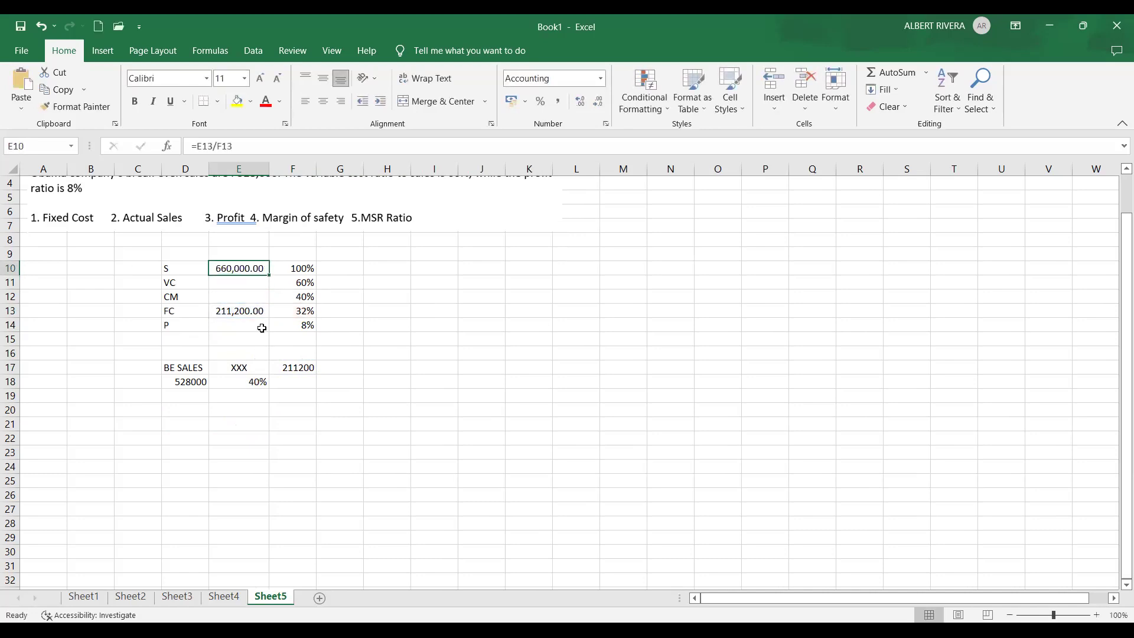
pyautogui.scroll(-1, 254, 308)
pyautogui.scroll(2, 248, 331)
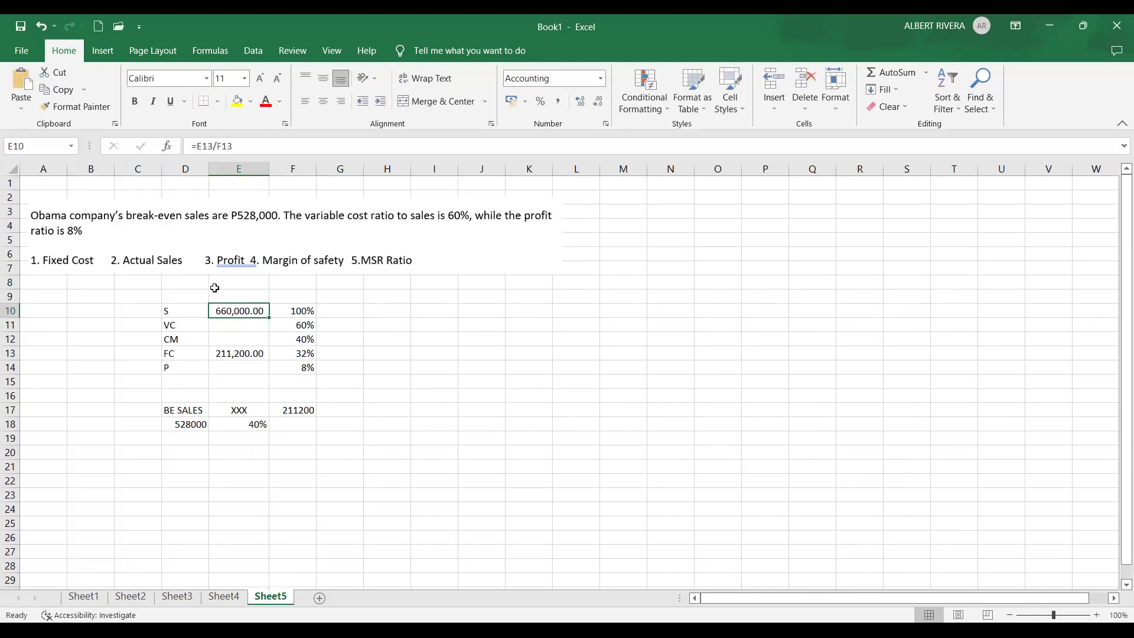
# Step: Calculate the variable cost in E11 by multiplying sales by the VC ratio with =E10*F11
pyautogui.click(253, 372)
pyautogui.click(249, 313)
pyautogui.click(243, 326)
pyautogui.click(265, 337)
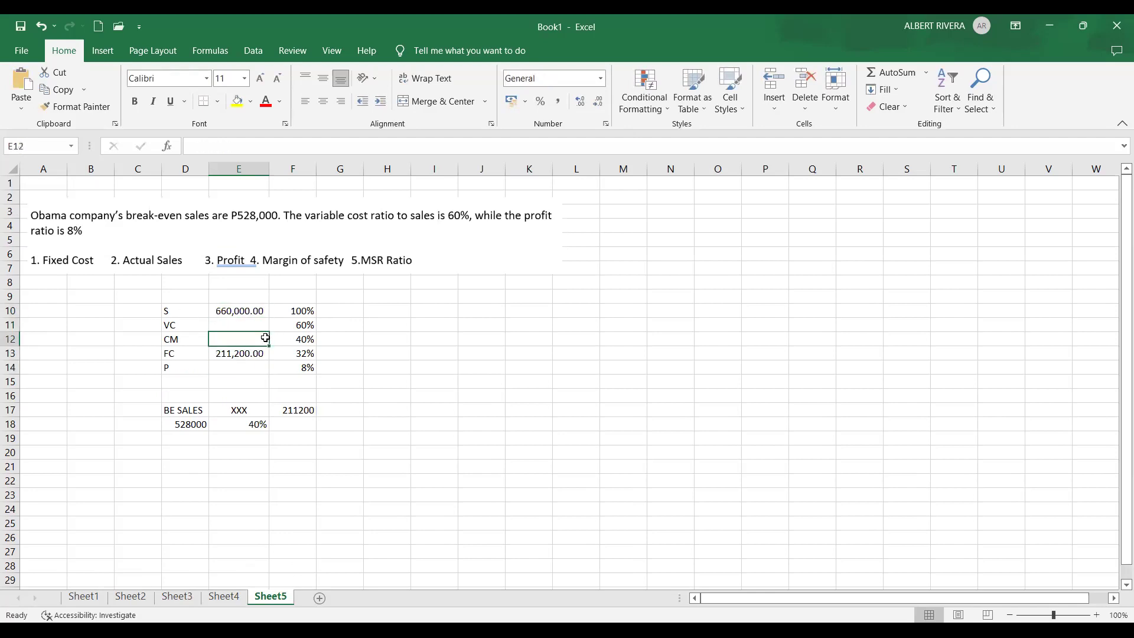
pyautogui.click(255, 313)
pyautogui.click(303, 325)
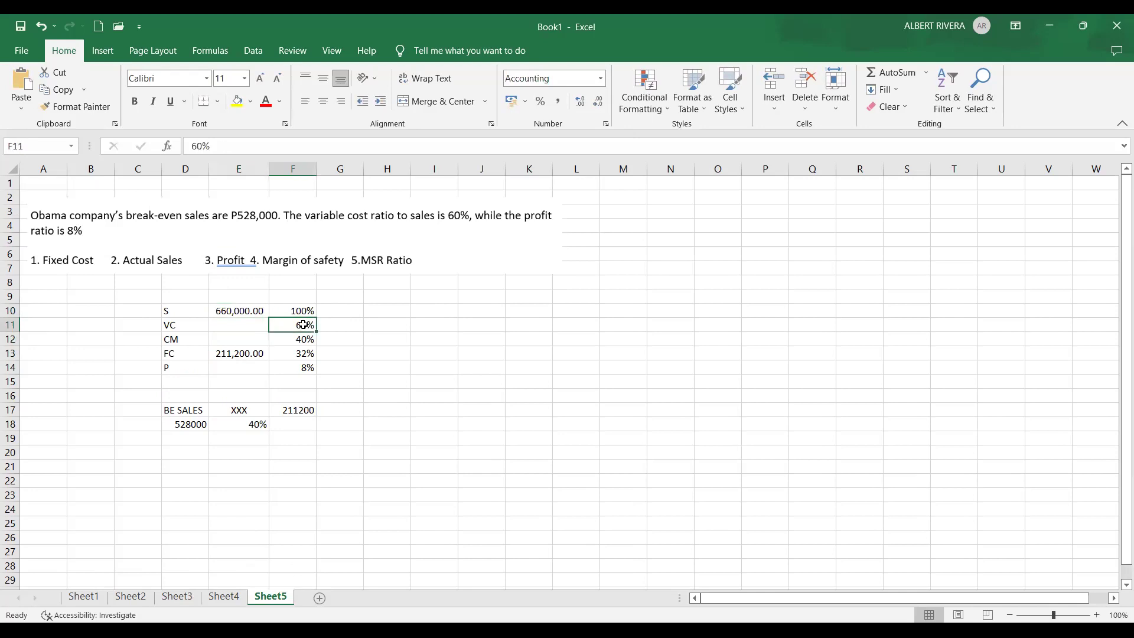
pyautogui.click(224, 327)
pyautogui.write('=')
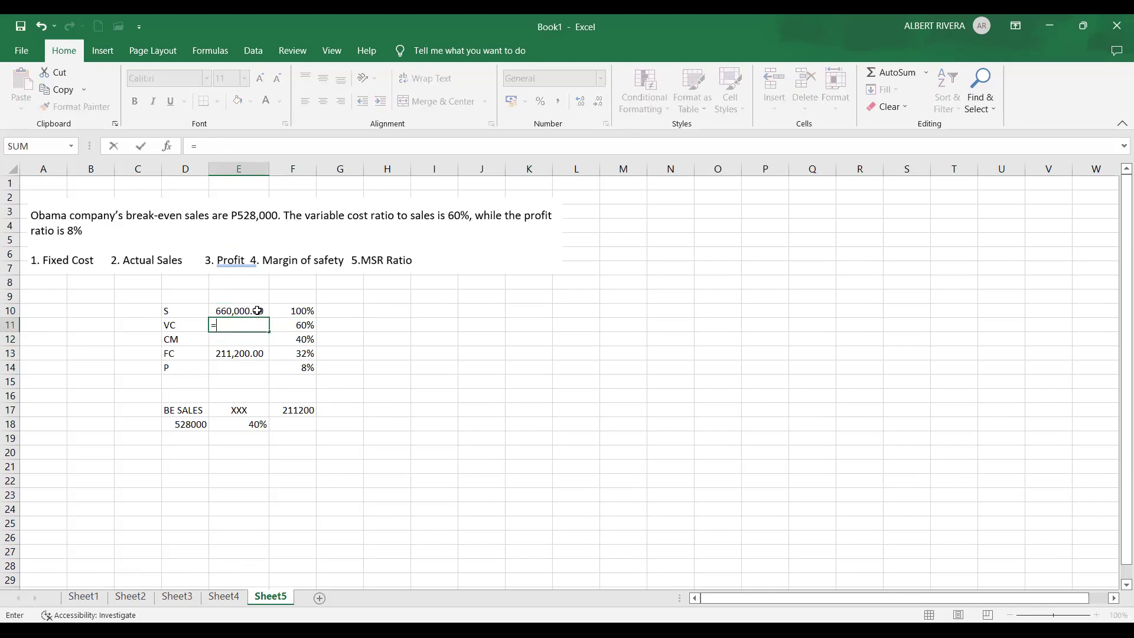
pyautogui.click(253, 309)
pyautogui.write('*')
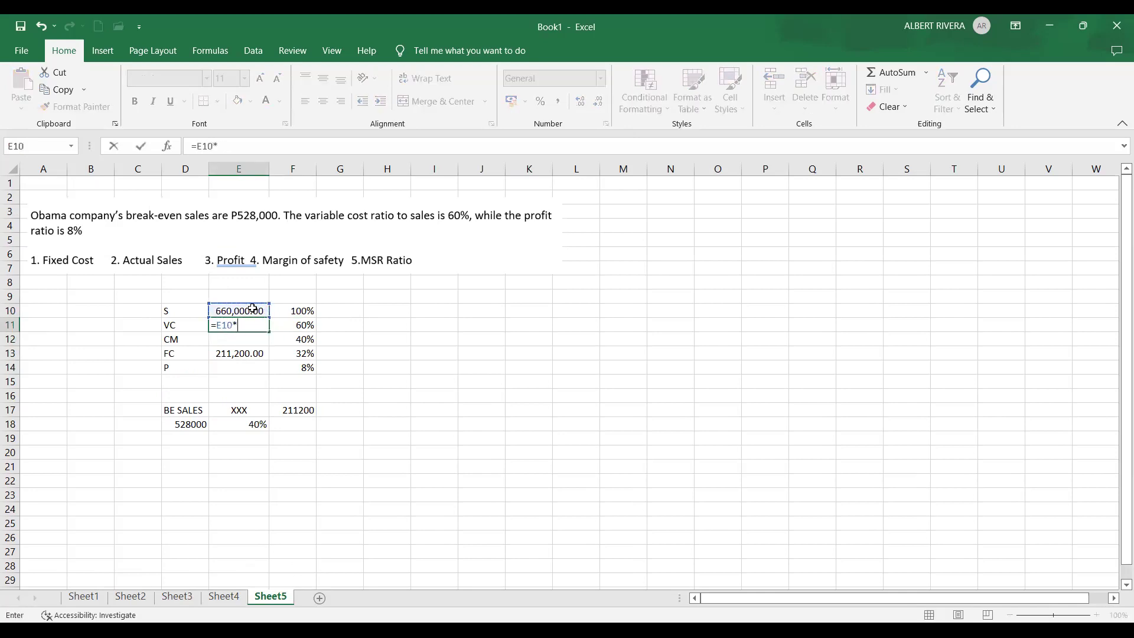
pyautogui.click(304, 322)
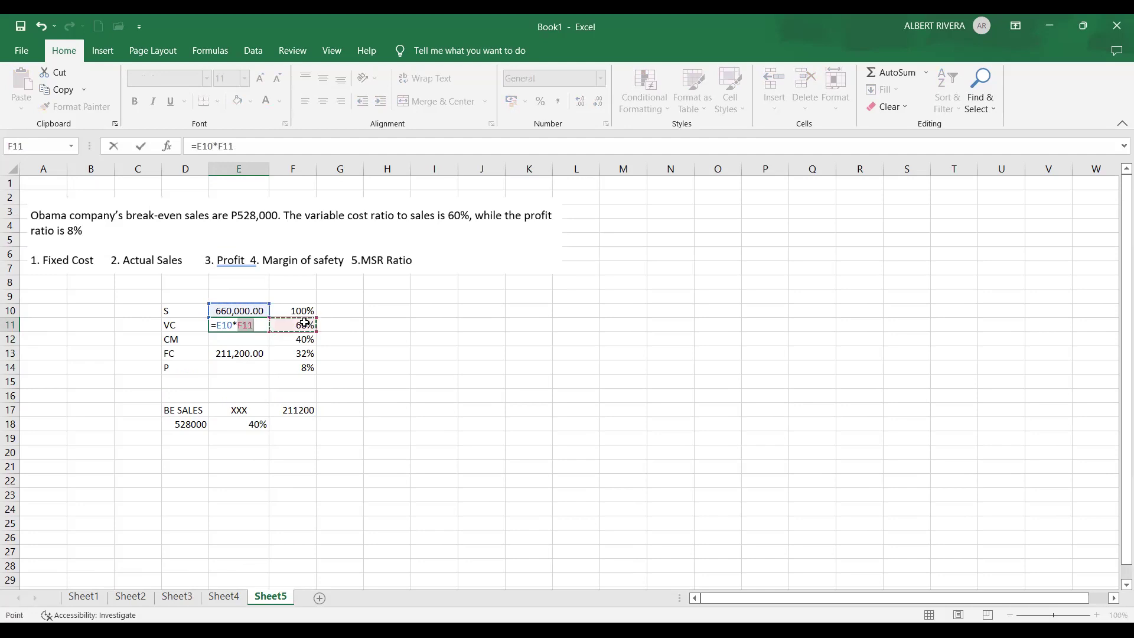
pyautogui.press('Return')
# Step: Calculate the contribution margin in E12 by subtracting variable cost from sales with =E10-E11
pyautogui.write('=')
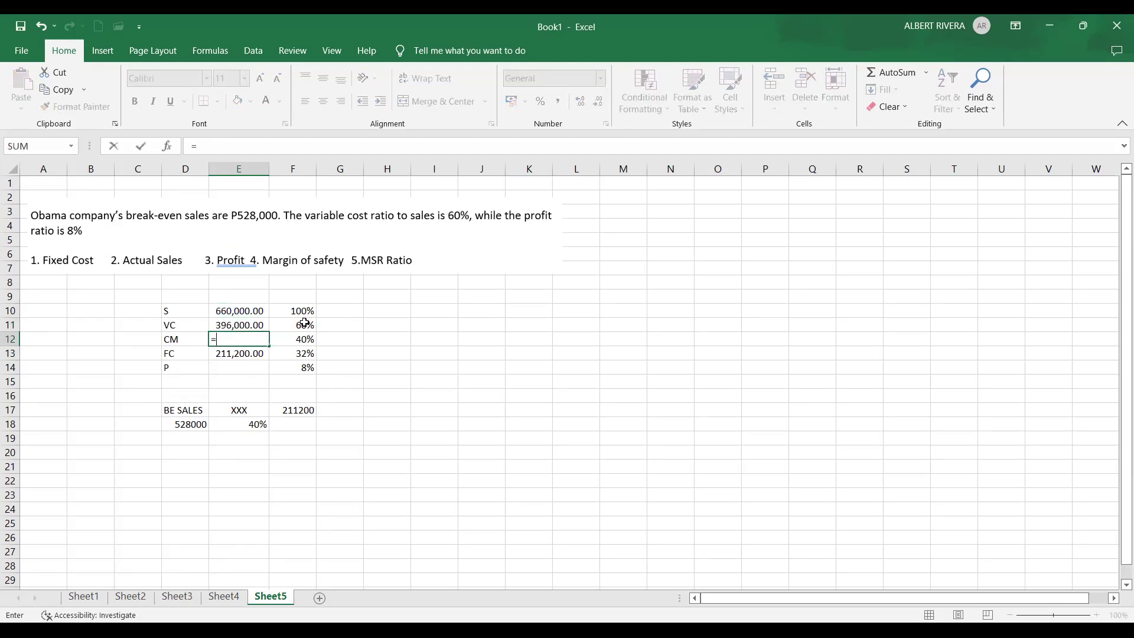
pyautogui.click(242, 311)
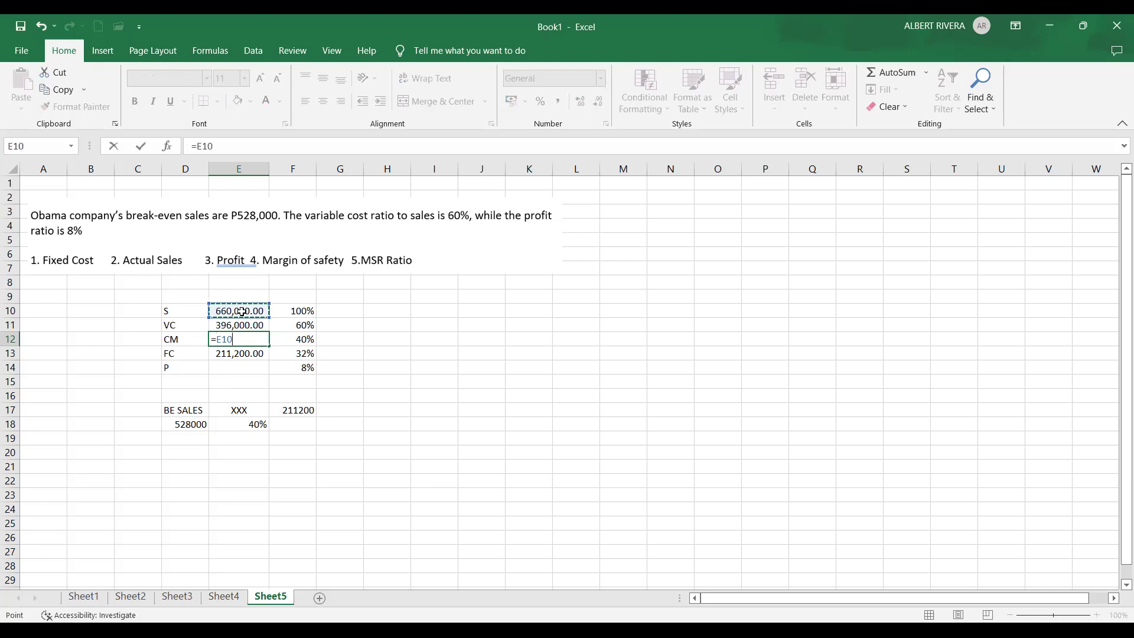
pyautogui.write('-')
pyautogui.click(241, 325)
pyautogui.press('Return')
pyautogui.click(236, 340)
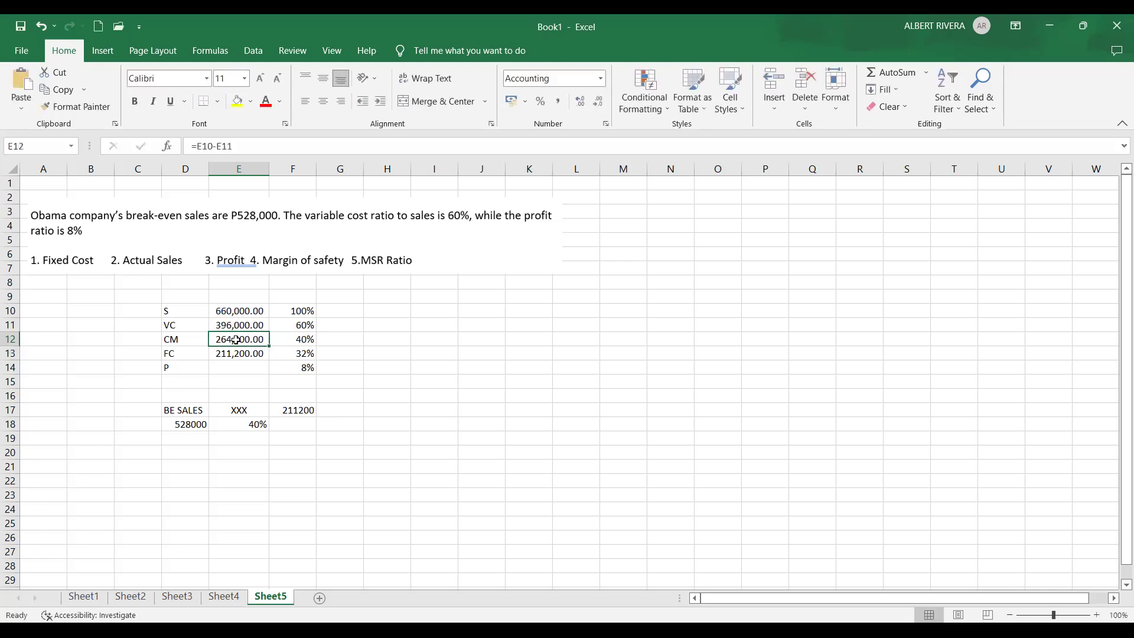
# Step: Calculate the profit in E14 by subtracting fixed cost from the contribution margin with =E12-E13
pyautogui.click(250, 366)
pyautogui.write('=')
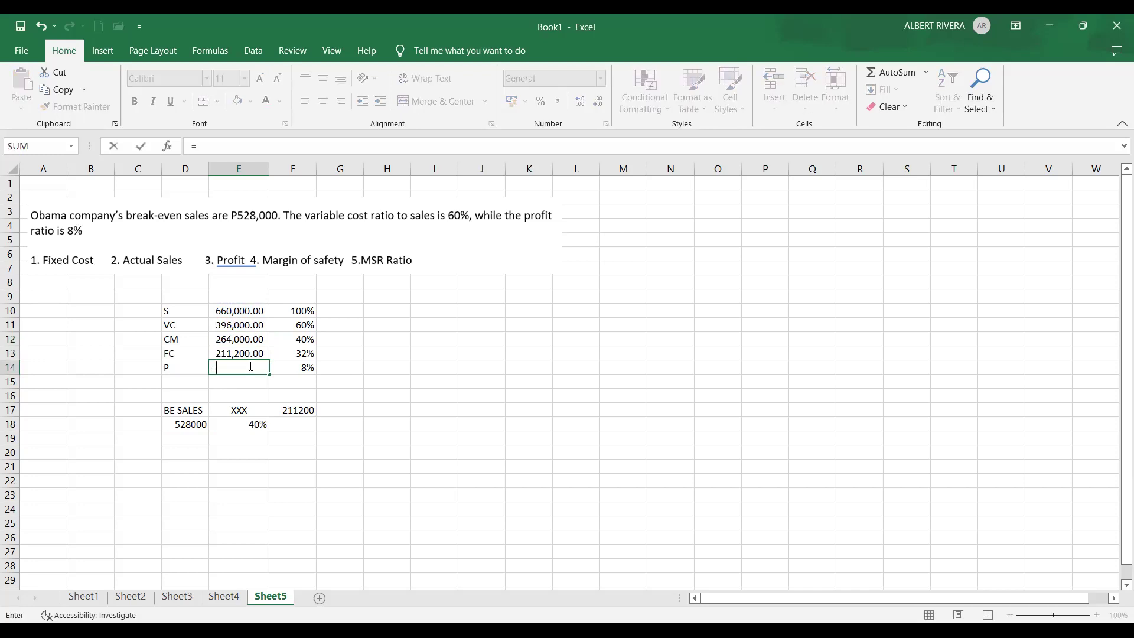
pyautogui.click(251, 338)
pyautogui.write('-')
pyautogui.click(256, 352)
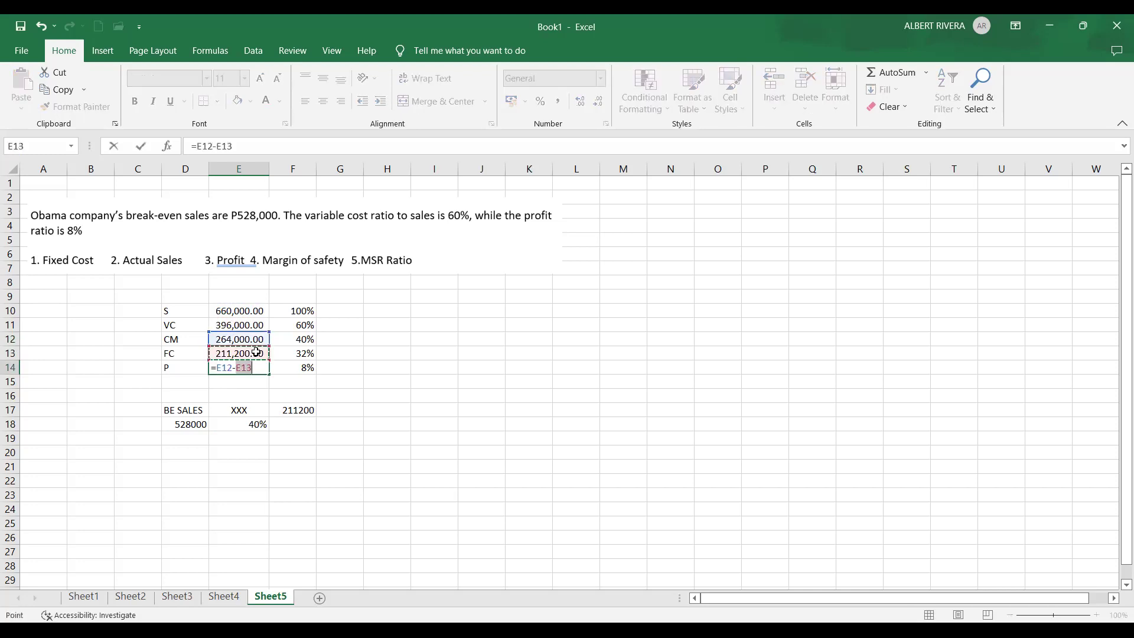
pyautogui.press('Return')
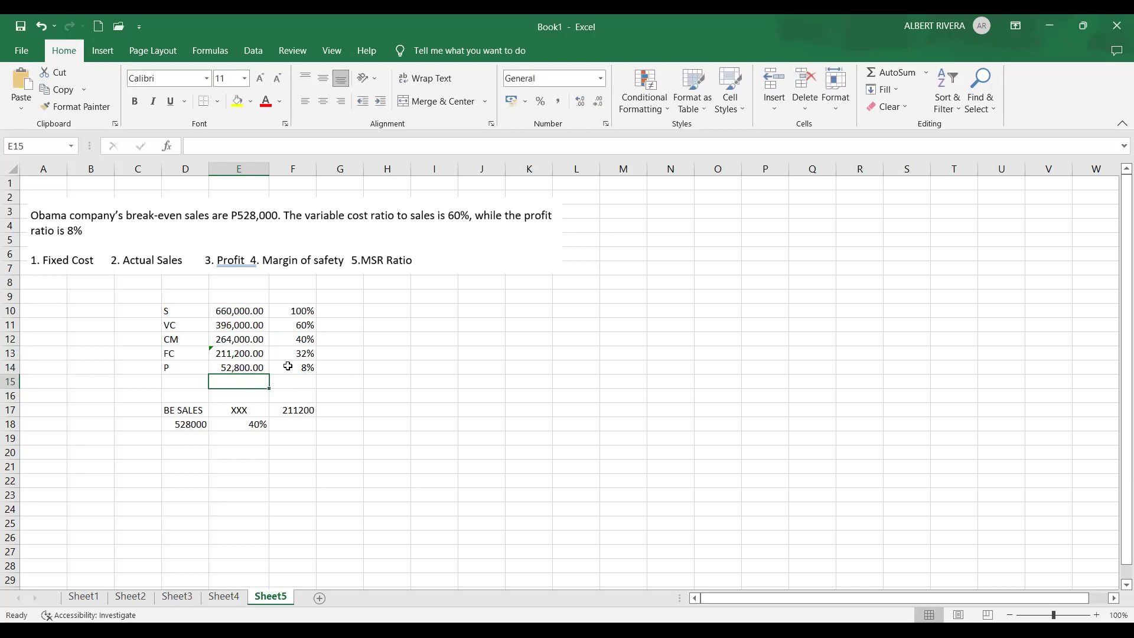
pyautogui.click(467, 326)
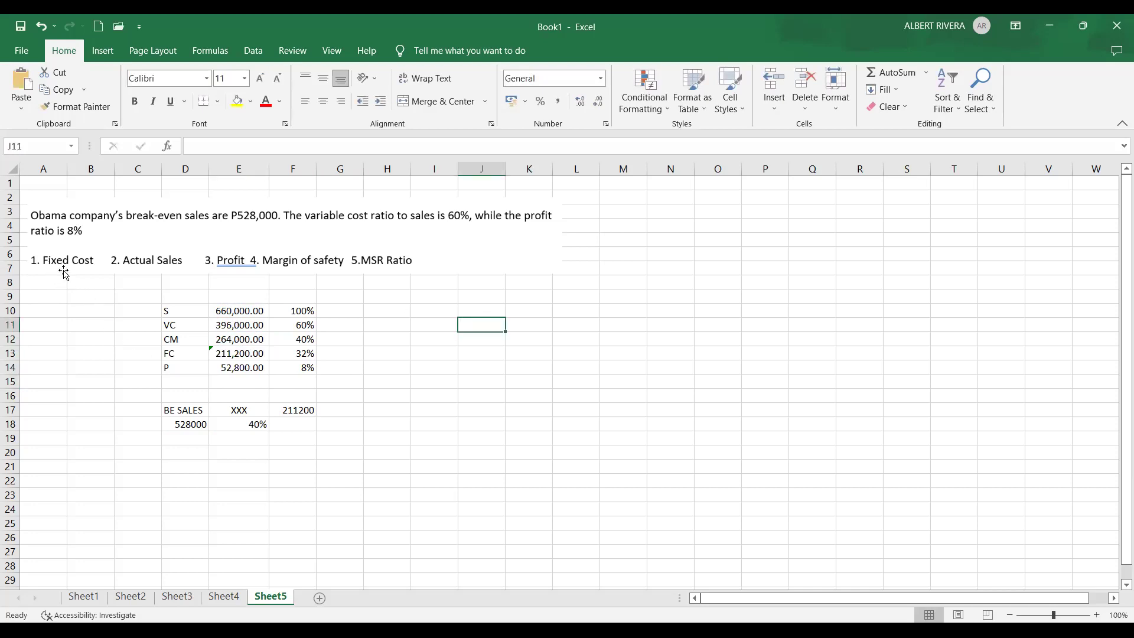
# Step: Mark the FC row as answer 1 in C13 and highlight its amount in E13 in yellow
pyautogui.click(128, 354)
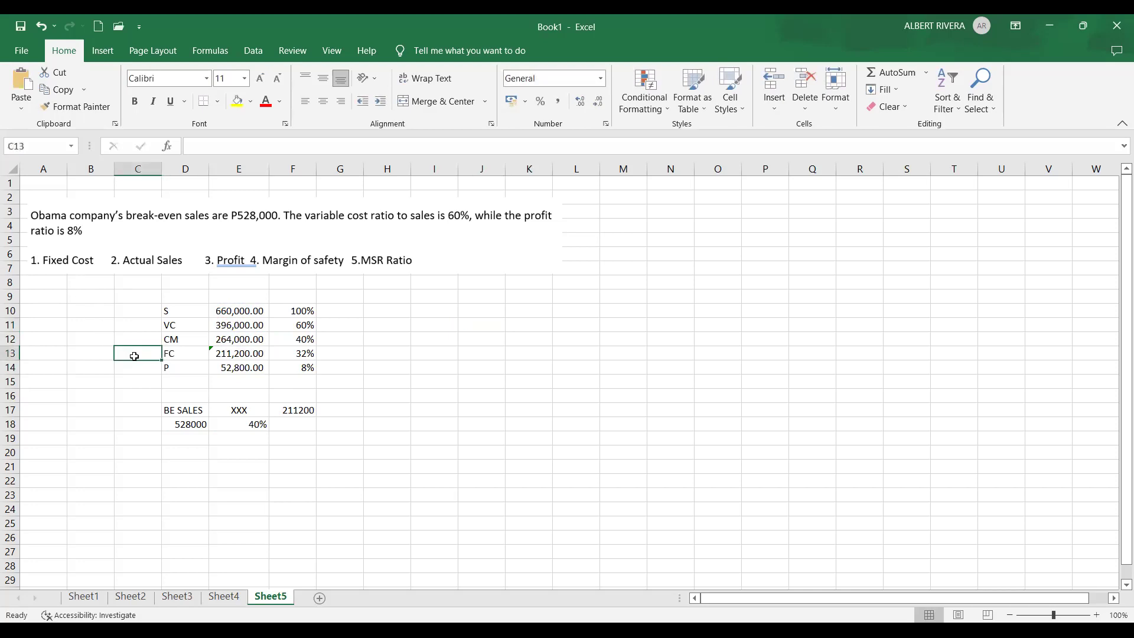
pyautogui.write('1')
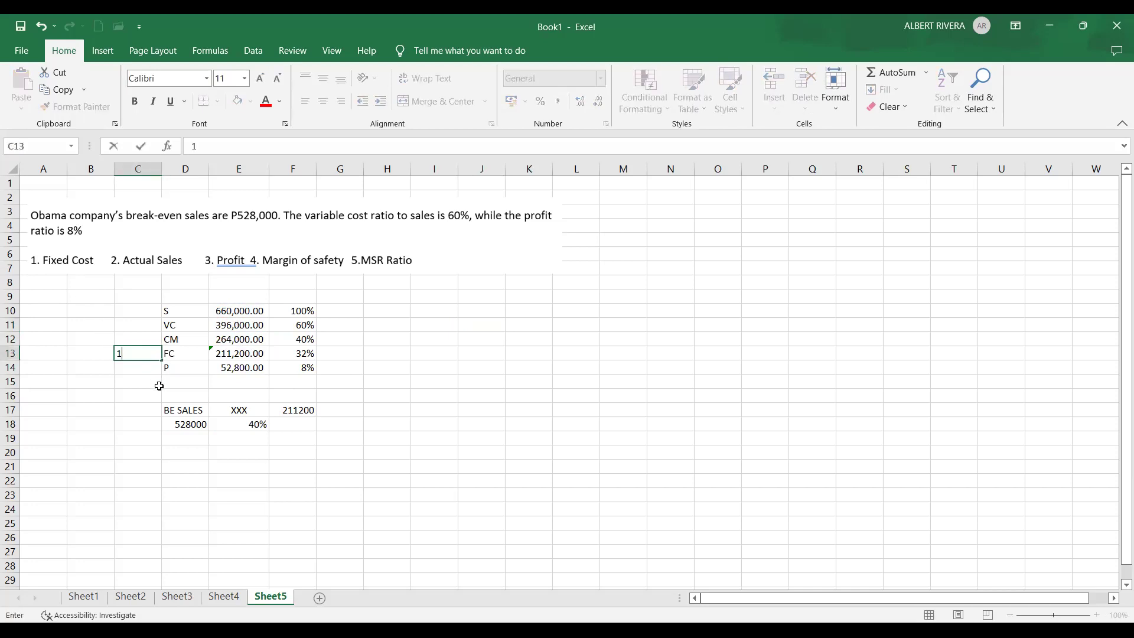
pyautogui.click(240, 358)
pyautogui.click(242, 109)
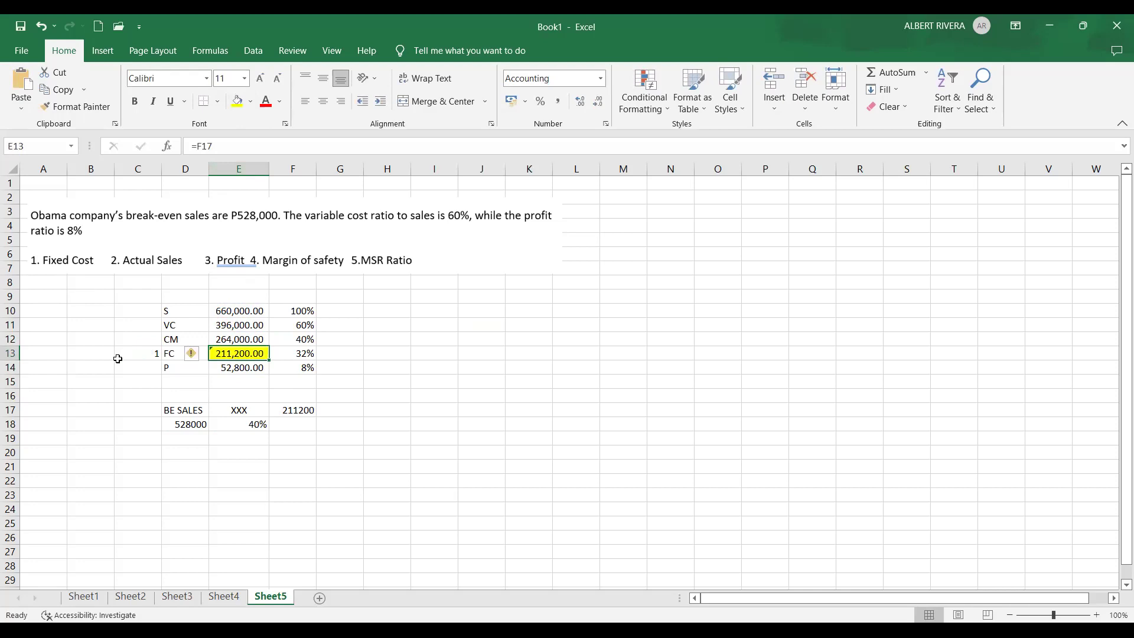
# Step: Centre the answer-number cells C10:C14 and enter 2 in C10 beside S
pyautogui.moveTo(139, 312); pyautogui.dragTo(144, 368)
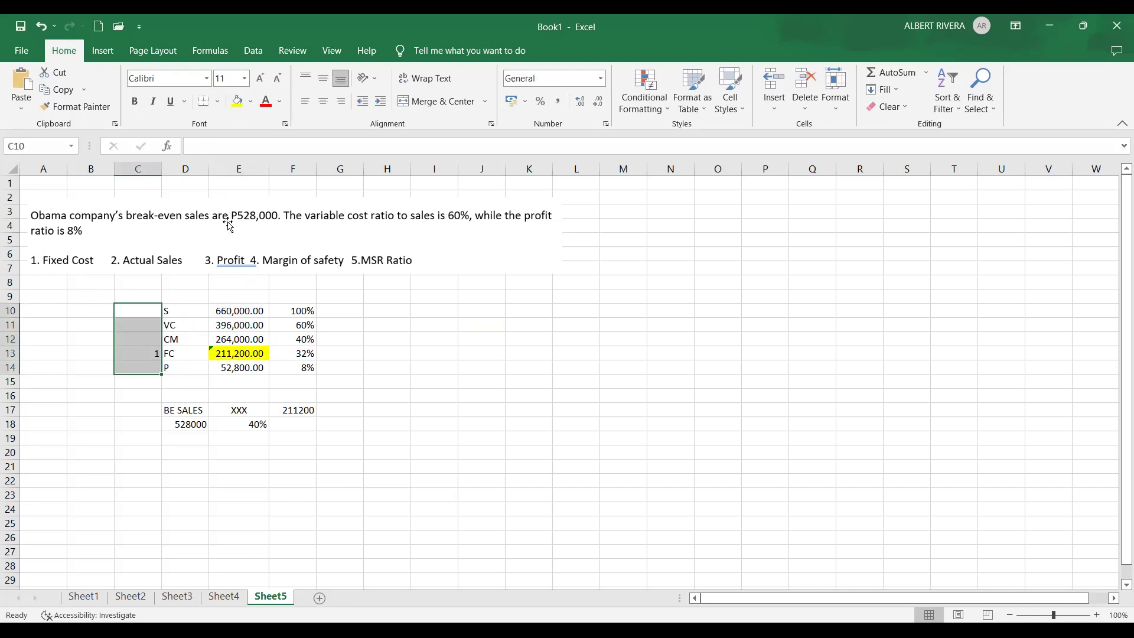
pyautogui.click(323, 102)
pyautogui.click(150, 310)
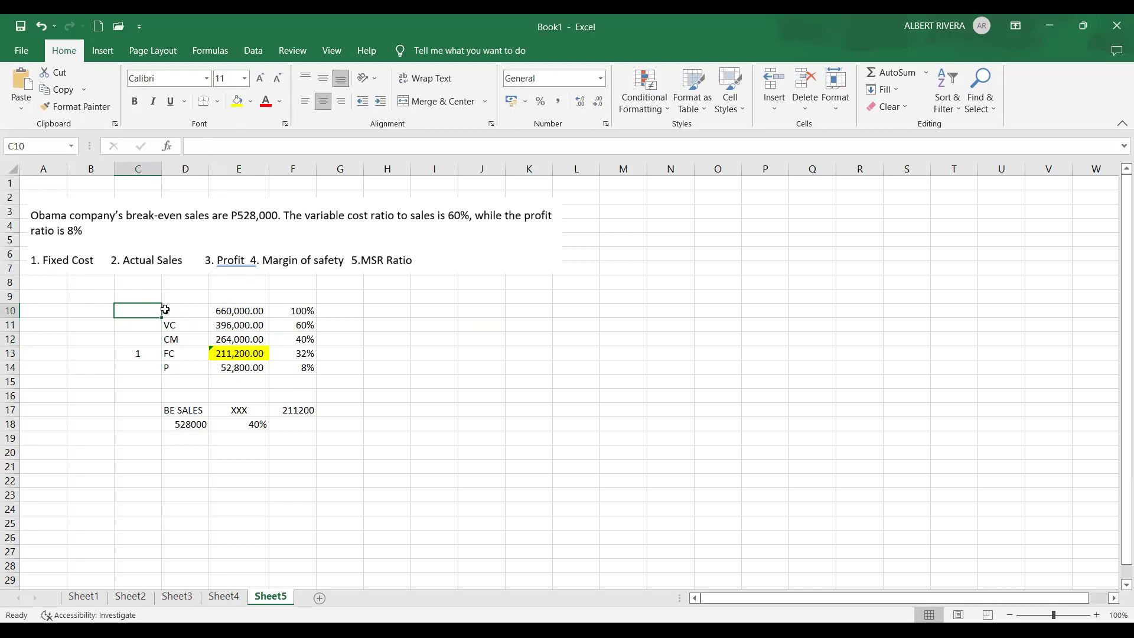
pyautogui.write('2')
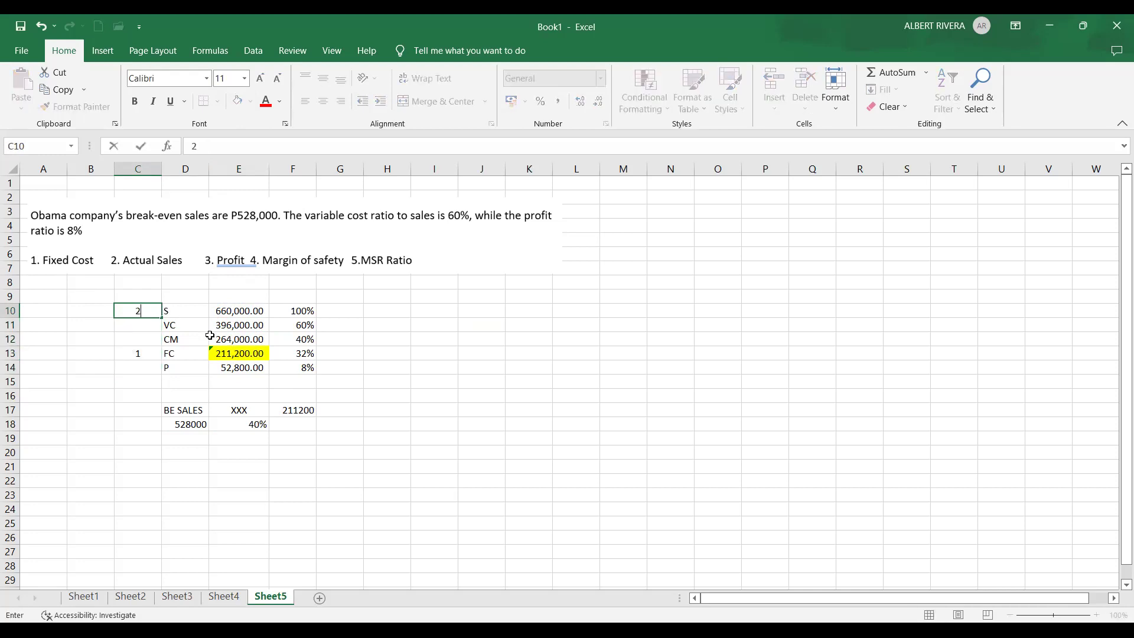
# Step: Highlight the sales amount in E10 and the profit amount in E14 in yellow, and select C14 beside P
pyautogui.click(239, 310)
pyautogui.click(237, 101)
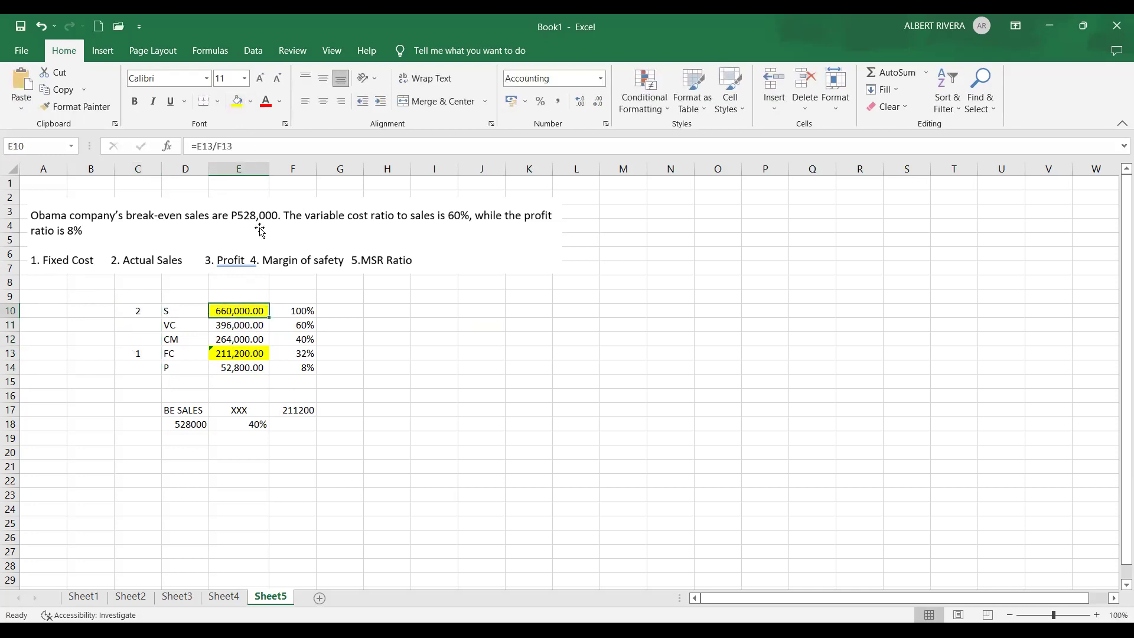
pyautogui.click(244, 371)
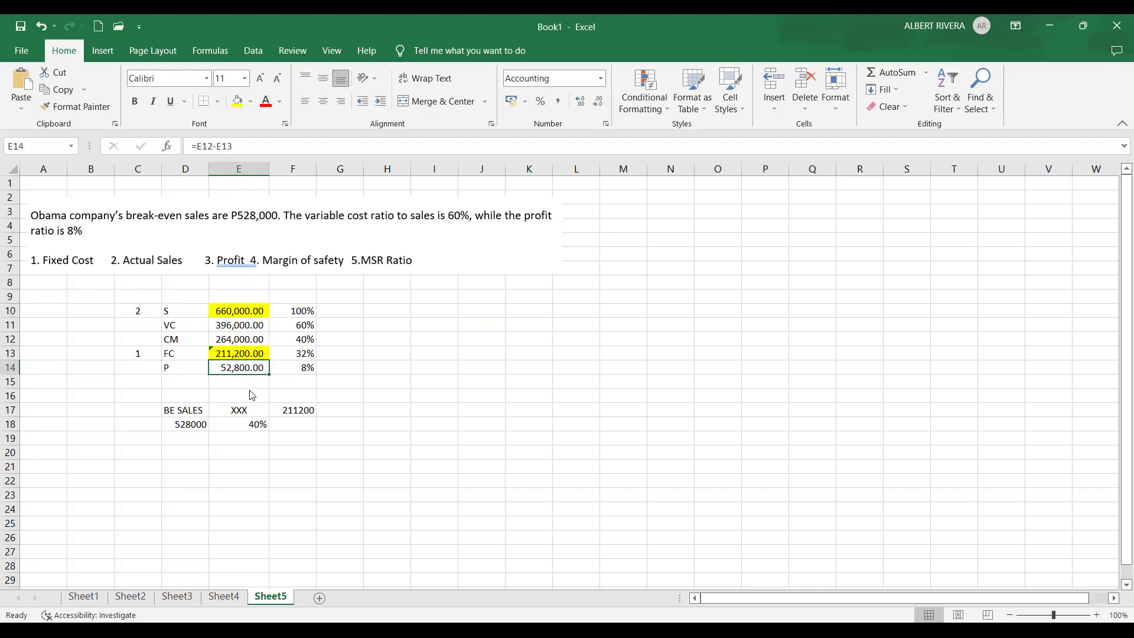
pyautogui.press('F4')
pyautogui.click(154, 370)
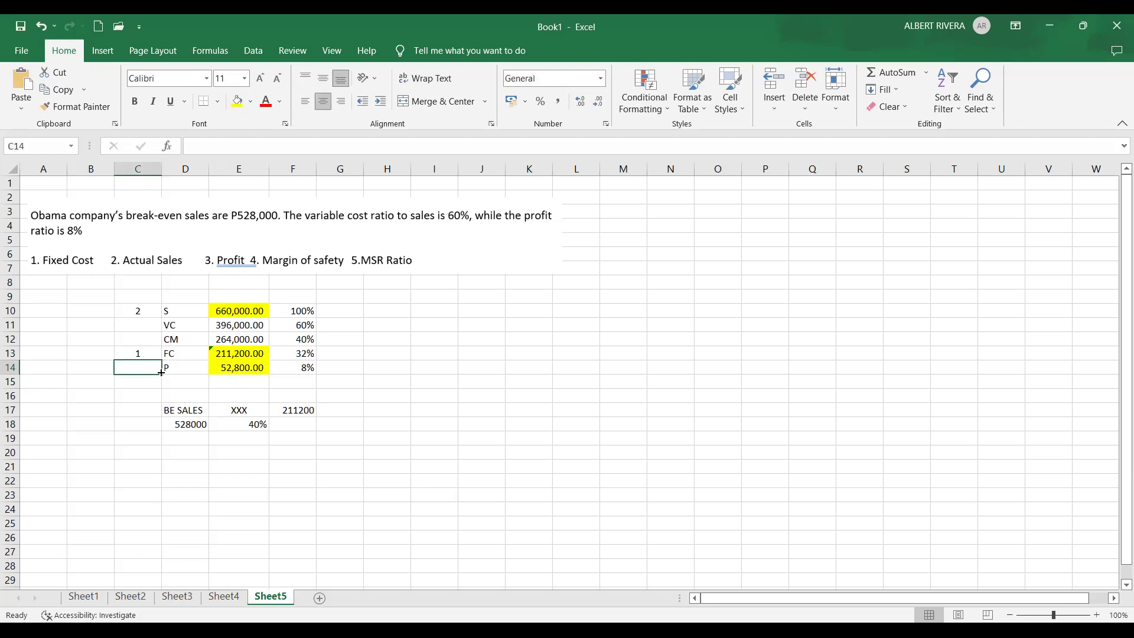
# Step: Number the profit row 3 in C14, and enter the headings MOS in H10 and SALES - BES in I10
pyautogui.write('3')
pyautogui.hotkey('ctrl', 'Return')
pyautogui.click(392, 319)
pyautogui.write('M')
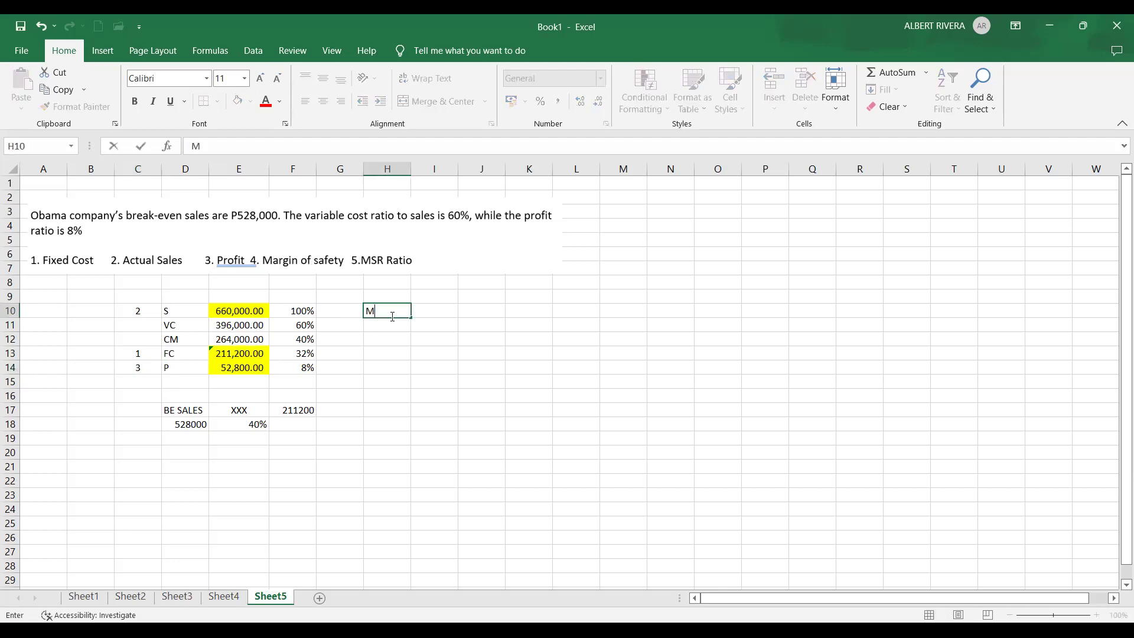
pyautogui.write('OS')
pyautogui.press('Tab')
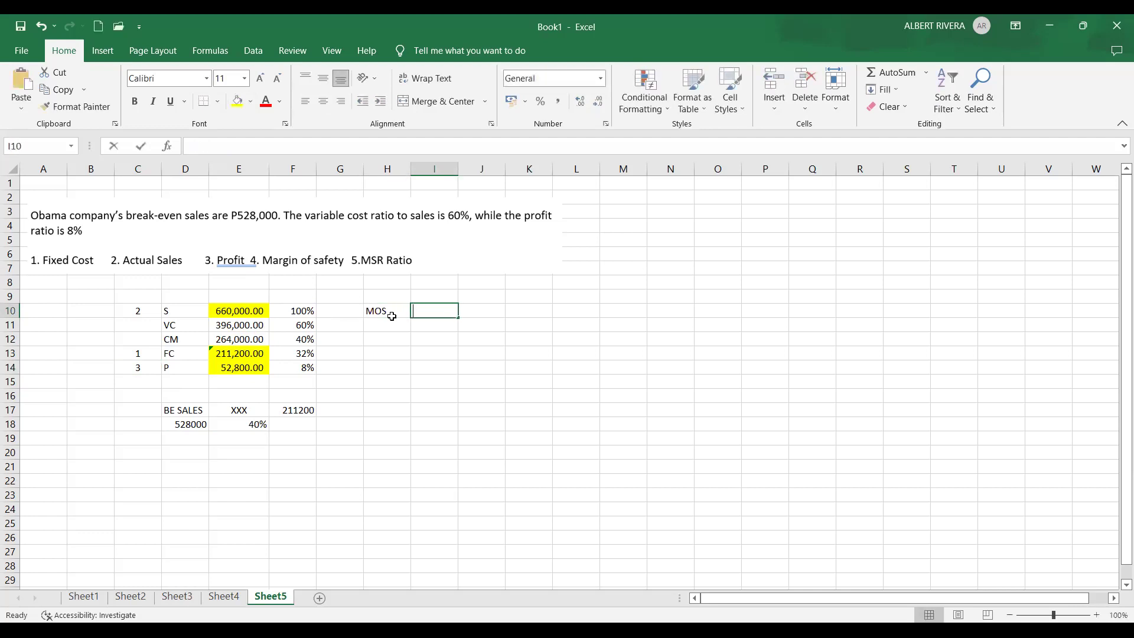
pyautogui.write('SALES - BE')
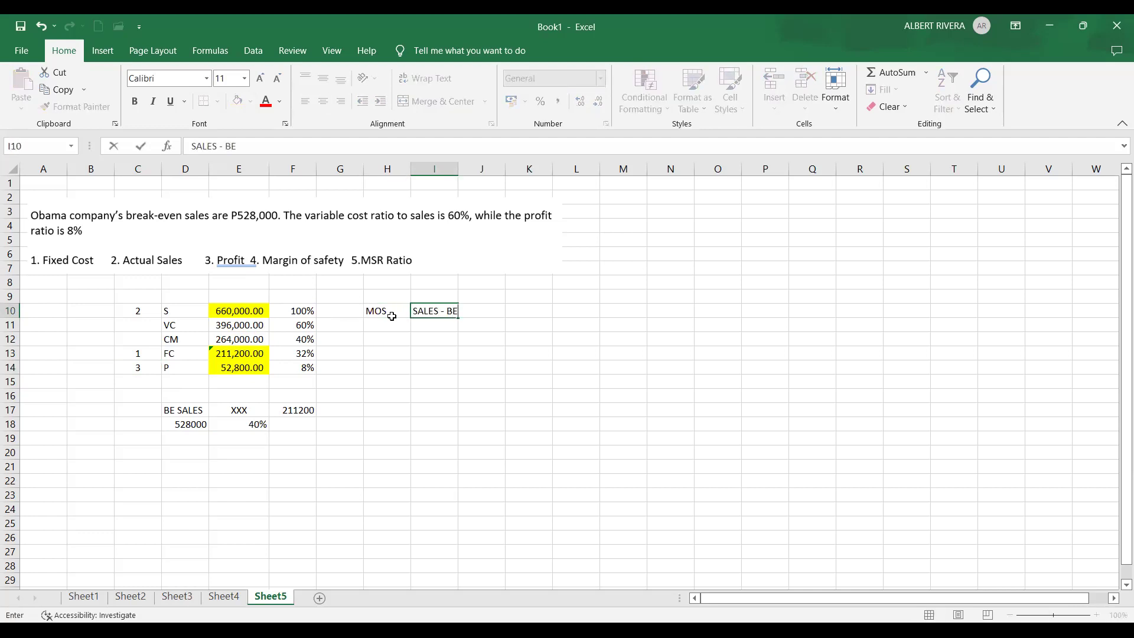
pyautogui.write('S')
pyautogui.press('Return')
# Step: Link cell I11 to the actual sales amount in E10
pyautogui.click(447, 394)
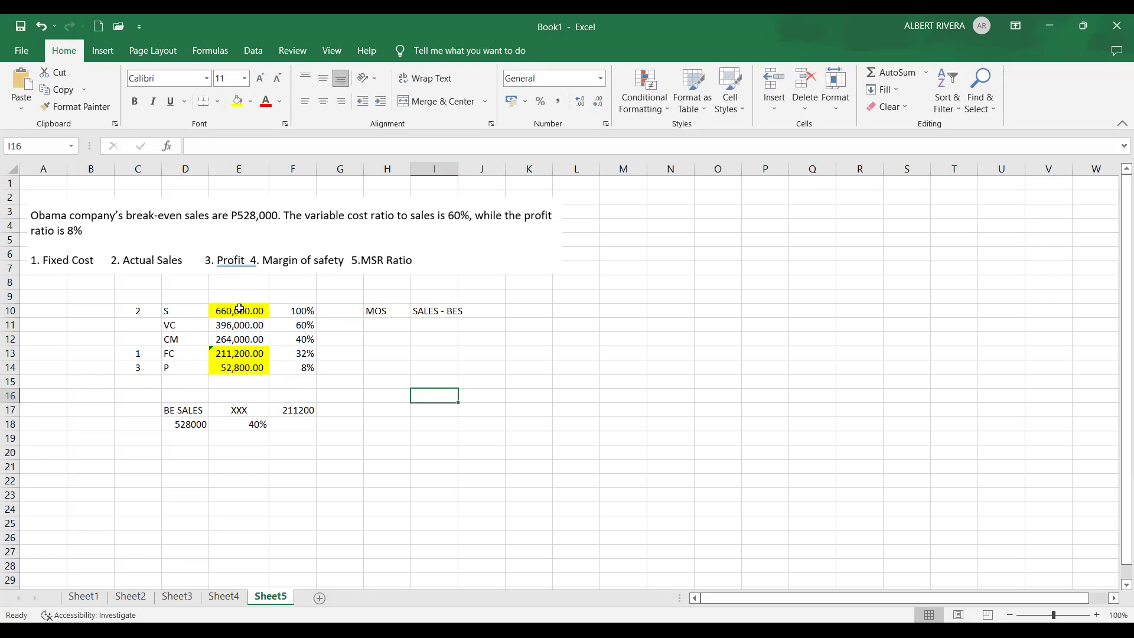
pyautogui.click(431, 332)
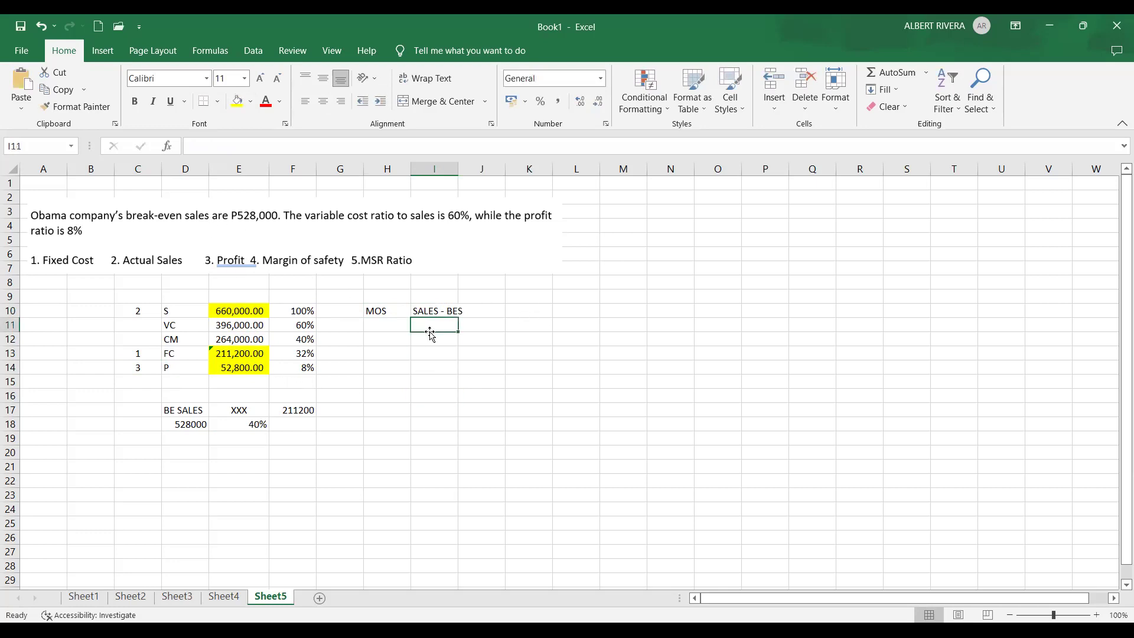
pyautogui.write('=')
pyautogui.click(249, 307)
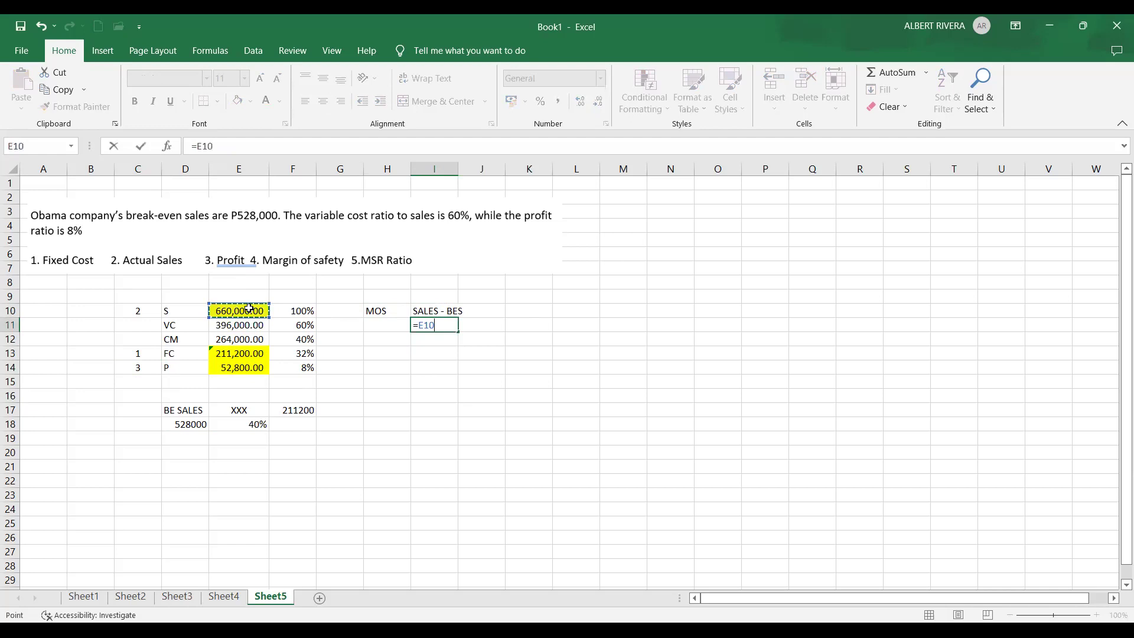
pyautogui.press('Return')
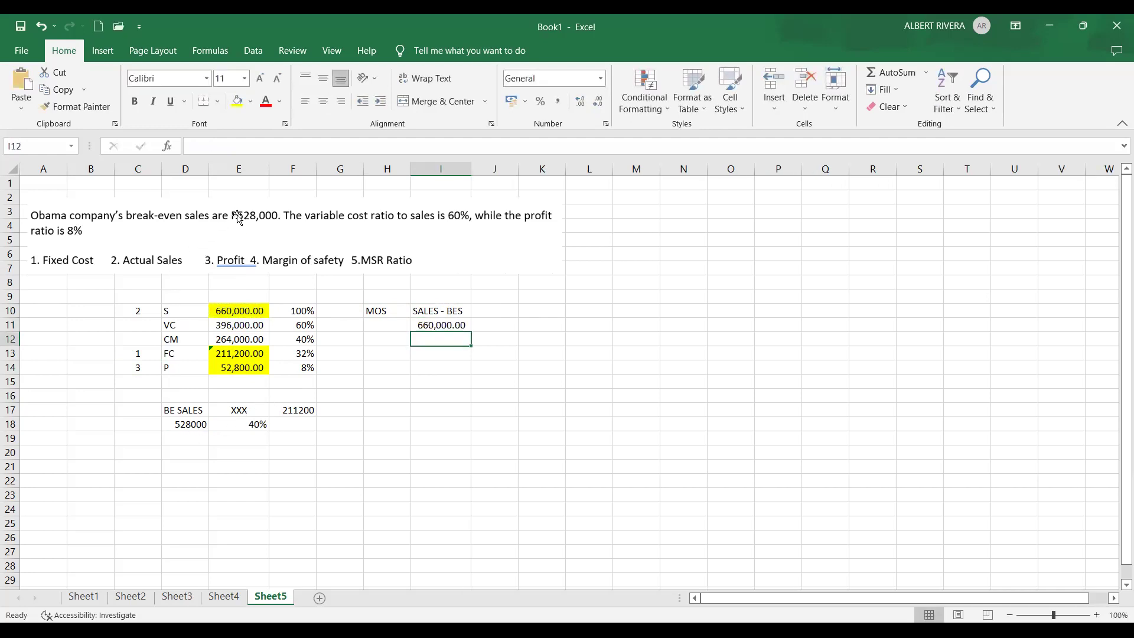
# Step: Enter the break-even sales of 528000 in J11 and format it with the comma number style
pyautogui.click(487, 322)
pyautogui.write('=')
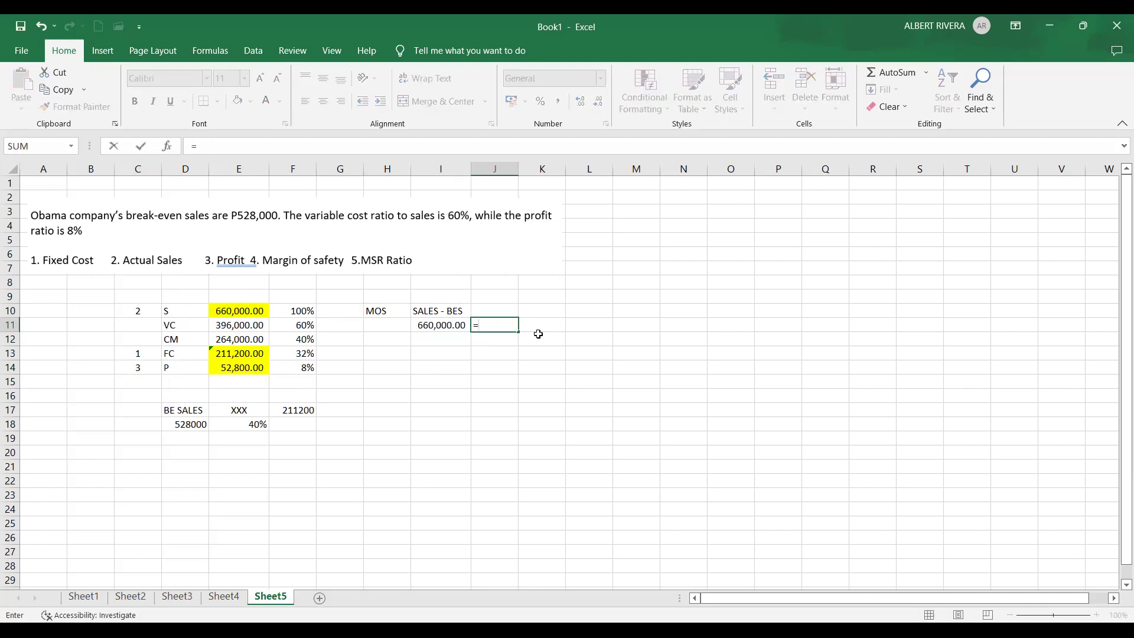
pyautogui.press('BackSpace')
pyautogui.write('528000')
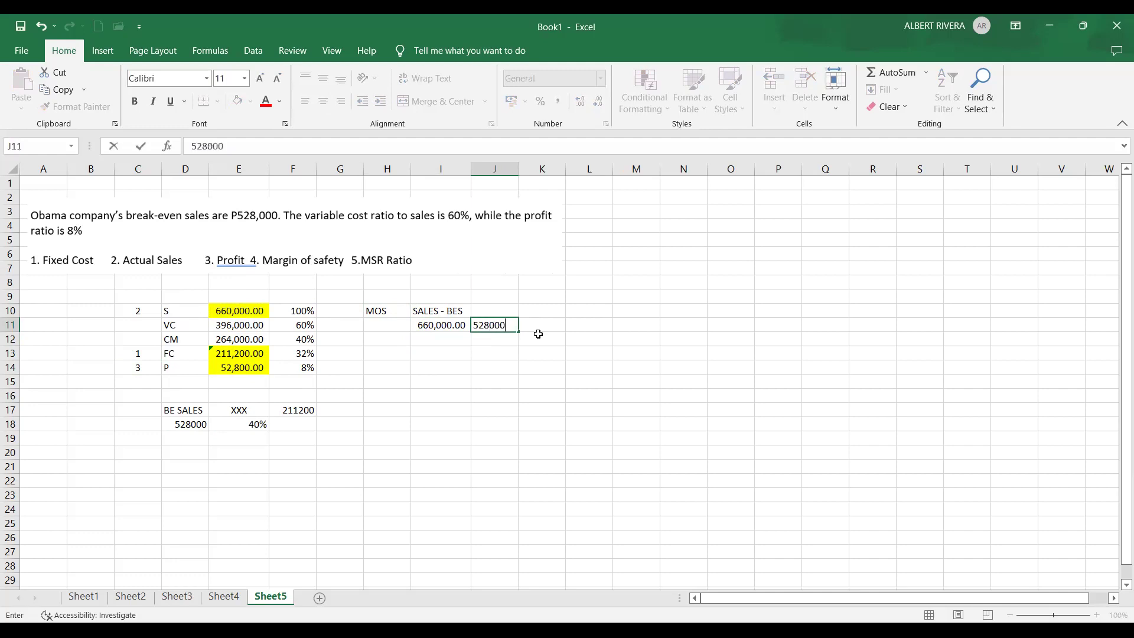
pyautogui.press('Return')
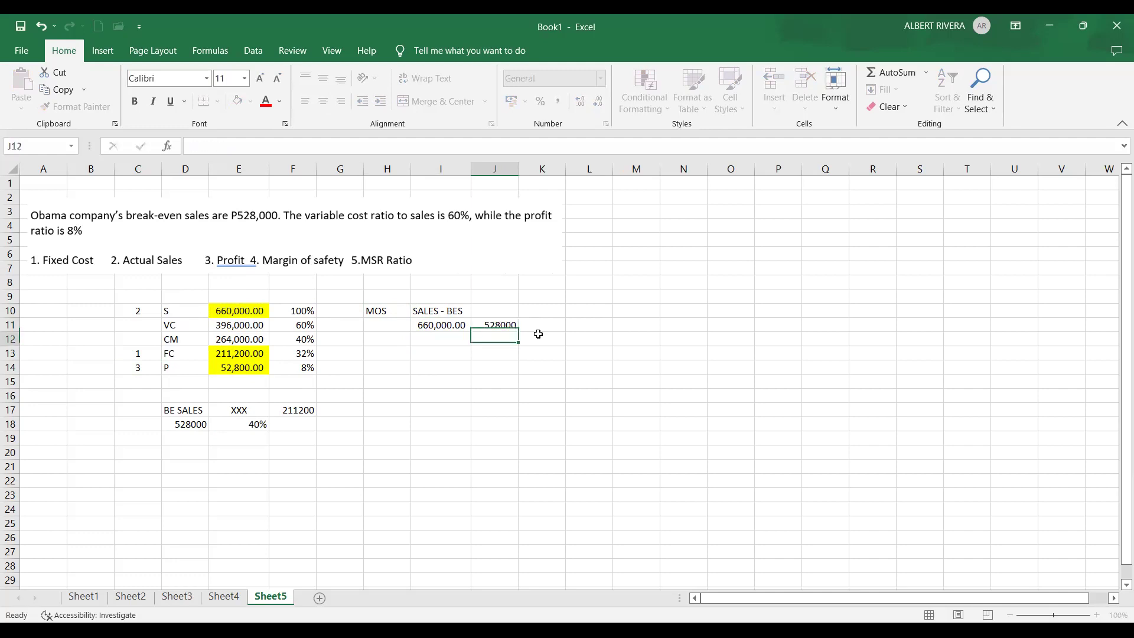
pyautogui.click(512, 326)
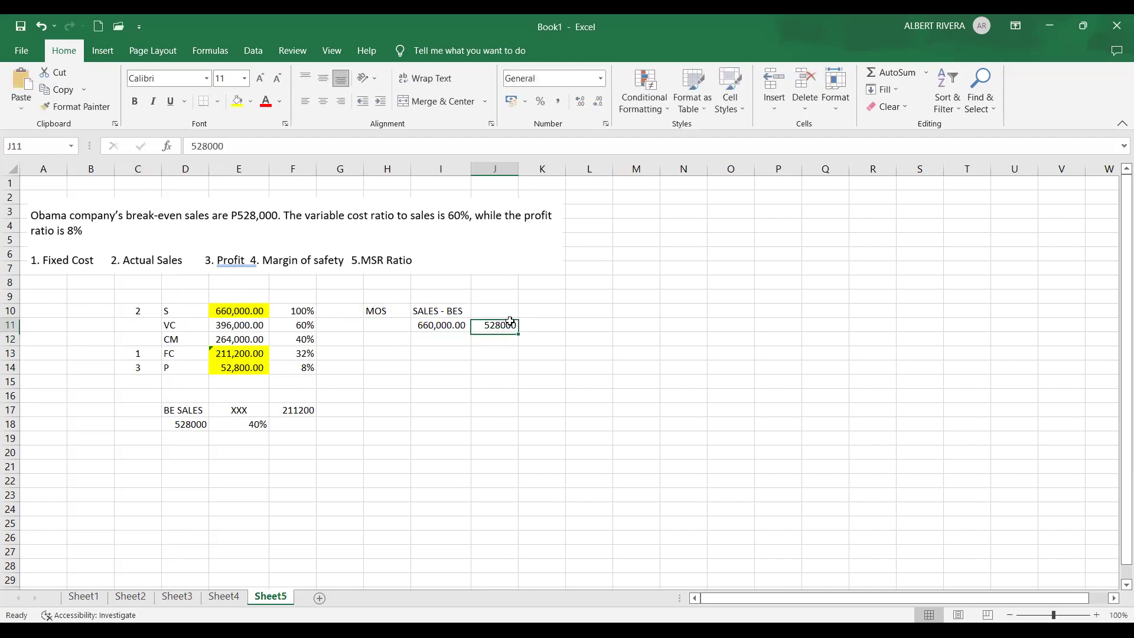
pyautogui.click(558, 101)
pyautogui.click(579, 327)
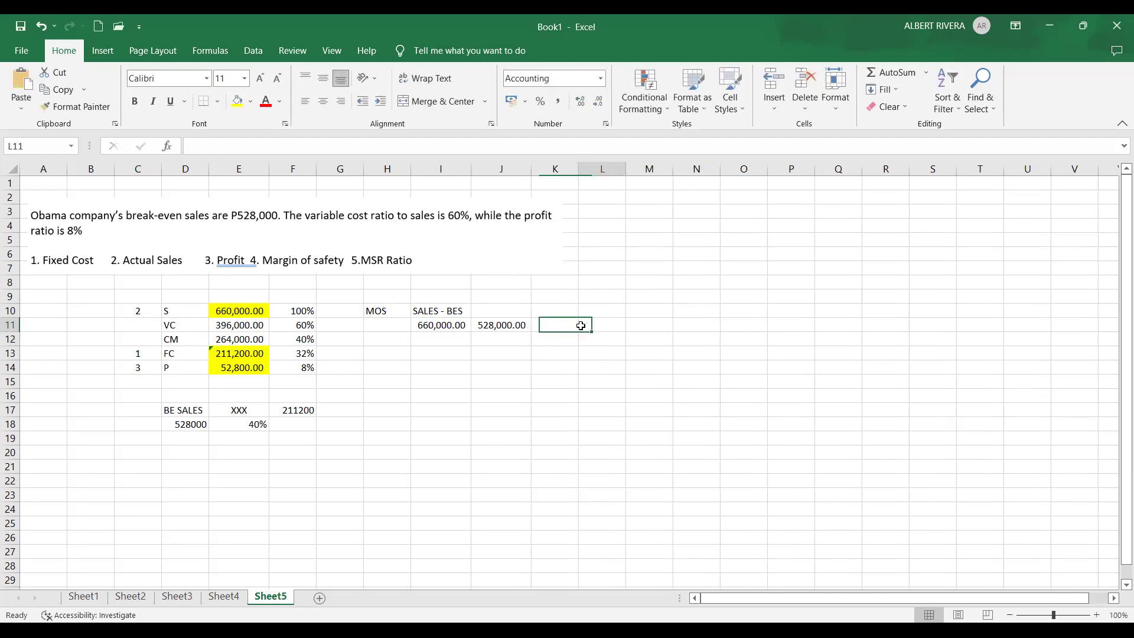
# Step: Calculate the margin of safety in H11 as I11-J11 and number that answer 4 in G11
pyautogui.click(408, 328)
pyautogui.write('=')
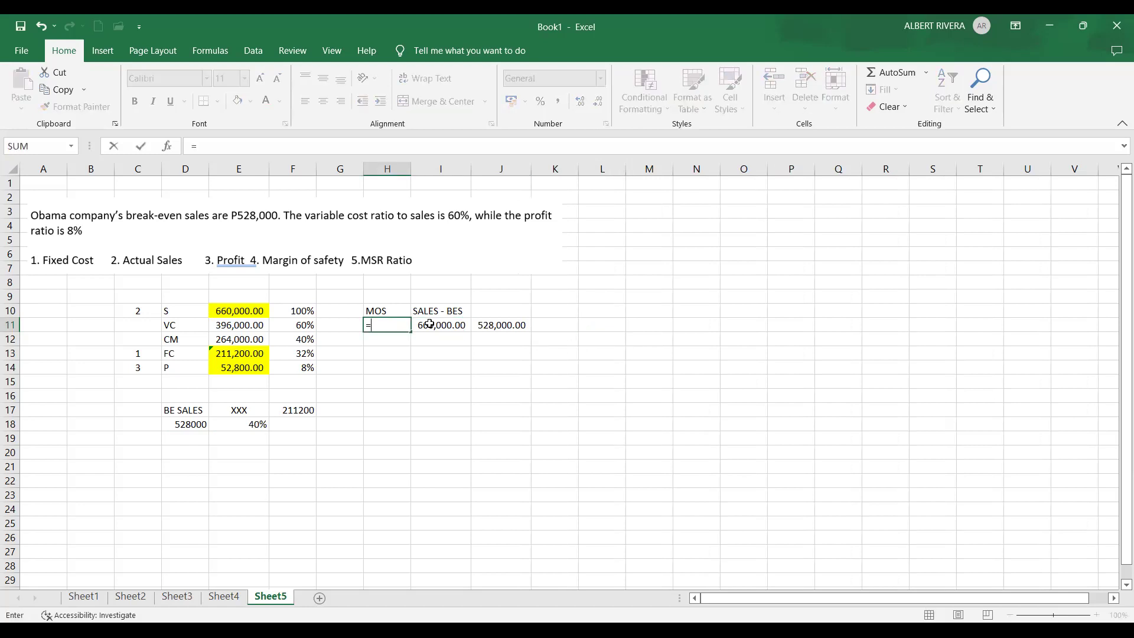
pyautogui.click(430, 325)
pyautogui.write('-')
pyautogui.click(484, 327)
pyautogui.press('Return')
pyautogui.click(388, 324)
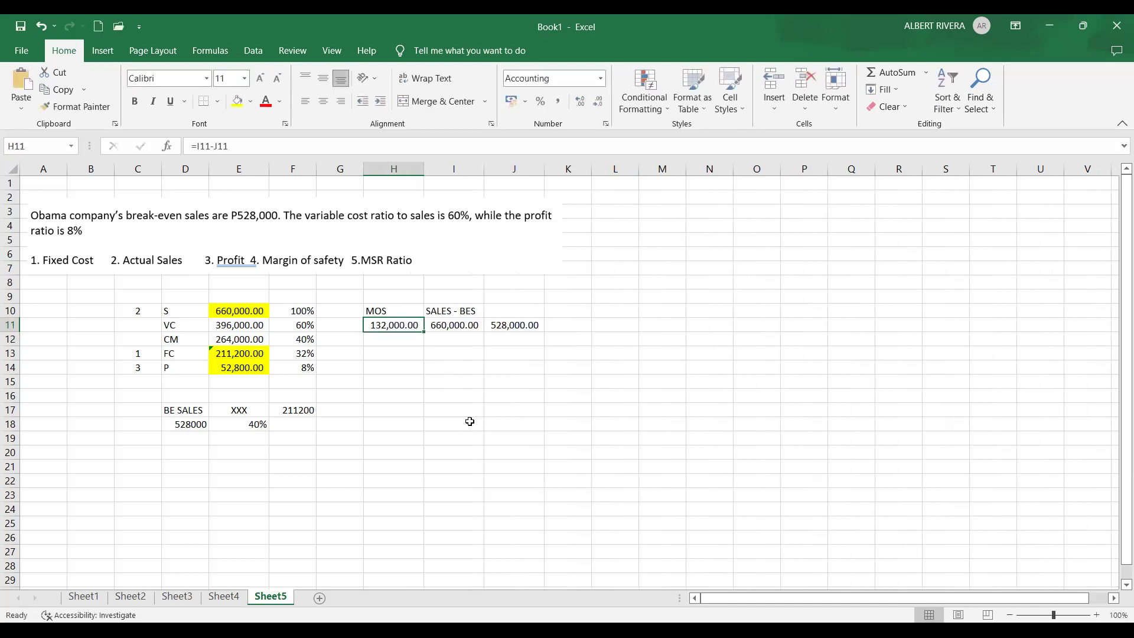
pyautogui.click(354, 325)
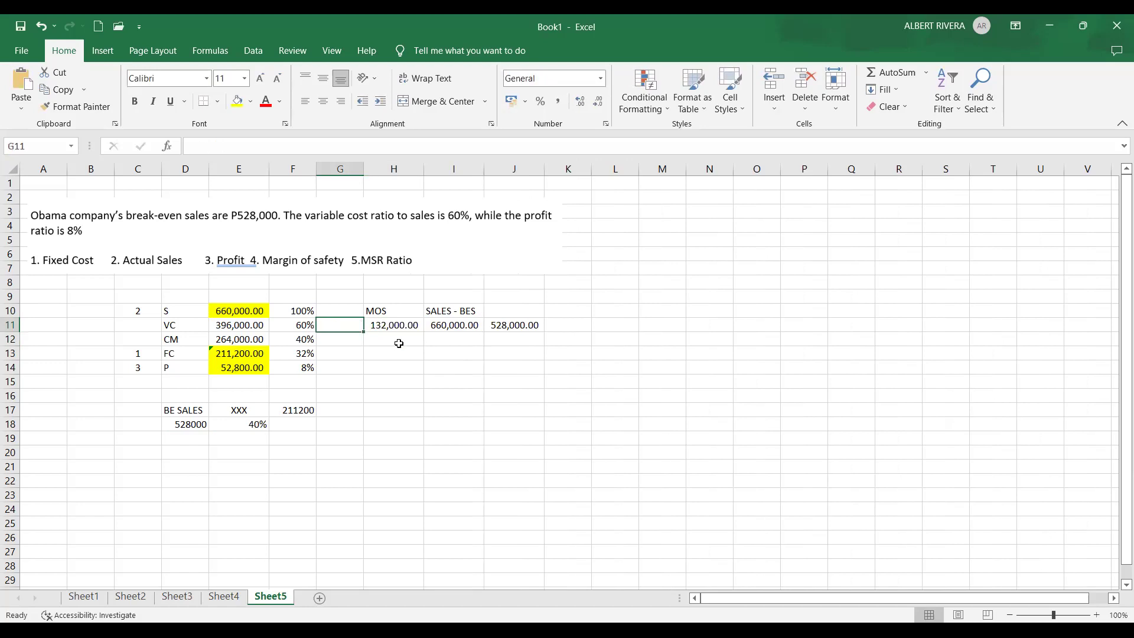
pyautogui.write('4')
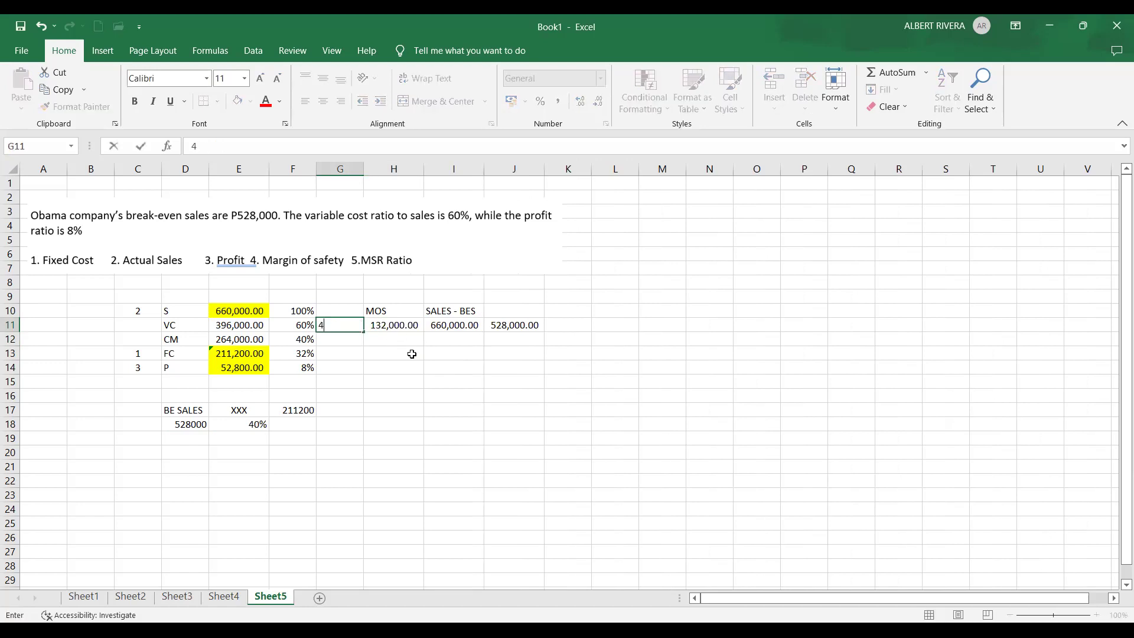
pyautogui.click(420, 368)
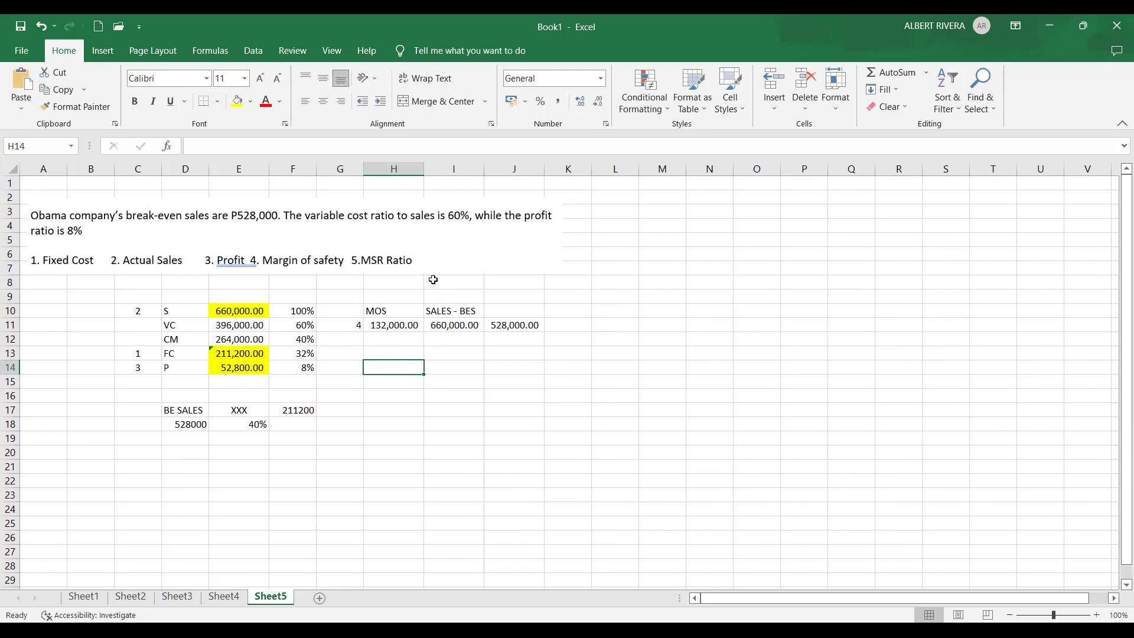
# Step: Add a SALES row in H13 with its amount in I13 linked to I11
pyautogui.press('Up')
pyautogui.write('SALES')
pyautogui.press('Tab')
pyautogui.write('=')
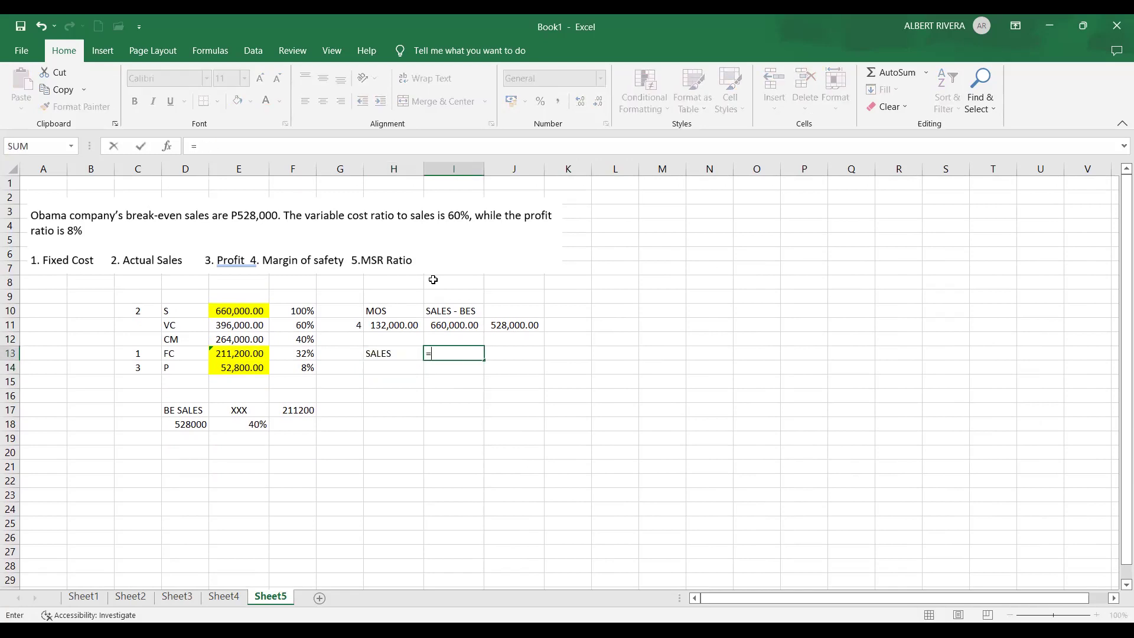
pyautogui.click(437, 324)
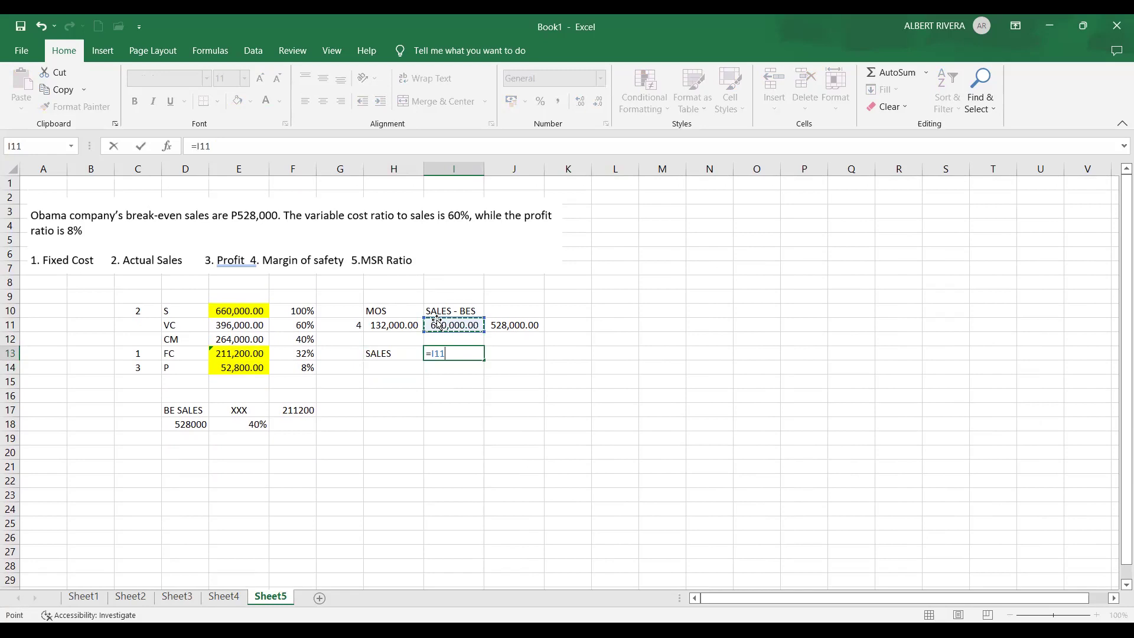
pyautogui.press('Return')
# Step: Add a BES row in H14 with its amount in I14 linked to J11
pyautogui.write('BE')
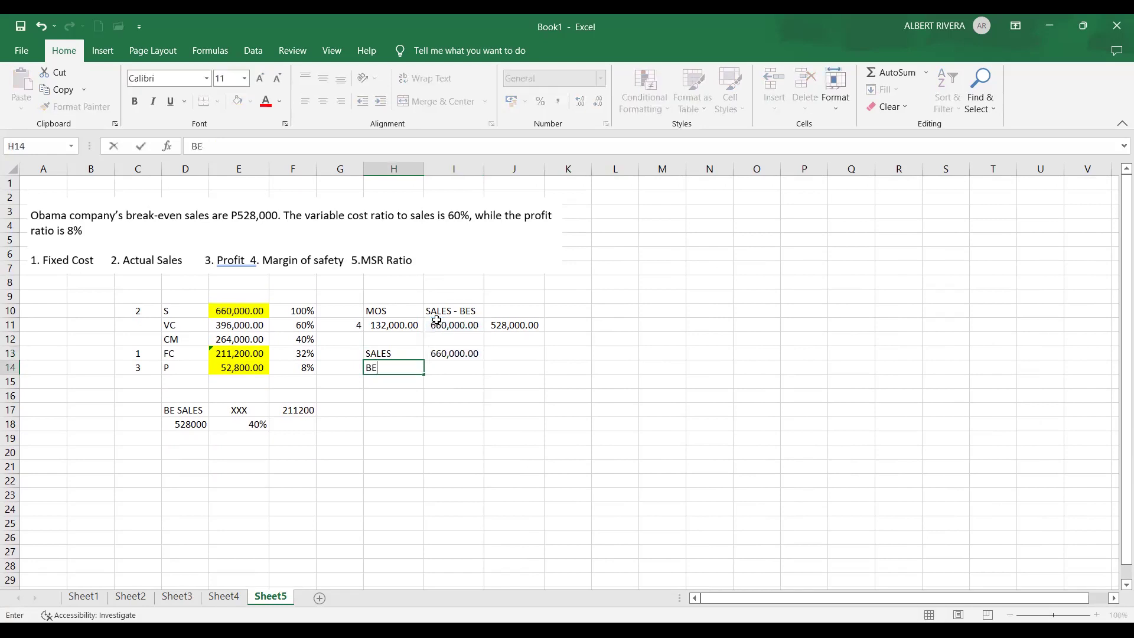
pyautogui.write('S')
pyautogui.press('Tab')
pyautogui.write('=')
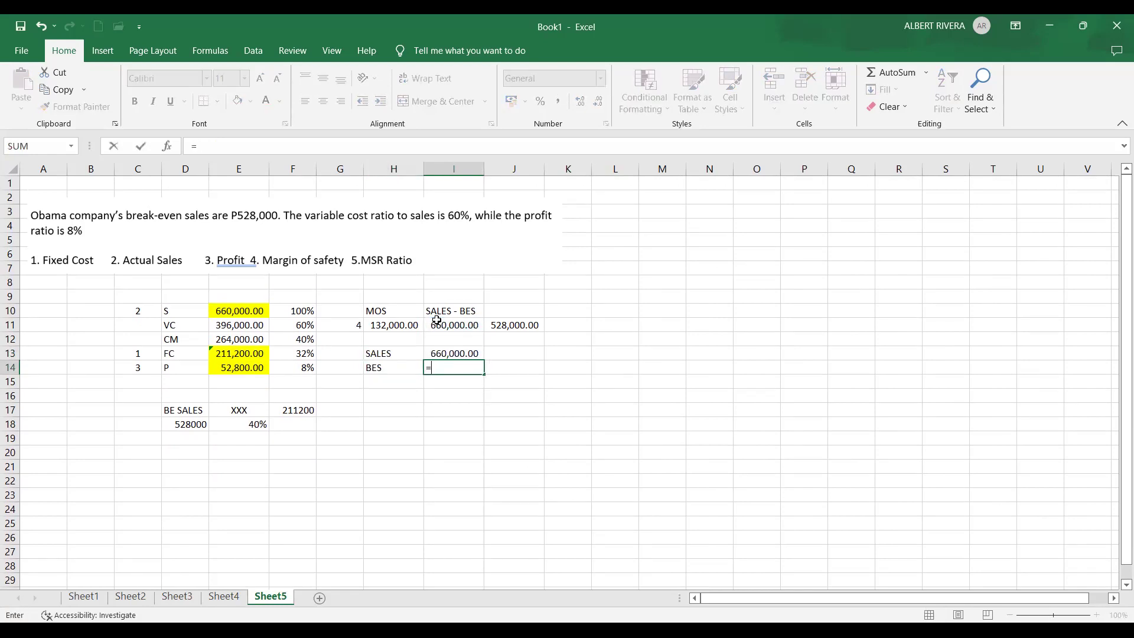
pyautogui.click(497, 323)
pyautogui.press('Return')
# Step: Add a MOS row in H15 and calculate its amount in I15 as I13-I14
pyautogui.write('MOS')
pyautogui.press('Tab')
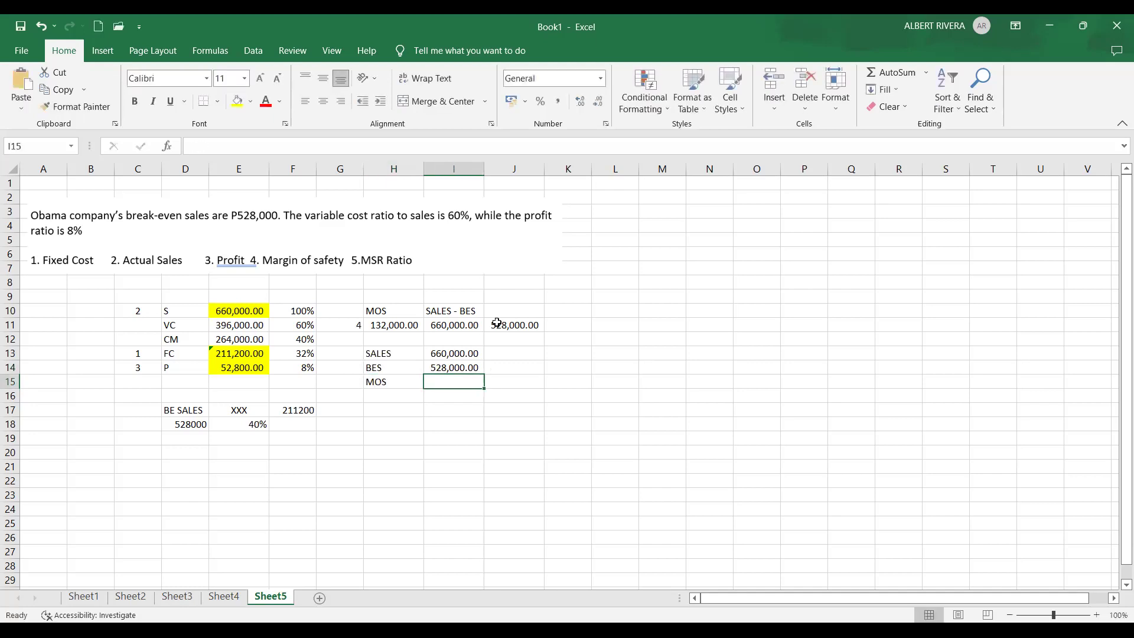
pyautogui.write('=')
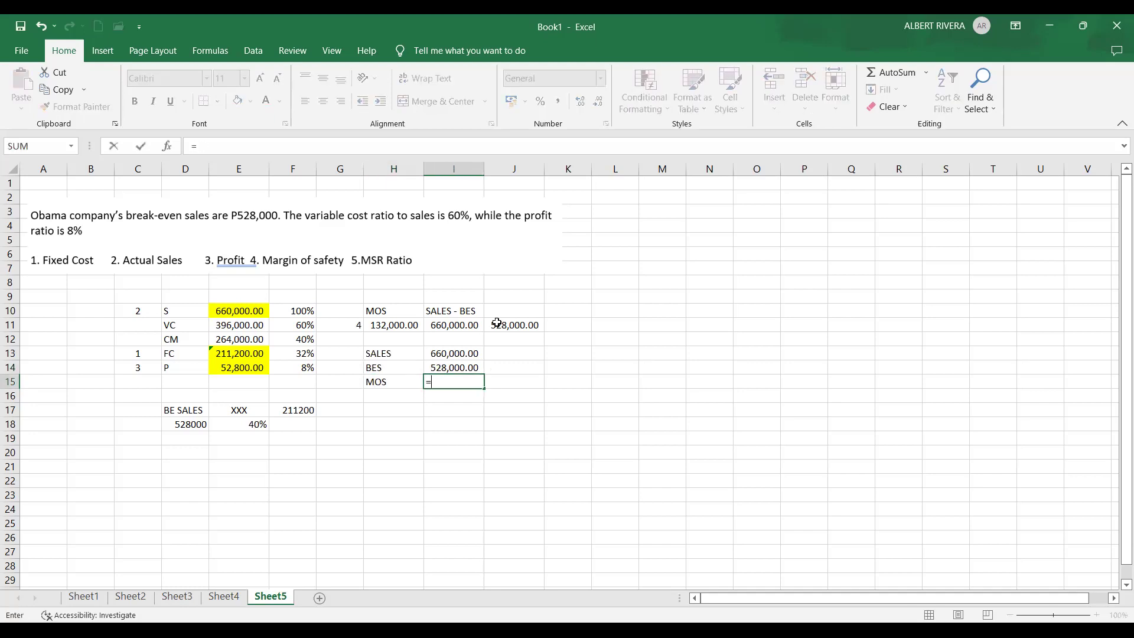
pyautogui.press('Up')
pyautogui.press('Up')
pyautogui.write('-')
pyautogui.press('Up')
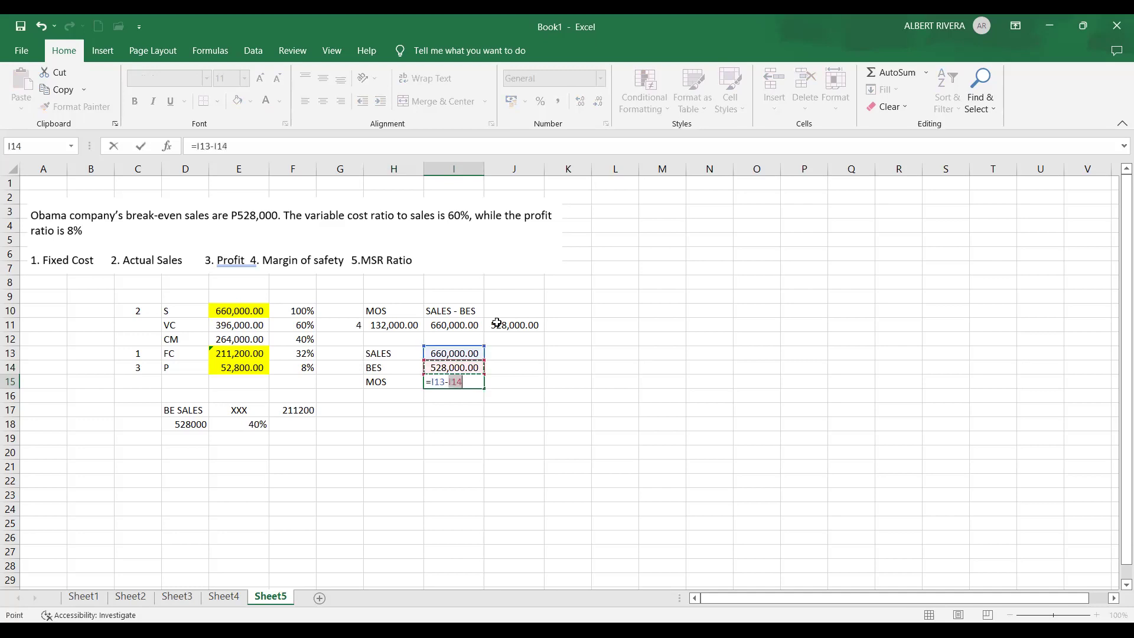
pyautogui.press('Return')
# Step: Calculate the margin of safety ratio in J15 as I15/I13 and format it as a percentage
pyautogui.click(528, 383)
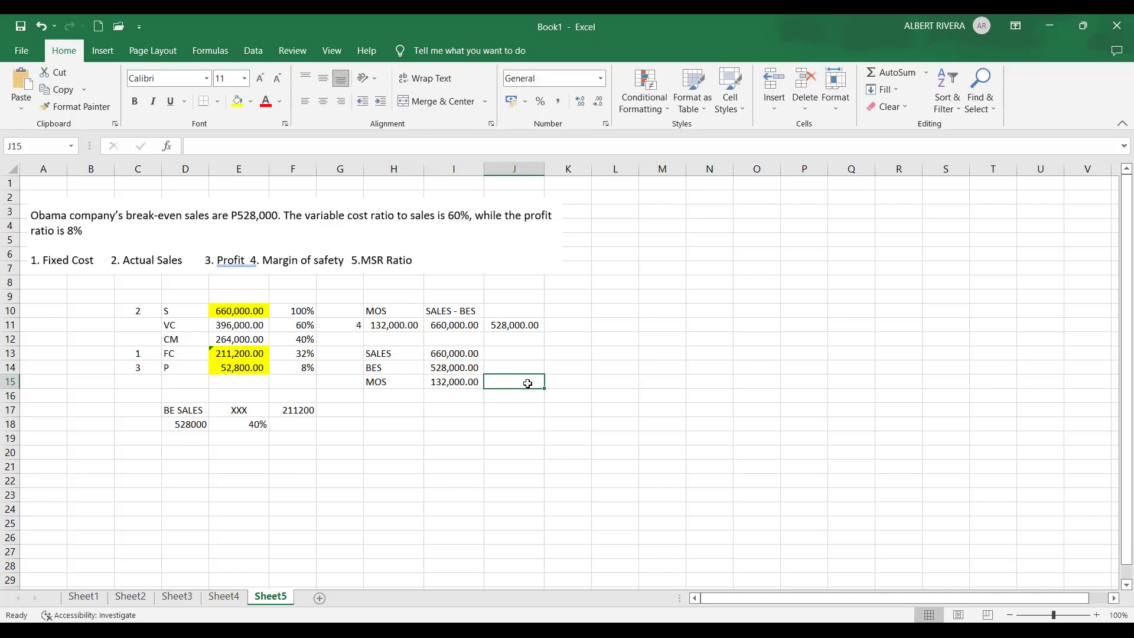
pyautogui.write('-')
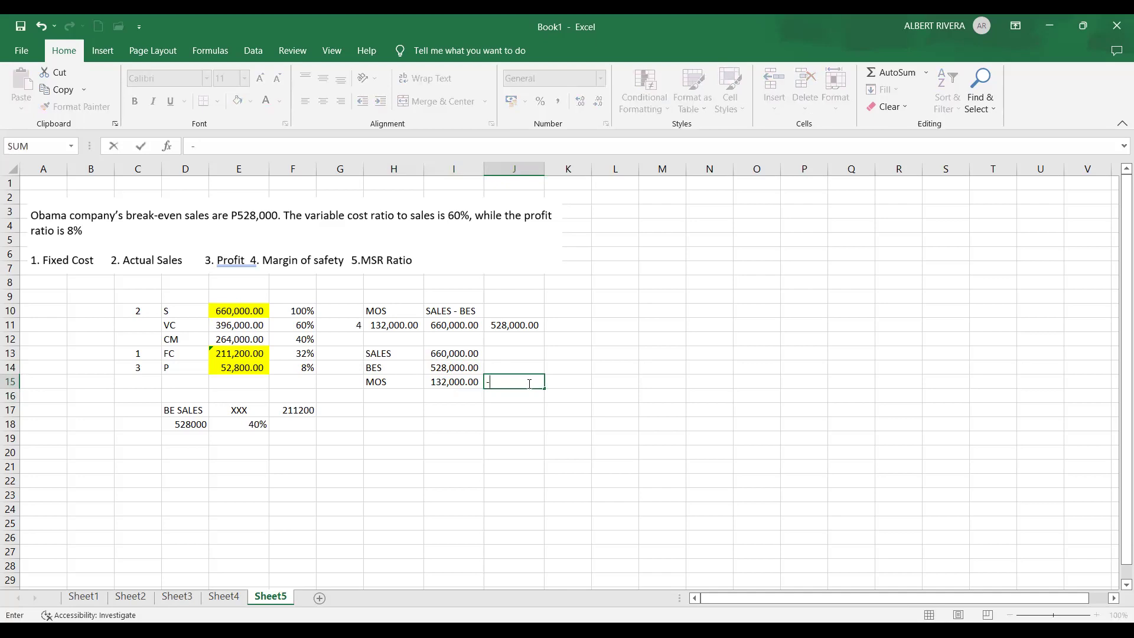
pyautogui.press('BackSpace')
pyautogui.write('=')
pyautogui.click(455, 378)
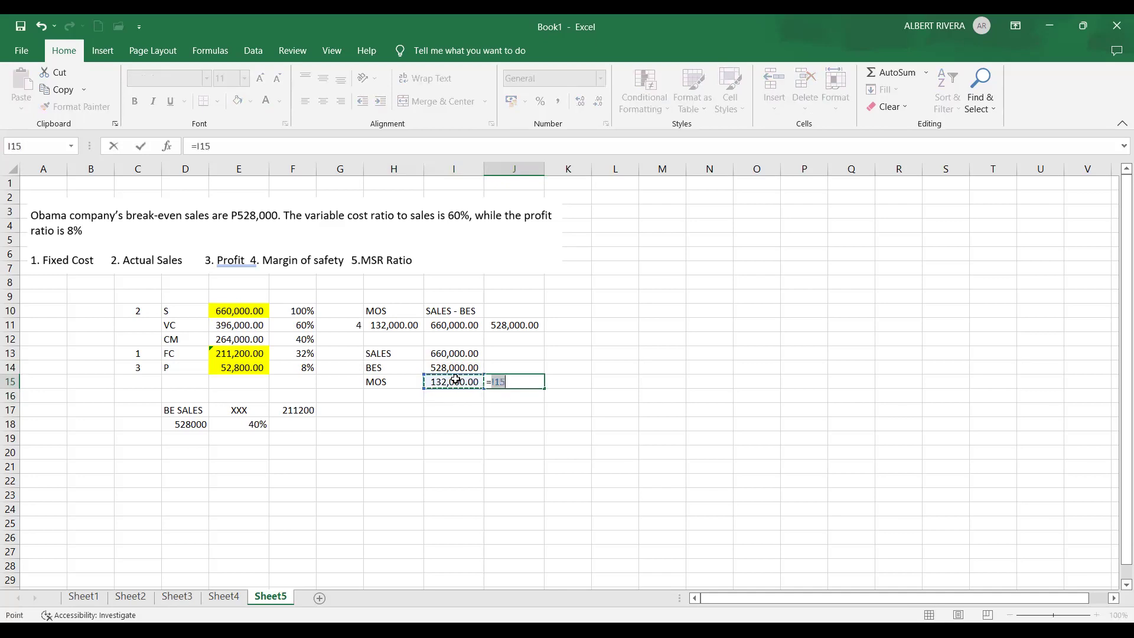
pyautogui.write('/')
pyautogui.click(445, 354)
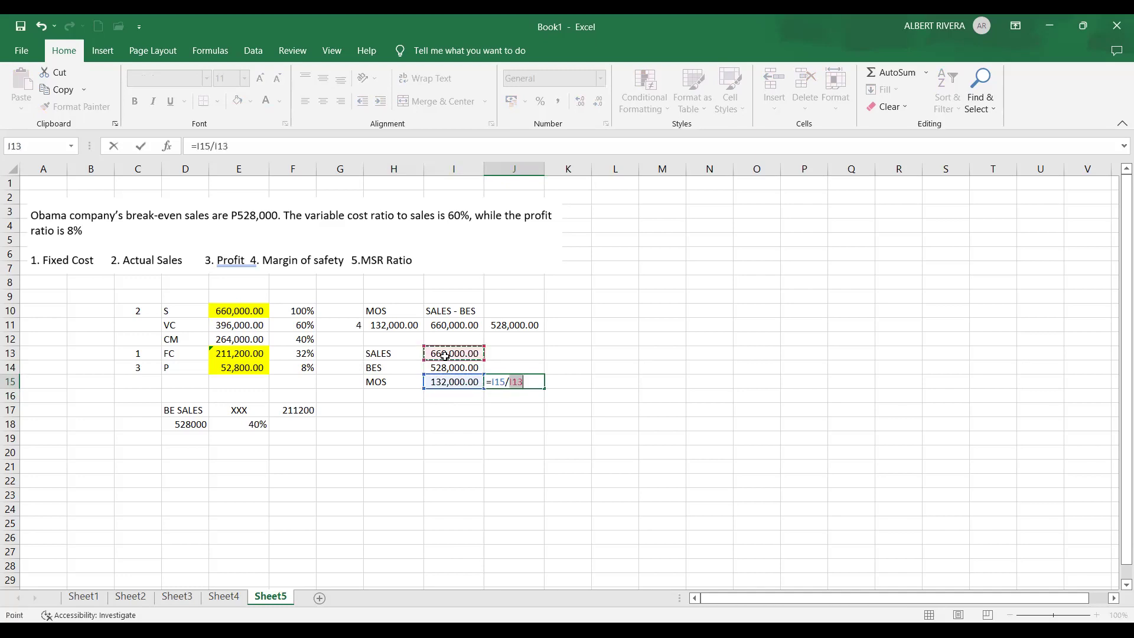
pyautogui.press('Return')
pyautogui.click(528, 379)
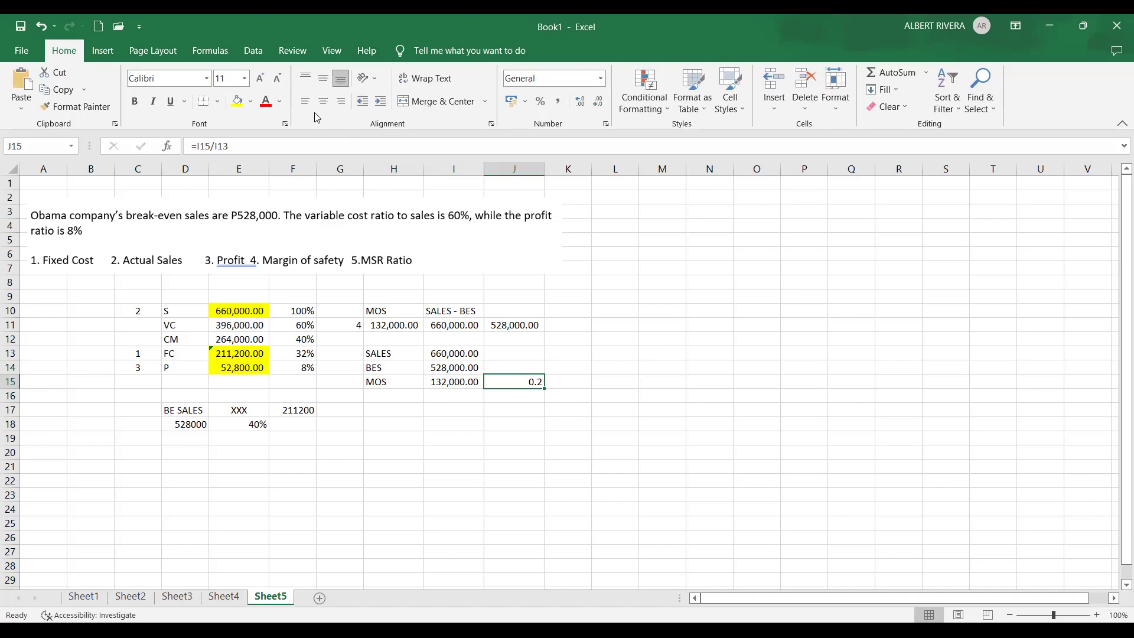
pyautogui.click(540, 101)
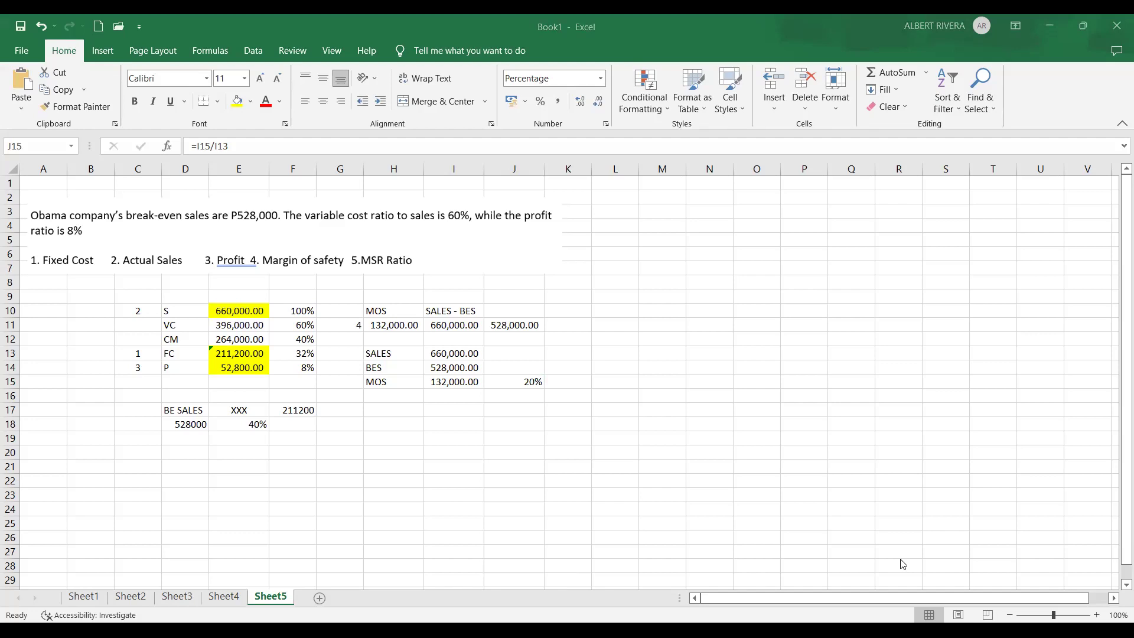
# Step: Switch to the MS-03 Word document and add two blank lines and a page break between Problem 6 and the Sales Mix section
pyautogui.hotkey('alt', 'Tab')
pyautogui.press('Return')
pyautogui.press('Return')
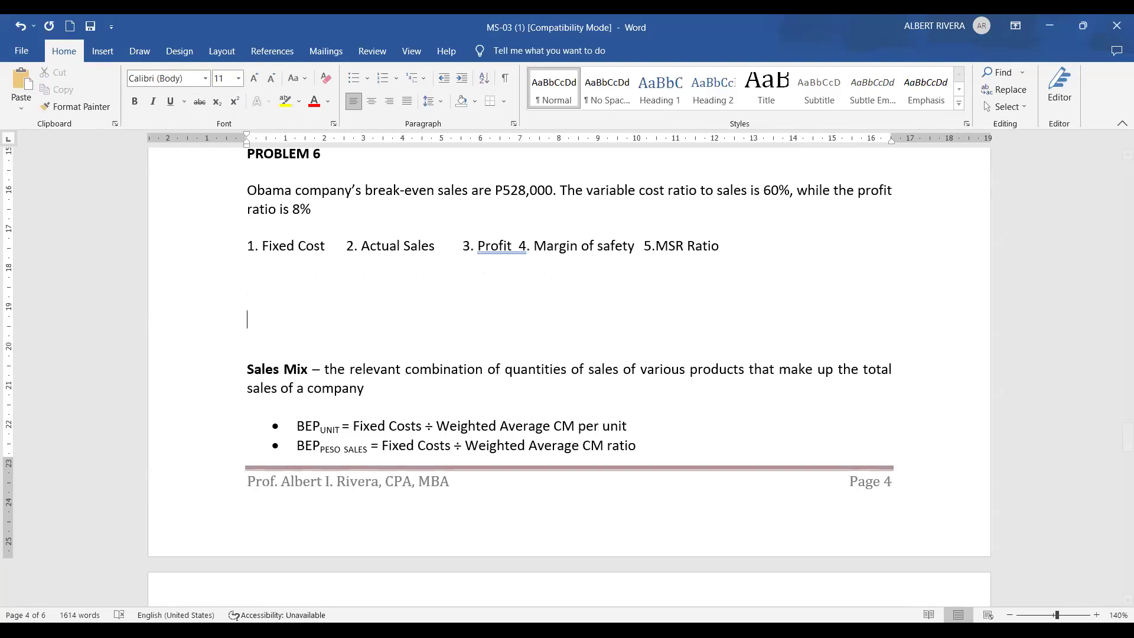
pyautogui.hotkey('ctrl', 'Return')
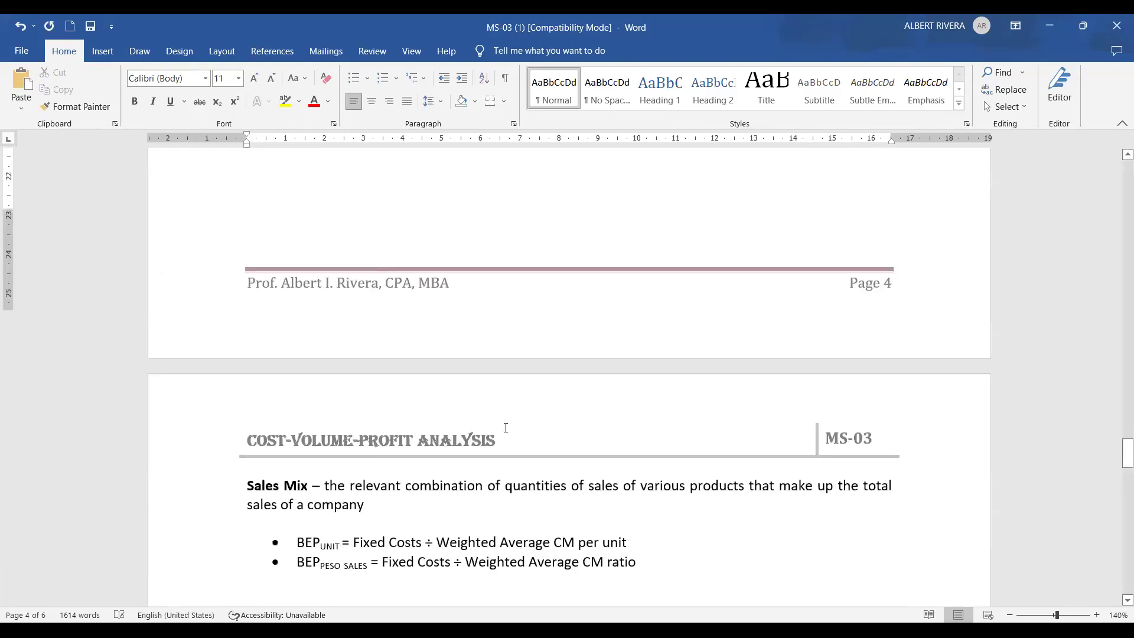
# Step: Look ahead through the handout's problems as far as Problem 9 and return to Problem 7
pyautogui.scroll(-10, 489, 418)
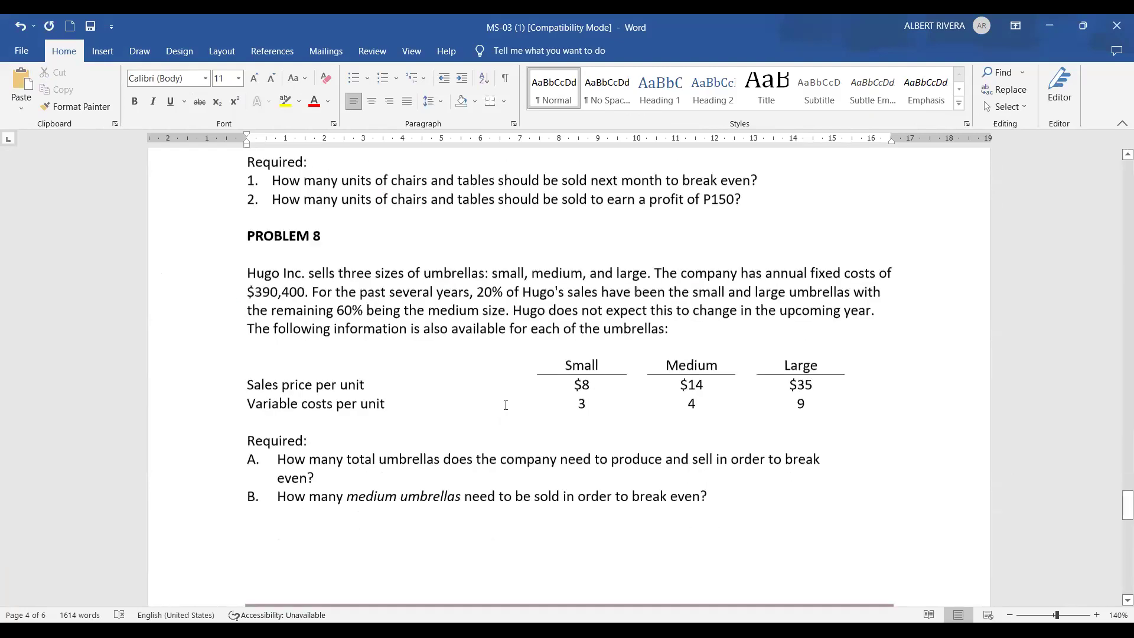
pyautogui.scroll(-10, 508, 408)
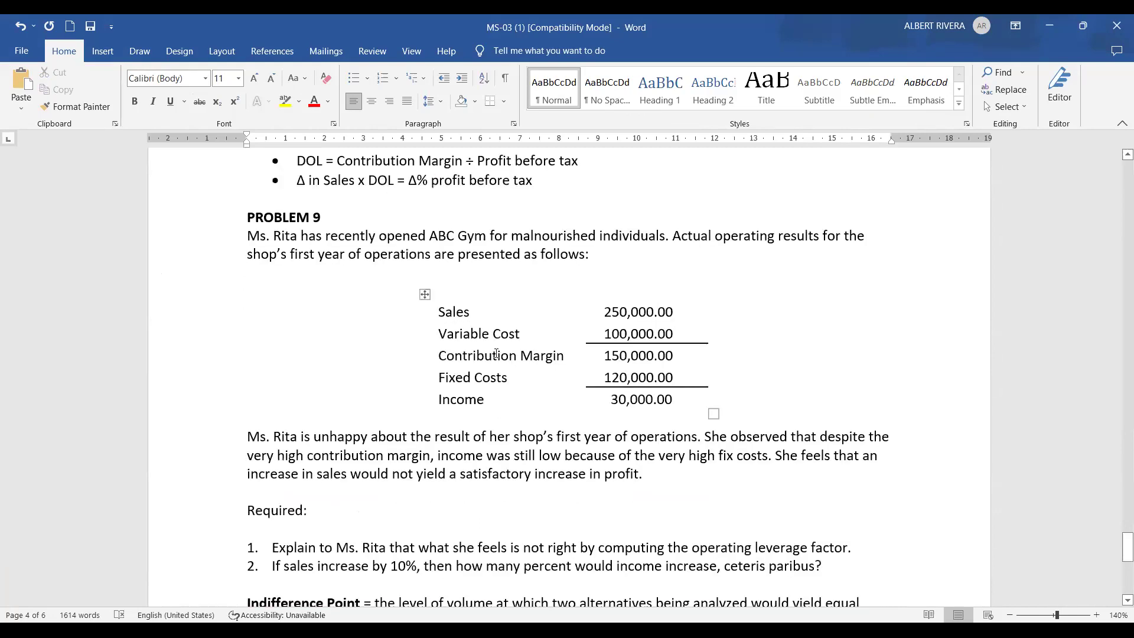
pyautogui.scroll(10, 496, 353)
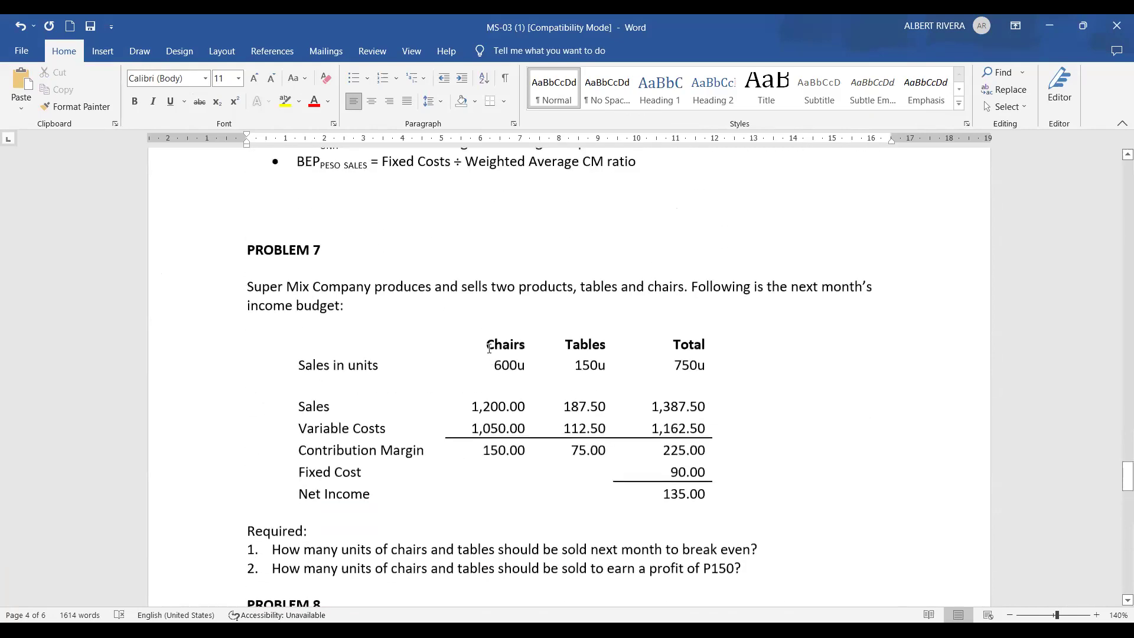
# Step: Remove the extra blank space between the Sales Mix break-even formulas and the Problem 7 heading
pyautogui.scroll(3, 357, 401)
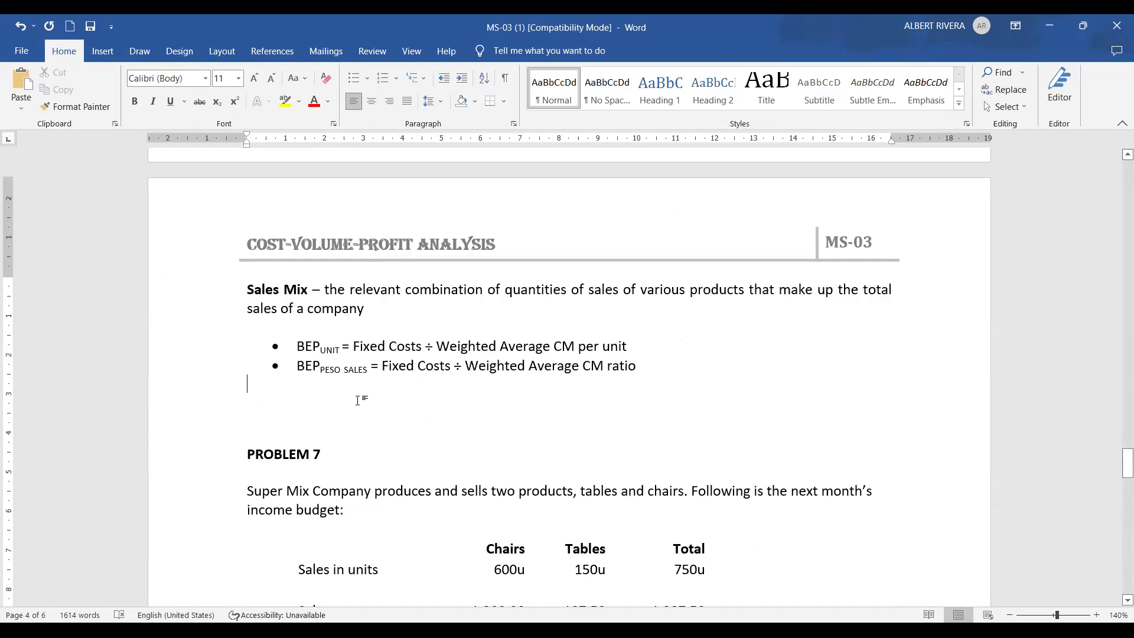
pyautogui.press('Delete')
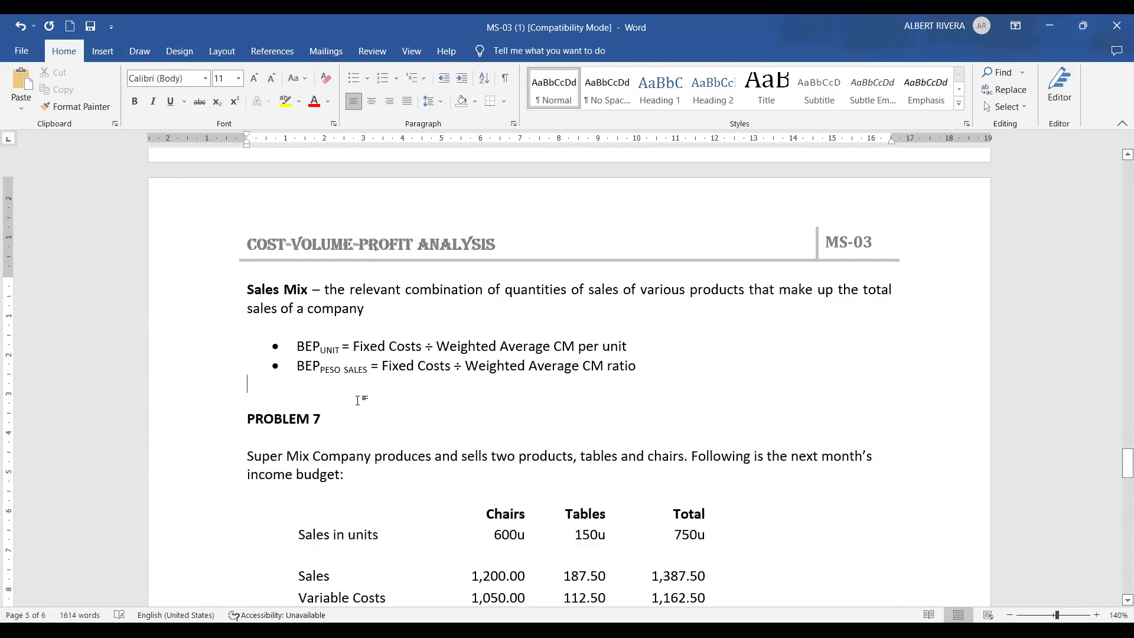
pyautogui.scroll(-1, 366, 401)
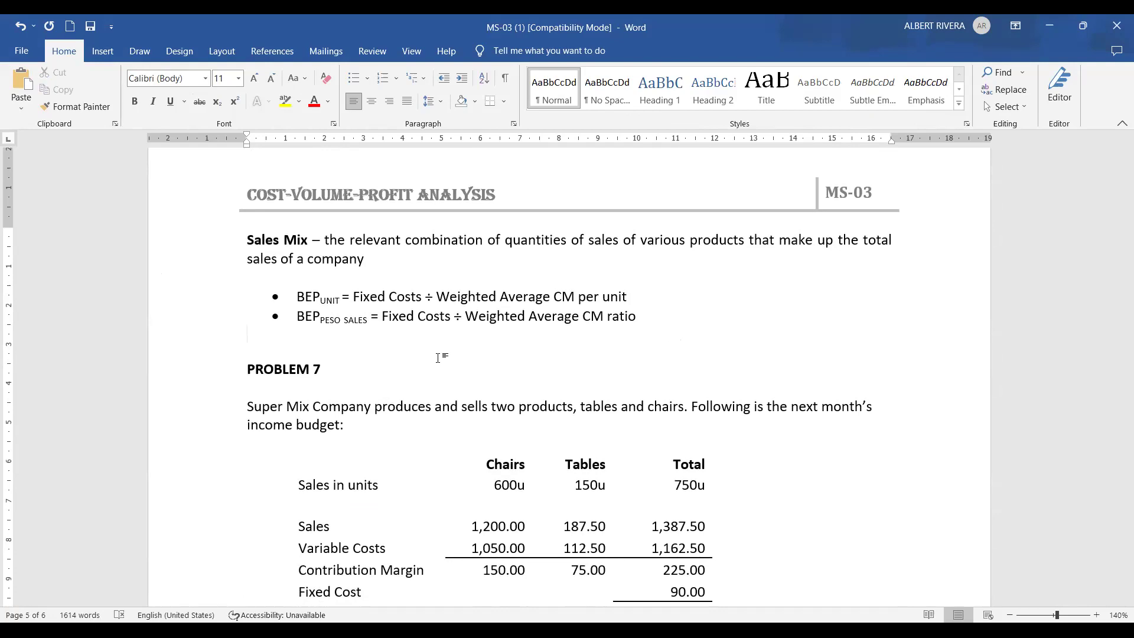
# Step: Review the Sales Mix definition and break-even formulas together with Problem 7's income budget and required questions
pyautogui.scroll(5, 381, 238)
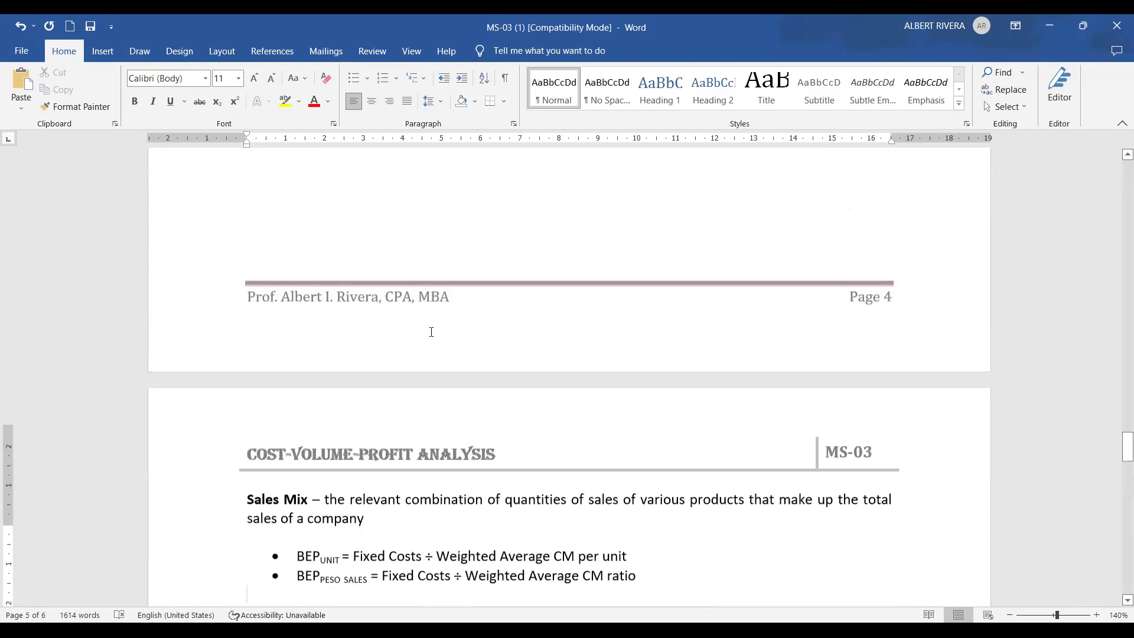
pyautogui.scroll(-4, 425, 305)
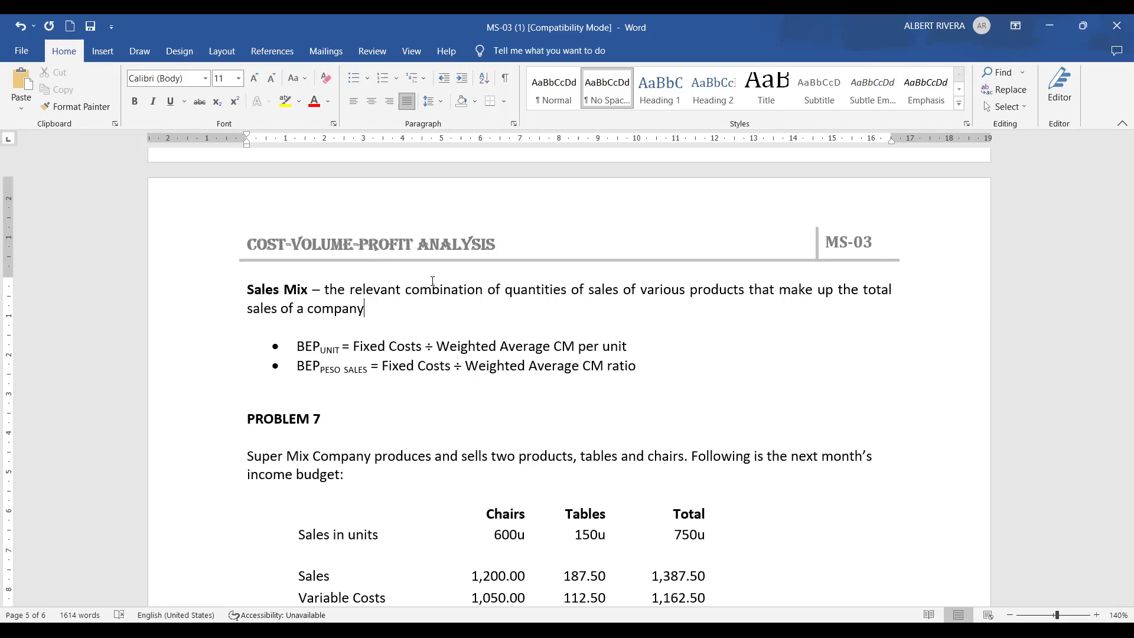
pyautogui.click(365, 309)
pyautogui.scroll(-3, 355, 299)
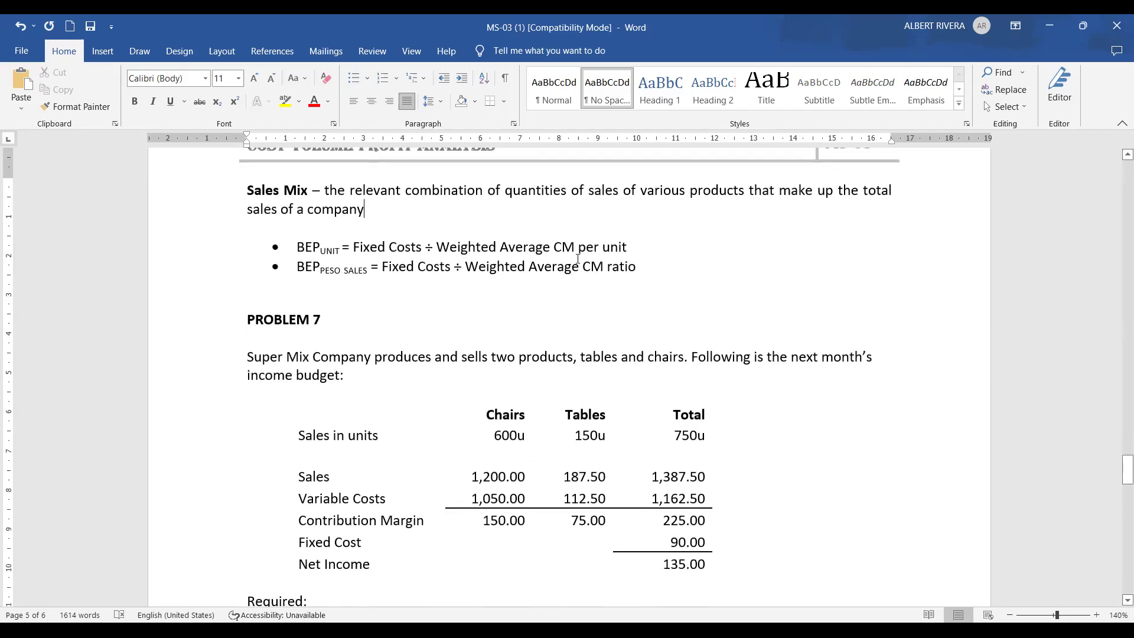
pyautogui.scroll(-1, 581, 253)
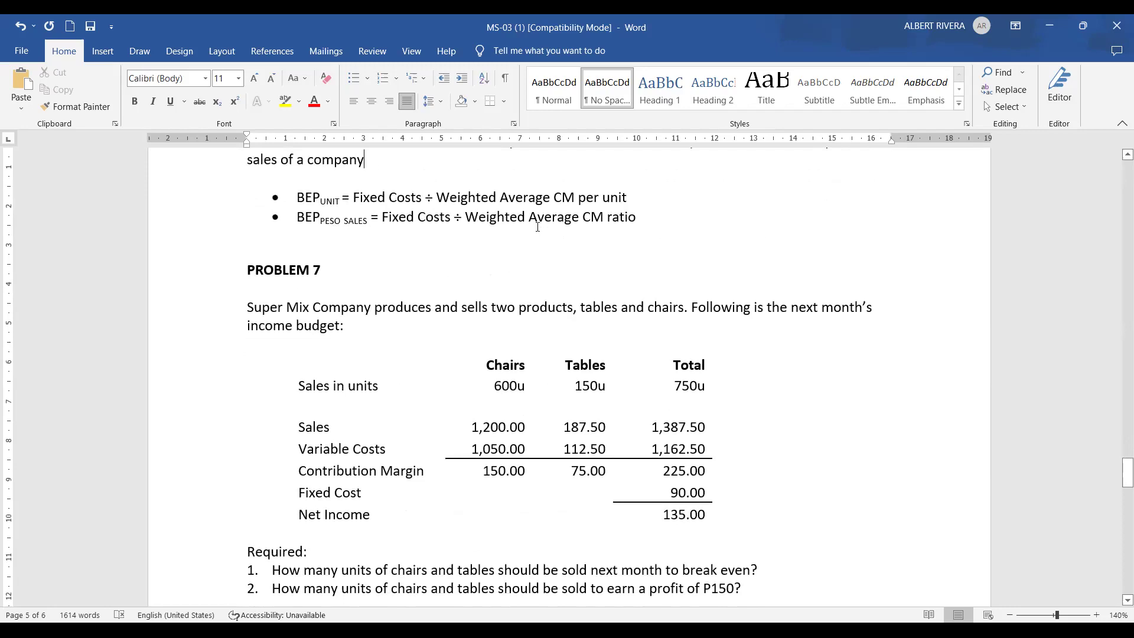
pyautogui.scroll(-1, 538, 226)
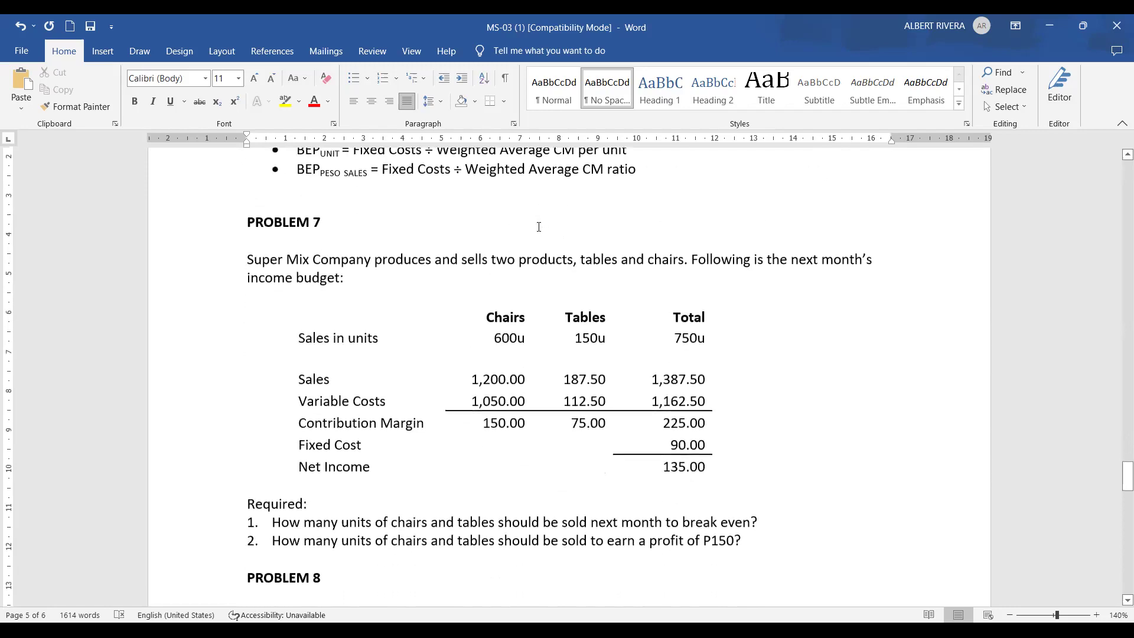
pyautogui.scroll(-1, 540, 226)
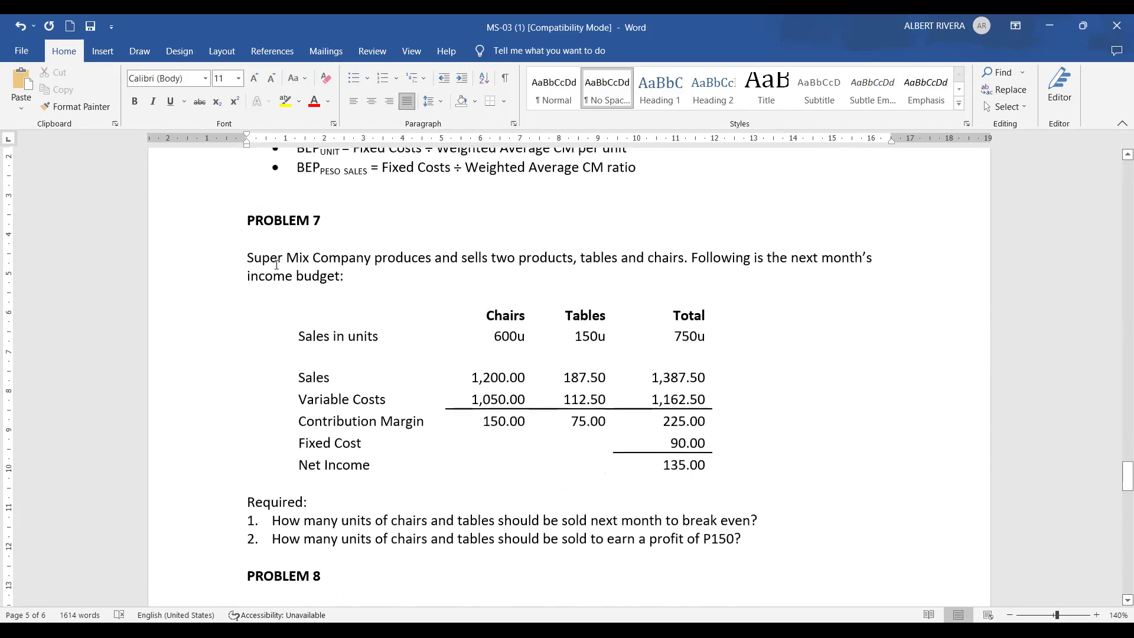
pyautogui.scroll(1, 276, 265)
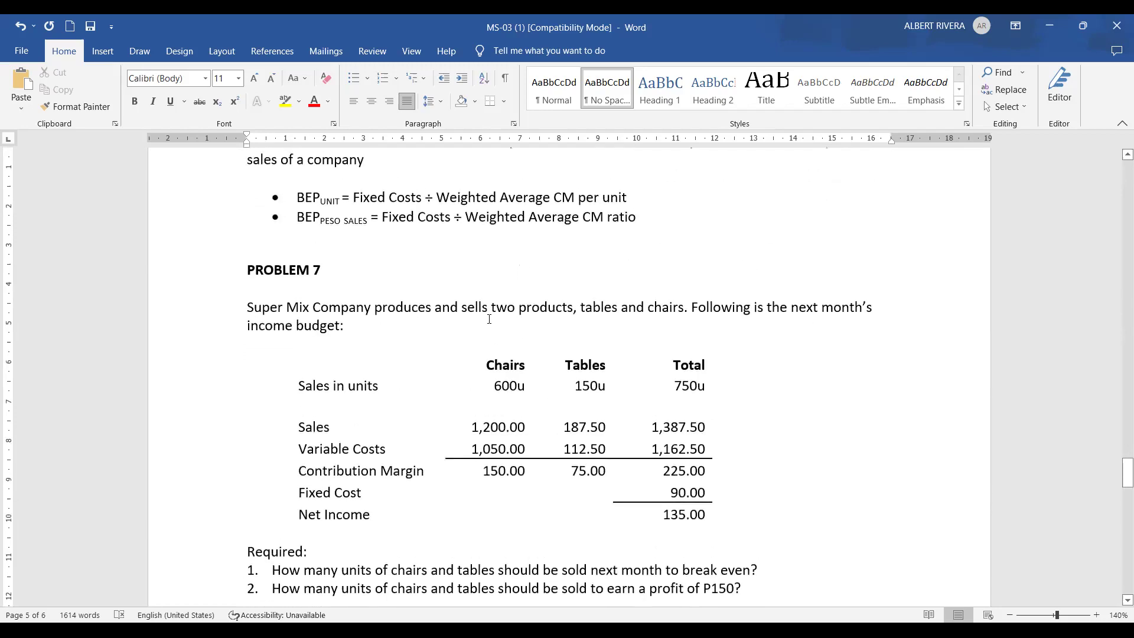
pyautogui.scroll(-1, 489, 319)
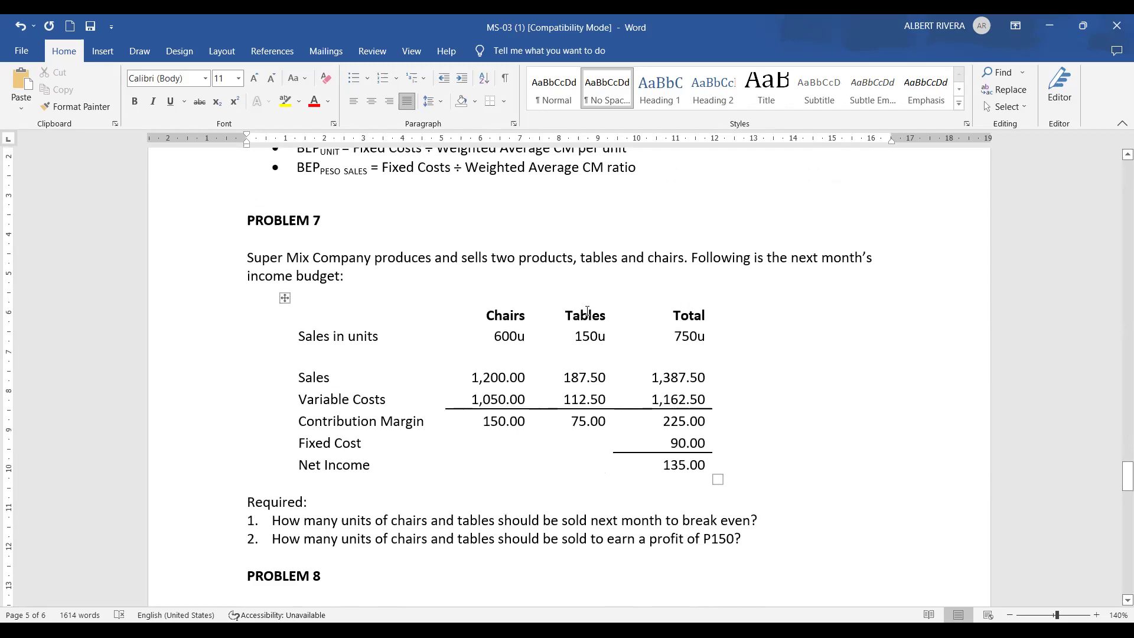
pyautogui.scroll(2, 587, 311)
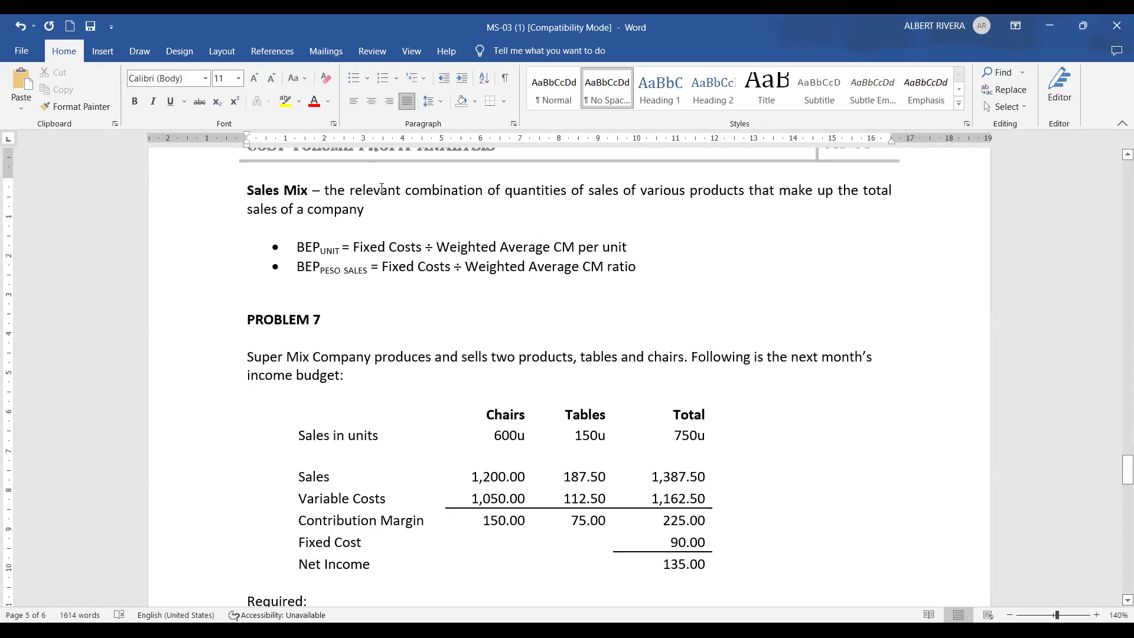
pyautogui.scroll(-3, 382, 189)
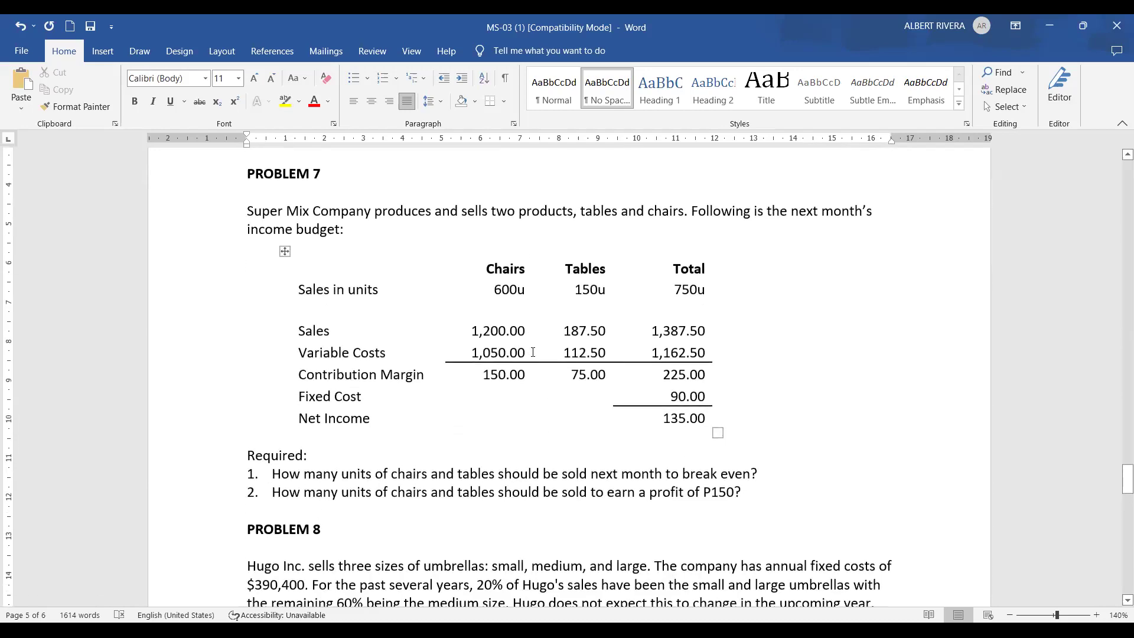
pyautogui.scroll(1, 530, 353)
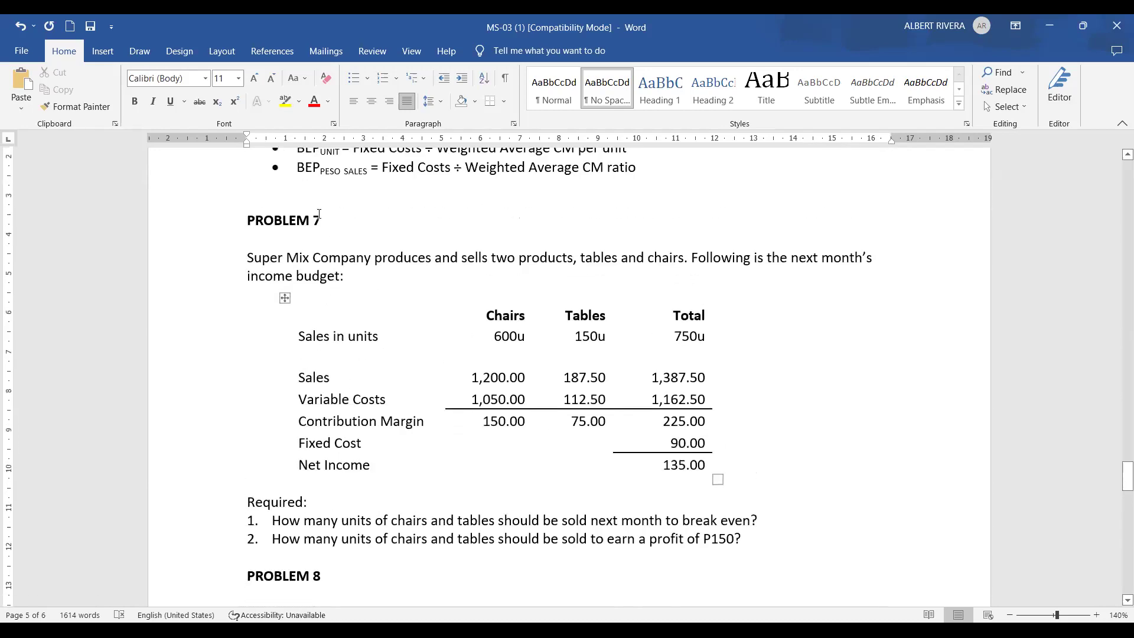
pyautogui.click(349, 522)
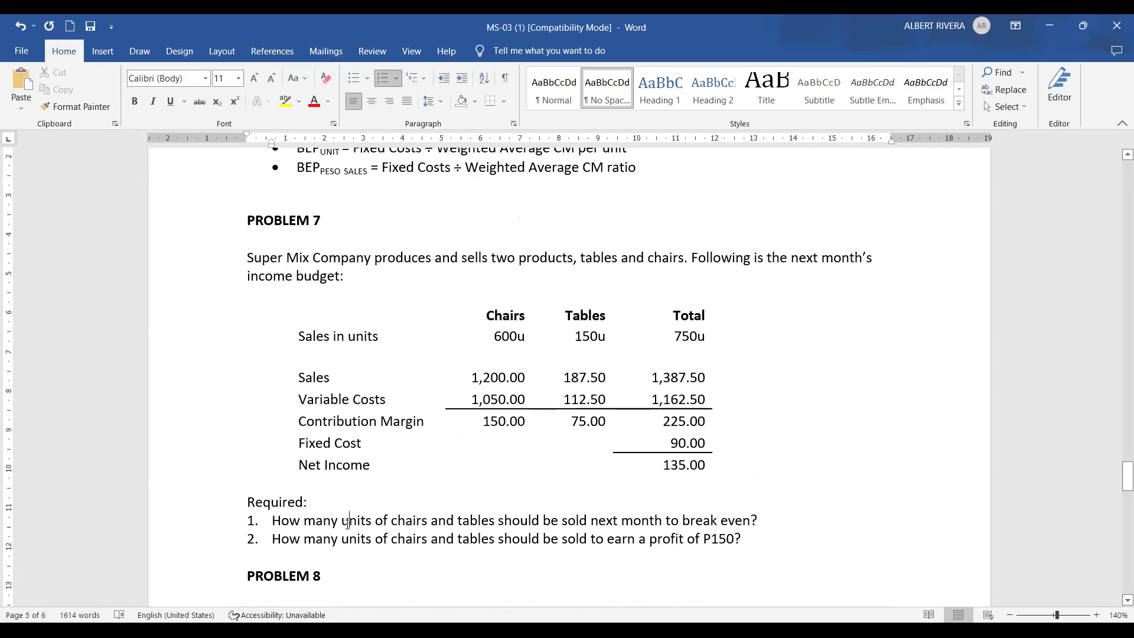
pyautogui.scroll(-1, 355, 519)
pyautogui.click(393, 476)
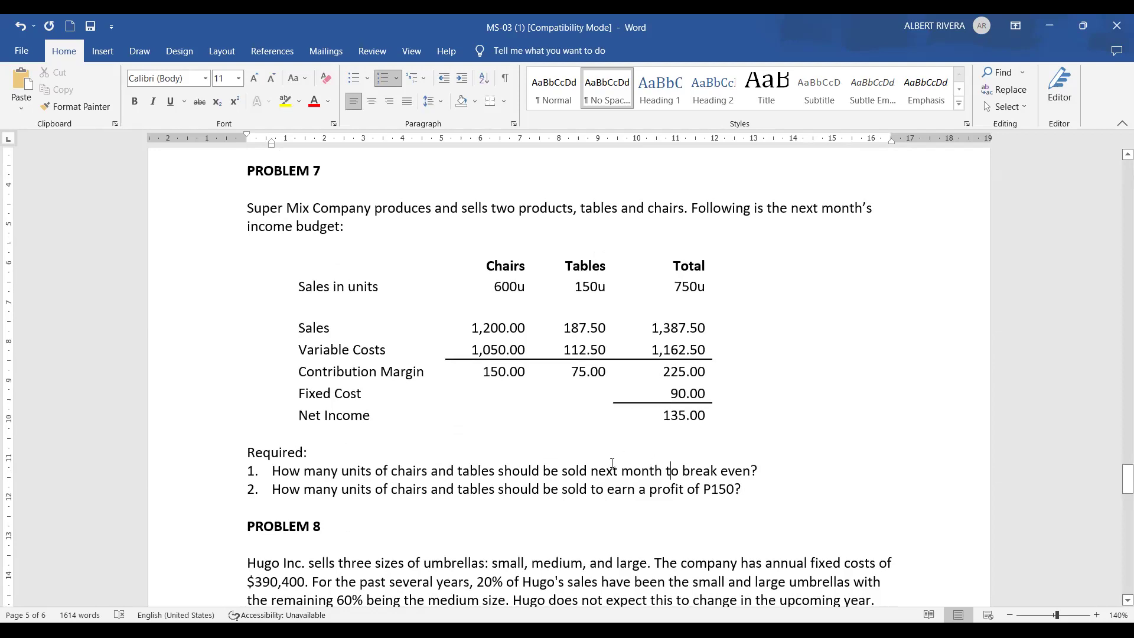
pyautogui.scroll(2, 691, 489)
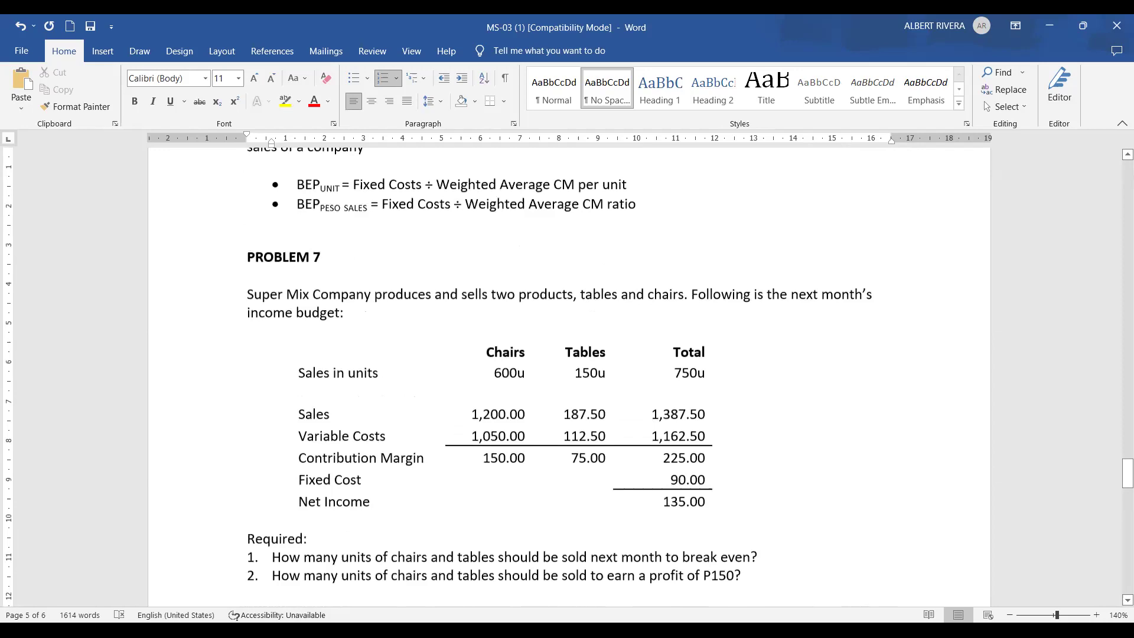
pyautogui.scroll(-2, 691, 490)
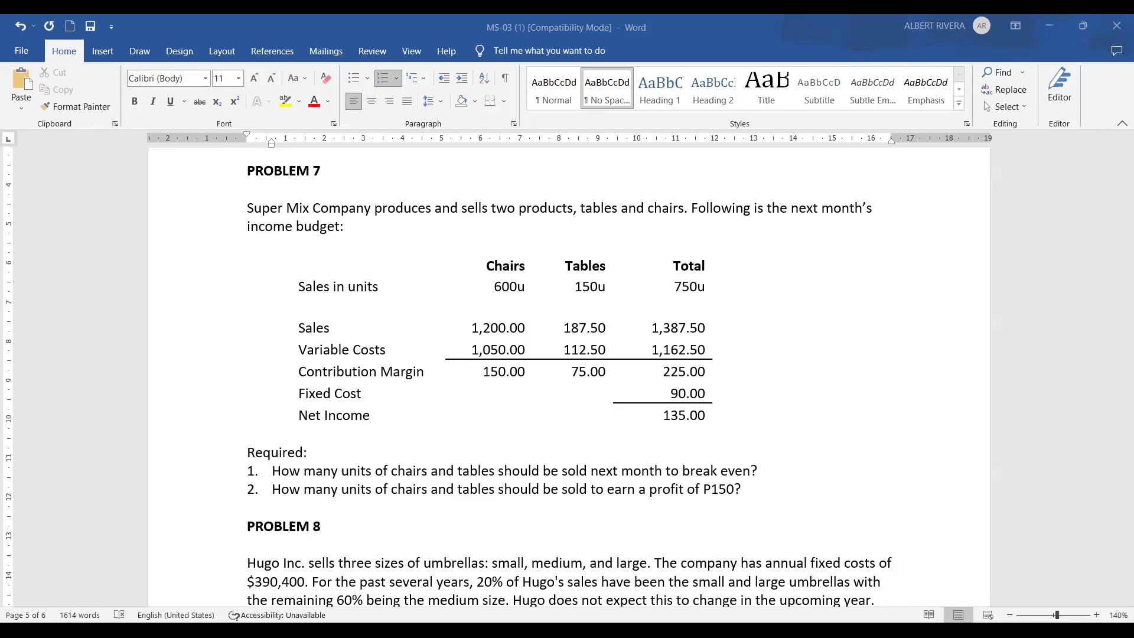
# Step: Switch to the Excel workbook and enter centered column headings C and T in N2 and O2 of Sheet6
pyautogui.hotkey('alt', 'Tab')
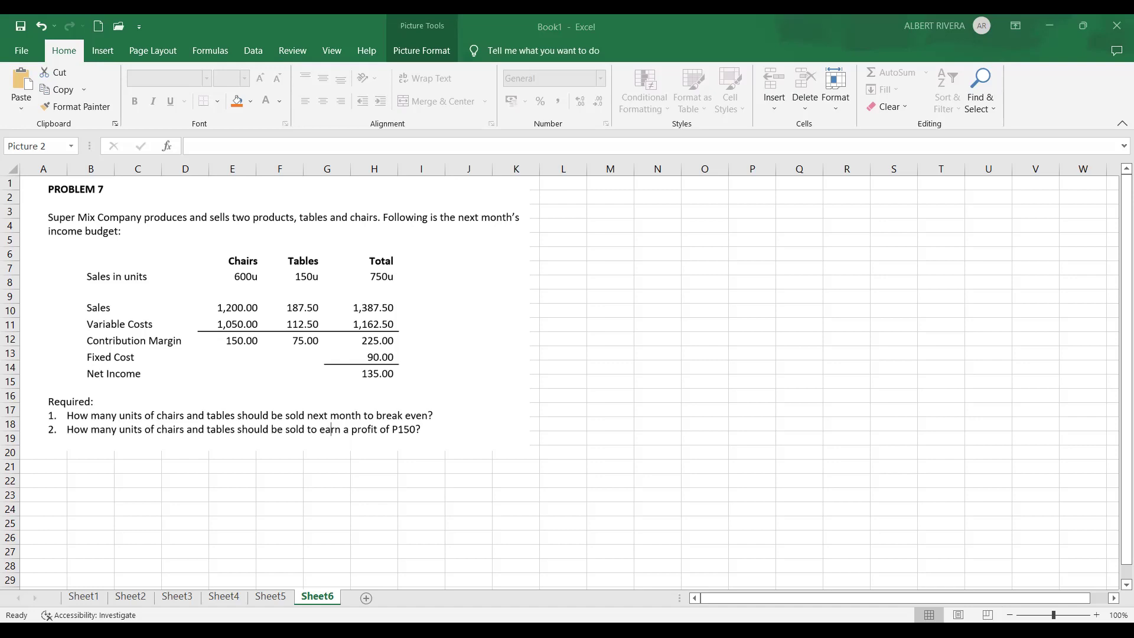
pyautogui.click(656, 201)
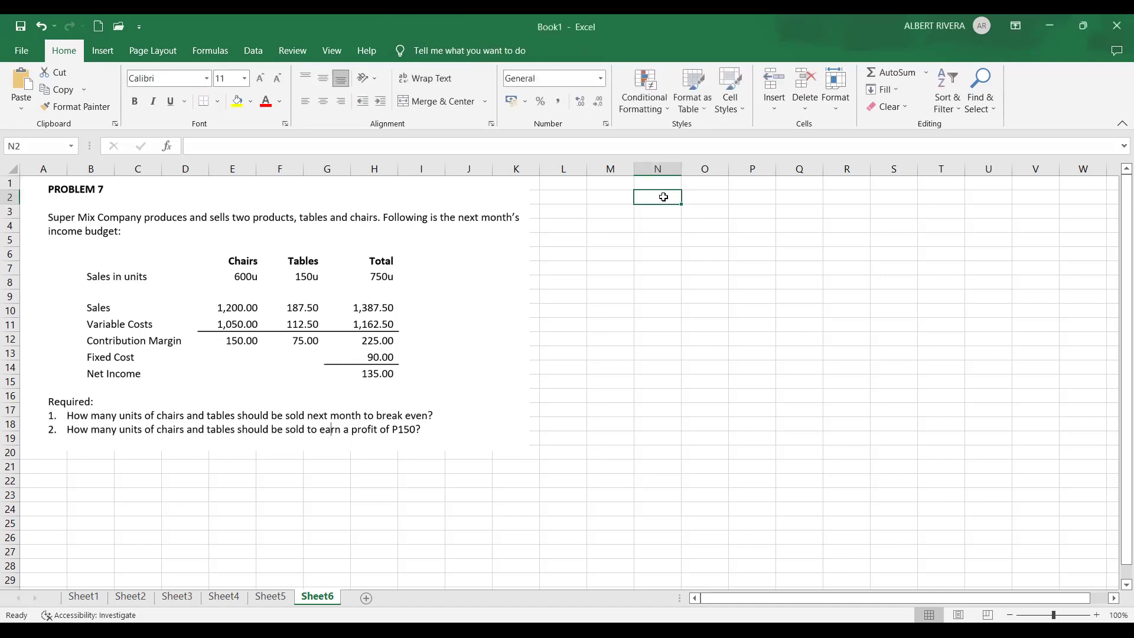
pyautogui.write('C')
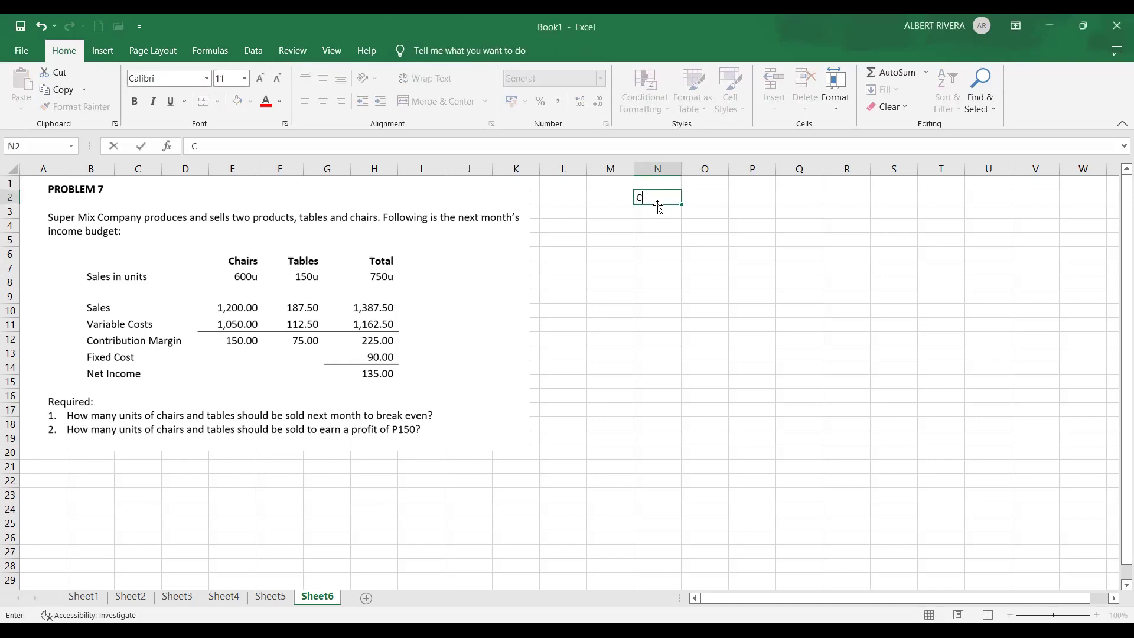
pyautogui.press('Tab')
pyautogui.write('T')
pyautogui.moveTo(656, 200); pyautogui.dragTo(689, 194)
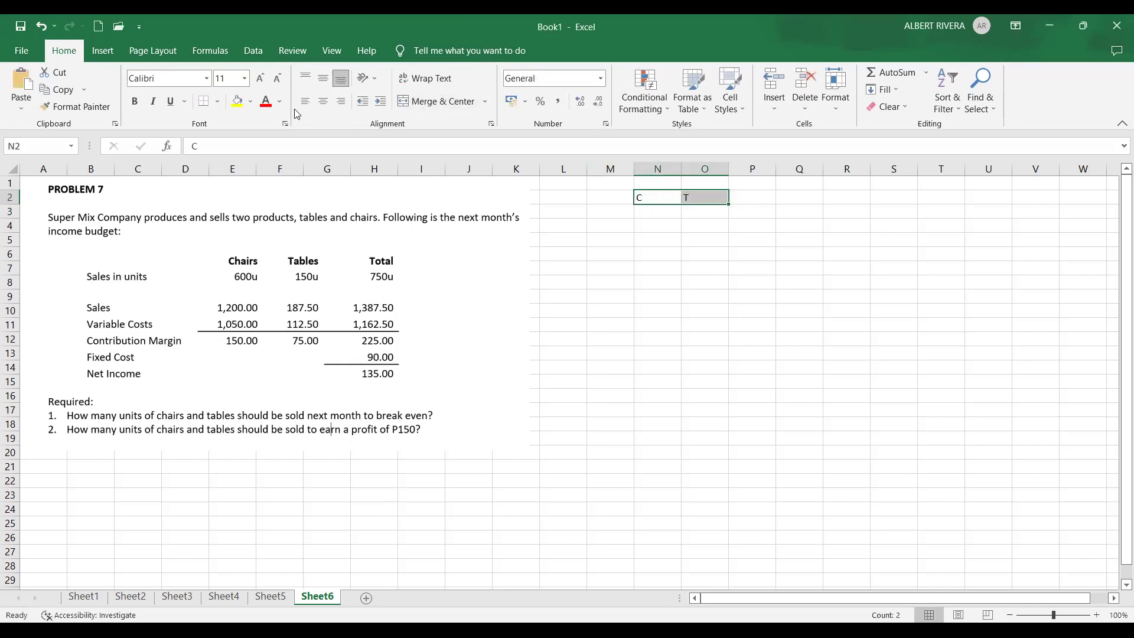
pyautogui.click(323, 101)
# Step: Label M3 as CMU and calculate the chairs' contribution margin per unit in N3 as =150/600
pyautogui.click(609, 211)
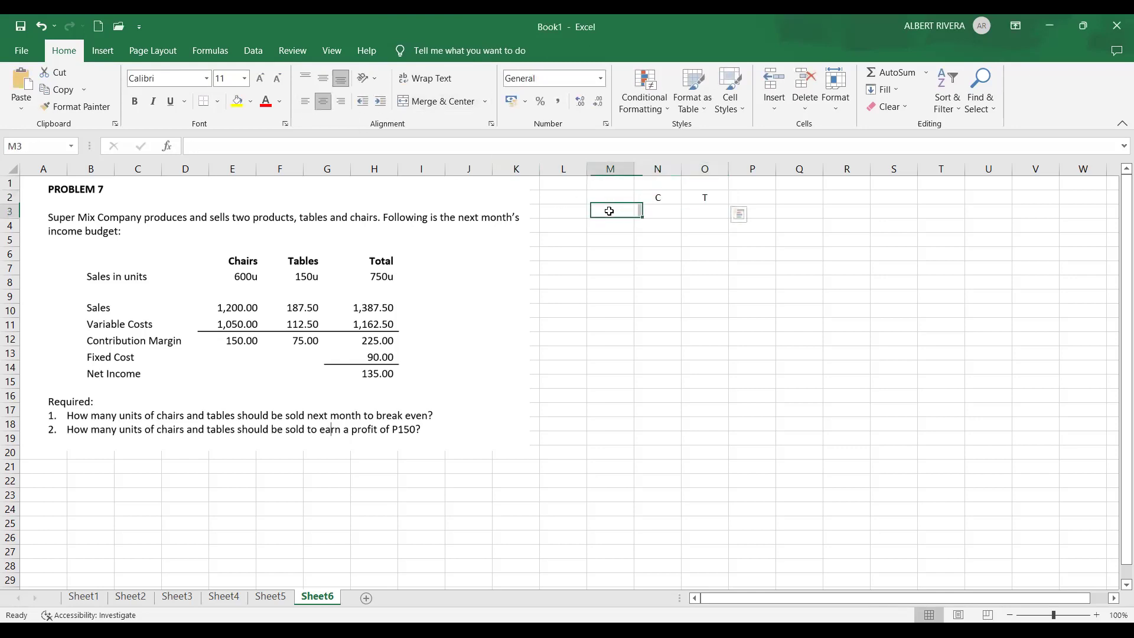
pyautogui.click(715, 278)
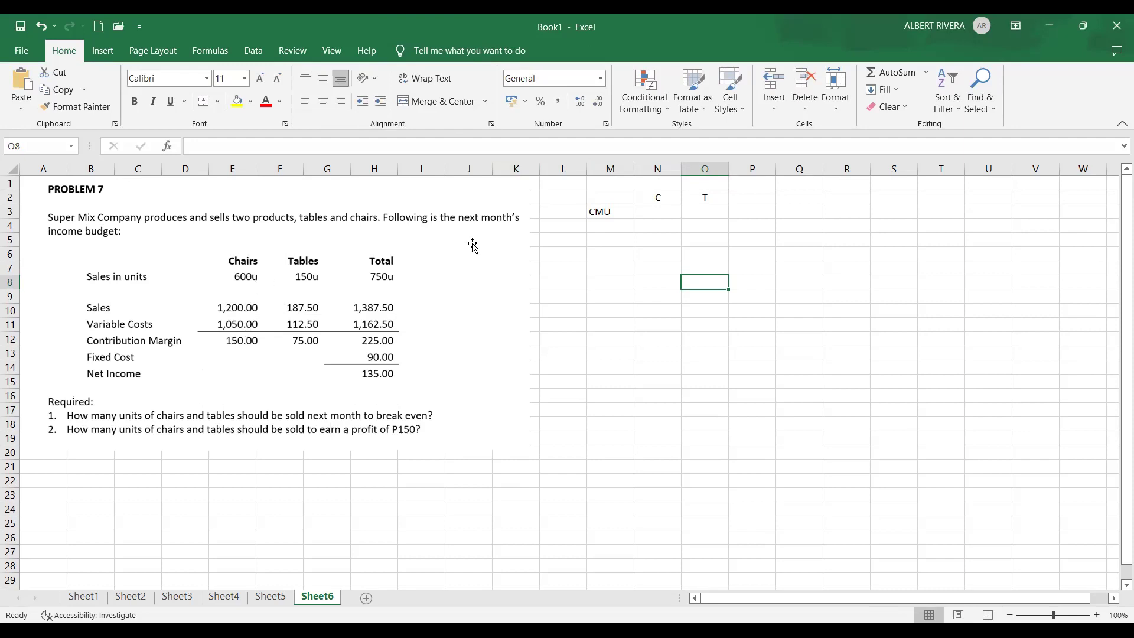
pyautogui.click(641, 217)
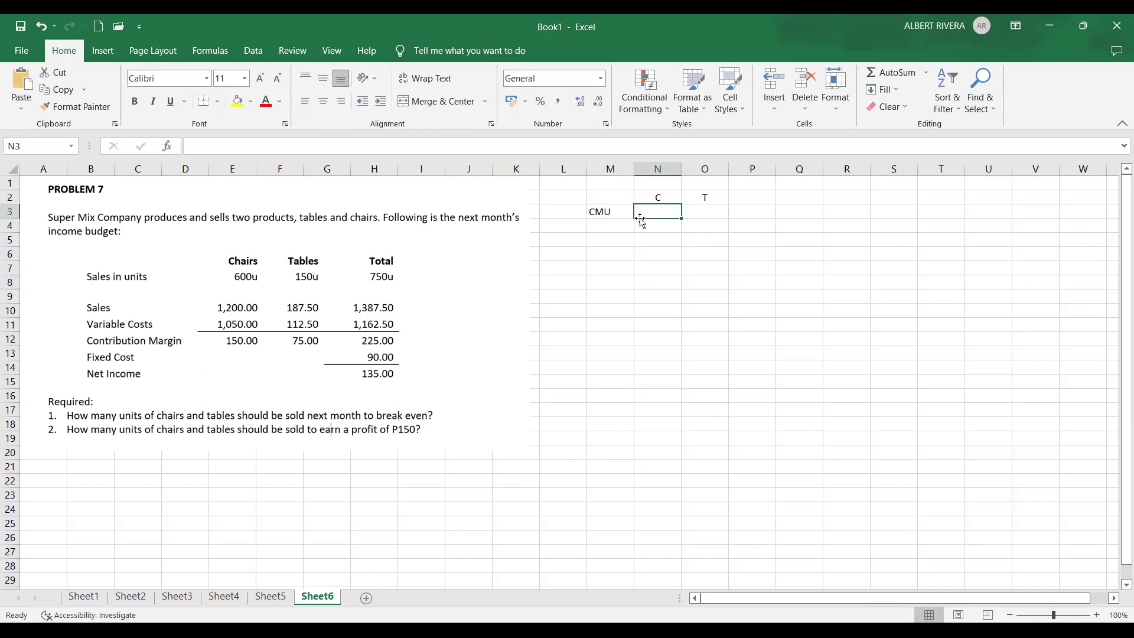
pyautogui.write('=150/')
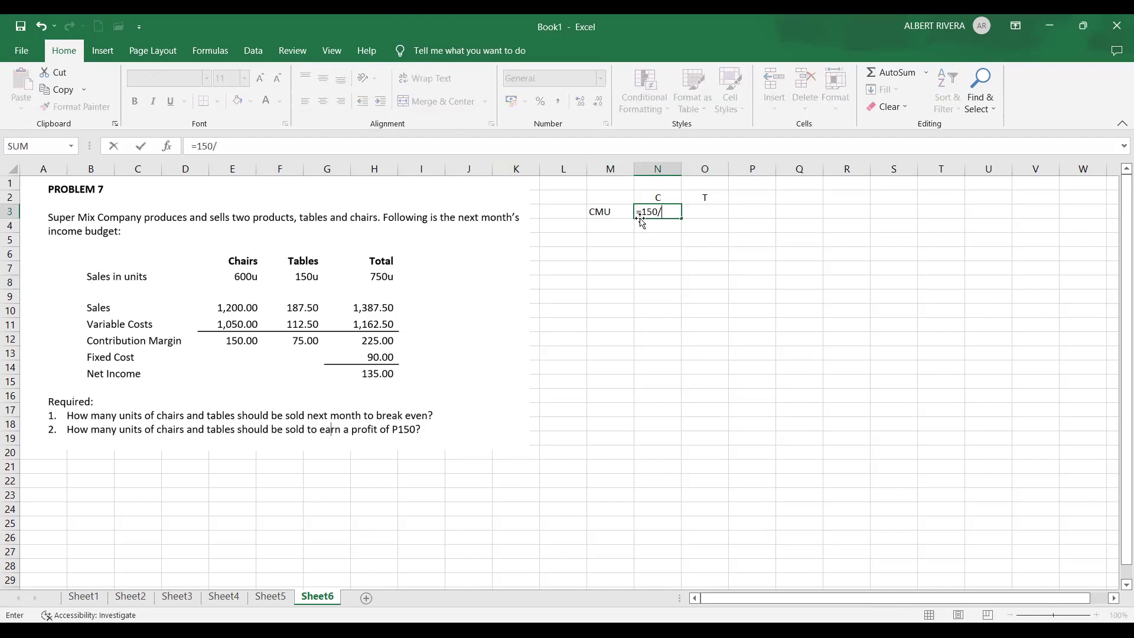
pyautogui.write('600')
pyautogui.press('Return')
pyautogui.click(667, 211)
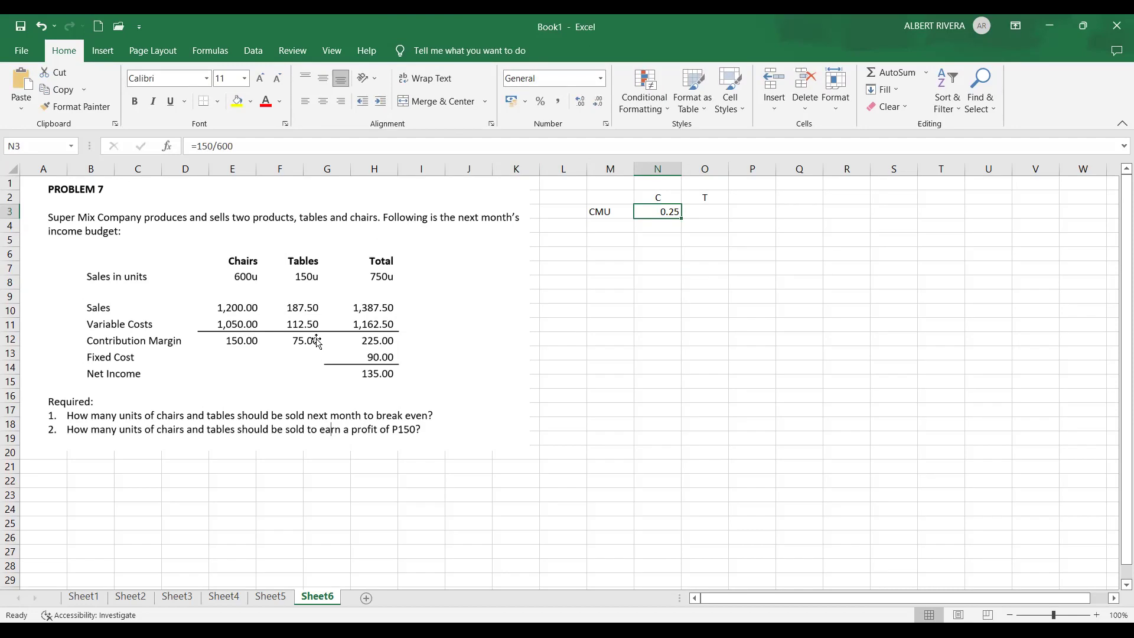
# Step: Calculate the tables' contribution margin per unit in O3 as =75/150
pyautogui.click(716, 211)
pyautogui.write('=75/1')
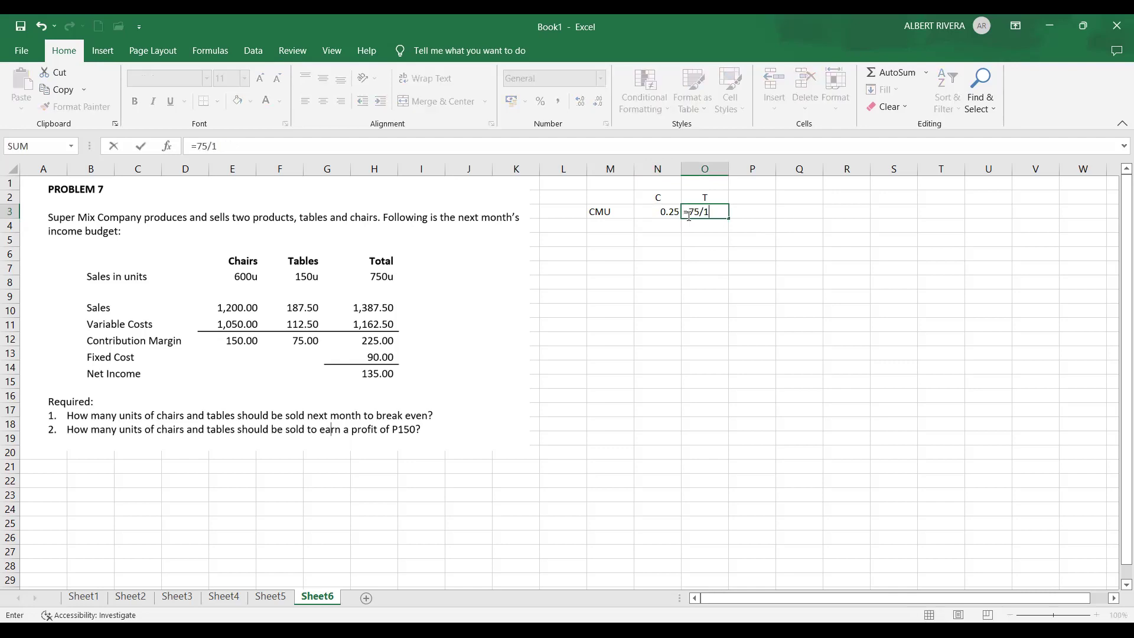
pyautogui.write('50')
pyautogui.press('Return')
pyautogui.click(709, 201)
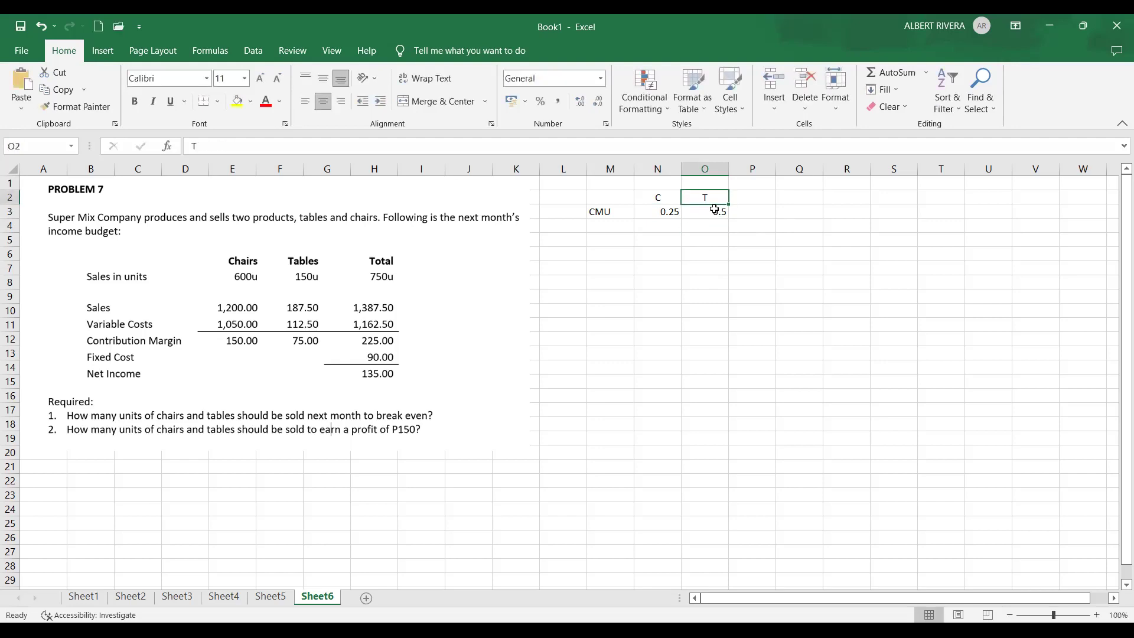
pyautogui.click(712, 209)
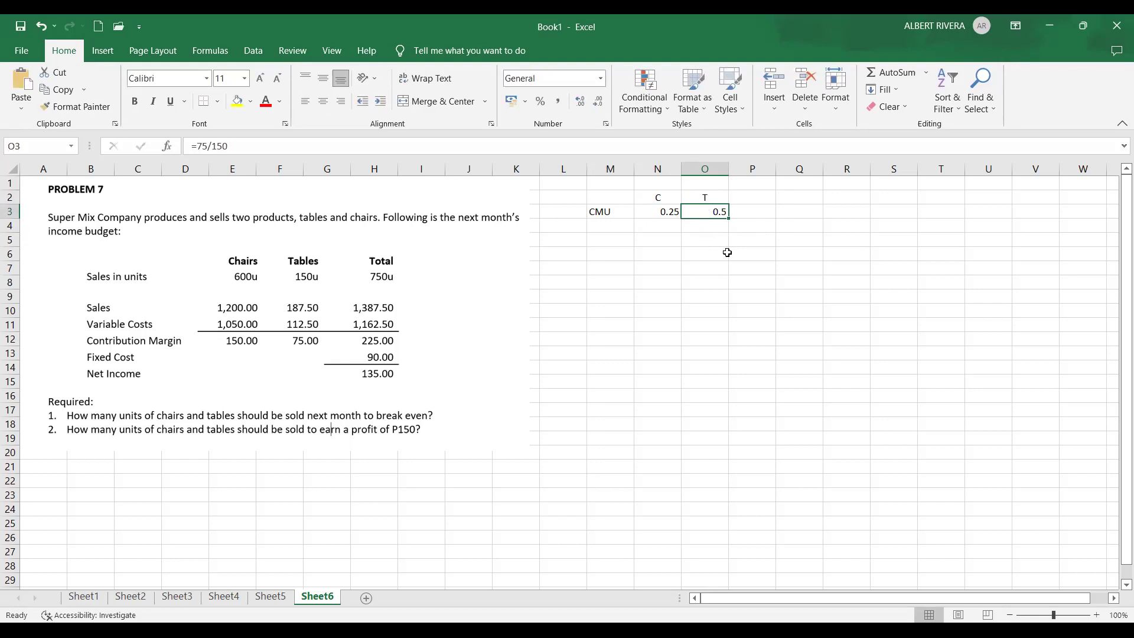
# Step: Add the row label SMIX in M4 and fit column M's width to its contents
pyautogui.click(616, 231)
pyautogui.write('SA')
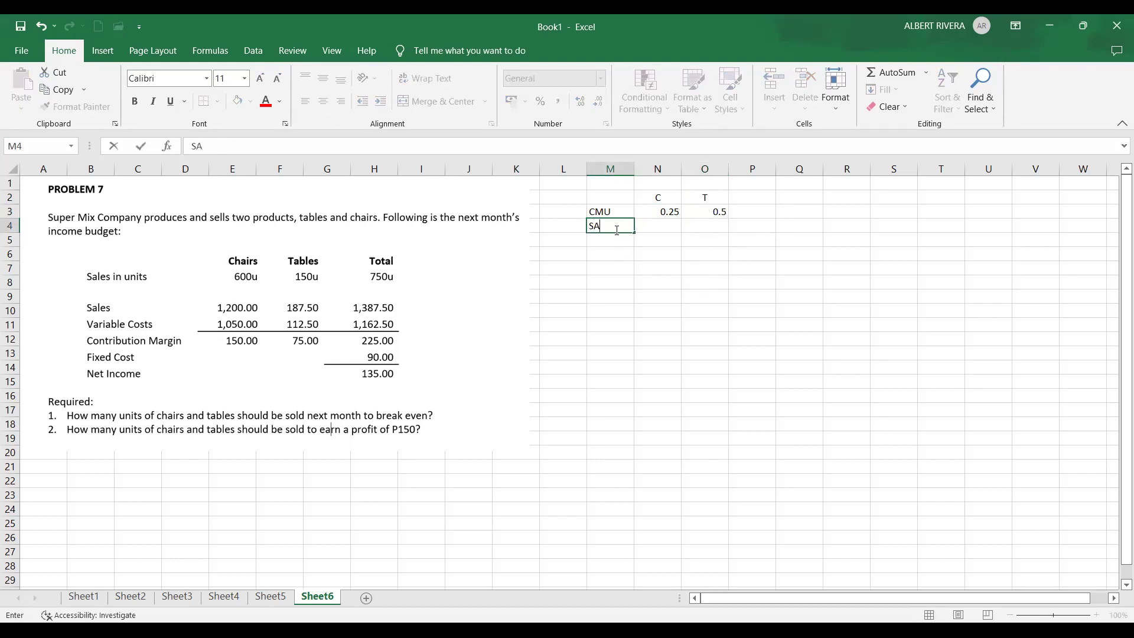
pyautogui.press('BackSpace')
pyautogui.write('MIX')
pyautogui.press('Return')
pyautogui.click(691, 266)
pyautogui.click(611, 227)
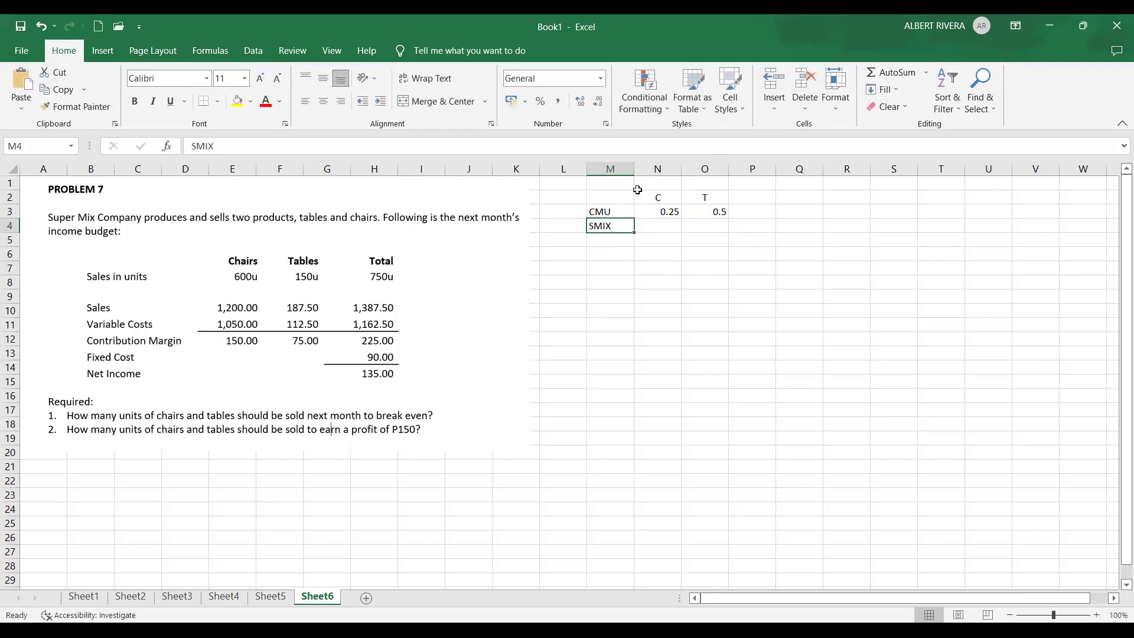
pyautogui.doubleClick(634, 169)
pyautogui.click(652, 240)
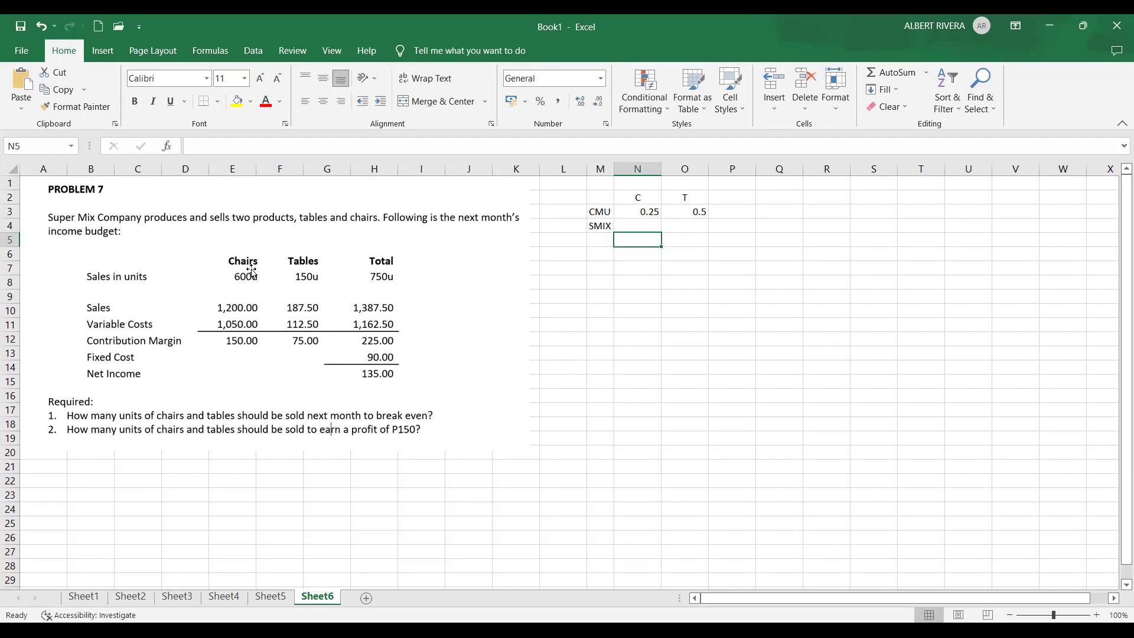
# Step: Calculate the chairs' share of the sales mix in N4 as =600/750
pyautogui.click(687, 255)
pyautogui.click(655, 226)
pyautogui.write('=6')
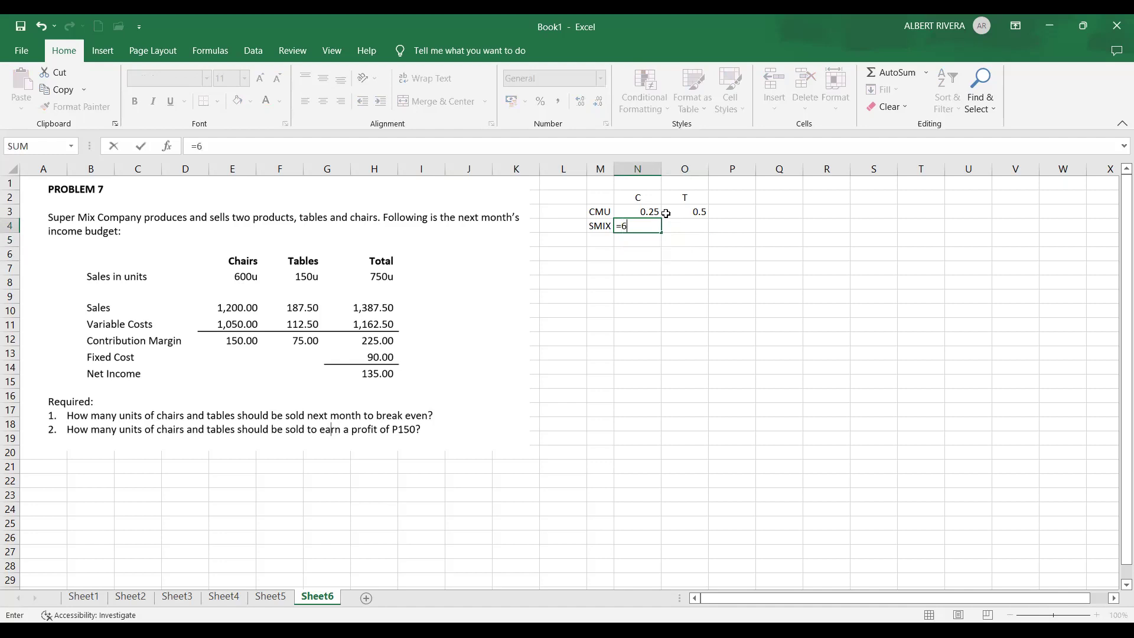
pyautogui.write('00/750')
pyautogui.press('Return')
pyautogui.click(622, 227)
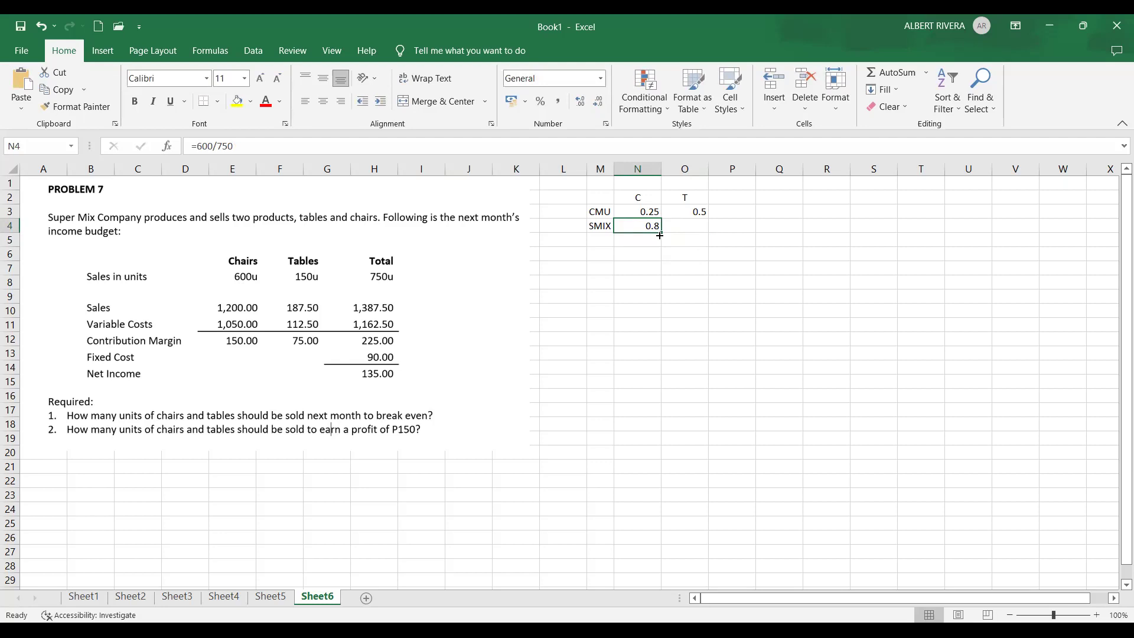
# Step: Enter .2 as the tables' share of the sales mix in O4
pyautogui.click(690, 224)
pyautogui.write('.')
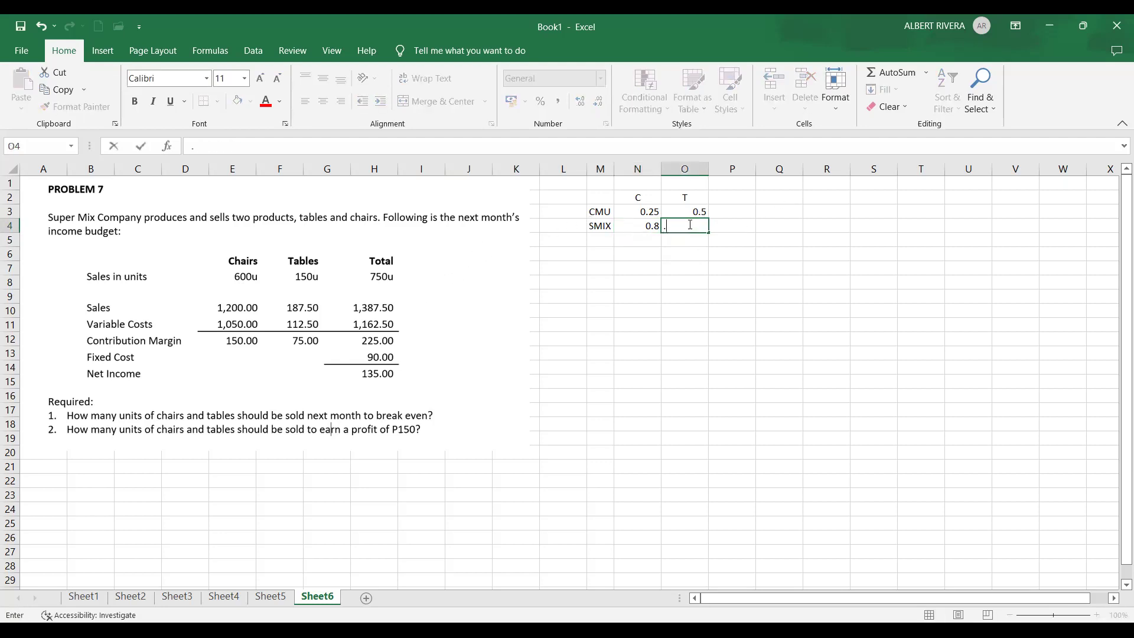
pyautogui.write('2')
pyautogui.press('Return')
# Step: Calculate the tables' share of the sales mix in O4 as =150/750
pyautogui.click(690, 225)
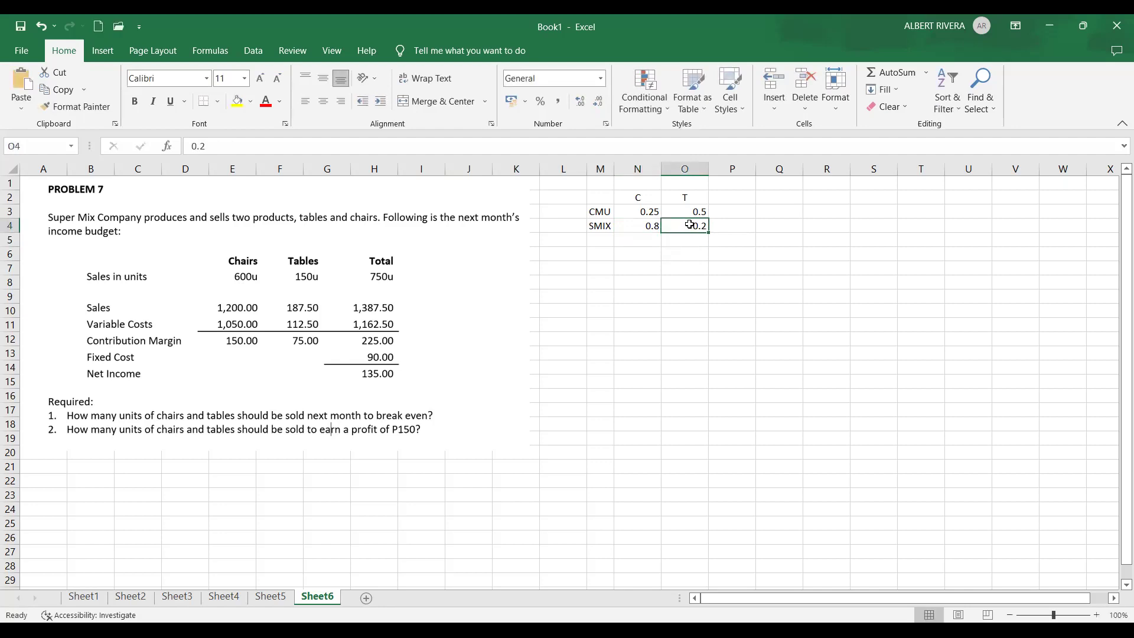
pyautogui.write('=150')
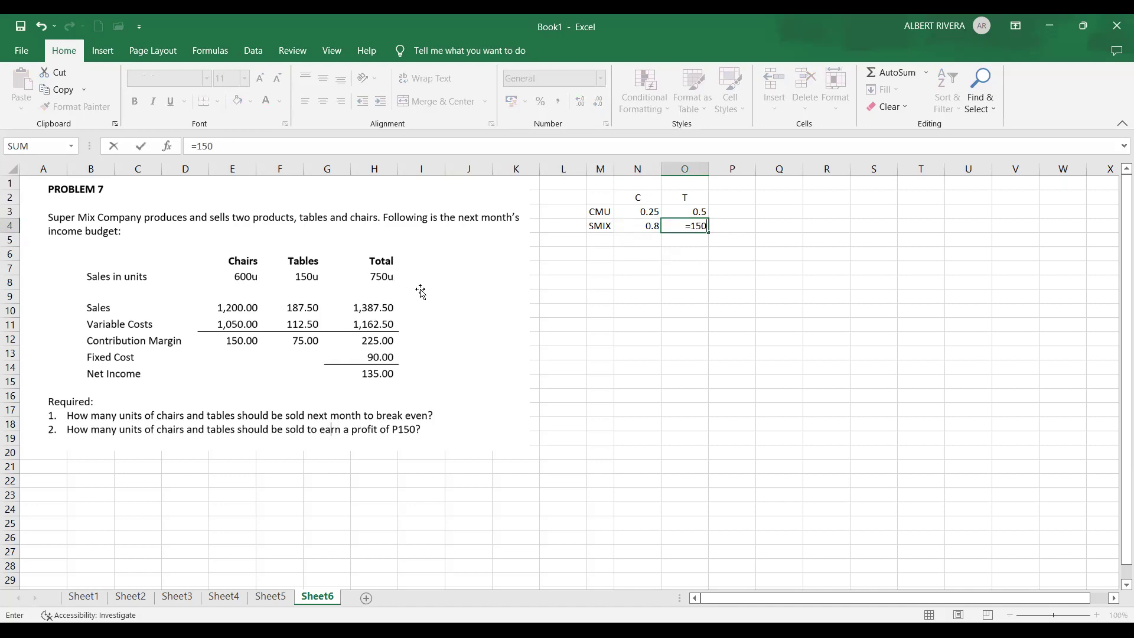
pyautogui.write('/750')
pyautogui.press('Return')
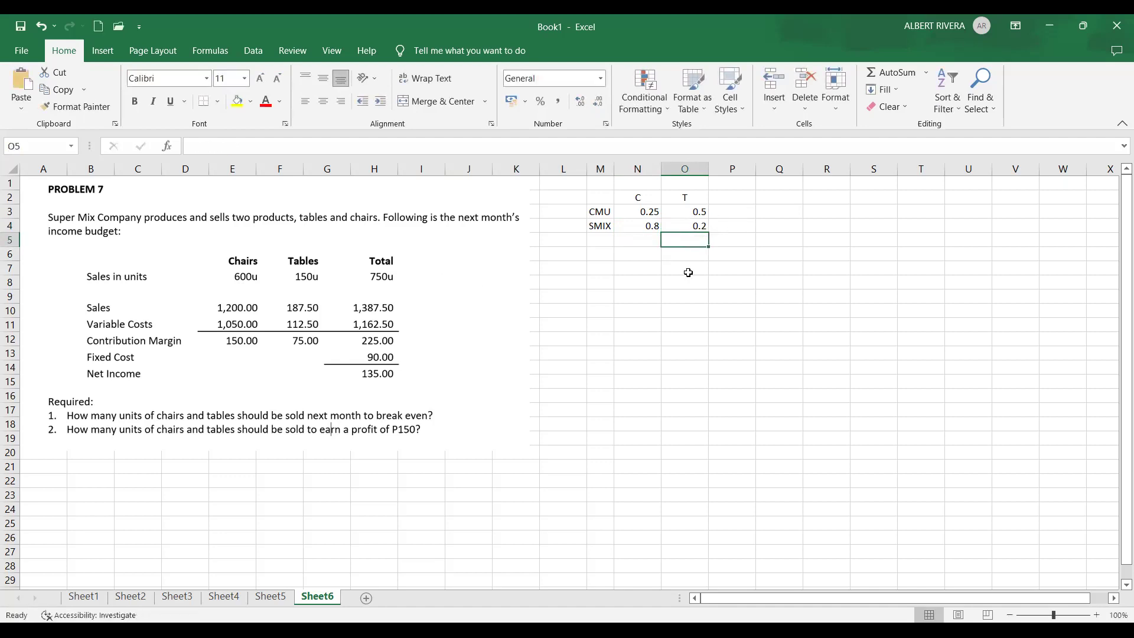
# Step: Add the row label WA CM in M5 and fit column M's width to its contents
pyautogui.click(597, 240)
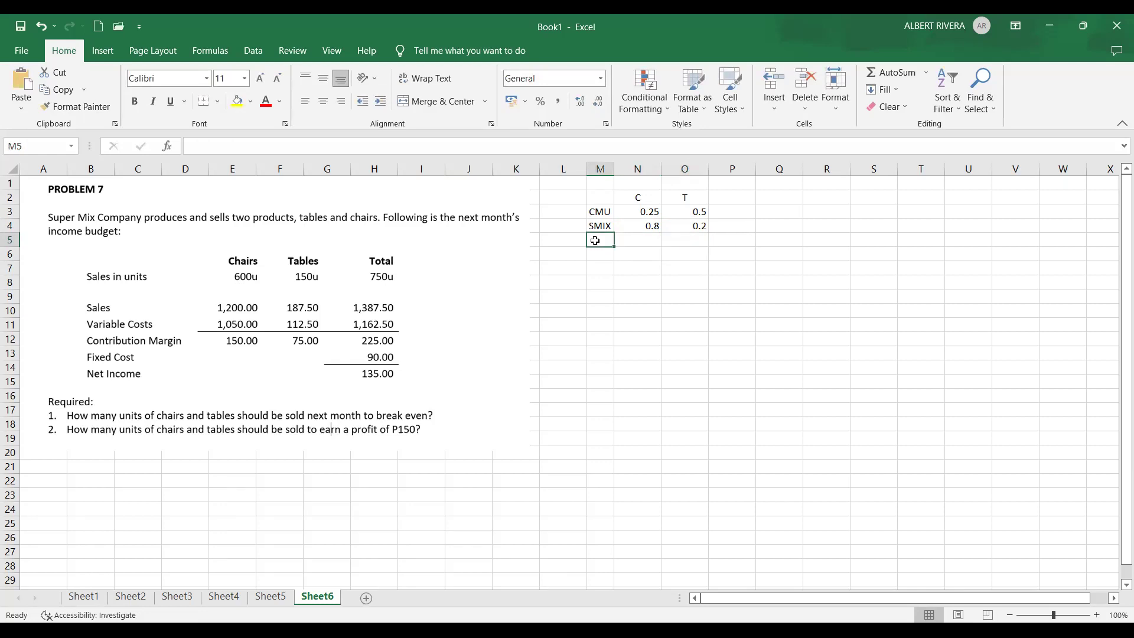
pyautogui.write('WA C')
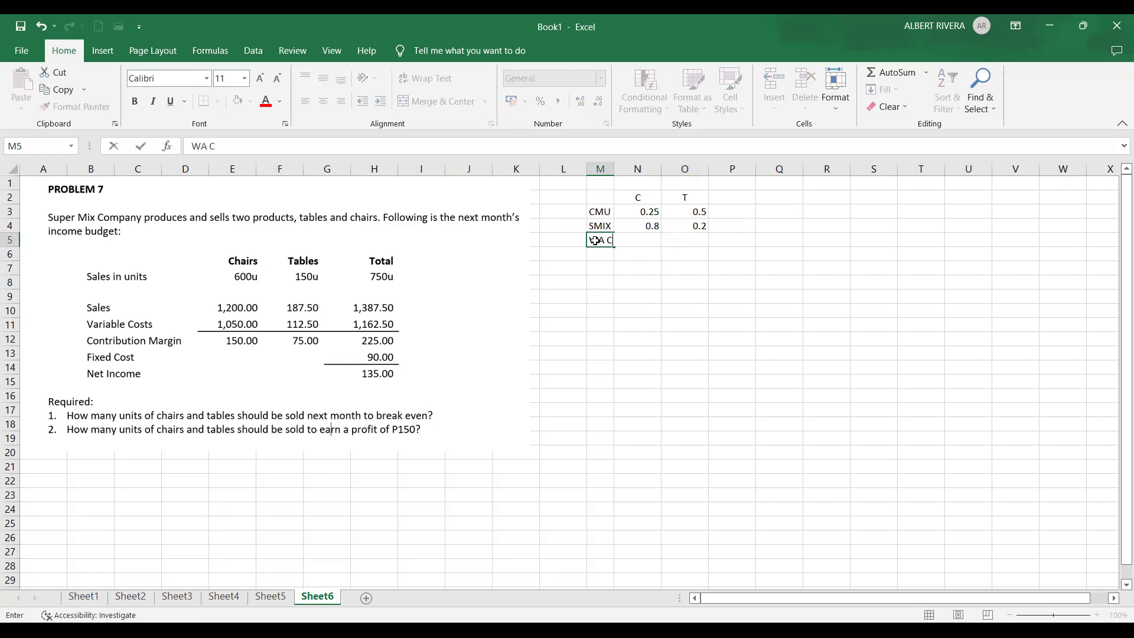
pyautogui.write('M')
pyautogui.press('Return')
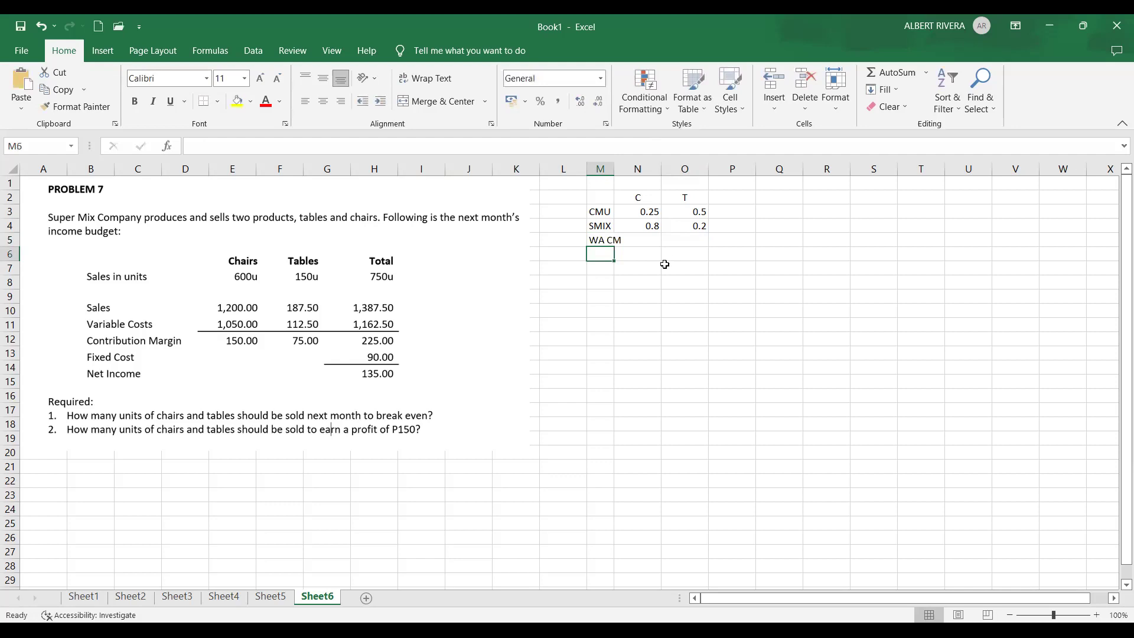
pyautogui.hotkey('alt', 'h')
pyautogui.press('o')
pyautogui.press('i')
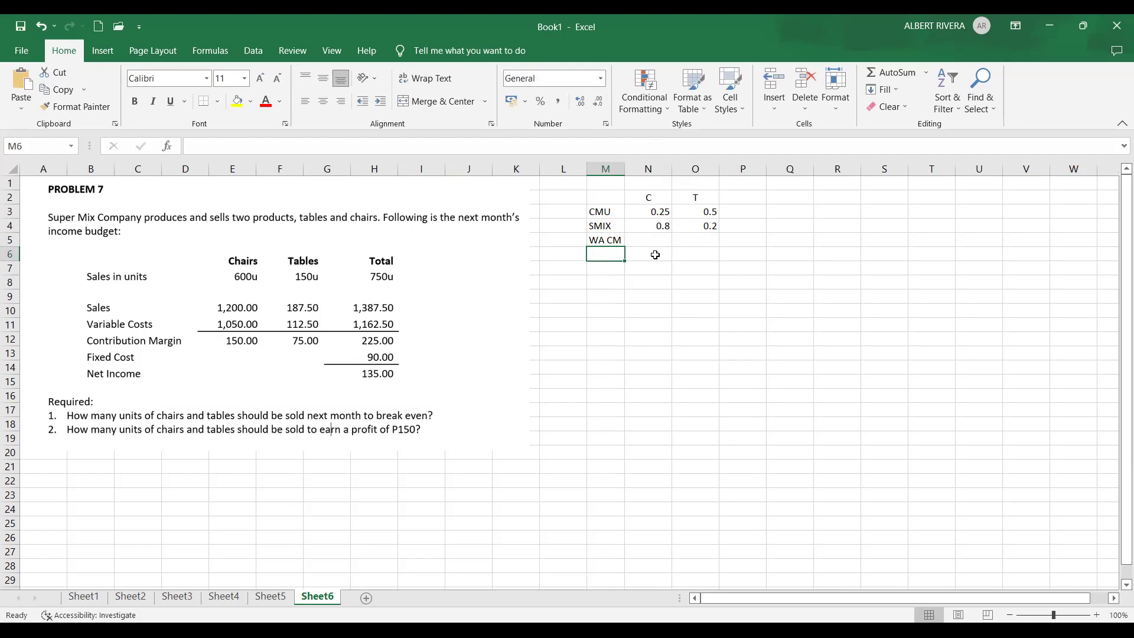
# Step: Calculate the chairs' weighted average contribution margin in N5 as =N3*N4
pyautogui.click(654, 253)
pyautogui.click(638, 239)
pyautogui.write('=')
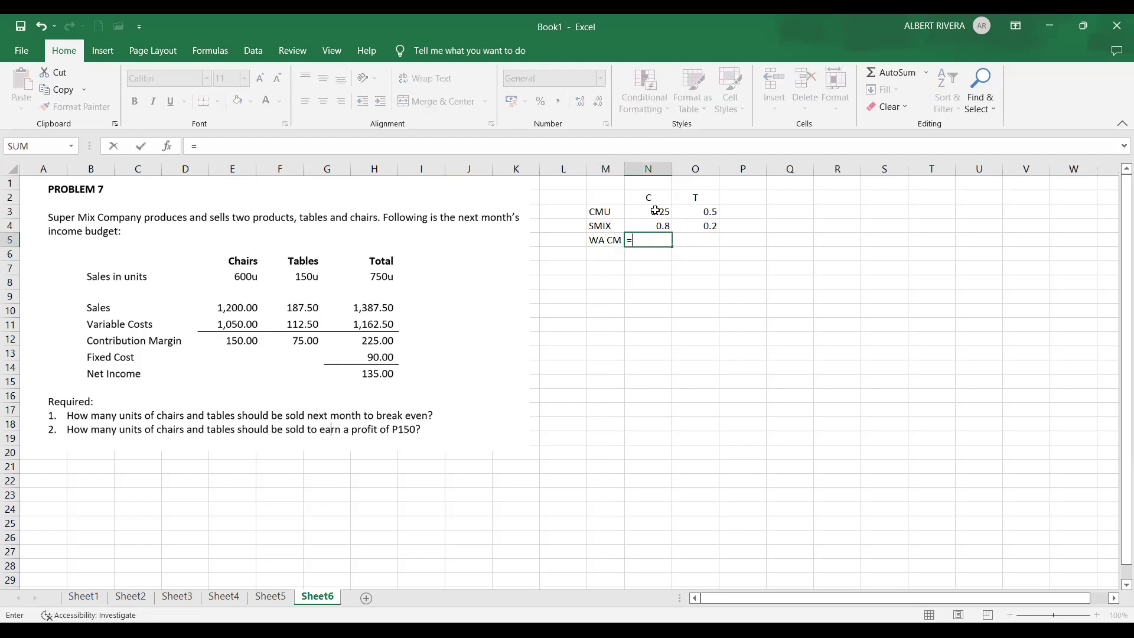
pyautogui.click(656, 211)
pyautogui.write('*')
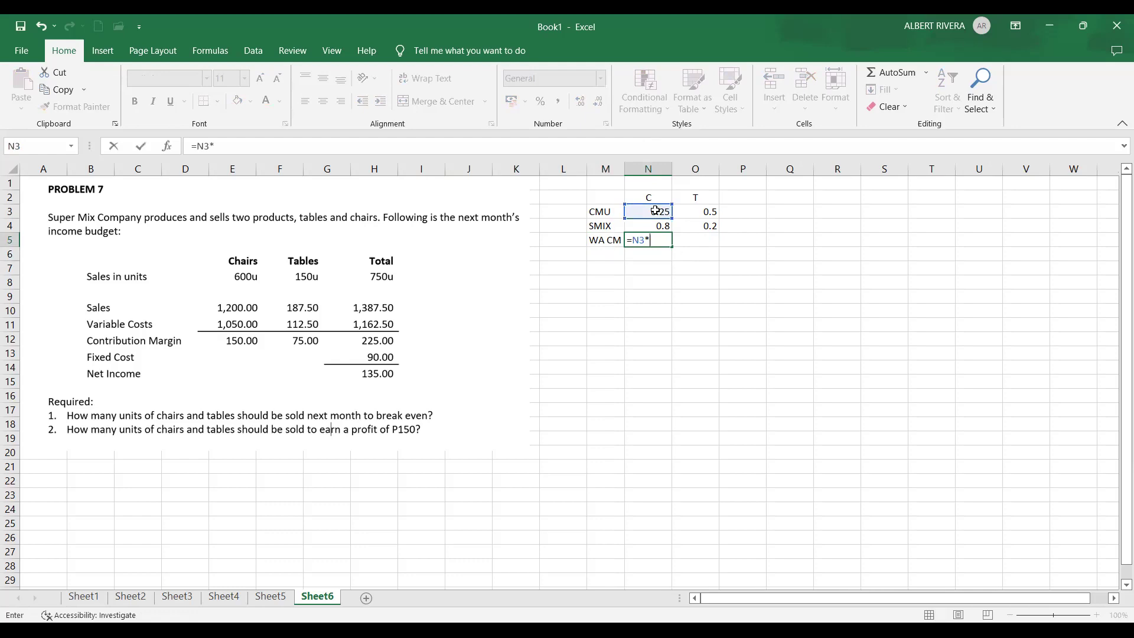
pyautogui.click(658, 225)
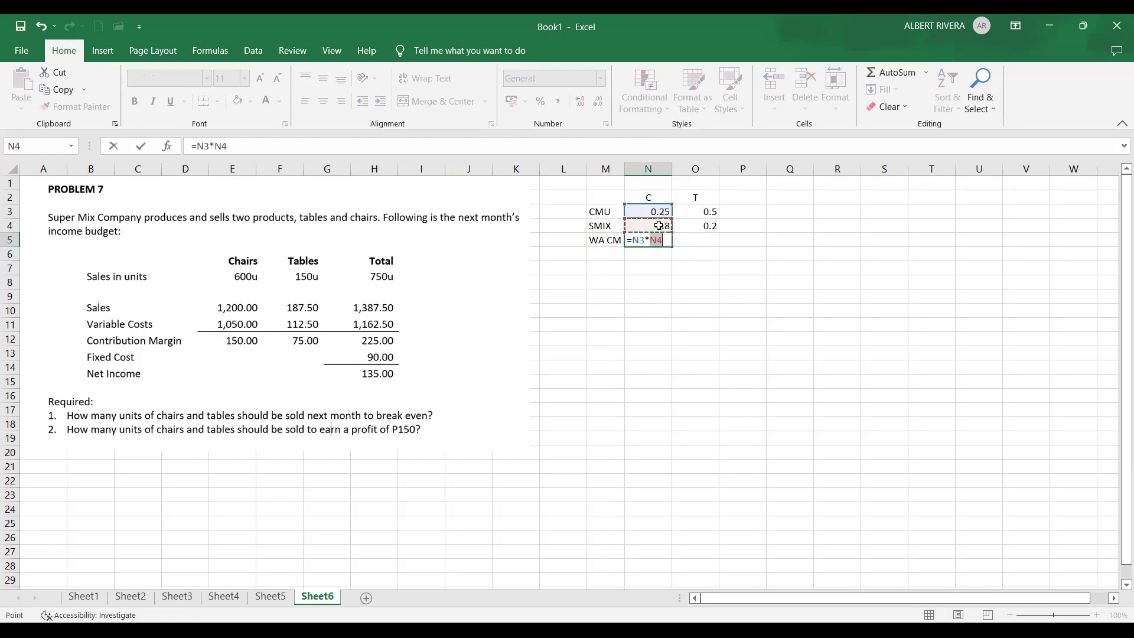
pyautogui.press('Return')
# Step: Calculate the tables' weighted average contribution margin in O5 as =O3*O4
pyautogui.click(707, 239)
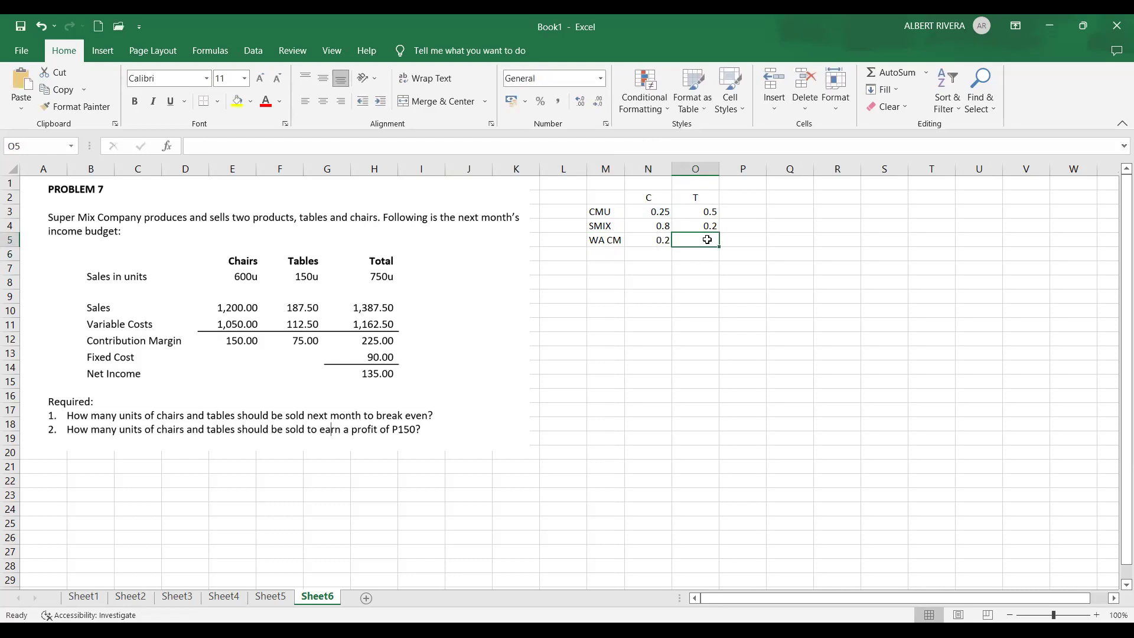
pyautogui.write('=')
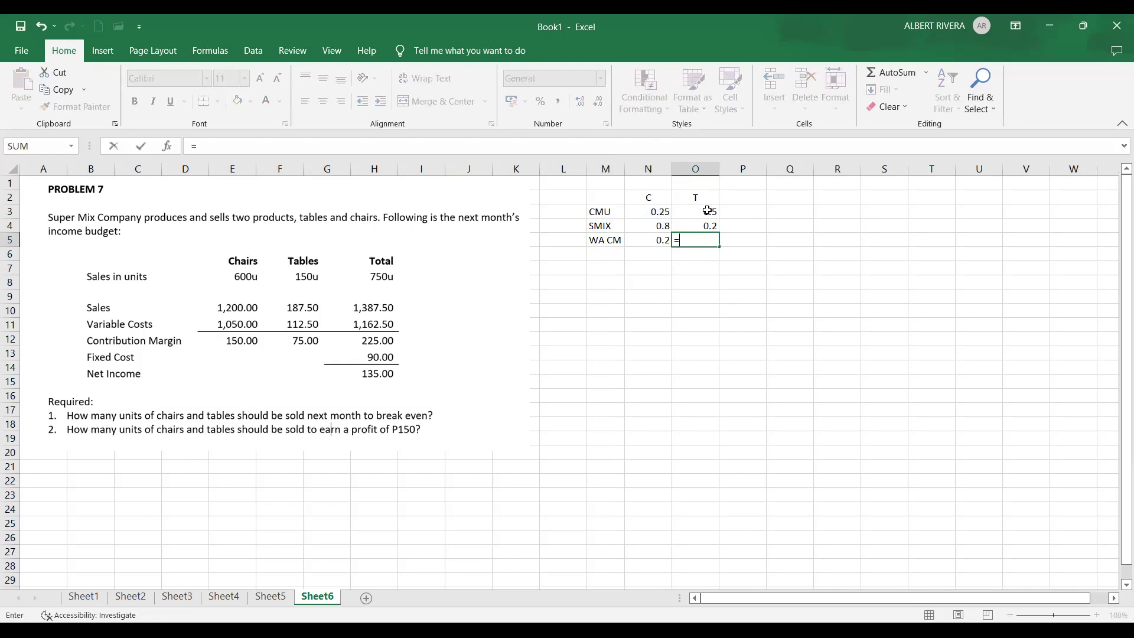
pyautogui.click(707, 211)
pyautogui.write('*')
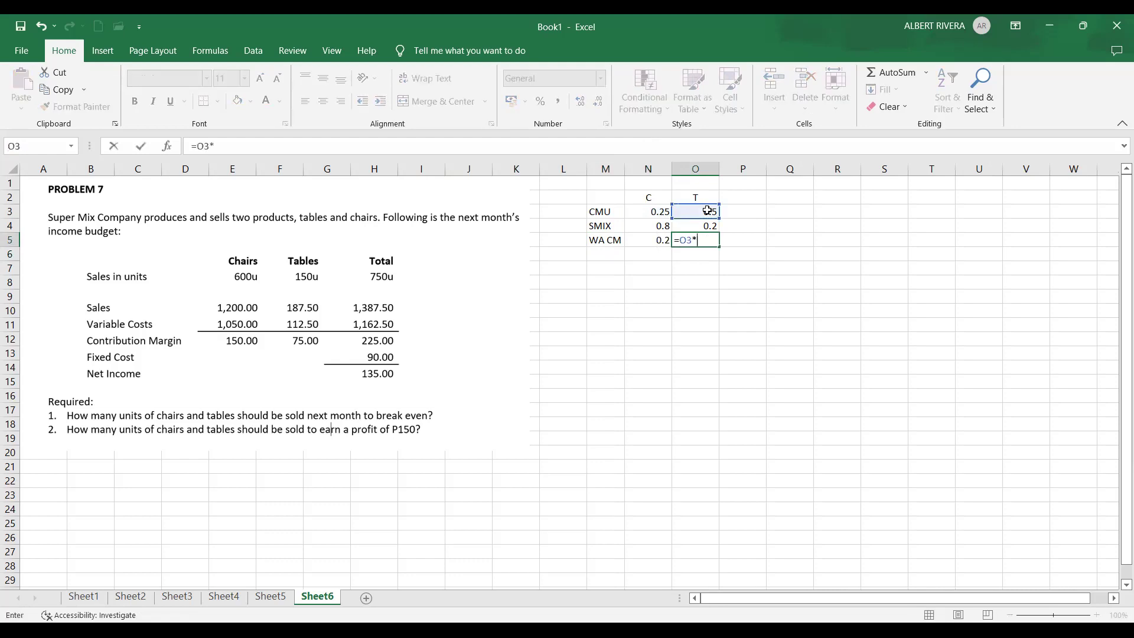
pyautogui.click(705, 224)
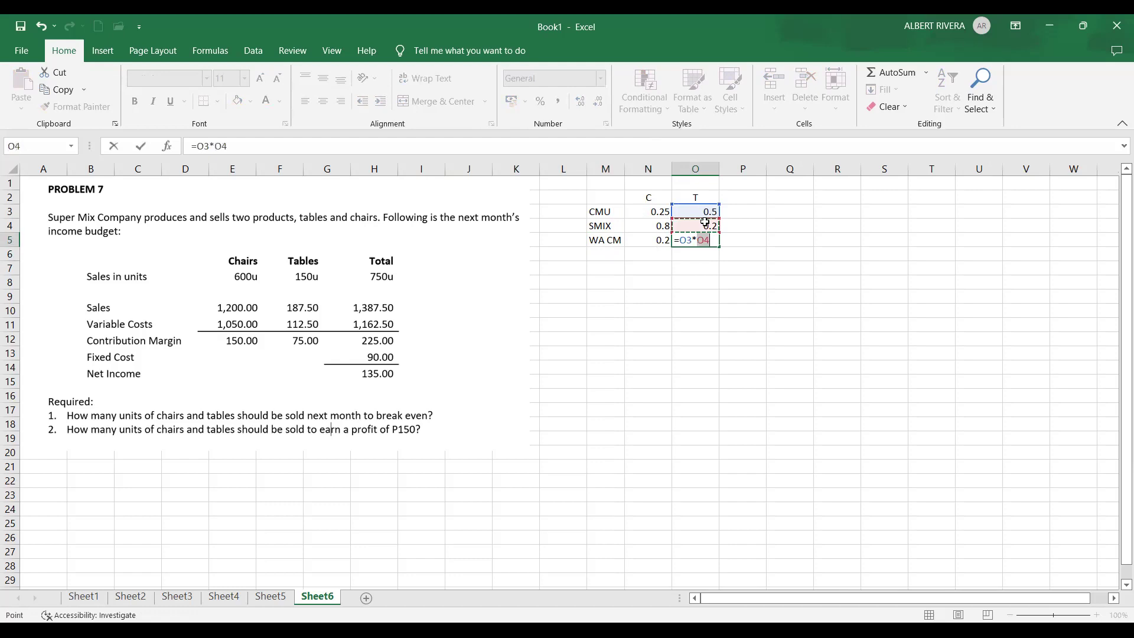
pyautogui.press('Return')
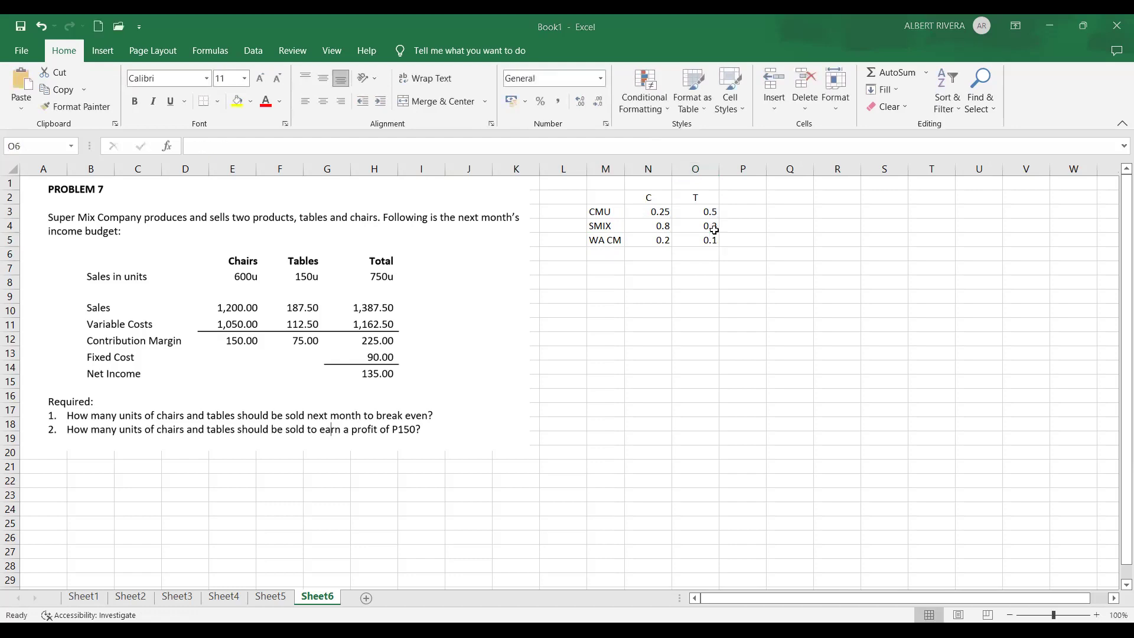
# Step: Format the sales mix shares in N4:O4 as percentages
pyautogui.moveTo(663, 225); pyautogui.dragTo(706, 225)
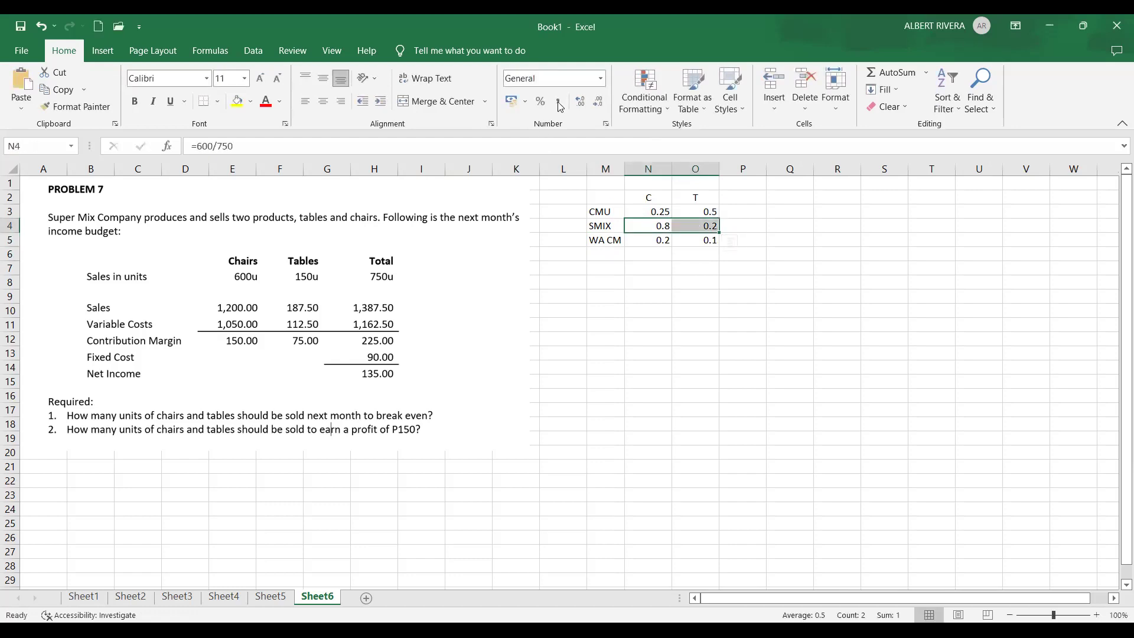
pyautogui.click(540, 101)
pyautogui.click(649, 282)
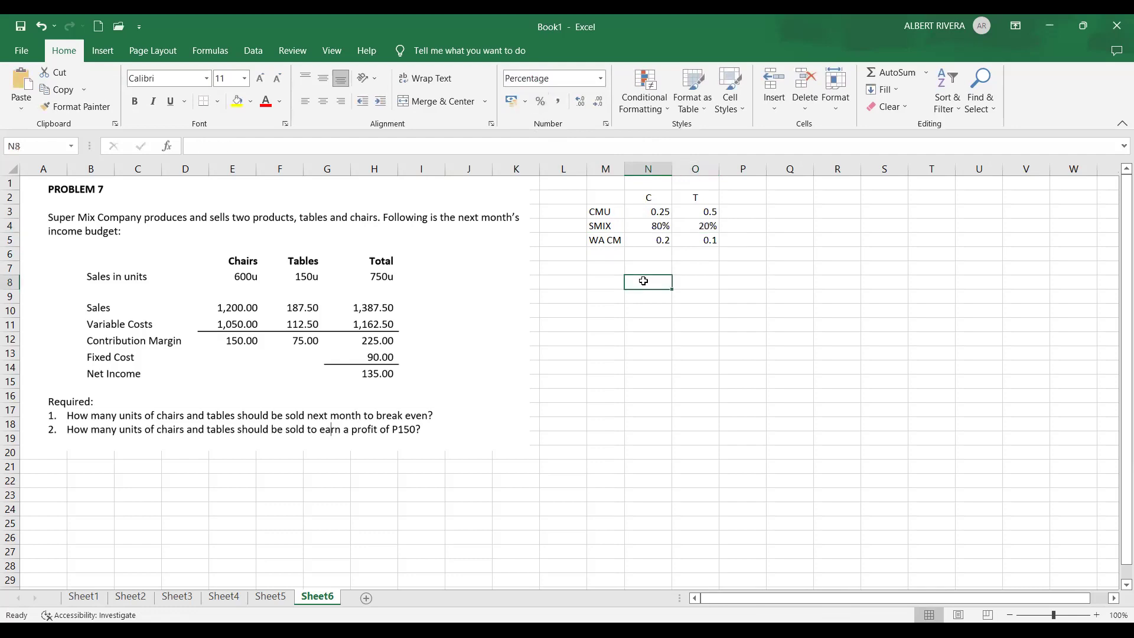
# Step: Total the weighted average contribution margins of both products in P5 as =N5+O5
pyautogui.click(762, 284)
pyautogui.click(754, 237)
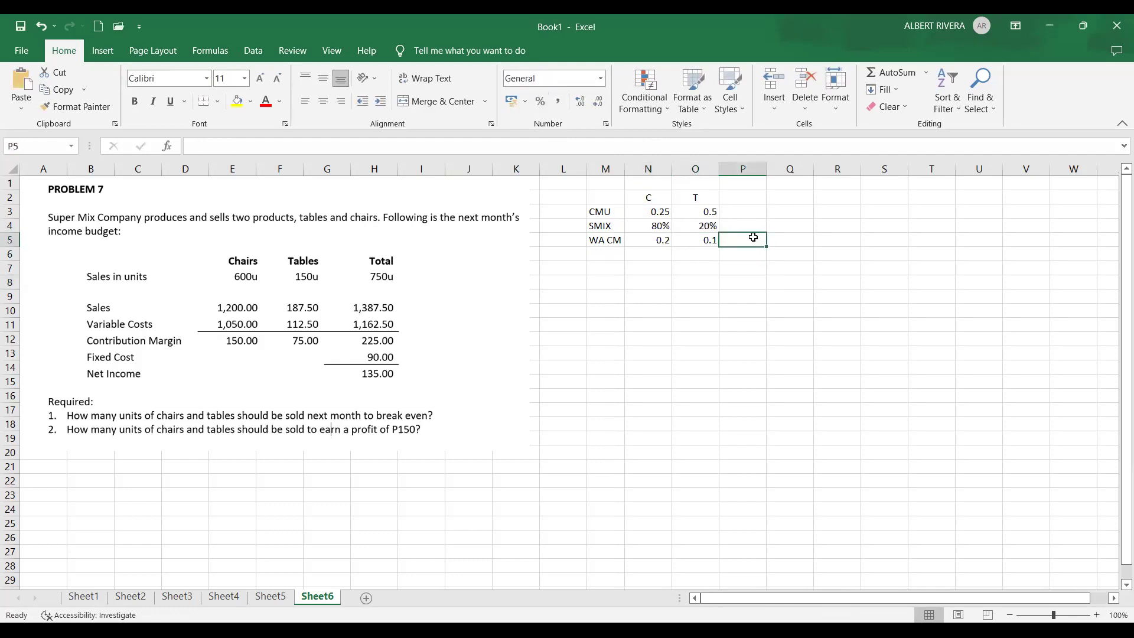
pyautogui.write('=')
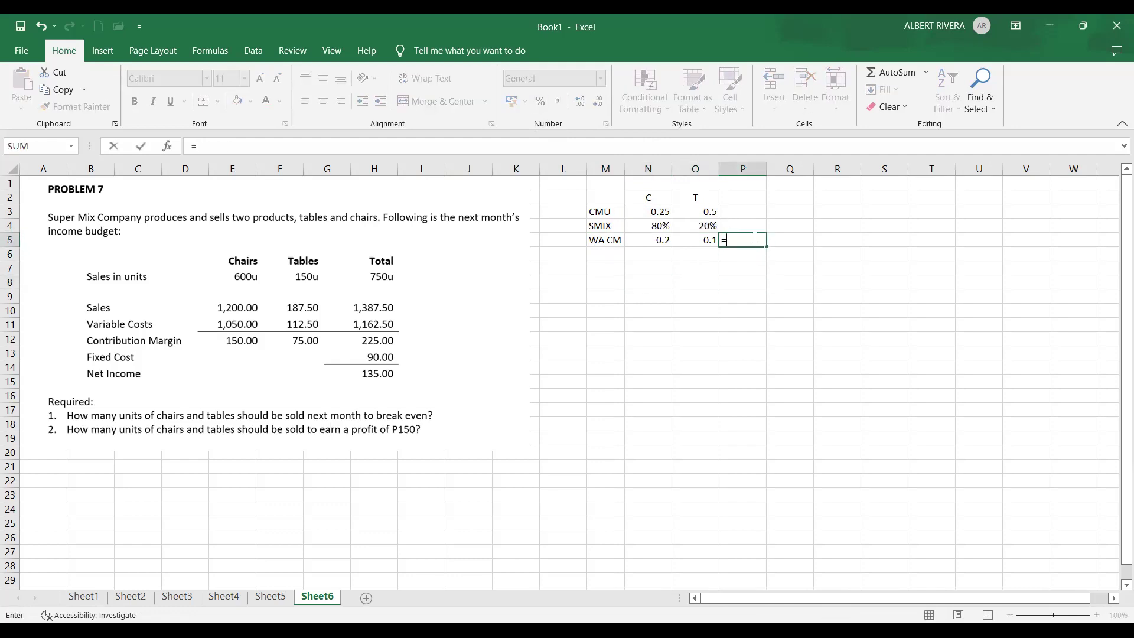
pyautogui.click(664, 240)
pyautogui.write('+')
pyautogui.click(700, 240)
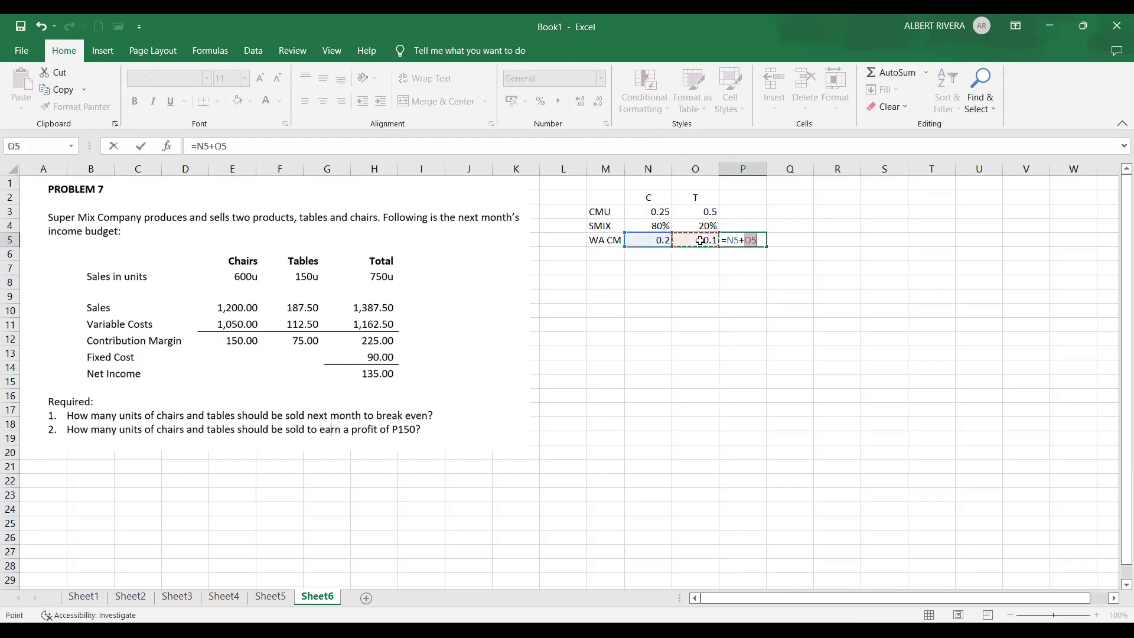
pyautogui.press('Return')
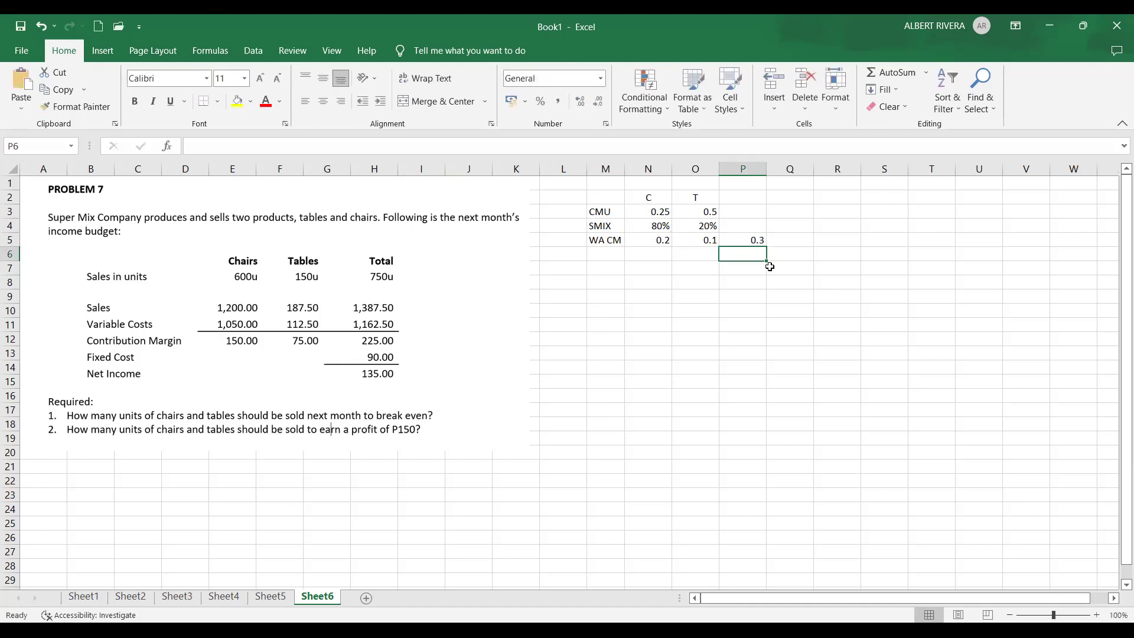
# Step: Apply the comma number style to the weighted average contribution margins in N5:P5
pyautogui.moveTo(661, 241); pyautogui.dragTo(755, 241)
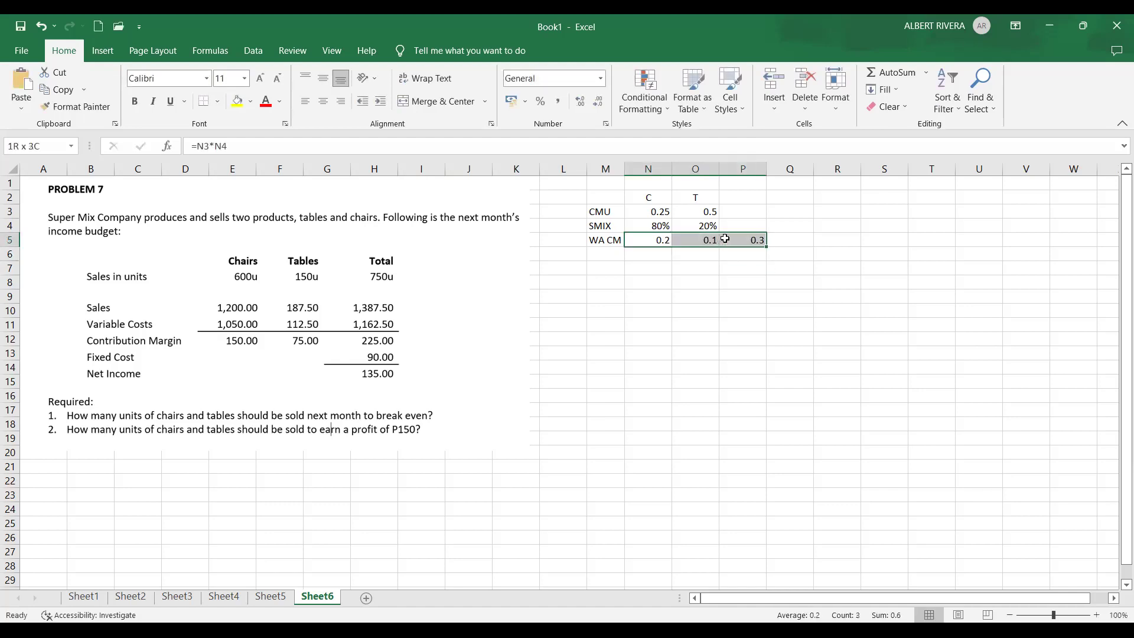
pyautogui.click(557, 101)
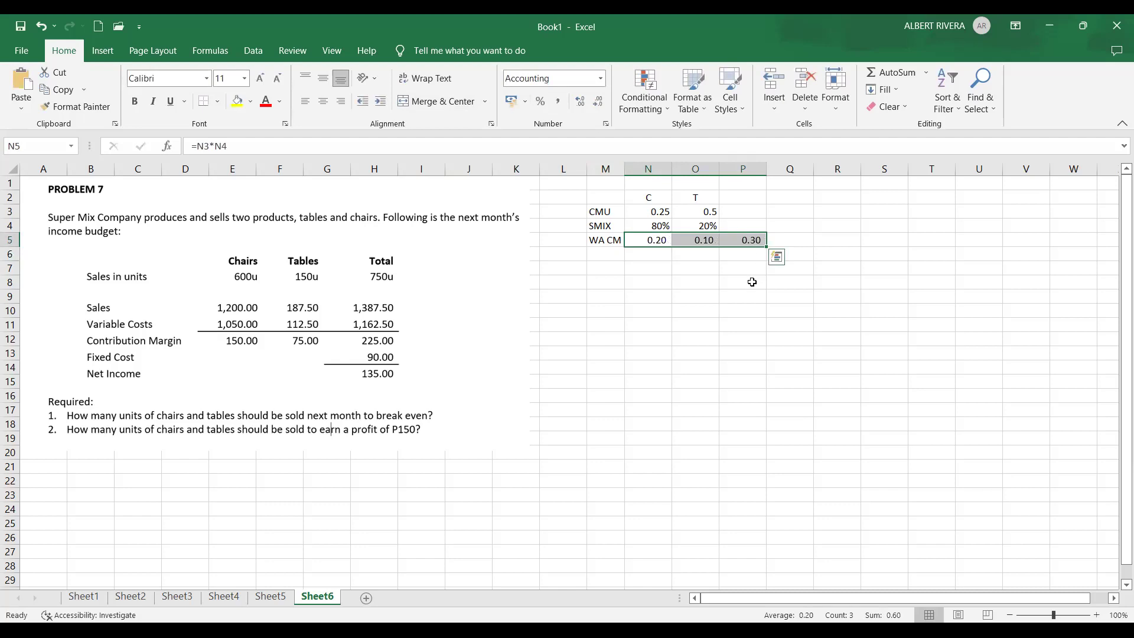
pyautogui.click(717, 296)
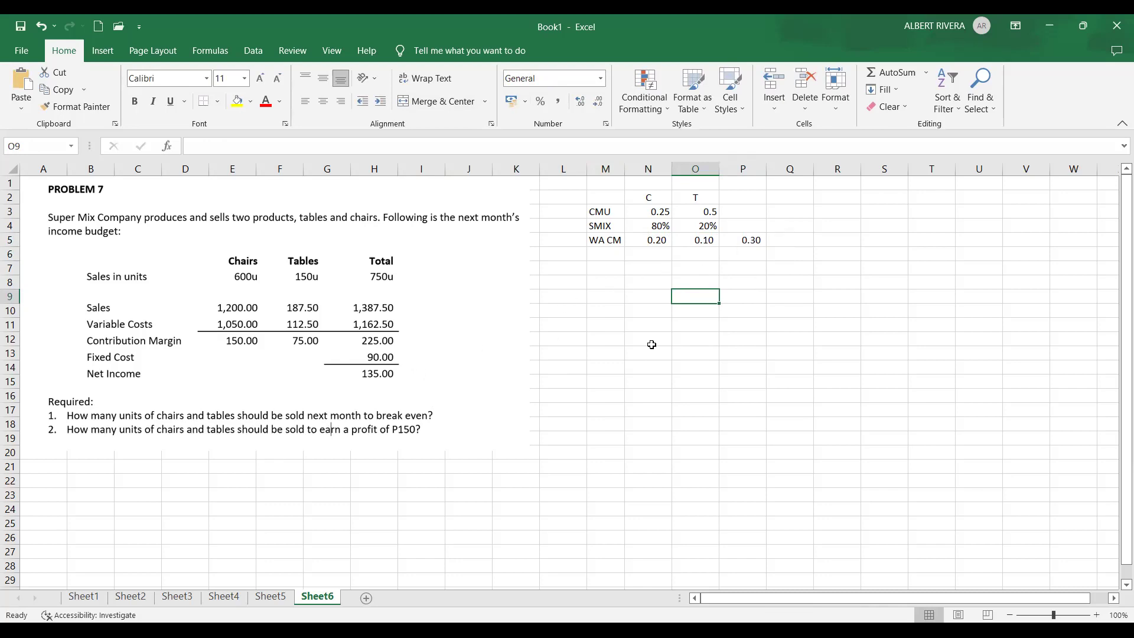
# Step: Add the label BEP UNITS in L9 and fit column L's width to its contents
pyautogui.click(571, 298)
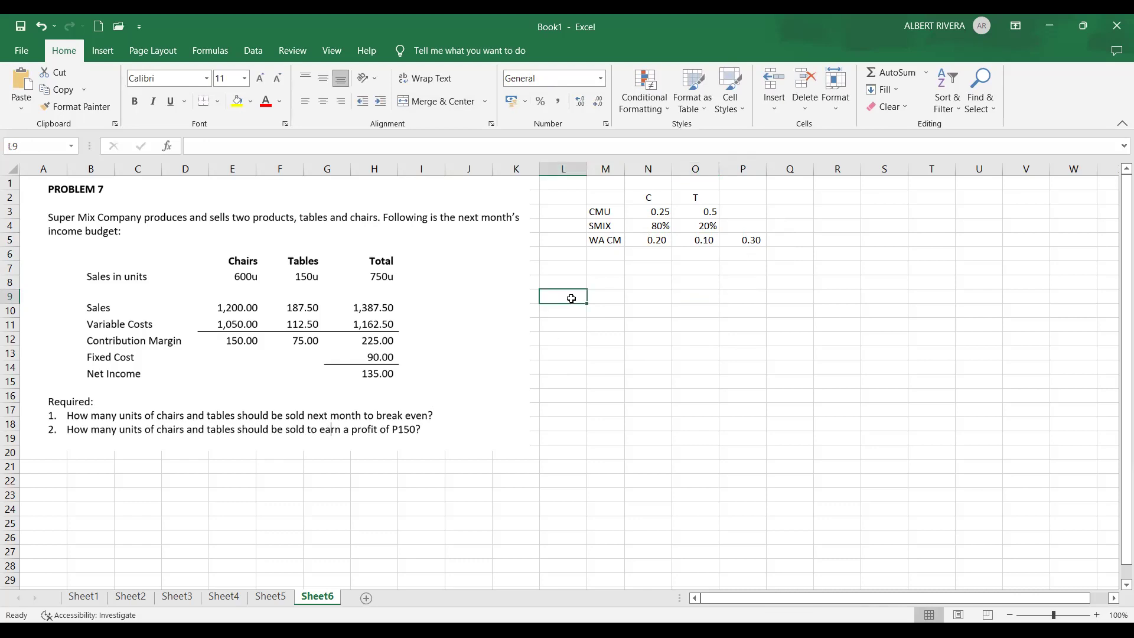
pyautogui.write('B')
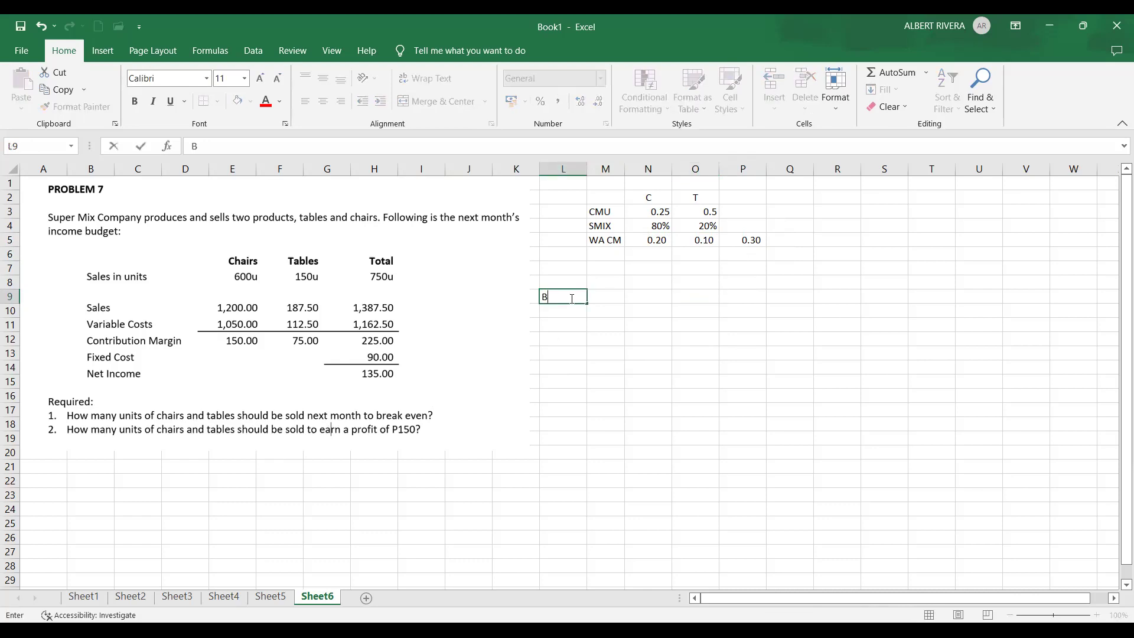
pyautogui.write('EP UNITS')
pyautogui.press('Tab')
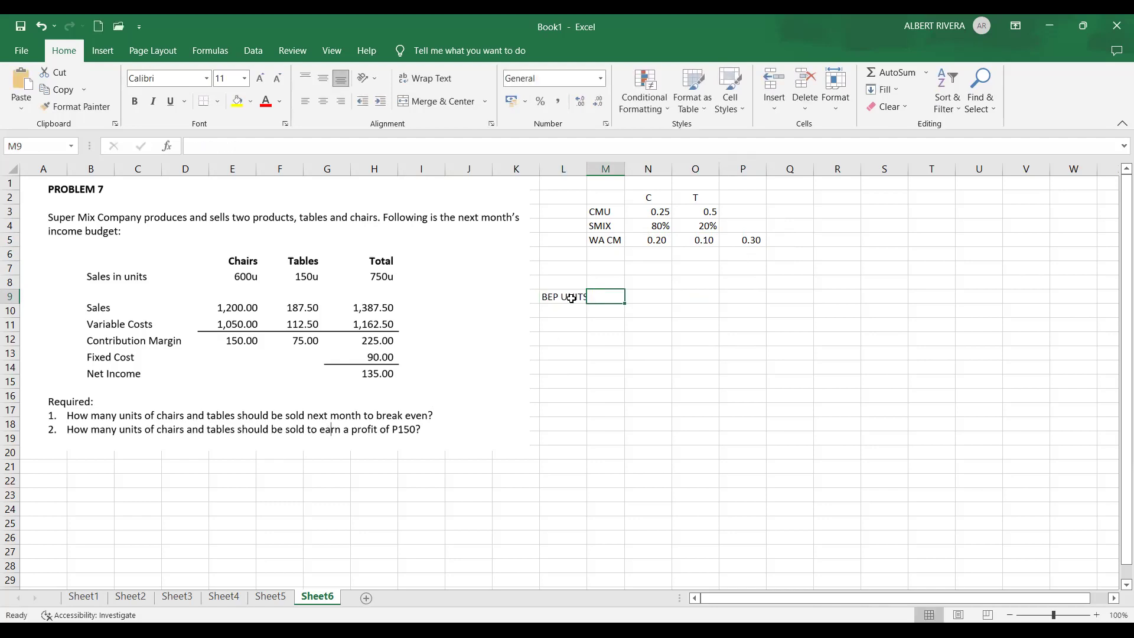
pyautogui.doubleClick(589, 171)
# Step: Enter the fixed cost of 90 in M9 and reference the total weighted margin in M10 as =P5
pyautogui.write('90')
pyautogui.click(615, 310)
pyautogui.write('=')
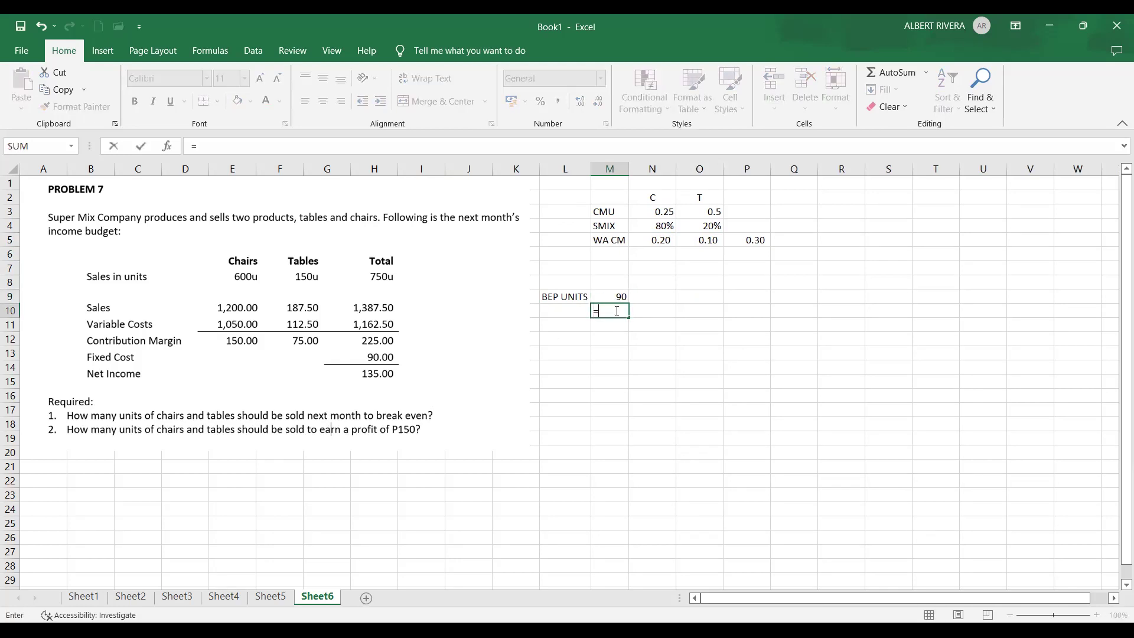
pyautogui.click(748, 242)
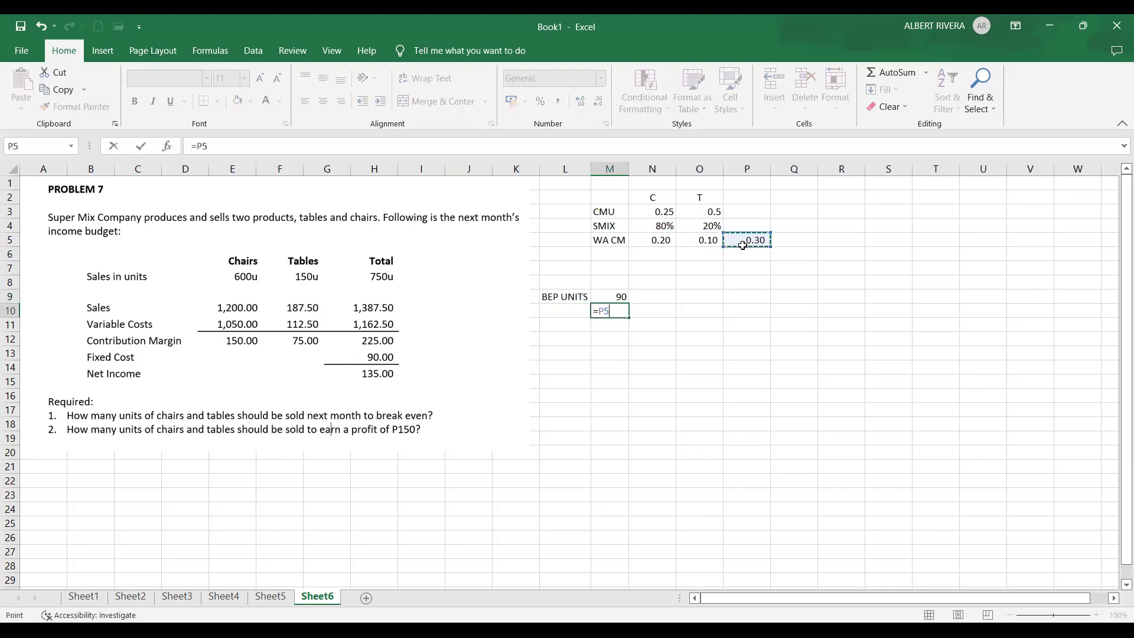
pyautogui.press('Return')
# Step: Calculate the combined break-even units in N9 as =M9/M10
pyautogui.click(666, 298)
pyautogui.write('=')
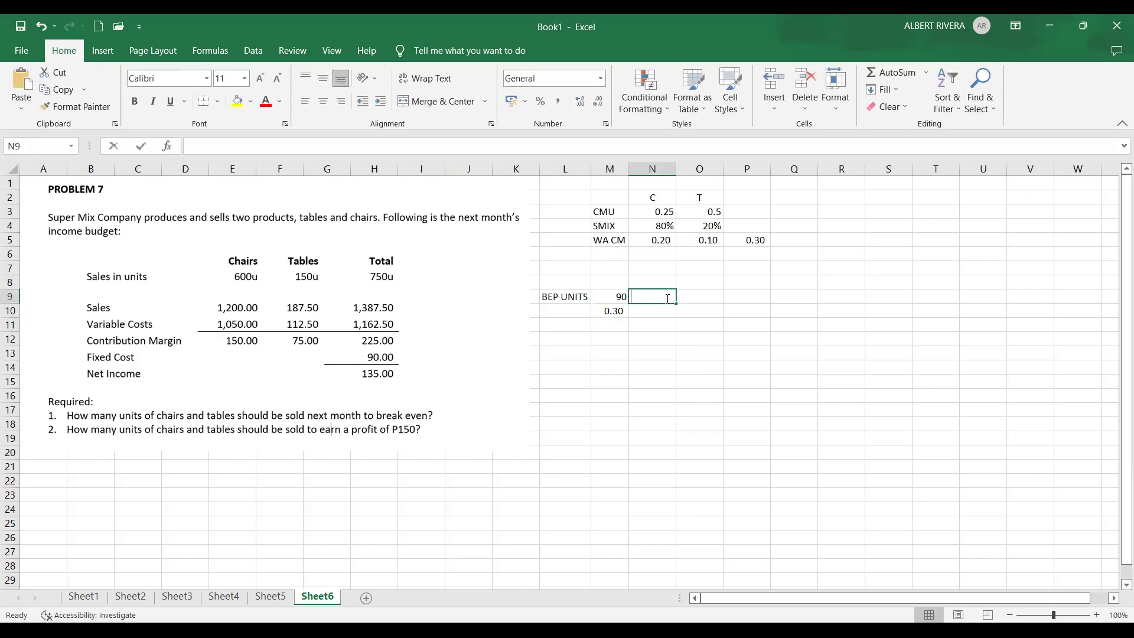
pyautogui.click(615, 301)
pyautogui.write('/')
pyautogui.click(608, 311)
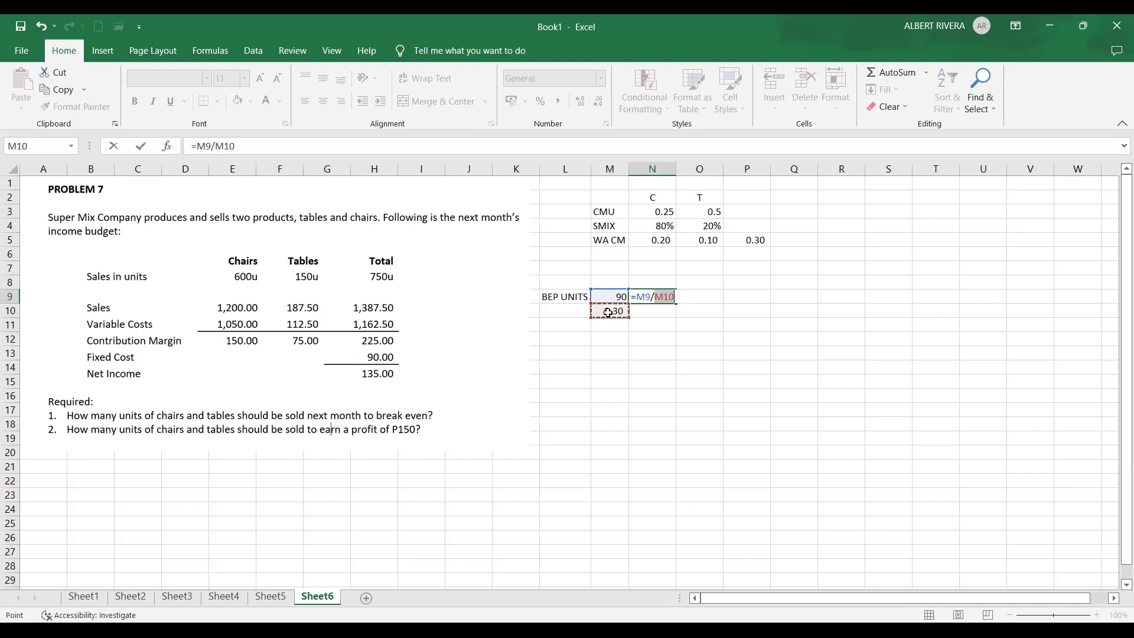
pyautogui.press('Return')
pyautogui.press('Up')
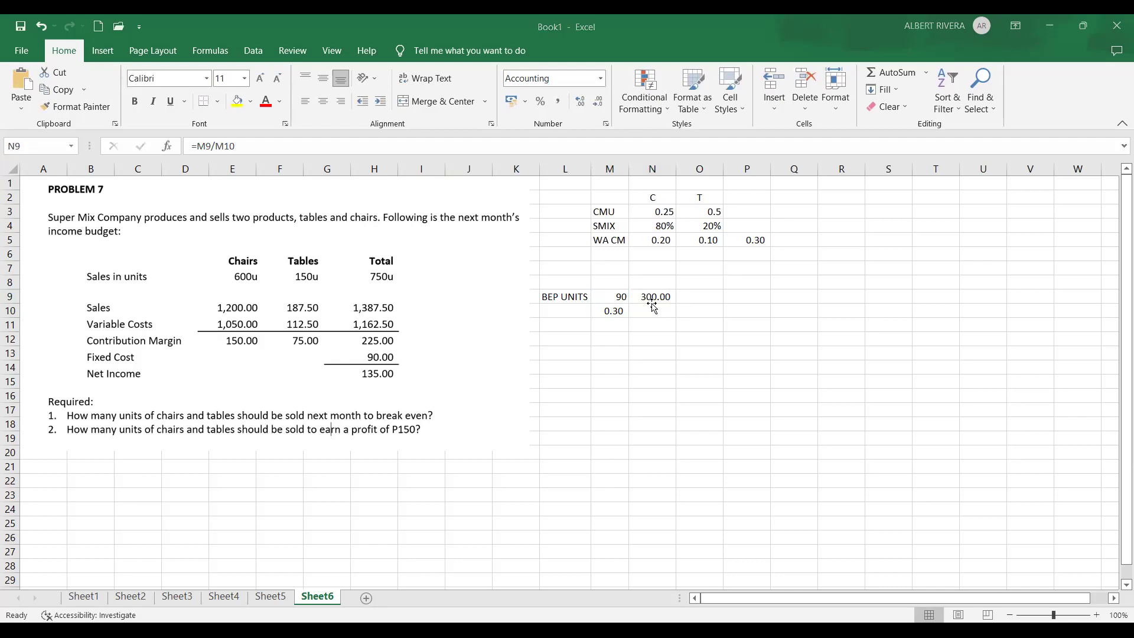
pyautogui.click(662, 297)
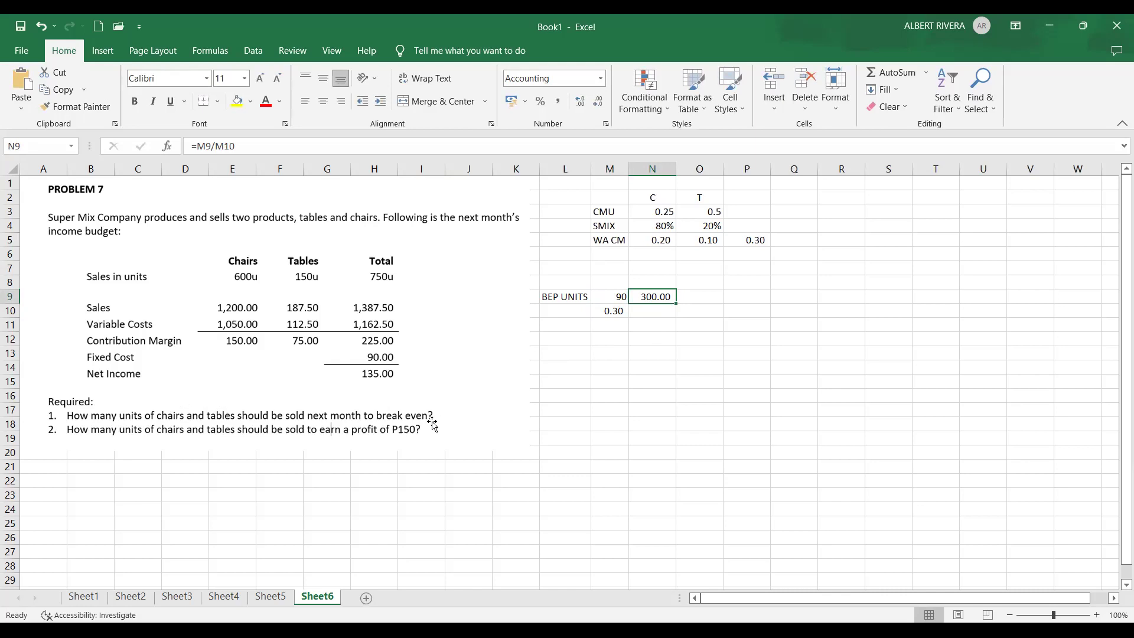
pyautogui.click(612, 362)
pyautogui.click(666, 298)
pyautogui.click(747, 284)
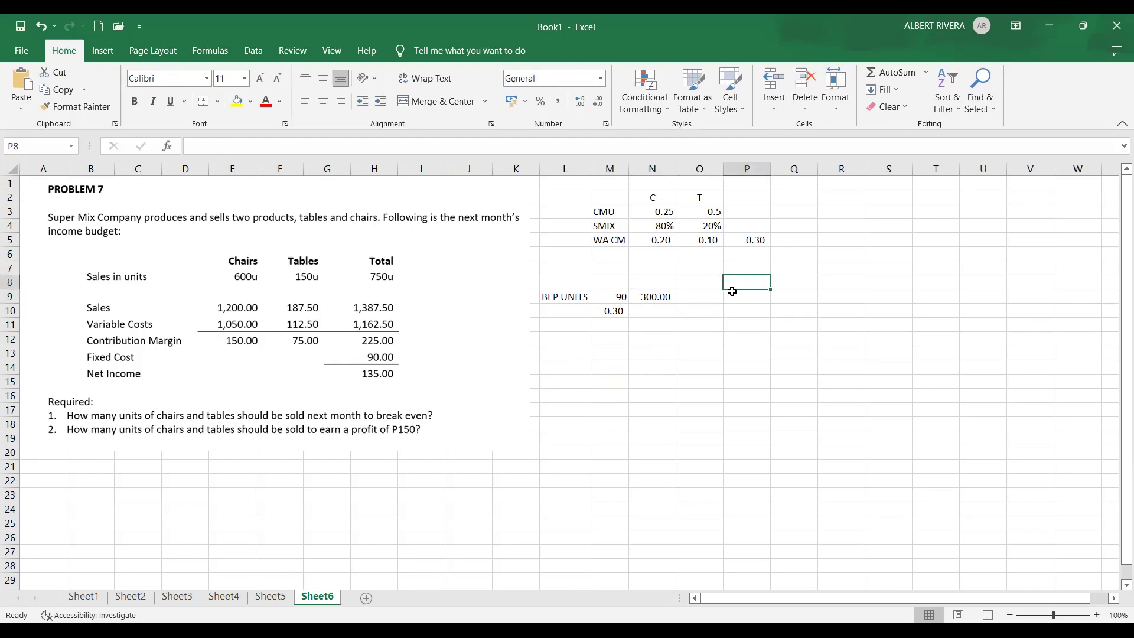
pyautogui.write('C')
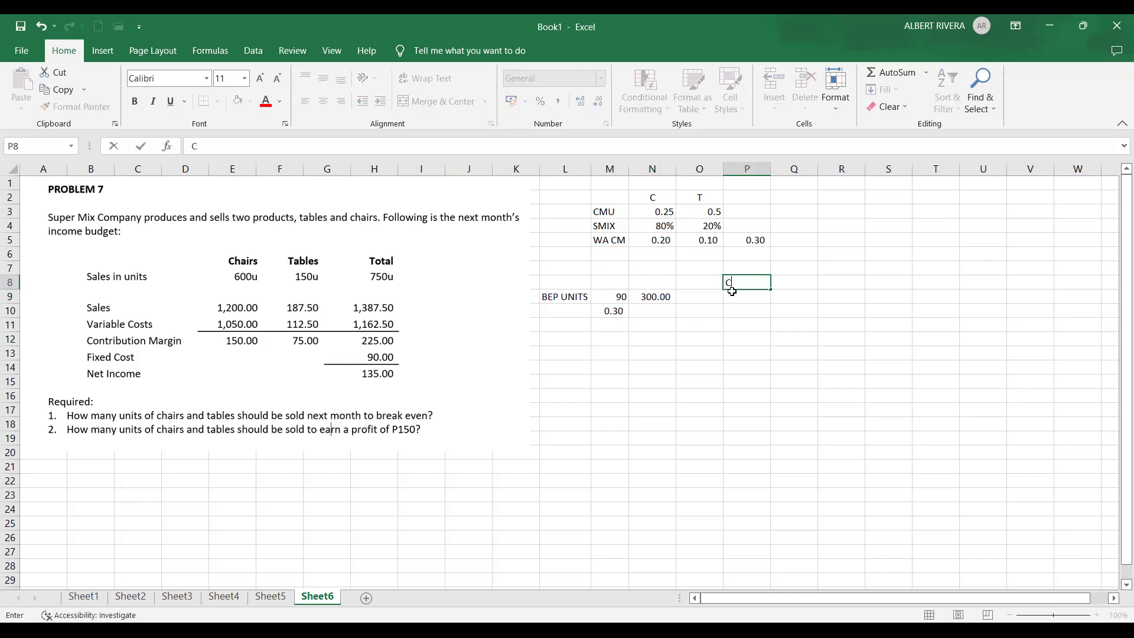
pyautogui.press('Return')
pyautogui.write('T')
pyautogui.press('Return')
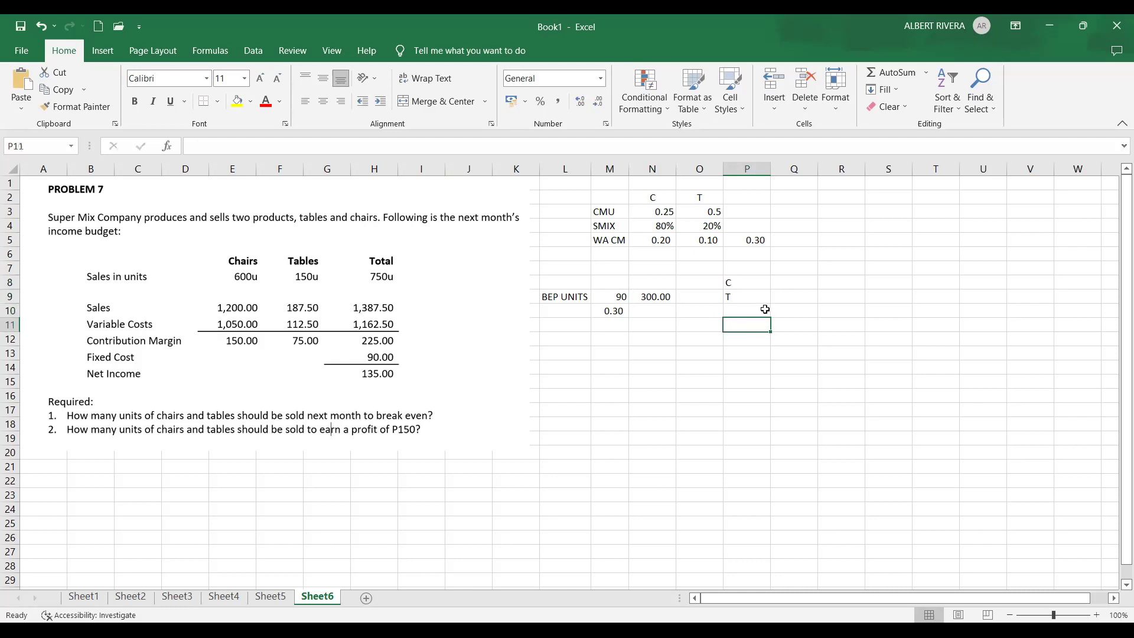
pyautogui.moveTo(738, 283); pyautogui.dragTo(739, 293)
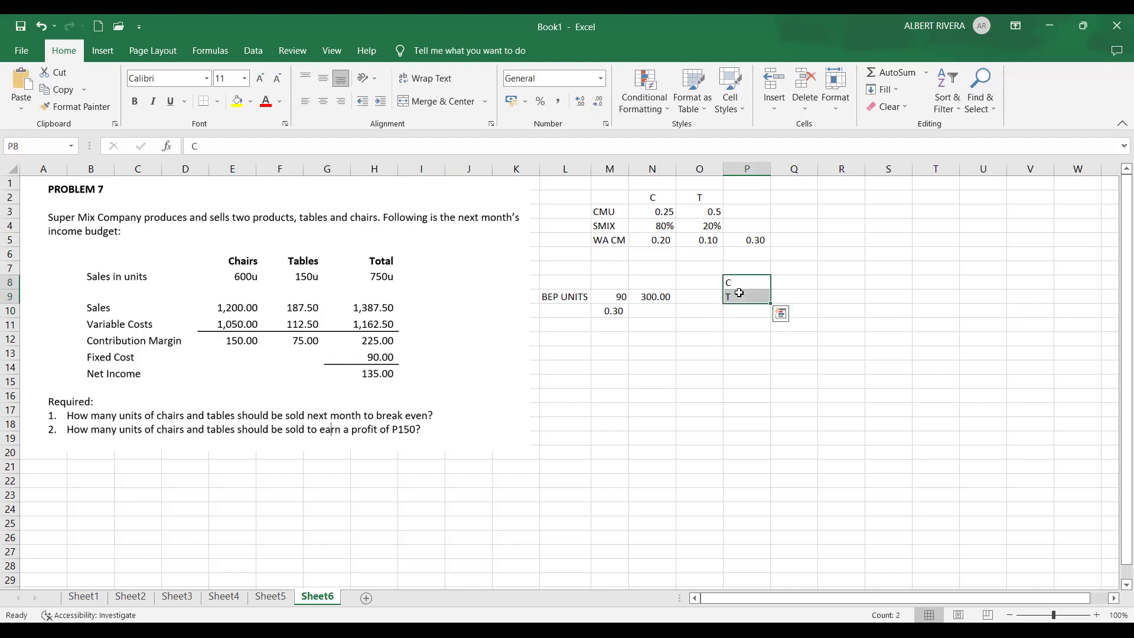
pyautogui.press('Delete')
# Step: Reference the chairs' and tables' sales mix percentages in O8 as =N4 and in O9 as =O4
pyautogui.click(697, 281)
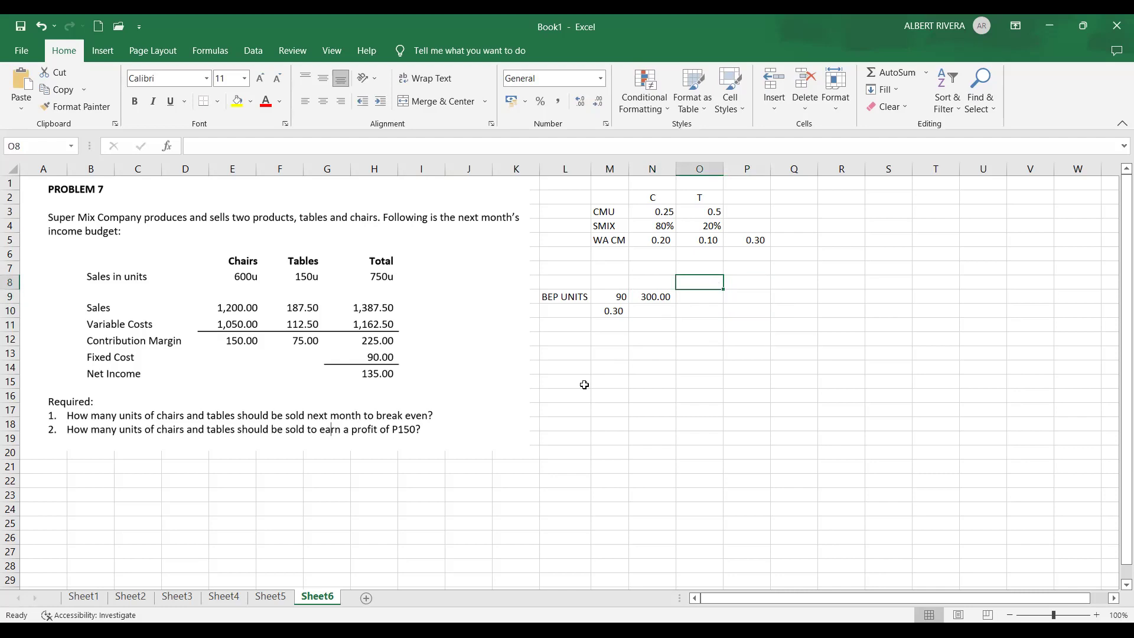
pyautogui.write('=')
pyautogui.click(659, 227)
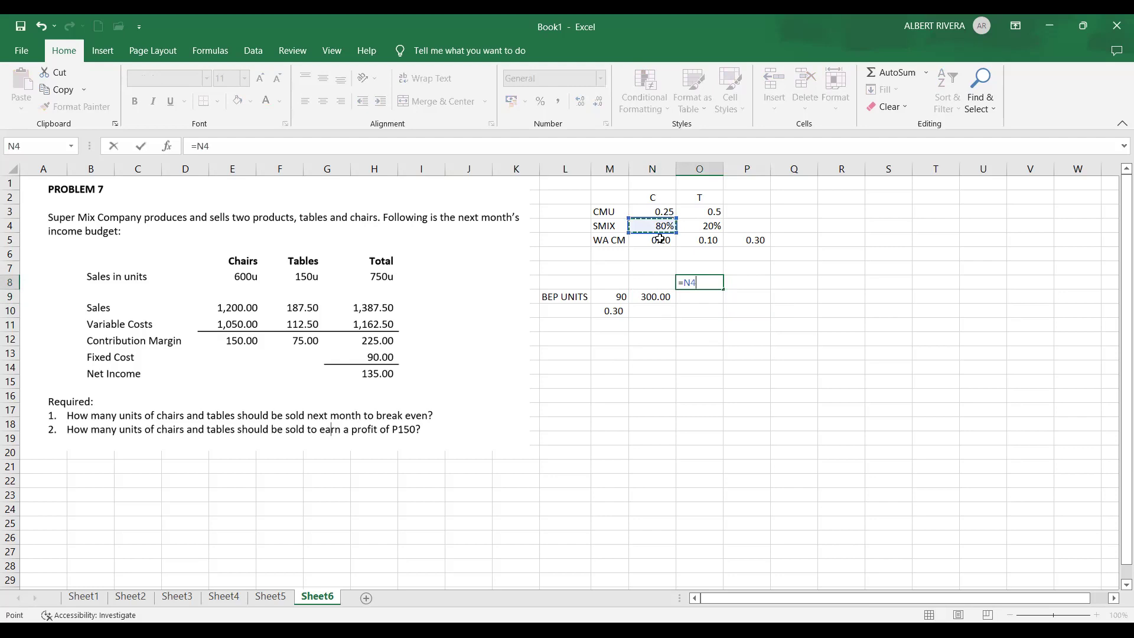
pyautogui.press('Return')
pyautogui.write('=')
pyautogui.click(711, 226)
pyautogui.press('Return')
# Step: Calculate the chairs' break-even units in P8 as =N9*O8 and label them CHAIRS in Q8
pyautogui.click(751, 281)
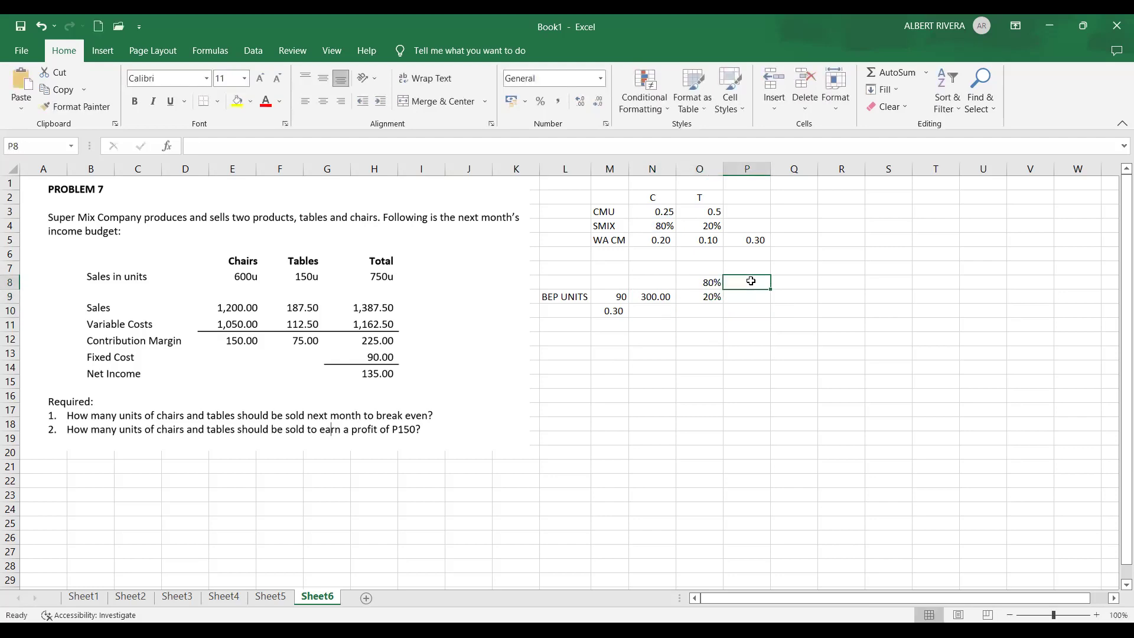
pyautogui.write('=')
pyautogui.click(652, 297)
pyautogui.write('*')
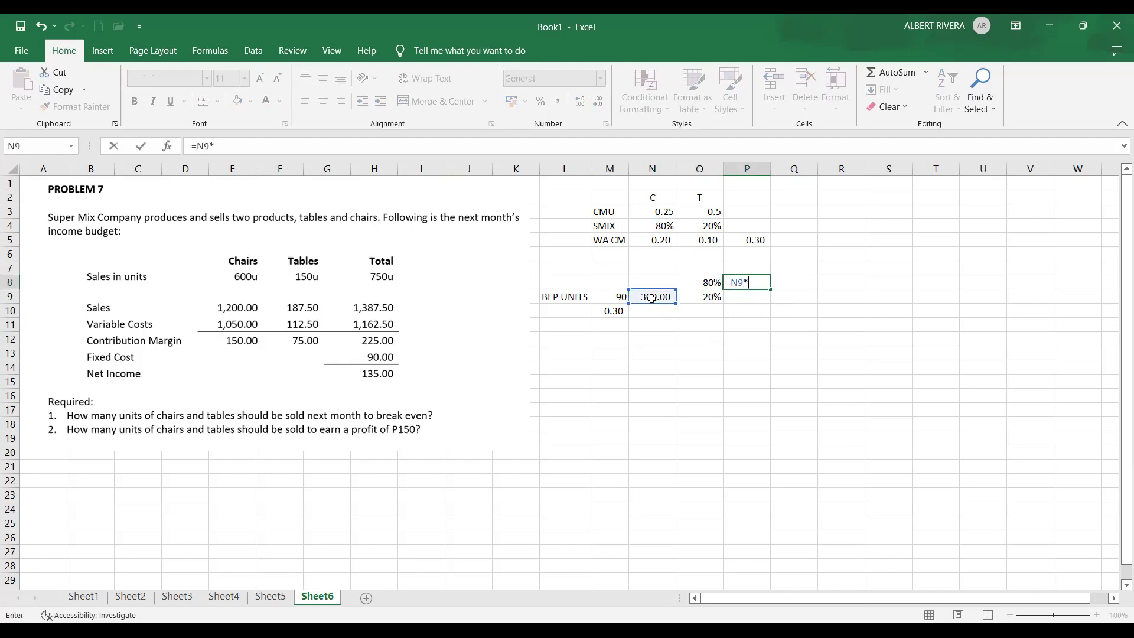
pyautogui.click(698, 283)
pyautogui.press('Return')
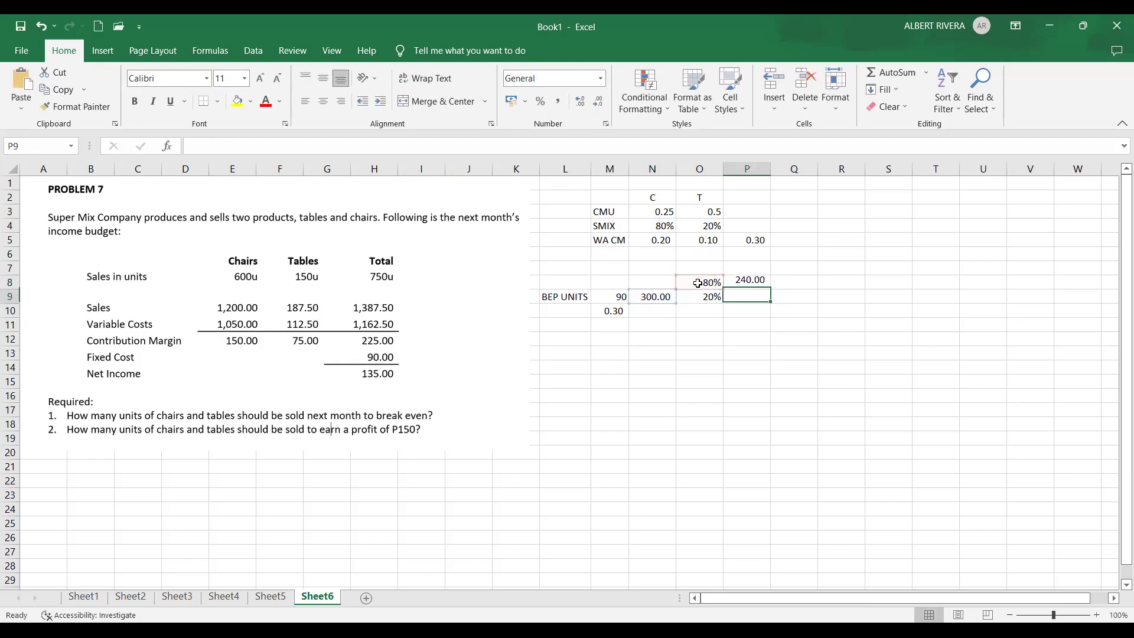
pyautogui.click(787, 283)
pyautogui.write('C')
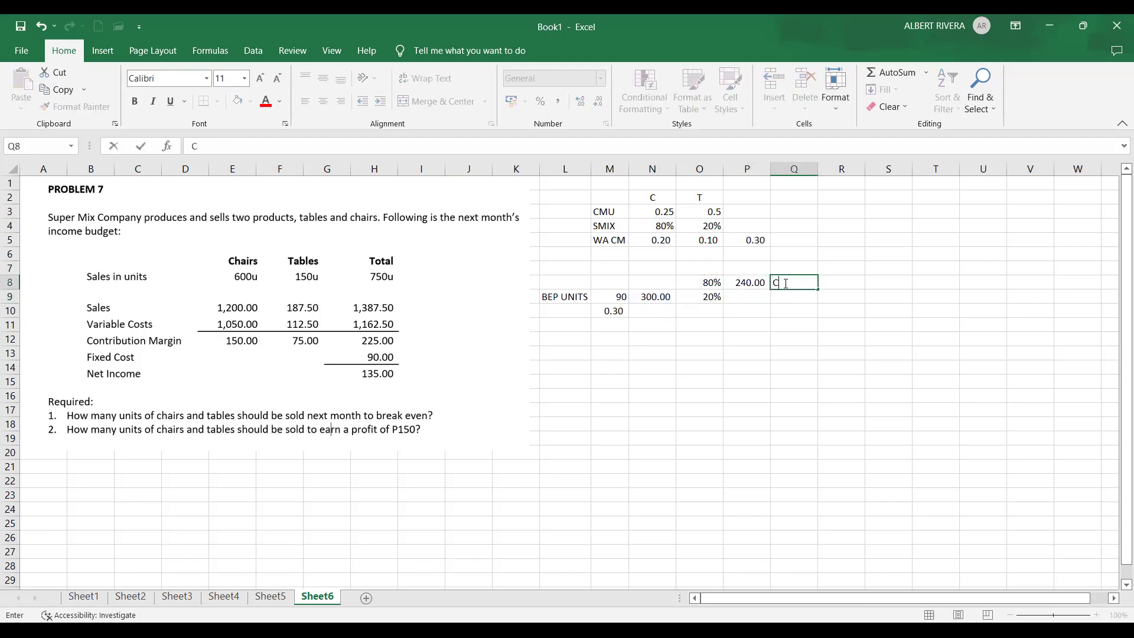
pyautogui.write('HAIRS')
pyautogui.press('Return')
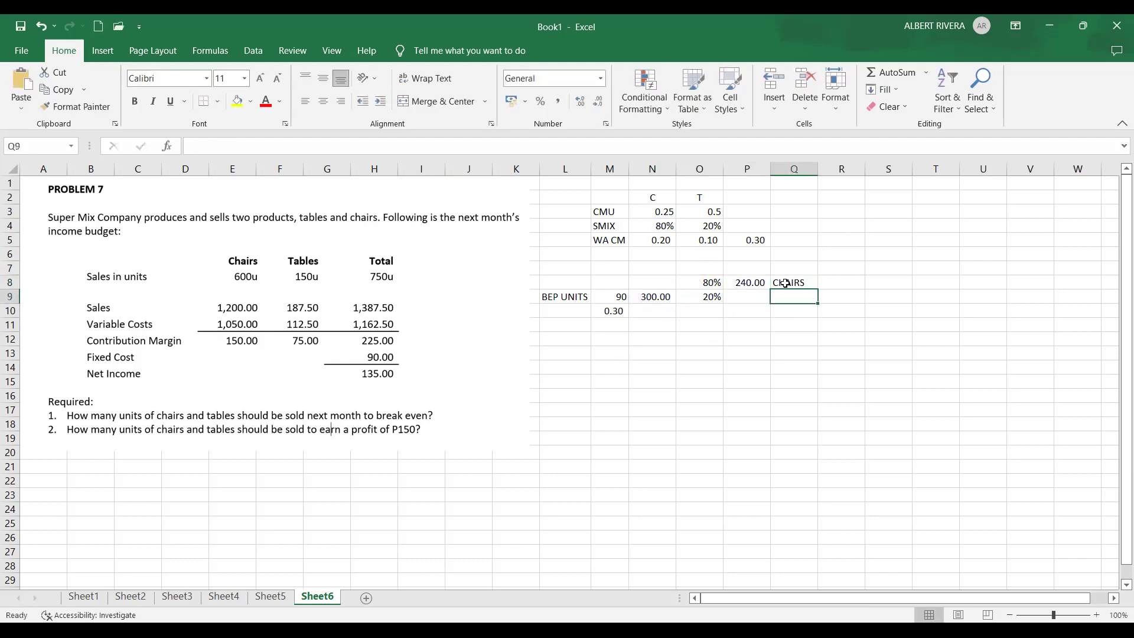
# Step: Calculate the tables' break-even units in P9 as =N9*O9 and label them TABLES in Q9
pyautogui.press('Left')
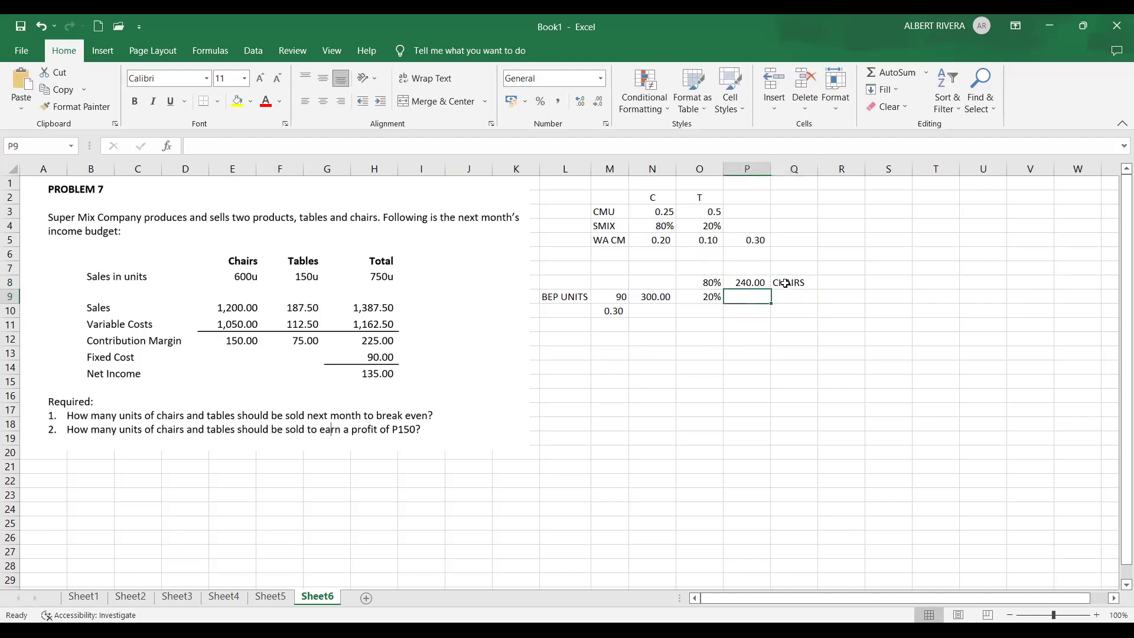
pyautogui.write('=')
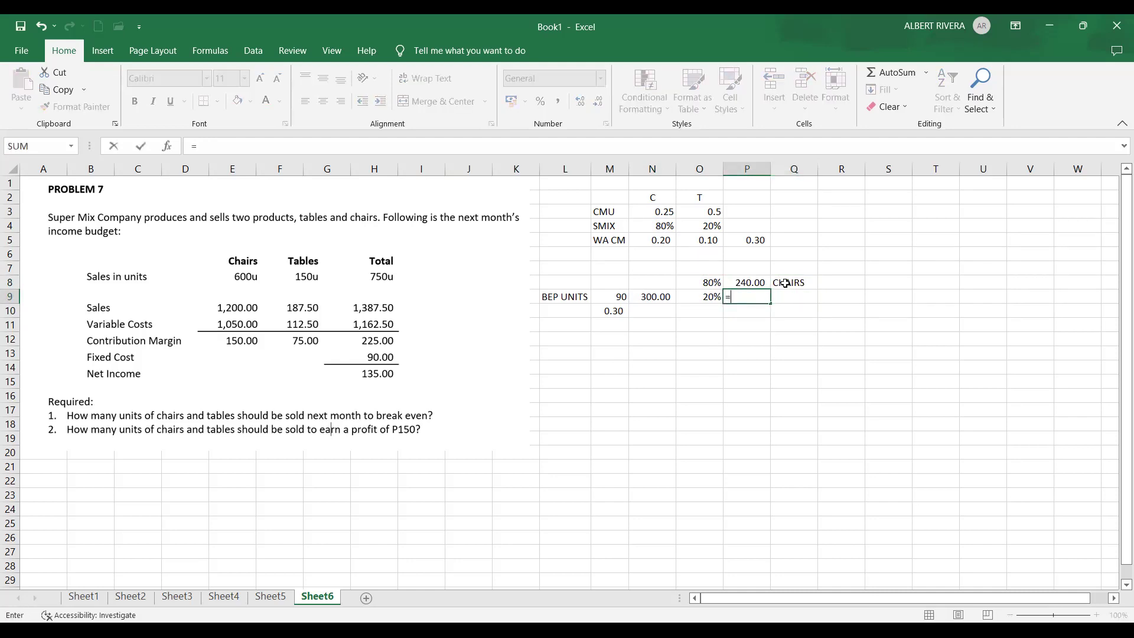
pyautogui.click(652, 296)
pyautogui.write('*')
pyautogui.press('Left')
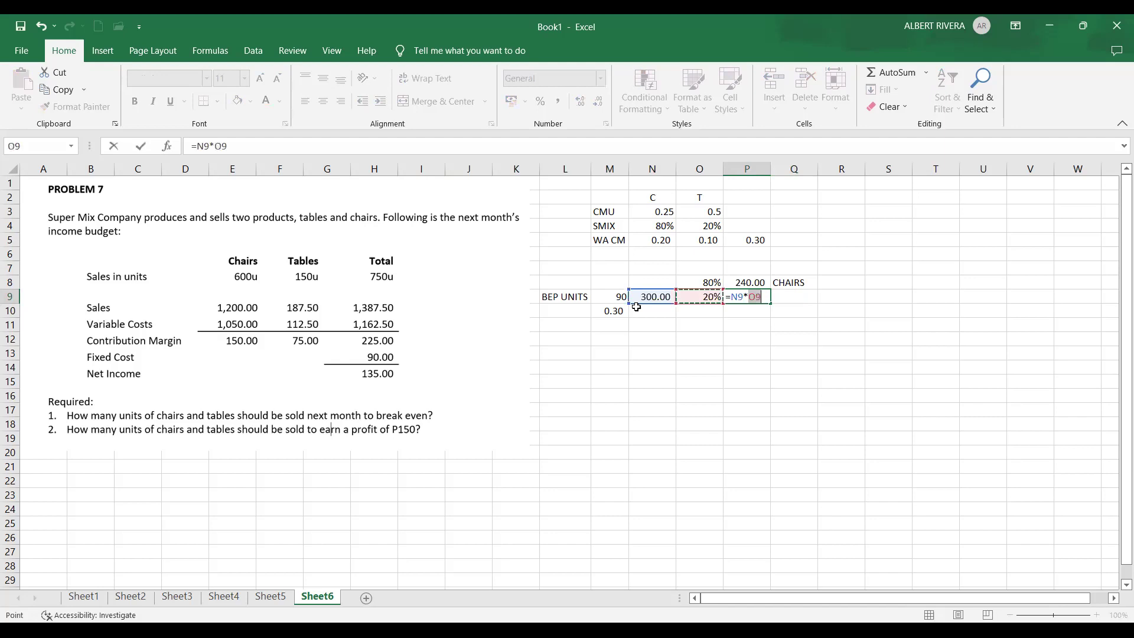
pyautogui.press('Return')
pyautogui.click(802, 296)
pyautogui.write('TA')
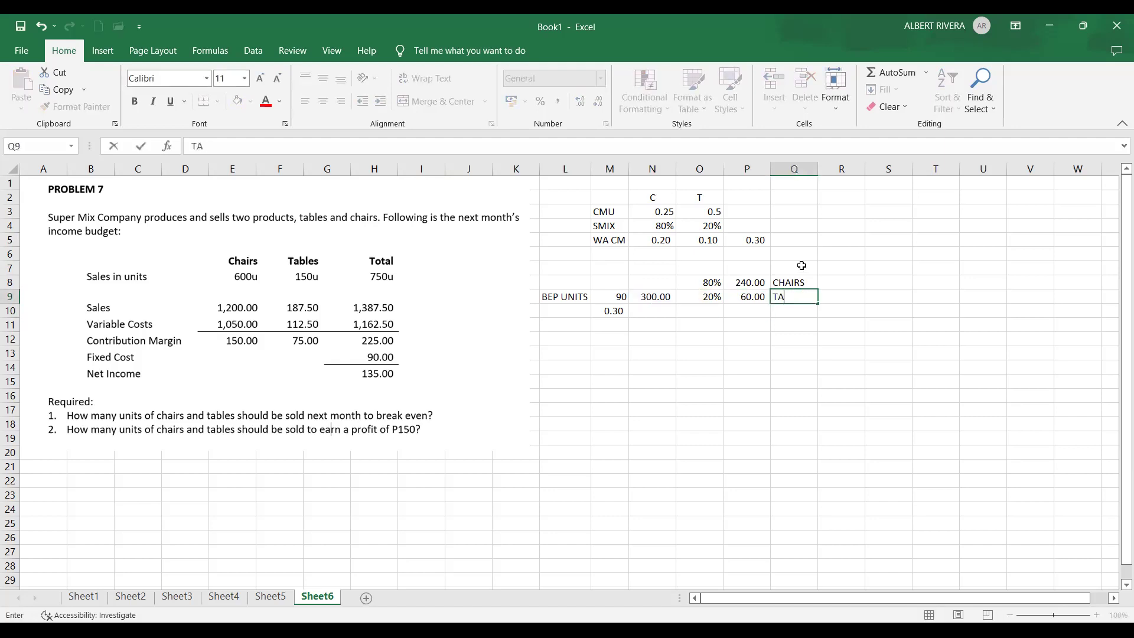
pyautogui.write('BLES')
pyautogui.press('Return')
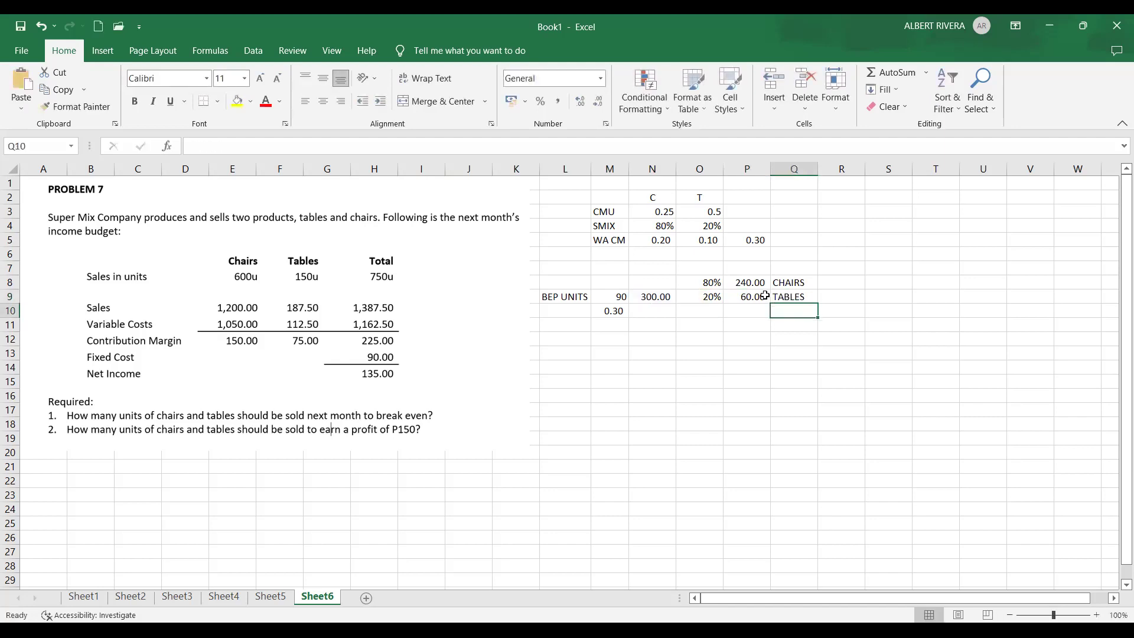
pyautogui.scroll(-1, 772, 317)
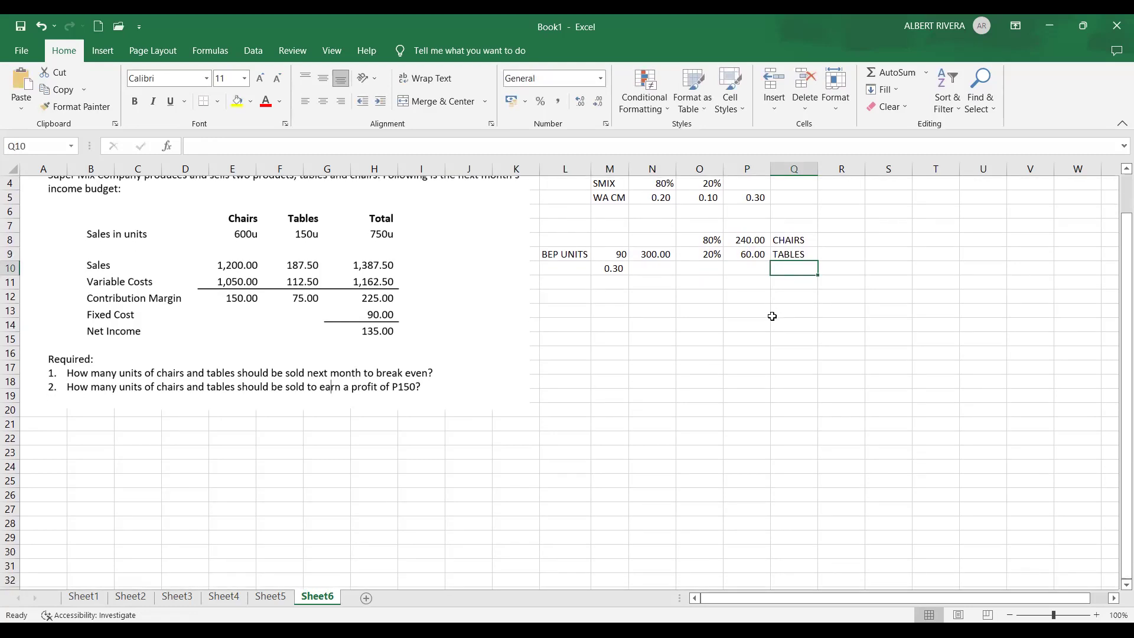
pyautogui.click(699, 368)
pyautogui.scroll(1, 742, 352)
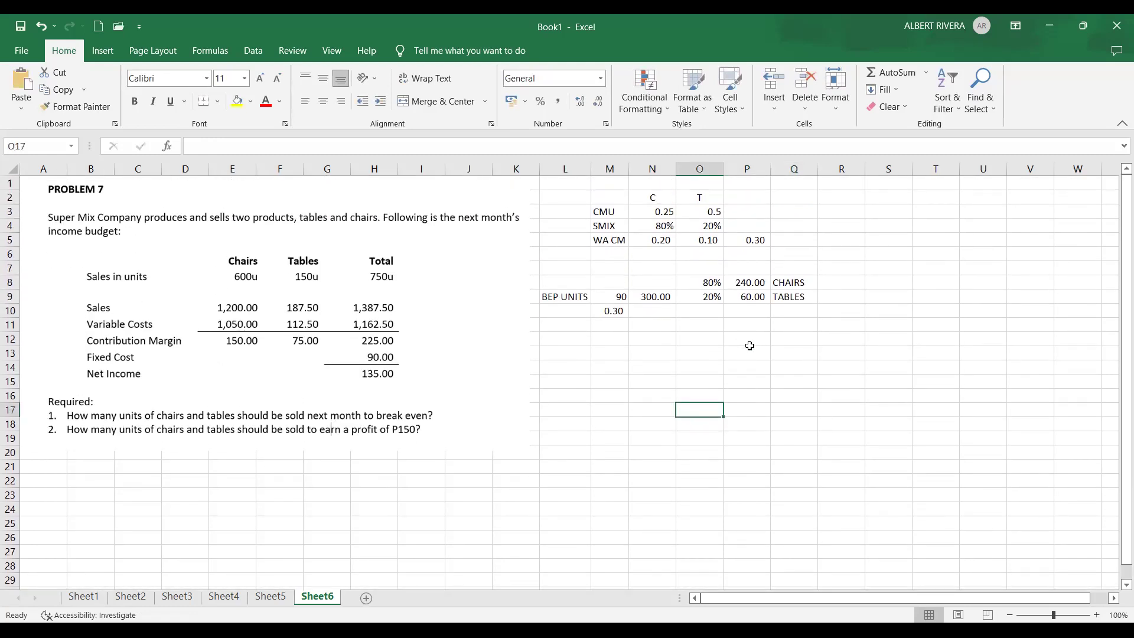
pyautogui.click(651, 354)
pyautogui.click(731, 353)
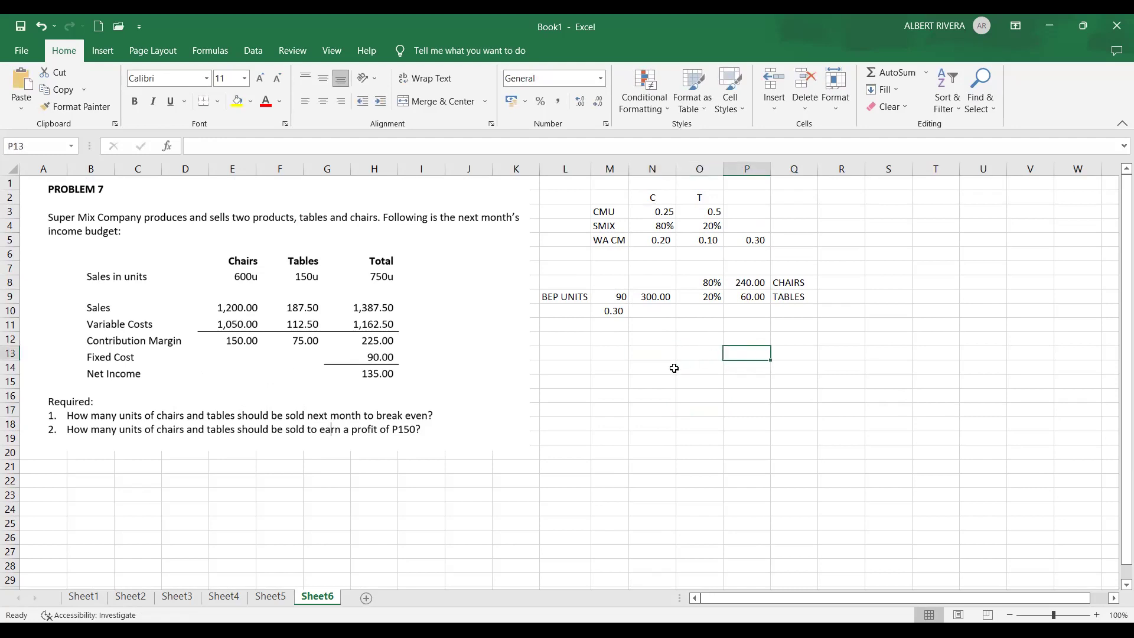
pyautogui.click(622, 338)
pyautogui.write('SA')
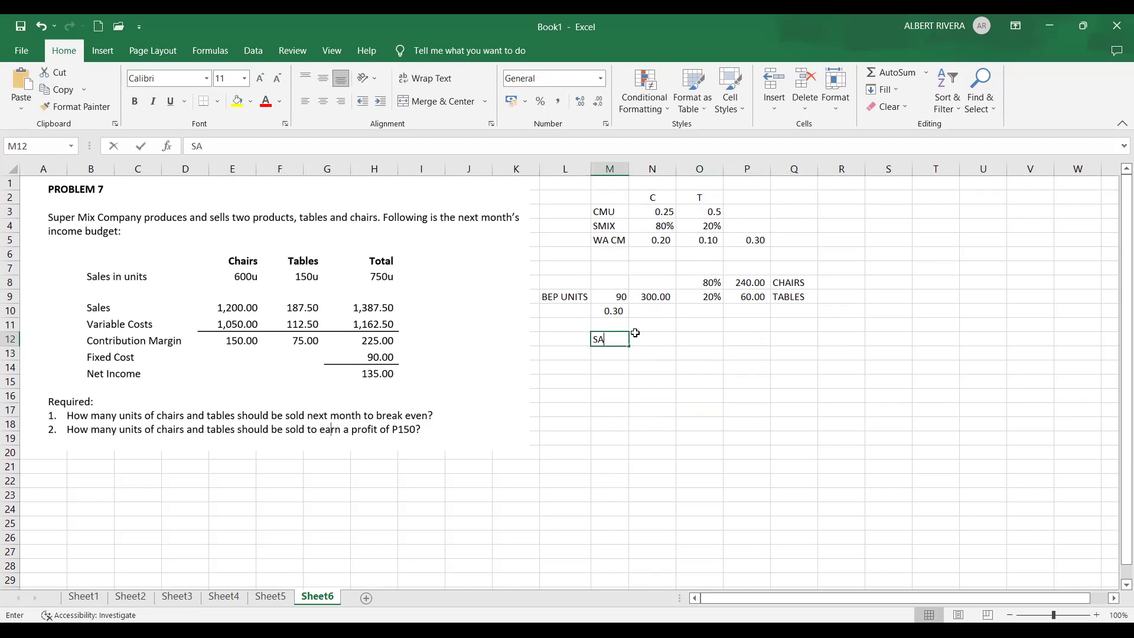
pyautogui.write('LES')
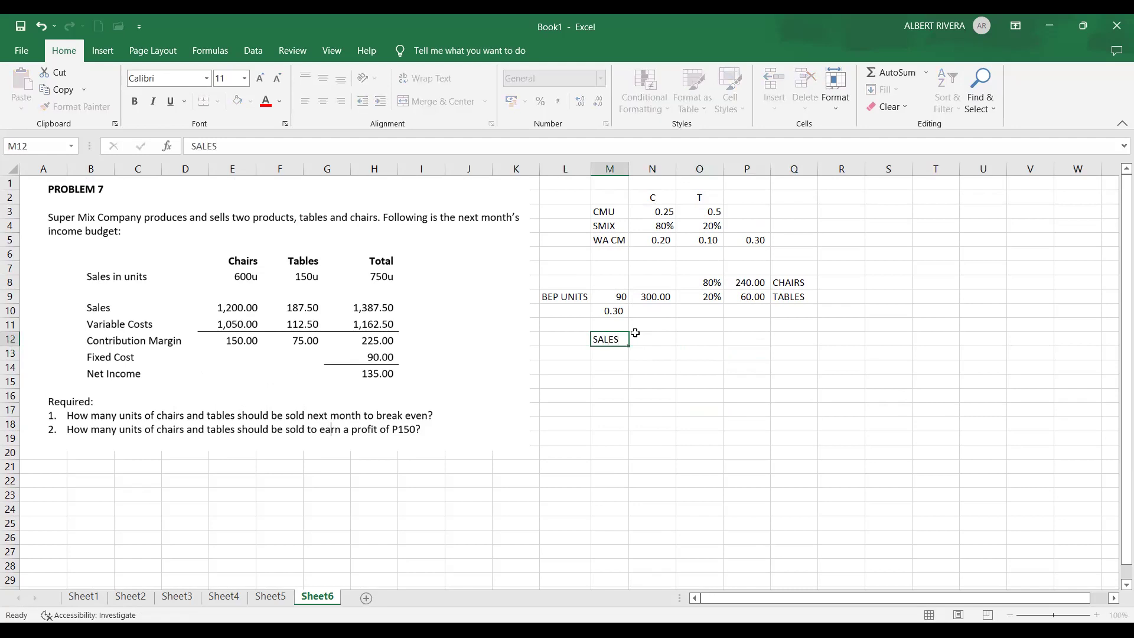
pyautogui.press('Return')
pyautogui.click(685, 352)
pyautogui.click(675, 341)
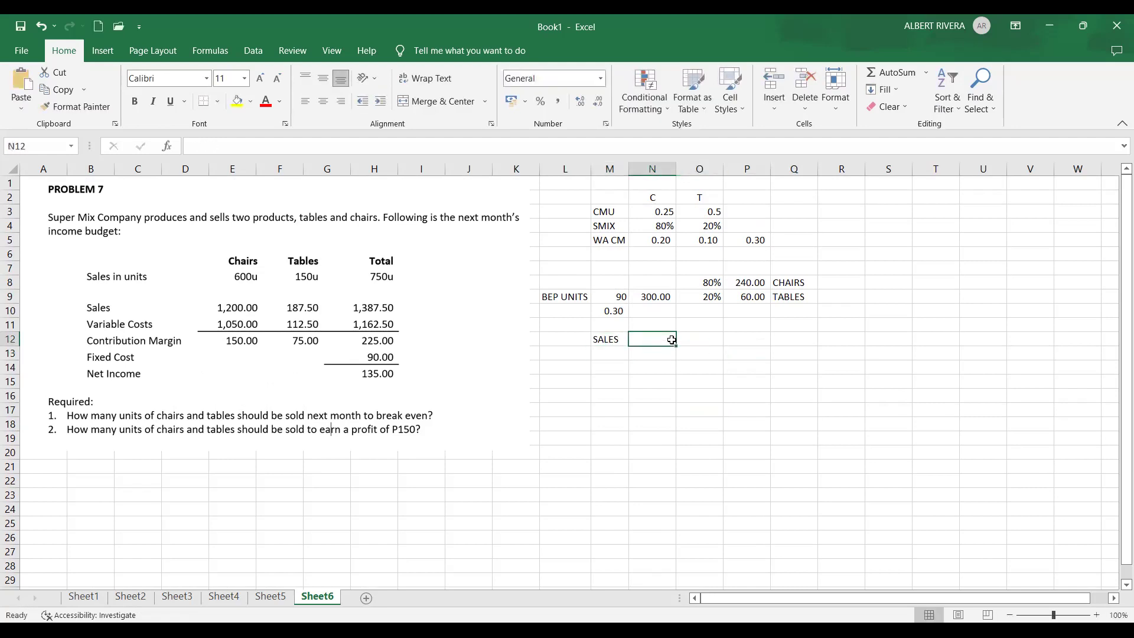
pyautogui.write('=')
pyautogui.click(743, 281)
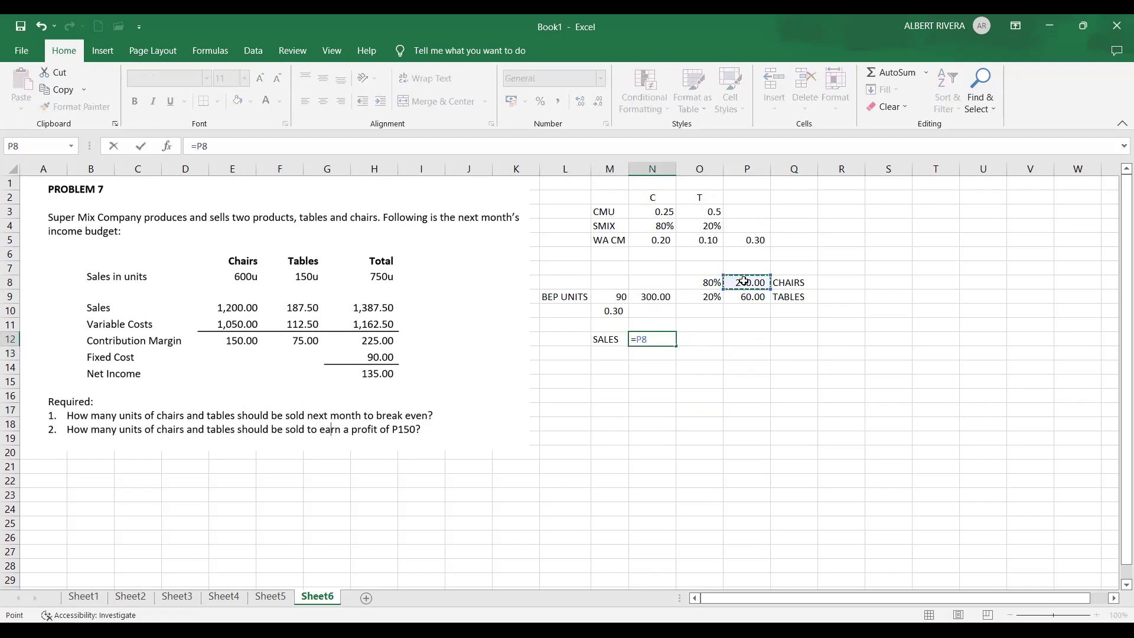
pyautogui.press('Escape')
pyautogui.click(722, 394)
# Step: Enter the row labels CM, FC and P in M12:M14, replacing the SALES label
pyautogui.click(613, 343)
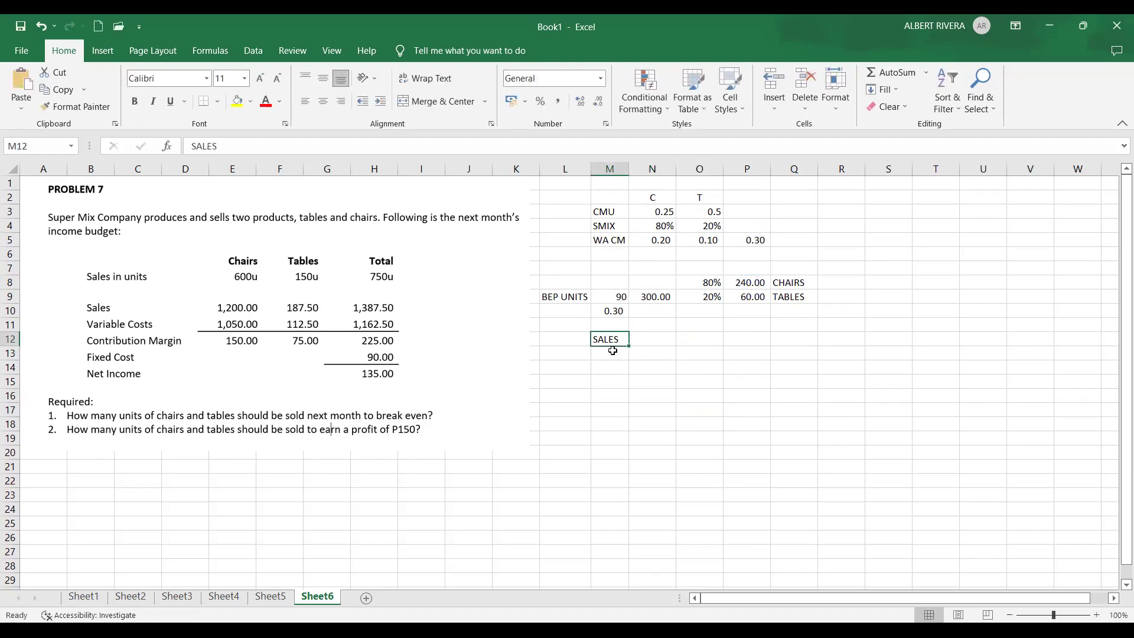
pyautogui.write('C')
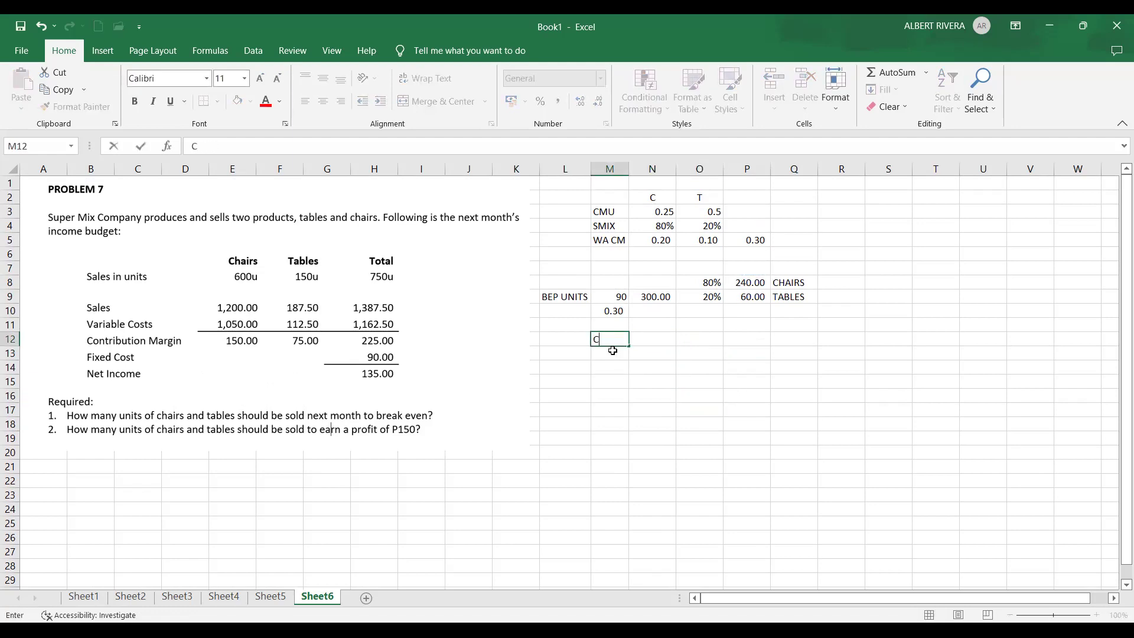
pyautogui.write('M')
pyautogui.press('Return')
pyautogui.write('FC')
pyautogui.press('Return')
pyautogui.write('P')
pyautogui.click(650, 411)
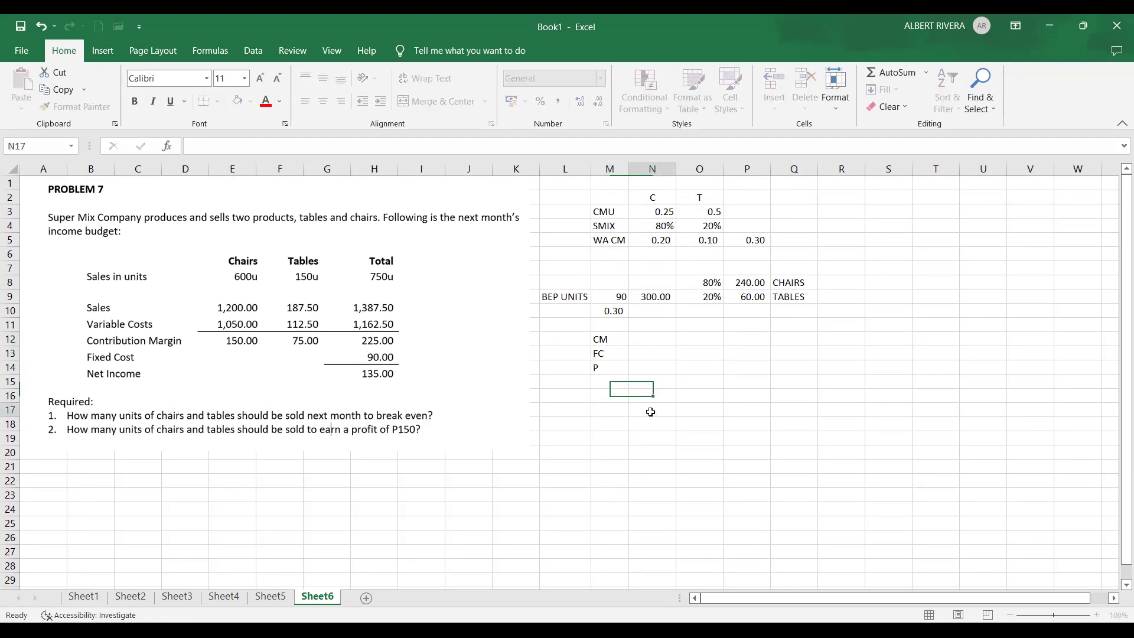
pyautogui.click(613, 369)
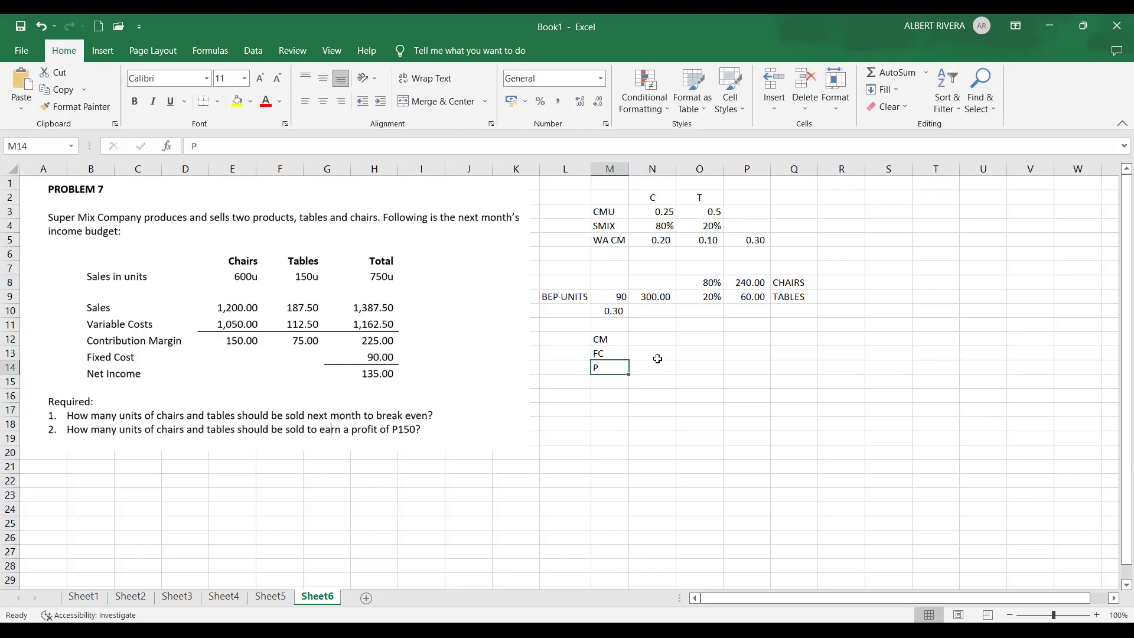
# Step: Calculate the chairs' contribution margin at break-even in N12 as =P8*N3
pyautogui.click(658, 295)
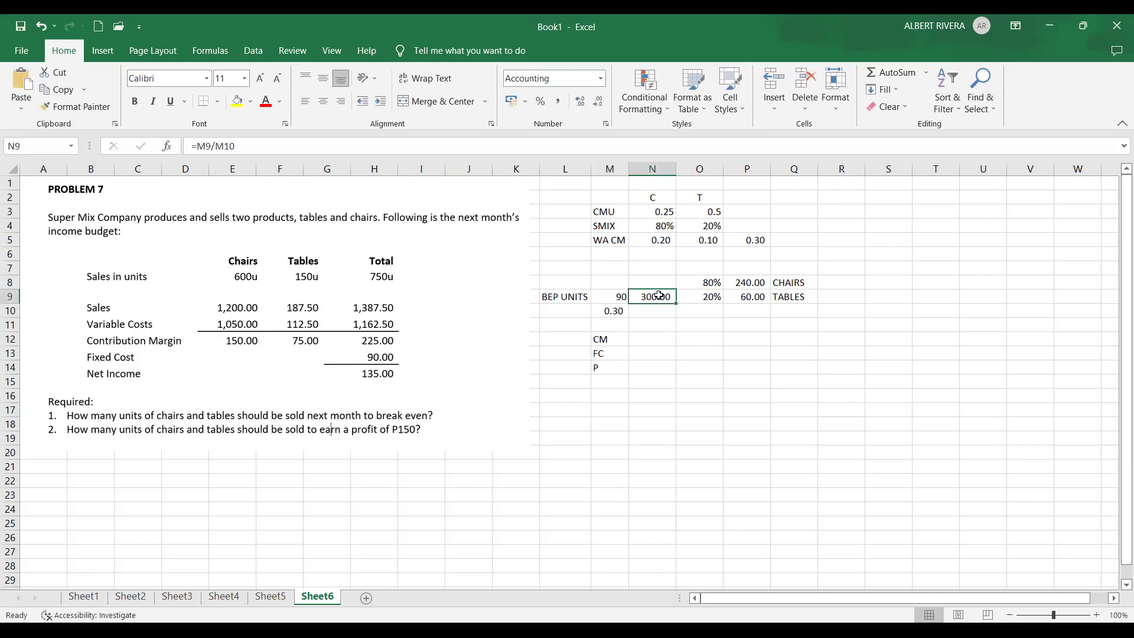
pyautogui.click(745, 281)
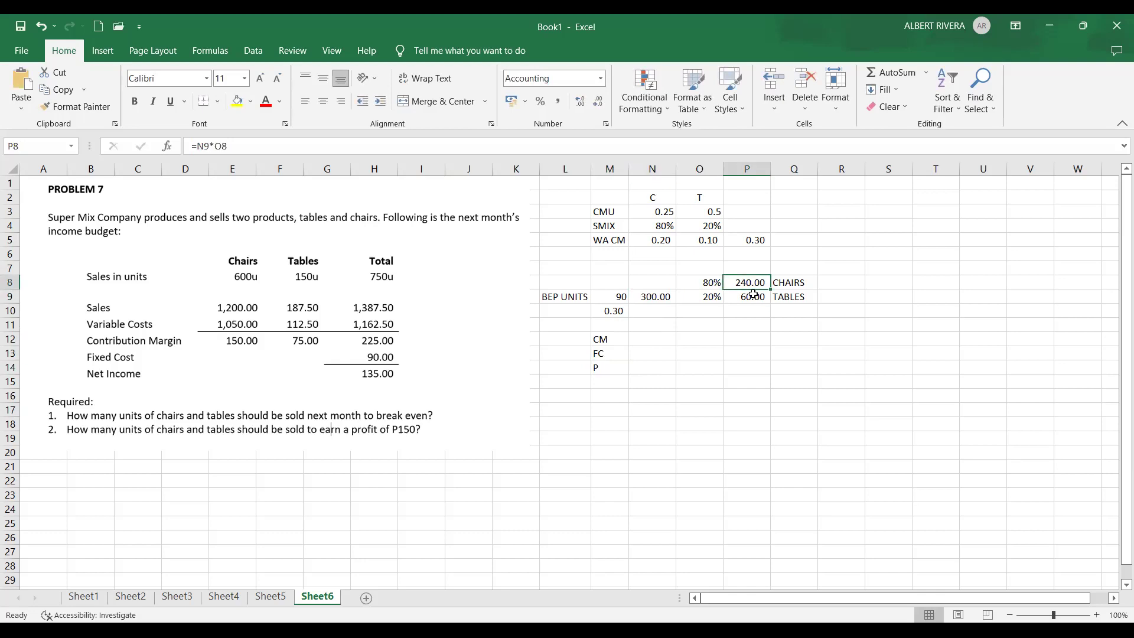
pyautogui.click(755, 297)
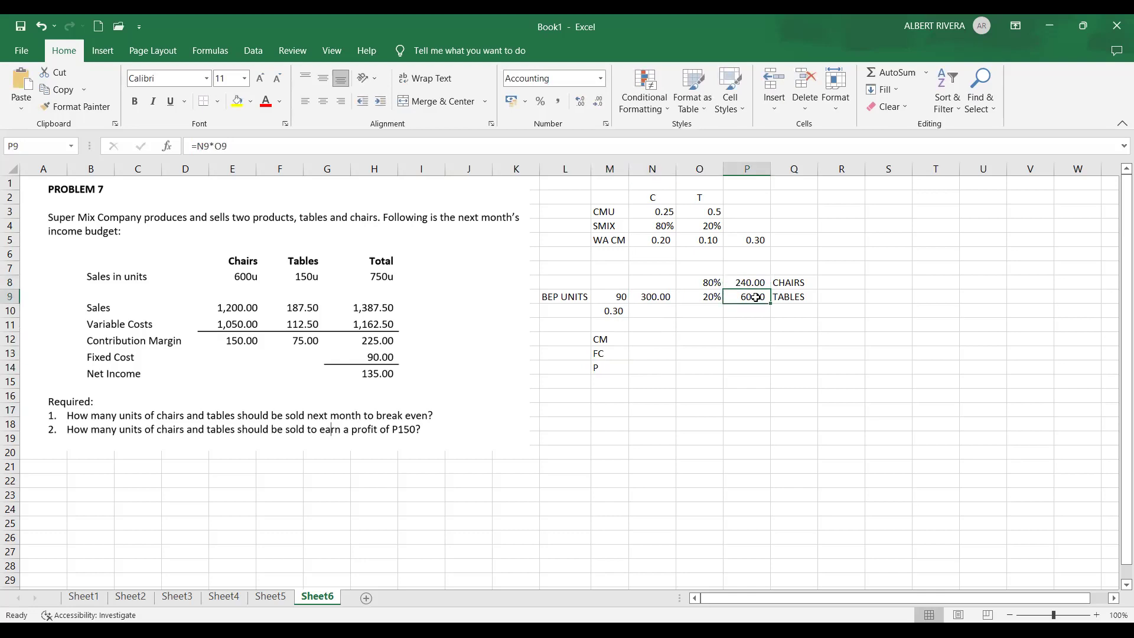
pyautogui.click(643, 334)
pyautogui.write('=')
pyautogui.click(754, 279)
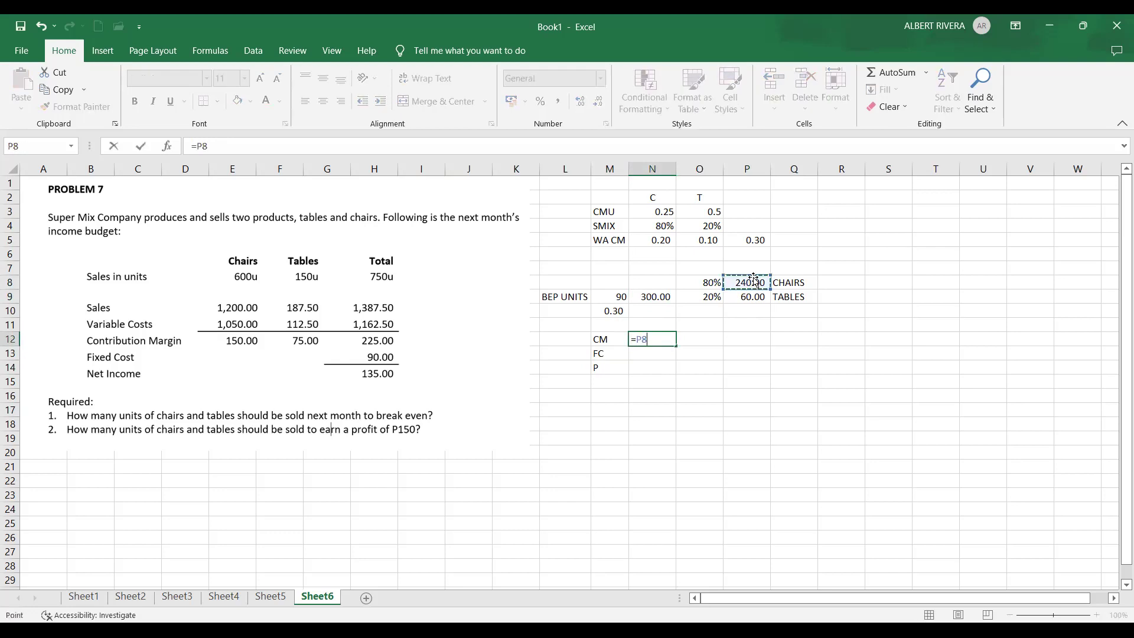
pyautogui.write('*')
pyautogui.click(644, 212)
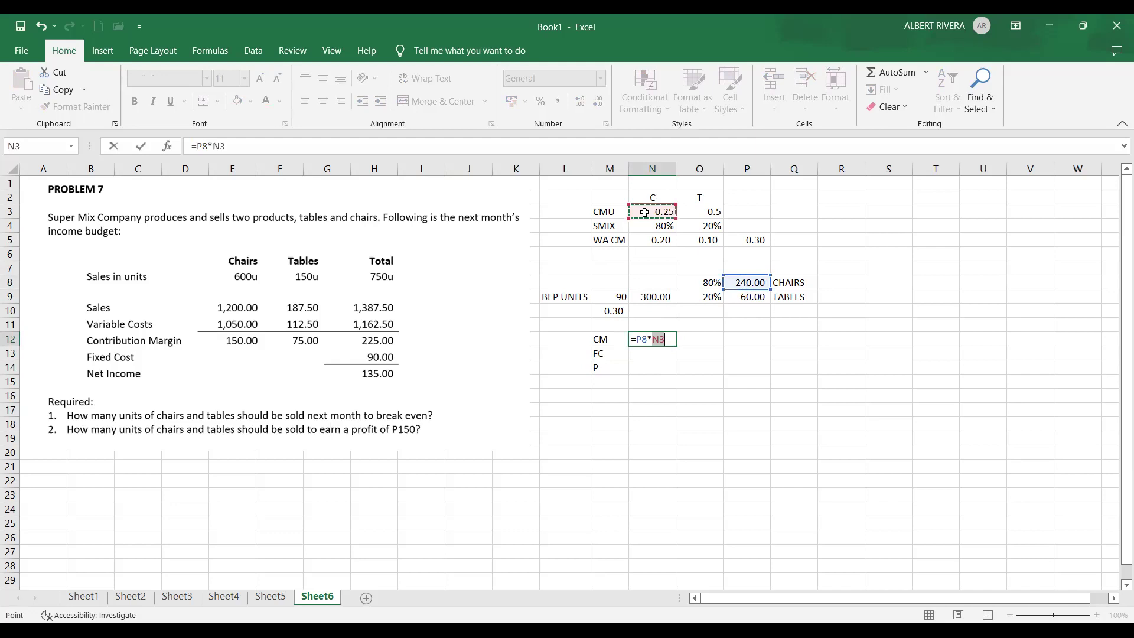
pyautogui.press('Return')
# Step: Calculate the tables' contribution margin at break-even in O12 as =P9*O3
pyautogui.click(701, 340)
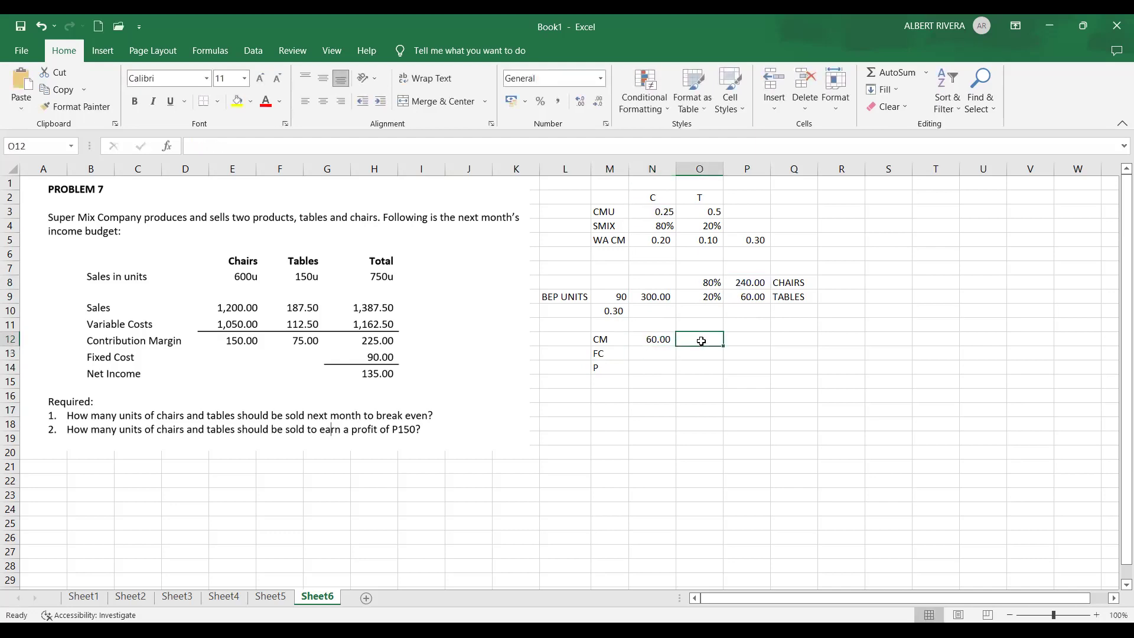
pyautogui.write('=')
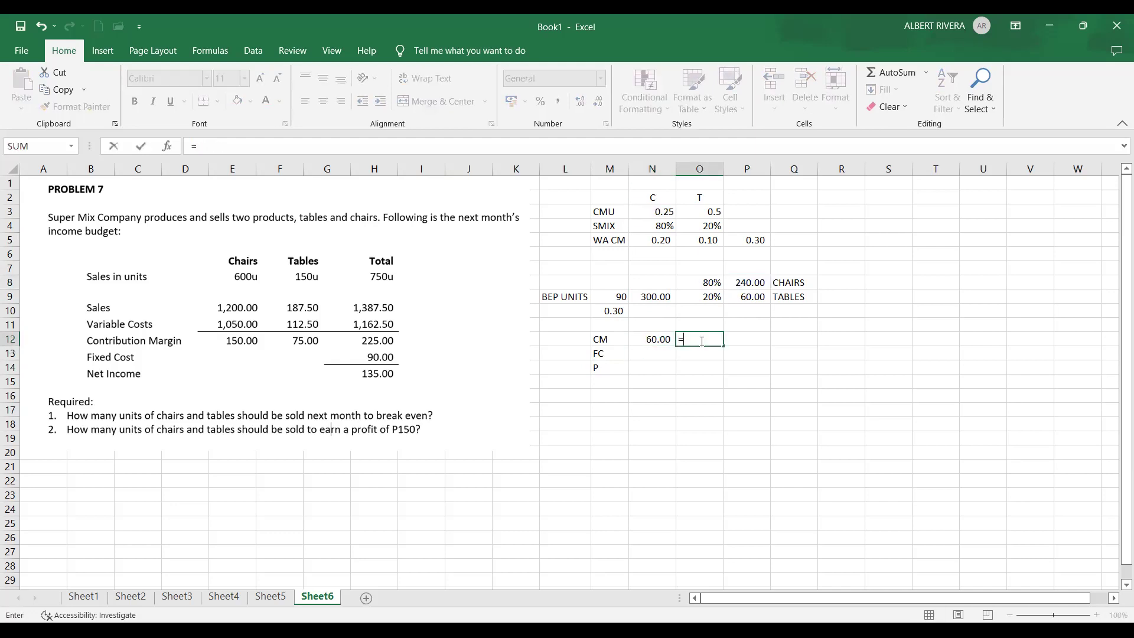
pyautogui.click(763, 296)
pyautogui.write('*')
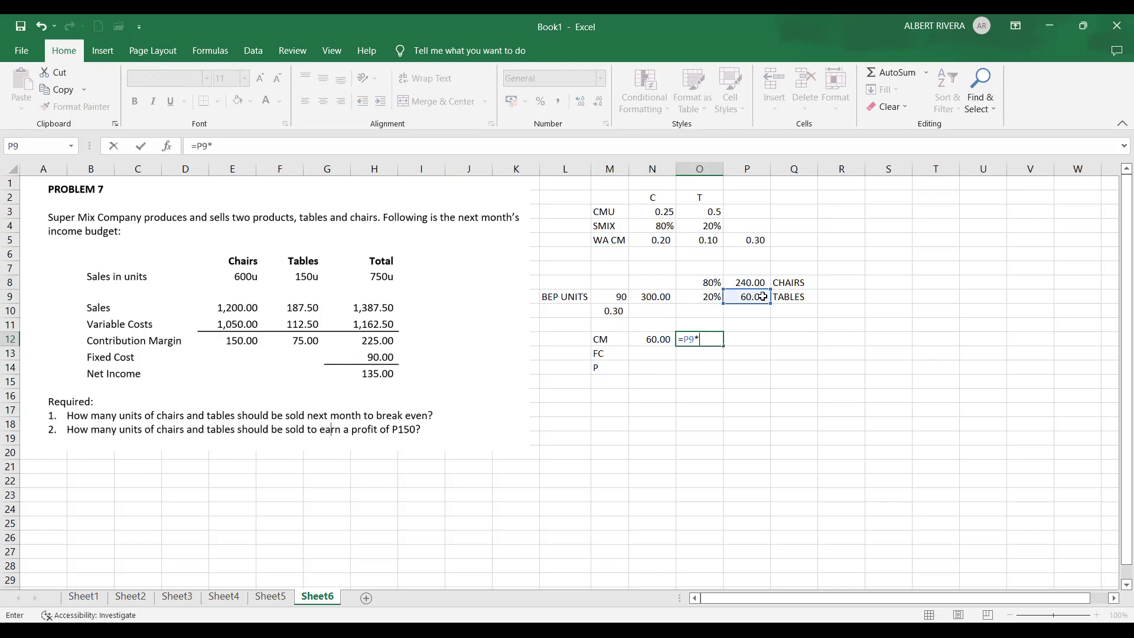
pyautogui.click(709, 210)
pyautogui.press('Return')
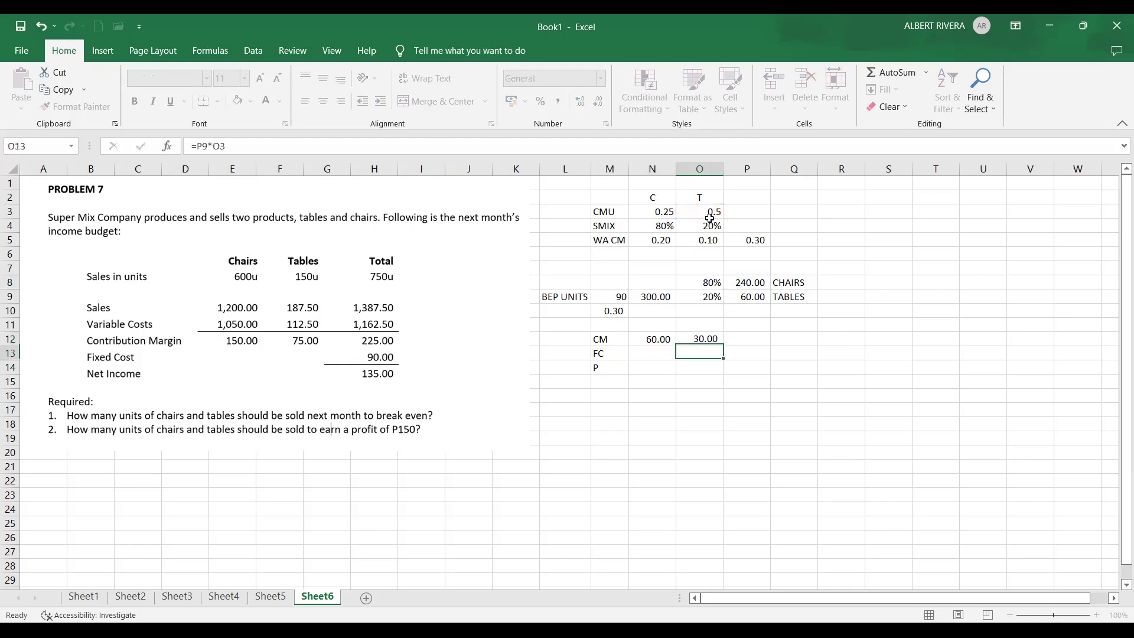
# Step: Total the chairs' and tables' contribution margins in P12 as =O12+N12
pyautogui.click(737, 338)
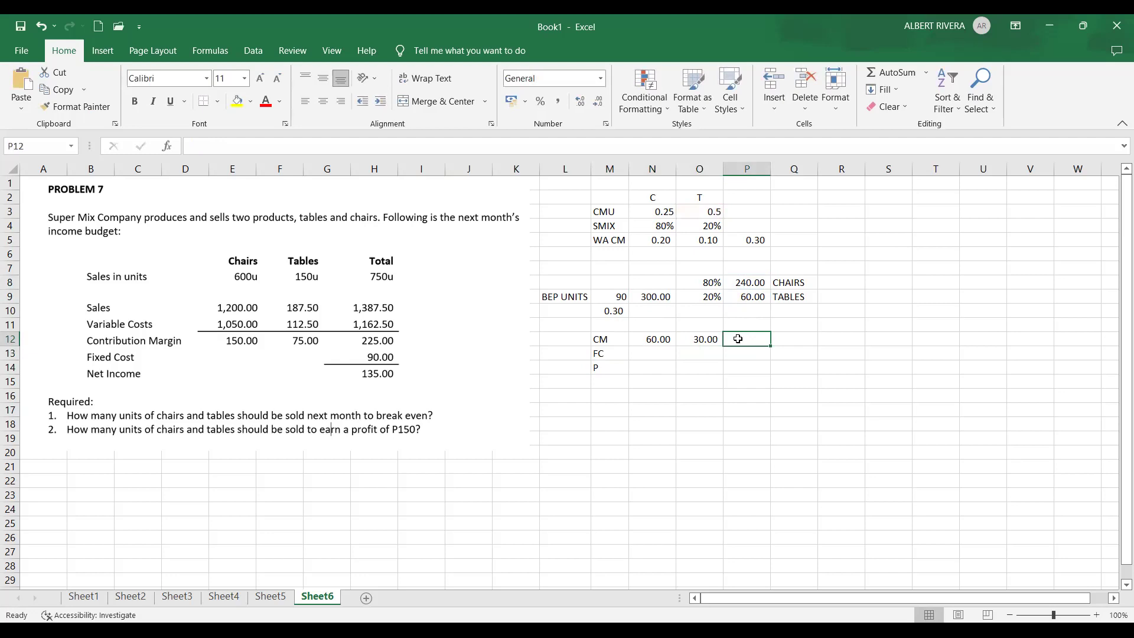
pyautogui.write('=')
pyautogui.press('Left')
pyautogui.write('+')
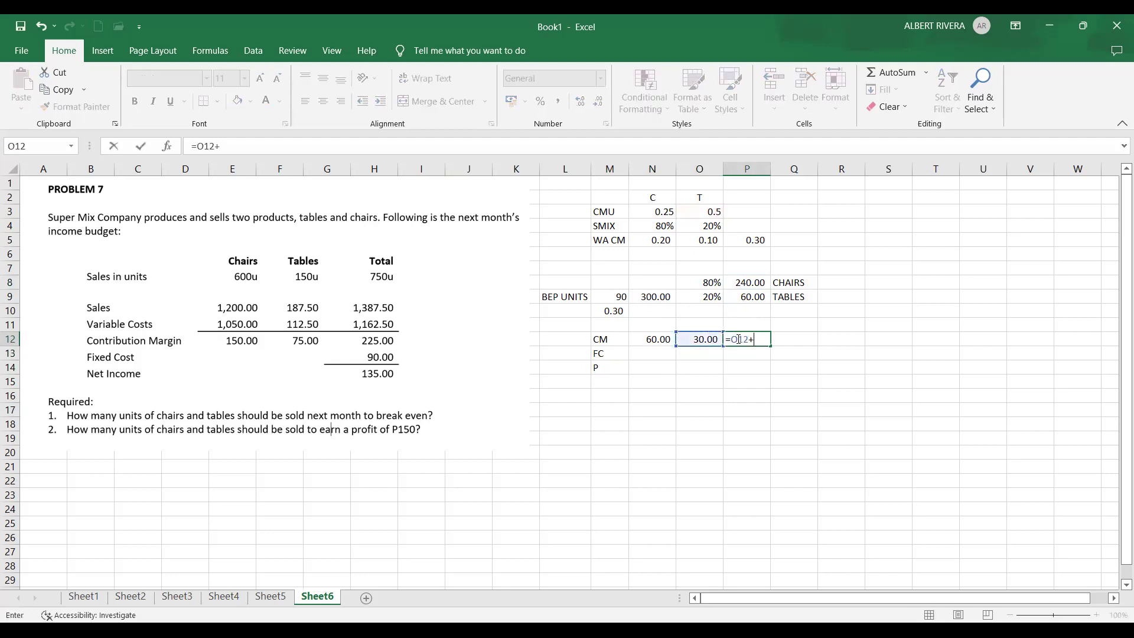
pyautogui.press('Left')
pyautogui.press('Left')
pyautogui.hotkey('ctrl', 'Return')
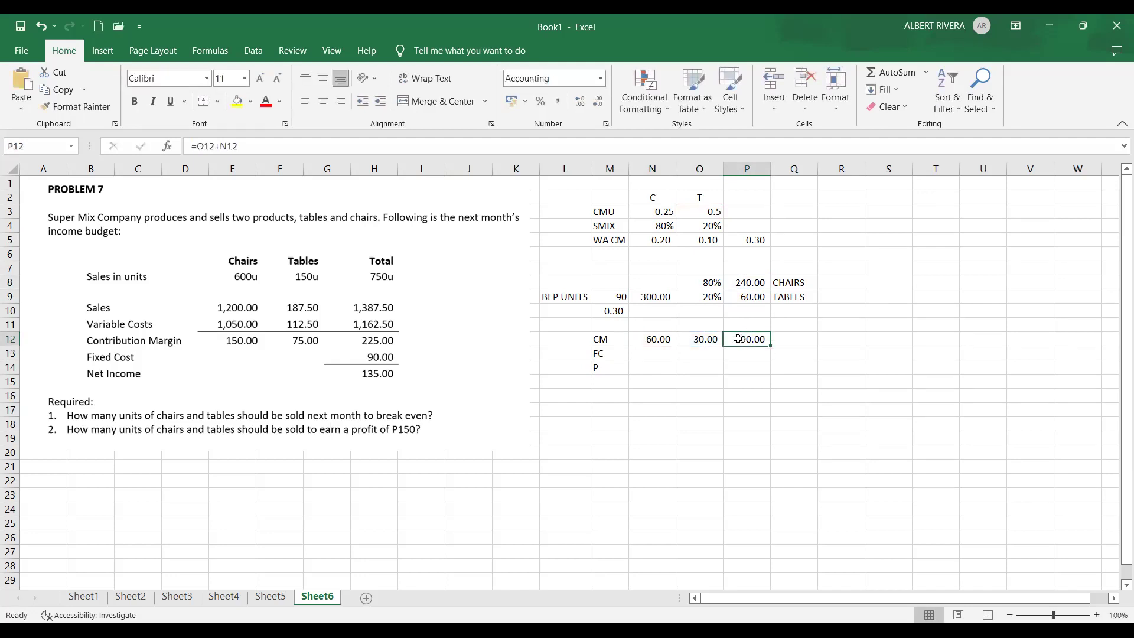
# Step: Enter the fixed cost of 90 in P13 and calculate the break-even profit in P14 as =P12-P13
pyautogui.scroll(-1, 749, 467)
pyautogui.click(597, 297)
pyautogui.click(602, 311)
pyautogui.click(750, 309)
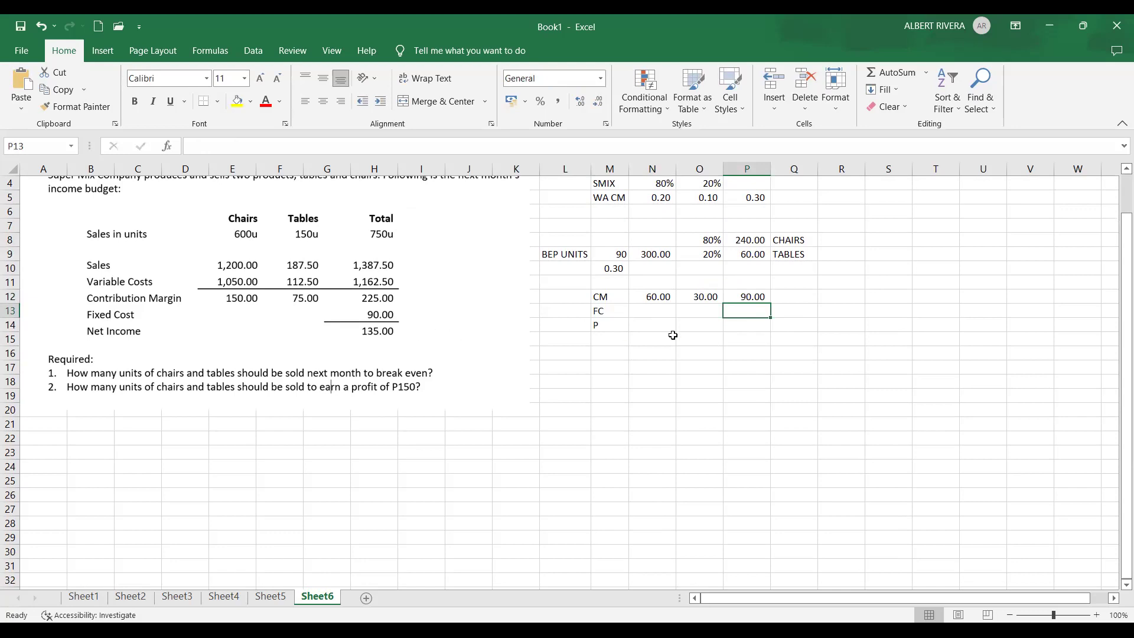
pyautogui.write('90')
pyautogui.press('Return')
pyautogui.write('=')
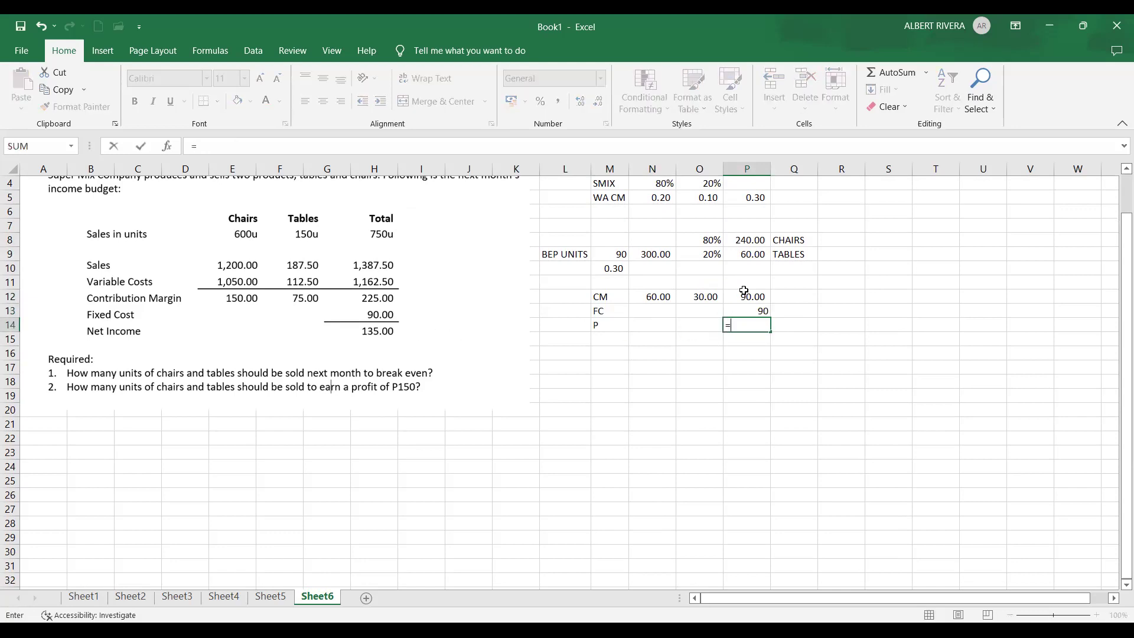
pyautogui.click(738, 299)
pyautogui.write('-')
pyautogui.click(742, 313)
pyautogui.press('Return')
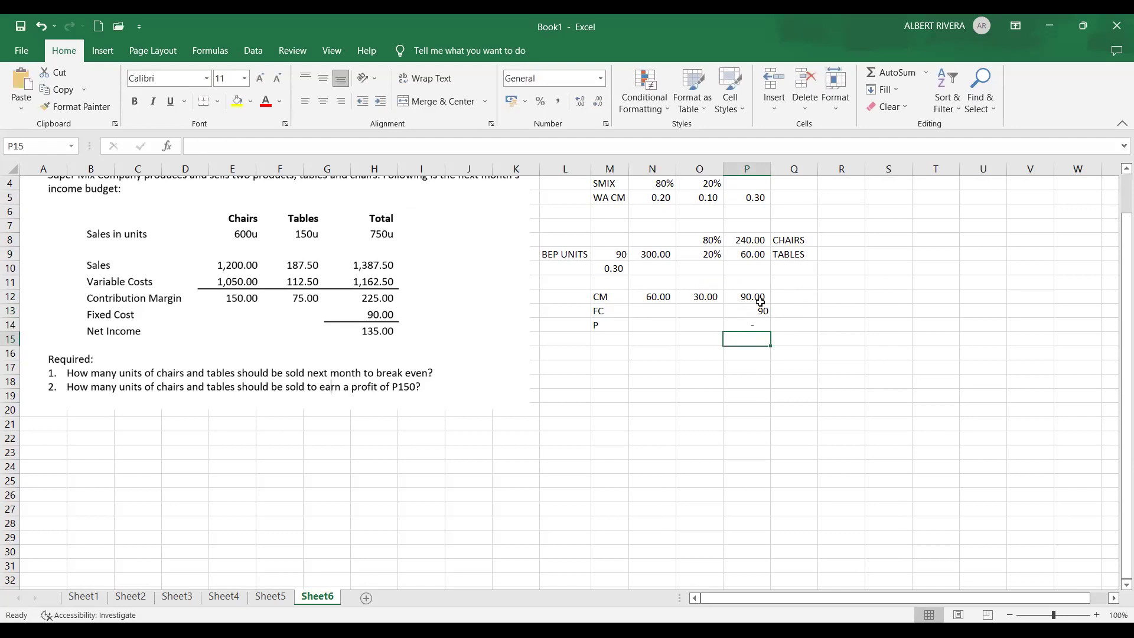
# Step: Apply the comma number style to the contribution margin check in N12:P14
pyautogui.moveTo(664, 294); pyautogui.dragTo(745, 331)
pyautogui.click(558, 101)
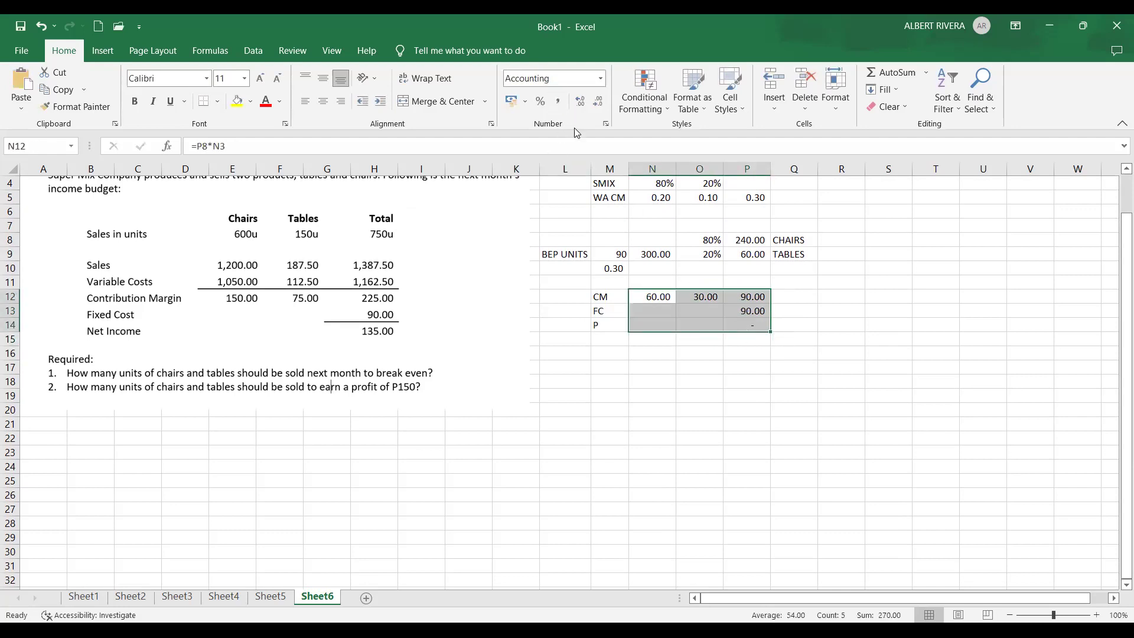
pyautogui.click(719, 373)
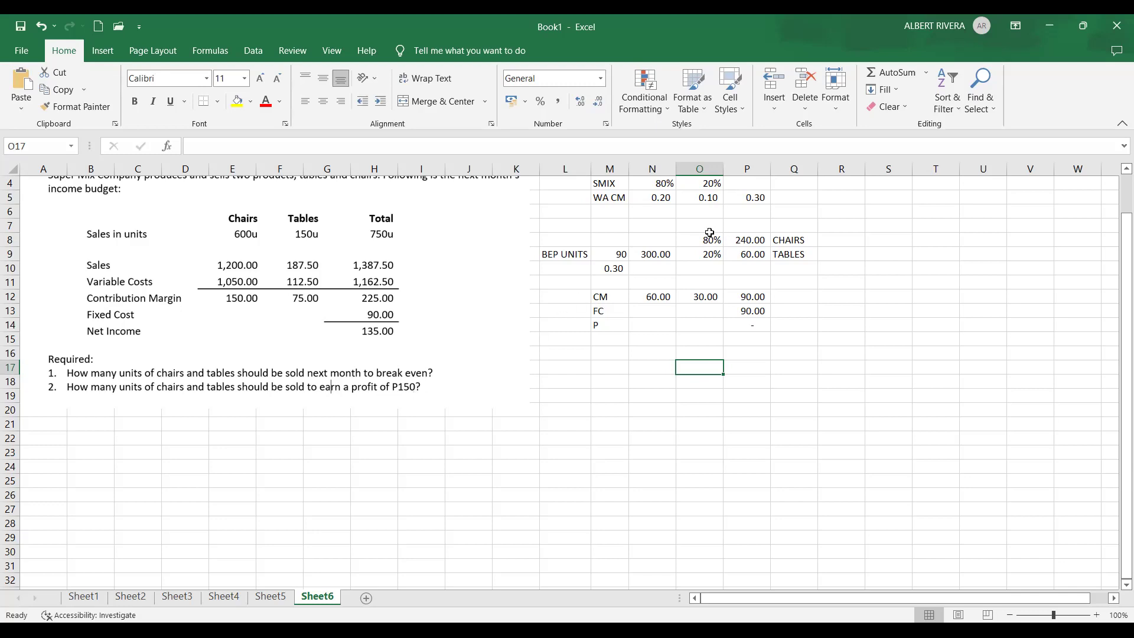
pyautogui.click(618, 254)
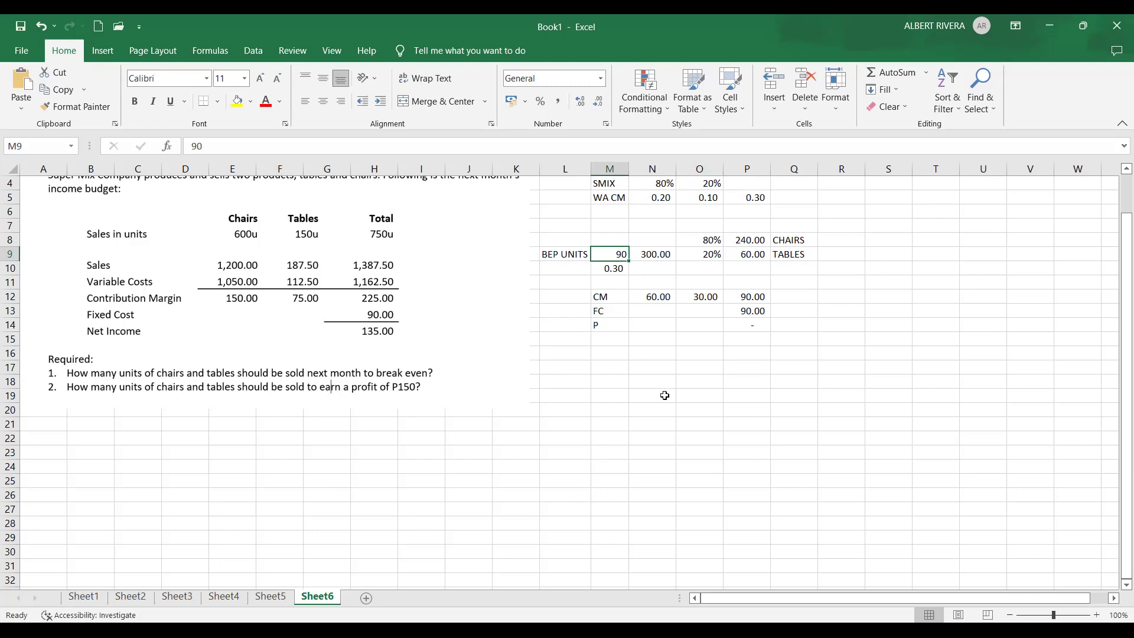
pyautogui.click(632, 405)
pyautogui.scroll(-1, 634, 407)
pyautogui.scroll(1, 633, 406)
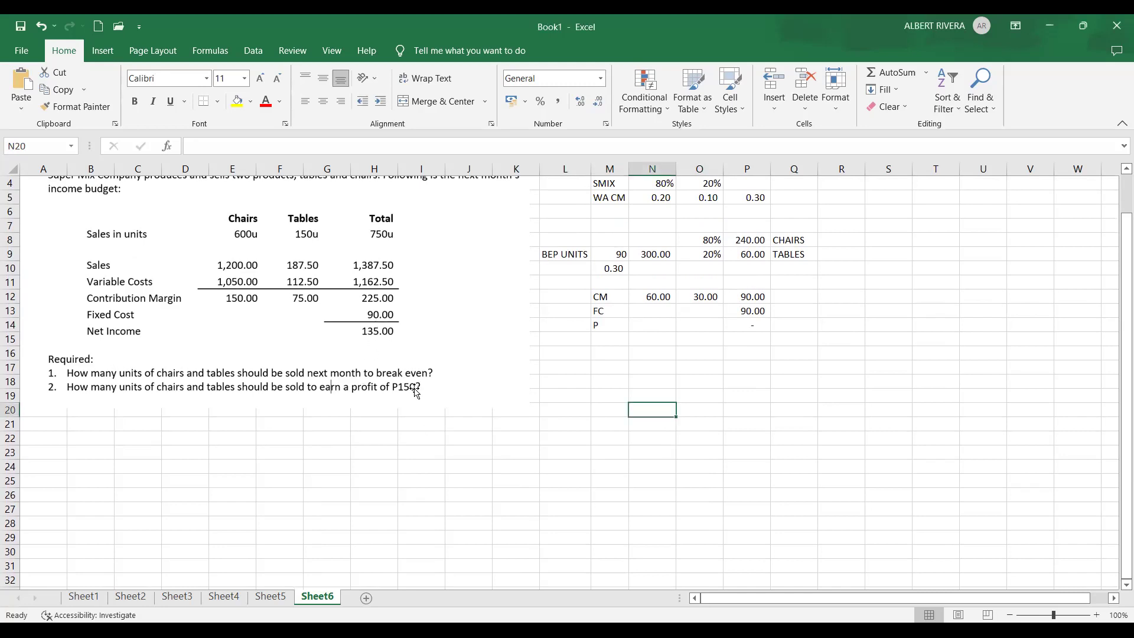
# Step: Enter the label UNITS W TP in C22, below the problem's requirements
pyautogui.click(152, 440)
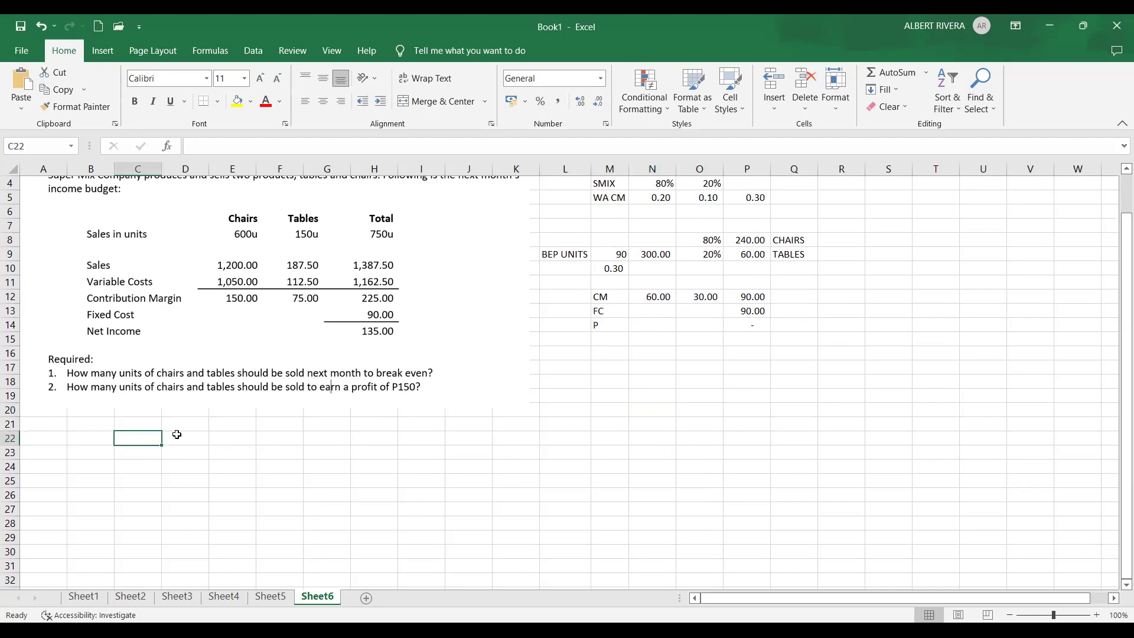
pyautogui.write('B')
pyautogui.press('BackSpace')
pyautogui.scroll(-1, 249, 418)
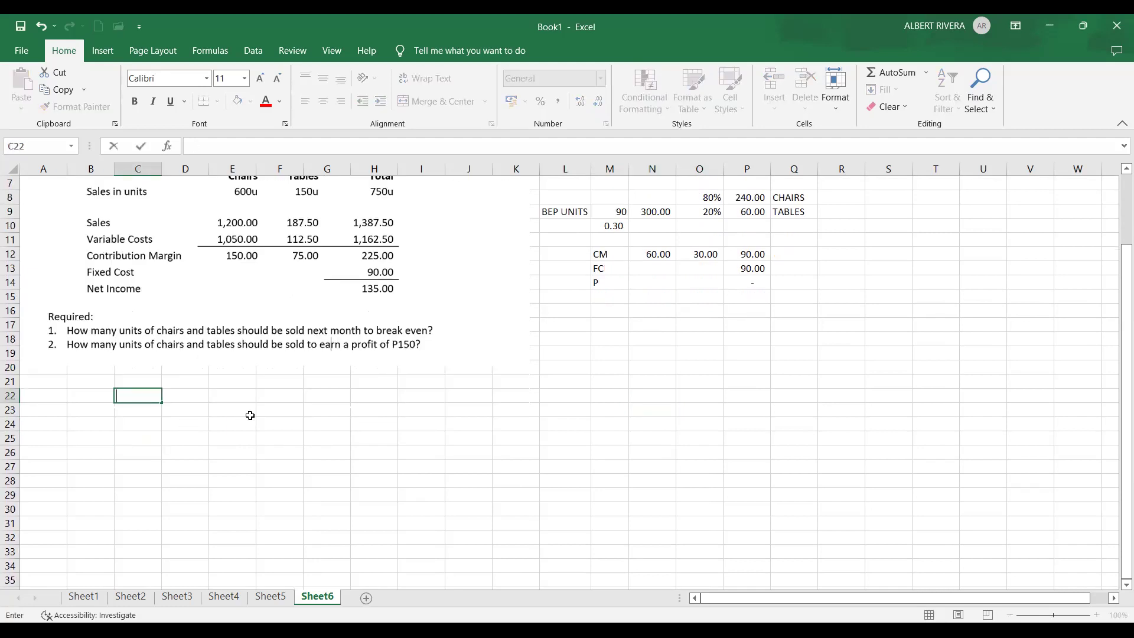
pyautogui.write('UNITS W TP')
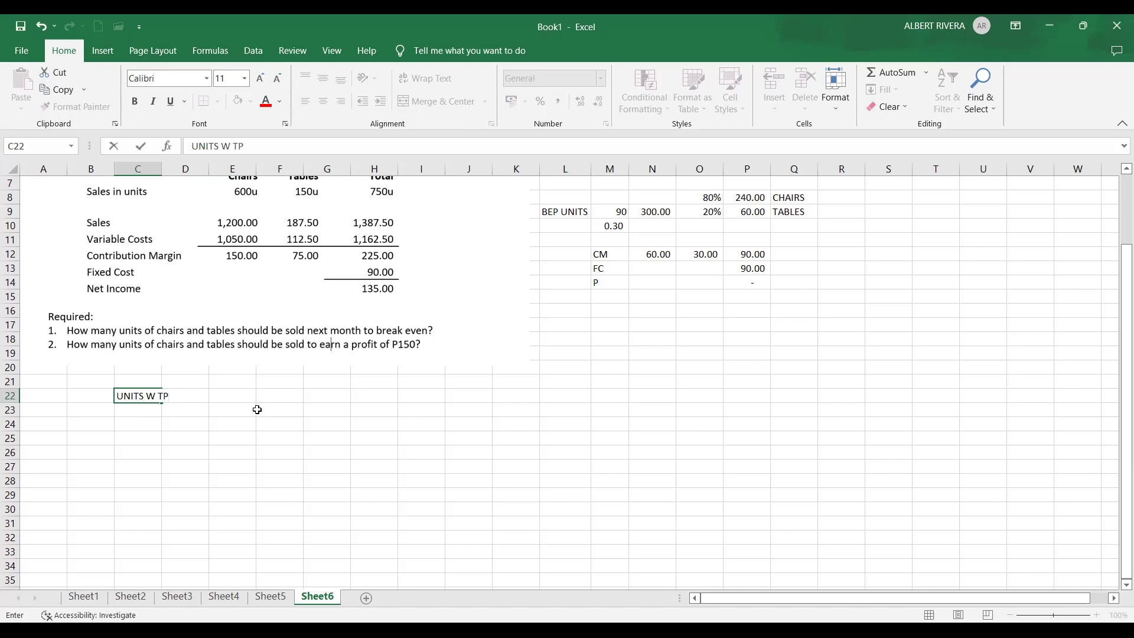
pyautogui.click(256, 409)
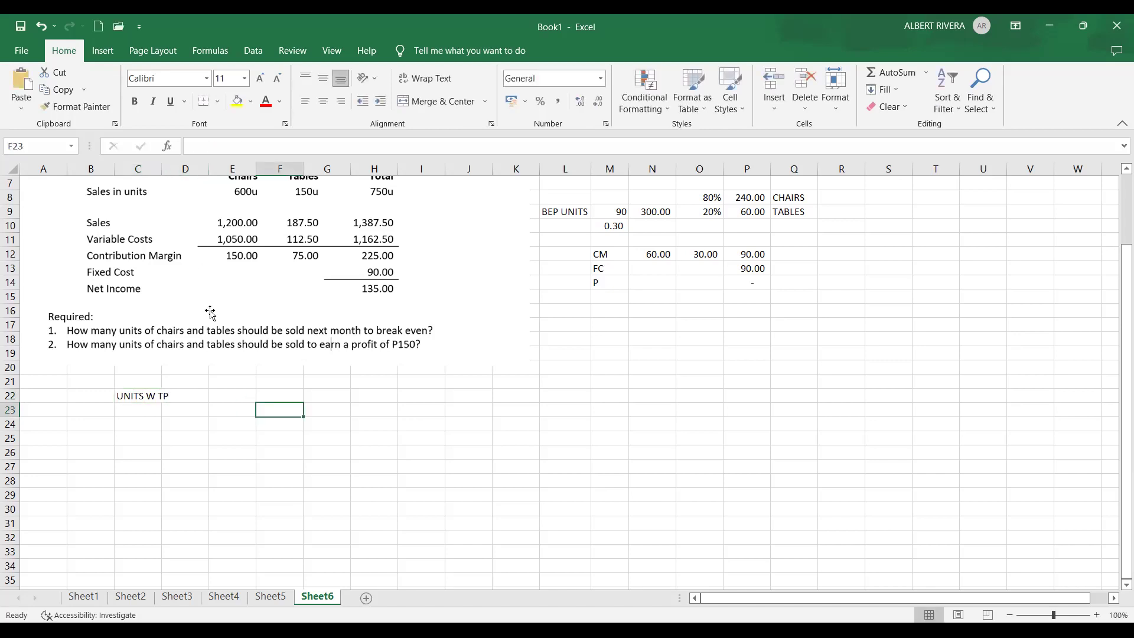
# Step: Write the formula's numerator label FC + TP in D22 and its denominator label CMU in D23
pyautogui.click(200, 396)
pyautogui.write('FC + ')
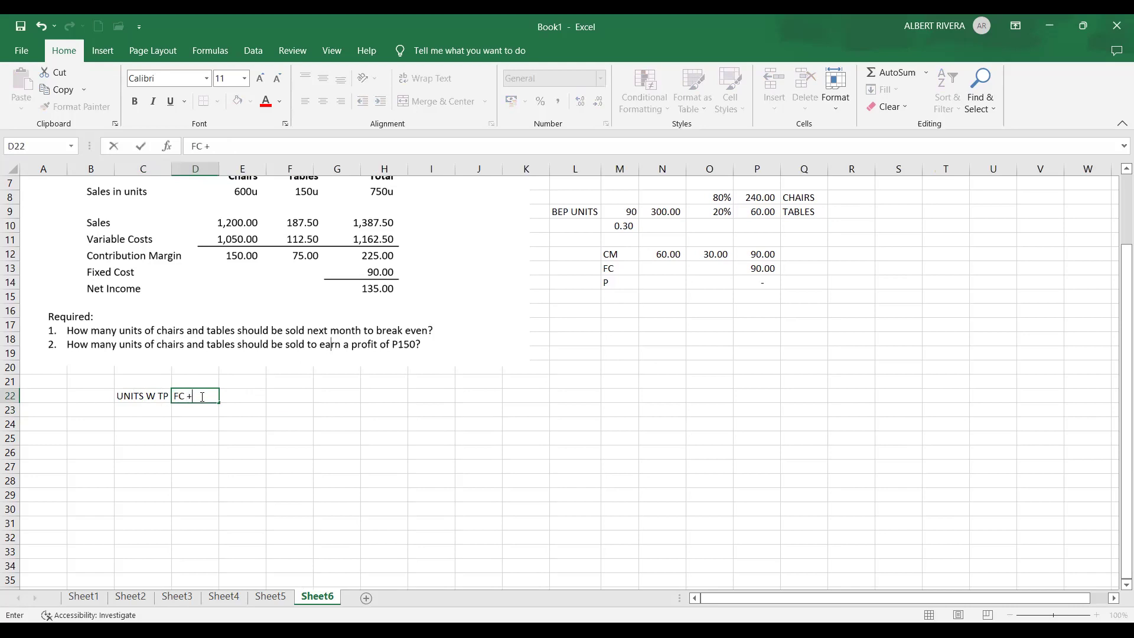
pyautogui.write('TP')
pyautogui.hotkey('ctrl', 'Return')
pyautogui.press('Down')
pyautogui.write('CMU')
pyautogui.press('Return')
# Step: Calculate fixed cost plus target profit in E22 as =90+150
pyautogui.click(255, 399)
pyautogui.write('=90')
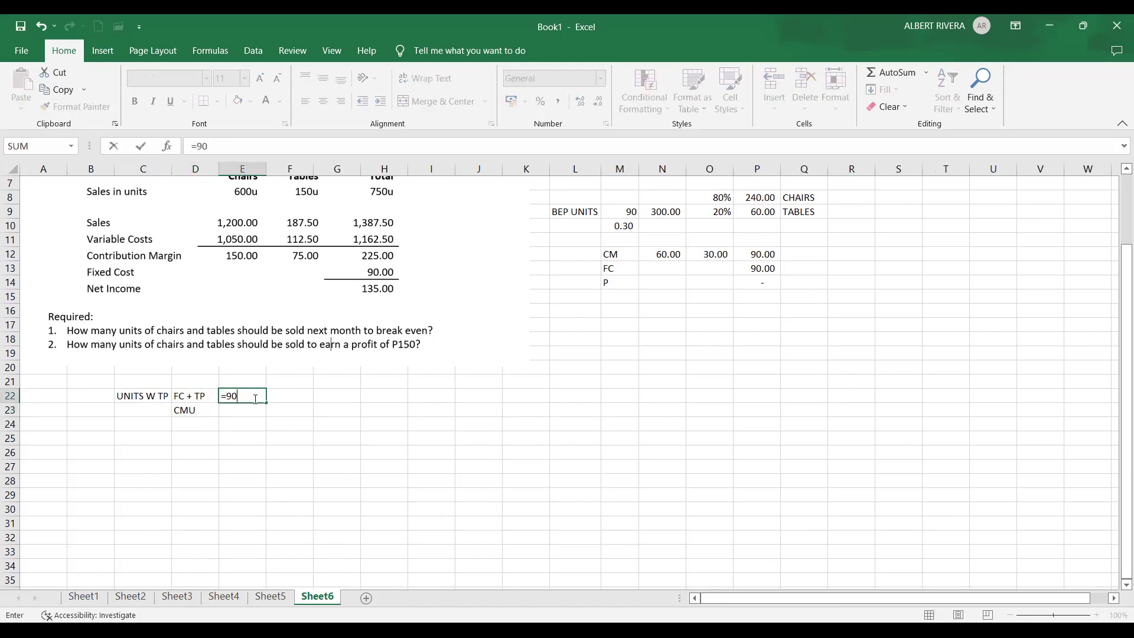
pyautogui.write('+150')
pyautogui.press('Return')
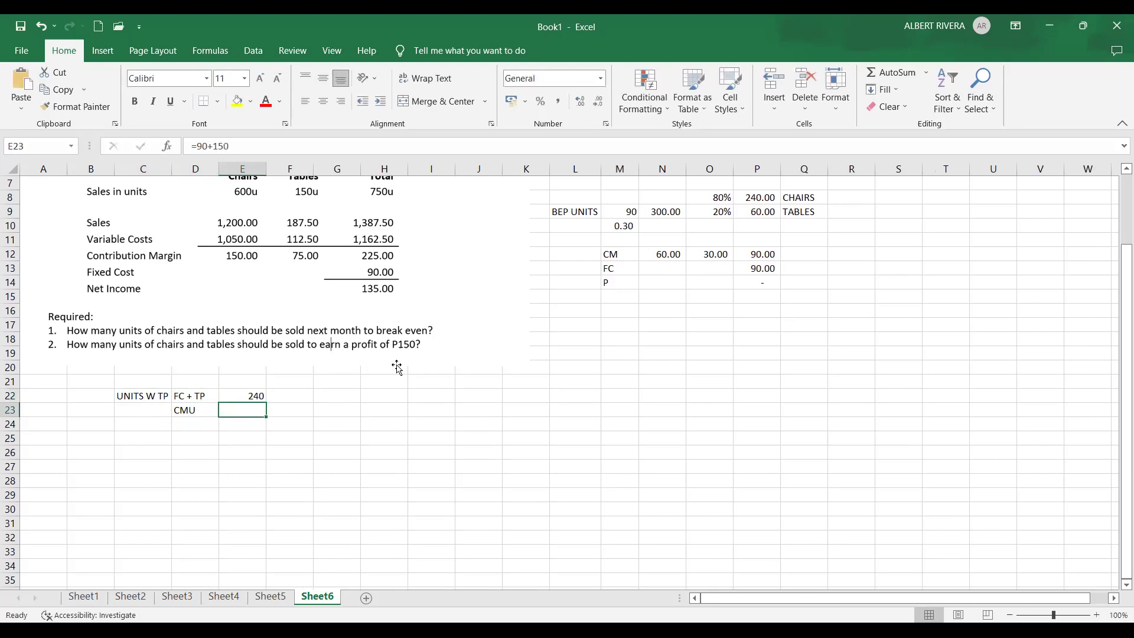
# Step: Replace the label in D23 with WA CM and link E23 to the total weighted-average contribution margin with =P5
pyautogui.scroll(2, 394, 367)
pyautogui.scroll(-1, 443, 376)
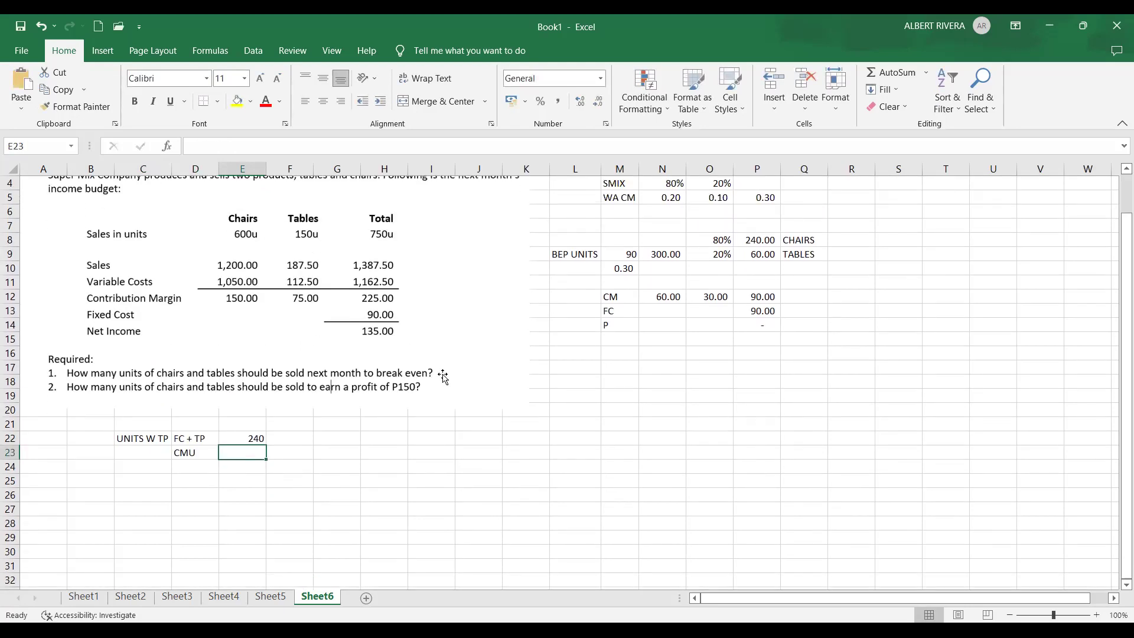
pyautogui.click(201, 454)
pyautogui.write('WA CM')
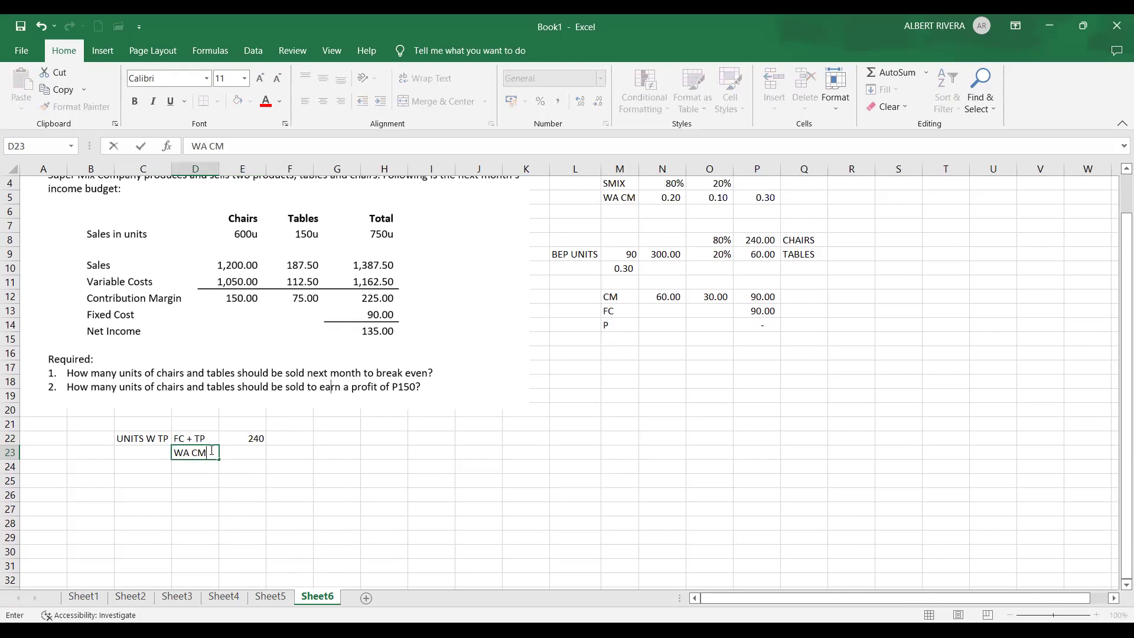
pyautogui.click(257, 450)
pyautogui.write('=')
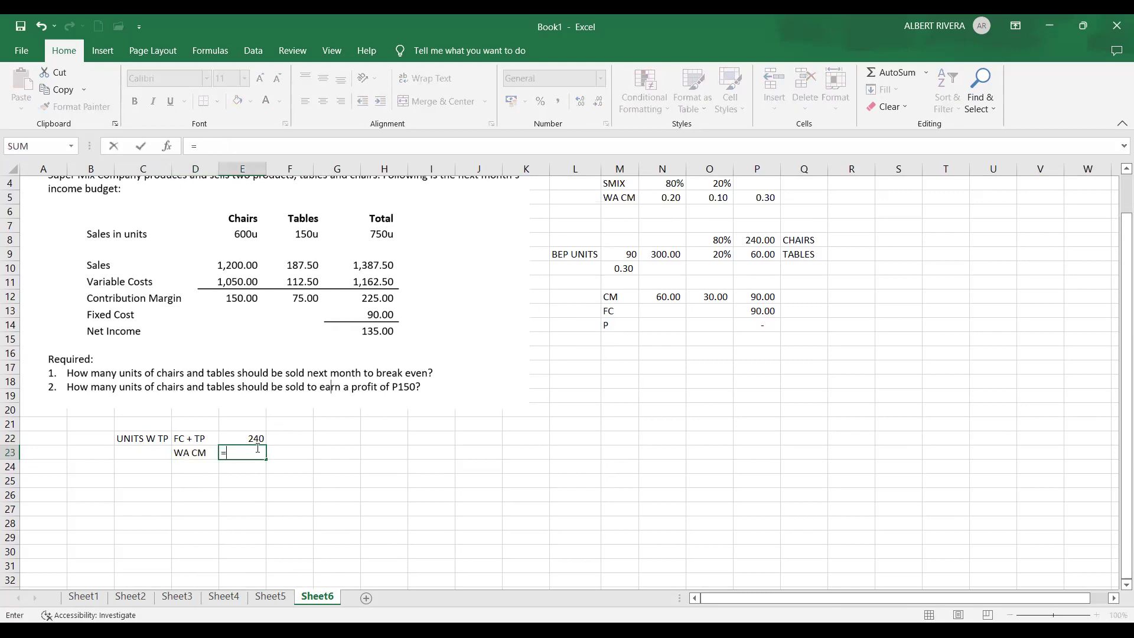
pyautogui.scroll(1, 743, 207)
pyautogui.click(751, 238)
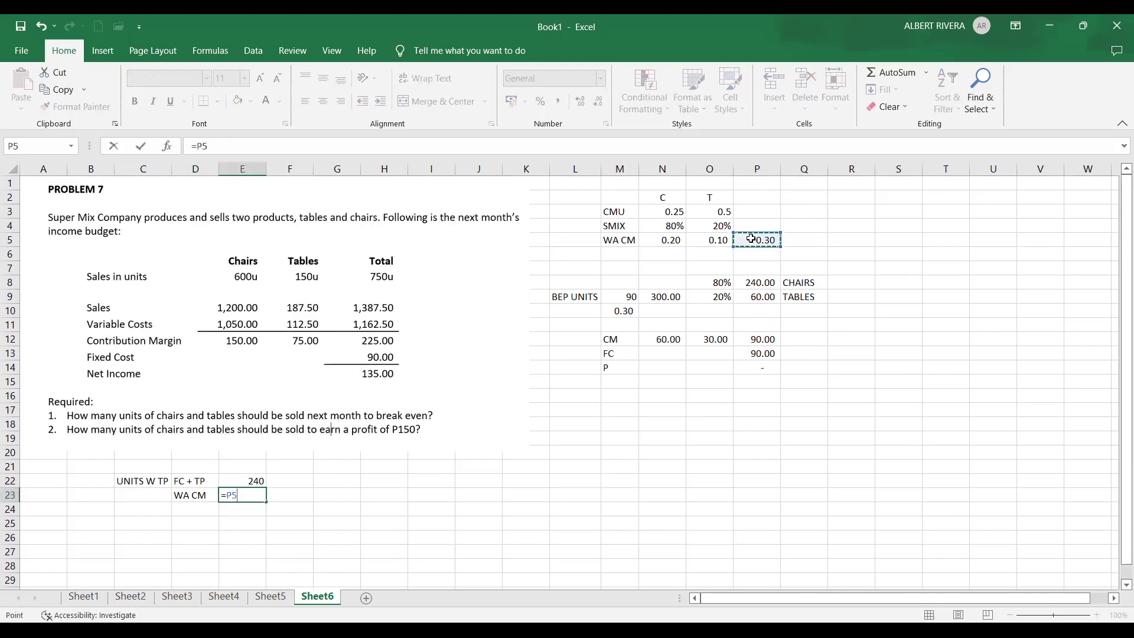
pyautogui.press('Return')
# Step: Calculate the total units needed for the target profit in F22 as =E22/E23
pyautogui.click(298, 479)
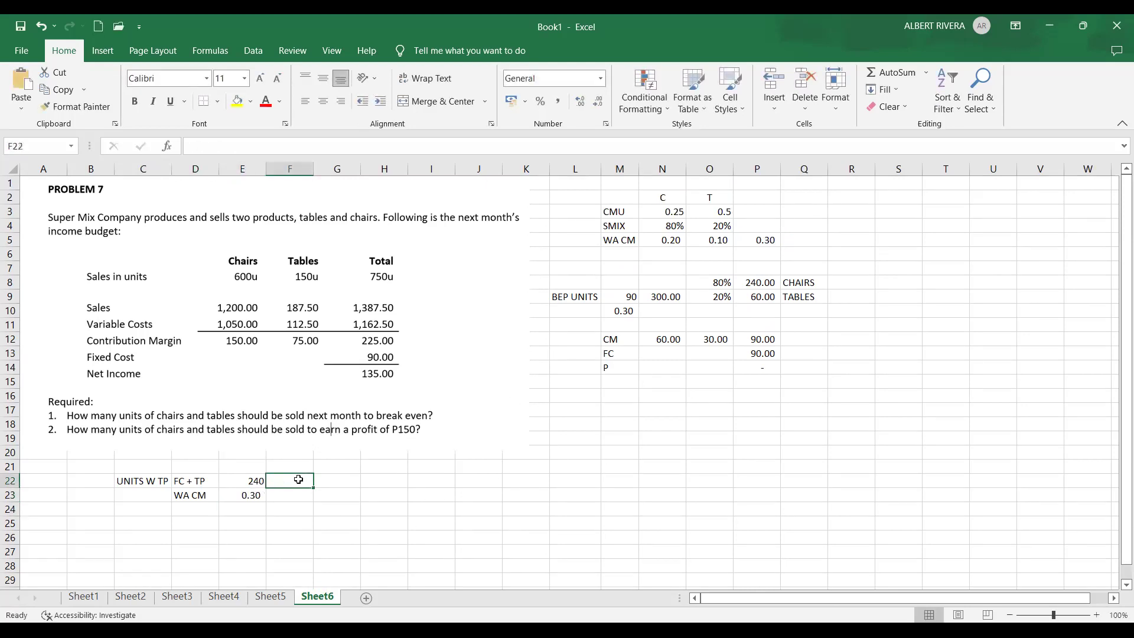
pyautogui.write('=')
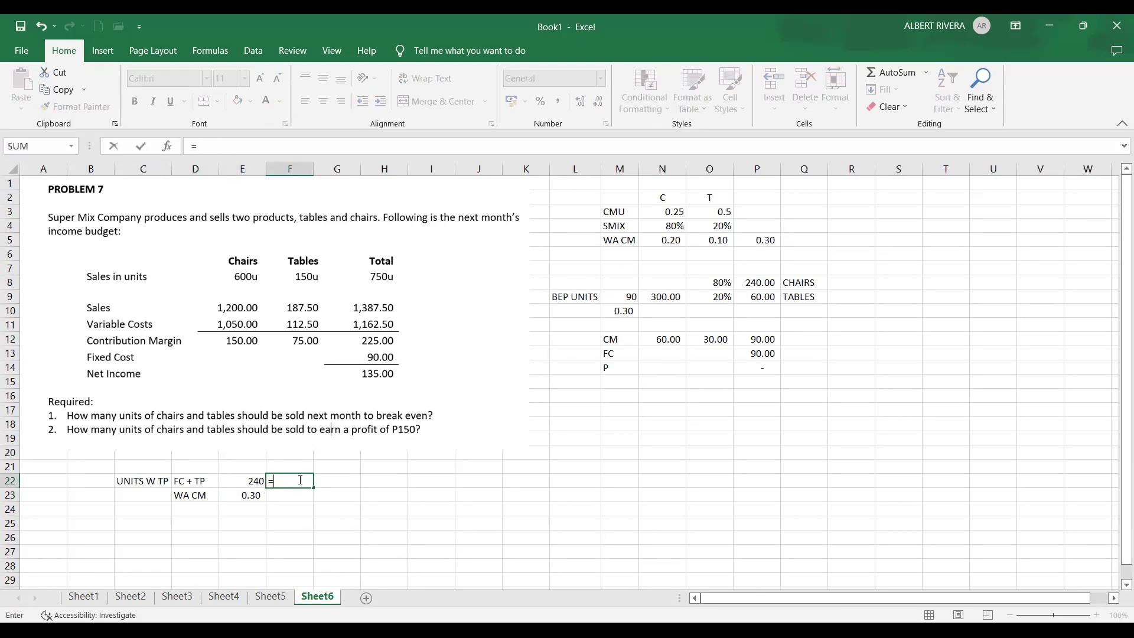
pyautogui.click(248, 480)
pyautogui.write('/')
pyautogui.click(253, 494)
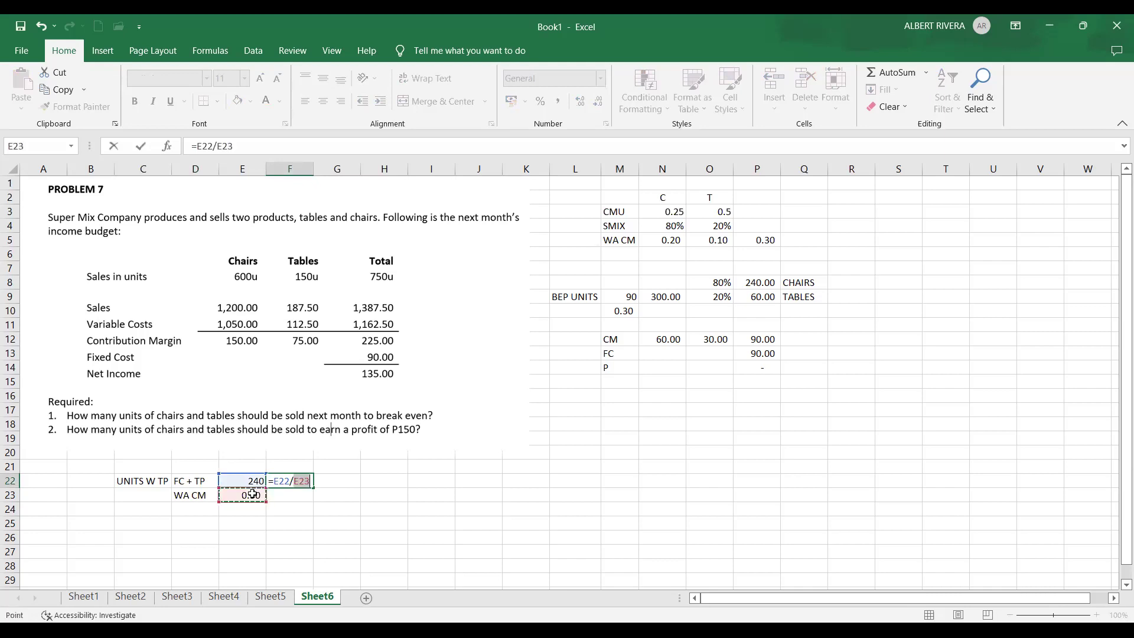
pyautogui.press('Return')
pyautogui.click(293, 480)
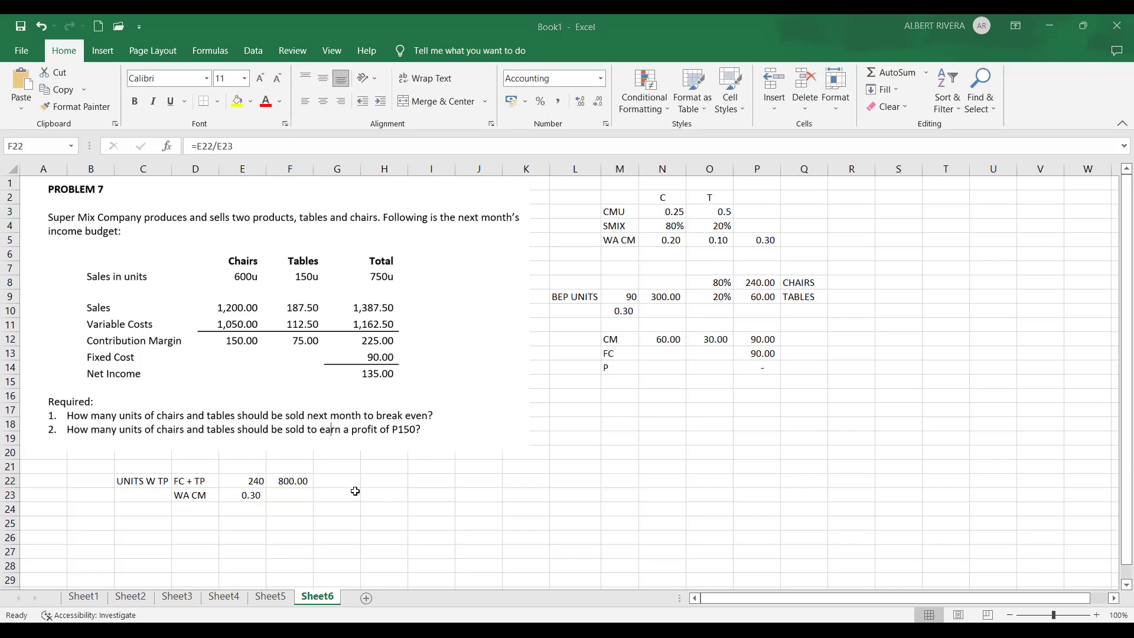
# Step: Enter the product labels CHAIRS in H22 and TABLES in H23
pyautogui.scroll(-2, 356, 491)
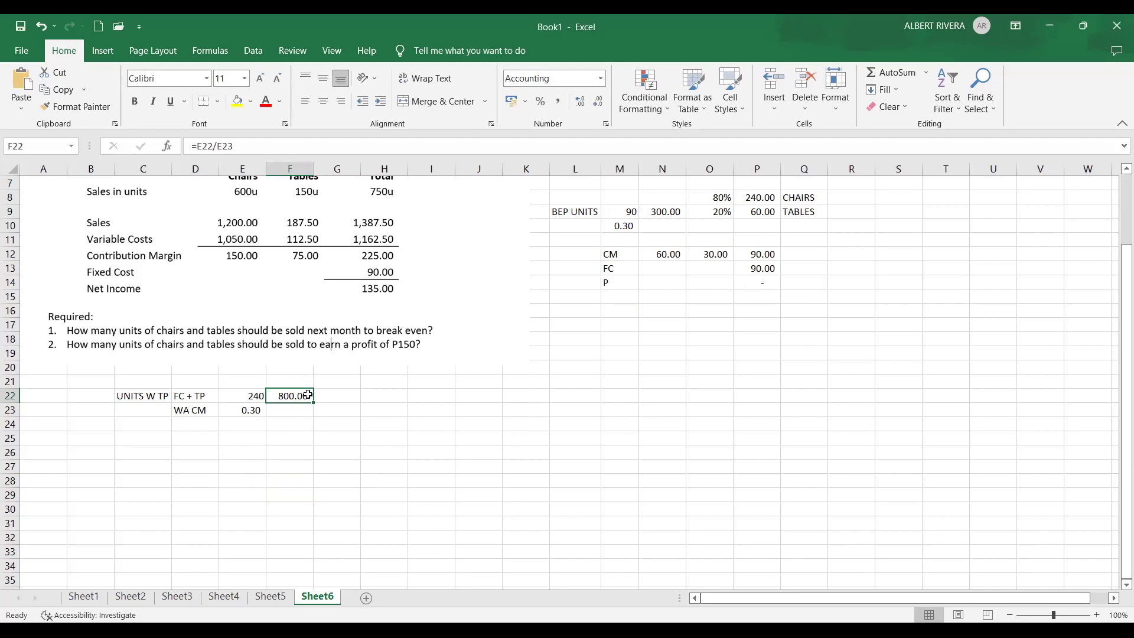
pyautogui.click(383, 392)
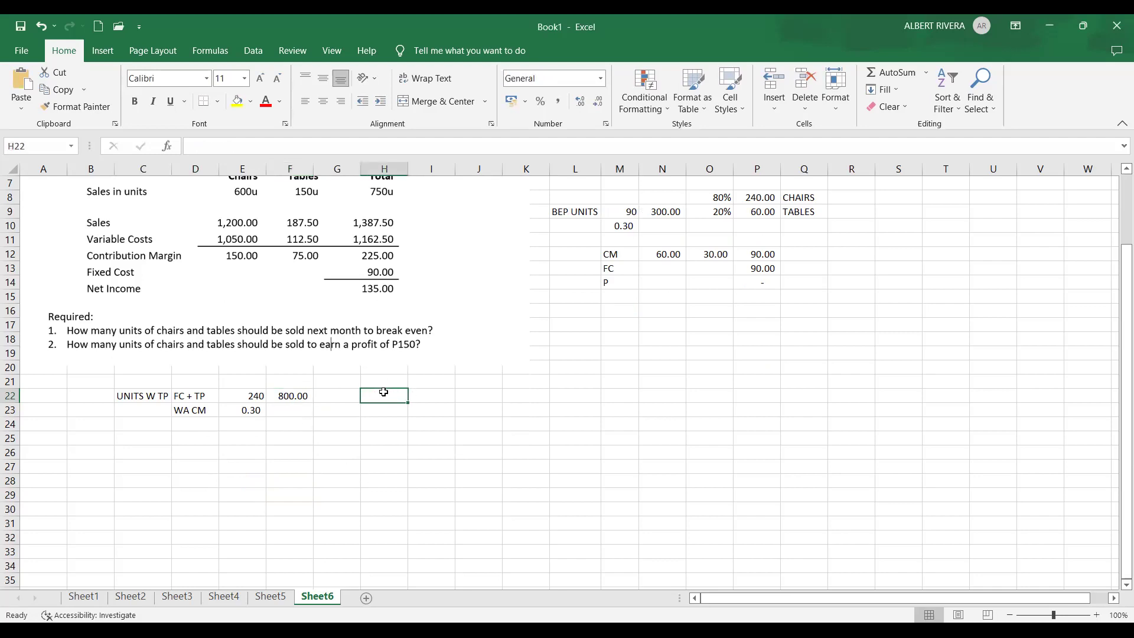
pyautogui.write('CHAIRS')
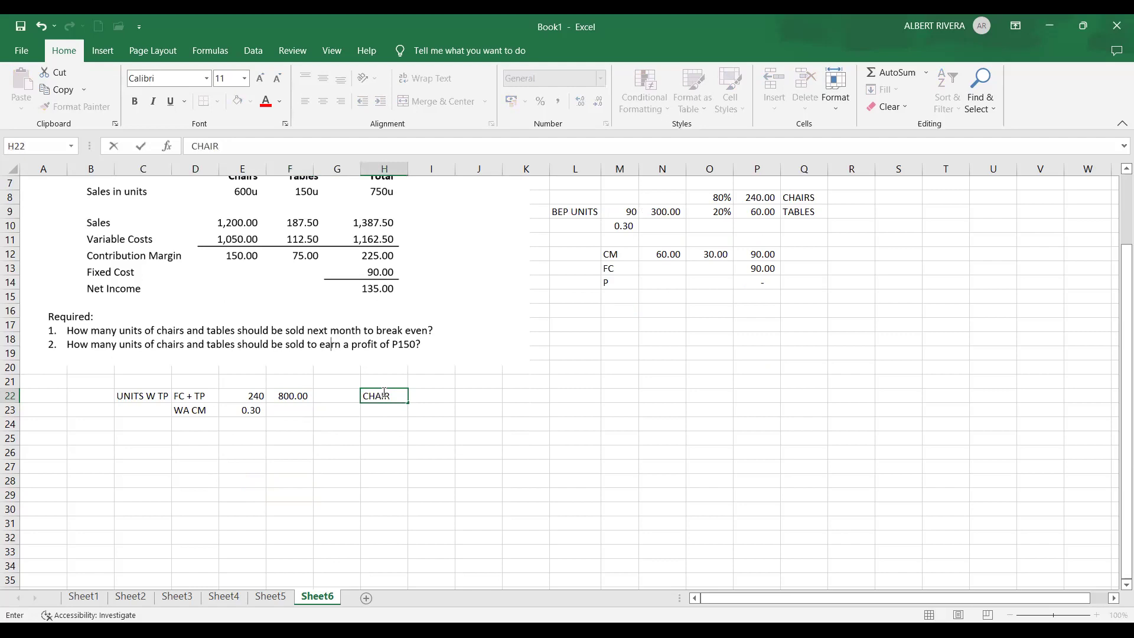
pyautogui.press('Return')
pyautogui.write('TABLES')
pyautogui.press('Return')
# Step: Move the CHAIRS and TABLES labels from H22:H23 to I22:I23
pyautogui.moveTo(383, 393); pyautogui.dragTo(388, 417)
pyautogui.hotkey('ctrl', 'c')
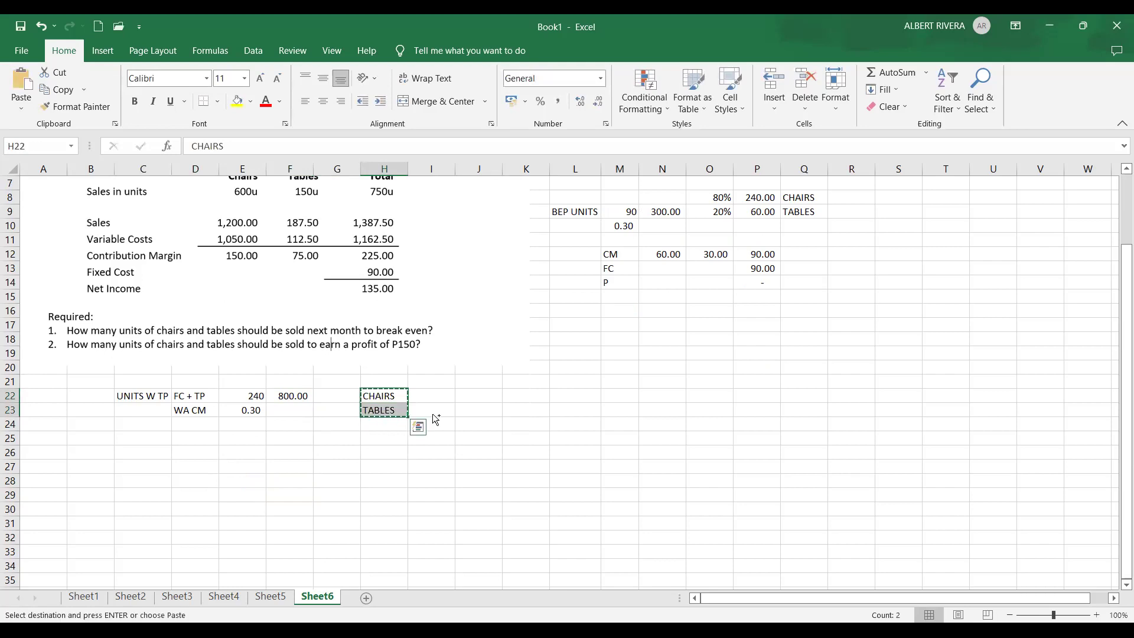
pyautogui.hotkey('ctrl', 'q')
pyautogui.click(438, 398)
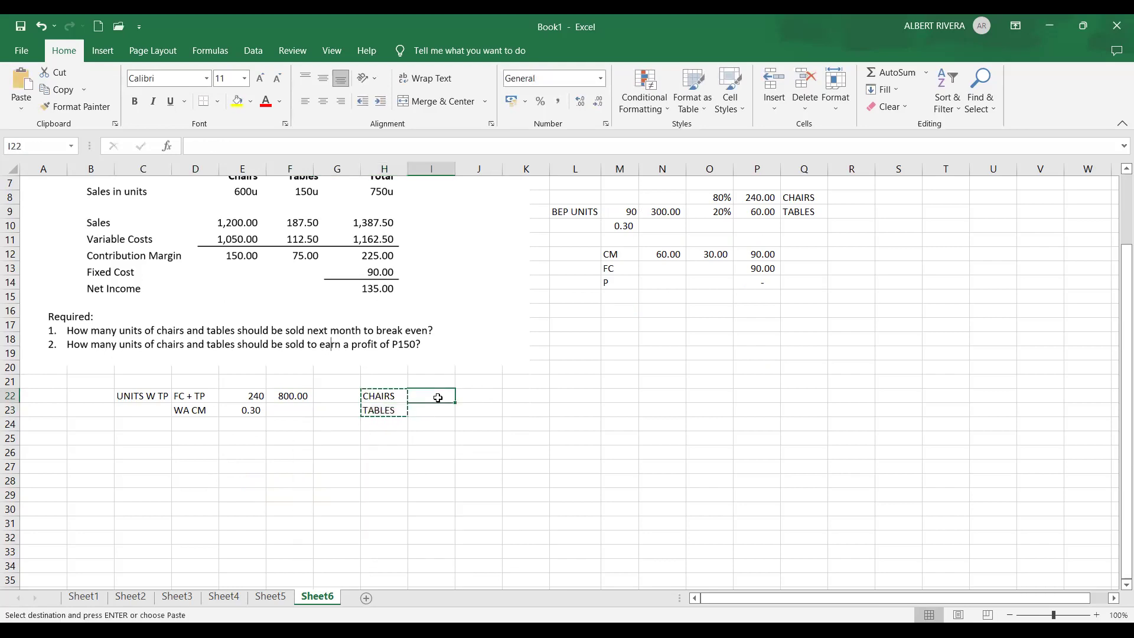
pyautogui.press('Return')
# Step: Enter the sales mix percentages beside the total units, 80% in G22 and 20% in G23
pyautogui.click(353, 392)
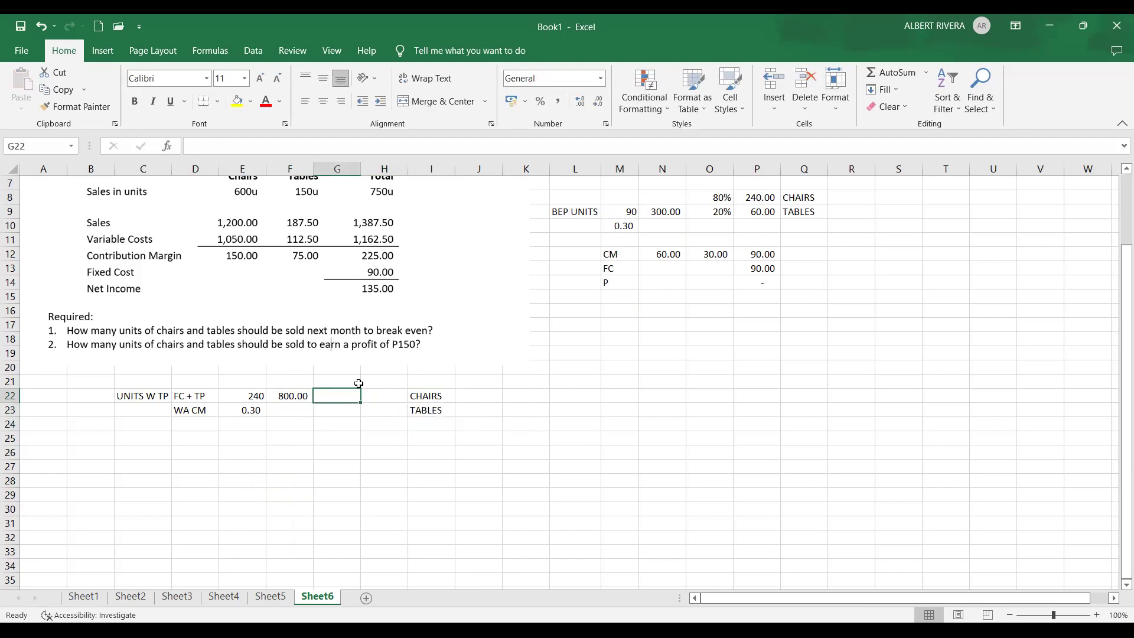
pyautogui.write('8')
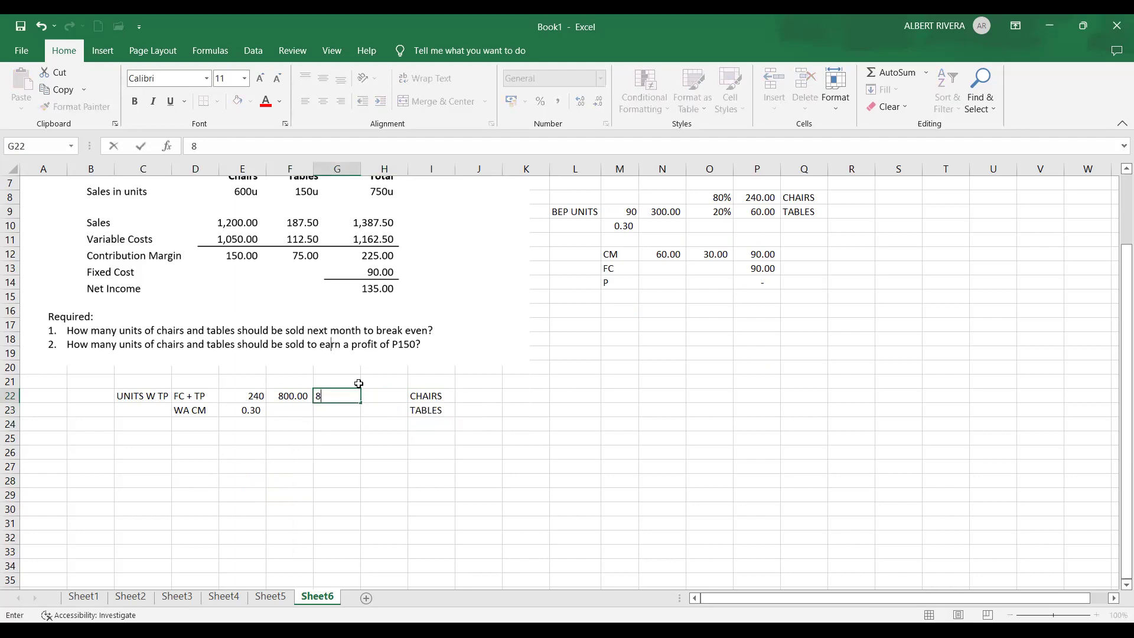
pyautogui.write('0%')
pyautogui.press('Return')
pyautogui.write('2')
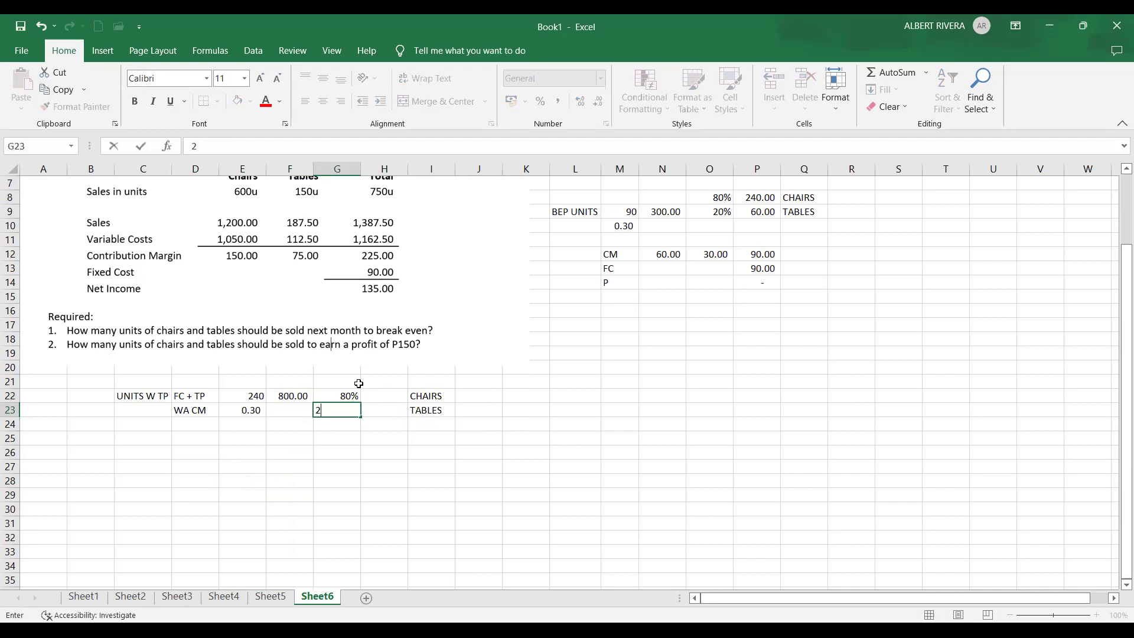
pyautogui.write('0%')
pyautogui.press('Return')
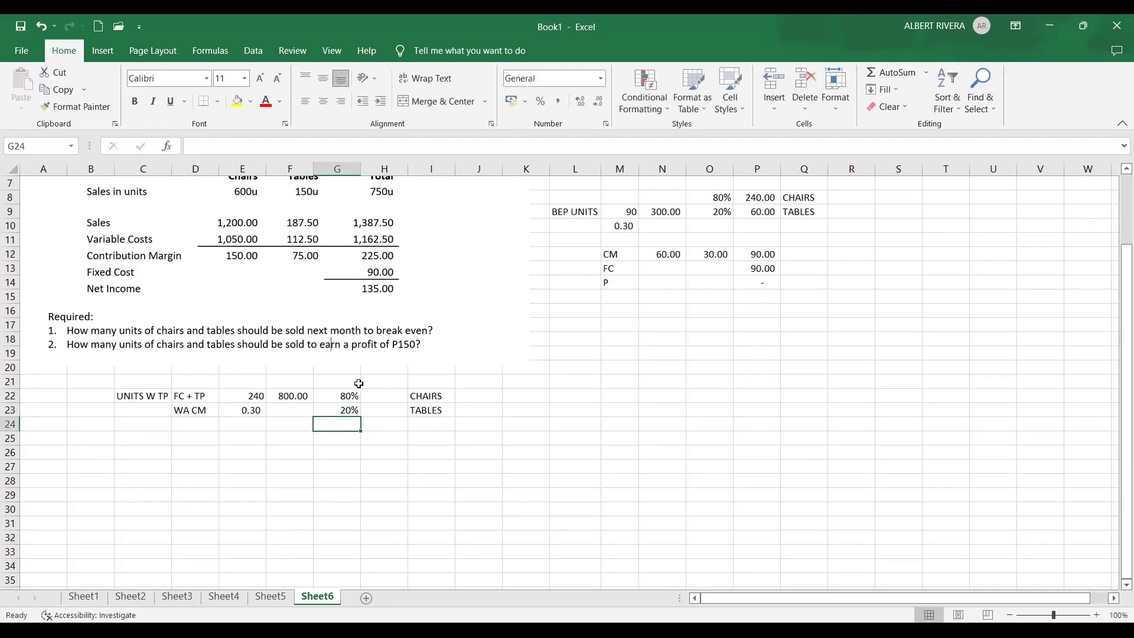
# Step: Calculate the chair units in H22 as =F22*G22 and show the result without decimal places
pyautogui.click(371, 398)
pyautogui.write('=')
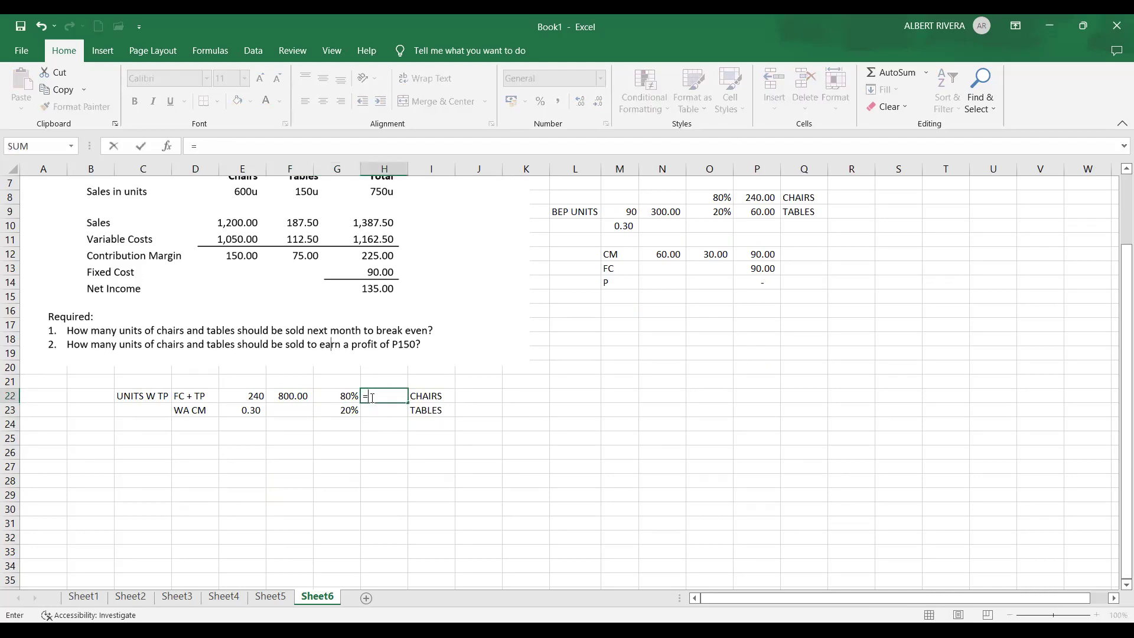
pyautogui.click(295, 397)
pyautogui.write('*')
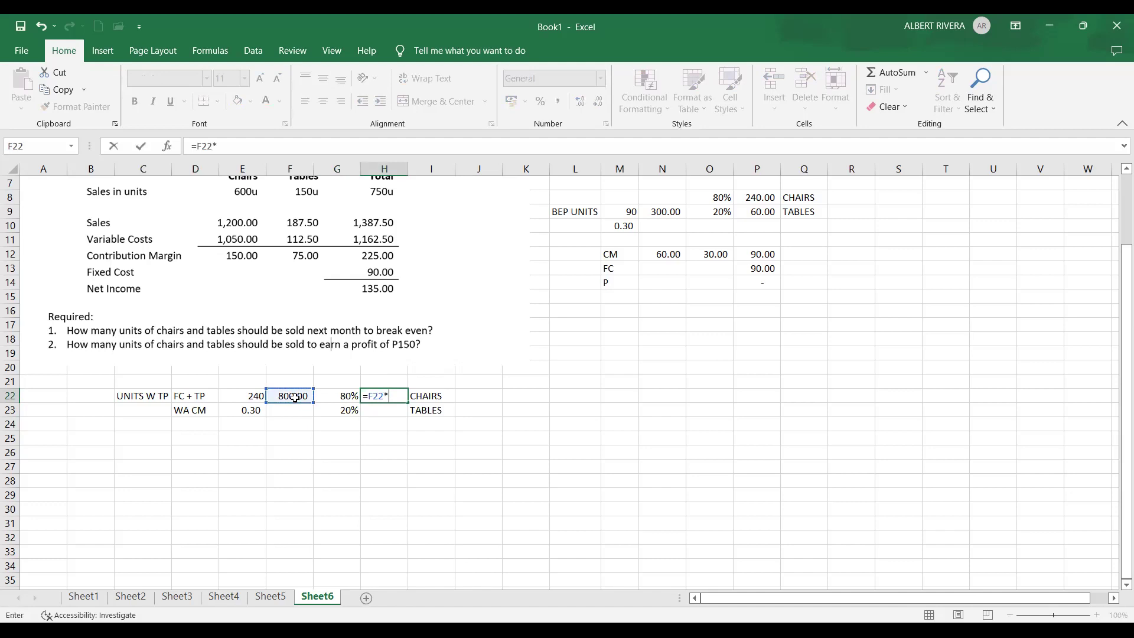
pyautogui.press('Left')
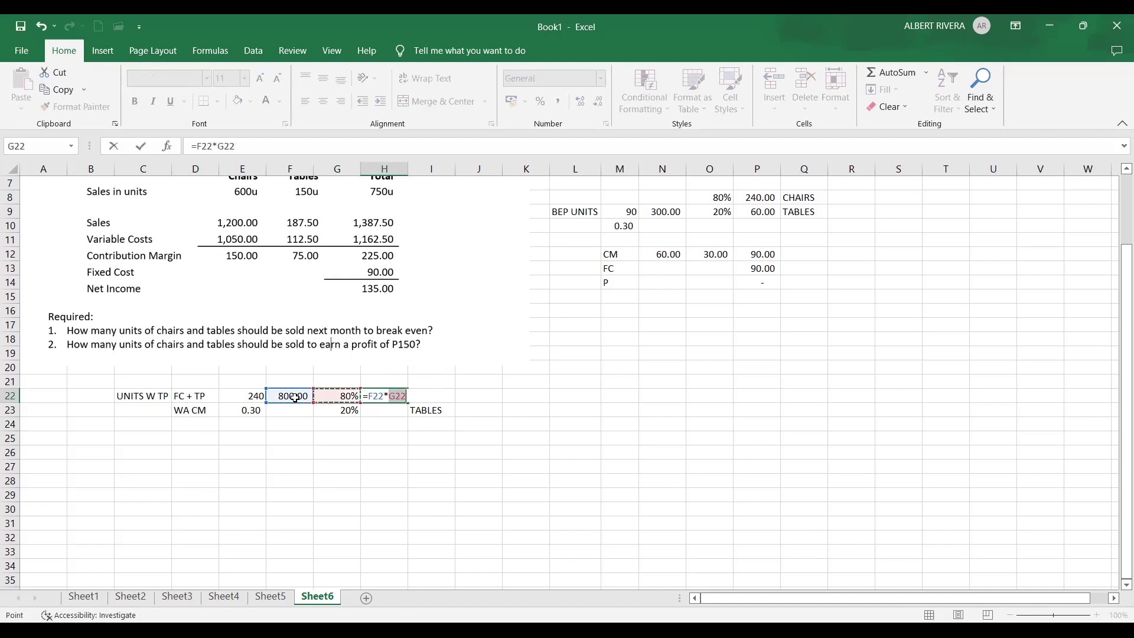
pyautogui.press('Return')
pyautogui.click(380, 395)
pyautogui.click(591, 105)
pyautogui.click(592, 105)
# Step: Calculate the table units in H23 as =F22*G23 and show the result without decimal places
pyautogui.click(396, 412)
pyautogui.write('=')
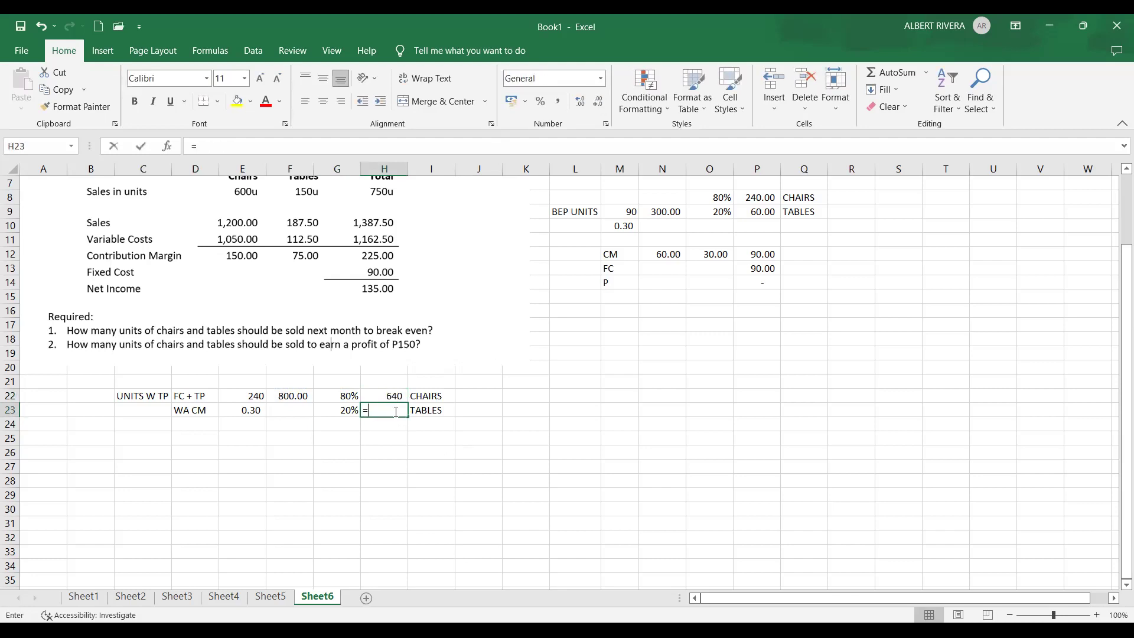
pyautogui.click(284, 394)
pyautogui.write('*')
pyautogui.click(338, 412)
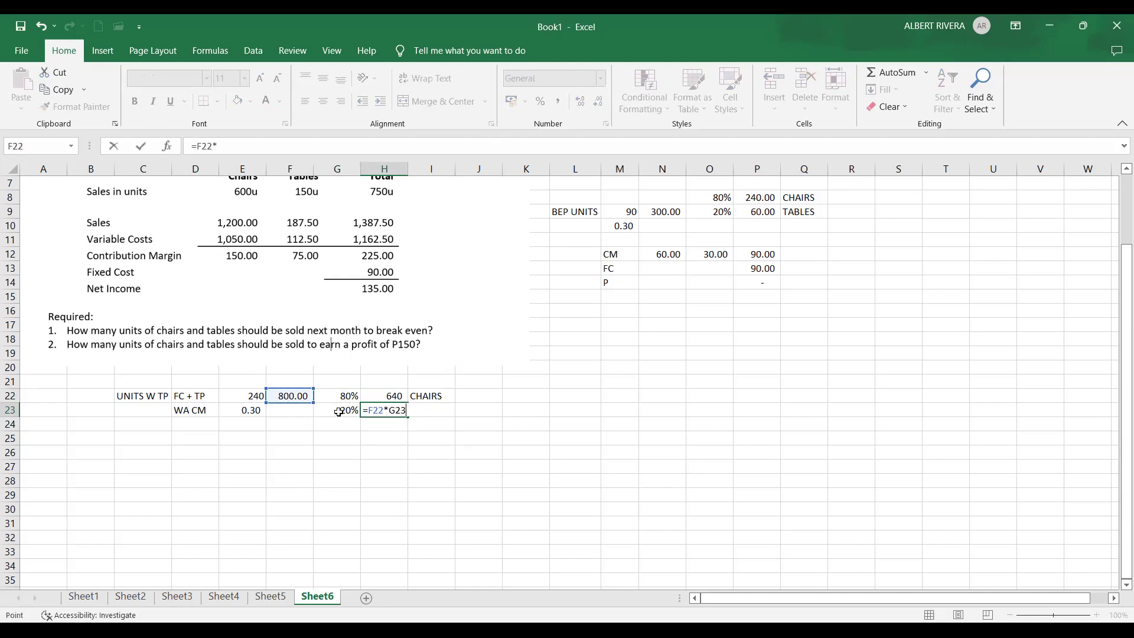
pyautogui.press('Return')
pyautogui.click(384, 410)
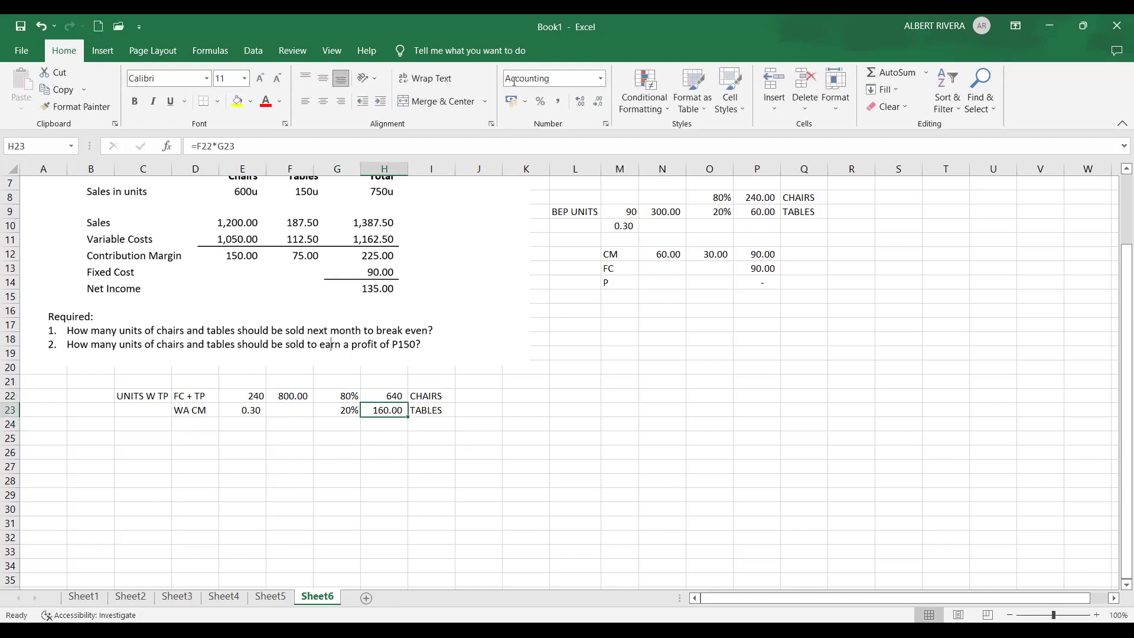
pyautogui.click(597, 107)
pyautogui.click(597, 107)
pyautogui.scroll(-1, 453, 398)
pyautogui.click(411, 411)
pyautogui.scroll(1, 411, 411)
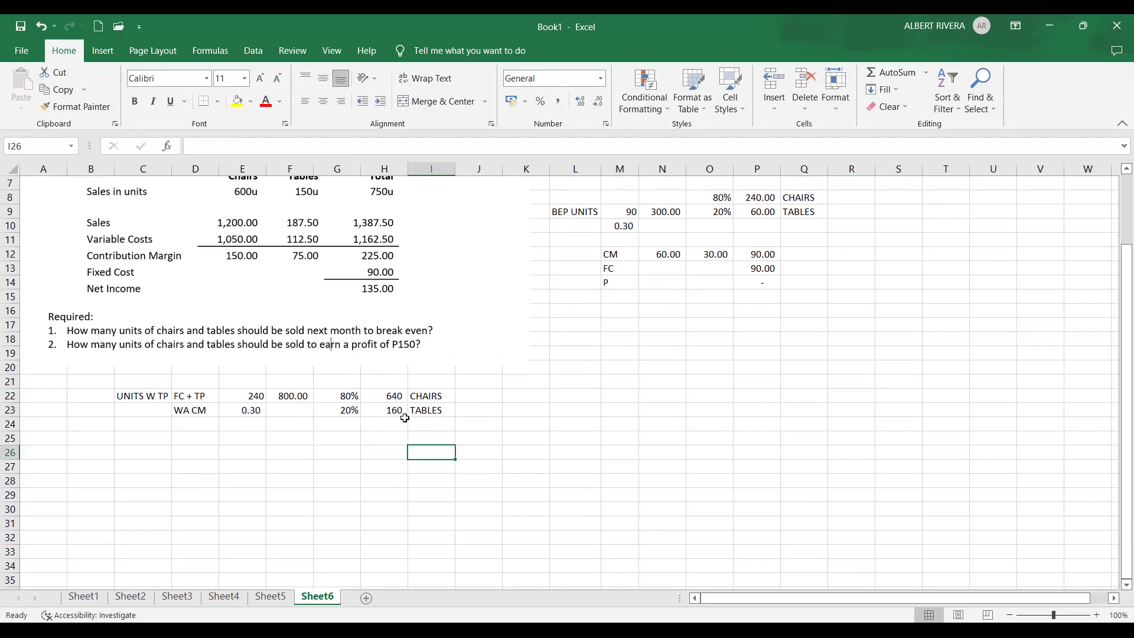
pyautogui.click(401, 395)
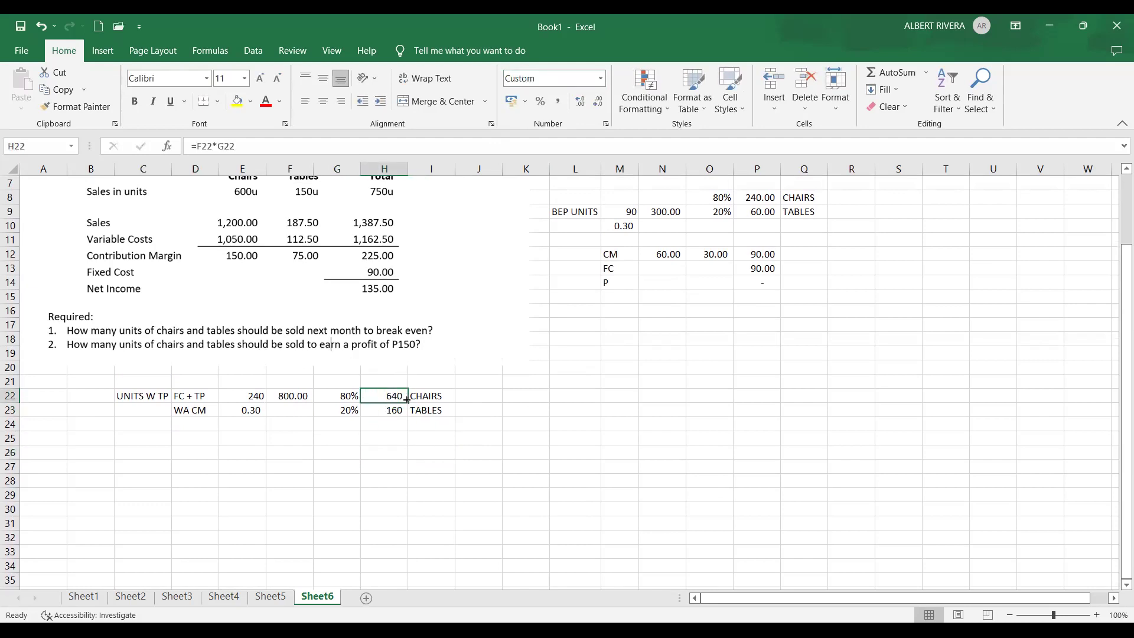
pyautogui.click(399, 417)
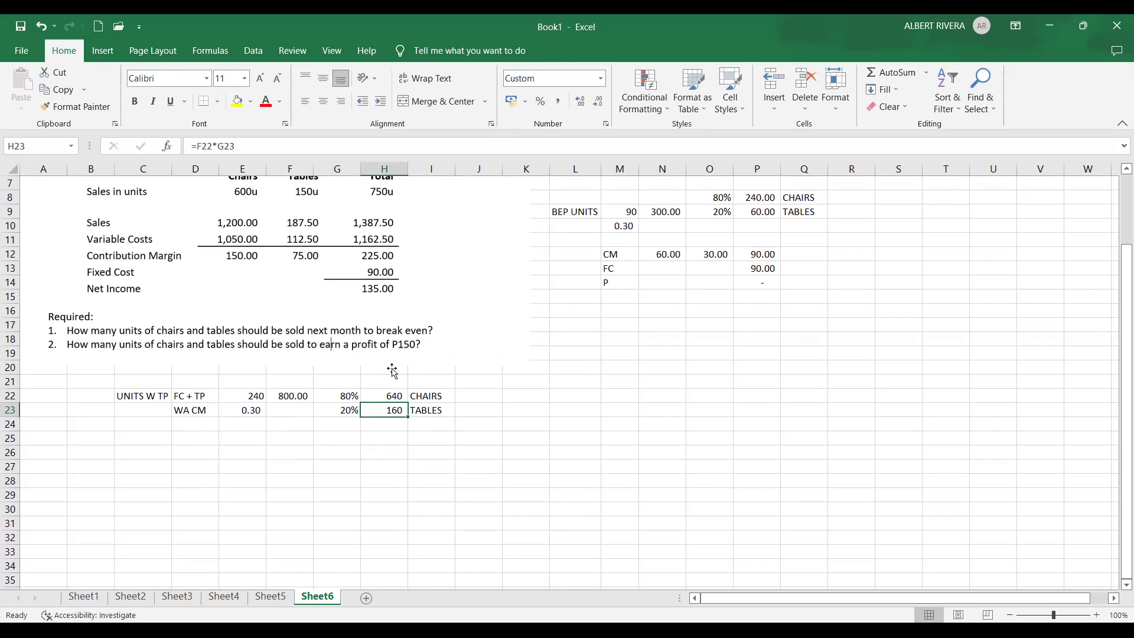
pyautogui.click(221, 466)
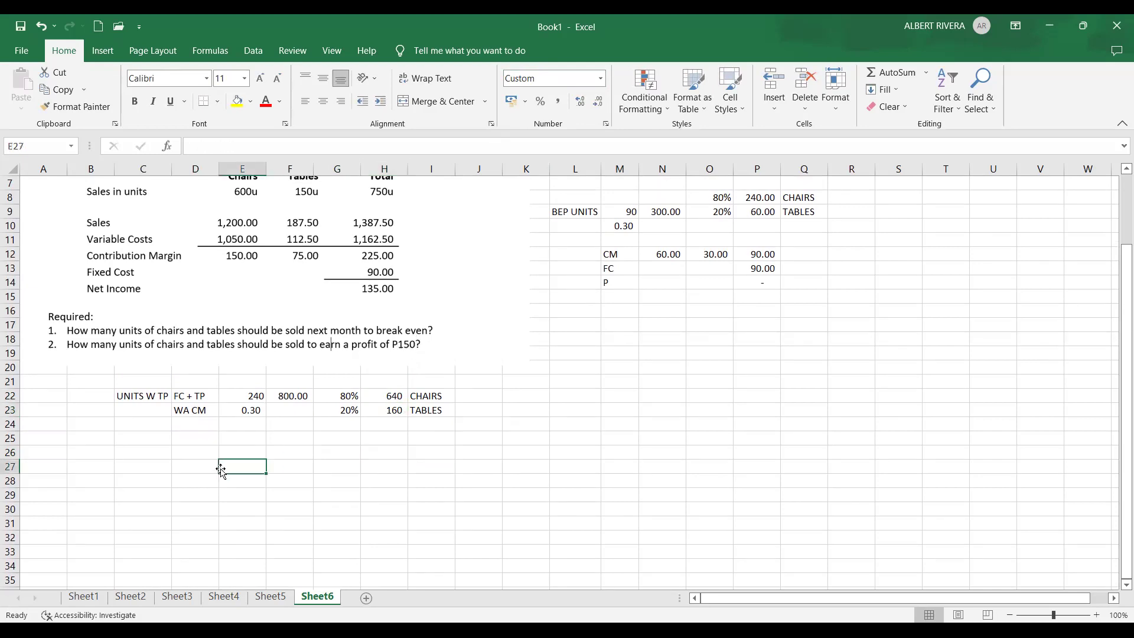
# Step: Enter the proof labels CM, FC and P in D25:D27 below the target-profit units
pyautogui.click(203, 440)
pyautogui.write('CM')
pyautogui.press('Return')
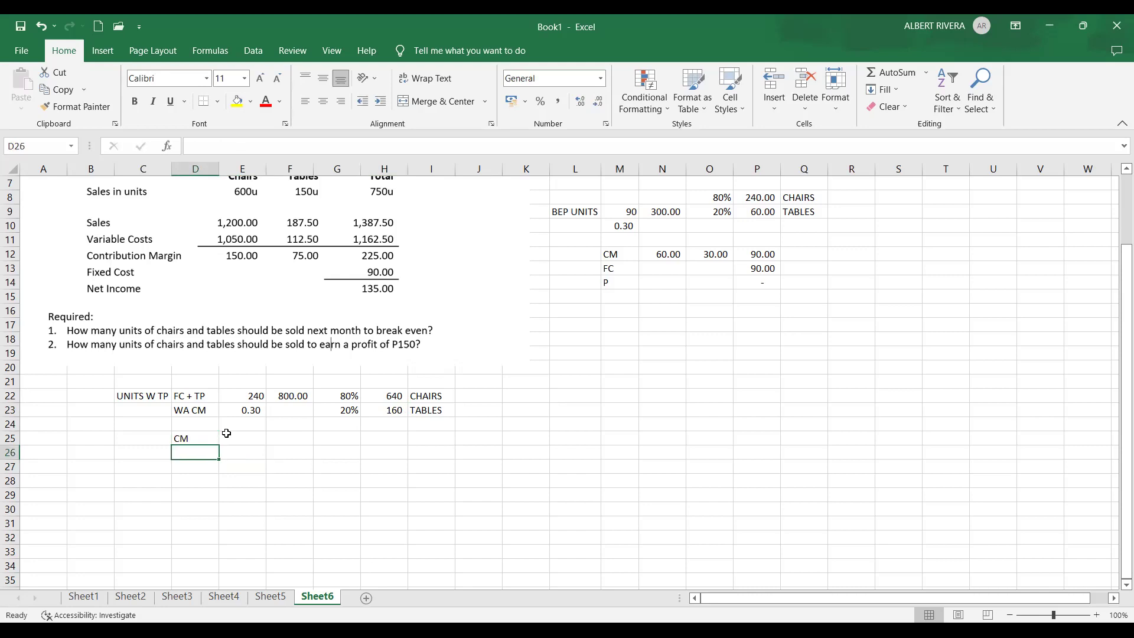
pyautogui.write('FC')
pyautogui.press('Return')
pyautogui.write('P')
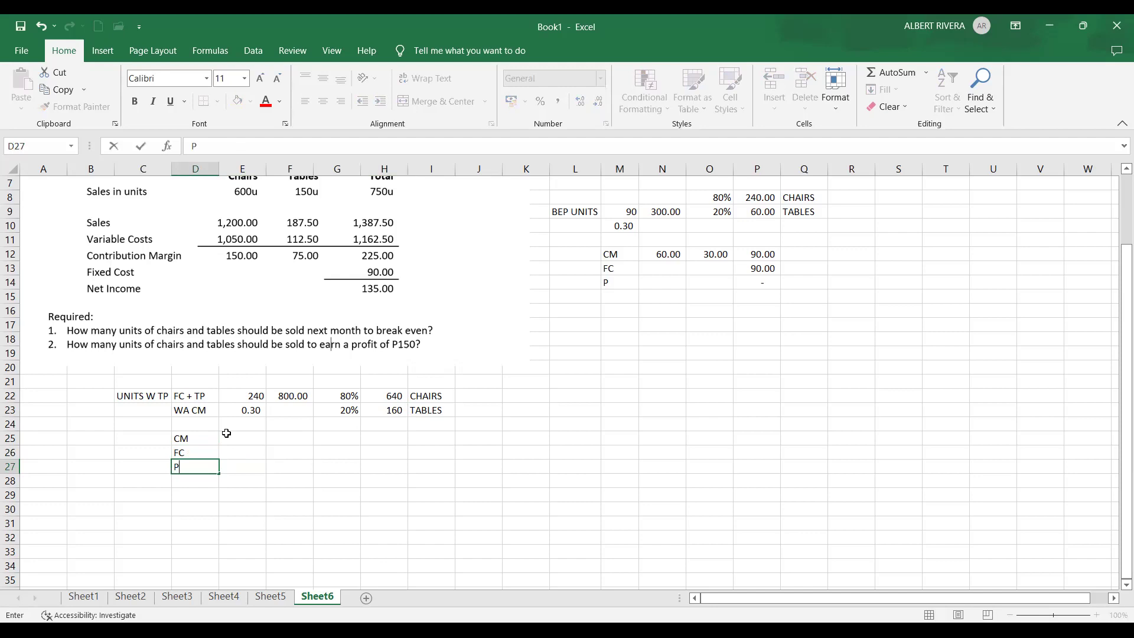
# Step: Calculate the chairs' contribution margin in E25 as =H22*N3, chair units times unit contribution margin
pyautogui.click(227, 435)
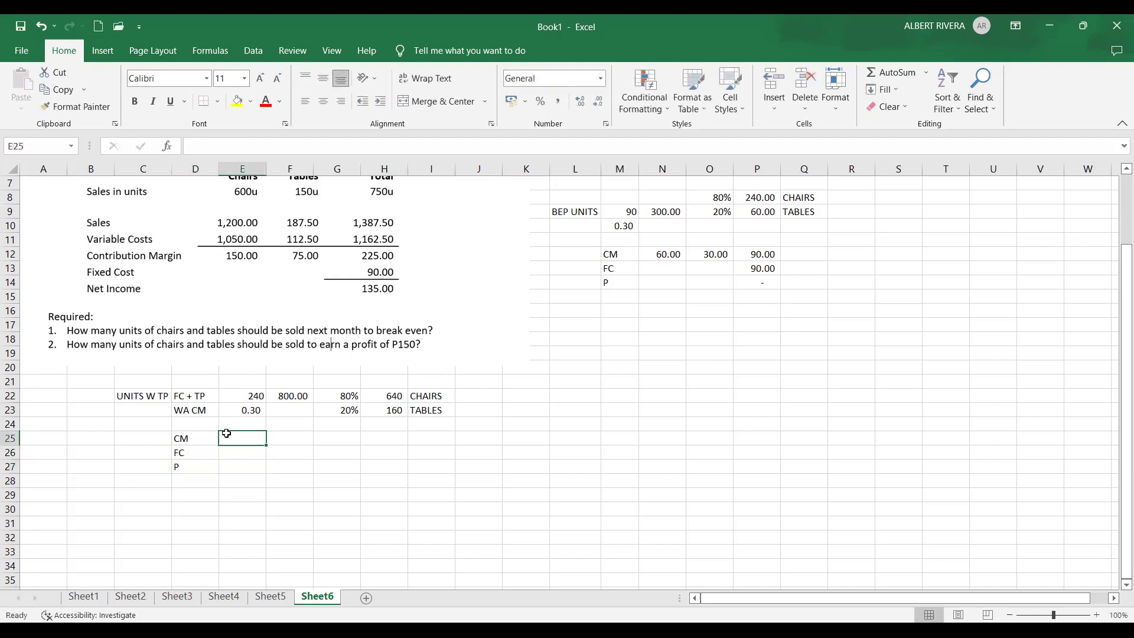
pyautogui.write('=')
pyautogui.click(392, 394)
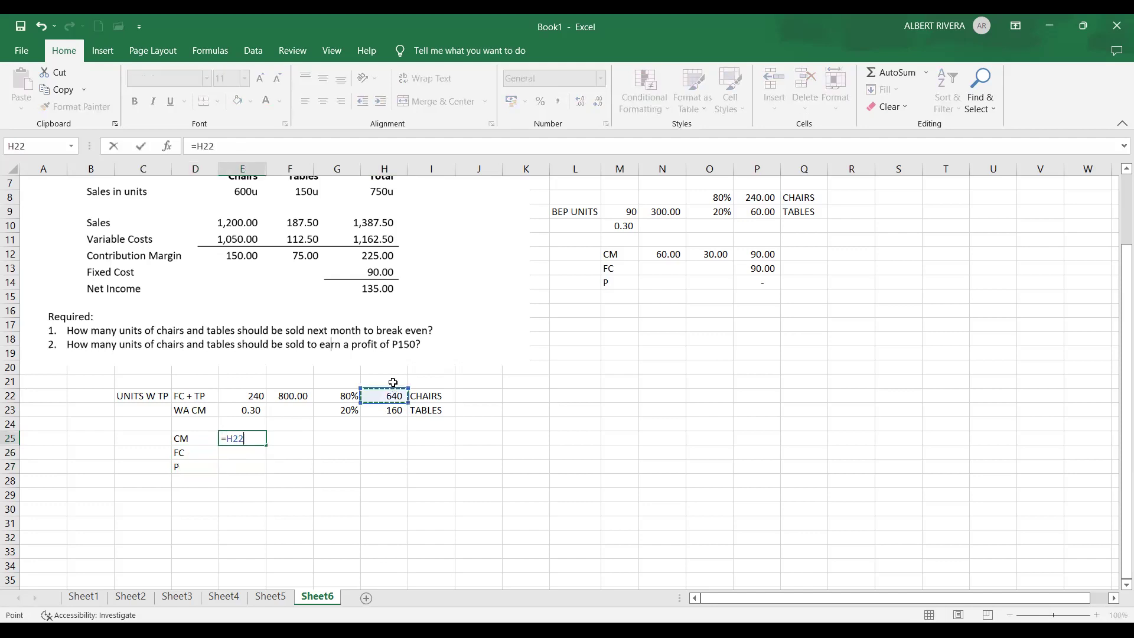
pyautogui.write('*')
pyautogui.scroll(2, 670, 221)
pyautogui.click(674, 218)
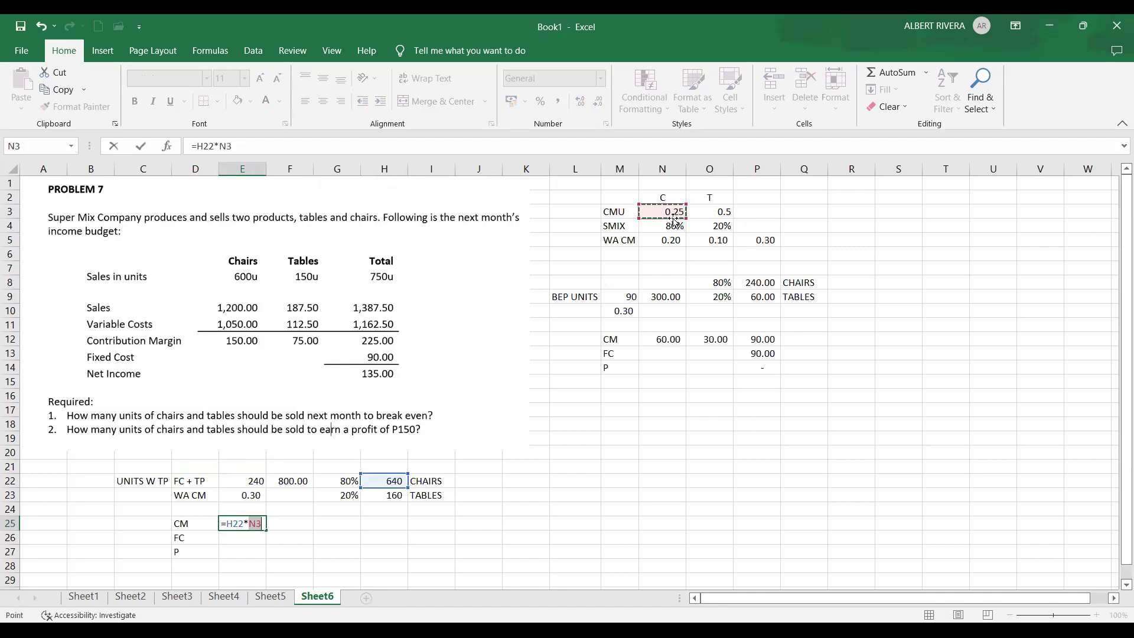
pyautogui.press('Return')
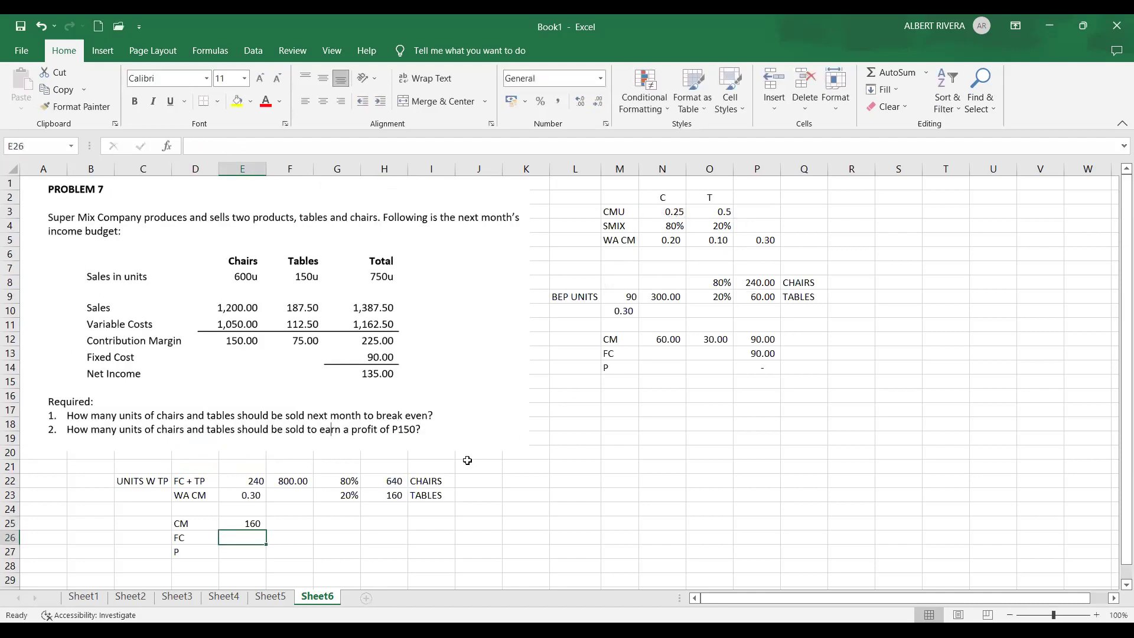
# Step: Calculate the tables' contribution margin in F25 as =H23*O3, table units times unit contribution margin
pyautogui.click(298, 519)
pyautogui.write('=')
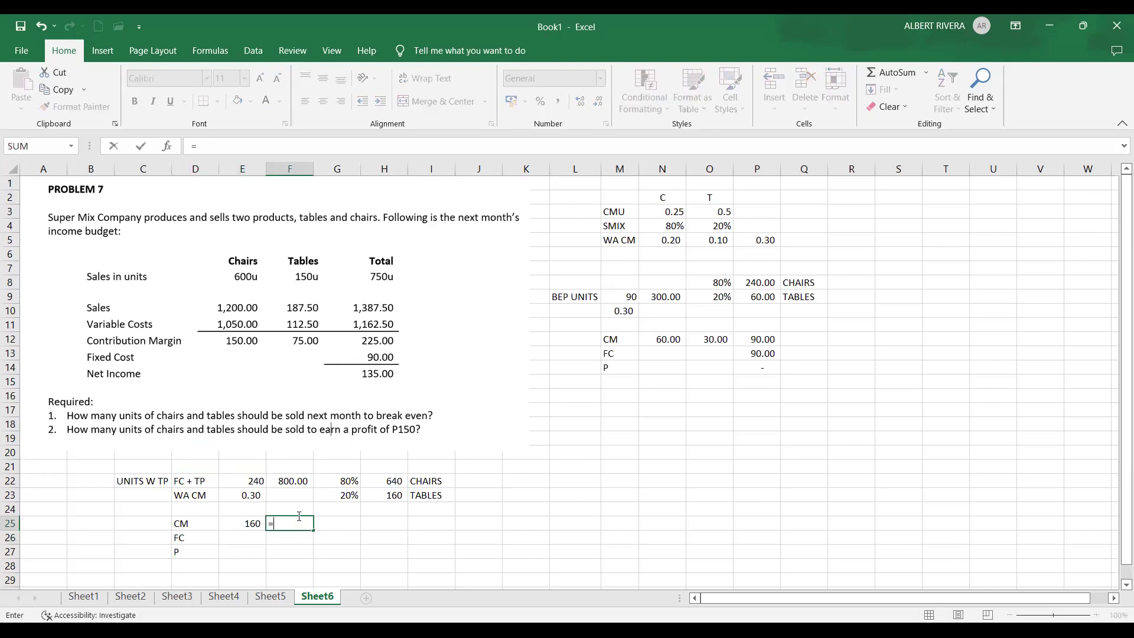
pyautogui.click(394, 495)
pyautogui.write('*')
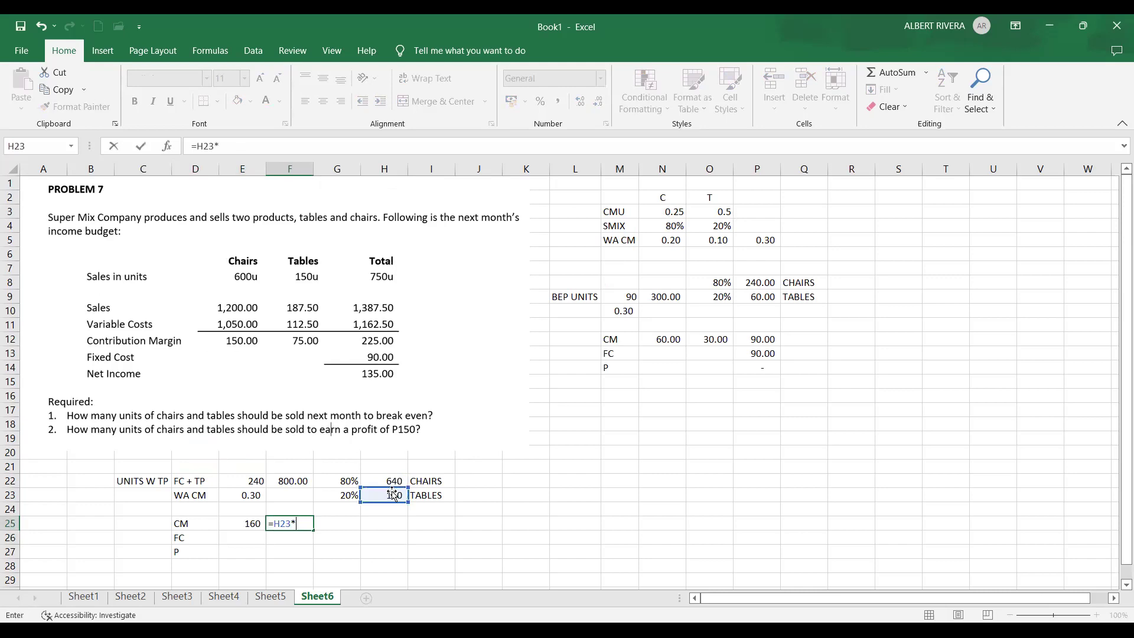
pyautogui.click(724, 210)
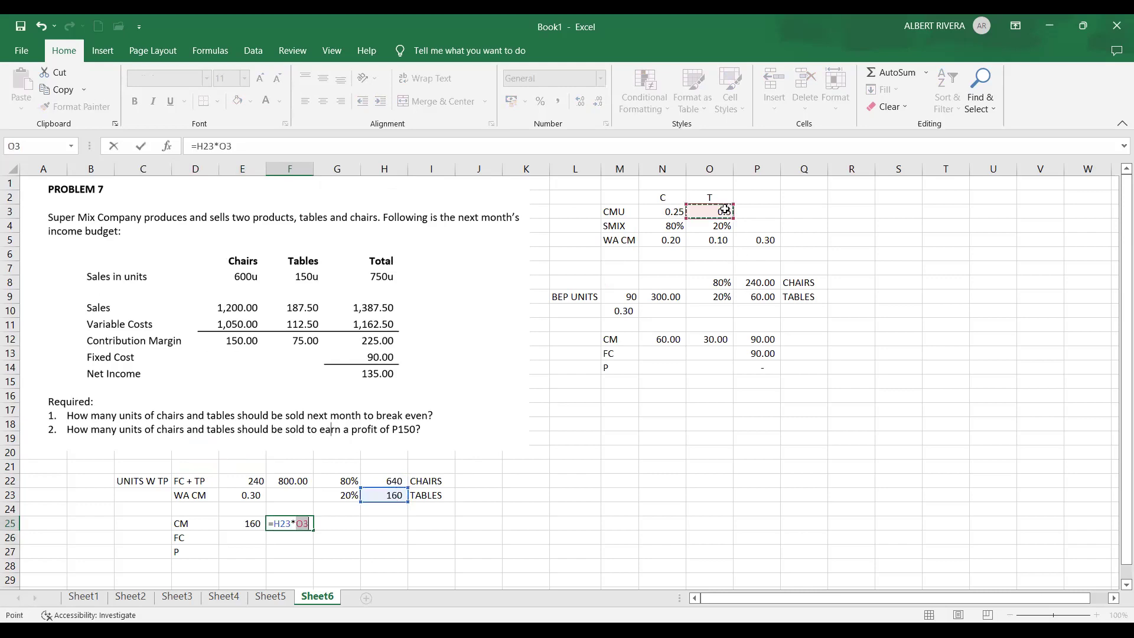
pyautogui.press('Return')
pyautogui.click(444, 508)
# Step: Total the two contribution margins in G25 with AutoSum and enter the fixed cost of 90 in G26
pyautogui.click(331, 524)
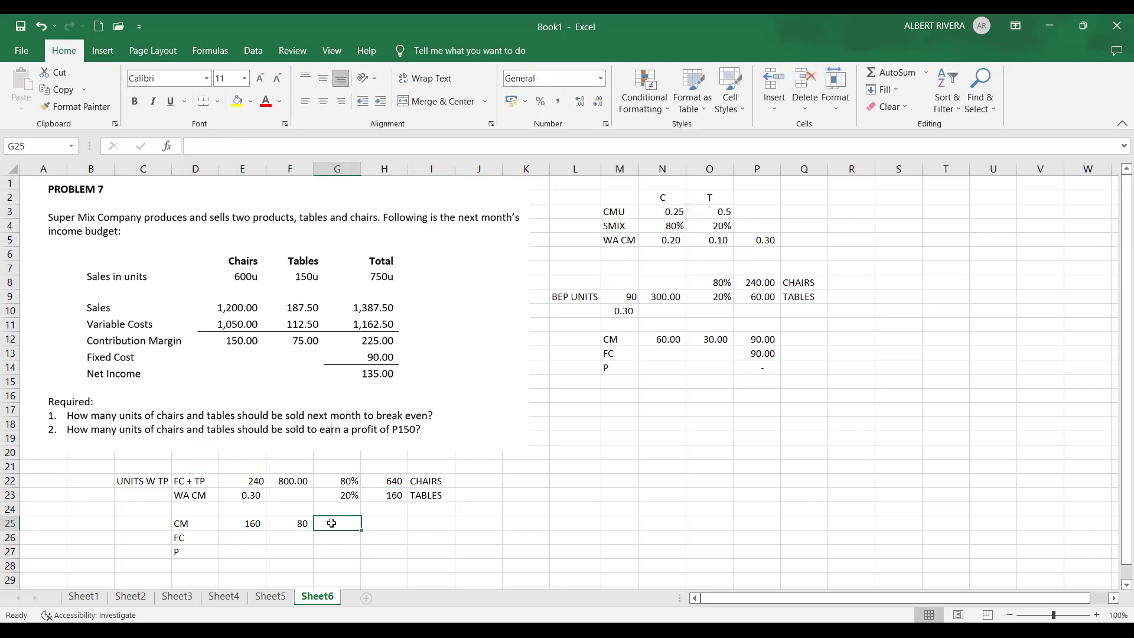
pyautogui.click(889, 75)
pyautogui.press('Return')
pyautogui.scroll(-1, 710, 384)
pyautogui.scroll(1, 711, 384)
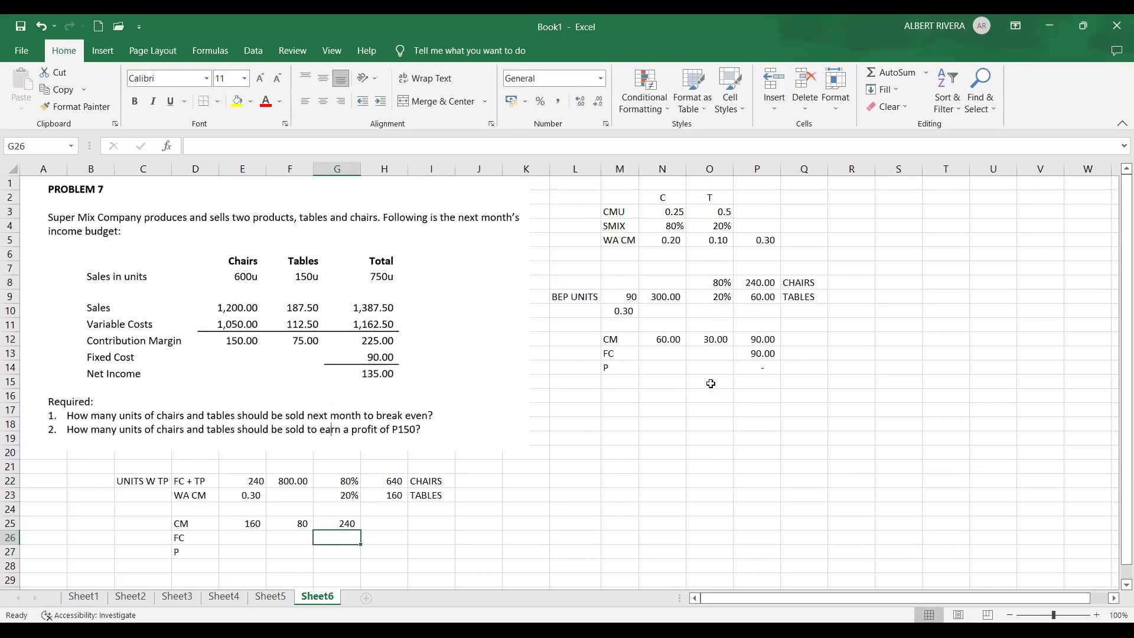
pyautogui.write('90')
pyautogui.press('Return')
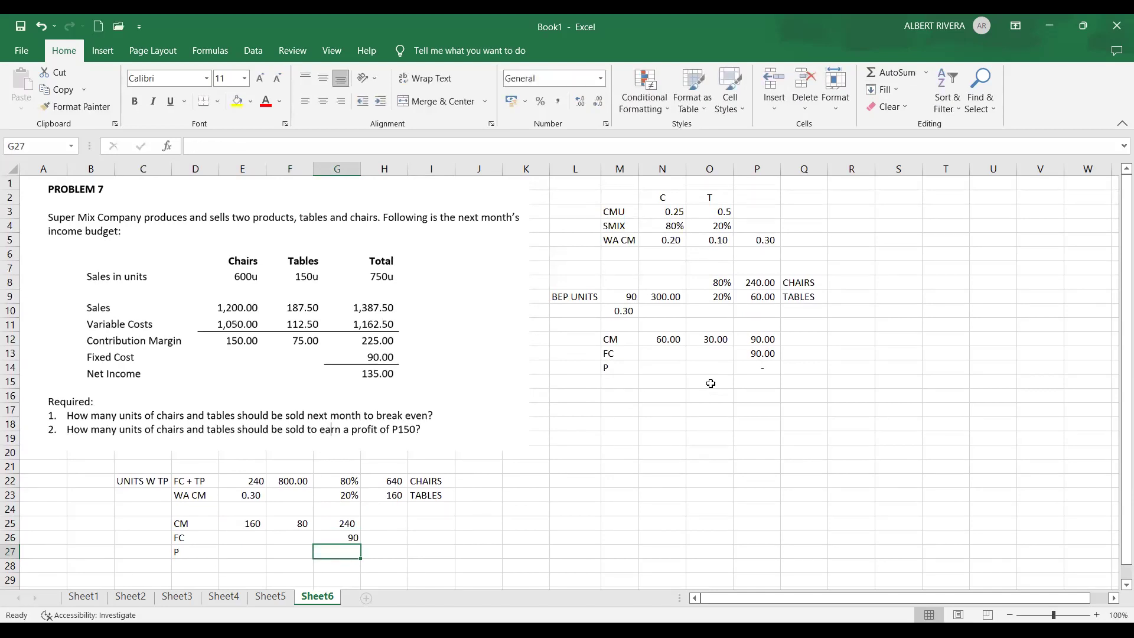
# Step: Calculate the profit in G27 as =G25-G26 and fill that cell yellow
pyautogui.write('=')
pyautogui.press('Up')
pyautogui.press('Up')
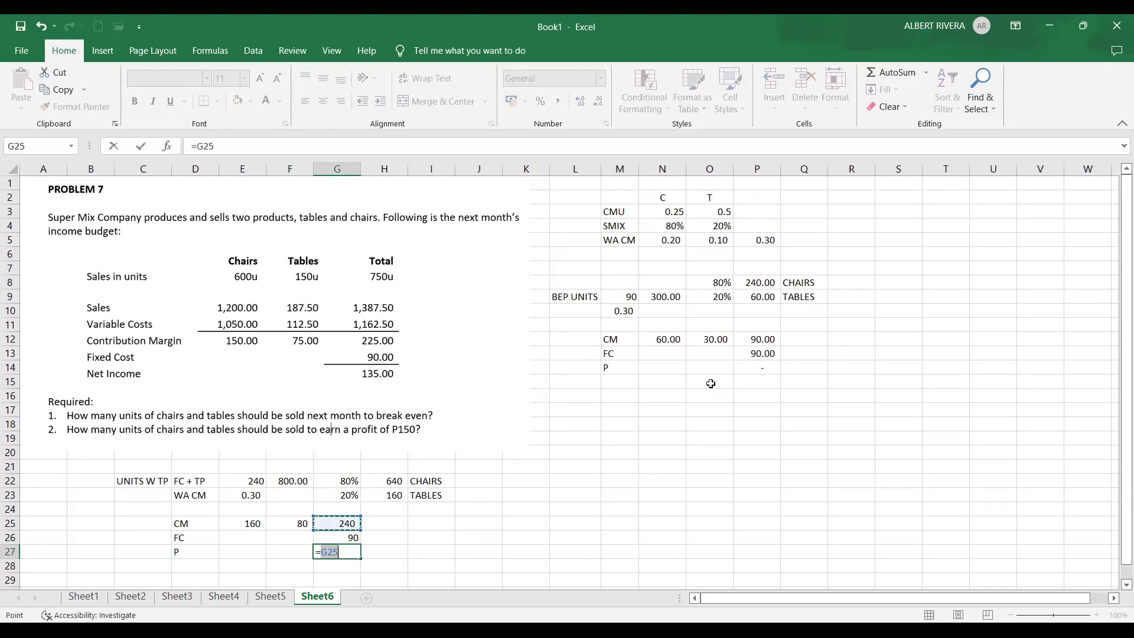
pyautogui.write('-')
pyautogui.press('Up')
pyautogui.press('Down')
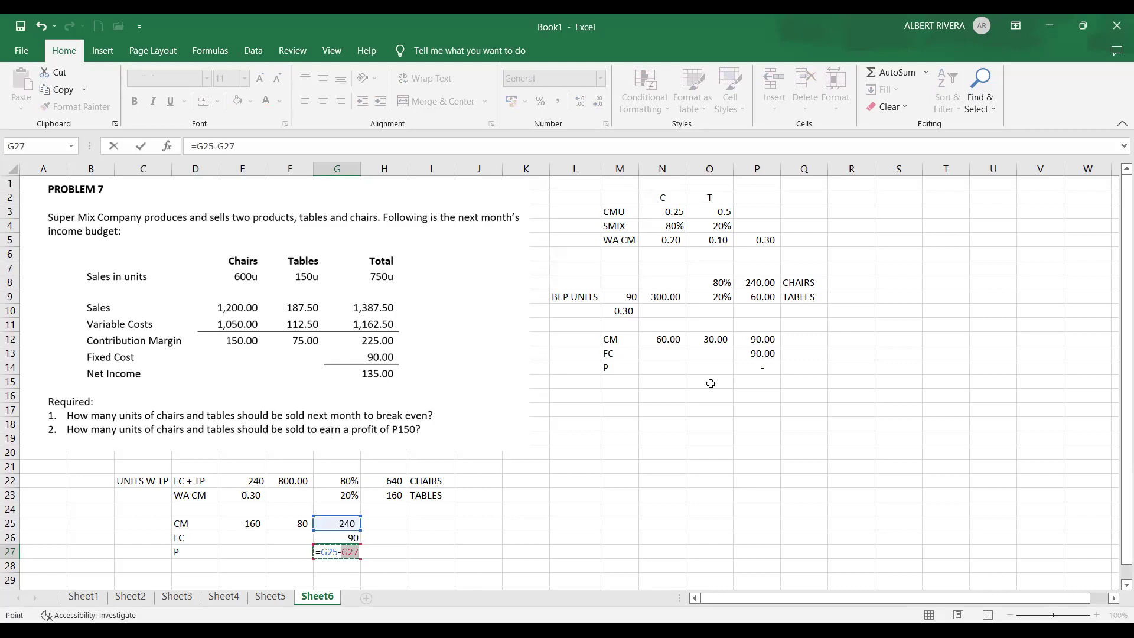
pyautogui.scroll(-2, 279, 455)
pyautogui.press('Up')
pyautogui.hotkey('ctrl', 'Return')
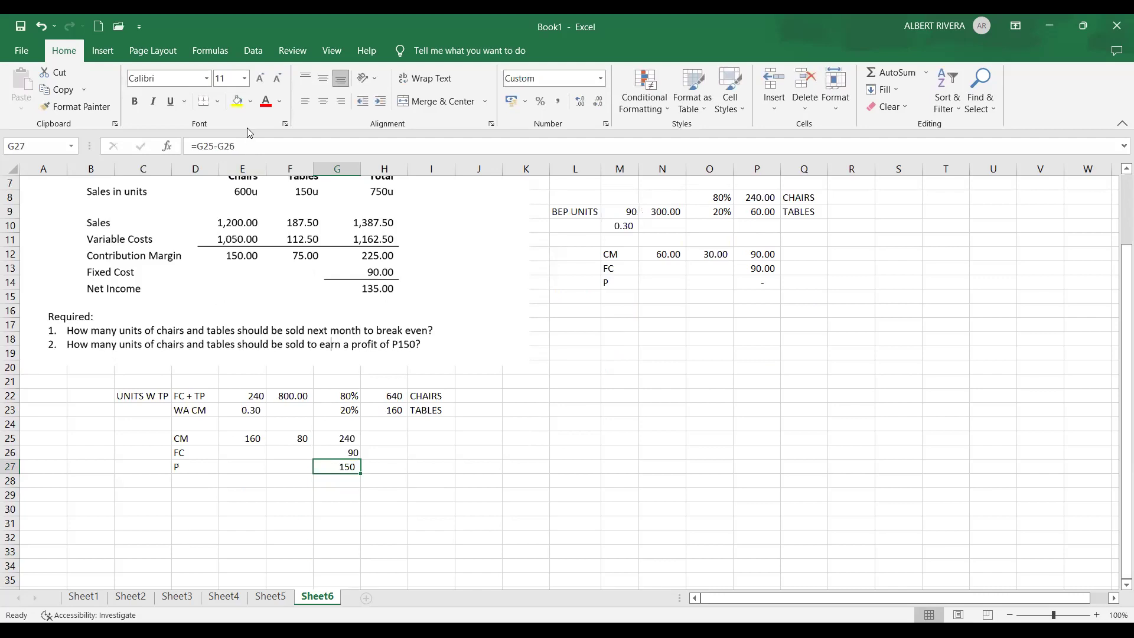
pyautogui.click(238, 101)
pyautogui.click(475, 451)
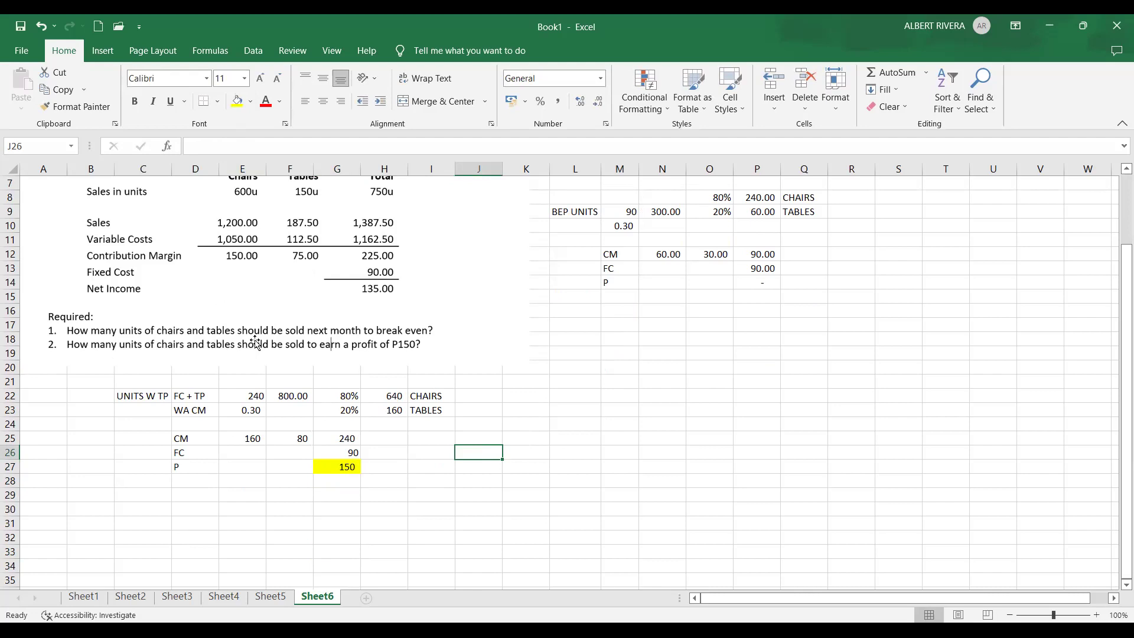
# Step: Review the total units in F22 and the chairs' sales mix in G22 alongside the Problem 7 data
pyautogui.click(286, 398)
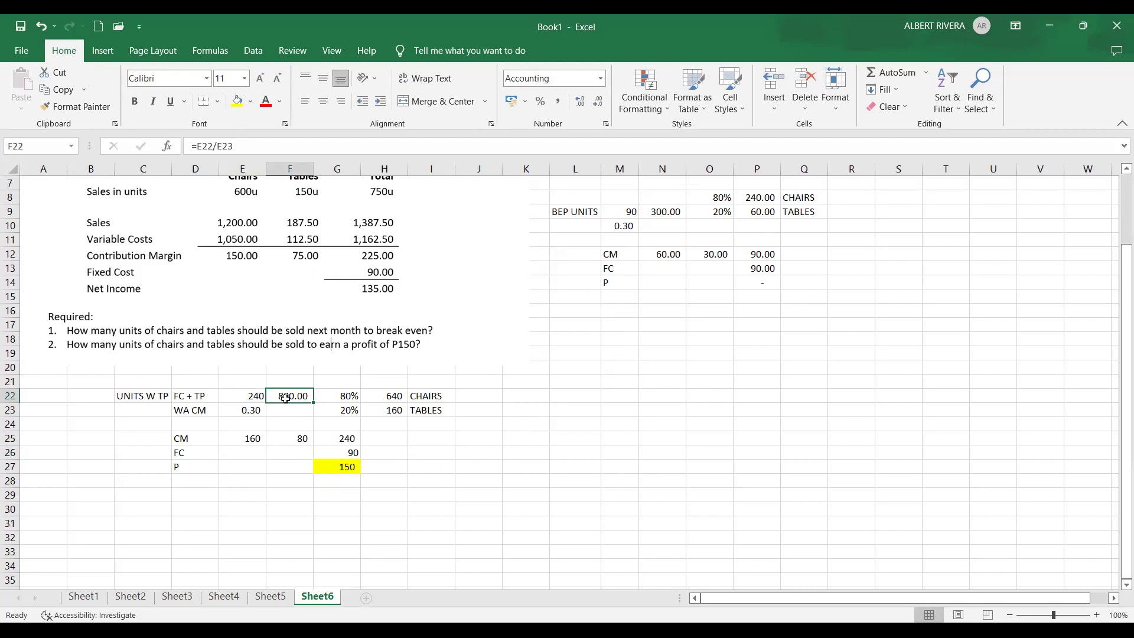
pyautogui.click(288, 410)
pyautogui.click(295, 396)
pyautogui.click(295, 409)
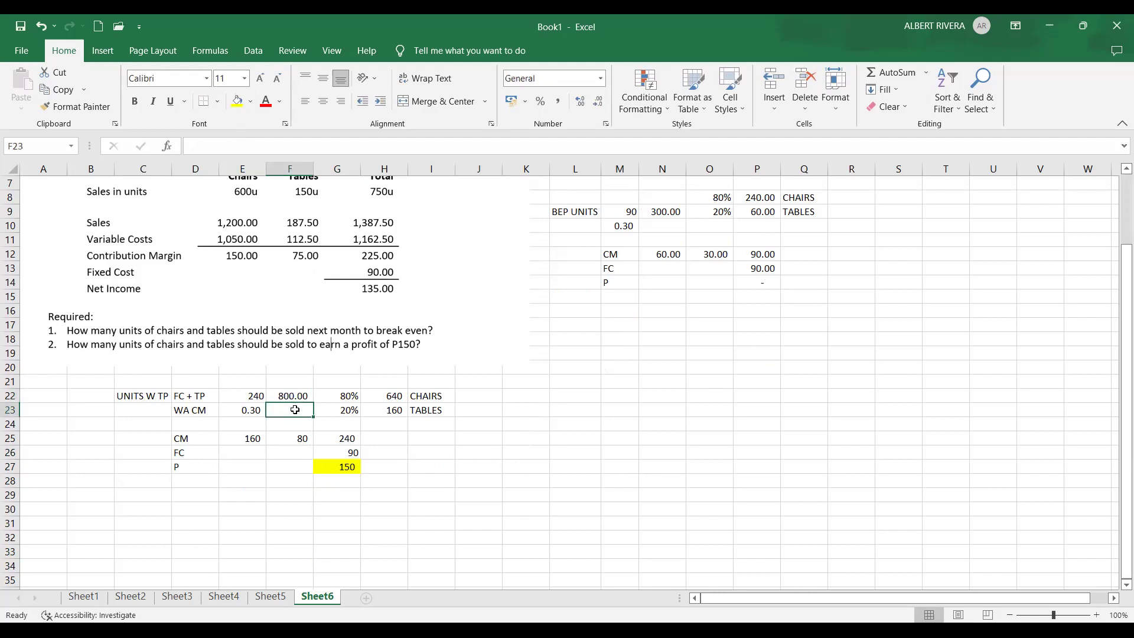
pyautogui.click(301, 391)
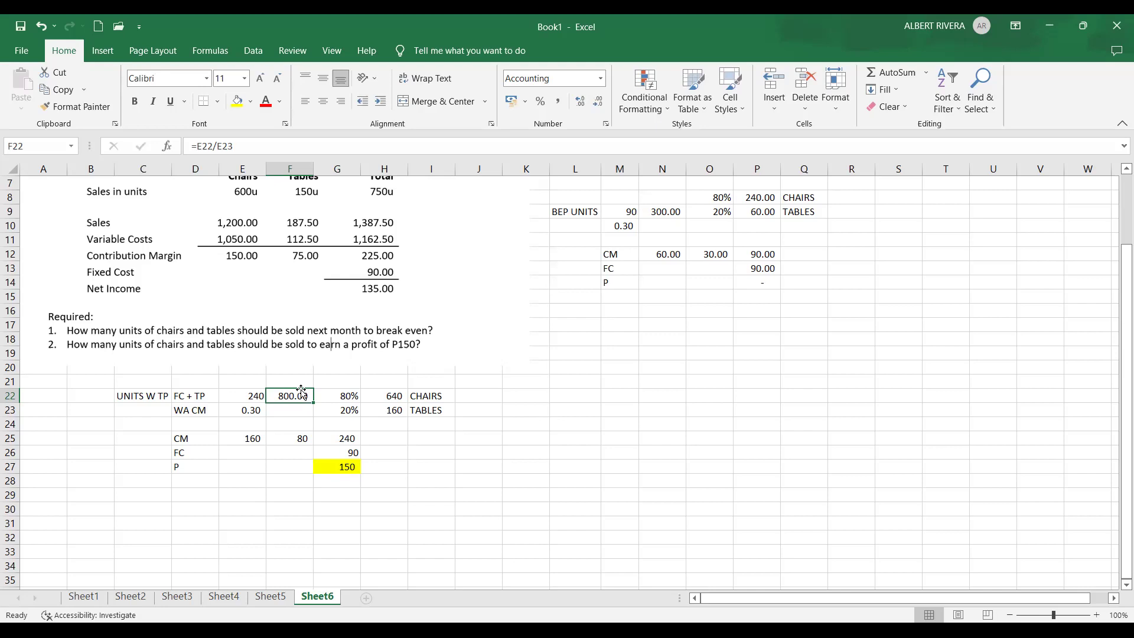
pyautogui.click(367, 425)
pyautogui.click(345, 401)
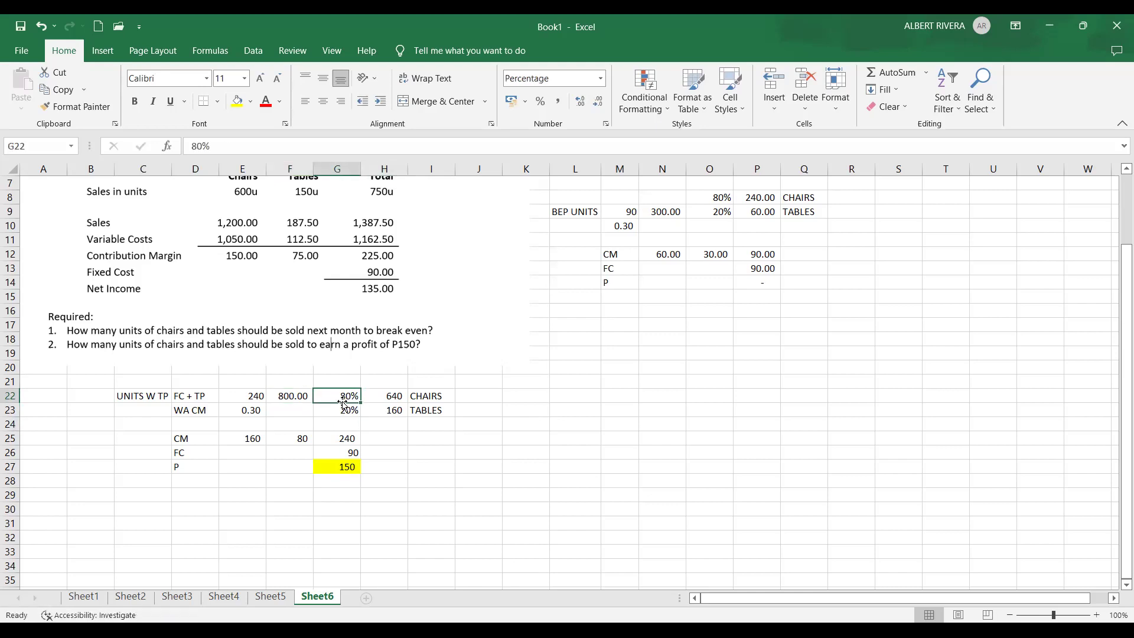
pyautogui.scroll(2, 357, 423)
pyautogui.scroll(1, 365, 443)
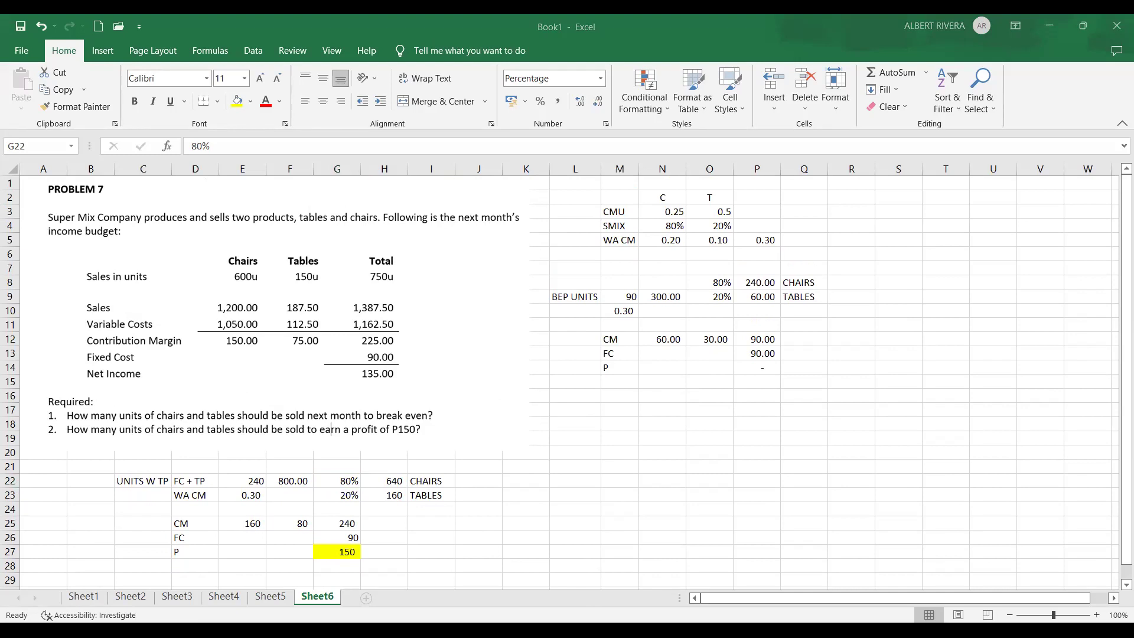
# Step: Switch to the MS-03 document in Word and read Problem 8's umbrella data and break-even requirements
pyautogui.hotkey('alt', 'Tab')
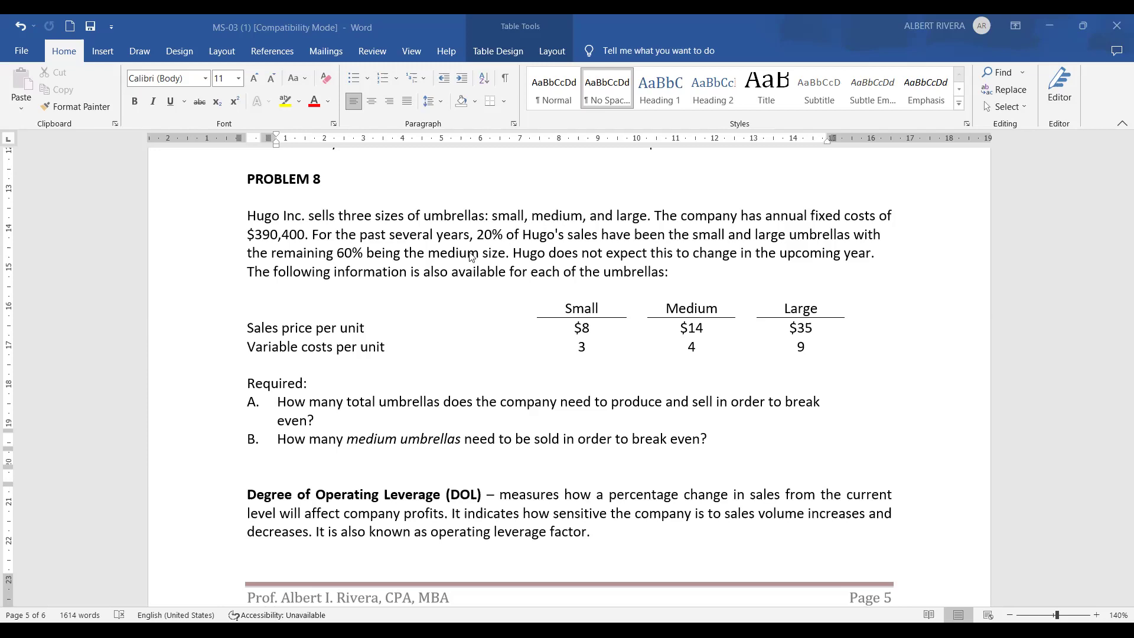
pyautogui.scroll(-1, 549, 283)
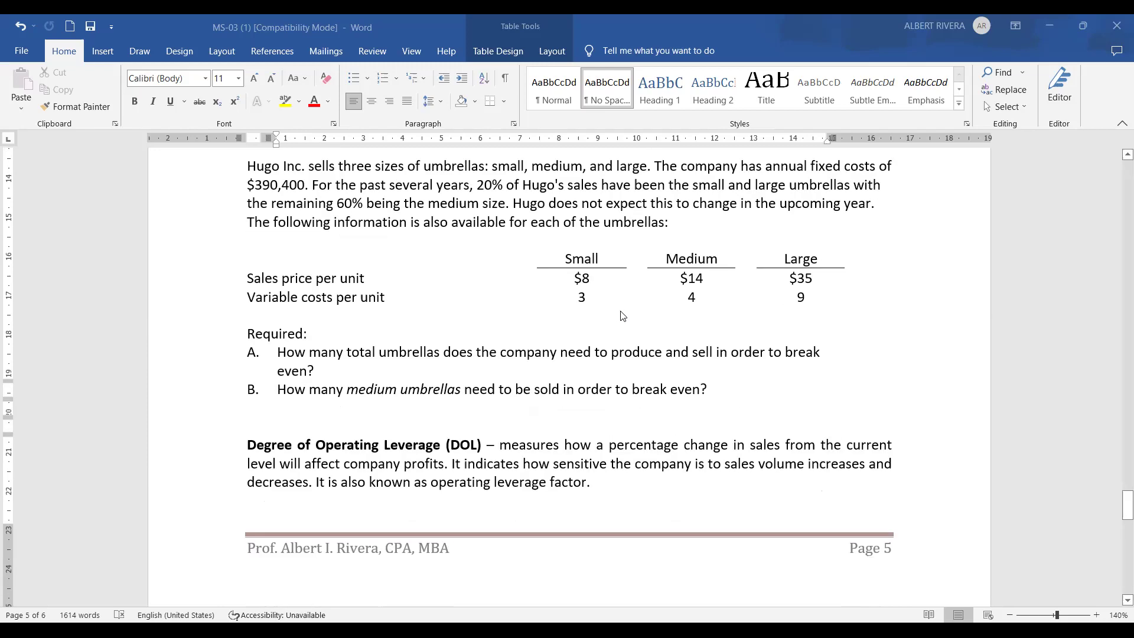
pyautogui.scroll(1, 608, 320)
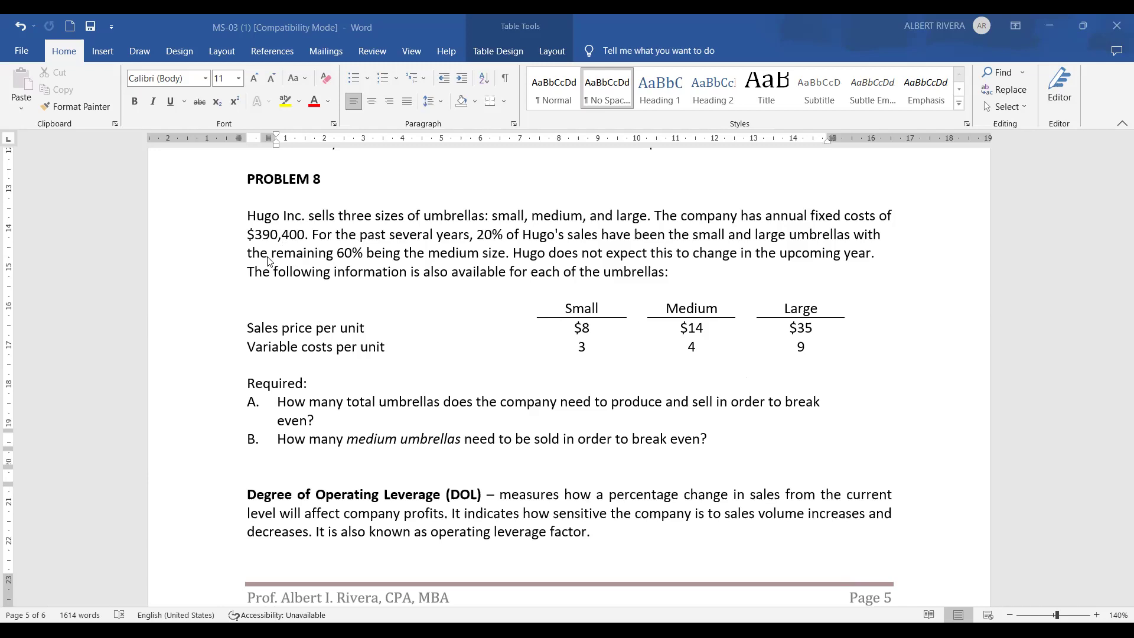
pyautogui.scroll(-1, 273, 390)
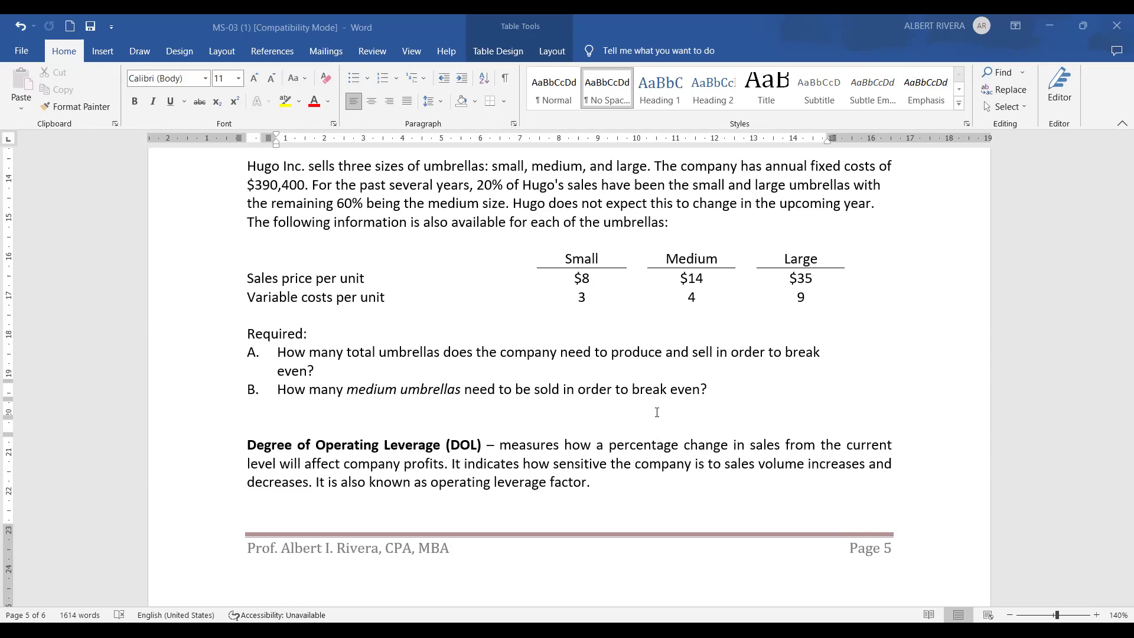
# Step: Reread Problem 8's sales mix, unit prices and costs, and requirements in the handout, and switch to the Problem 8 sheet in Excel
pyautogui.scroll(1, 619, 464)
pyautogui.scroll(-4, 630, 462)
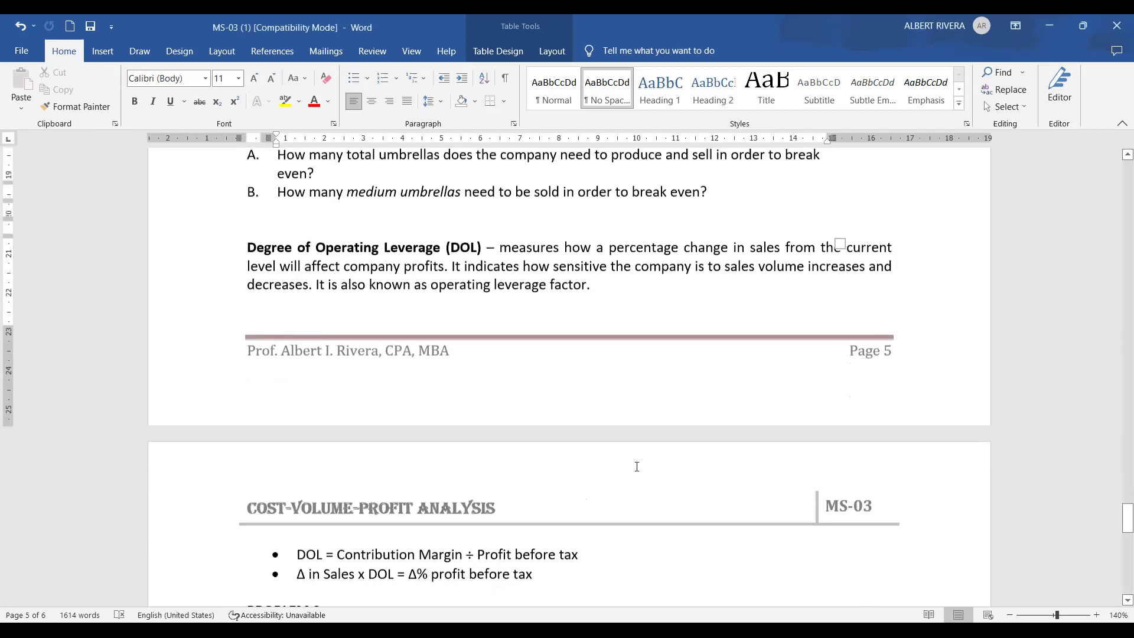
pyautogui.scroll(3, 636, 467)
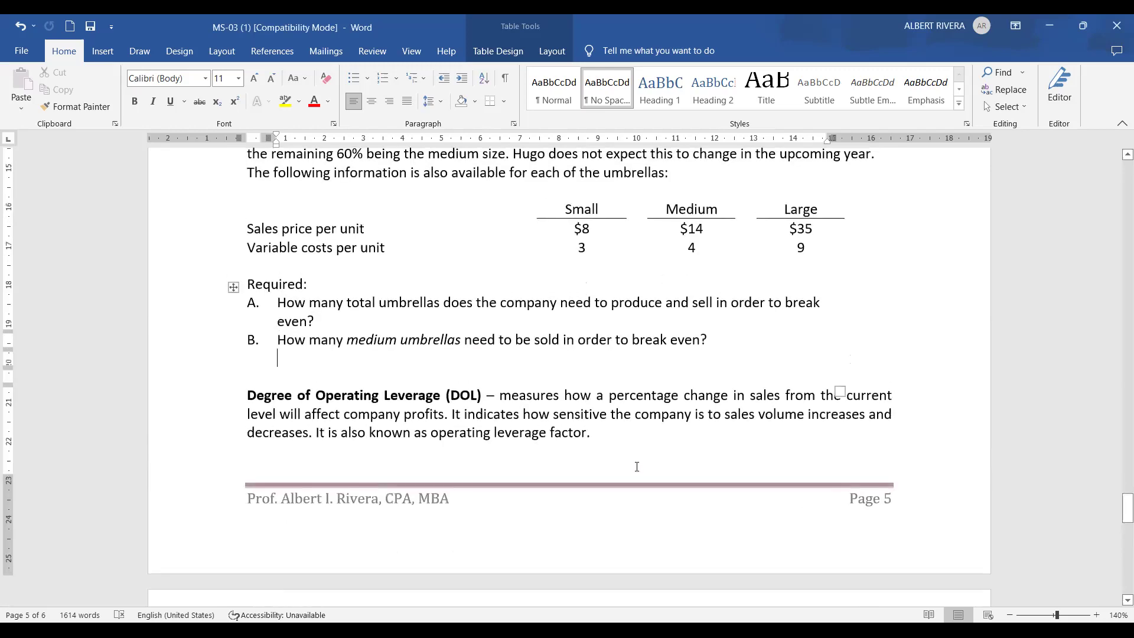
pyautogui.scroll(2, 636, 466)
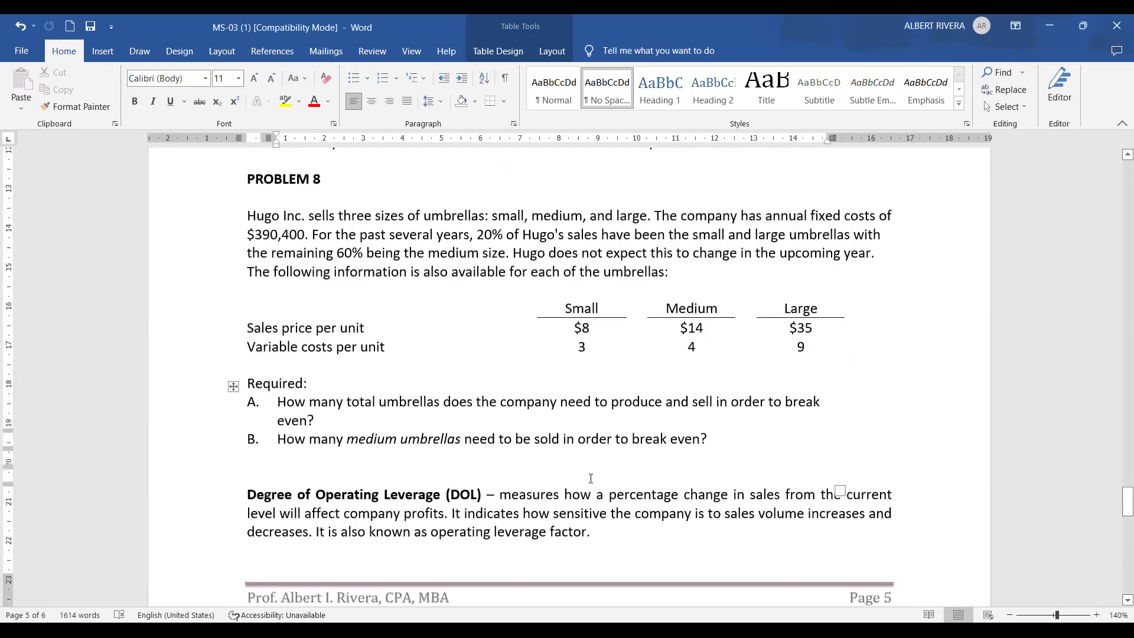
pyautogui.scroll(-1, 578, 482)
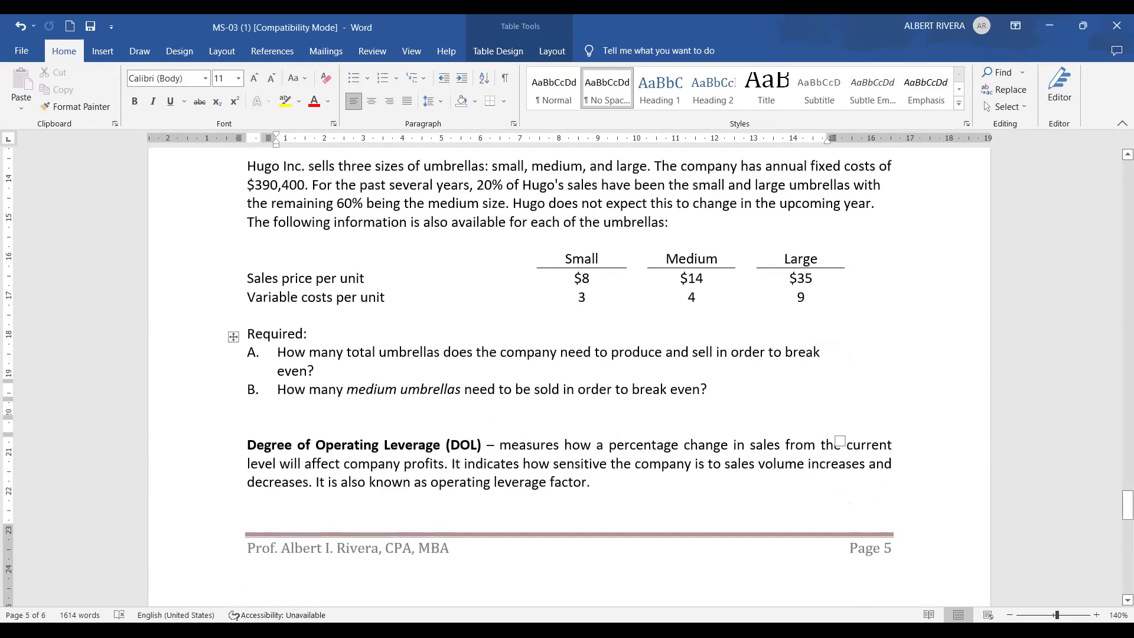
pyautogui.scroll(1, 568, 378)
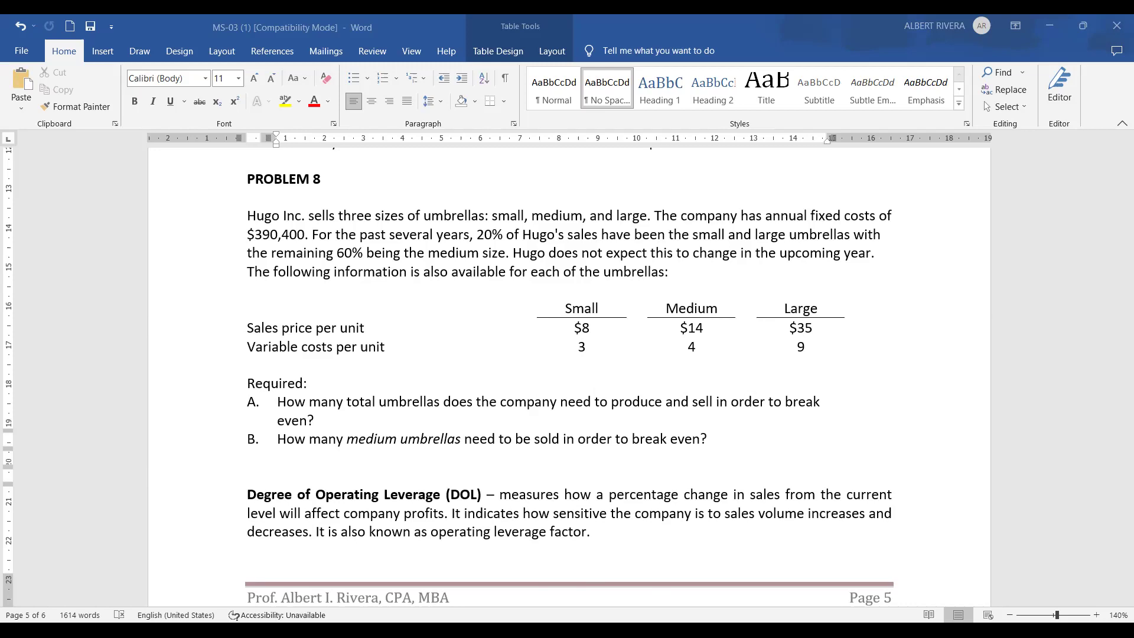
pyautogui.hotkey('alt', 'Tab')
pyautogui.click(614, 509)
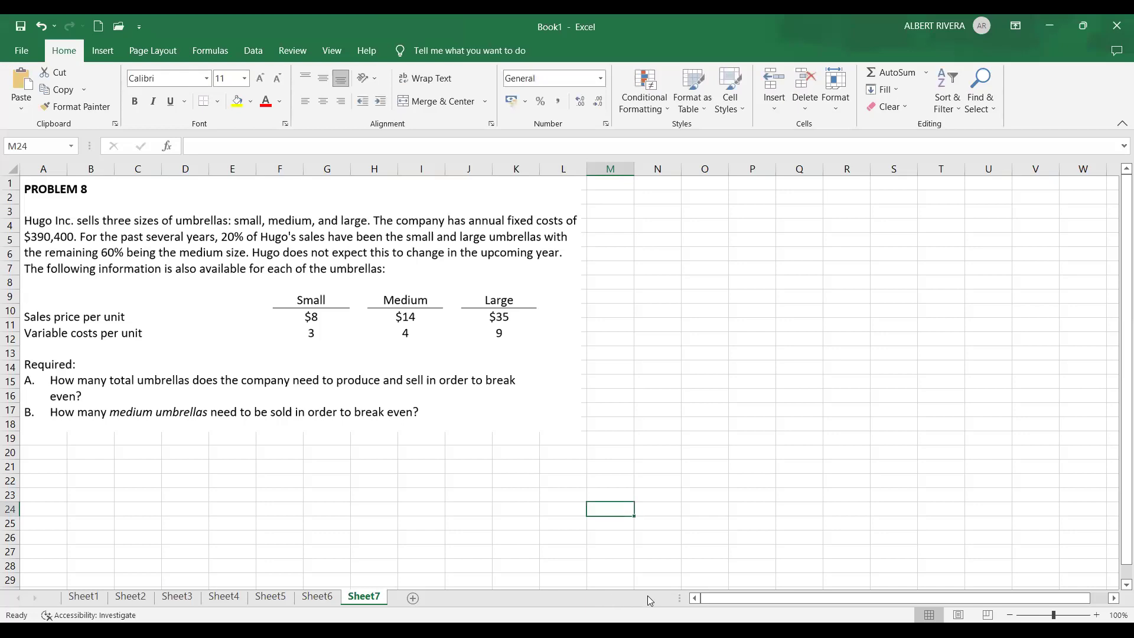
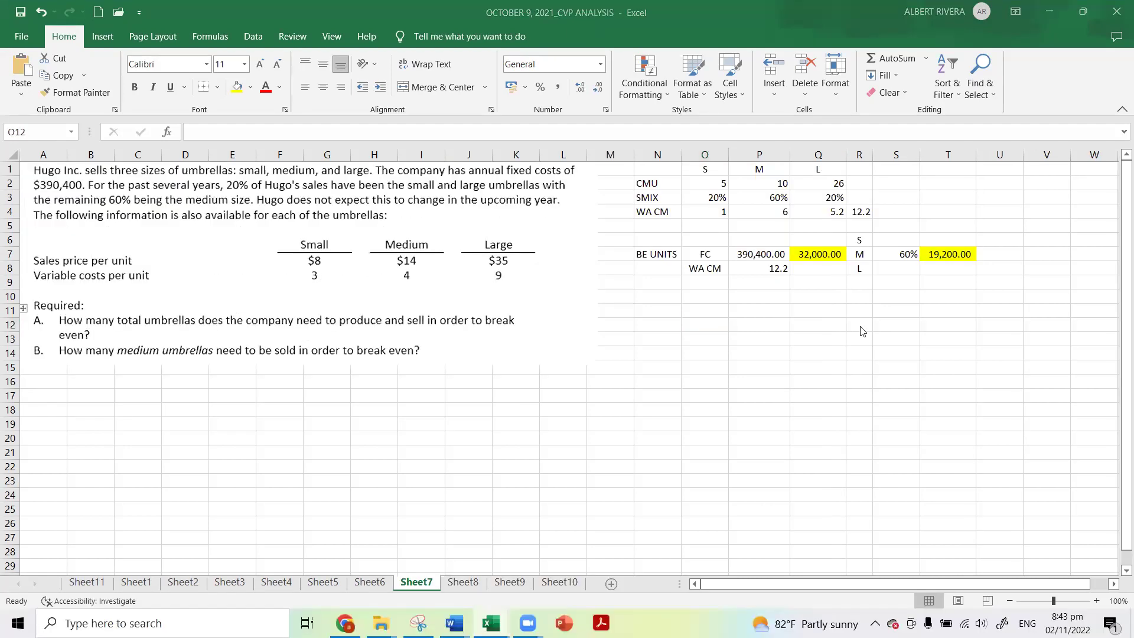
pyautogui.click(343, 408)
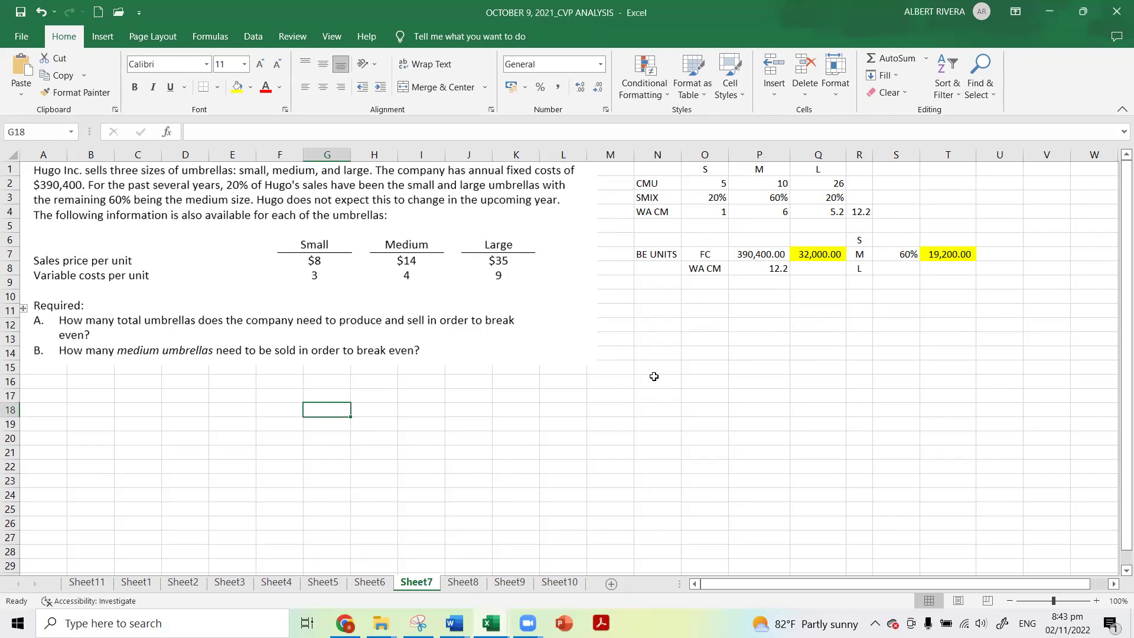
pyautogui.scroll(-5, 645, 398)
pyautogui.scroll(2, 644, 398)
pyautogui.scroll(-2, 644, 398)
pyautogui.scroll(1, 645, 397)
pyautogui.scroll(-1, 645, 398)
pyautogui.scroll(3, 644, 398)
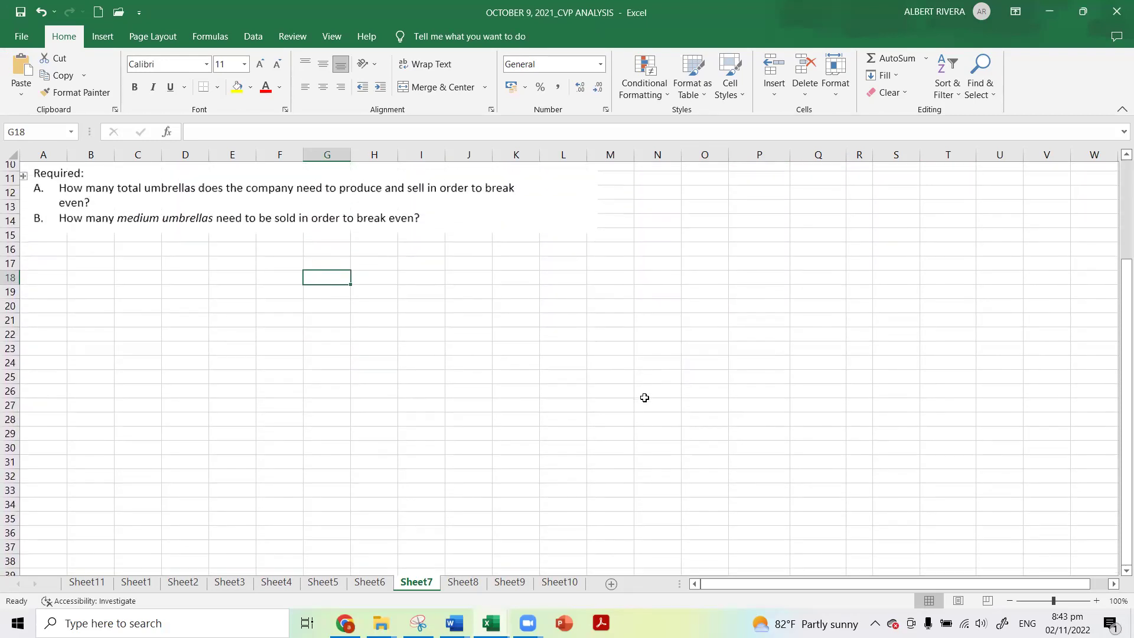
pyautogui.scroll(2, 645, 397)
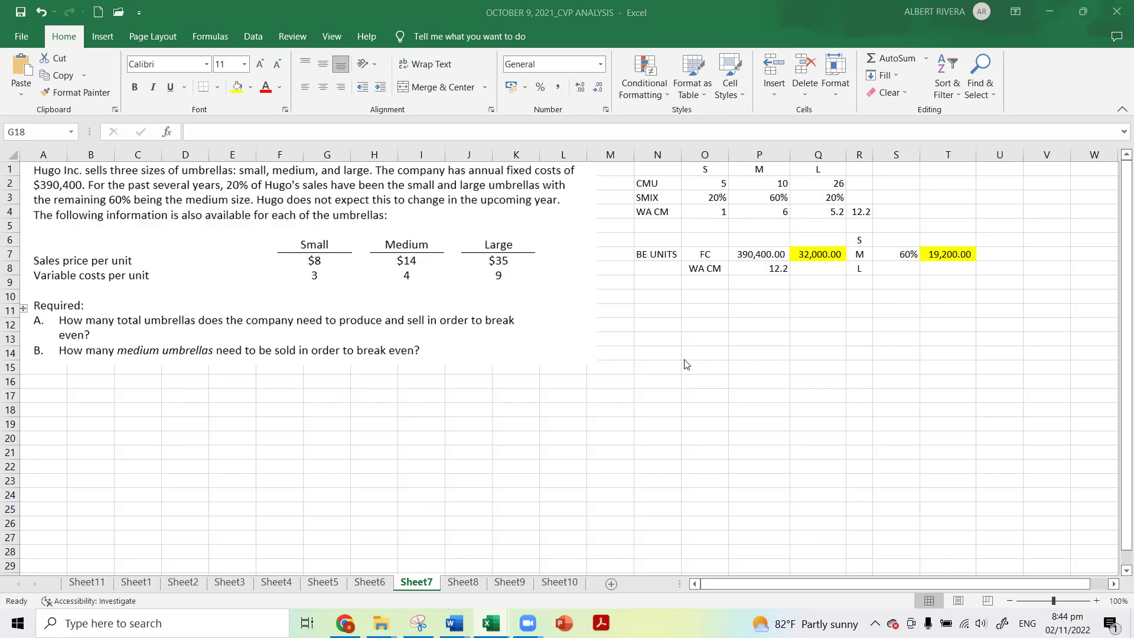
# Step: Review the contribution margins per unit in O2:Q2 and the sales mix in O3:Q3 for the three umbrella sizes
pyautogui.click(695, 182)
pyautogui.click(754, 181)
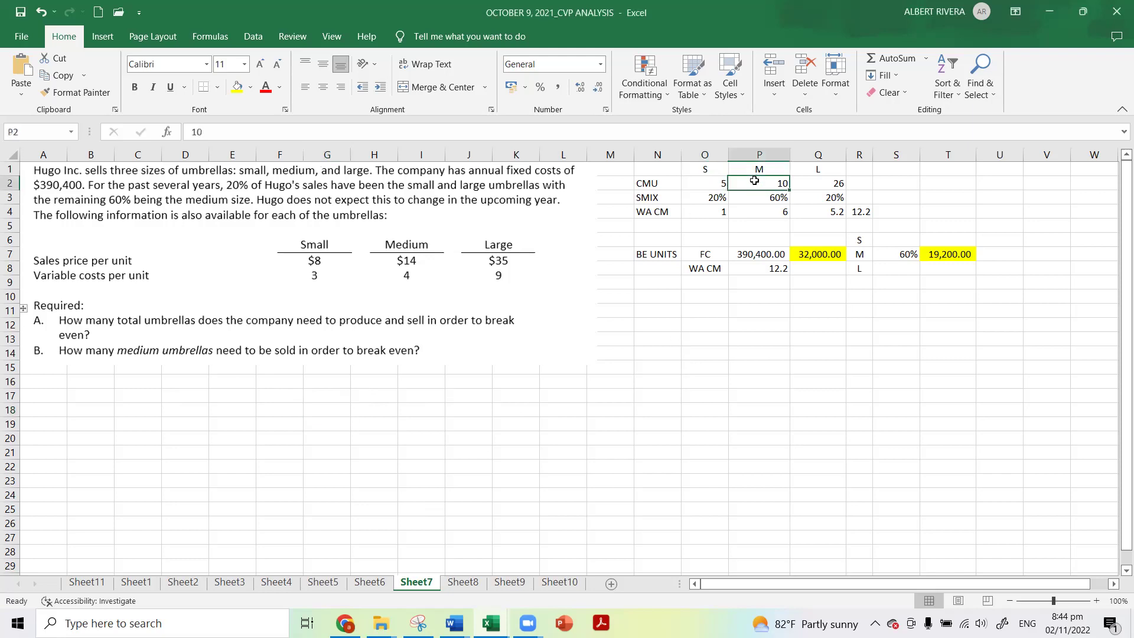
pyautogui.click(834, 184)
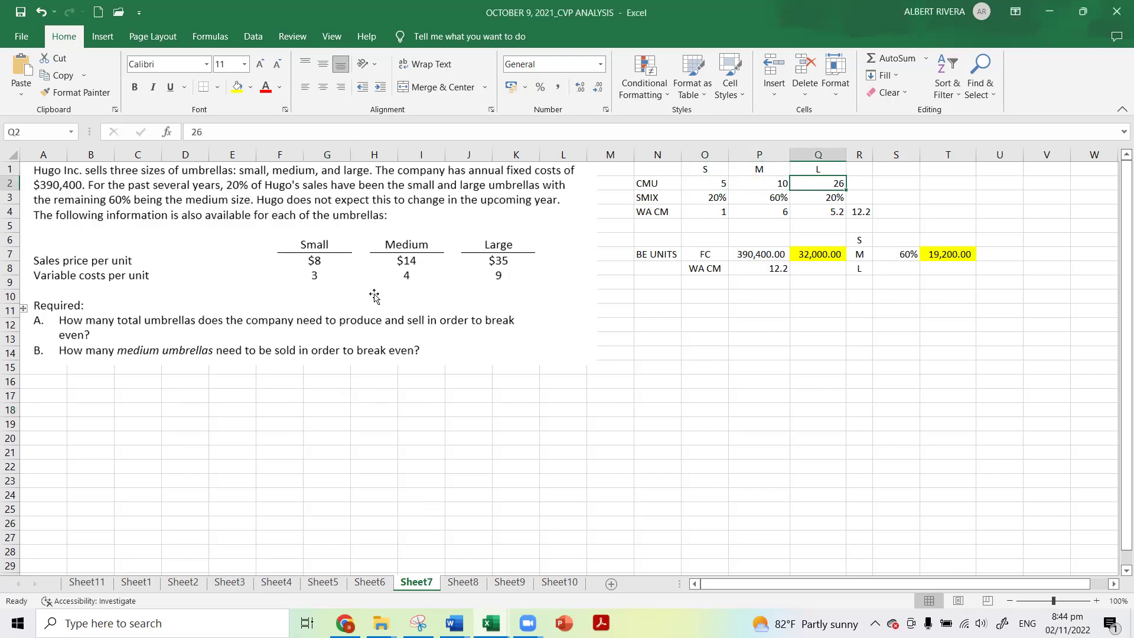
pyautogui.click(714, 184)
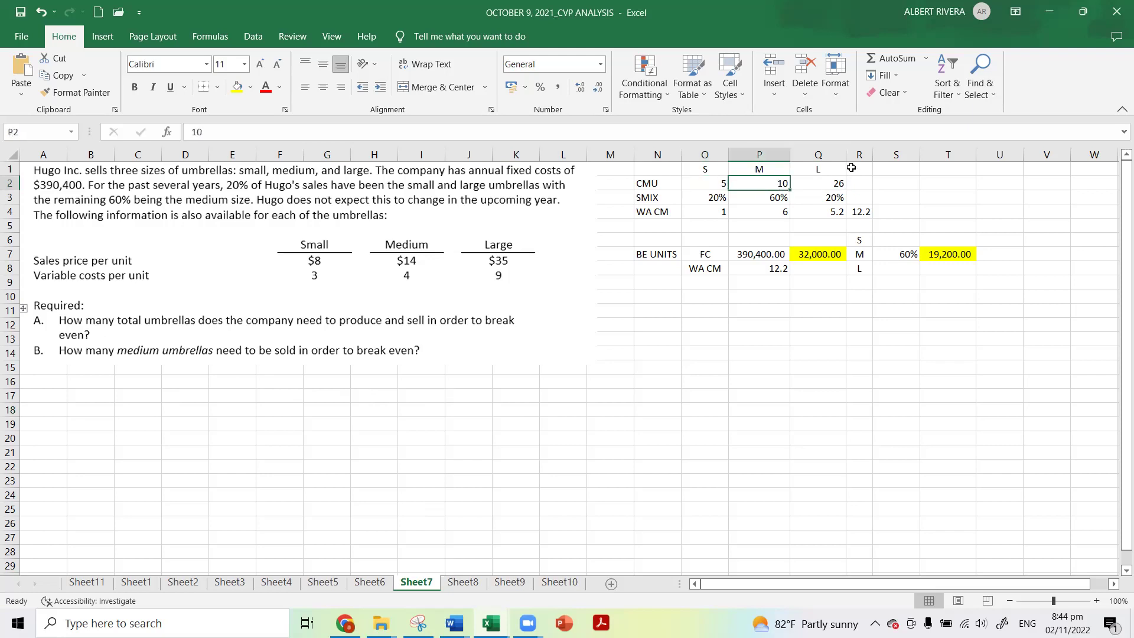
pyautogui.click(818, 169)
pyautogui.click(711, 198)
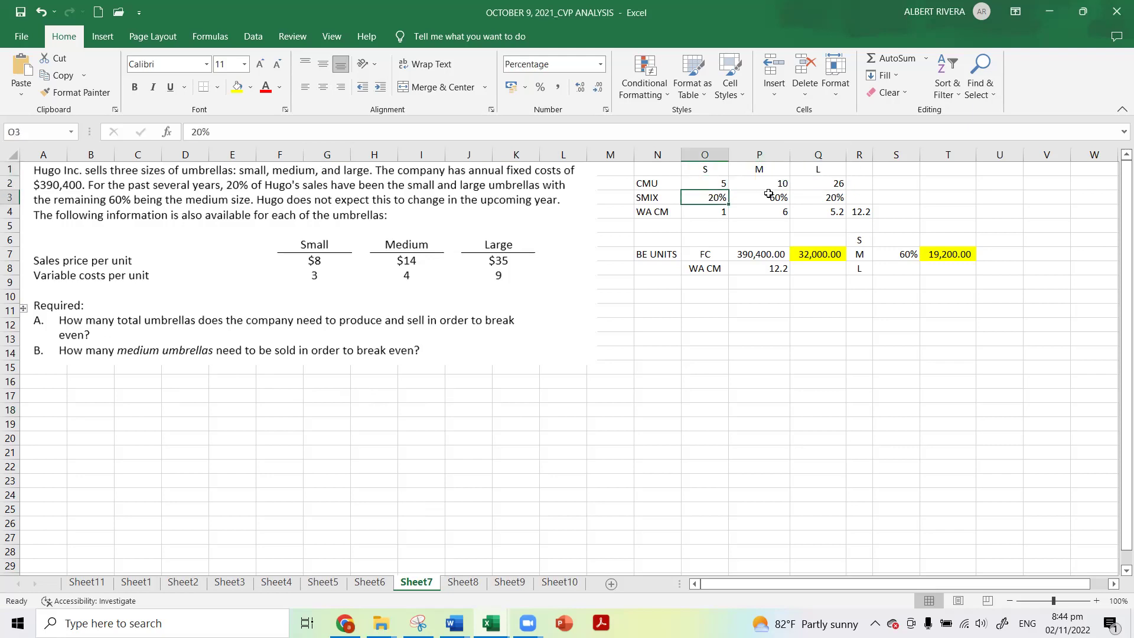
pyautogui.click(768, 195)
pyautogui.click(826, 202)
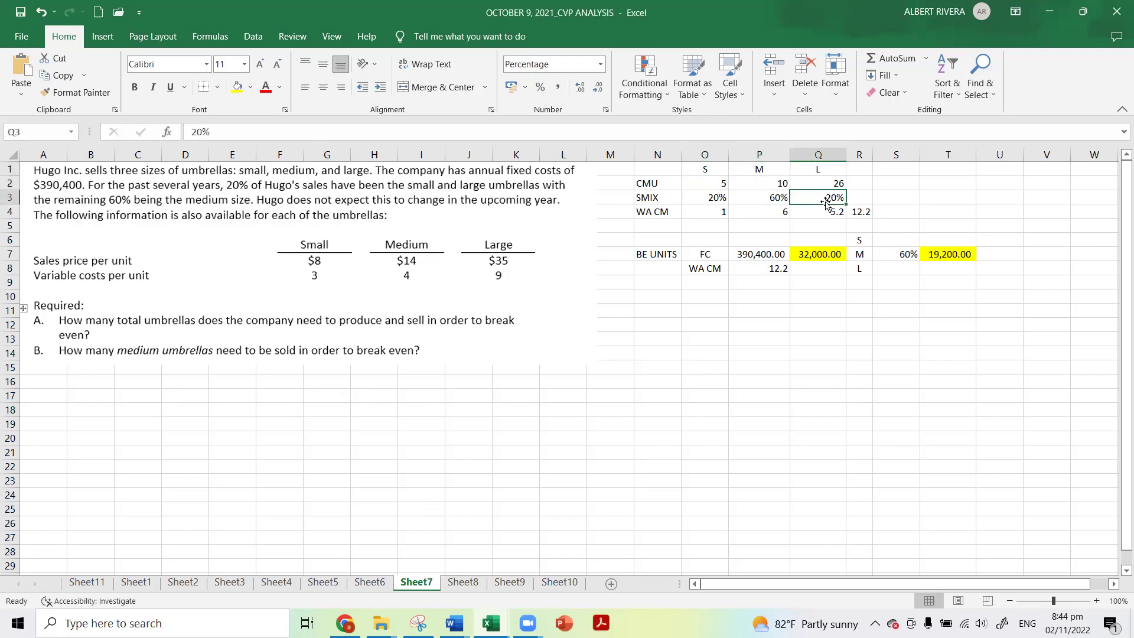
# Step: Examine the weighted average contribution margin row and its total in R4
pyautogui.click(665, 213)
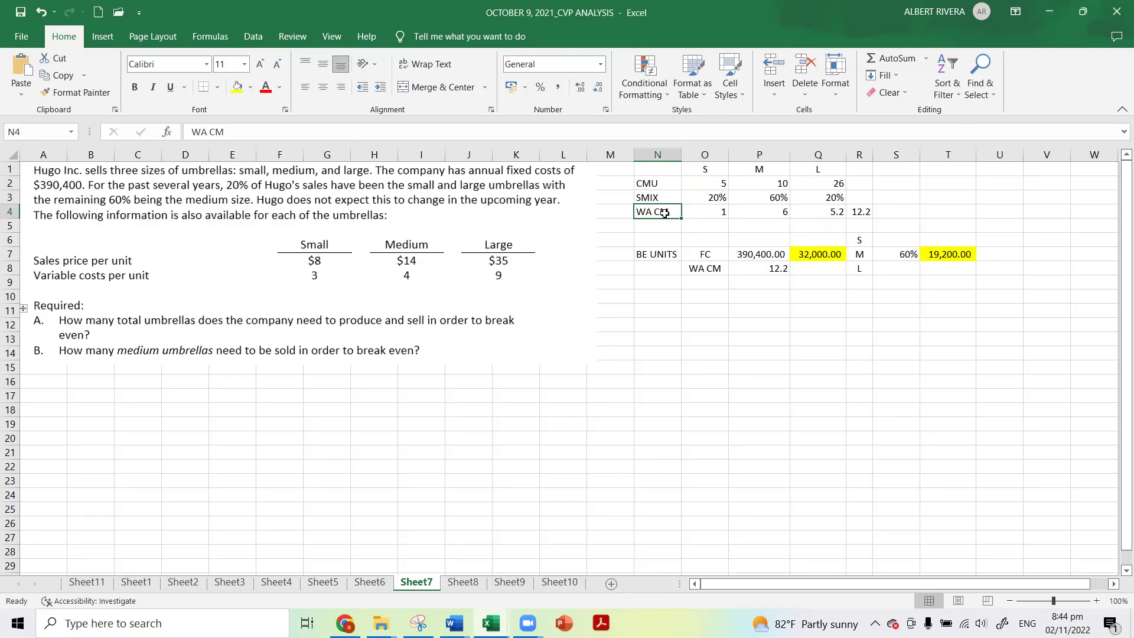
pyautogui.click(859, 211)
pyautogui.scroll(-1, 798, 265)
pyautogui.scroll(1, 768, 289)
pyautogui.click(728, 323)
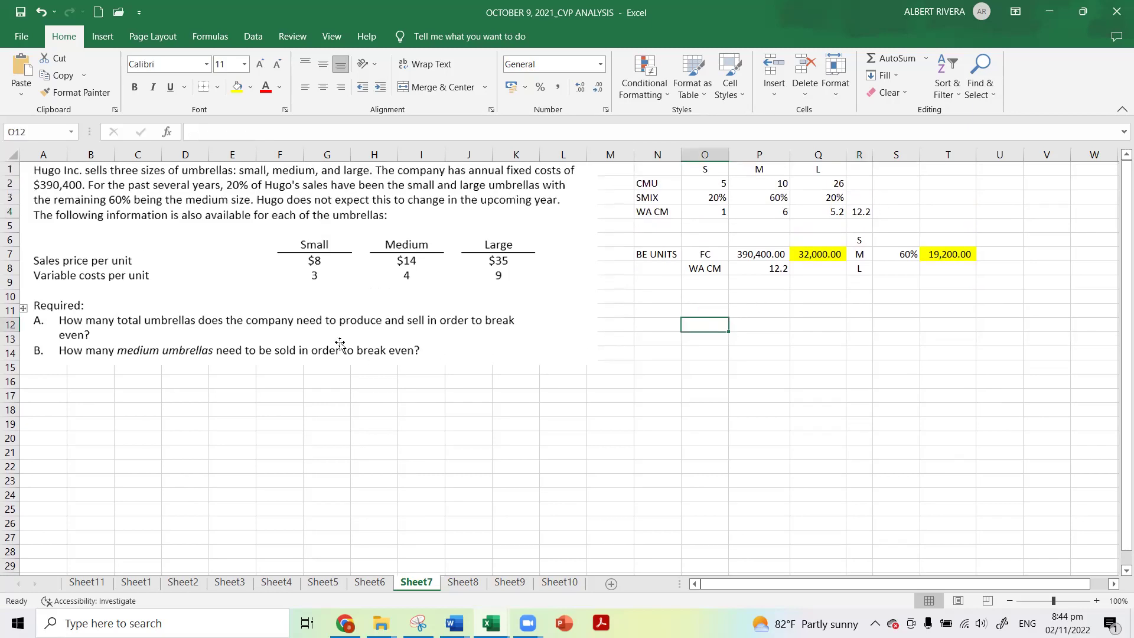
# Step: Check the break-even computation in P7, P8 and Q7, and the medium umbrellas' share and units in S7 and T7
pyautogui.click(559, 377)
pyautogui.click(771, 253)
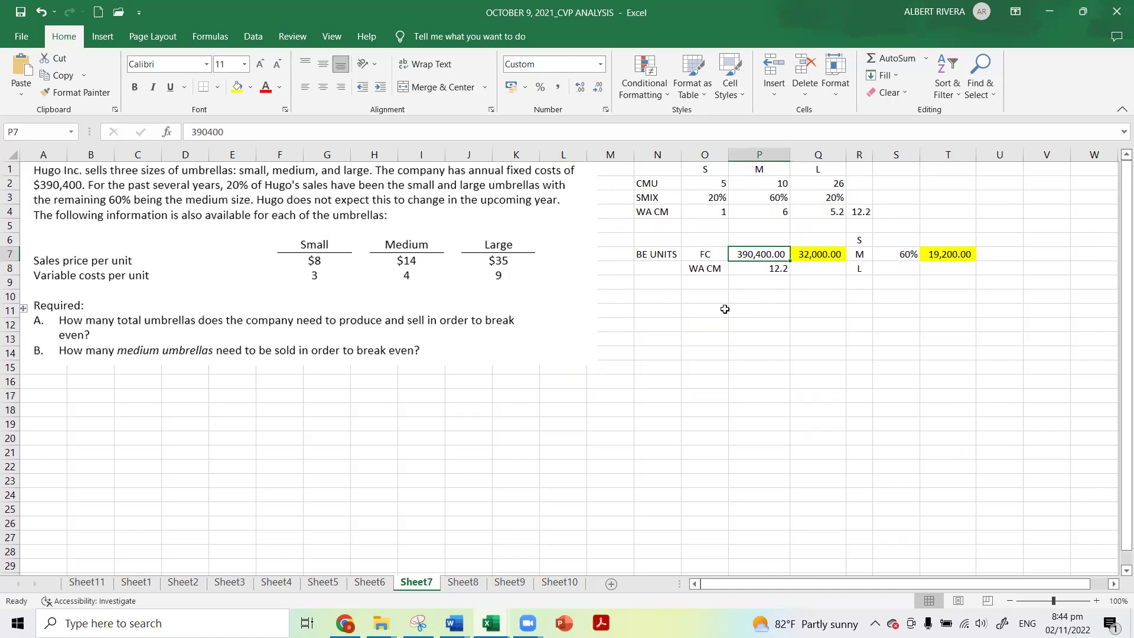
pyautogui.click(775, 272)
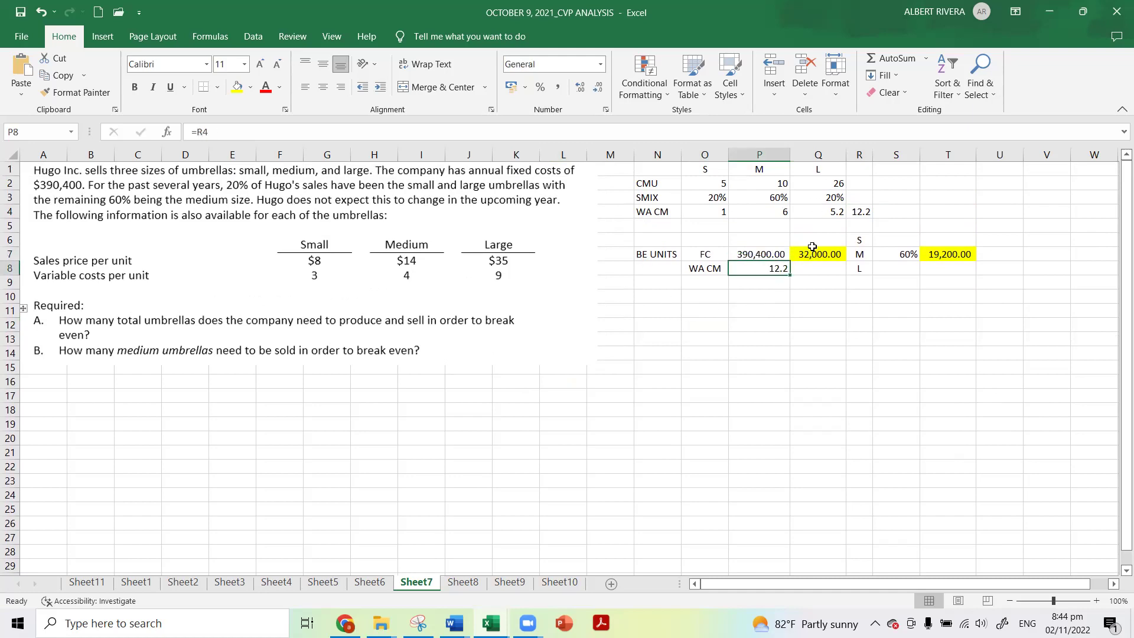
pyautogui.click(810, 244)
pyautogui.click(819, 260)
pyautogui.click(821, 270)
pyautogui.click(819, 255)
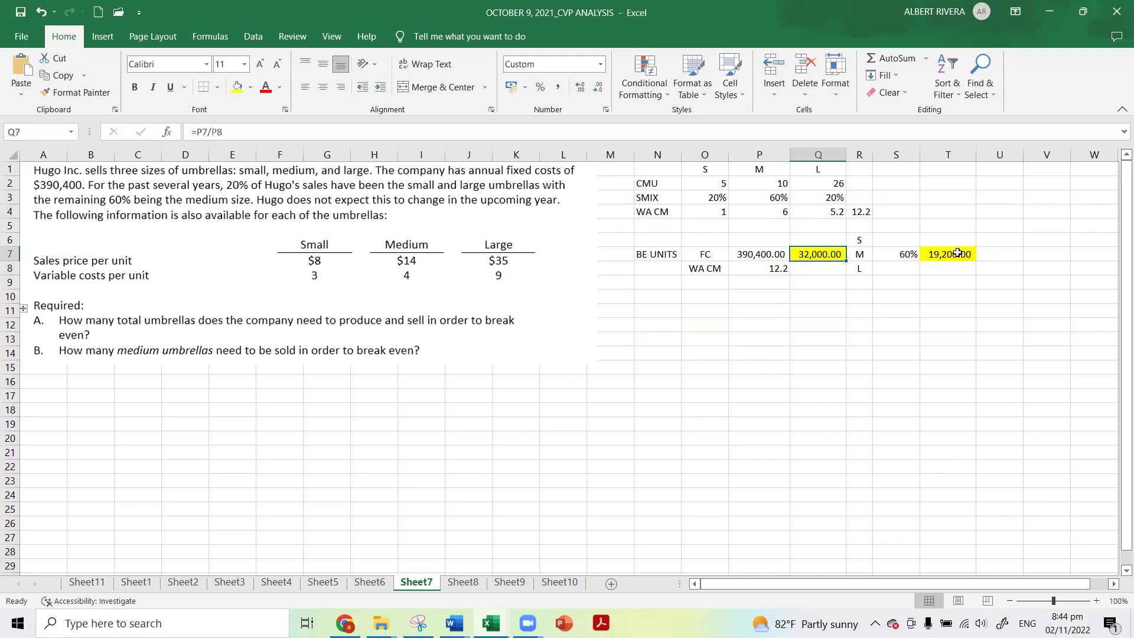
pyautogui.click(911, 255)
pyautogui.click(961, 260)
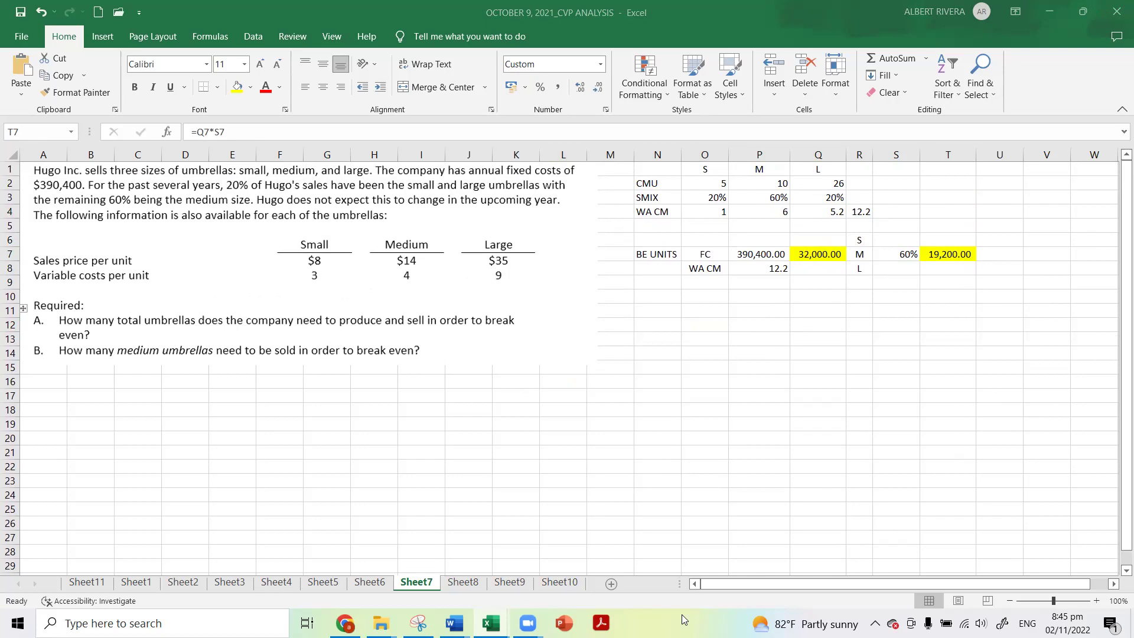
# Step: Switch to the MS-03 document in Word and undo its last edit near the Degree of Operating Leverage paragraph
pyautogui.hotkey('alt', 'Tab')
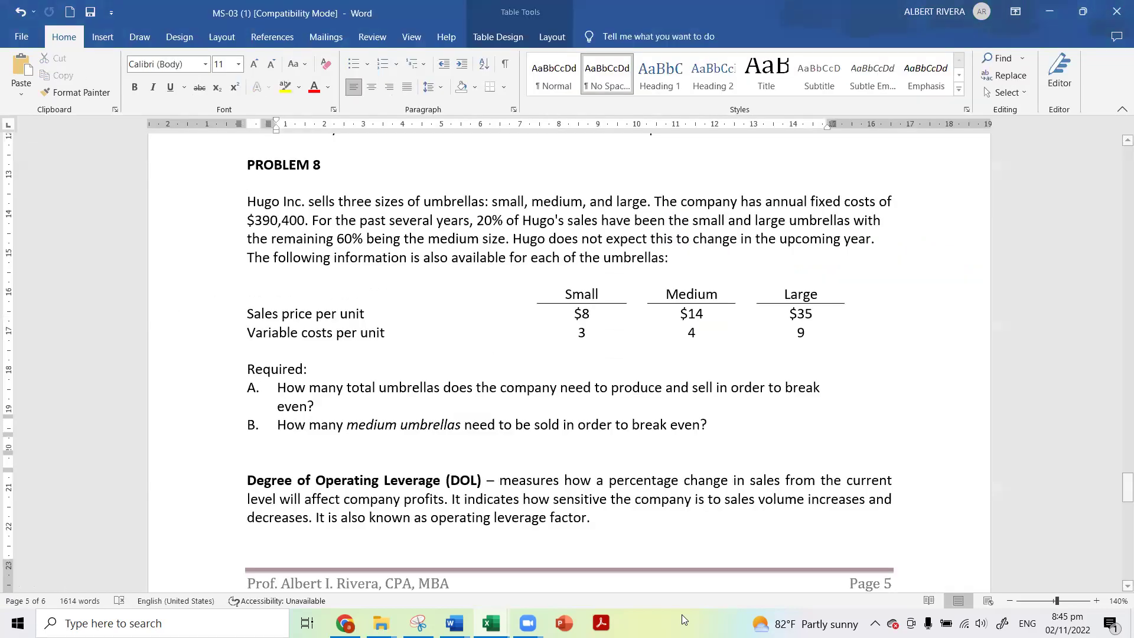
pyautogui.scroll(-6, 467, 323)
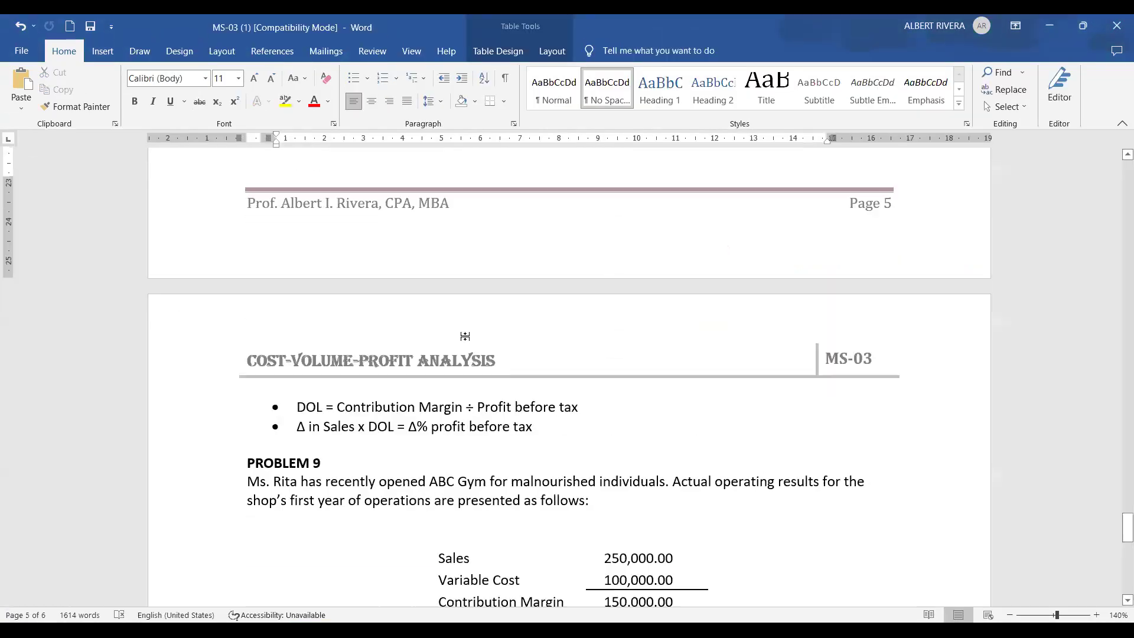
pyautogui.scroll(3, 467, 322)
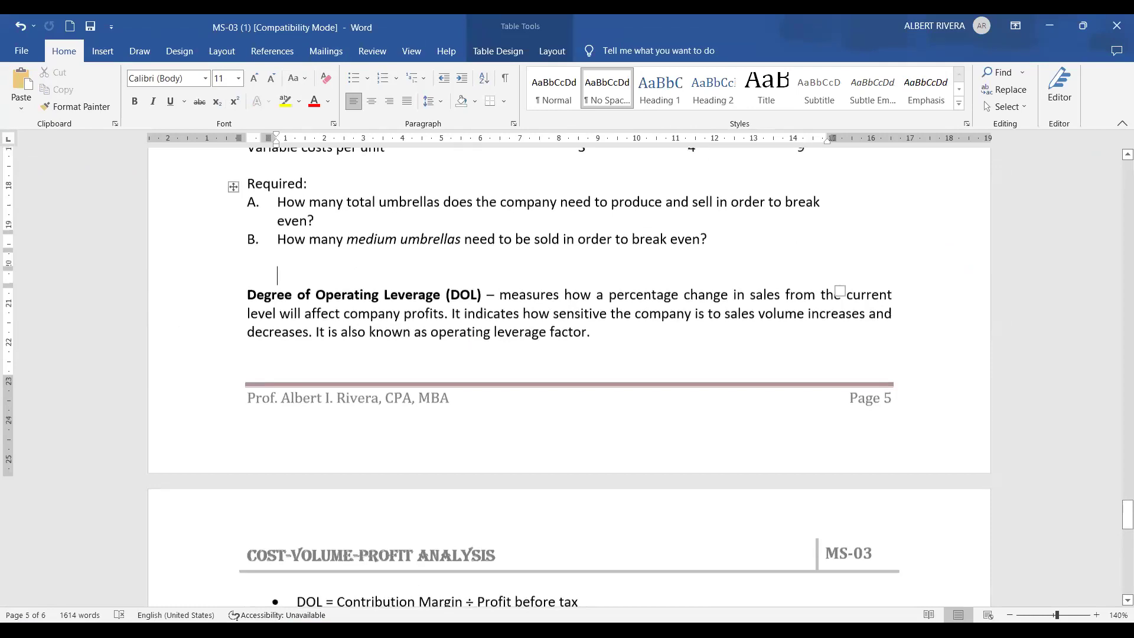
pyautogui.hotkey('ctrl', 'z')
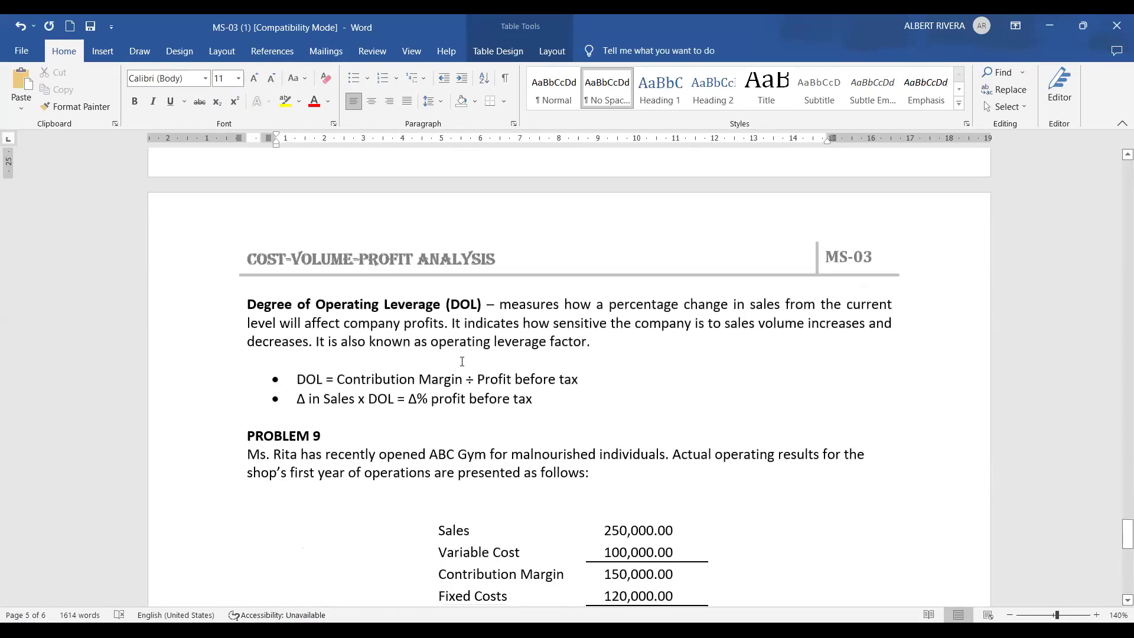
# Step: Read the operating leverage formulas together with Problem 9's gym operating results and two requirements
pyautogui.scroll(-2, 462, 362)
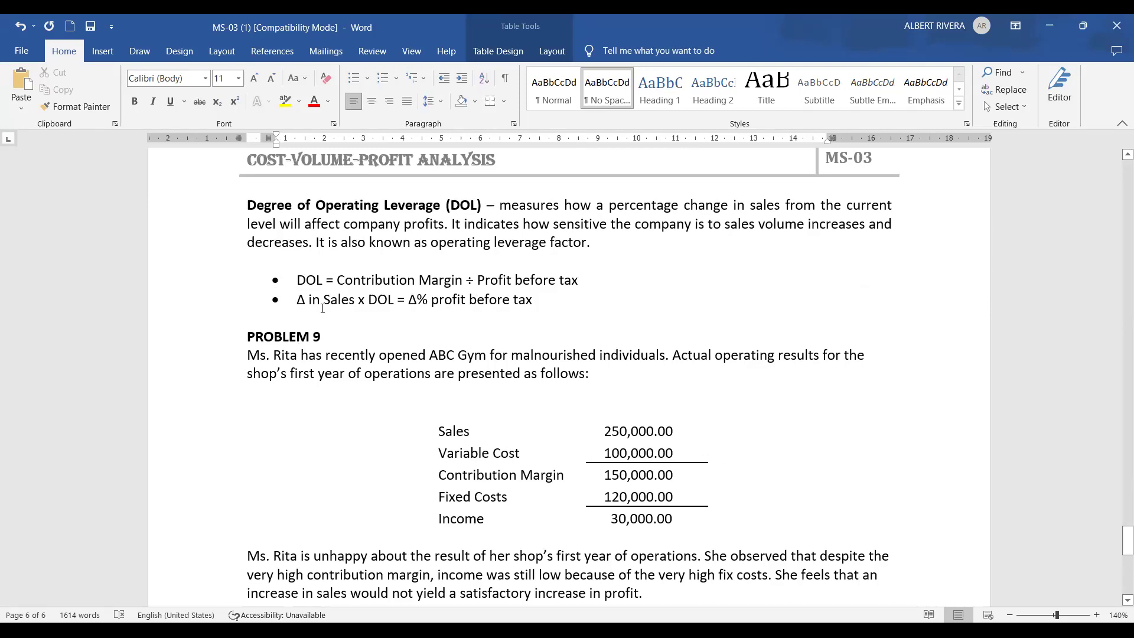
pyautogui.scroll(-3, 355, 333)
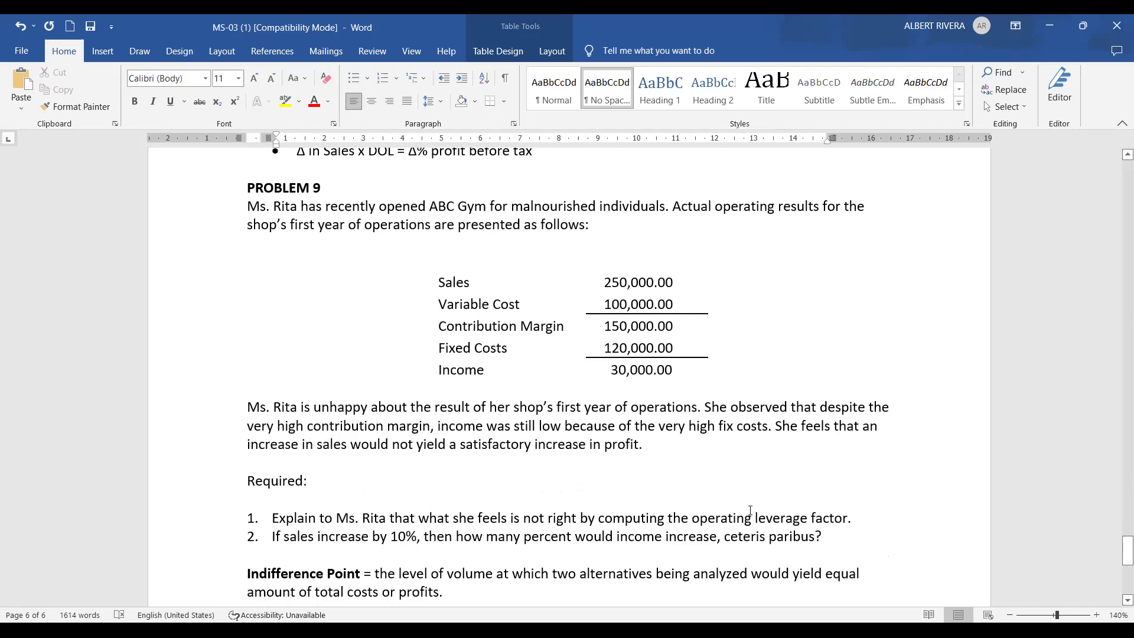
pyautogui.scroll(2, 750, 510)
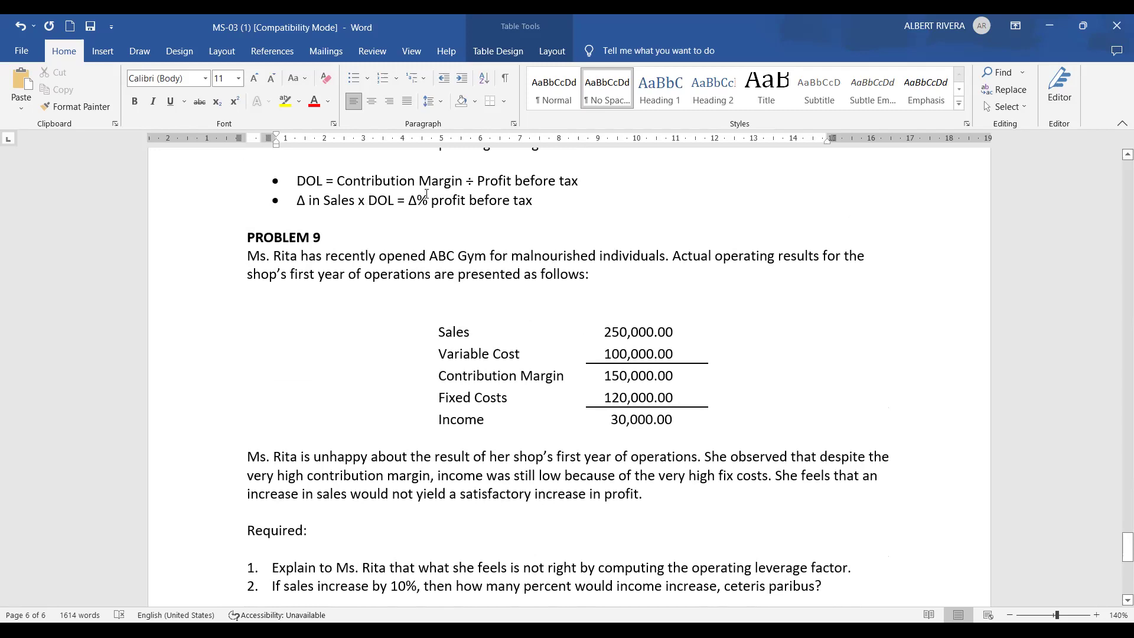
pyautogui.scroll(-2, 429, 197)
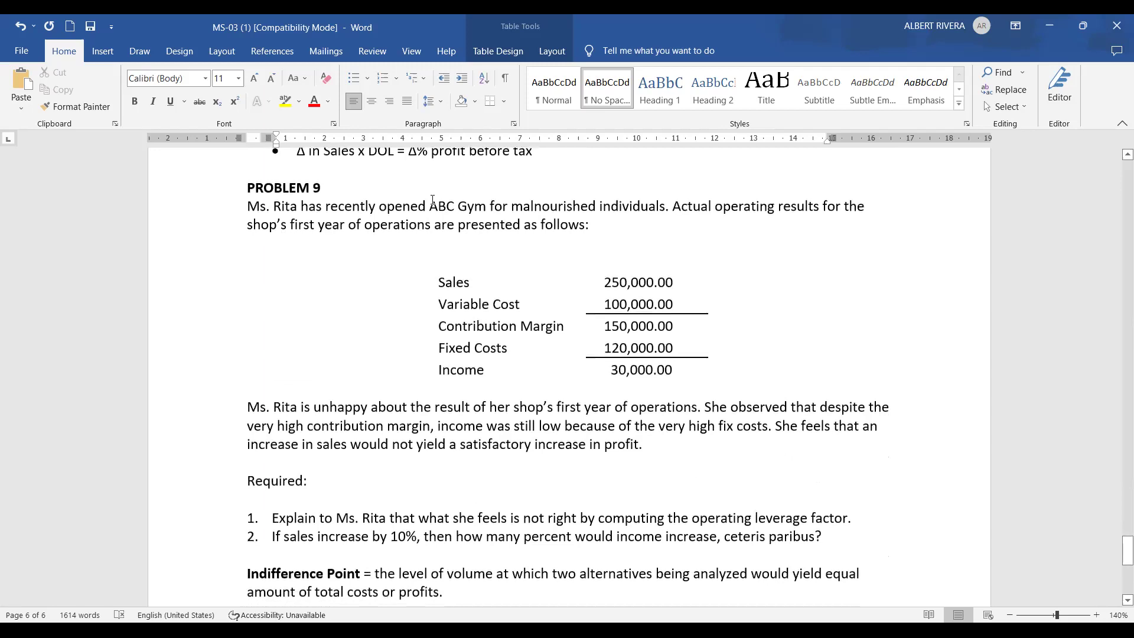
pyautogui.scroll(2, 434, 201)
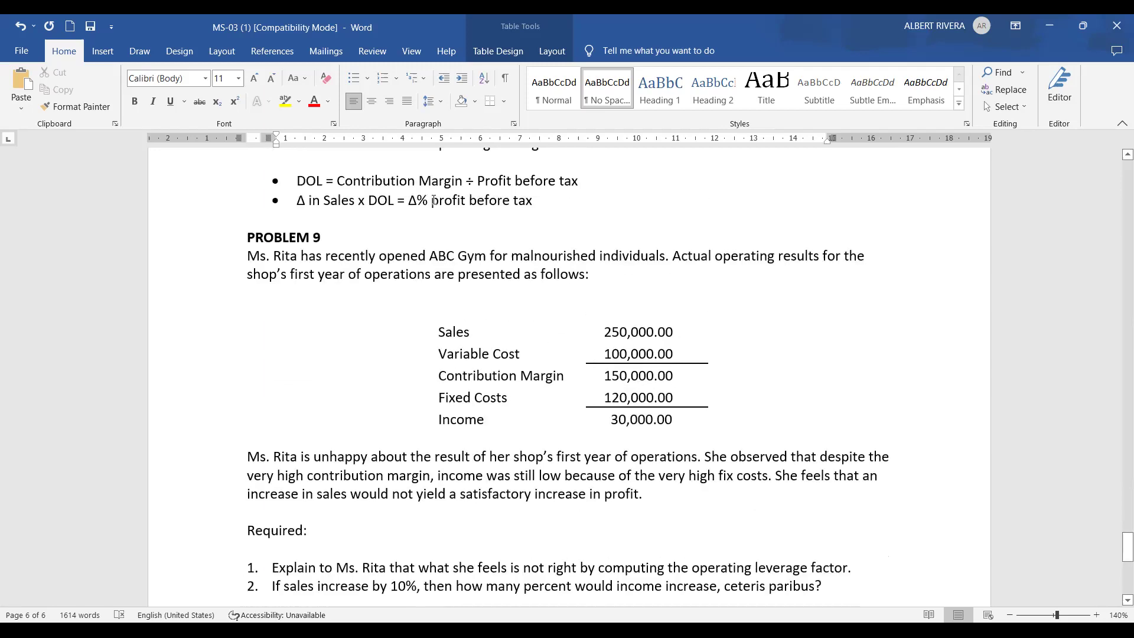
pyautogui.scroll(2, 434, 201)
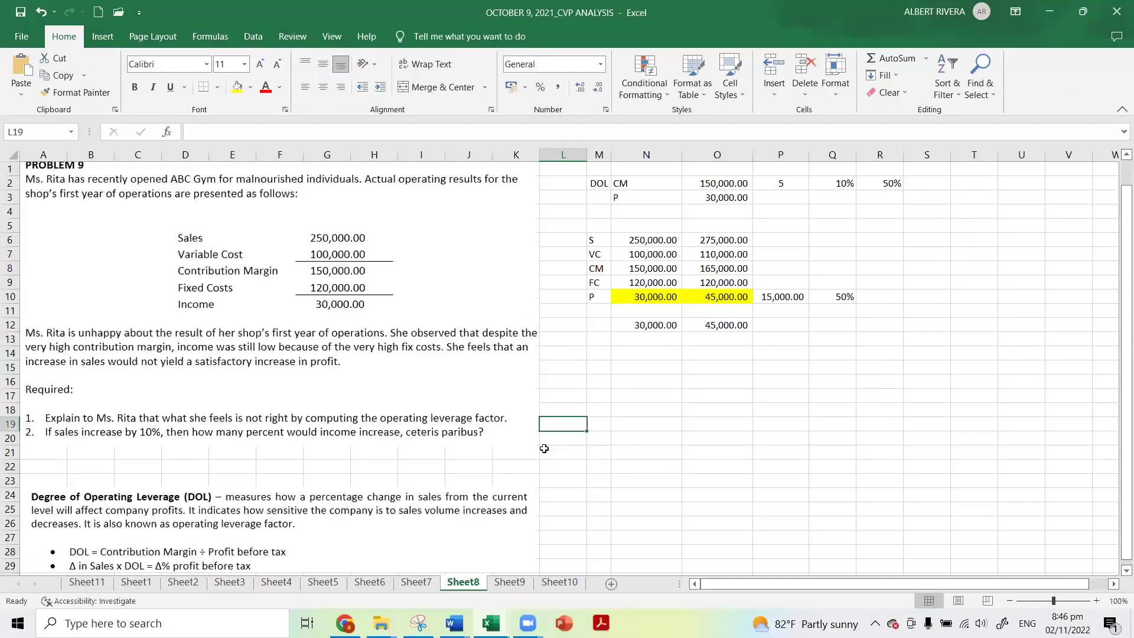
# Step: Look over Problem 9 and its leverage solution on Sheet8 in Excel, and switch back to the MS-03 document in Word
pyautogui.scroll(-5, 472, 449)
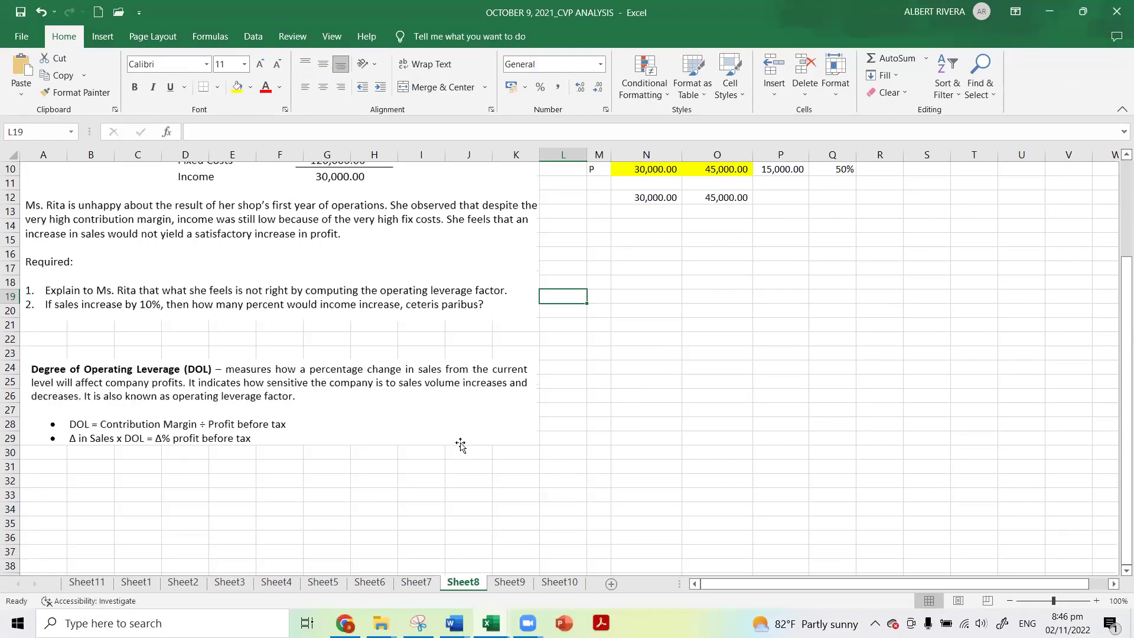
pyautogui.scroll(3, 460, 444)
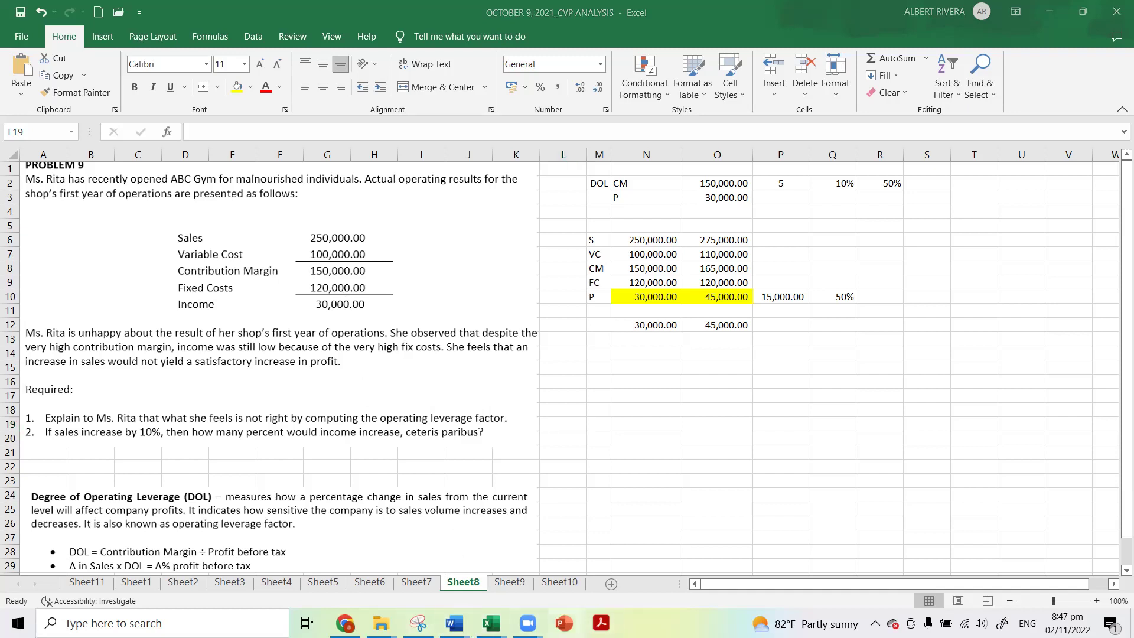
pyautogui.moveTo(454, 623)
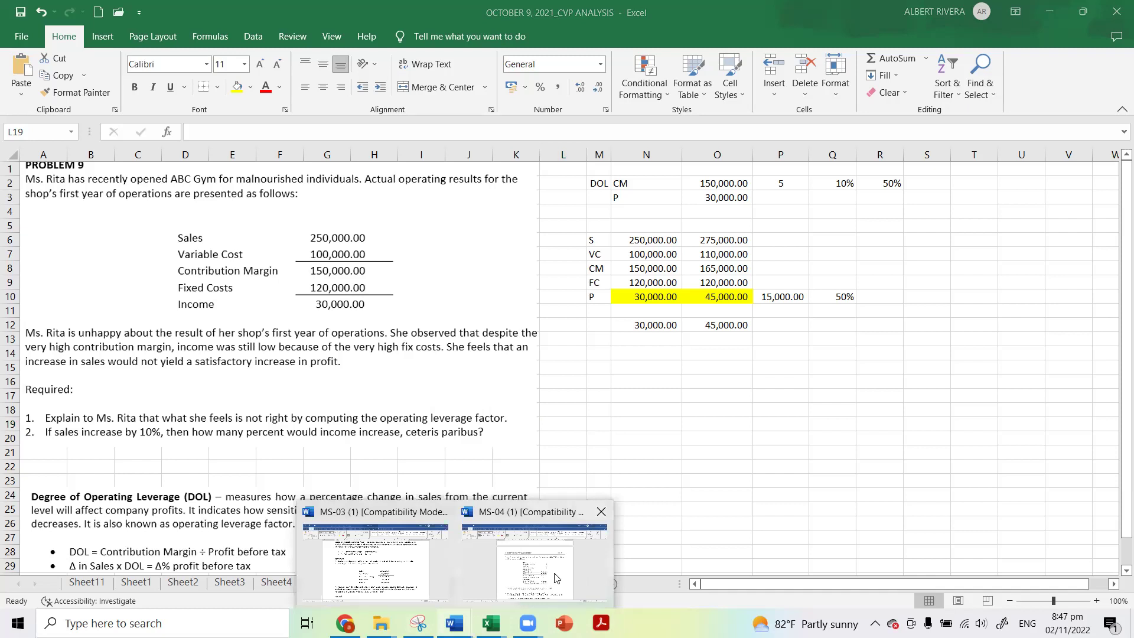
pyautogui.click(407, 564)
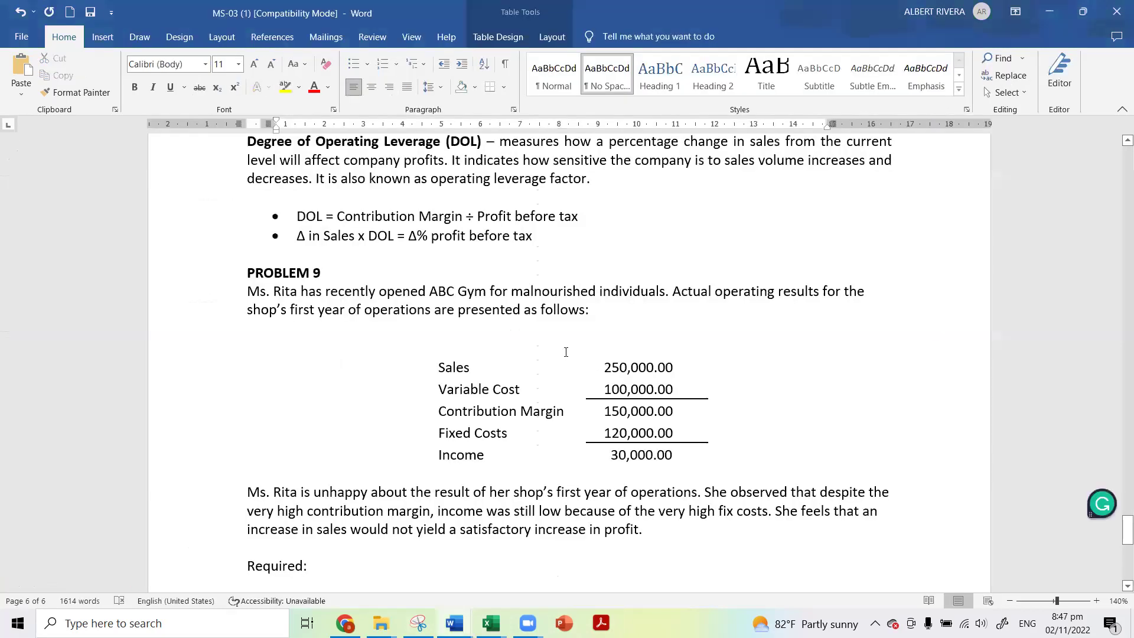
# Step: Switch to the OCTOBER 9, 2021_CVP ANALYSIS workbook in Excel and check the operating leverage computation in O2, O3 and P2
pyautogui.scroll(1, 566, 352)
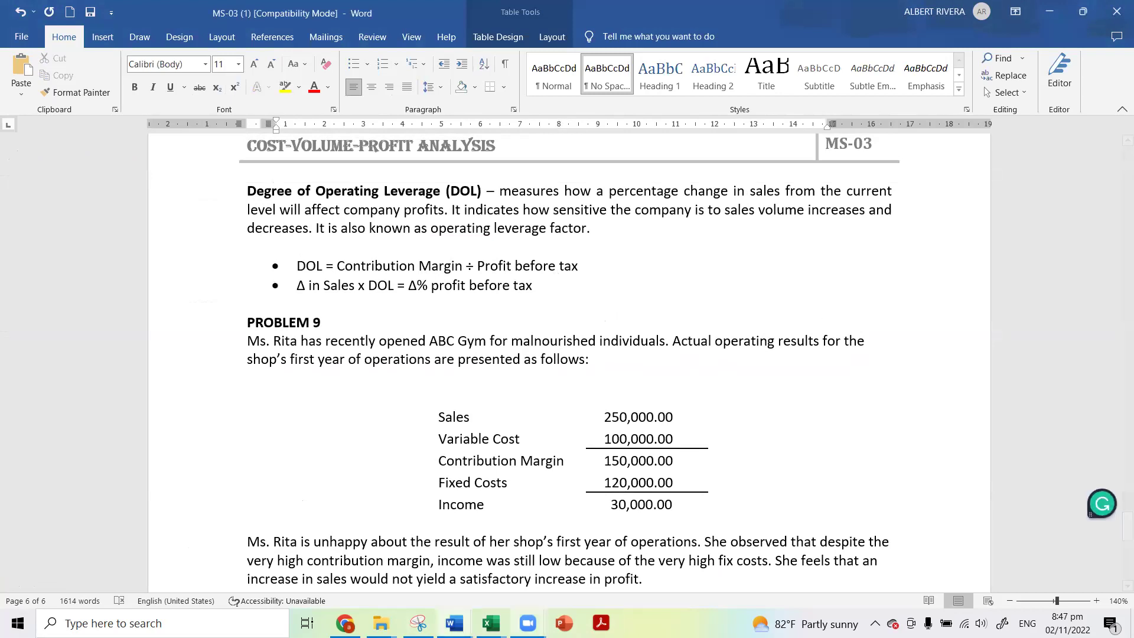
pyautogui.moveTo(491, 624)
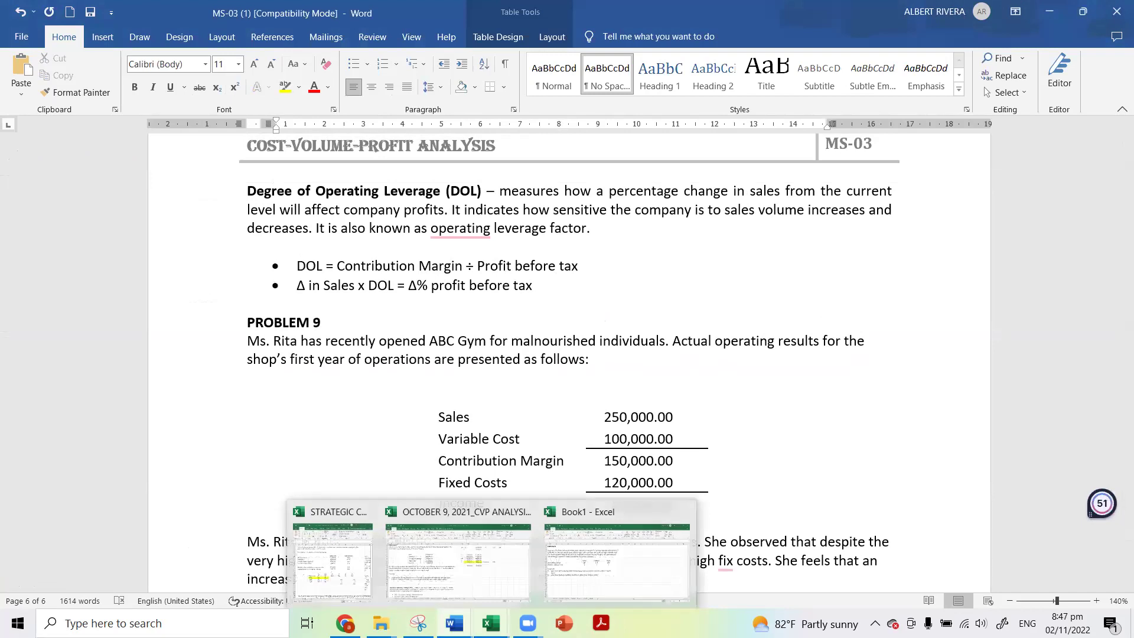
pyautogui.click(559, 485)
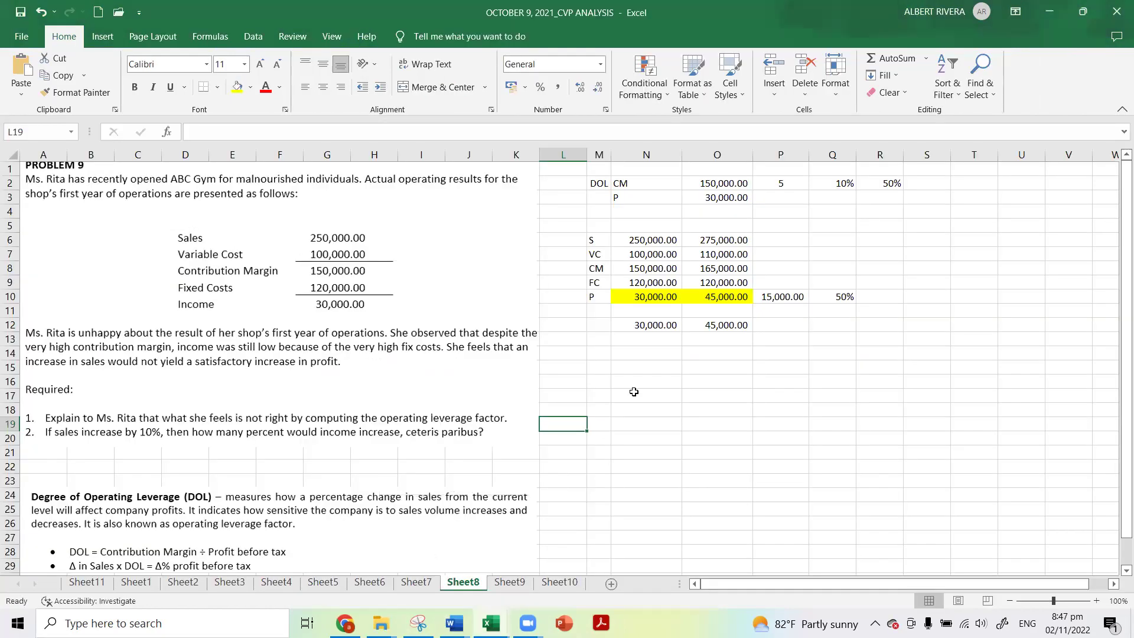
pyautogui.click(724, 180)
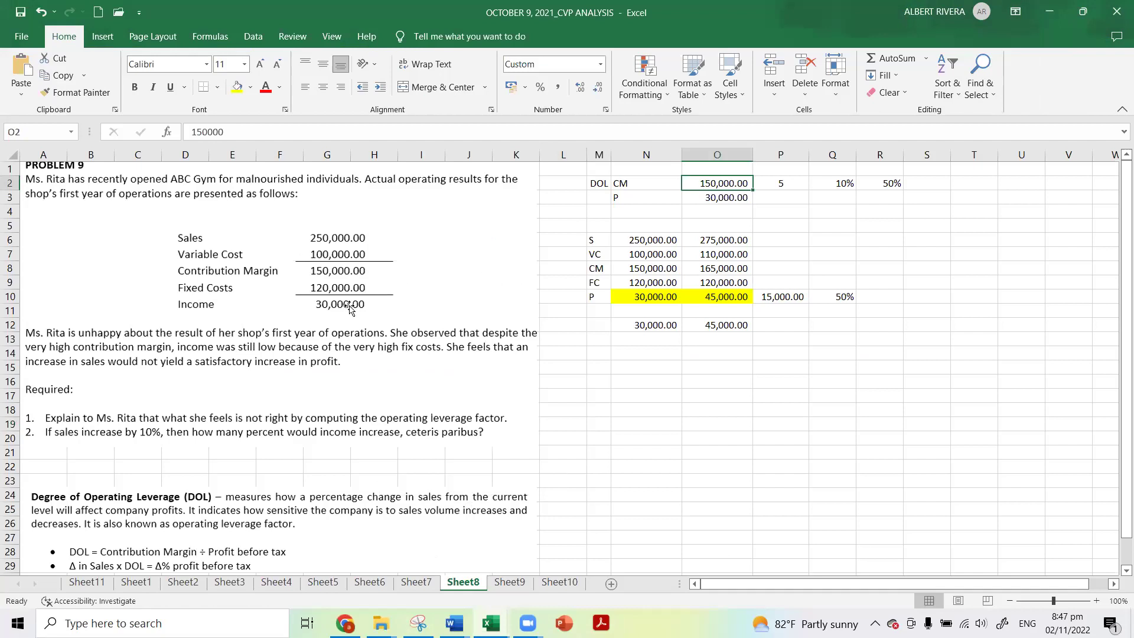
pyautogui.click(720, 203)
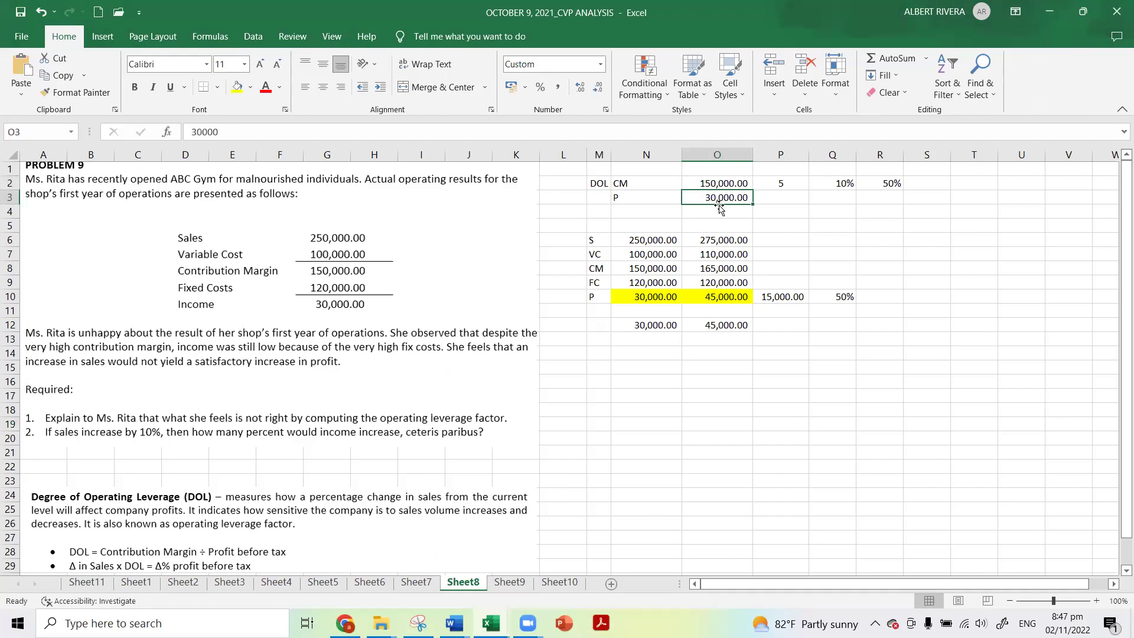
pyautogui.click(788, 184)
pyautogui.click(789, 207)
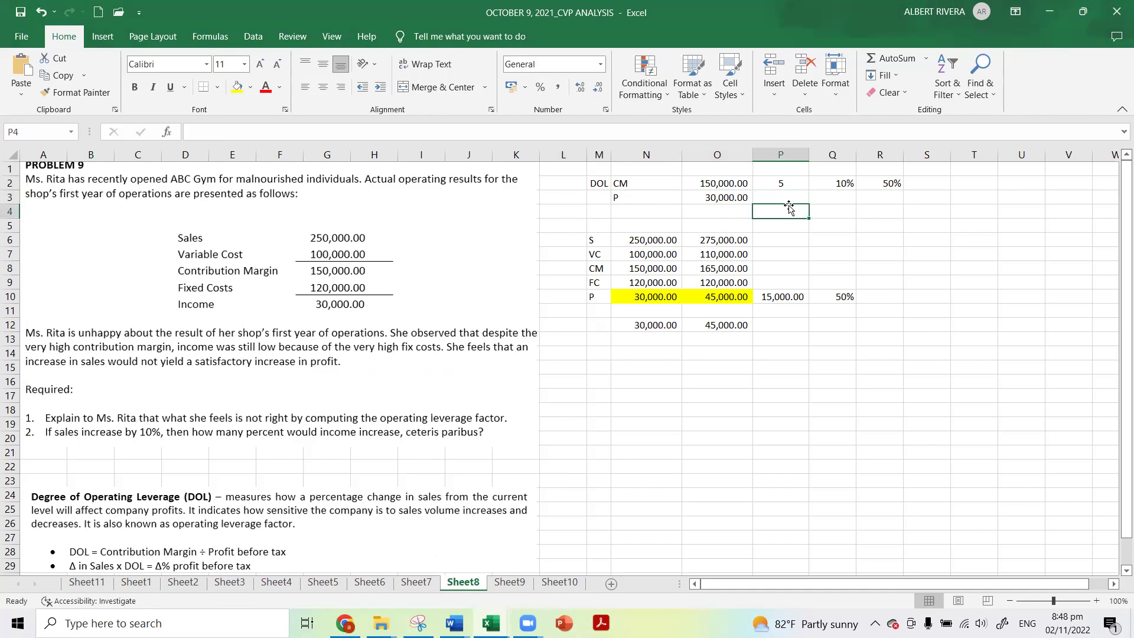
pyautogui.click(788, 185)
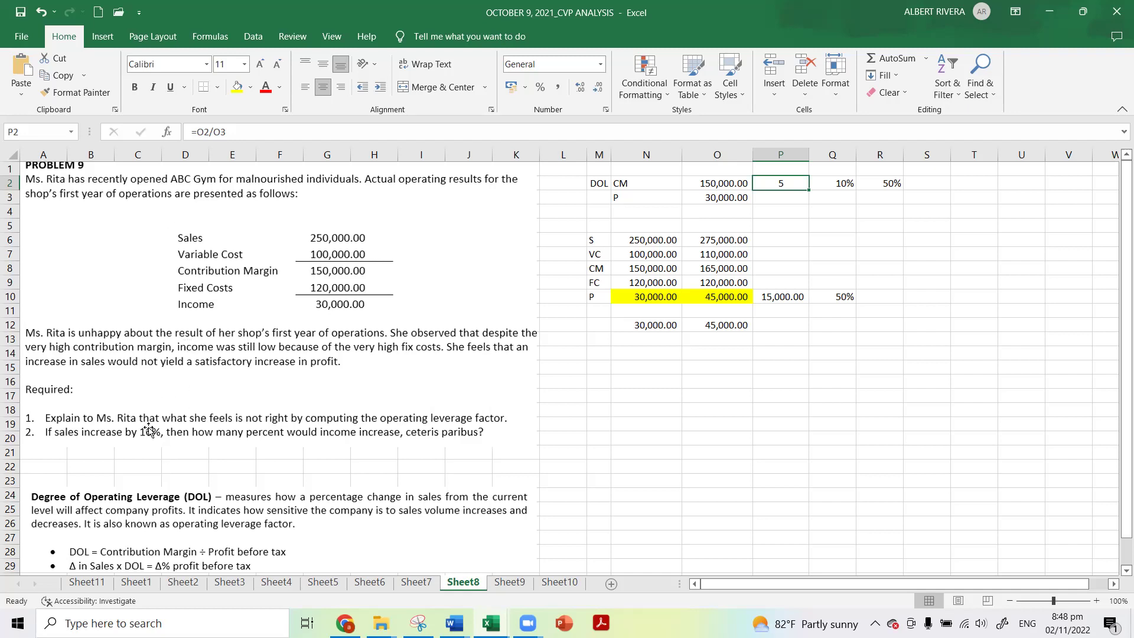
# Step: Look over the side-by-side income statements on Sheet8 that compare the original results with the increased sales
pyautogui.moveTo(602, 237); pyautogui.dragTo(752, 363)
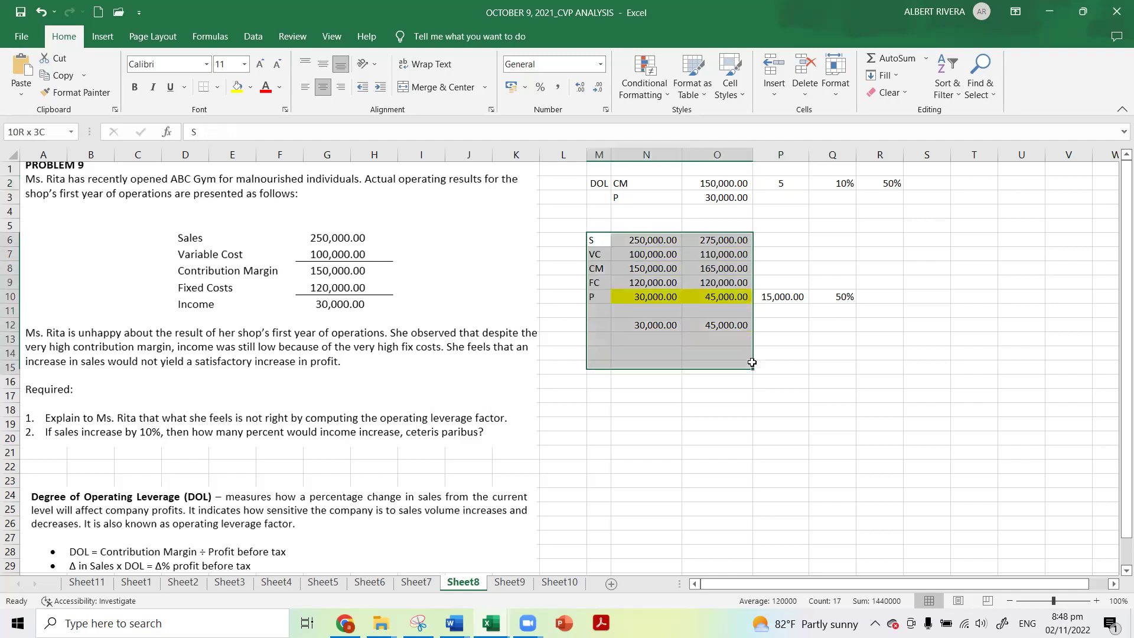
pyautogui.click(801, 335)
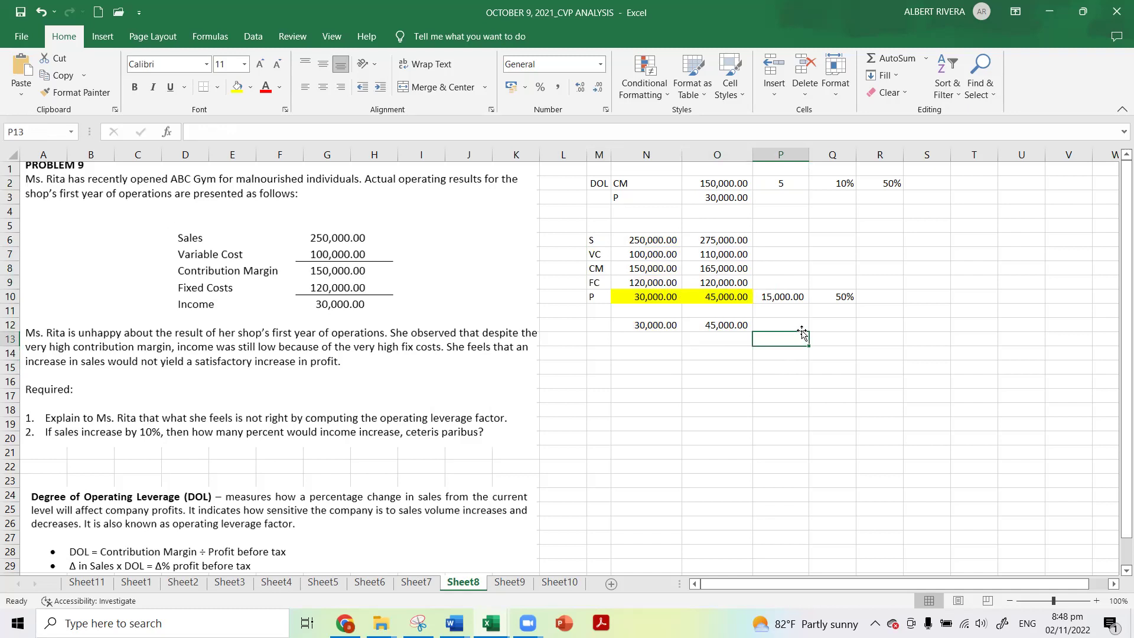
pyautogui.click(840, 222)
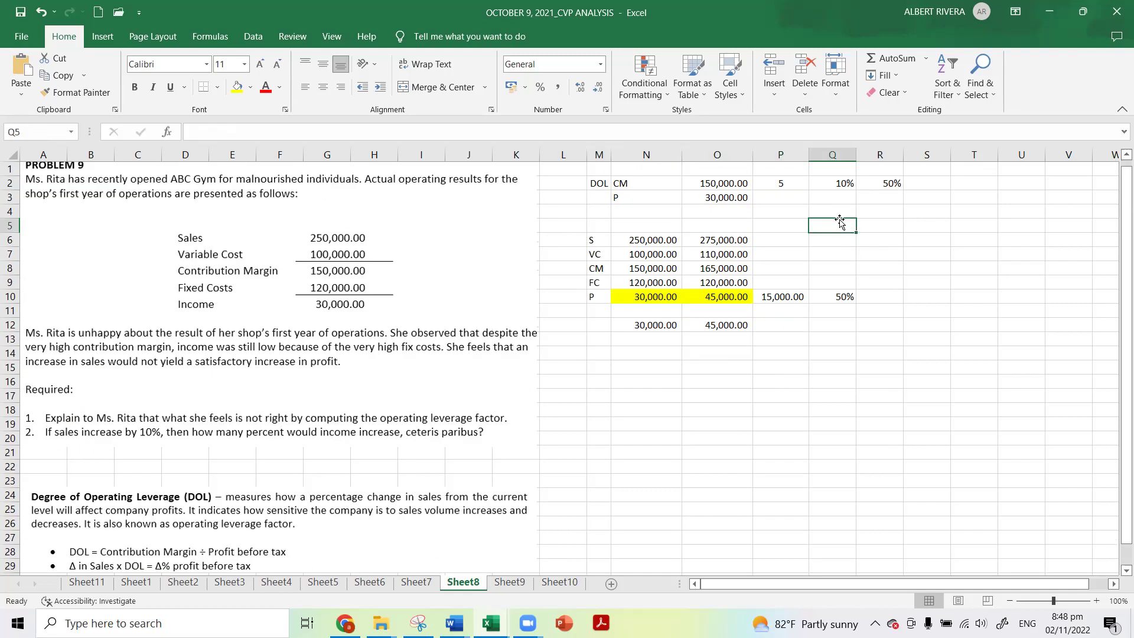
pyautogui.click(833, 211)
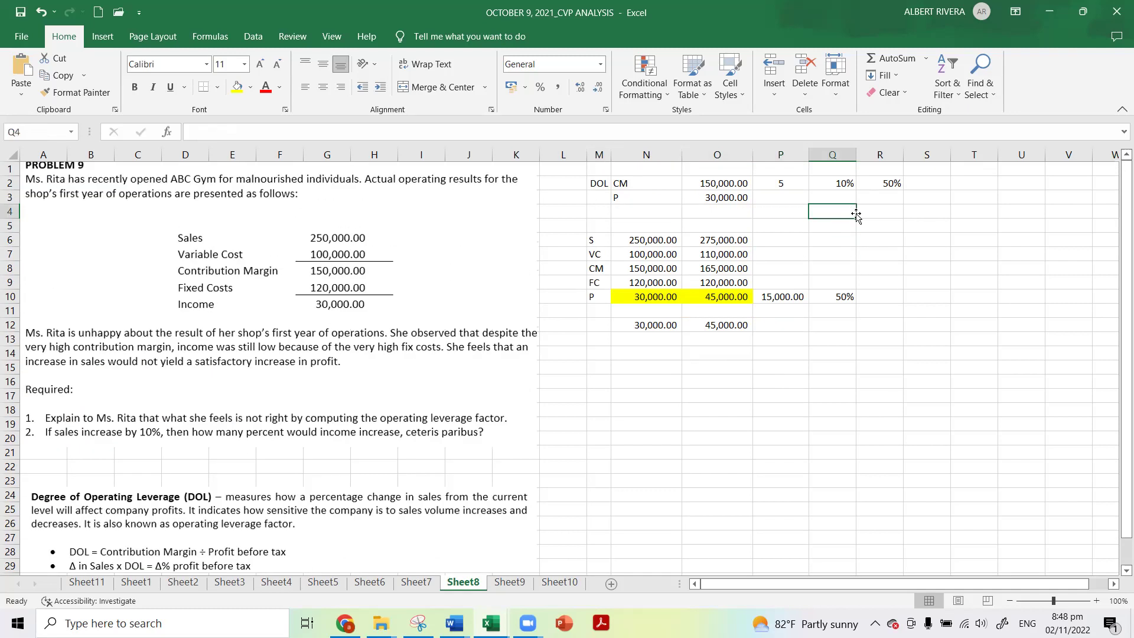
# Step: Fill the leverage factor in P2 and the income increase in R2 with yellow, and colour the percentage in Q2 red
pyautogui.click(797, 182)
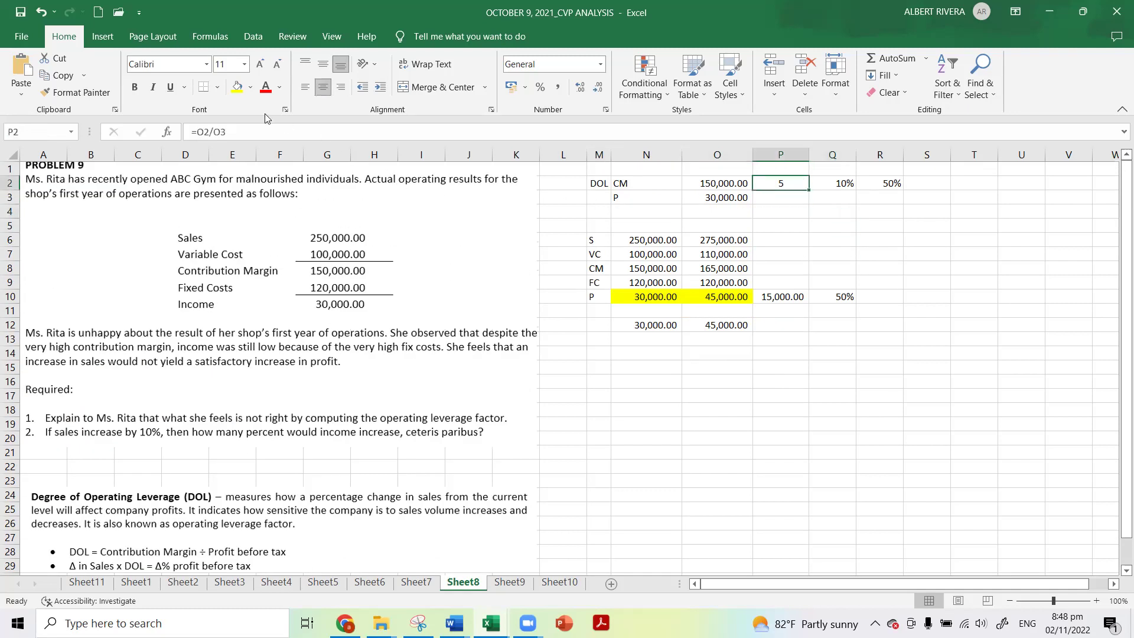
pyautogui.click(239, 88)
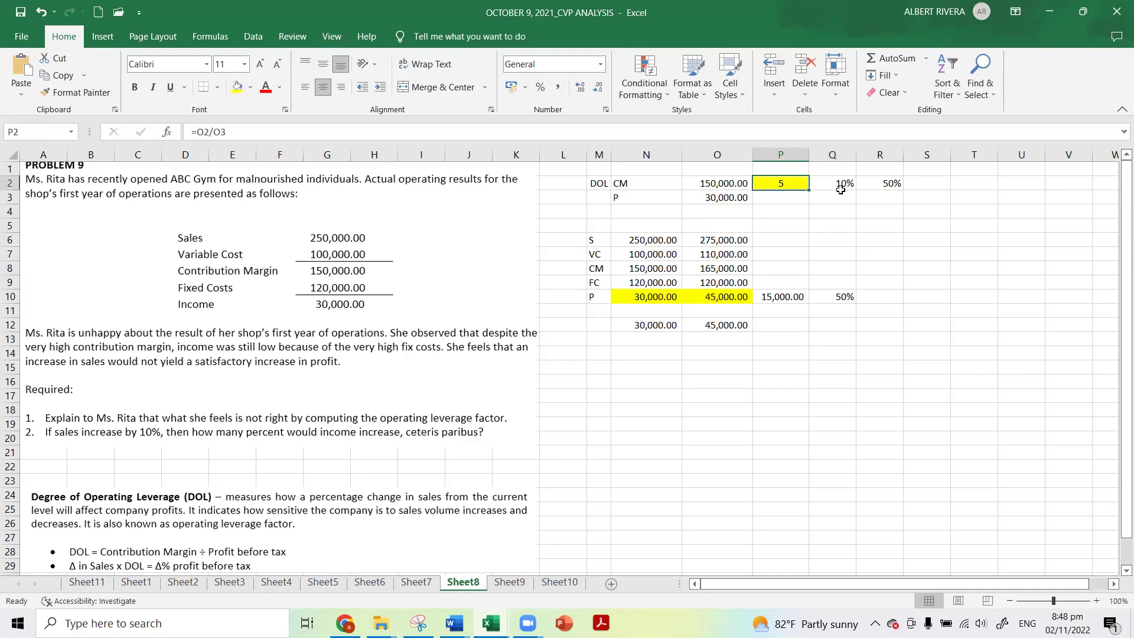
pyautogui.click(839, 185)
pyautogui.click(265, 87)
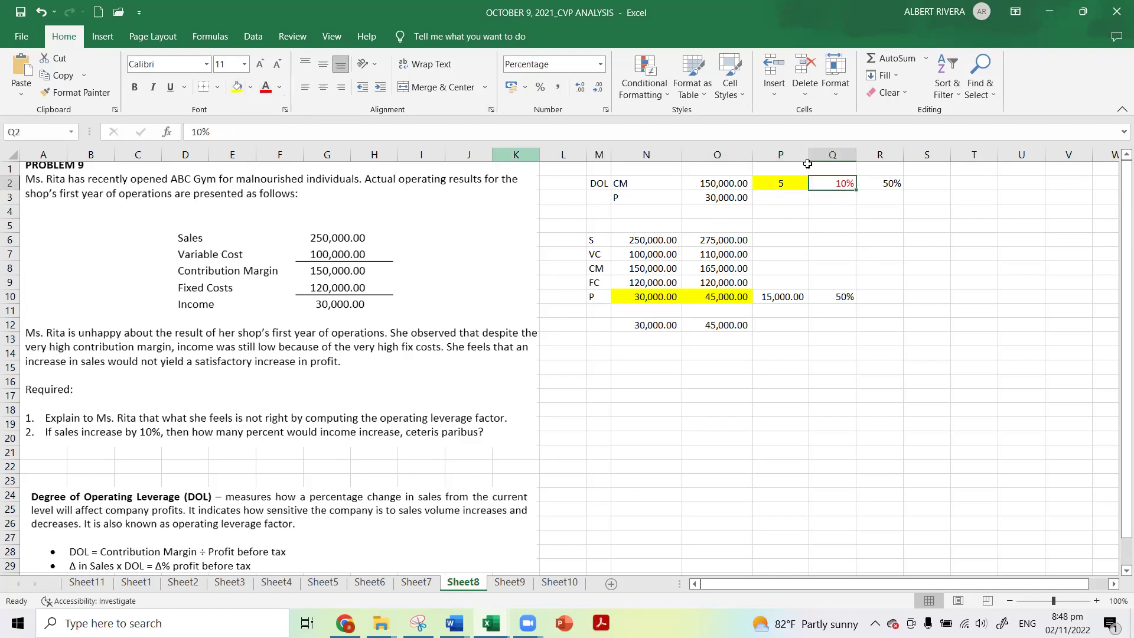
pyautogui.click(887, 185)
pyautogui.click(236, 89)
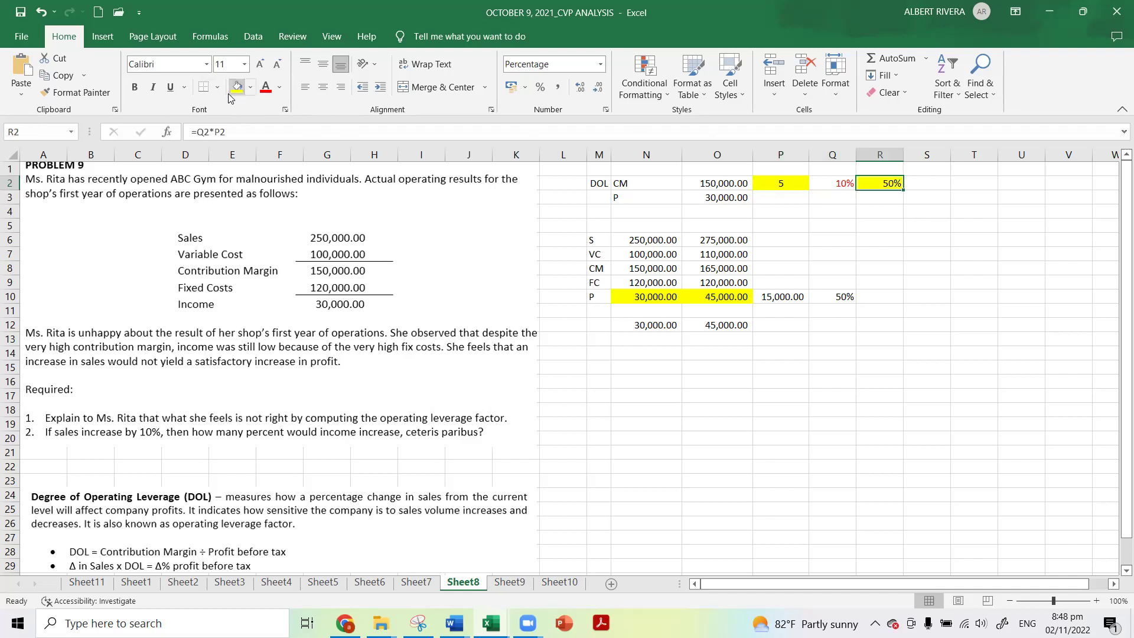
# Step: Review the gym's original operating results in N6:N12 against Problem 9's second requirement
pyautogui.click(813, 226)
pyautogui.scroll(-2, 719, 319)
pyautogui.scroll(2, 719, 318)
pyautogui.moveTo(650, 241); pyautogui.dragTo(671, 325)
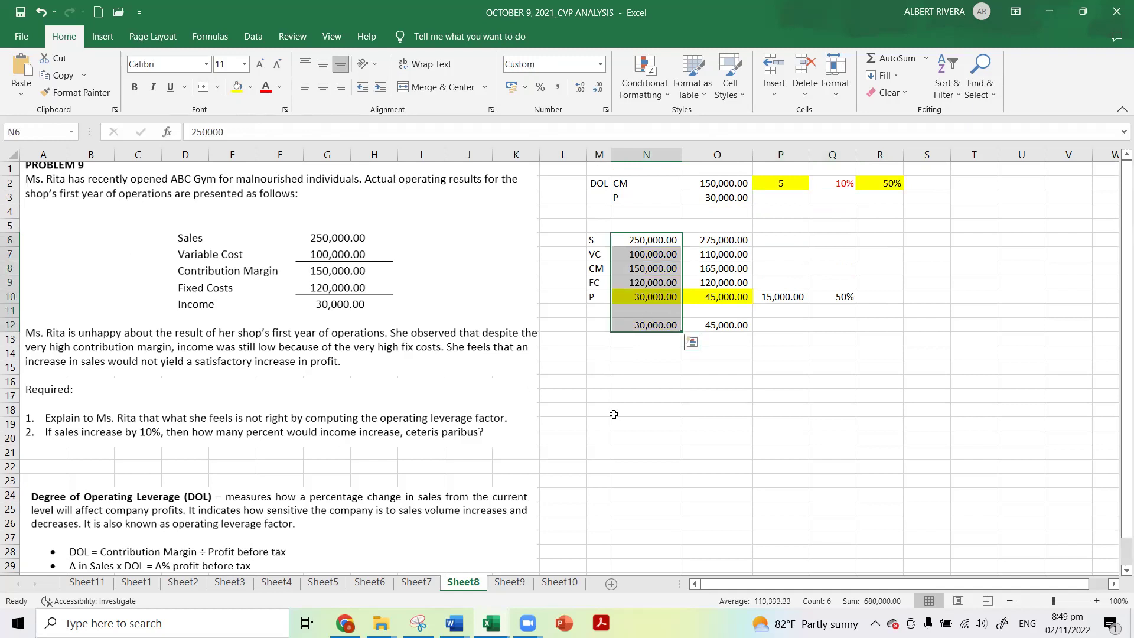
pyautogui.moveTo(615, 414); pyautogui.dragTo(627, 393)
pyautogui.click(653, 321)
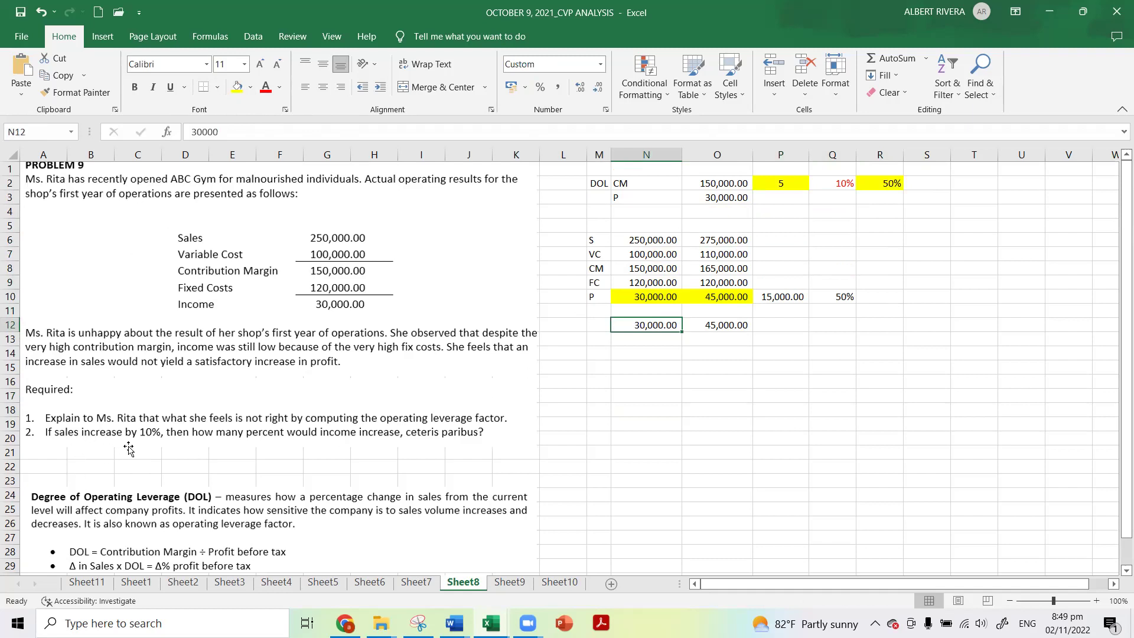
# Step: Check the projected sales, variable cost, contribution margin, fixed cost and profit in O6 through O10 against the original figures
pyautogui.click(733, 236)
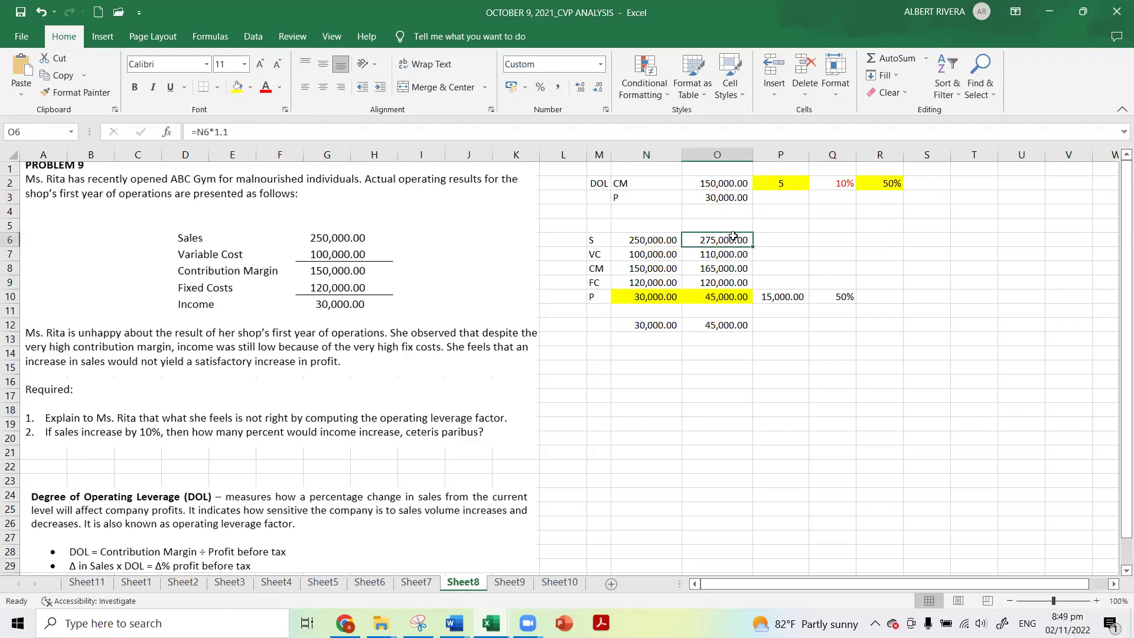
pyautogui.click(645, 240)
pyautogui.click(739, 241)
pyautogui.click(723, 254)
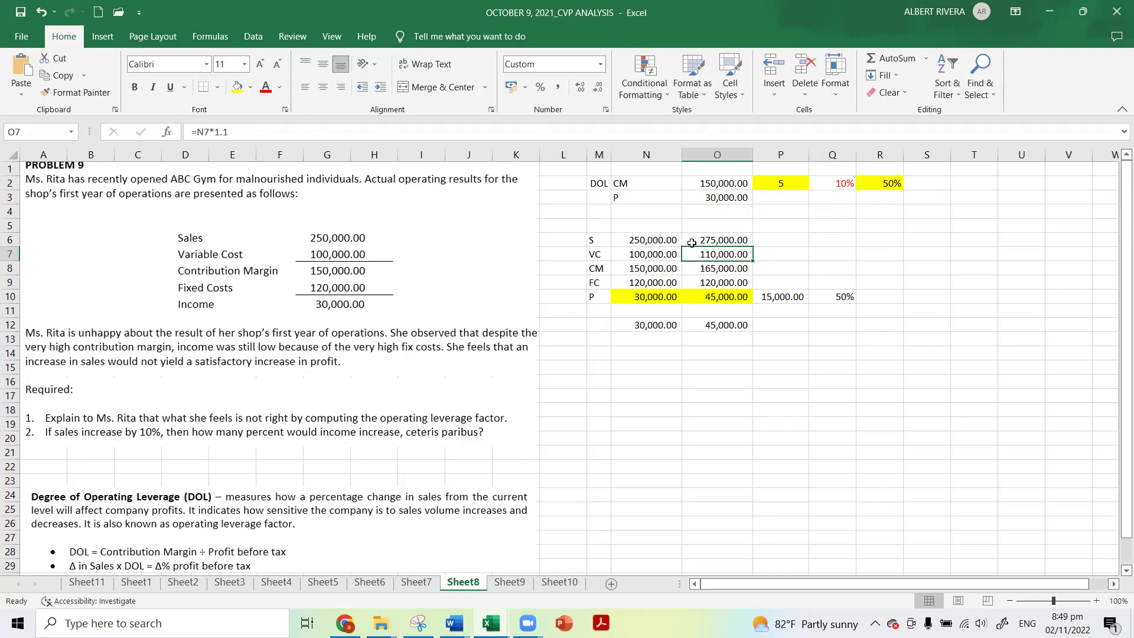
pyautogui.click(718, 269)
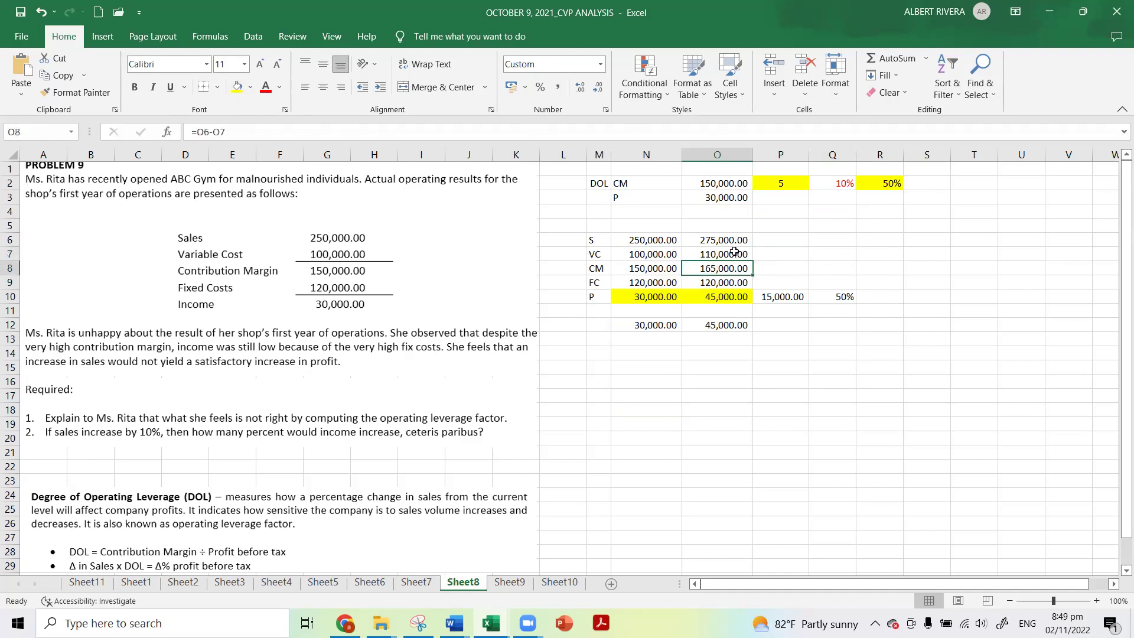
pyautogui.scroll(-2, 703, 265)
pyautogui.scroll(2, 661, 290)
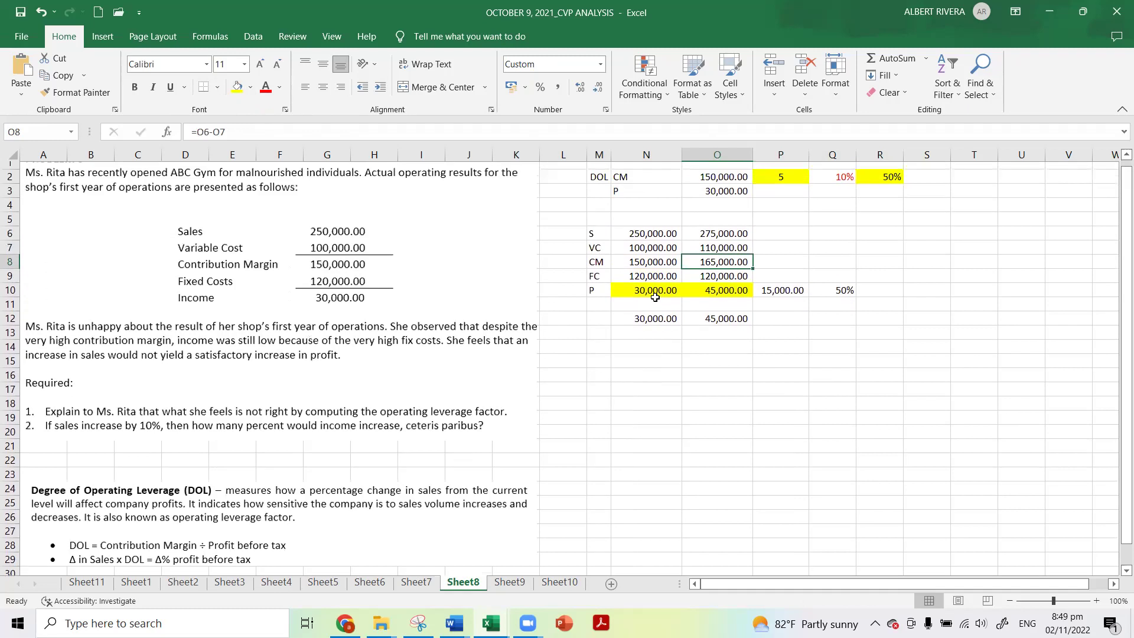
pyautogui.click(727, 283)
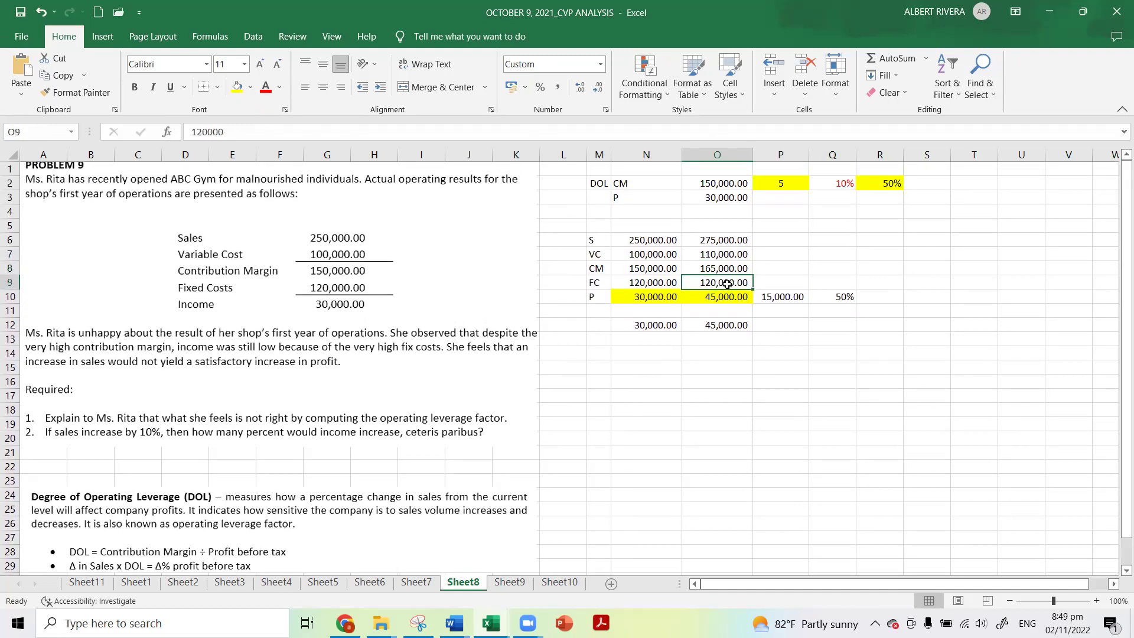
pyautogui.click(731, 296)
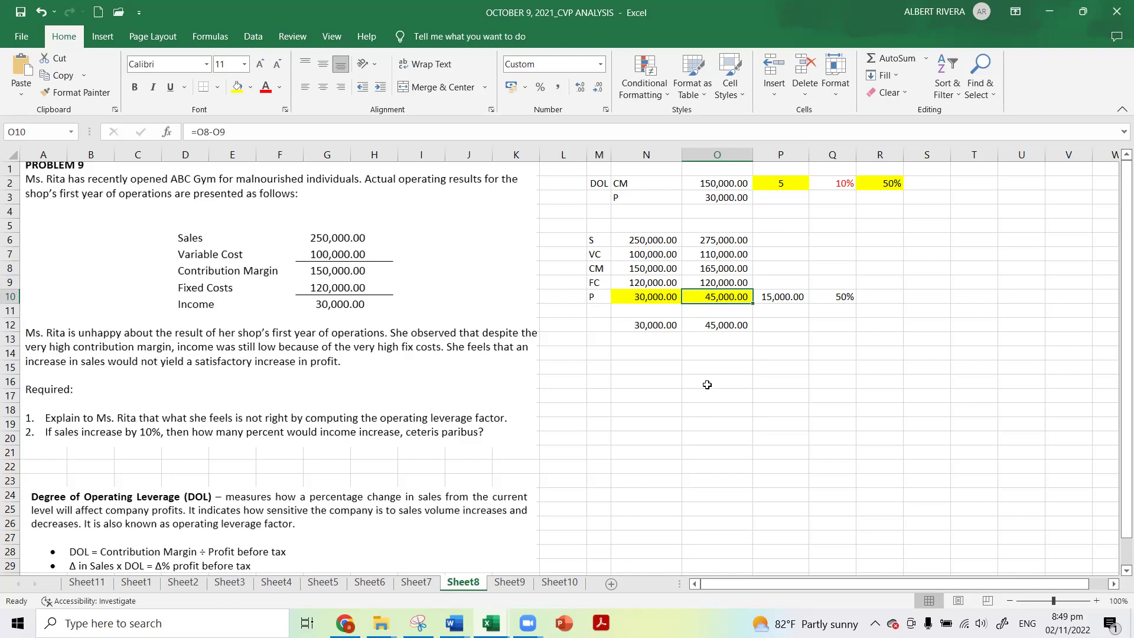
# Step: Compare the profits in N10 and O10 with the increase in P10 and its percentage in Q10
pyautogui.click(776, 300)
pyautogui.click(710, 297)
pyautogui.click(665, 298)
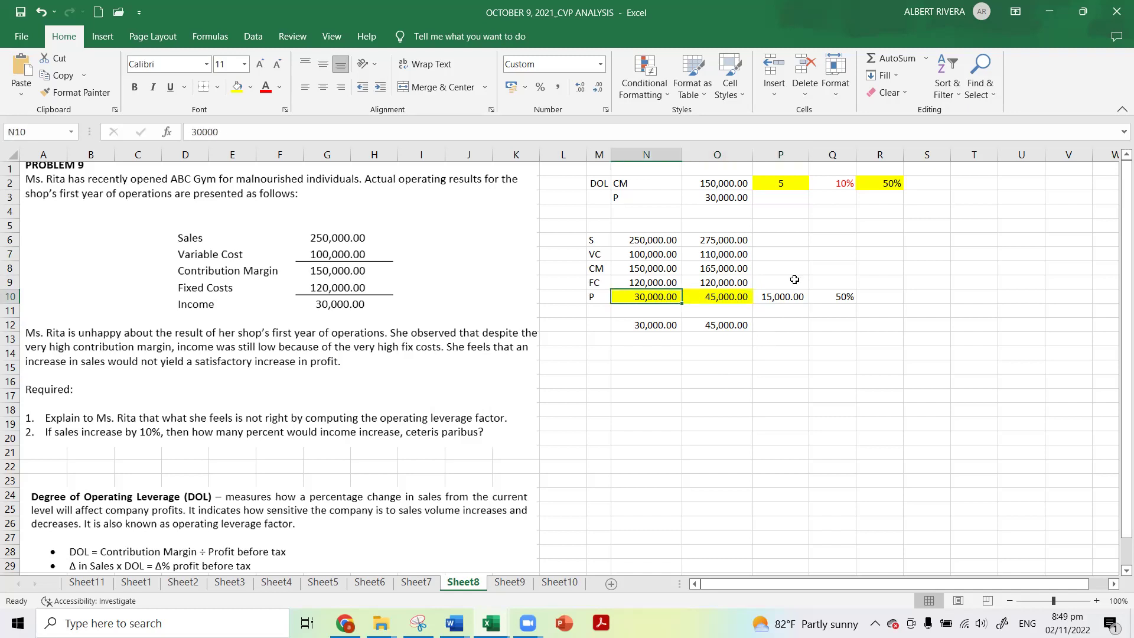
pyautogui.click(784, 295)
pyautogui.scroll(-2, 792, 341)
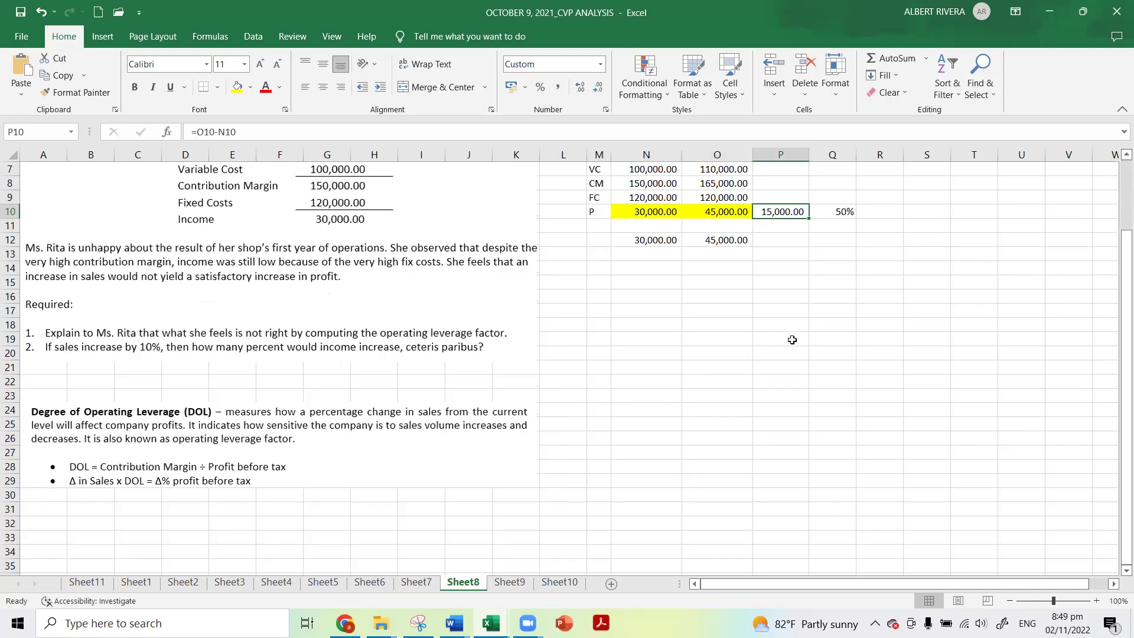
pyautogui.scroll(1, 786, 338)
pyautogui.click(778, 337)
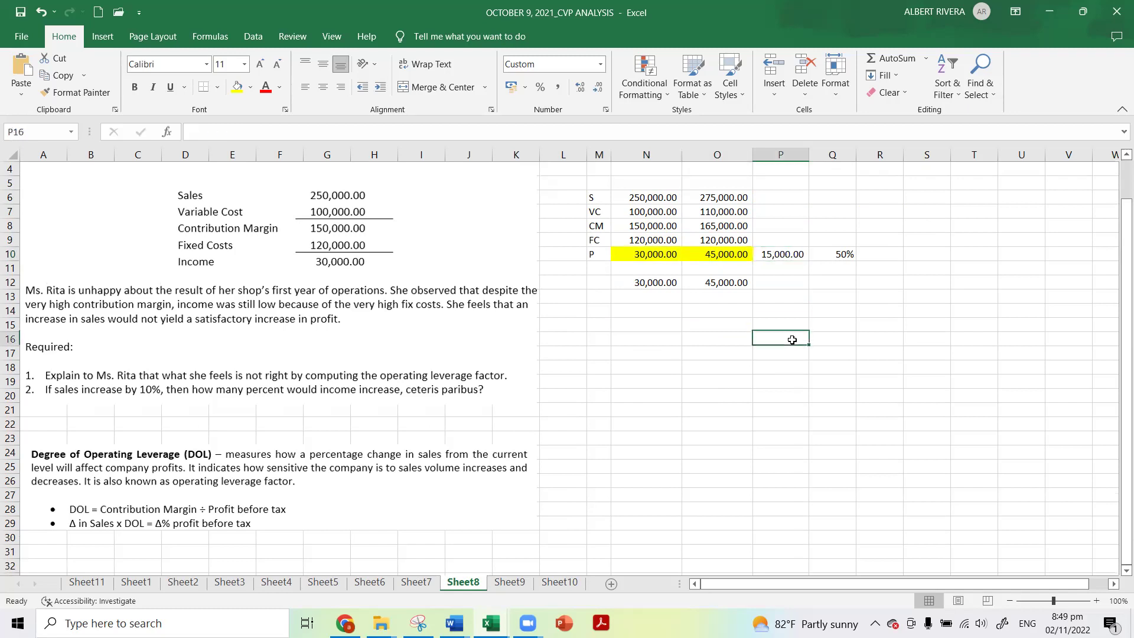
pyautogui.click(844, 254)
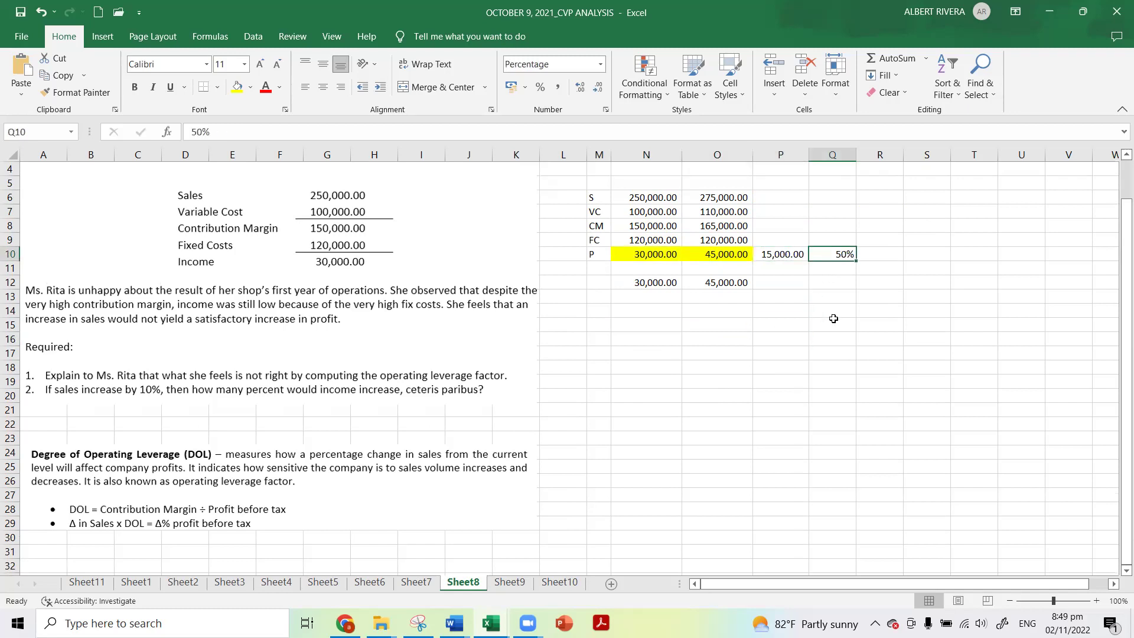
pyautogui.scroll(1, 708, 319)
pyautogui.scroll(-1, 735, 361)
pyautogui.moveTo(732, 360); pyautogui.dragTo(731, 355)
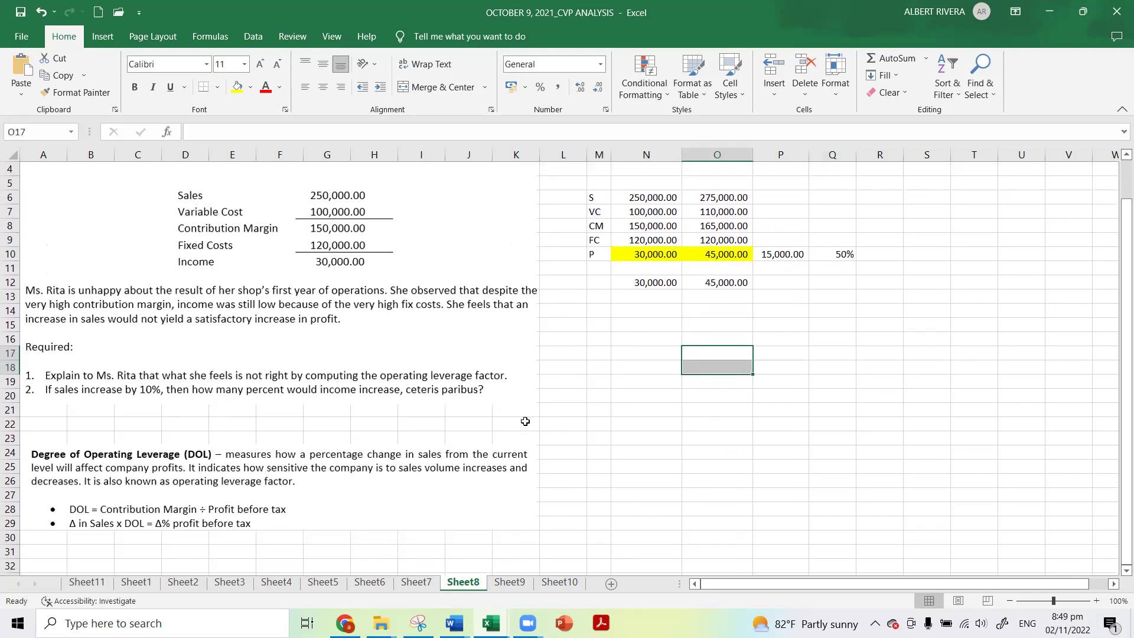
pyautogui.scroll(1, 550, 429)
pyautogui.scroll(-1, 550, 430)
# Step: Open Sheet9 and read the indifference point definition, the two alternatives' formulas and Nadal's compensation plan problem
pyautogui.click(509, 583)
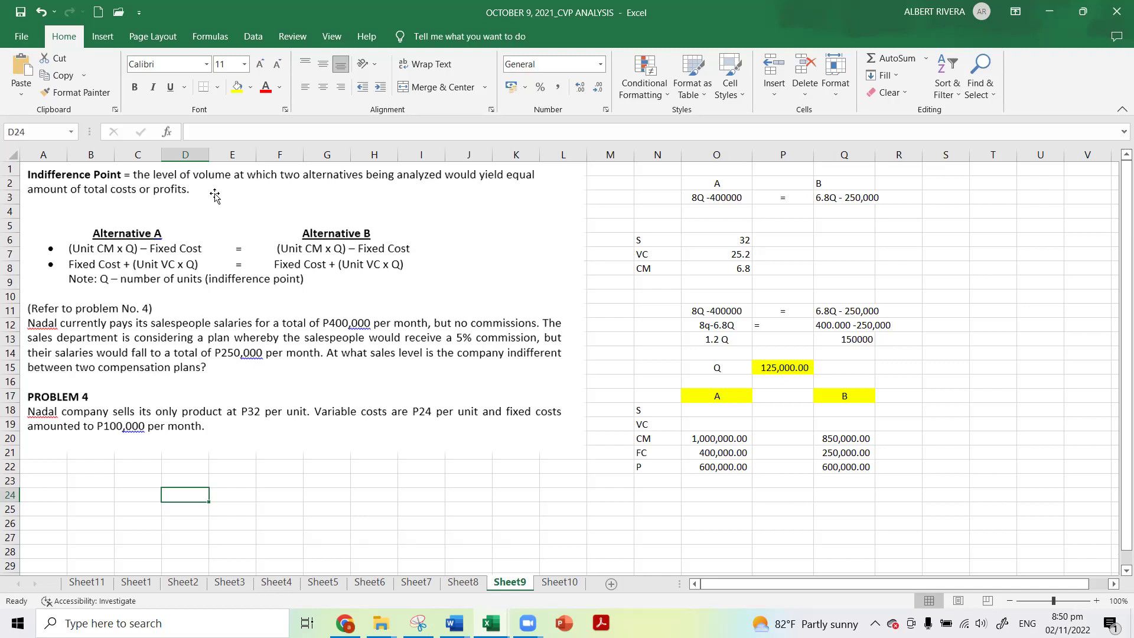
pyautogui.scroll(-1, 201, 219)
pyautogui.scroll(1, 177, 249)
pyautogui.click(785, 257)
pyautogui.scroll(-1, 747, 256)
pyautogui.scroll(1, 747, 256)
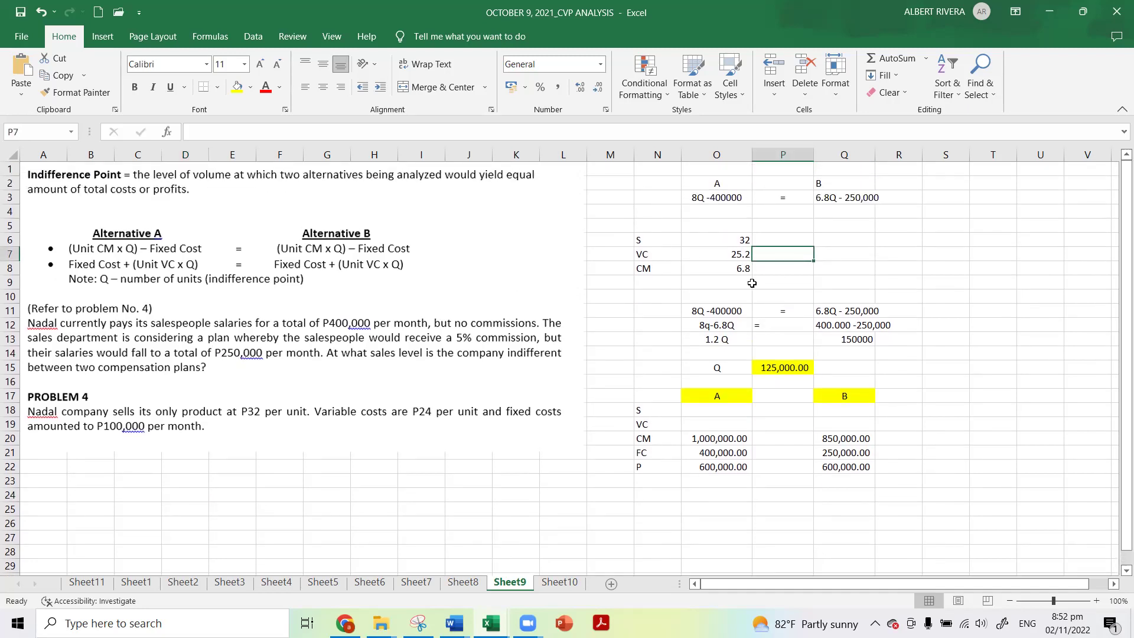
# Step: Check Alternative A's equation in O3 and the selling price in O6 against Problem 4 and the compensation plans
pyautogui.click(594, 368)
pyautogui.click(707, 199)
pyautogui.scroll(-1, 732, 273)
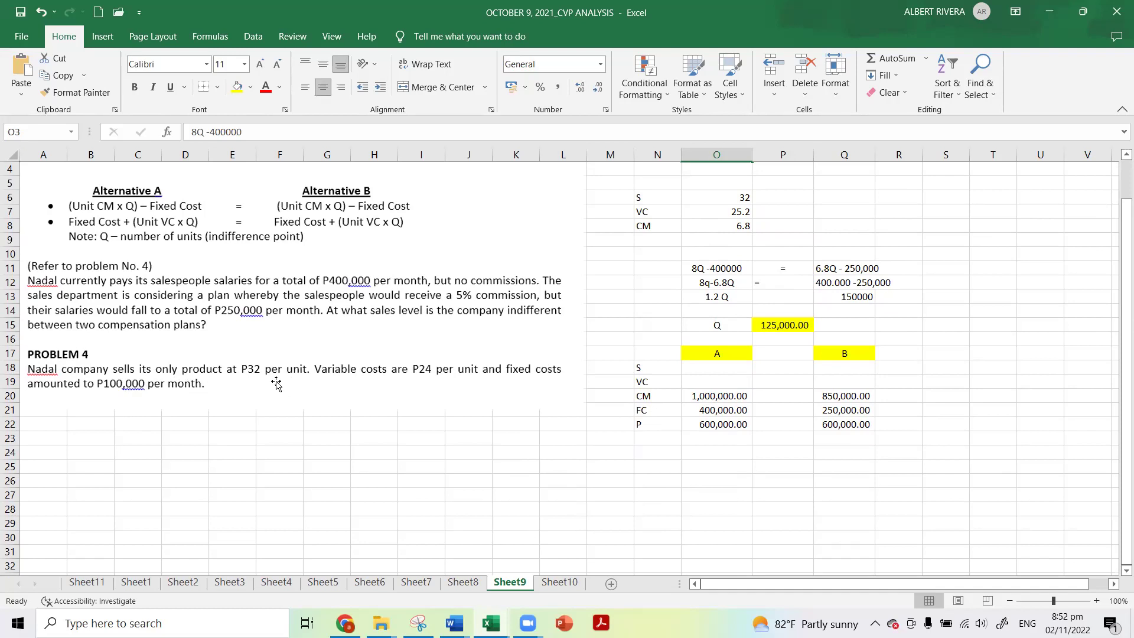
pyautogui.scroll(1, 223, 303)
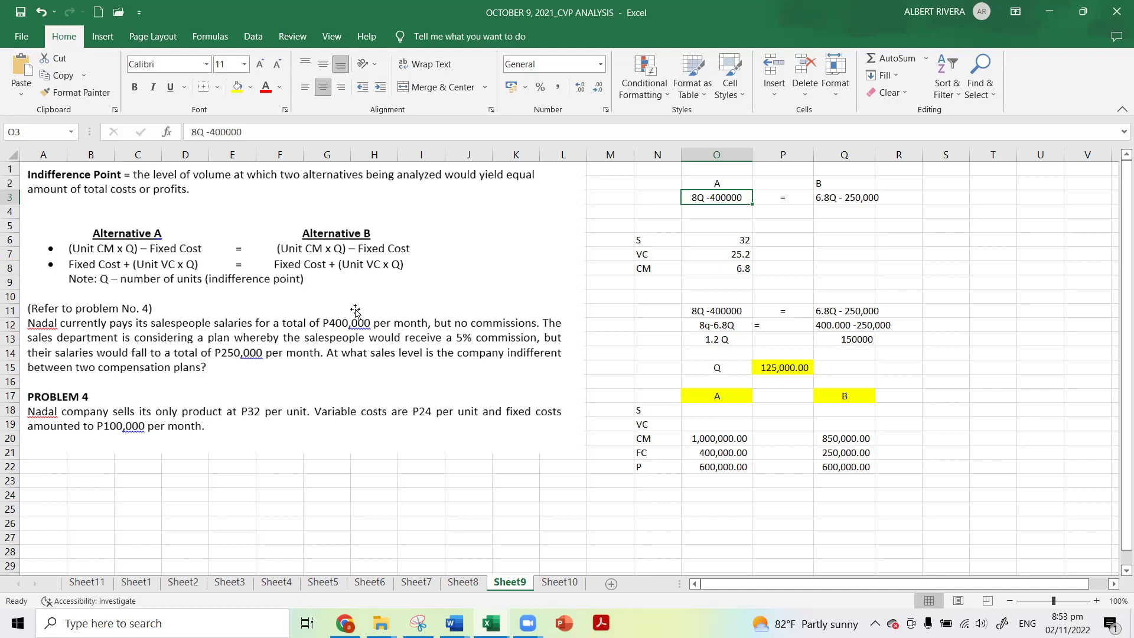
pyautogui.scroll(-1, 827, 207)
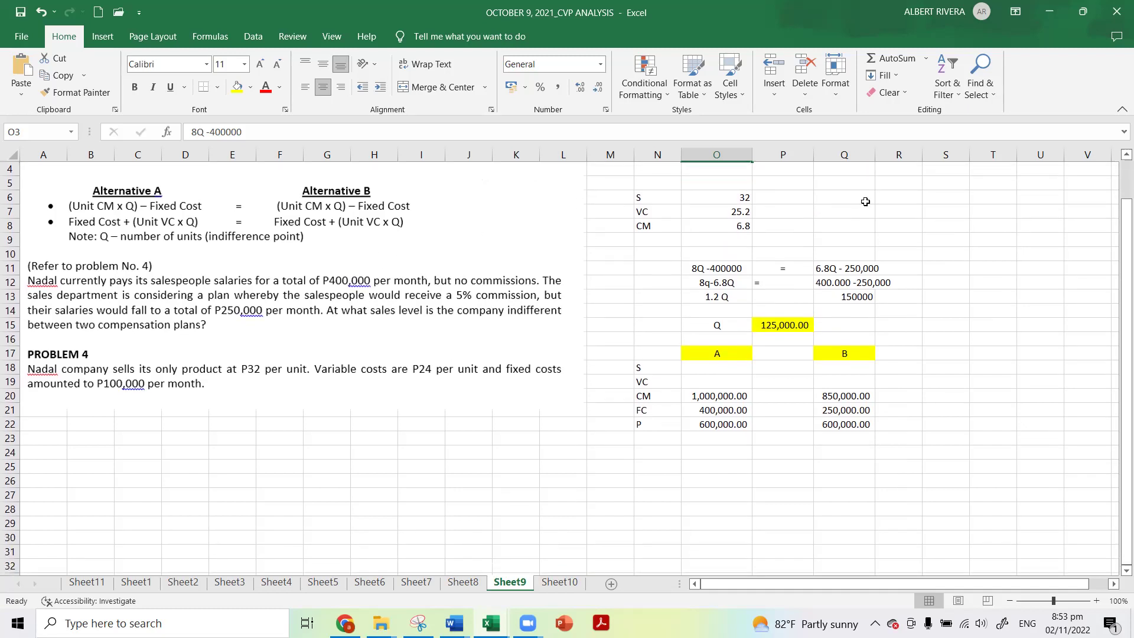
pyautogui.scroll(1, 865, 202)
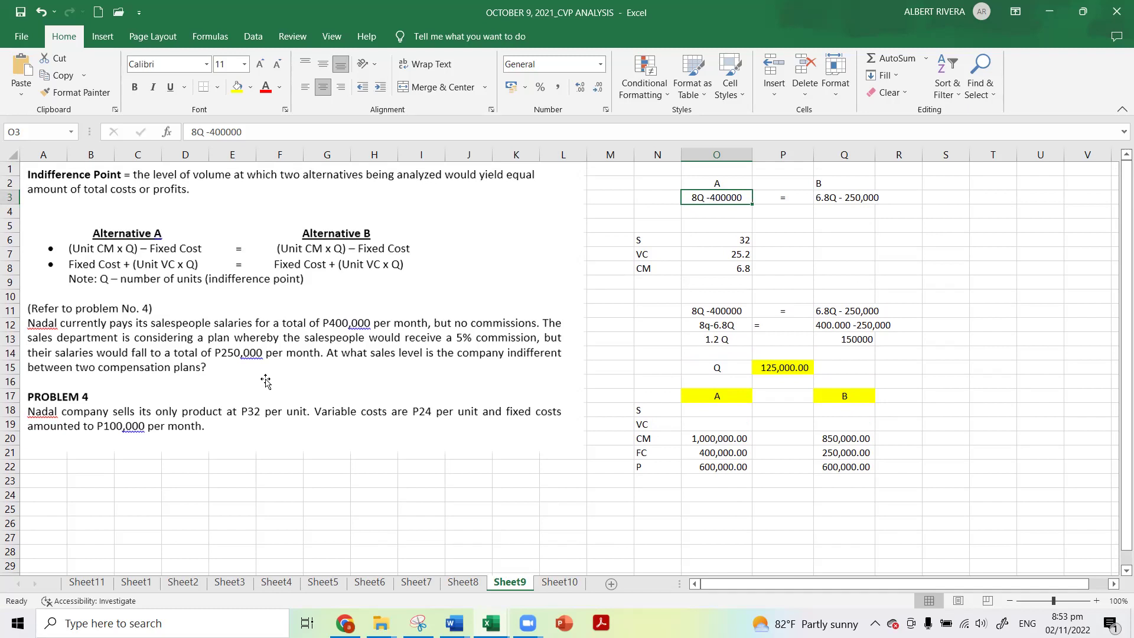
pyautogui.click(735, 242)
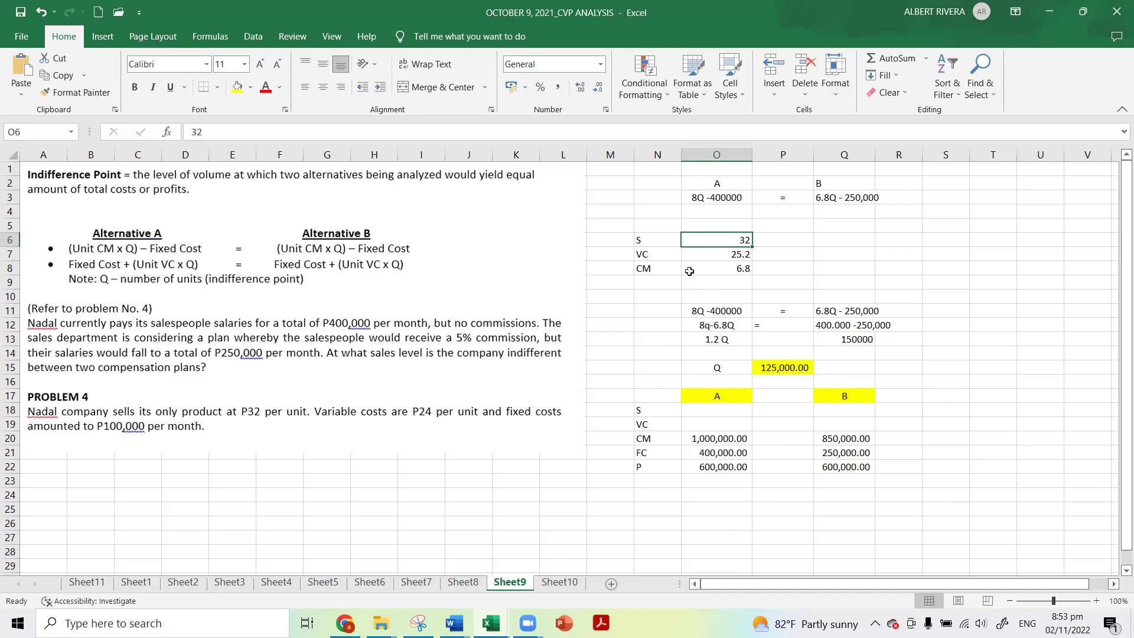
# Step: Check the variable cost formula in O7 and contribution margin in O8 against Problem 4 and Alternative B's equation in Q3
pyautogui.click(693, 297)
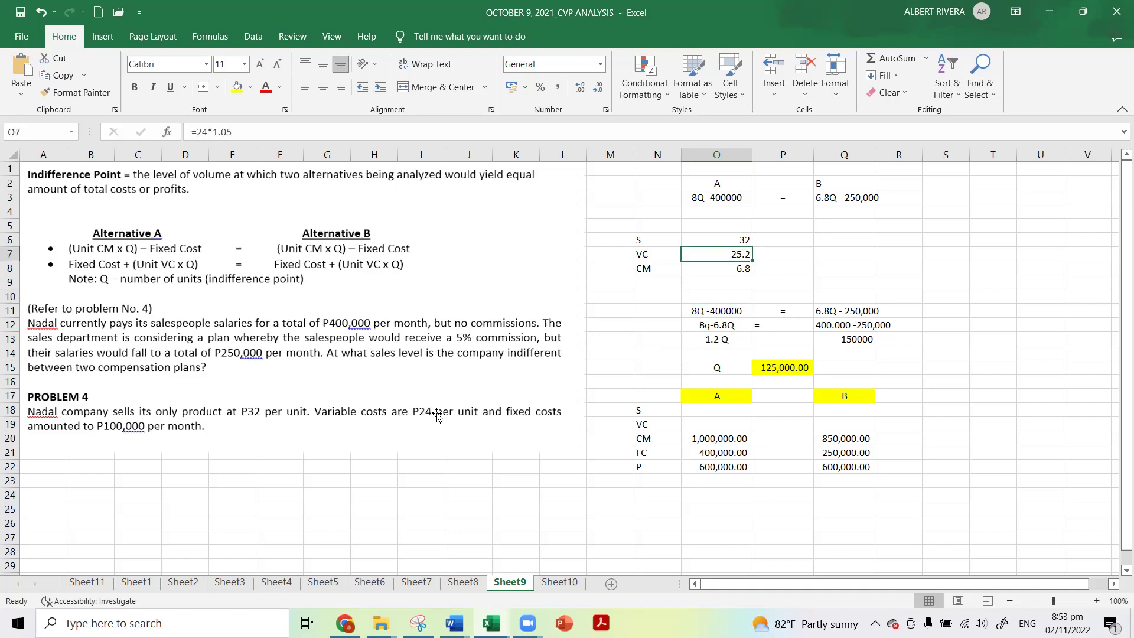
pyautogui.click(450, 425)
pyautogui.click(741, 255)
pyautogui.click(748, 281)
pyautogui.click(746, 269)
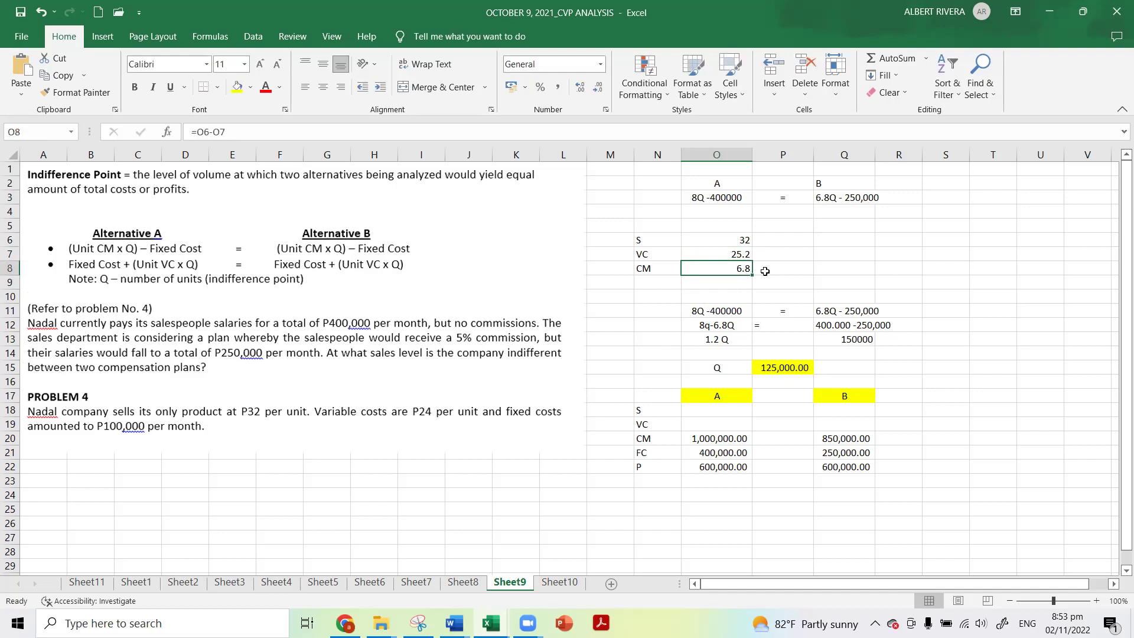
pyautogui.click(831, 198)
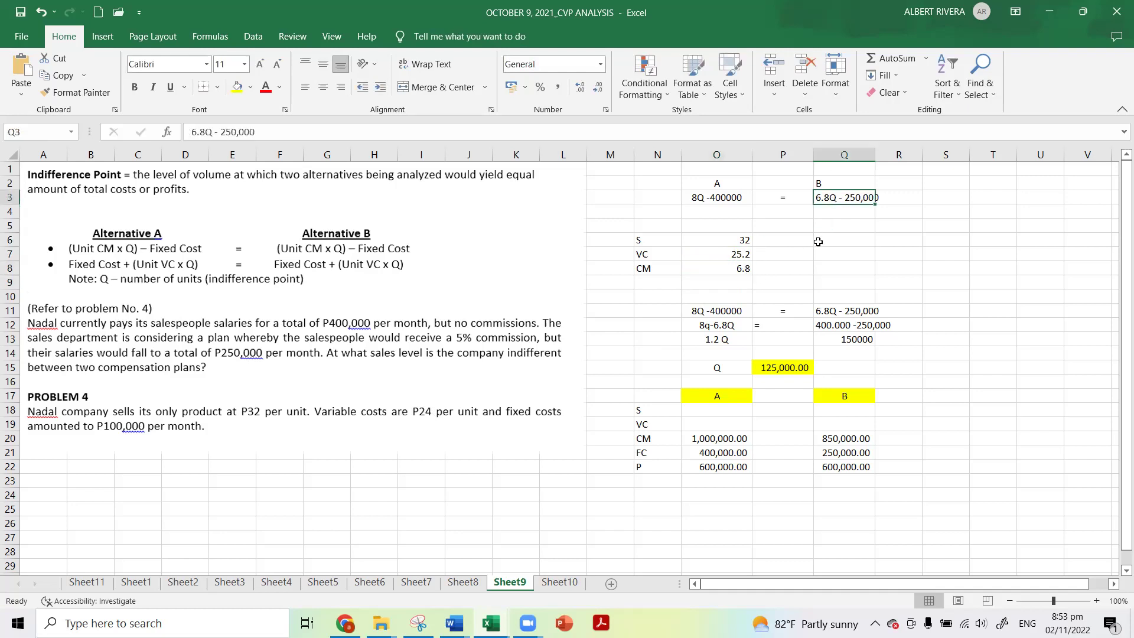
pyautogui.click(861, 236)
pyautogui.scroll(-1, 853, 236)
pyautogui.scroll(1, 853, 236)
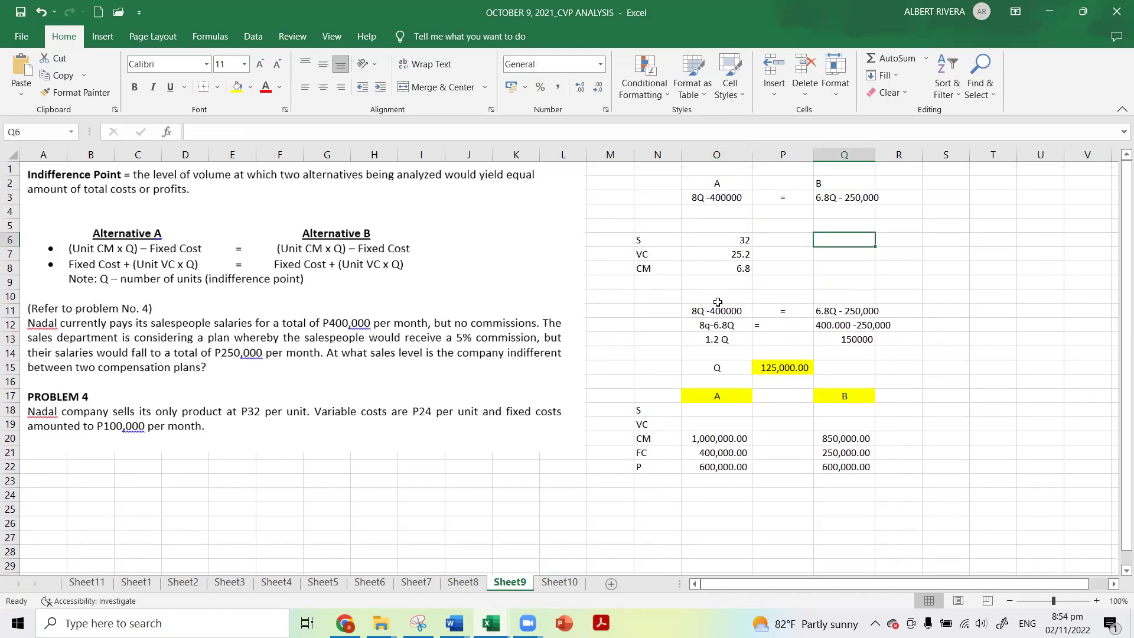
# Step: Trace the solution from the two equations in O11 and Q11 down to the indifference quantity formula in P15
pyautogui.click(717, 307)
pyautogui.click(862, 313)
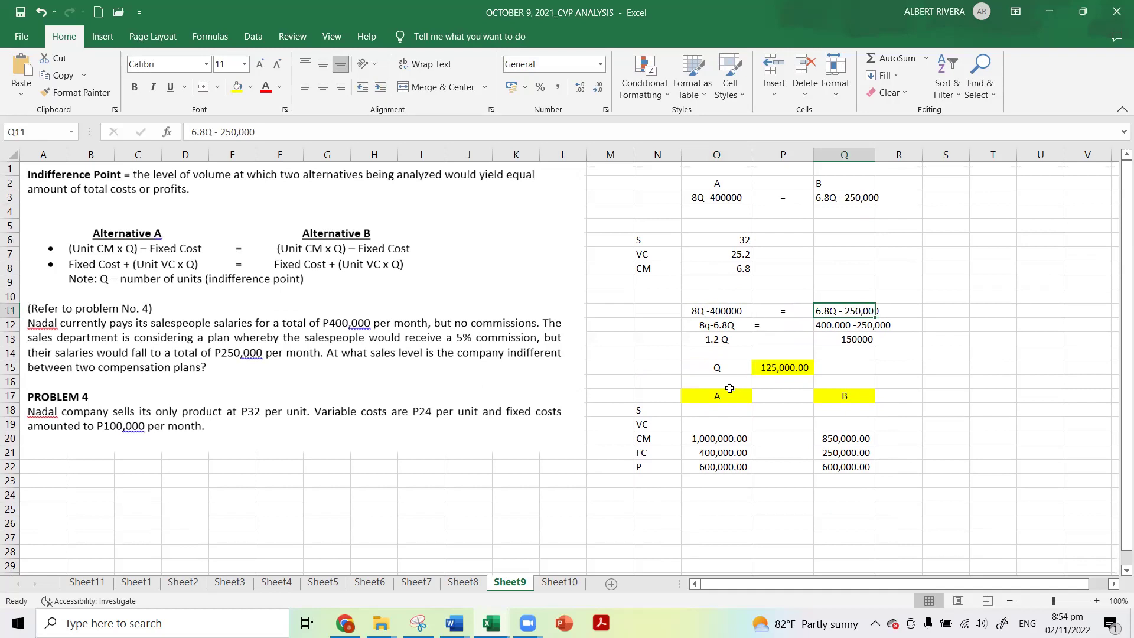
pyautogui.click(731, 367)
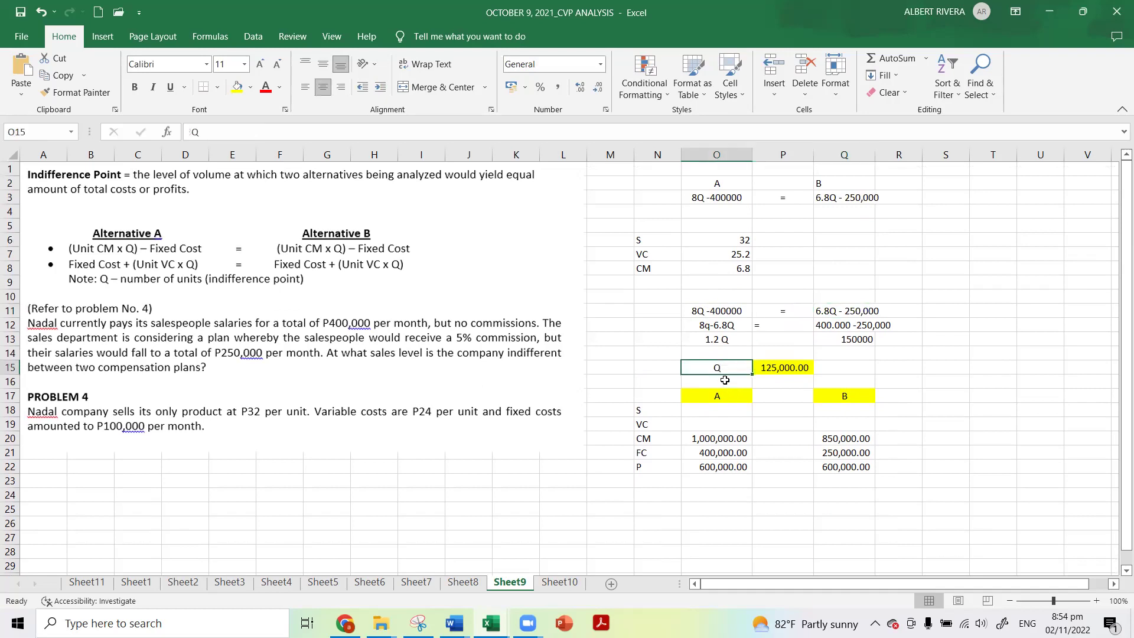
pyautogui.click(797, 368)
pyautogui.scroll(-1, 796, 379)
pyautogui.click(795, 385)
pyautogui.click(788, 327)
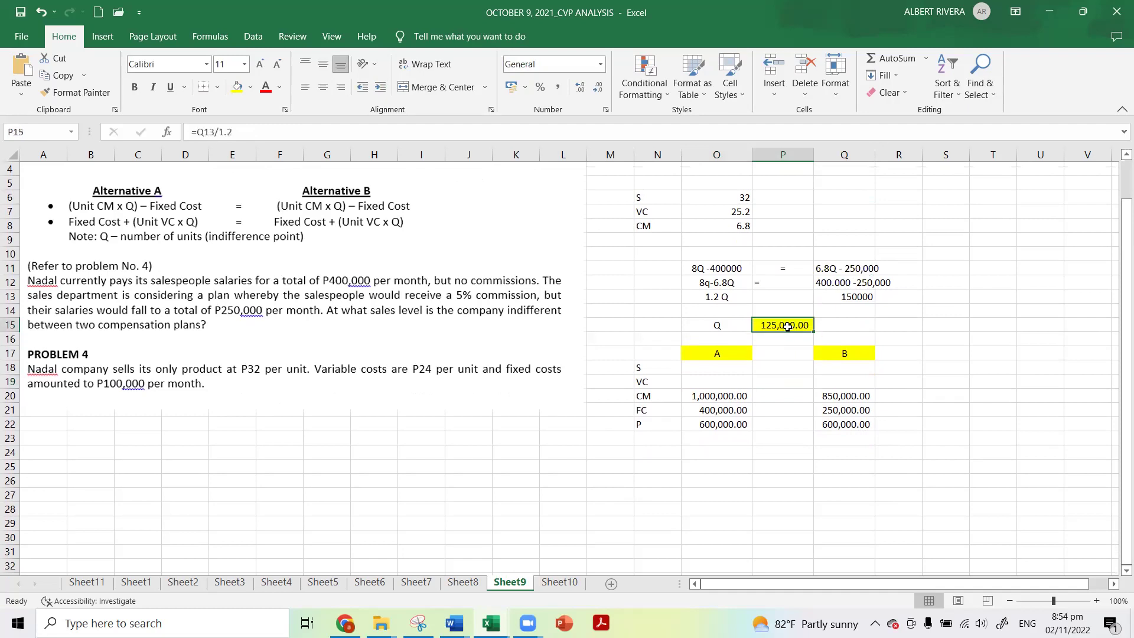
pyautogui.click(735, 323)
pyautogui.click(794, 324)
pyautogui.click(797, 365)
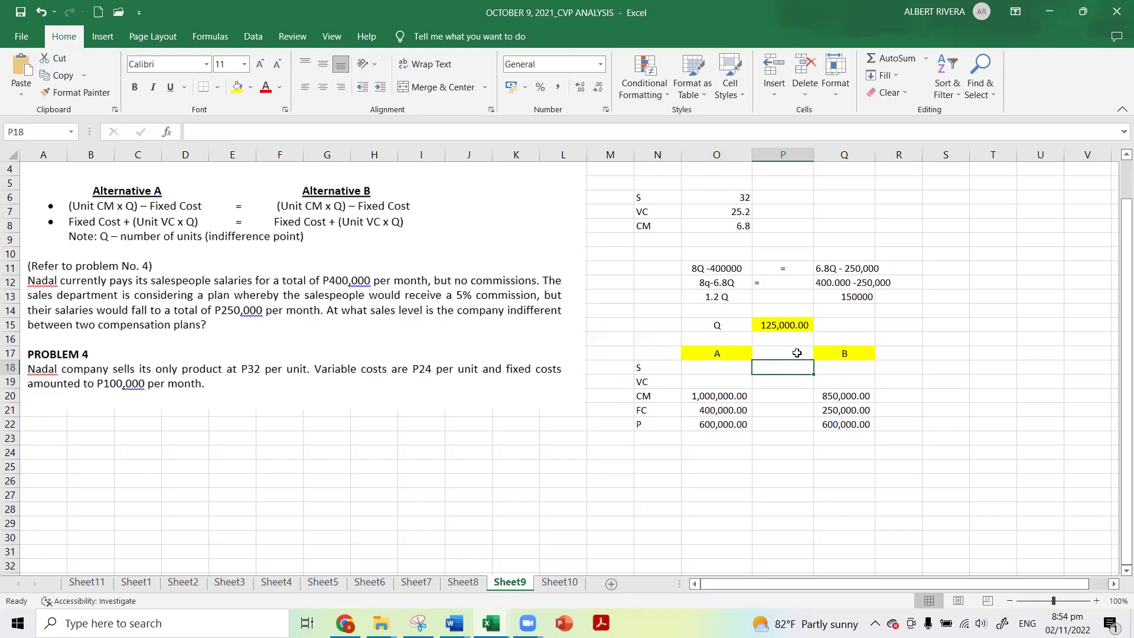
pyautogui.click(791, 322)
pyautogui.scroll(1, 792, 327)
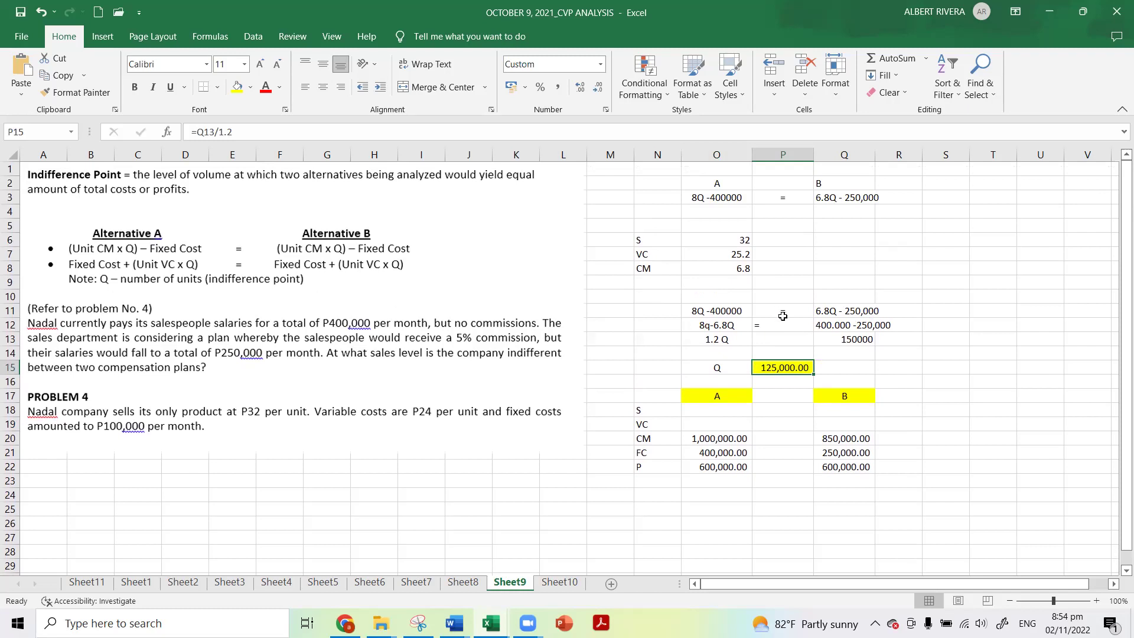
# Step: Review the contribution margin, fixed cost and profit comparison of alternatives A and B in rows 17 to 22
pyautogui.scroll(-2, 773, 357)
pyautogui.click(770, 357)
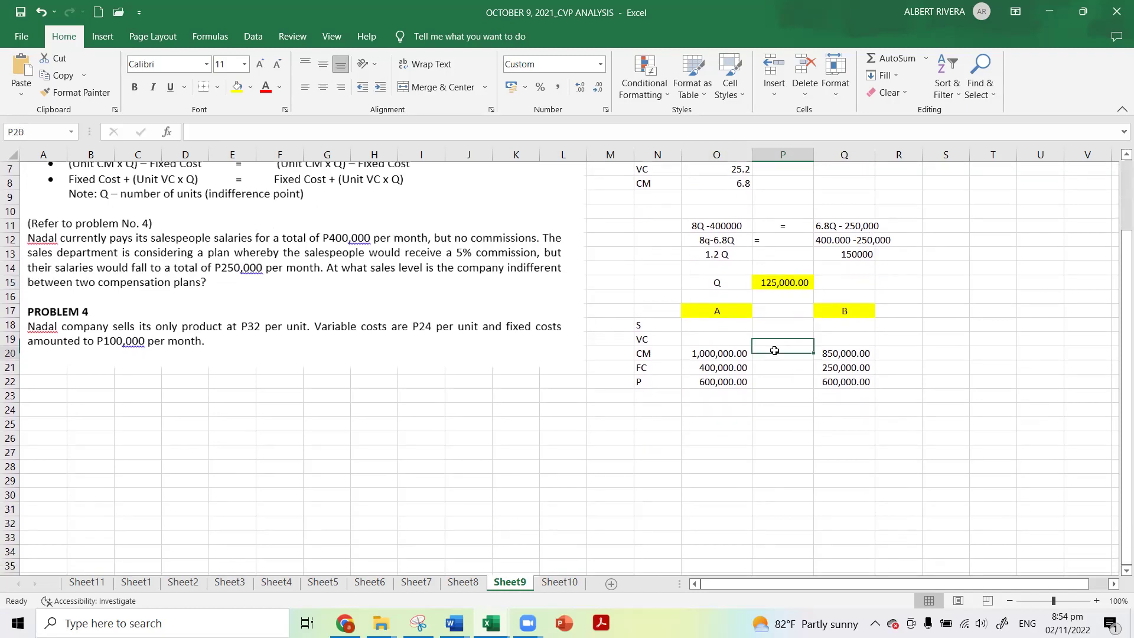
pyautogui.scroll(1, 772, 337)
pyautogui.scroll(2, 772, 337)
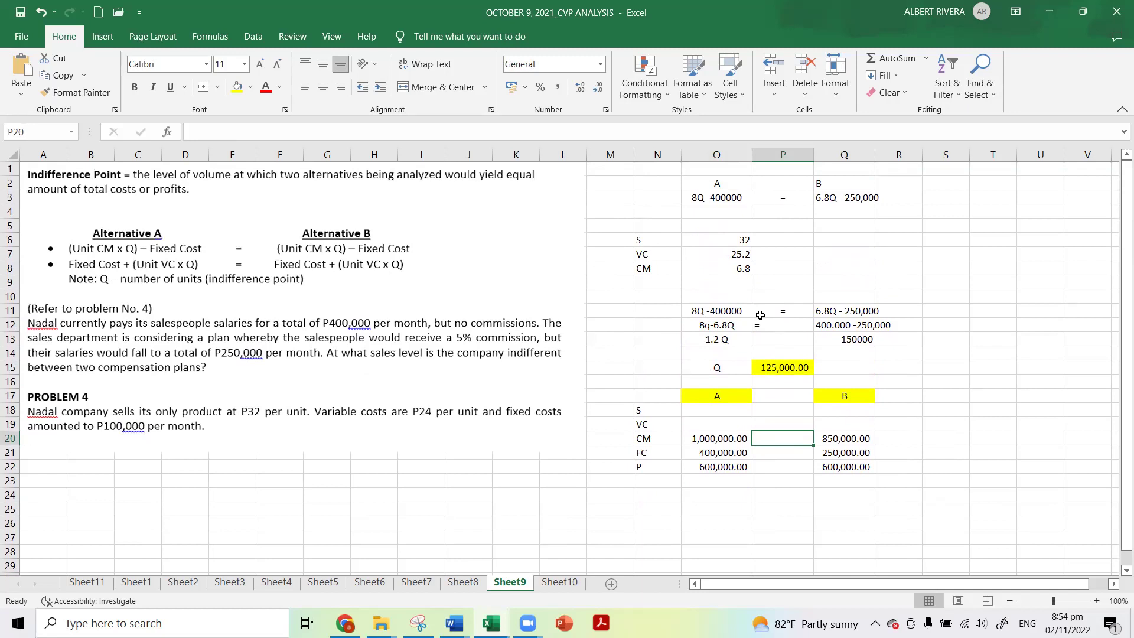
# Step: Recheck the selling price, variable cost and contribution margin in O6 through O8 used for Alternative B
pyautogui.click(868, 231)
pyautogui.click(775, 238)
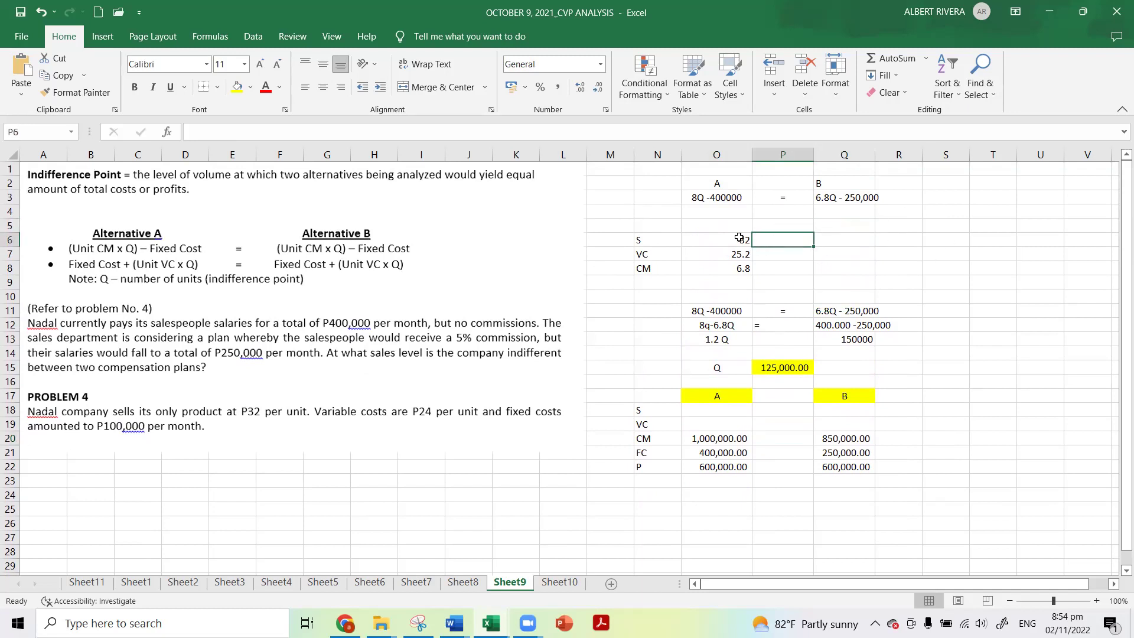
pyautogui.click(742, 242)
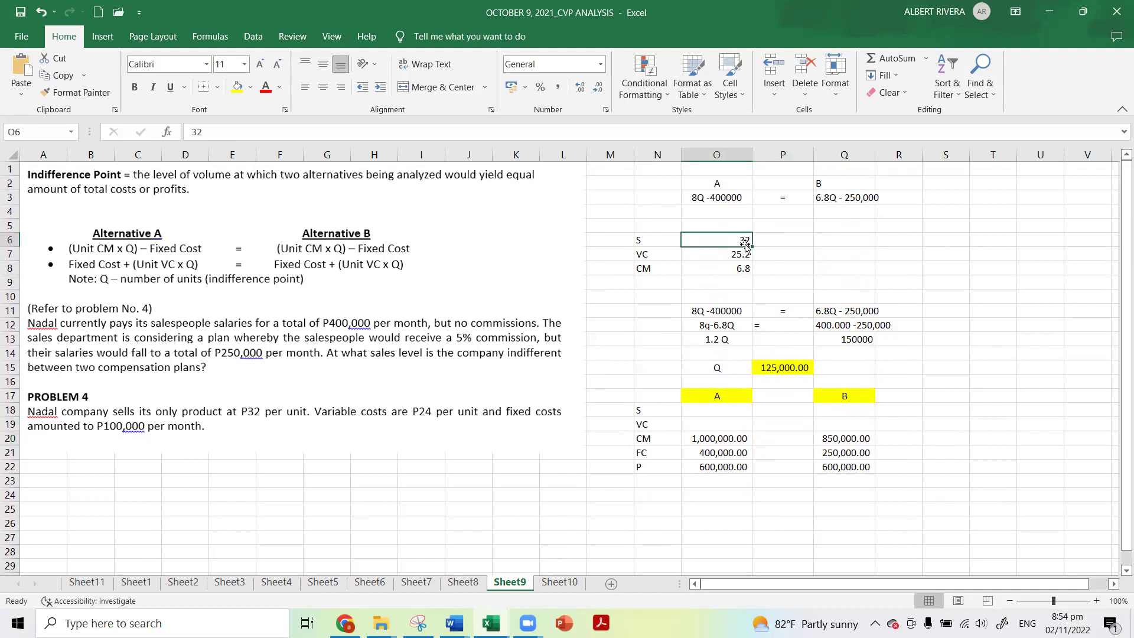
pyautogui.click(671, 253)
pyautogui.click(724, 253)
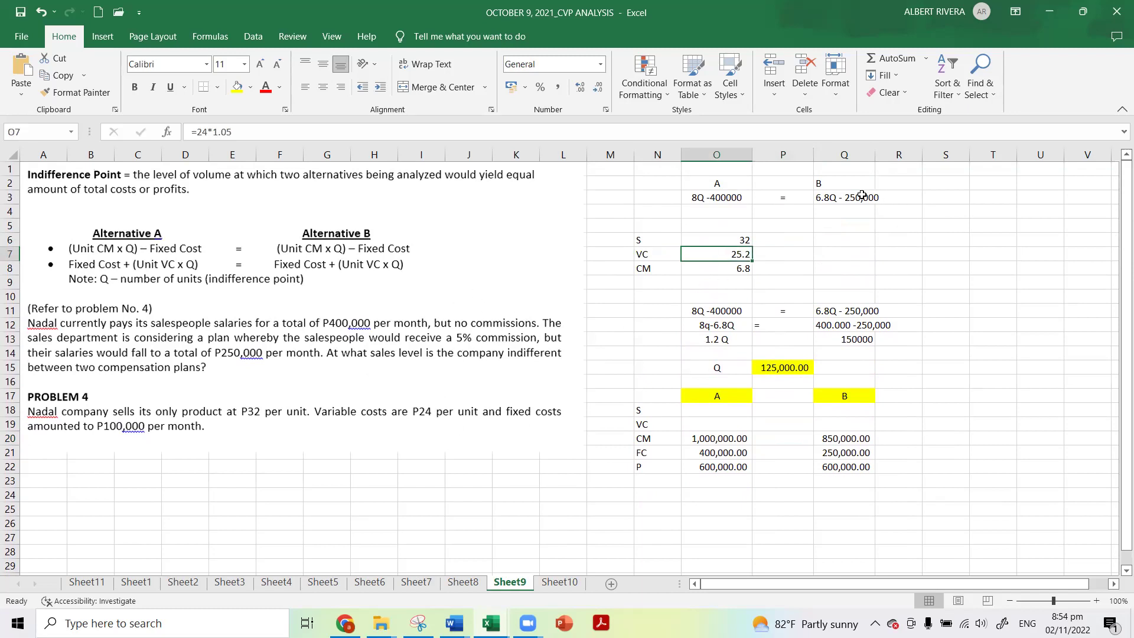
pyautogui.click(863, 282)
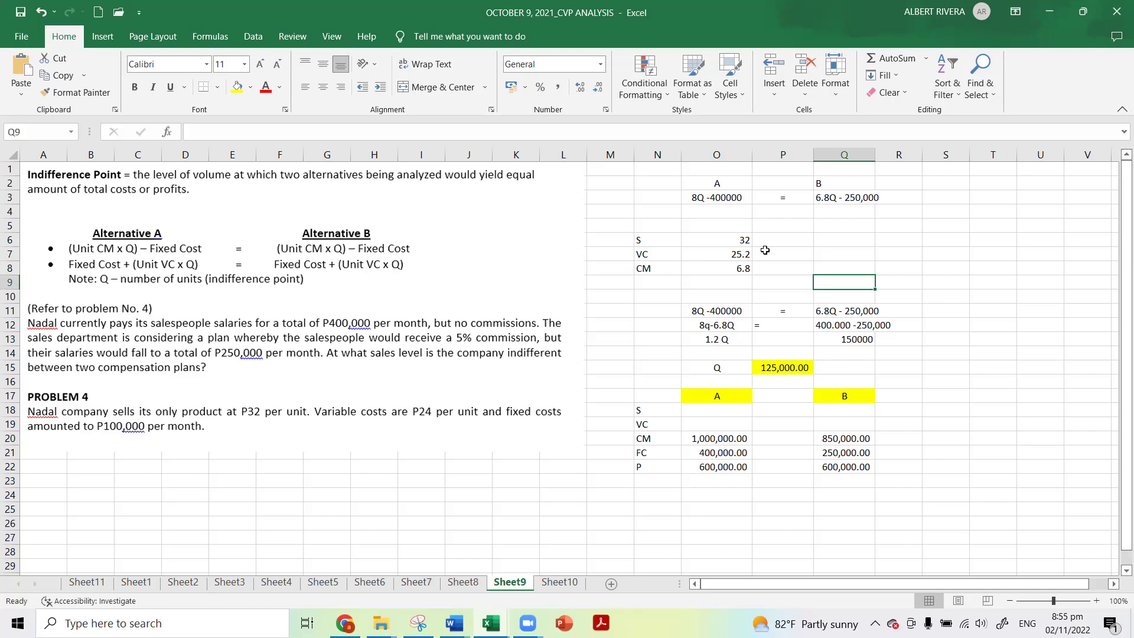
pyautogui.click(738, 240)
pyautogui.click(738, 268)
pyautogui.scroll(-2, 451, 433)
pyautogui.scroll(2, 325, 435)
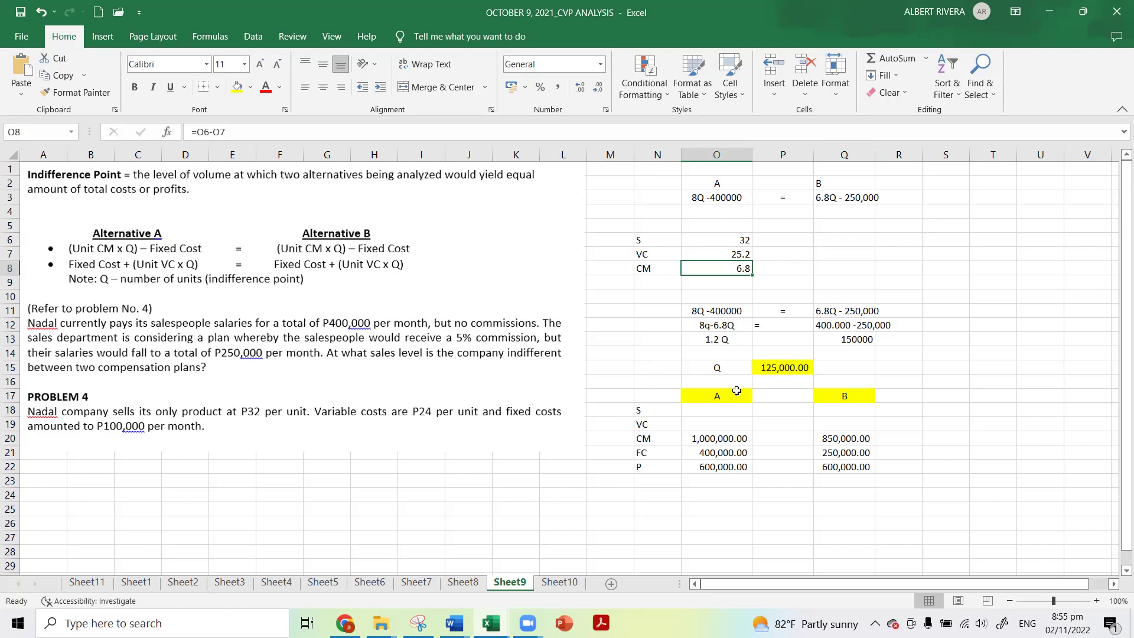
# Step: Examine the indifference quantity in P15 together with Alternative A's profit formula in O22
pyautogui.click(784, 368)
pyautogui.click(776, 423)
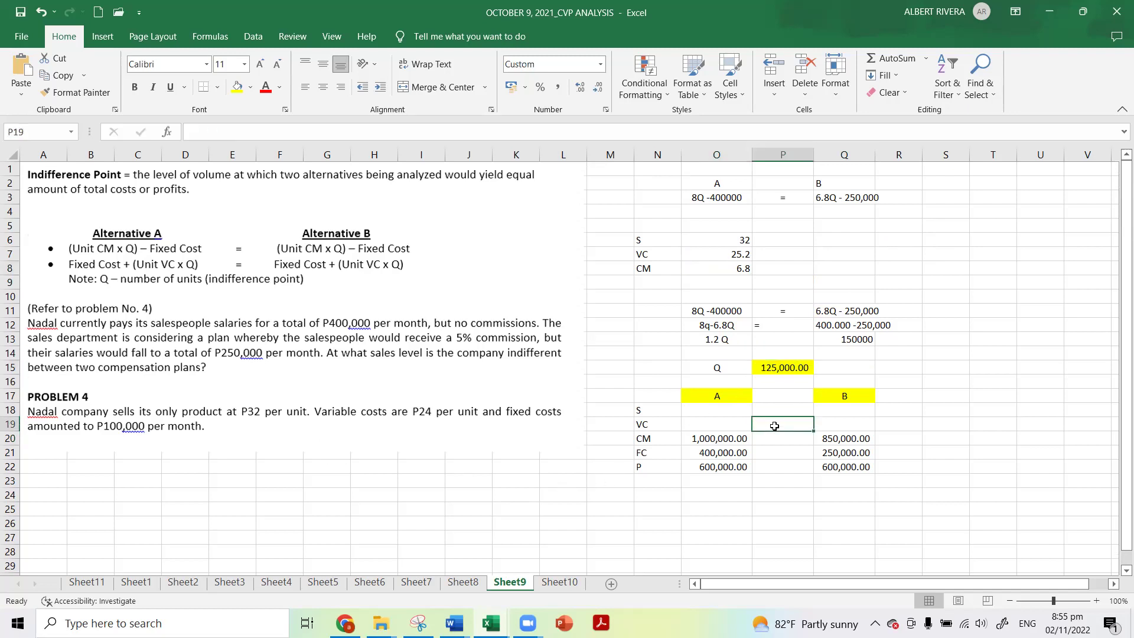
pyautogui.click(784, 364)
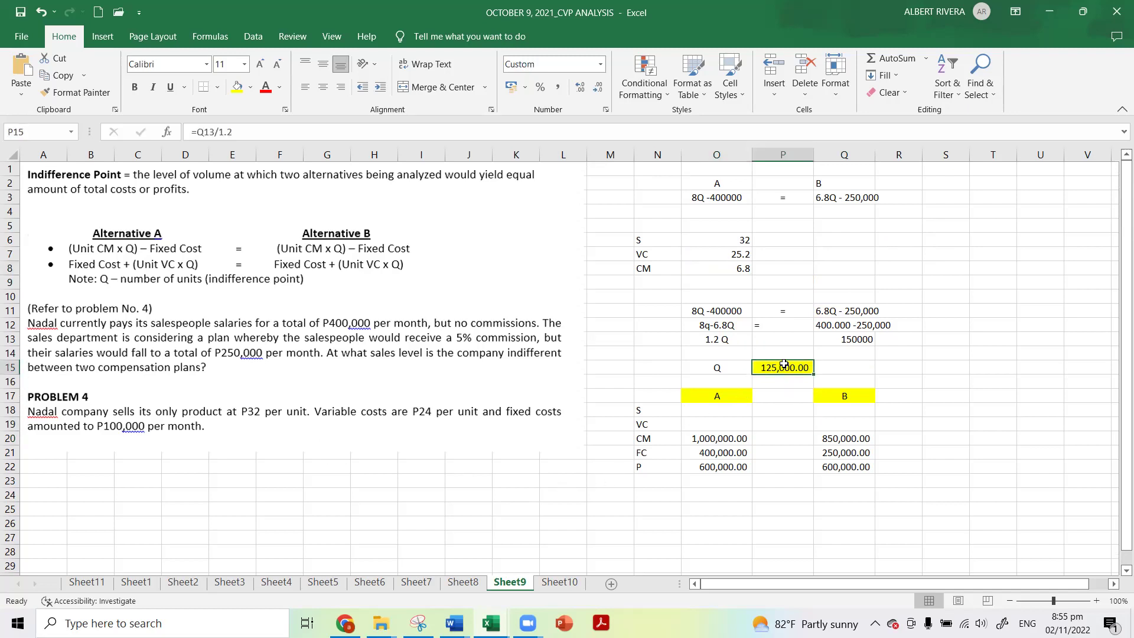
pyautogui.click(715, 468)
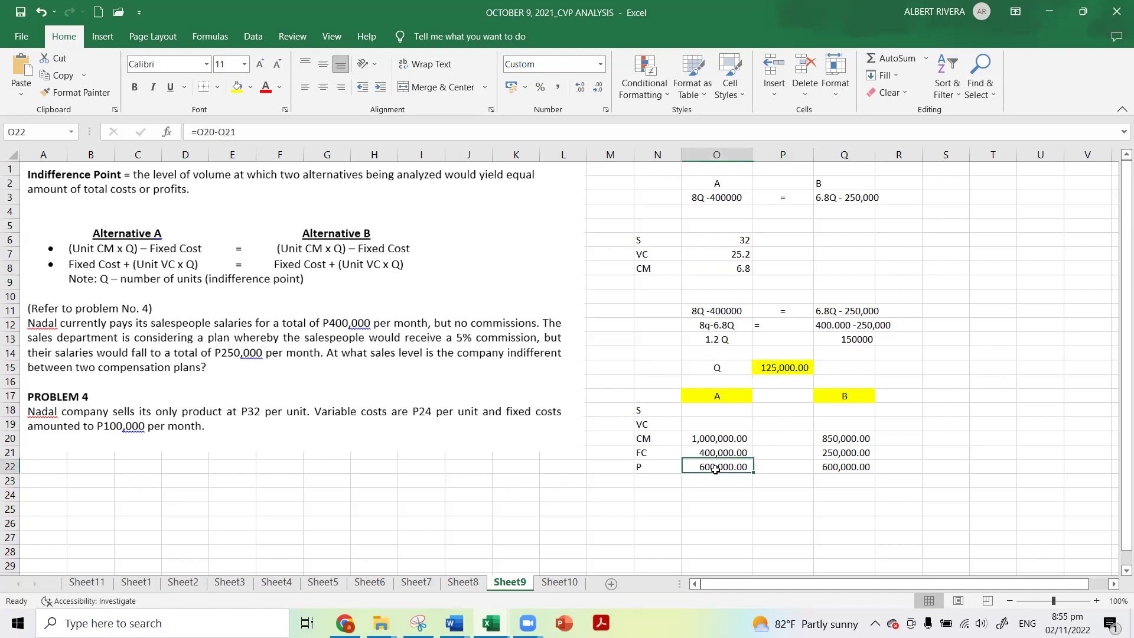
pyautogui.click(729, 367)
pyautogui.click(728, 397)
pyautogui.click(733, 425)
pyautogui.click(733, 465)
pyautogui.scroll(-2, 875, 392)
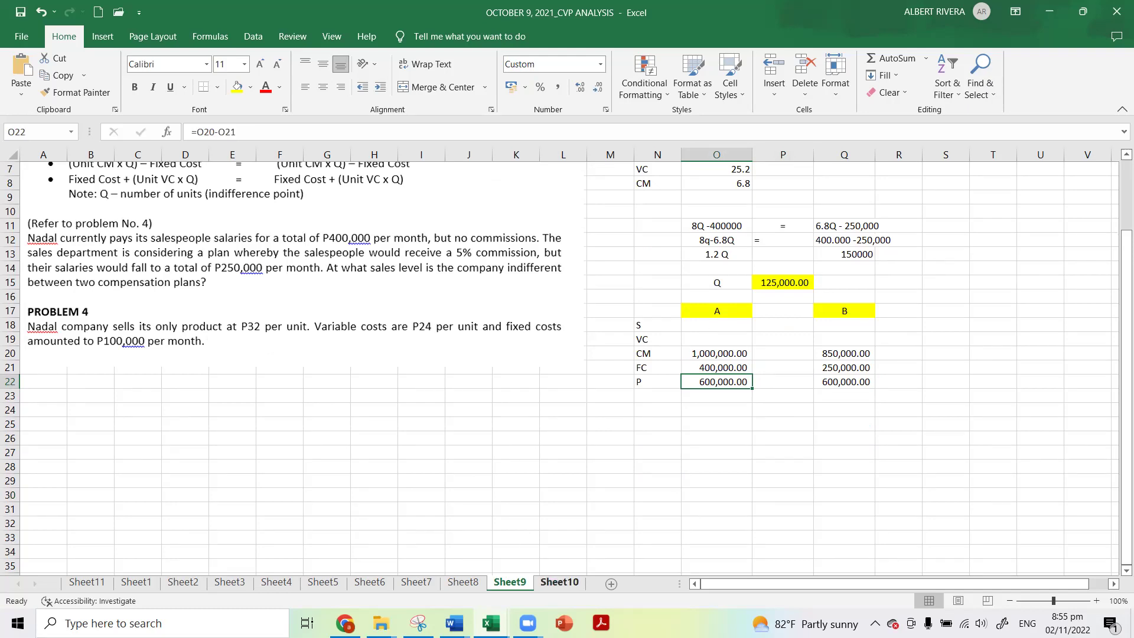
# Step: Switch to the MS-03 handout in Word and return to Problem 8 on Hugo Inc.'s umbrella sales
pyautogui.moveTo(455, 623)
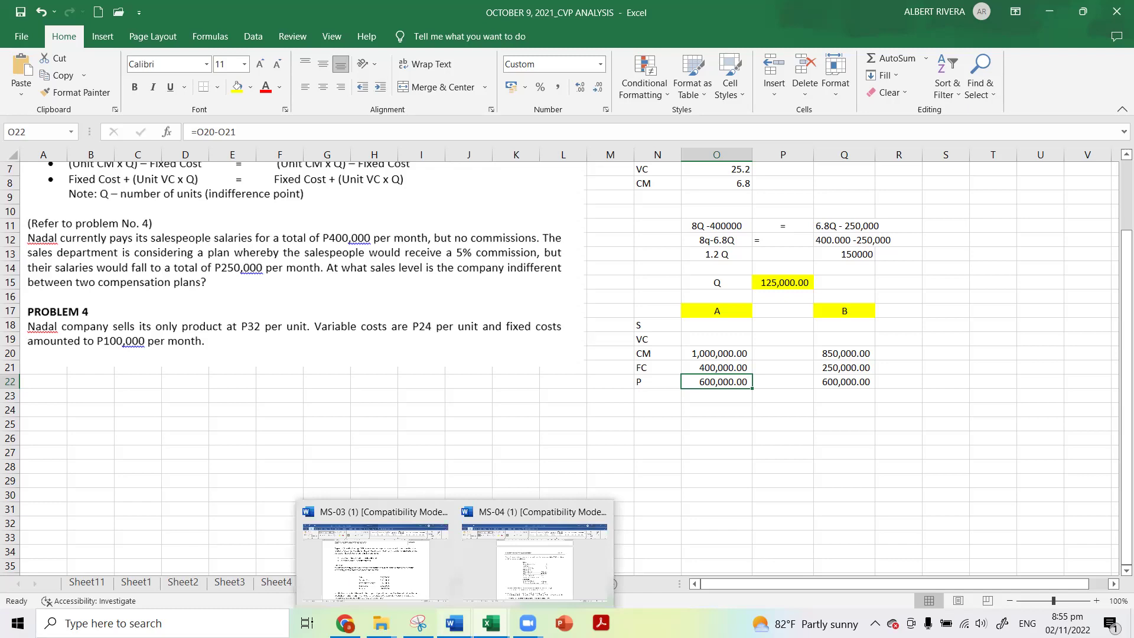
pyautogui.click(421, 568)
pyautogui.scroll(-4, 601, 444)
pyautogui.scroll(10, 585, 448)
pyautogui.scroll(9, 584, 448)
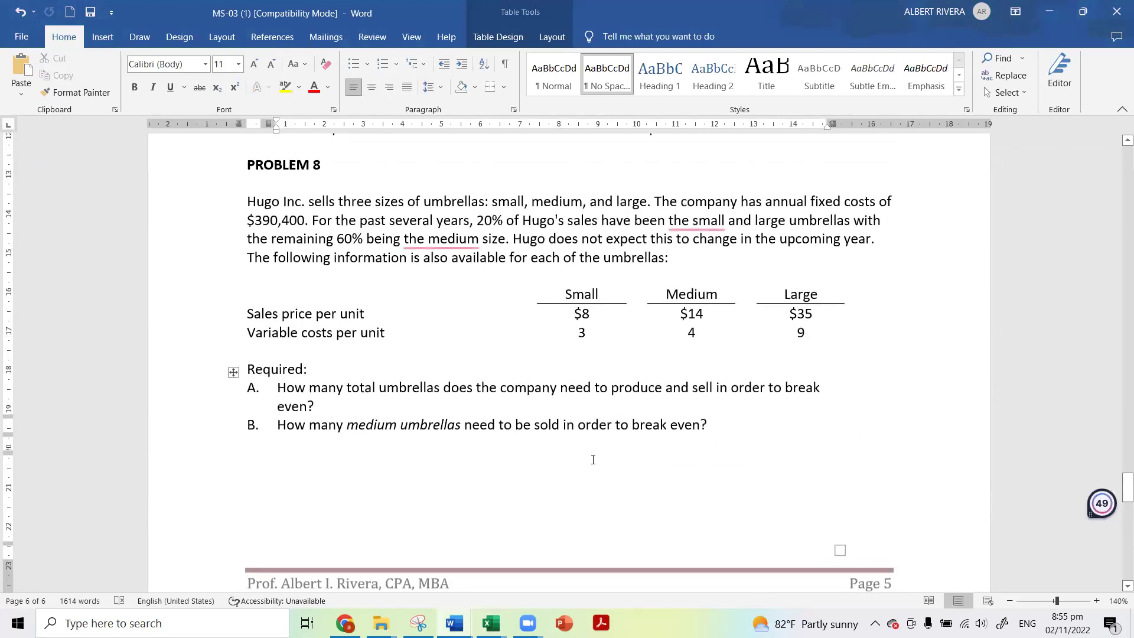